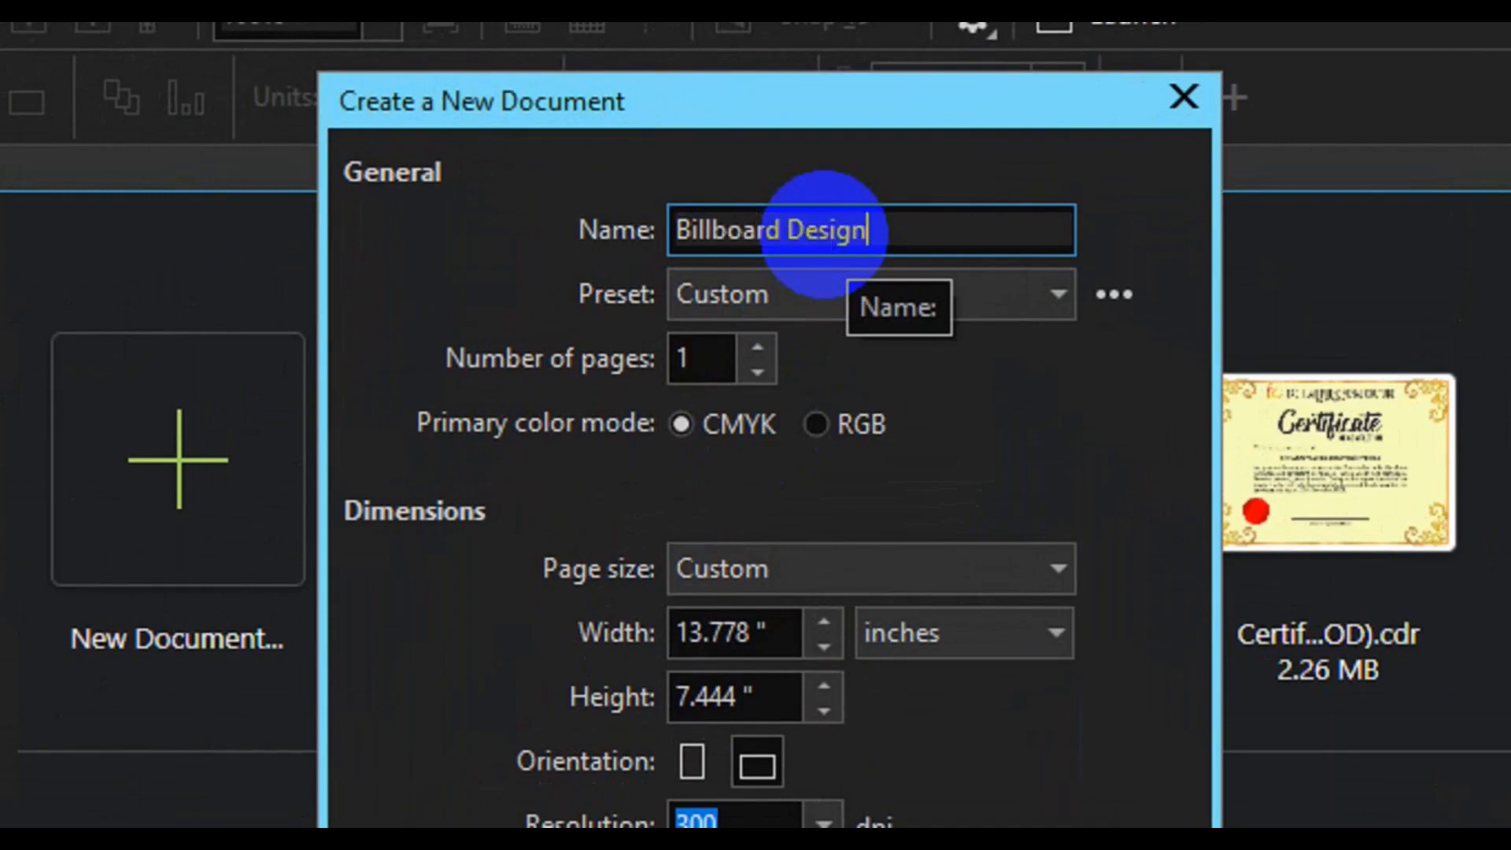
Step: Create the Billboard Design document with a page 13.778 inches wide and 7.444 inches high
left_click_drag(783, 636, 635, 643)
left_click_drag(780, 651, 574, 641)
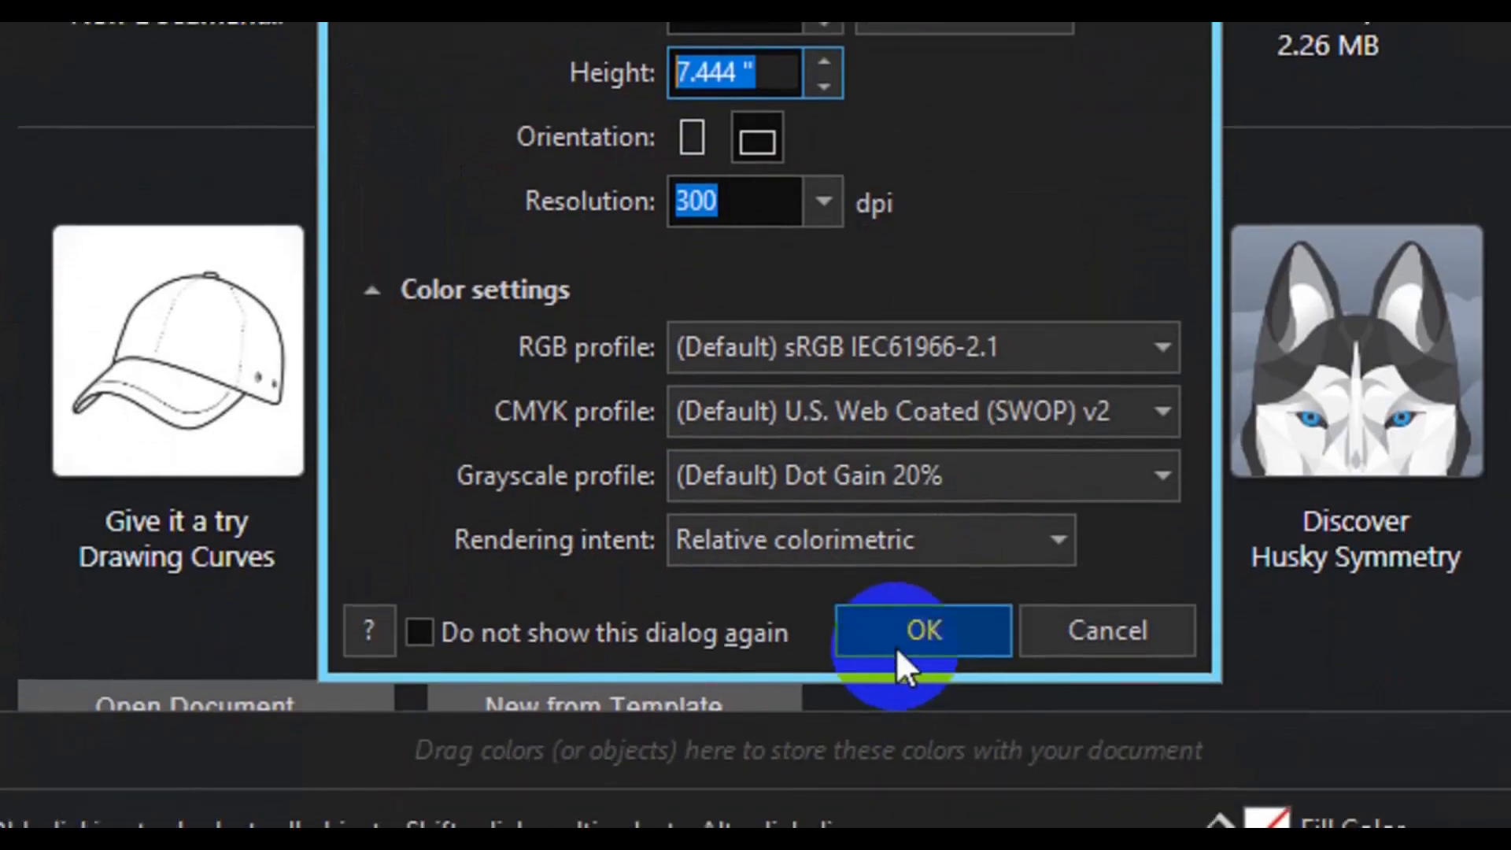
left_click(905, 630)
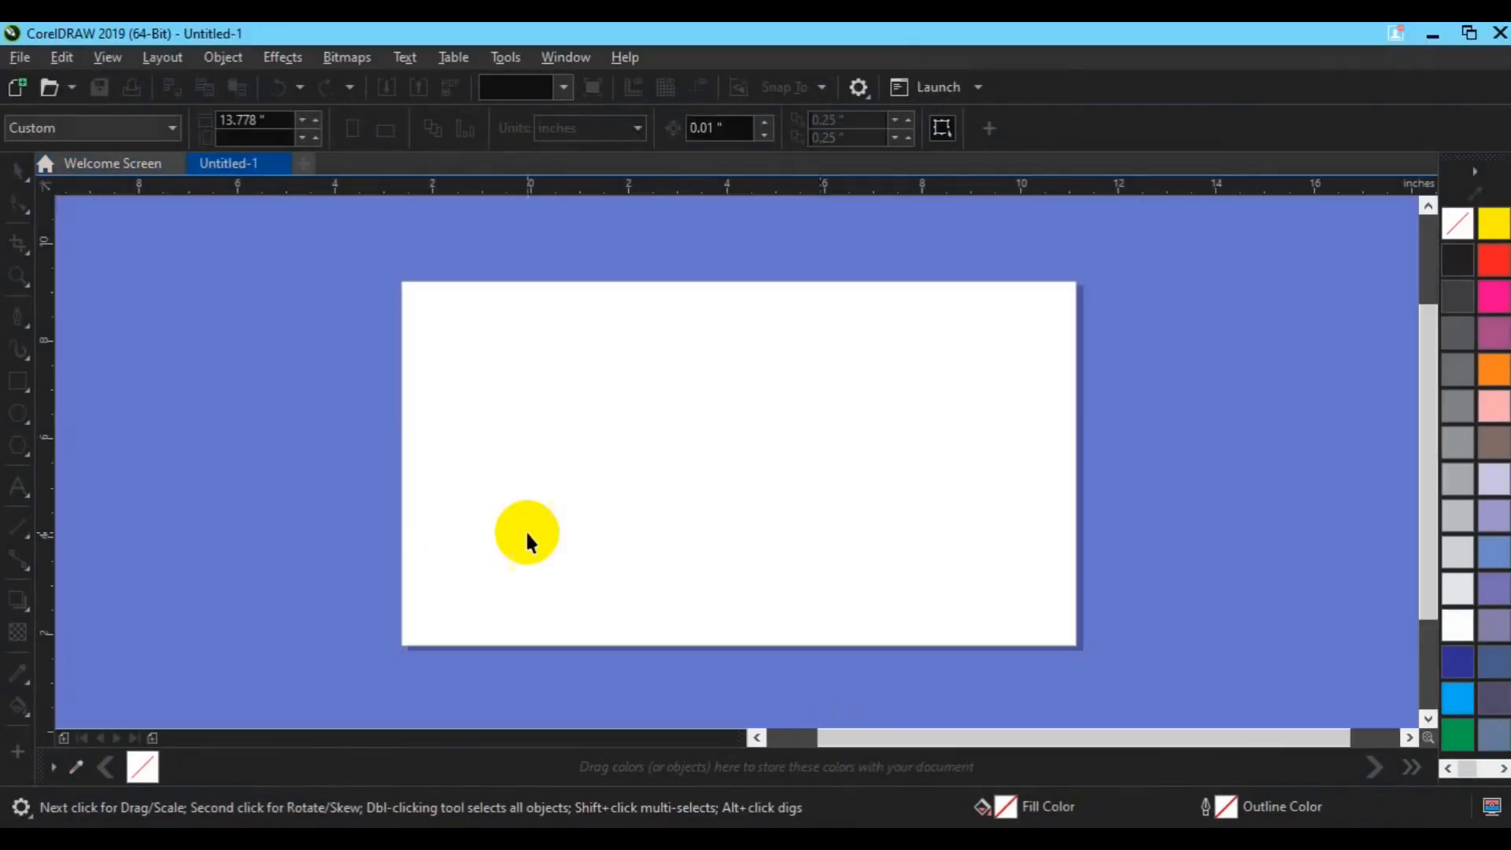
Step: Add a page-sized rectangle and make a centred full-height copy narrowed to about 4.19 inches wide
left_click(17, 383)
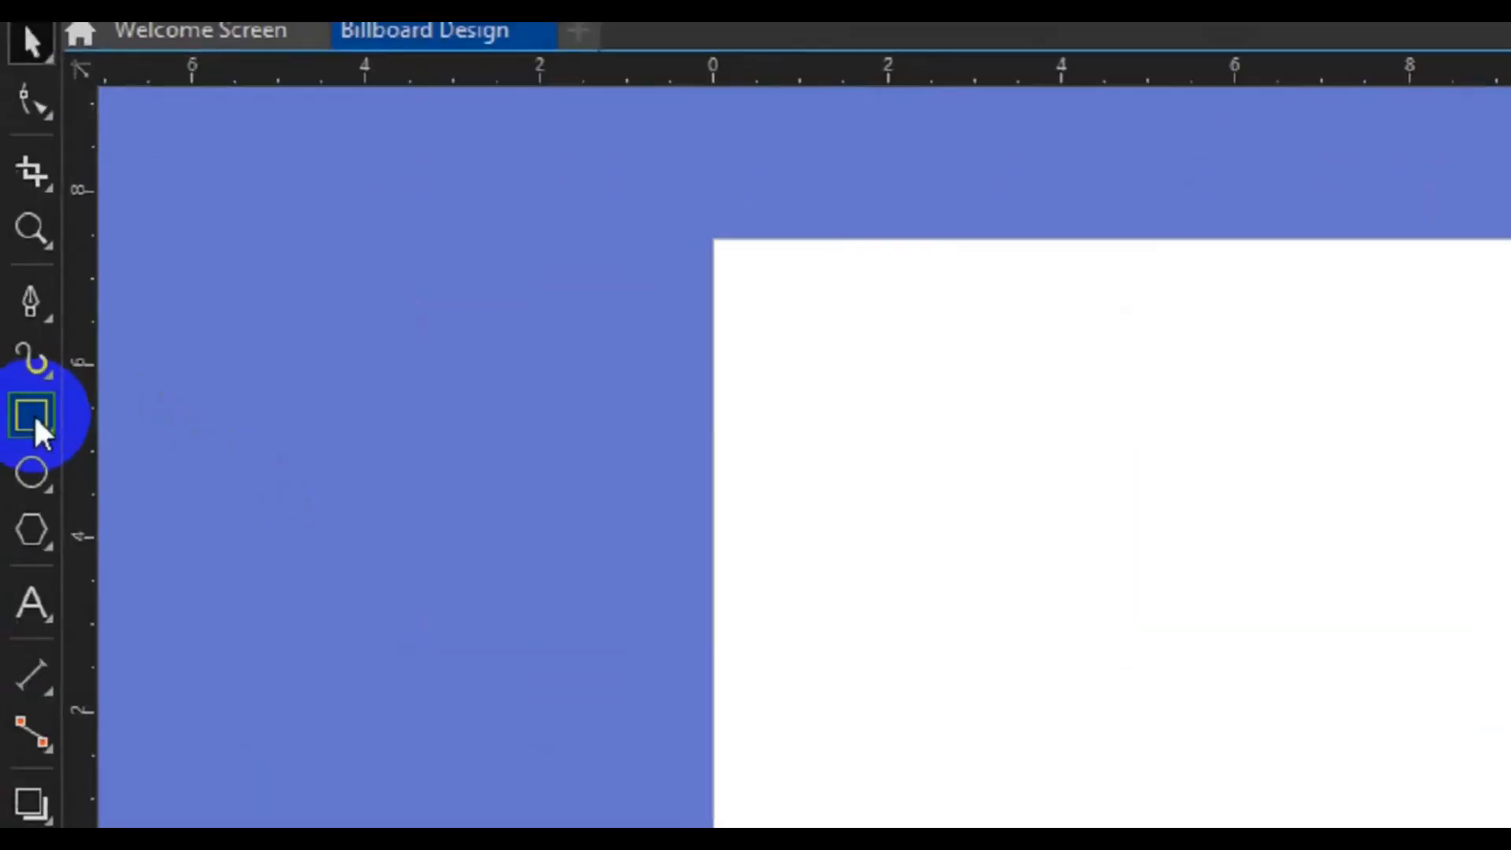
double_click(33, 415)
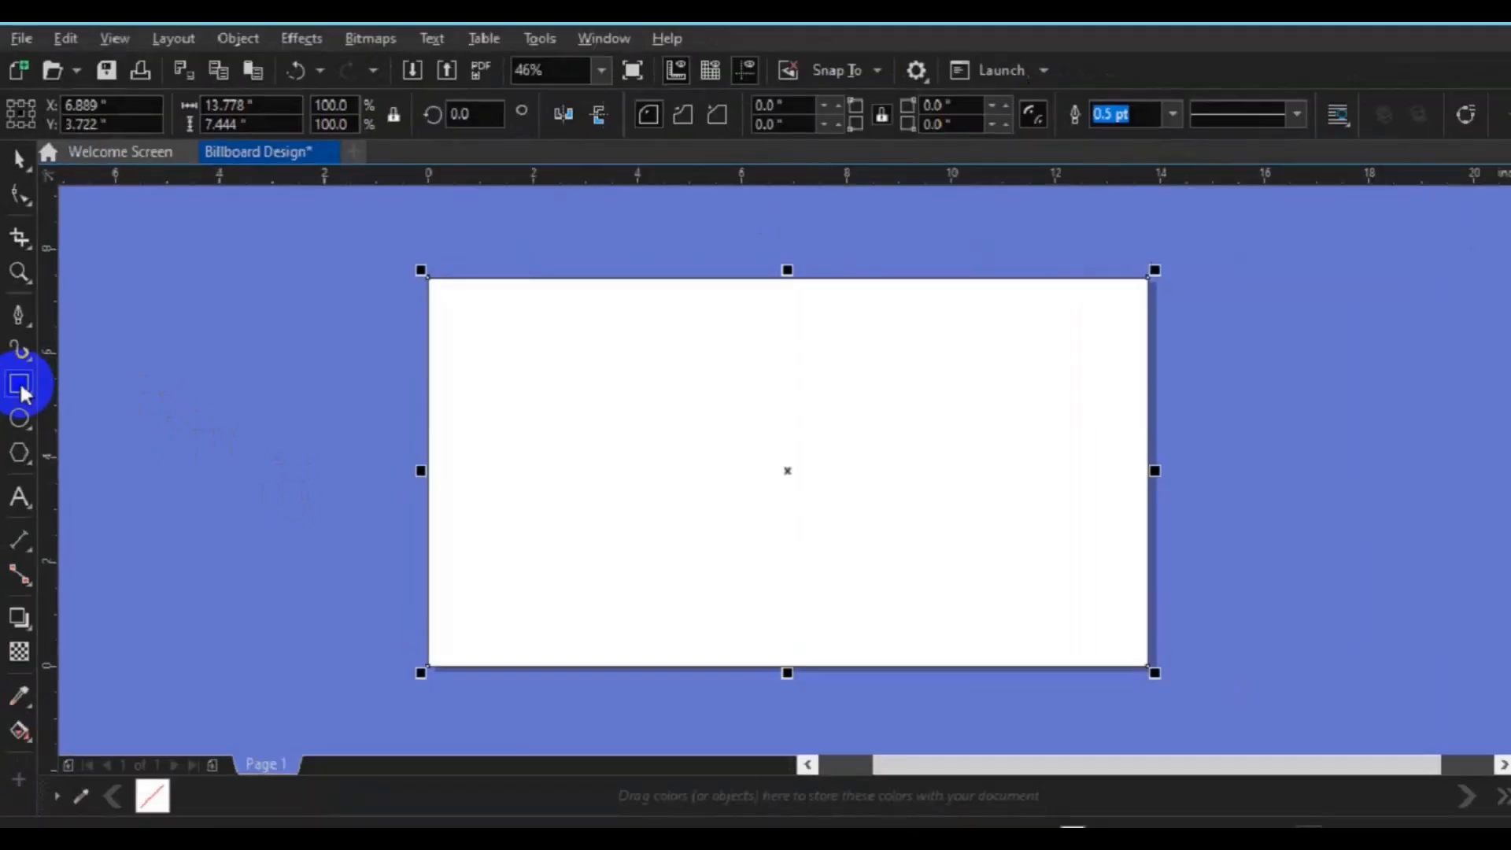
left_click_drag(1155, 471, 854, 460)
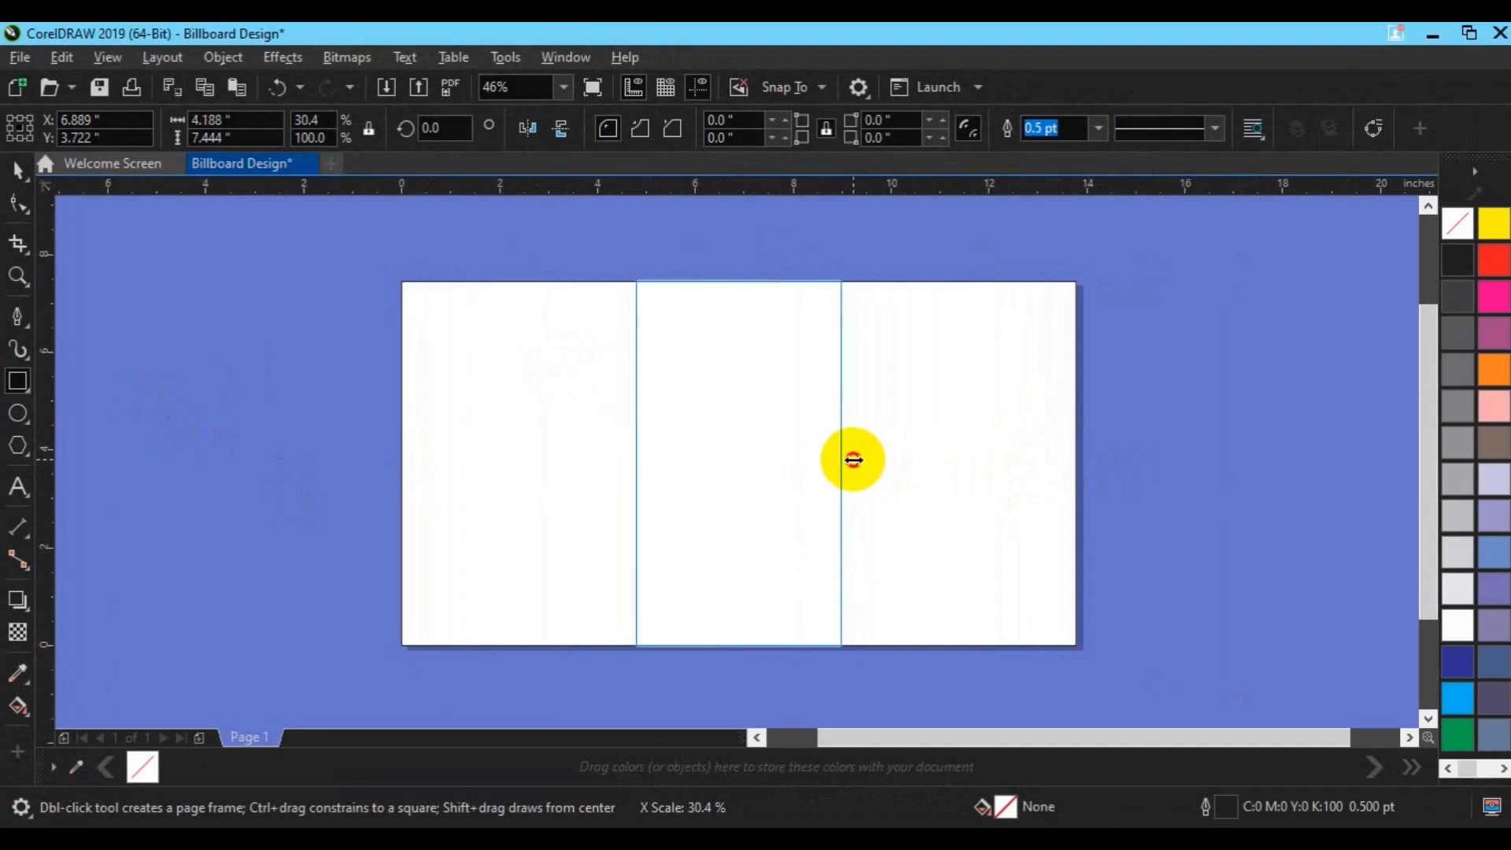
right_click(853, 460)
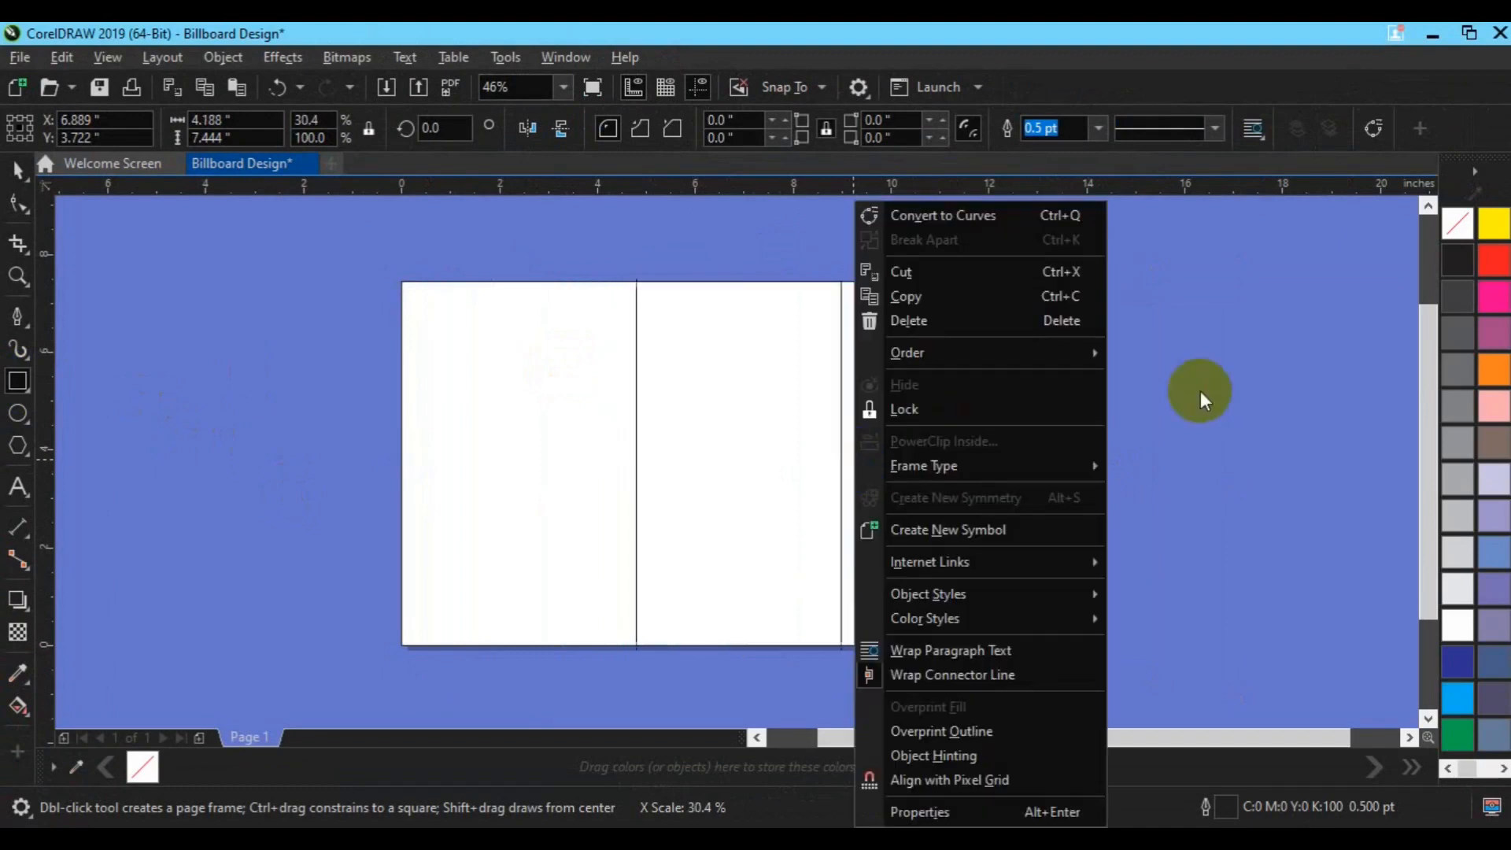
Step: Widen the narrow middle rectangle to about 4.89 inches by extending its right side
left_click(787, 474)
left_click(520, 536)
left_click(788, 516)
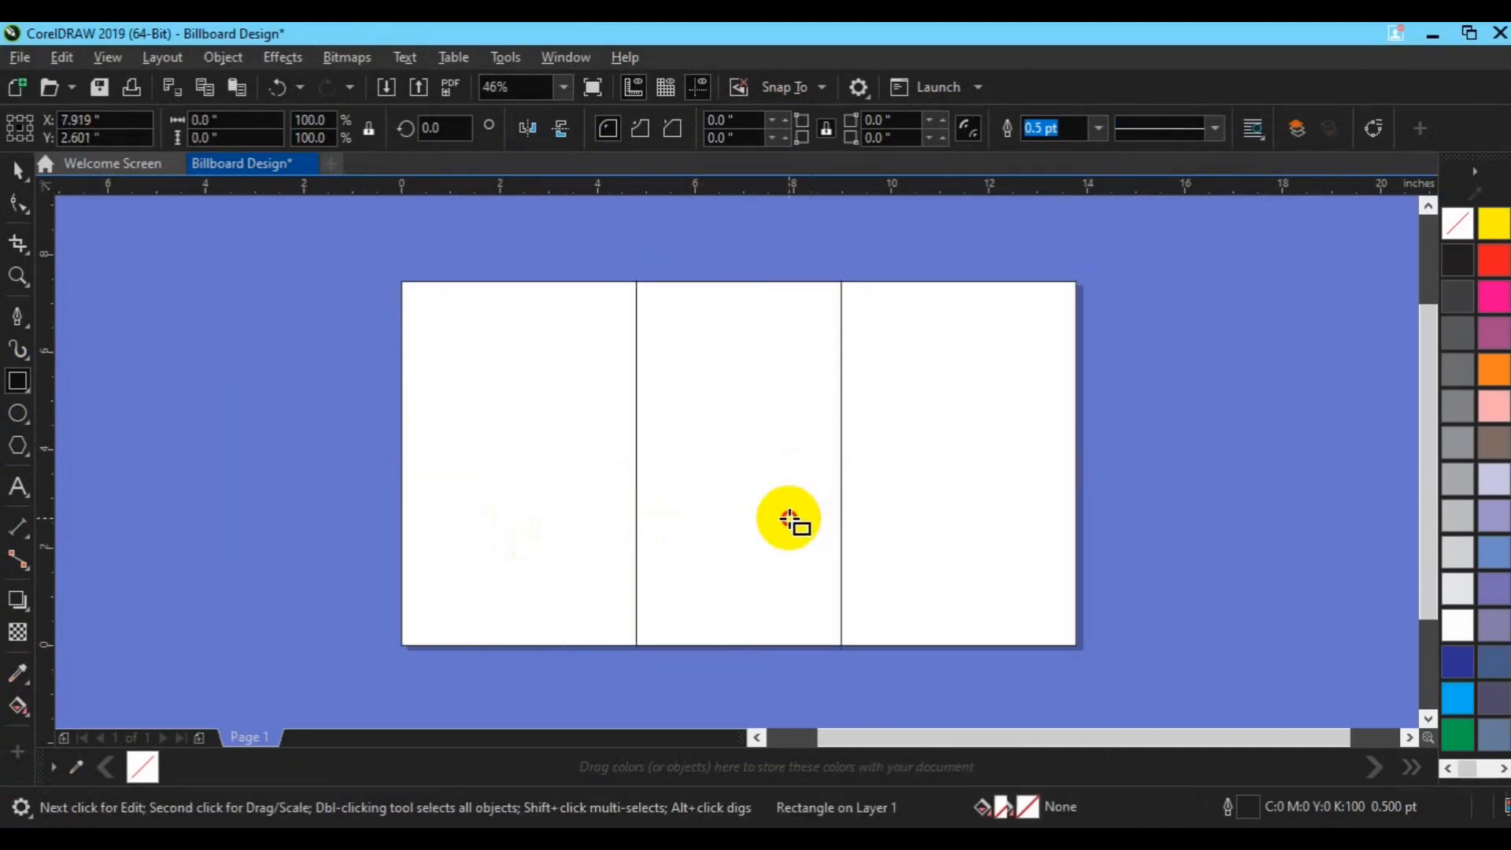
left_click_drag(850, 462, 884, 462)
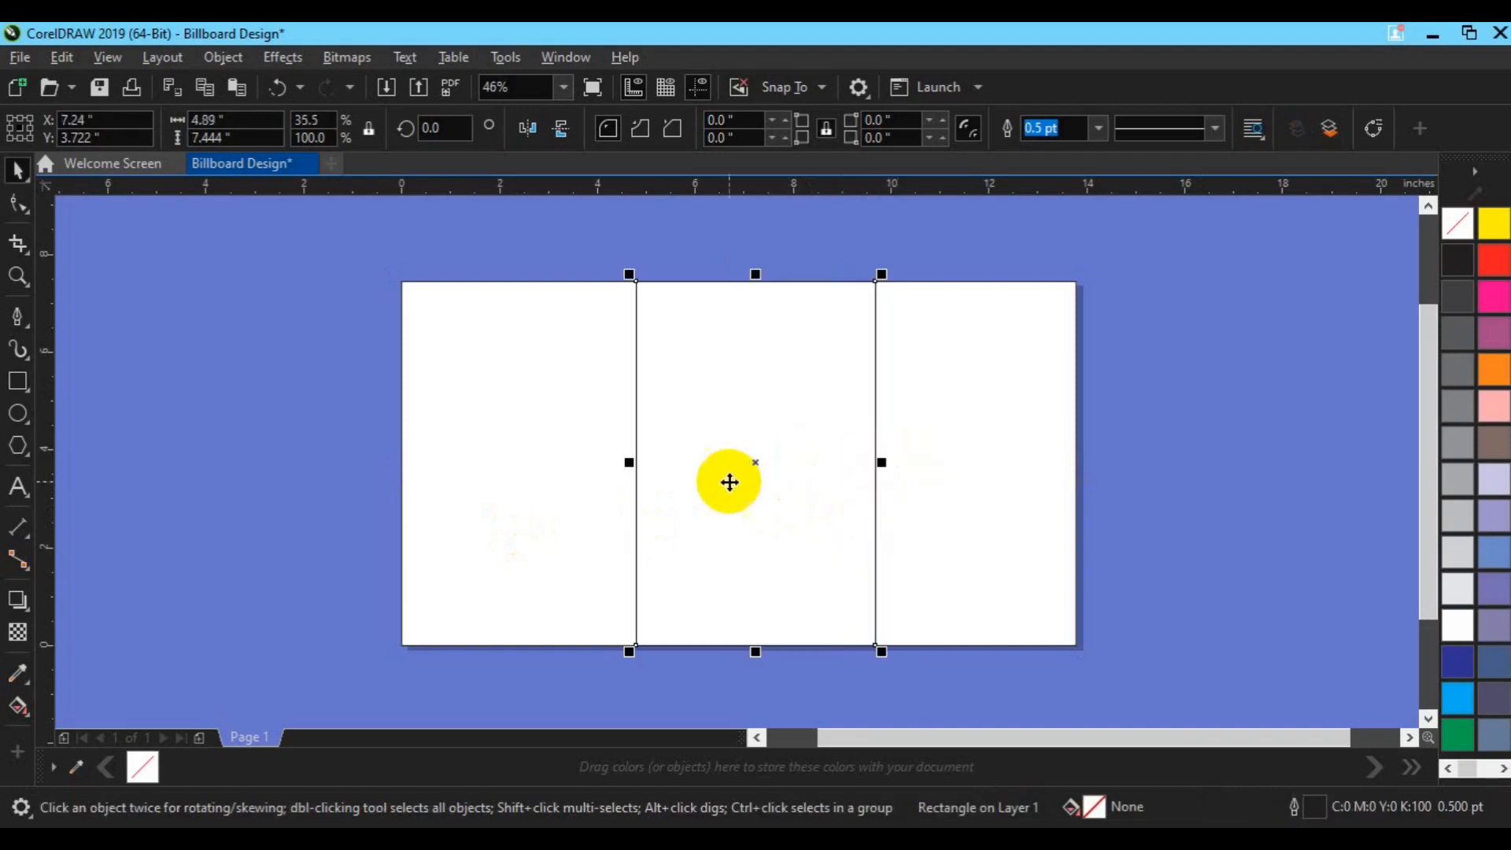
Step: Try skewing the middle rectangle by shifting its lower edge to the right, and undo the skew
left_click(750, 466)
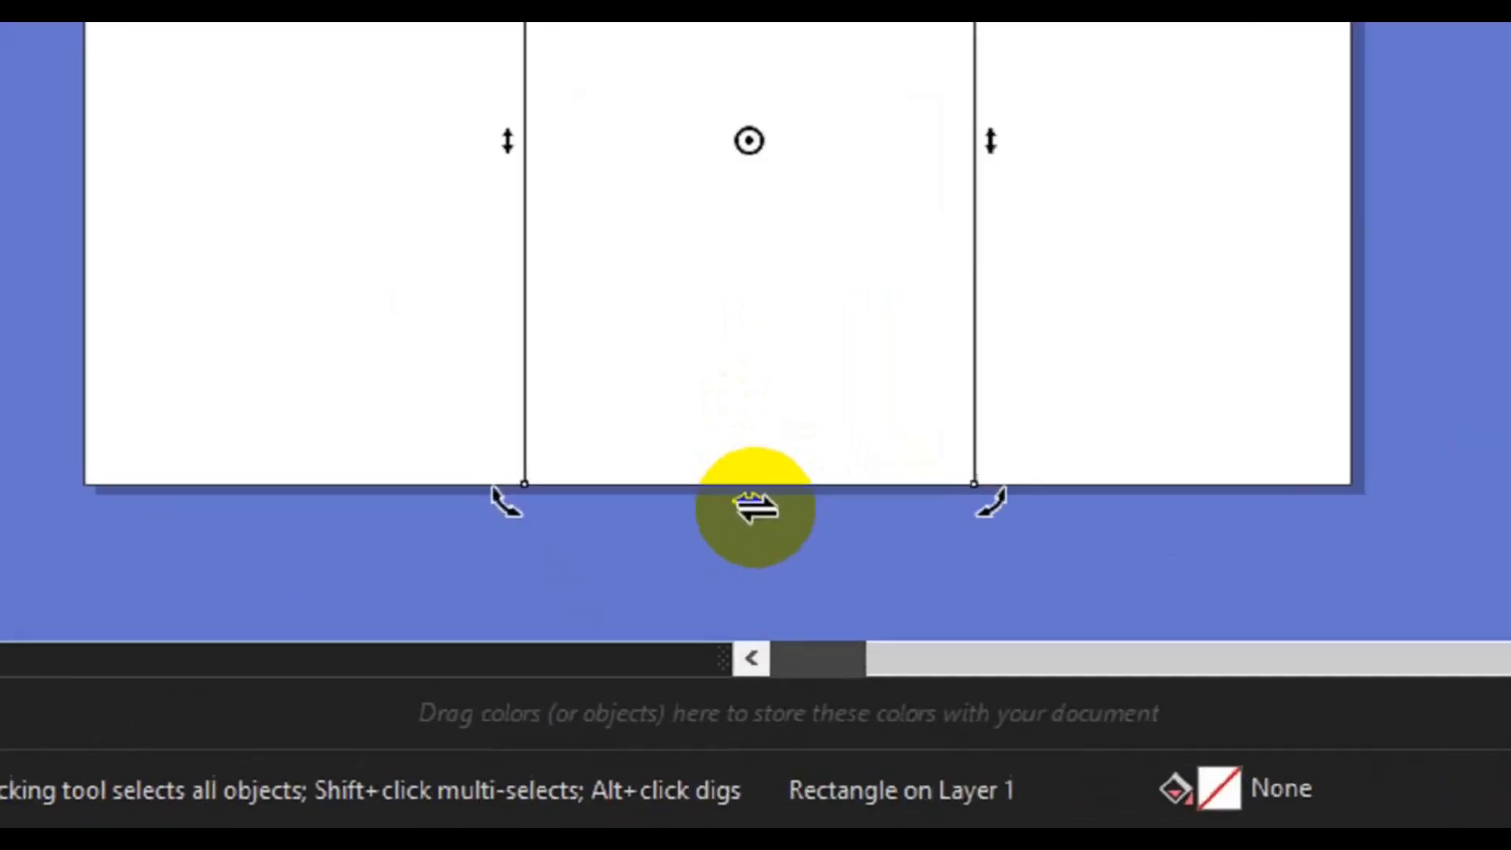
left_click_drag(758, 658, 914, 649)
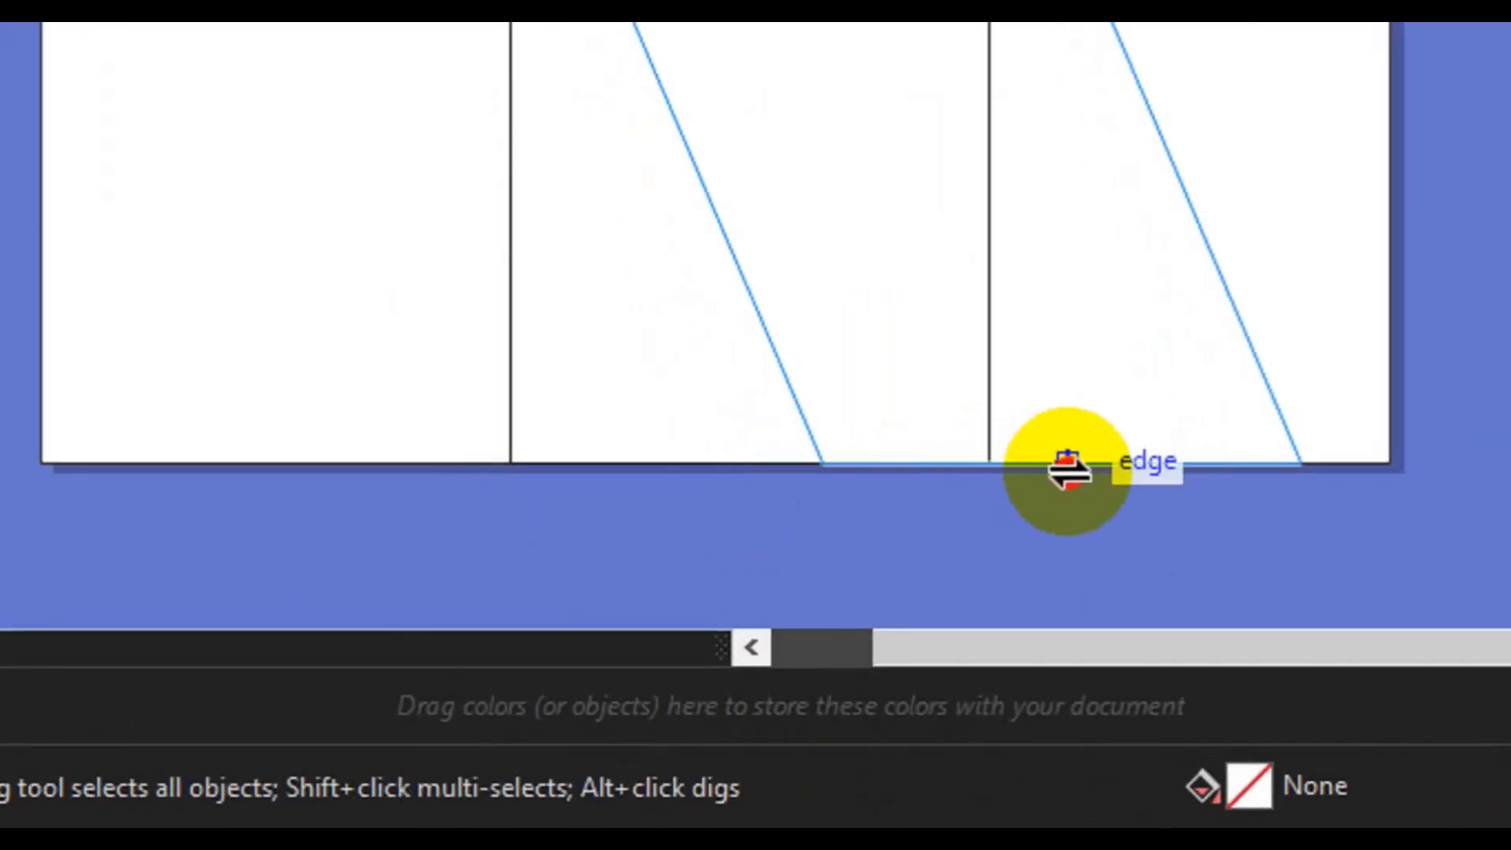
left_click_drag(1069, 470, 1068, 471)
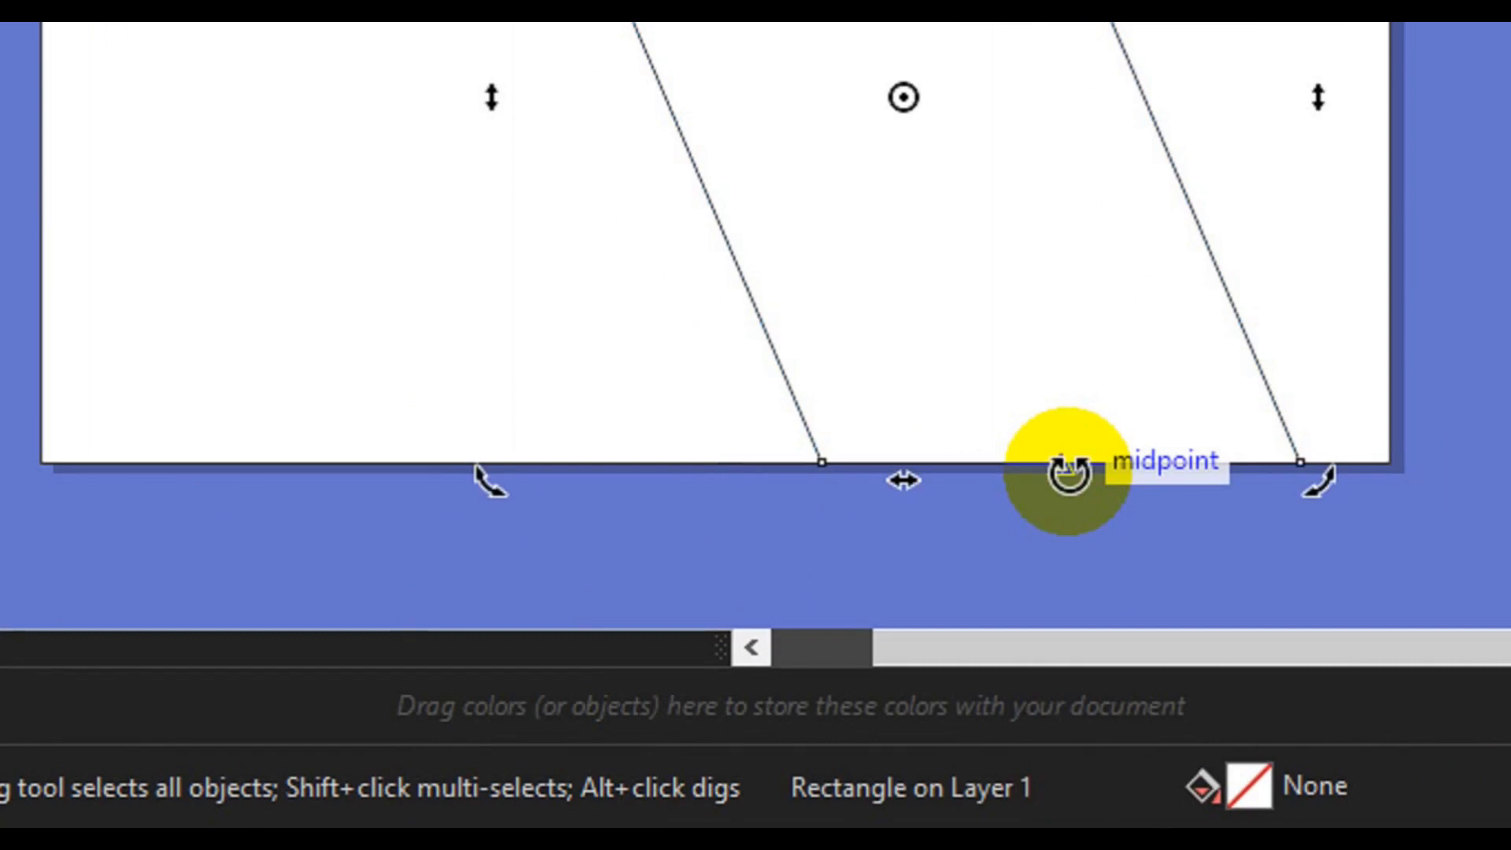
key("ctrl+z")
key("space")
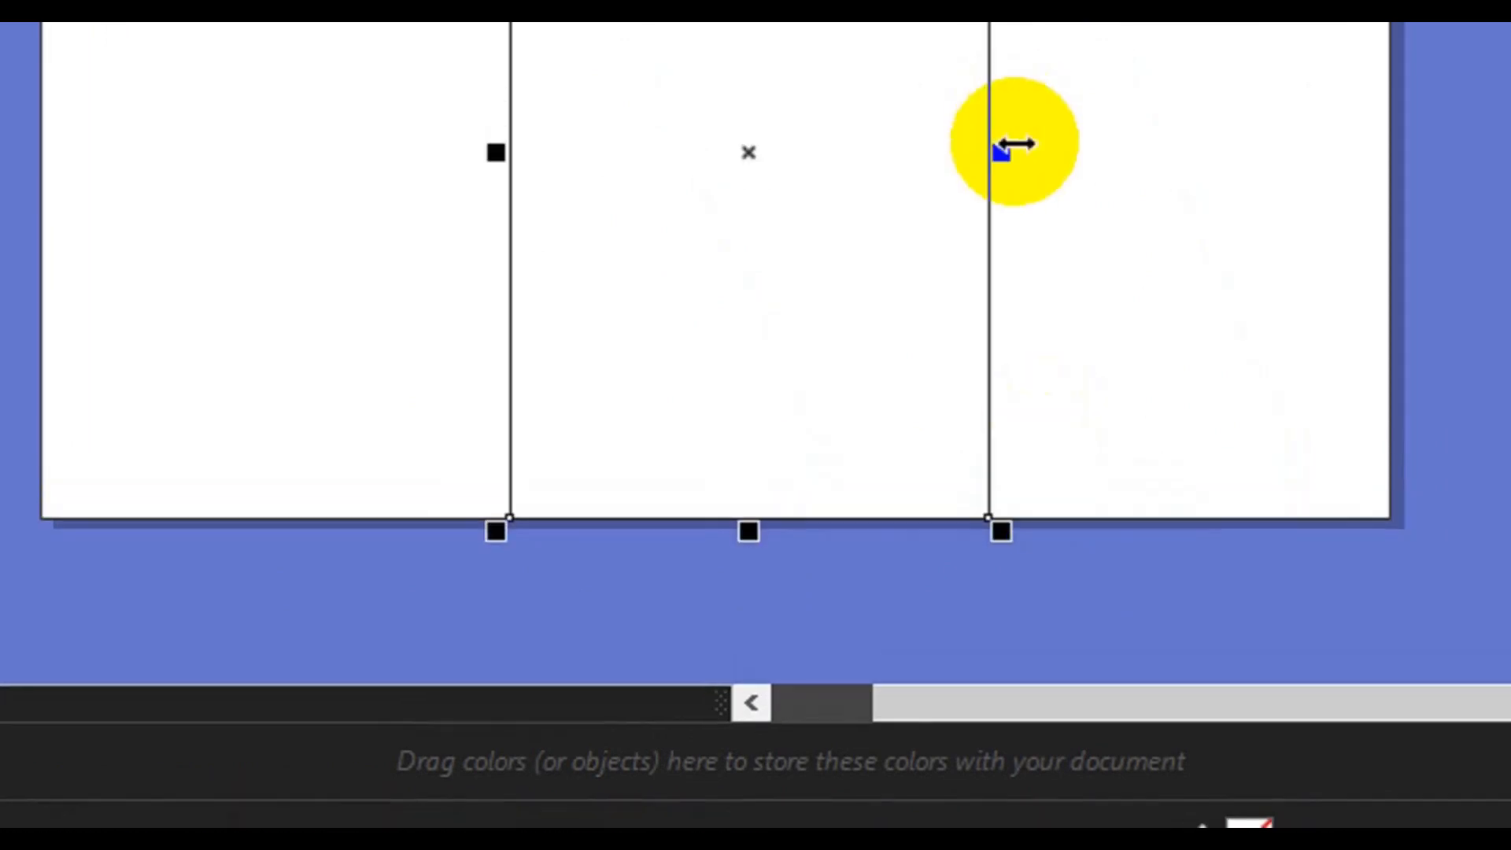
Step: Widen the middle rectangle slightly and skew its lower edge right into a slanted panel about 8.57 inches wide overall
left_click_drag(1013, 94, 1014, 94)
left_click_drag(1013, 207, 1050, 208)
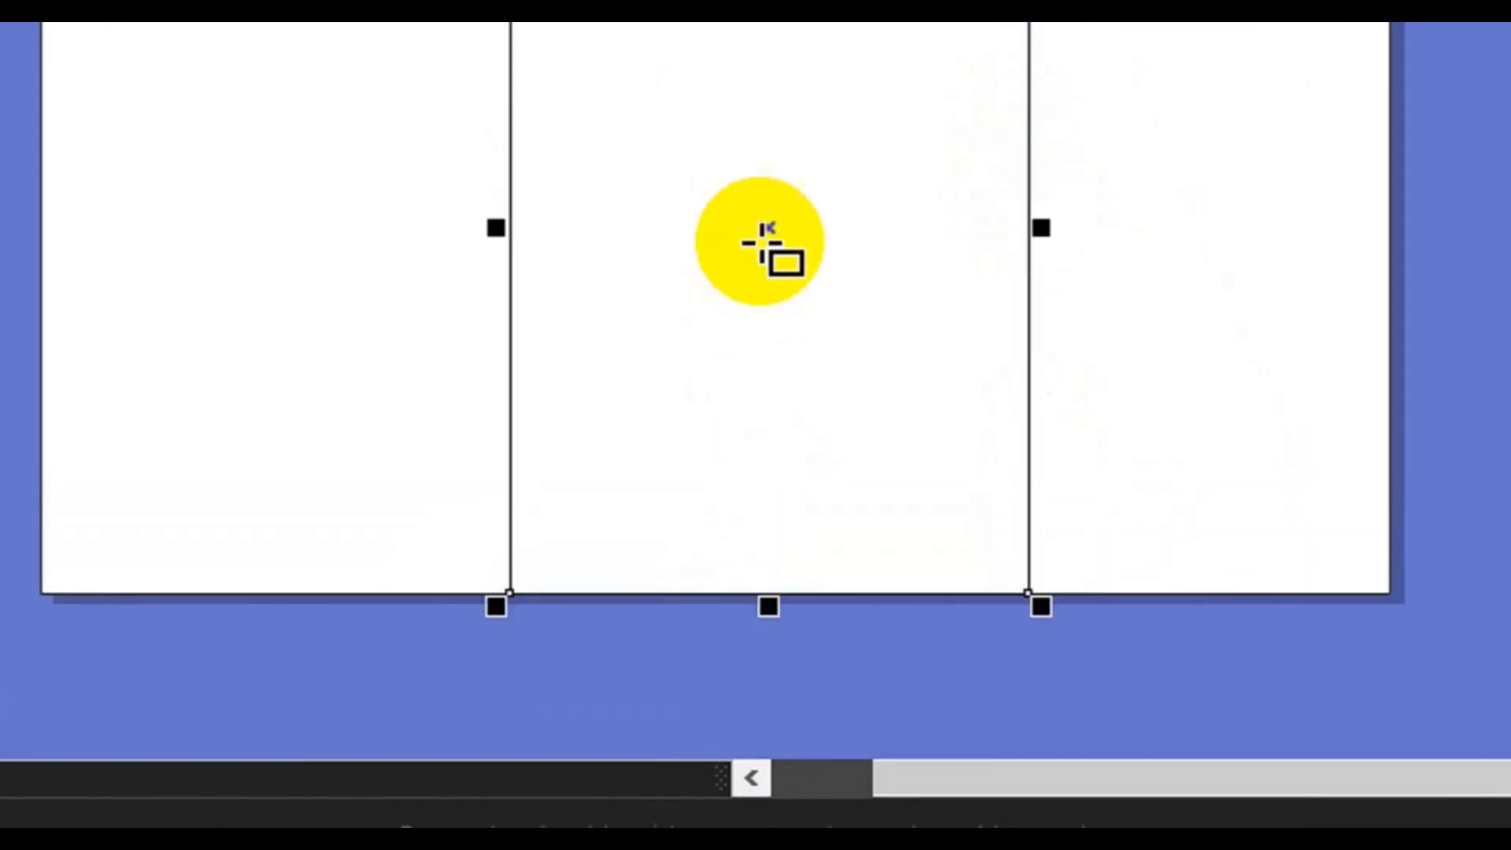
left_click(768, 211)
left_click_drag(757, 609, 1099, 601)
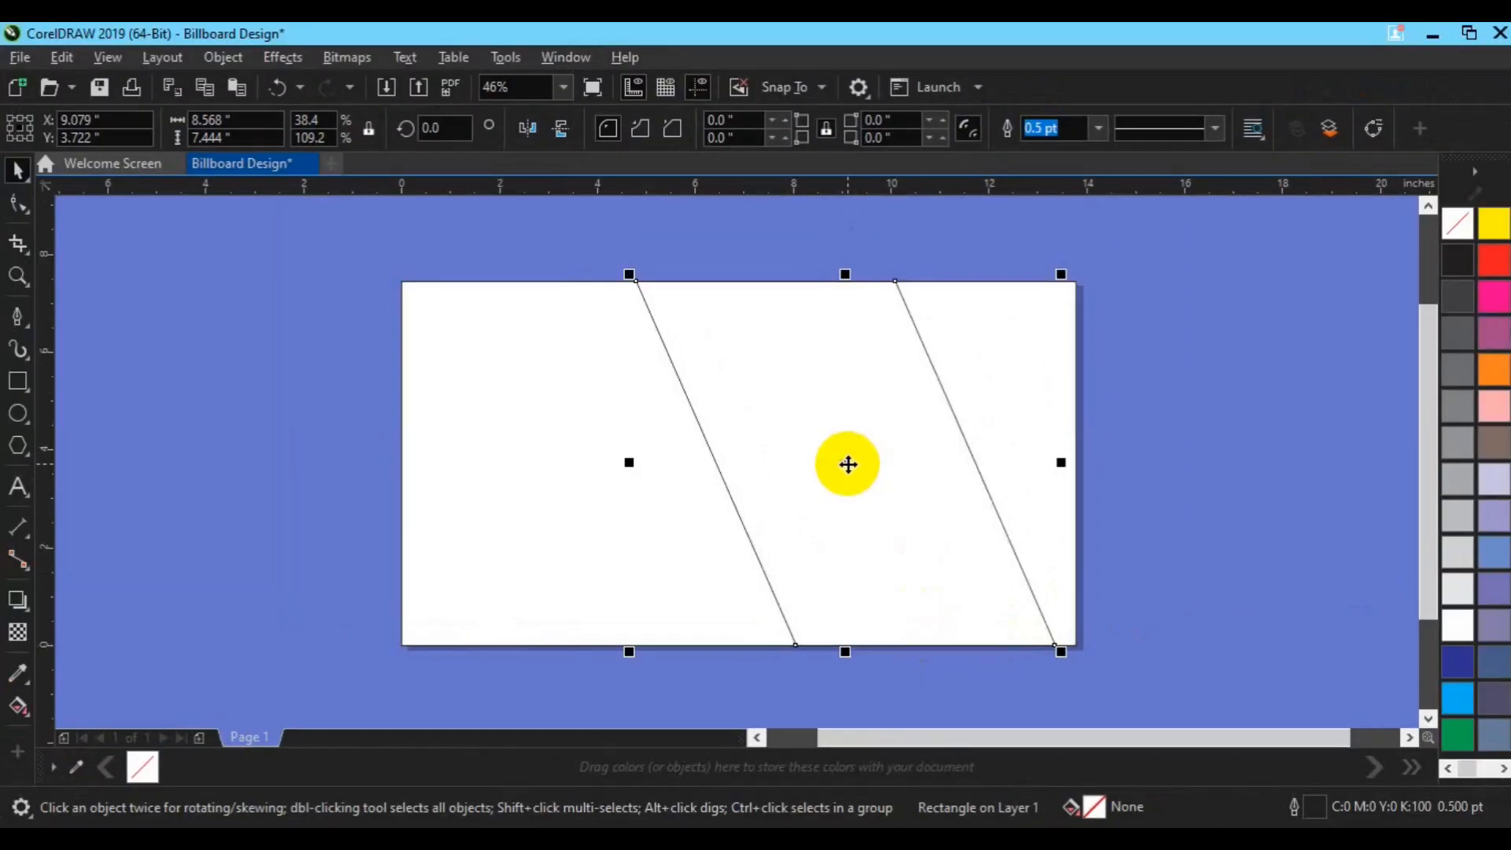
Step: Copy the slanted panel about 0.7 inches to the right and slightly upward
left_click_drag(848, 465, 886, 456)
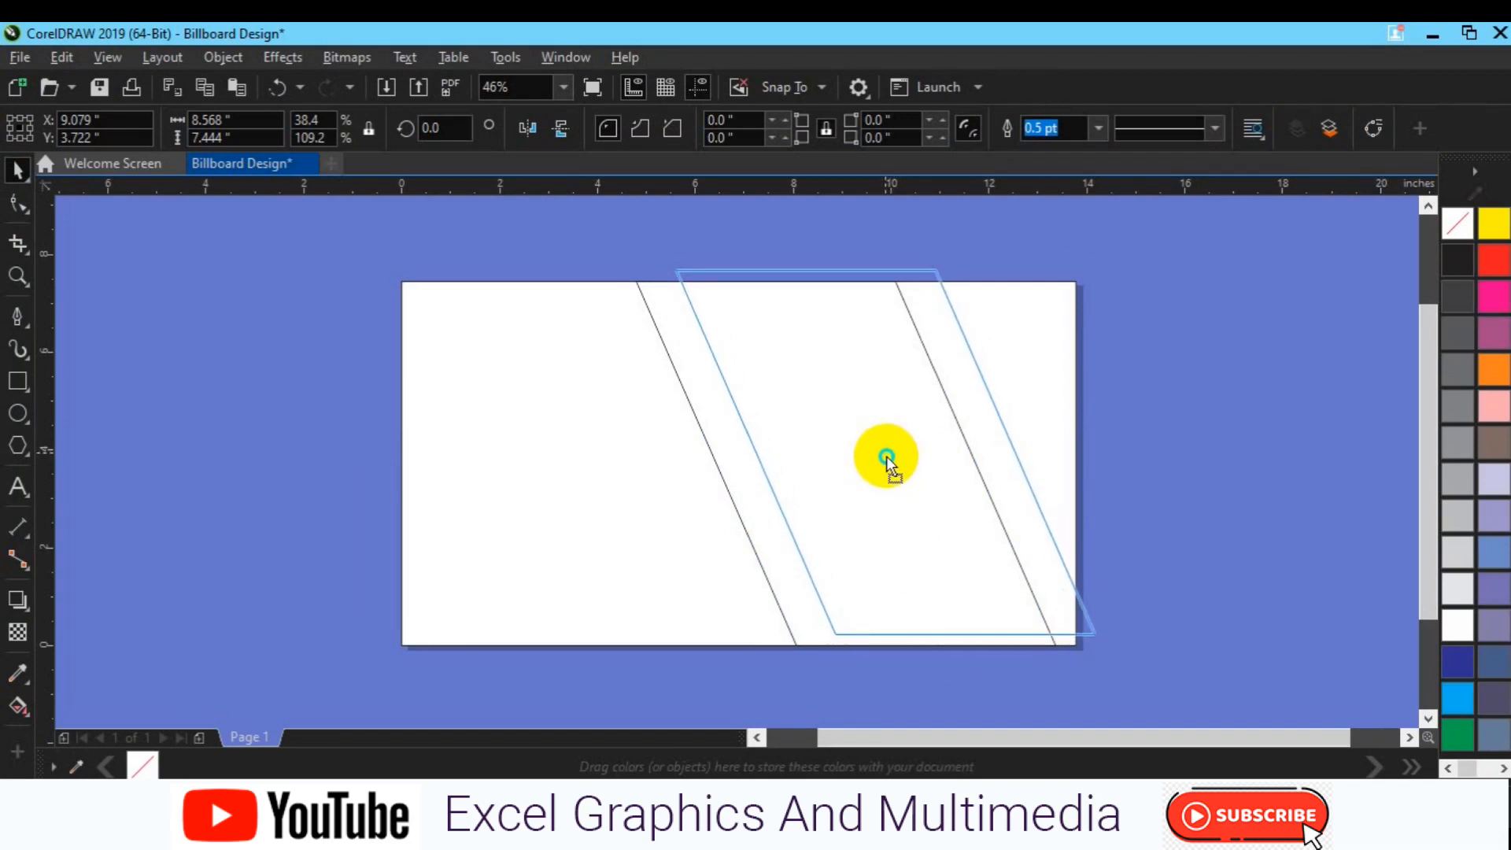
left_click_drag(887, 458, 879, 458)
left_click(919, 496)
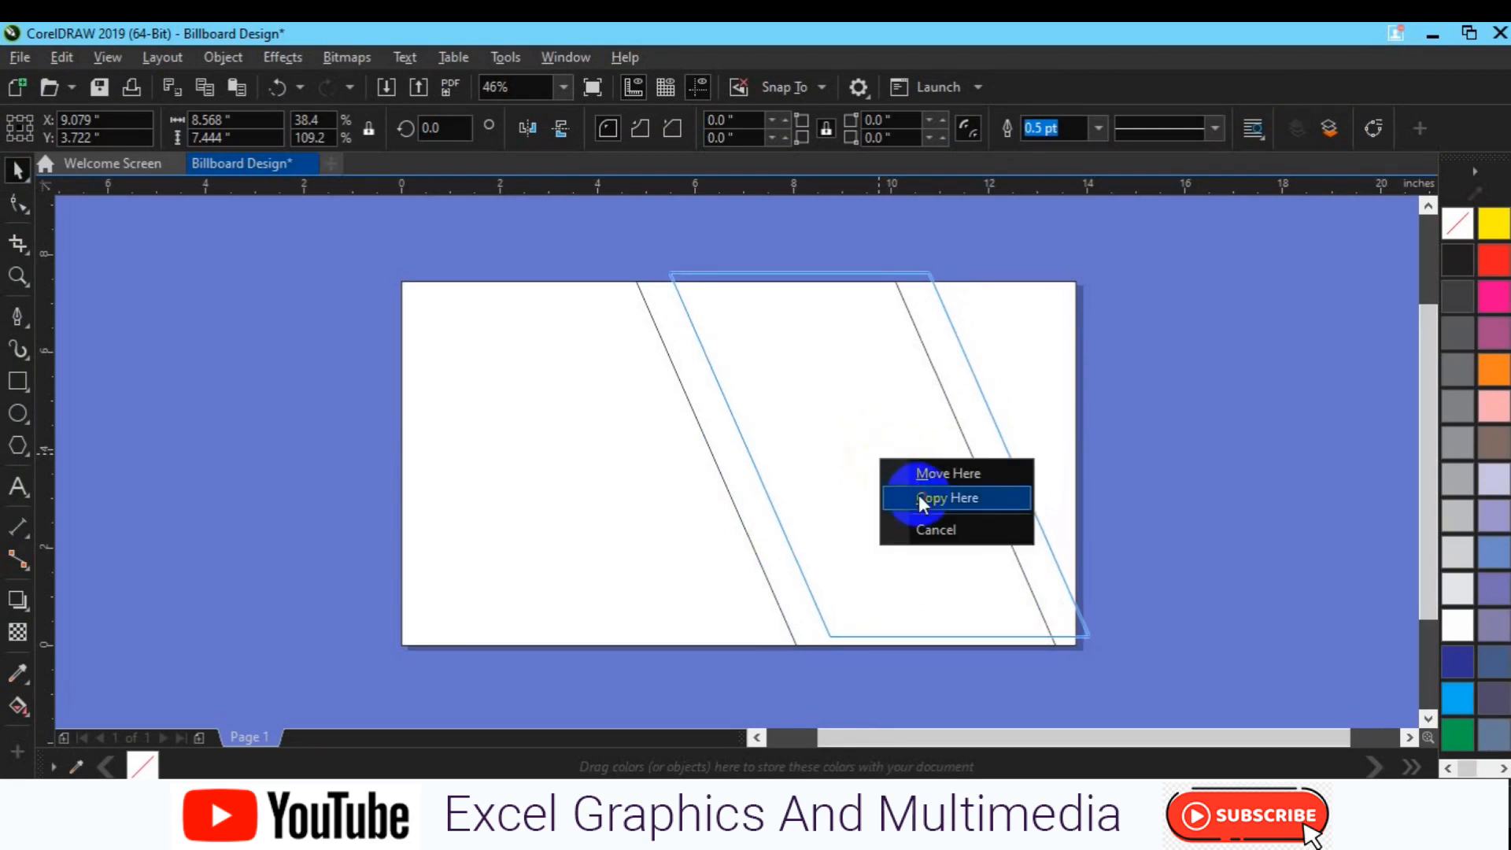
left_click(919, 495)
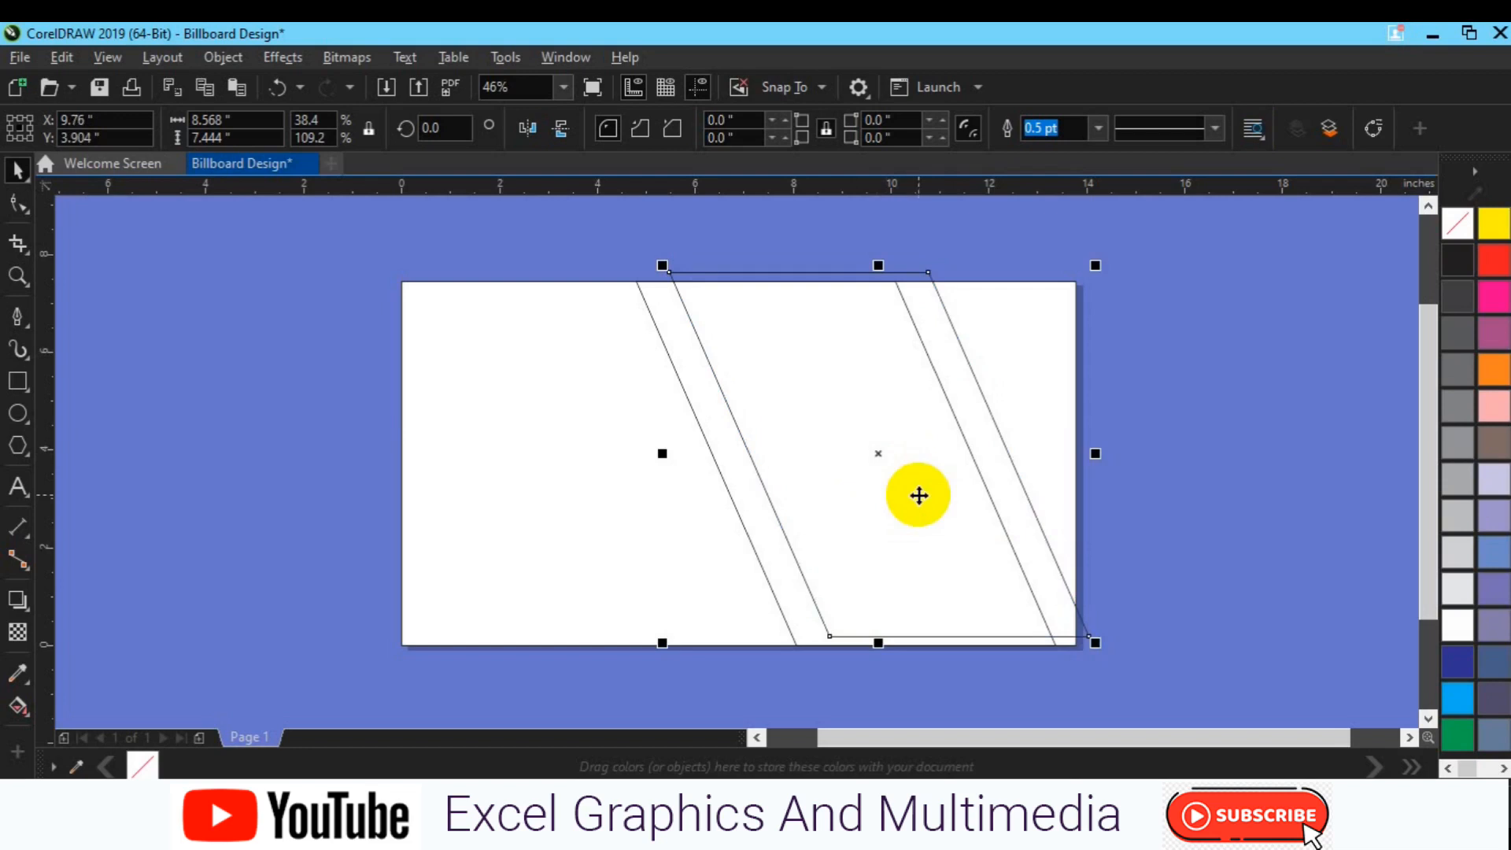
Step: Move both slanted panels about 1.2 inches to the right and nudge them down until the left one meets the page edges
left_click(785, 583, "shift")
left_click_drag(784, 583, 839, 574)
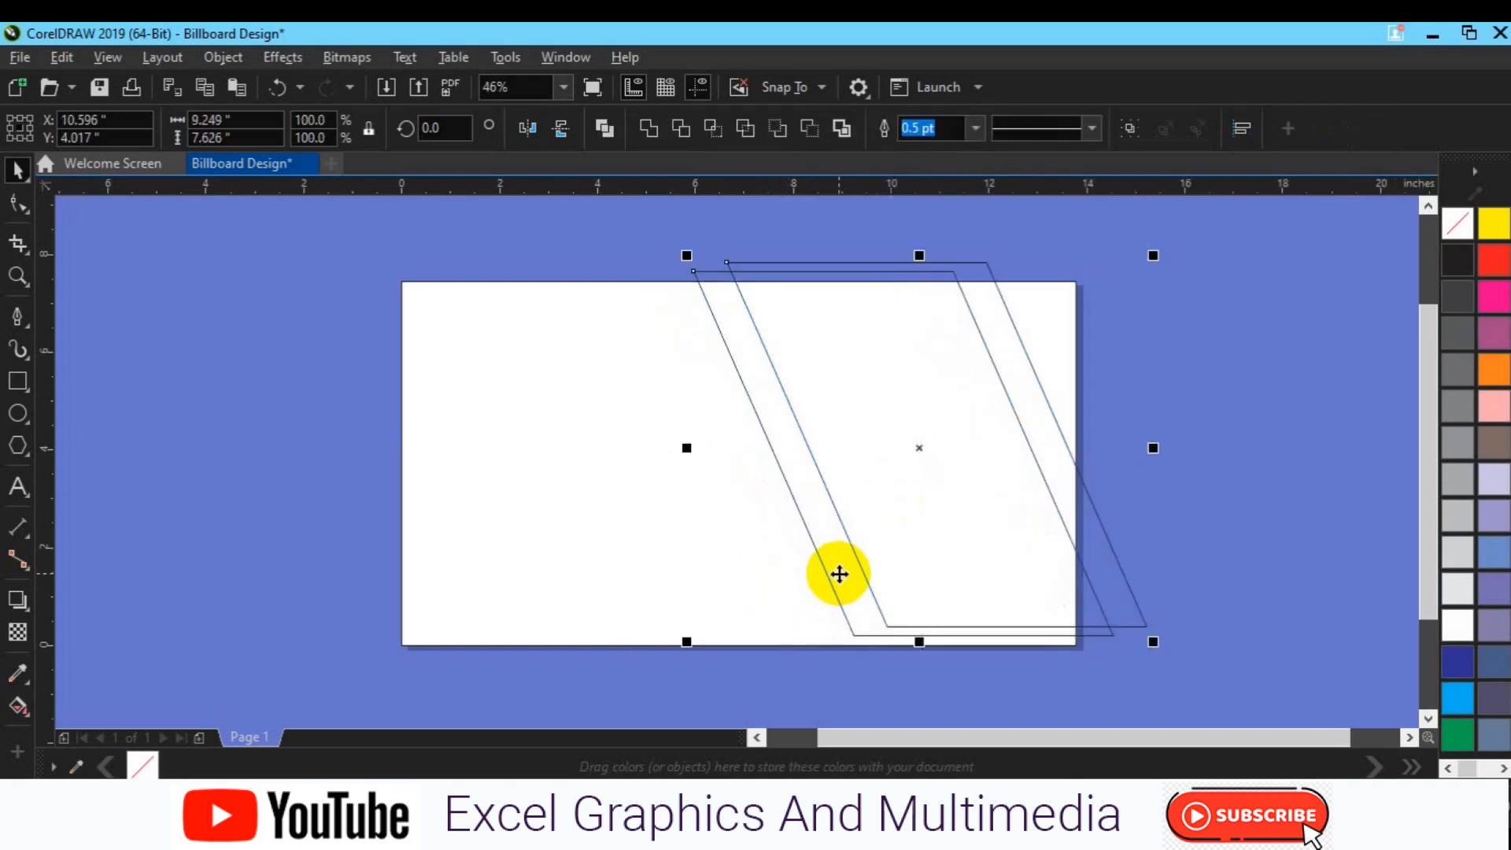
key("Down")
key("Down")
key("Down")
key("Down")
key("Down")
key("Down")
key("Down")
key("Down")
key("Down")
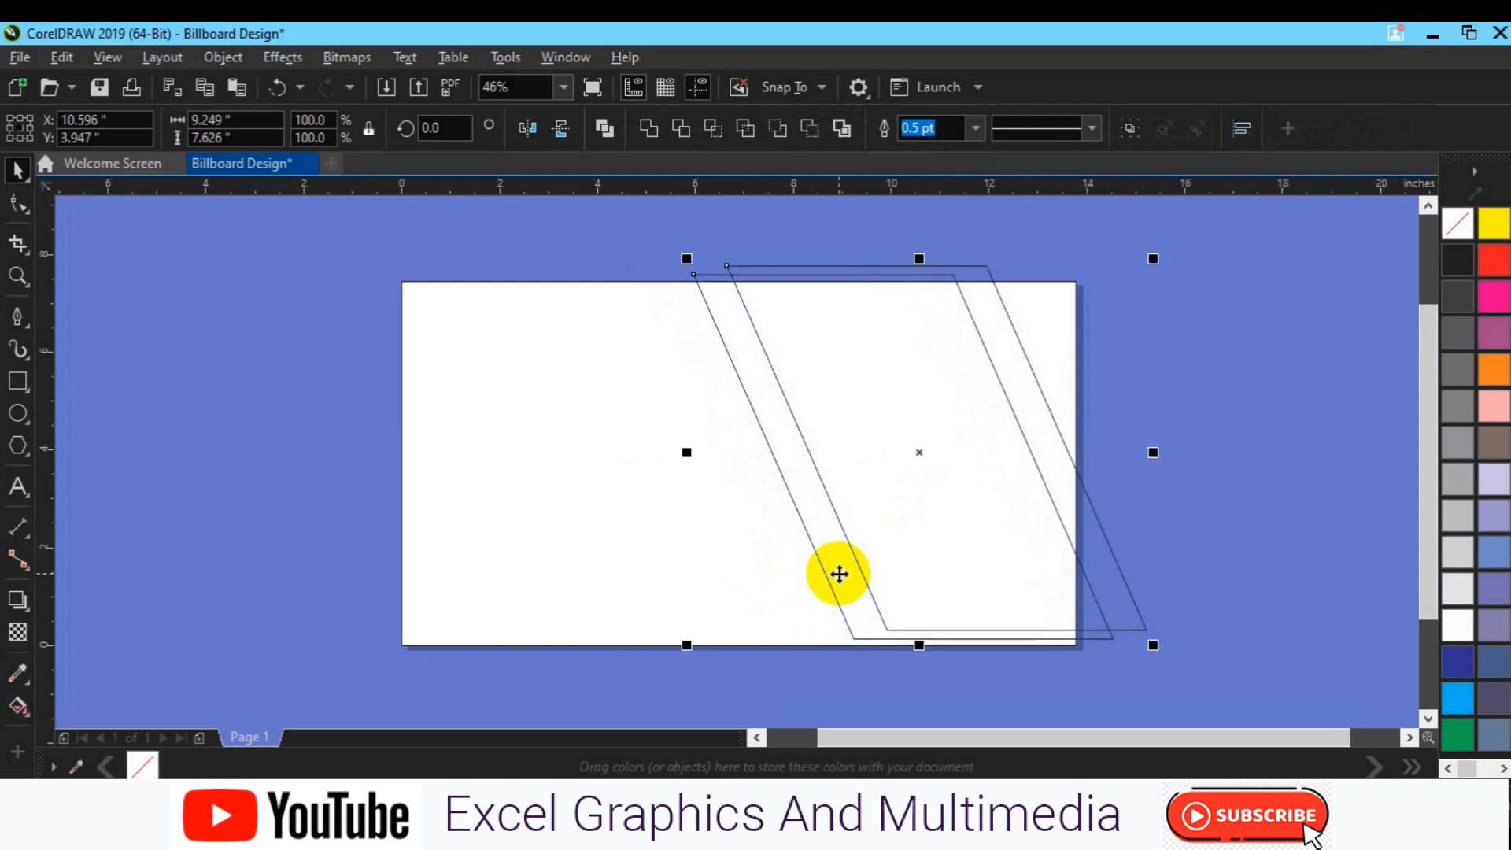
key("Down")
key("Down")
key("Down")
key("Down")
key("Down")
key("Down")
key("Down")
key("Down")
key("Down")
key("Down")
key("Down")
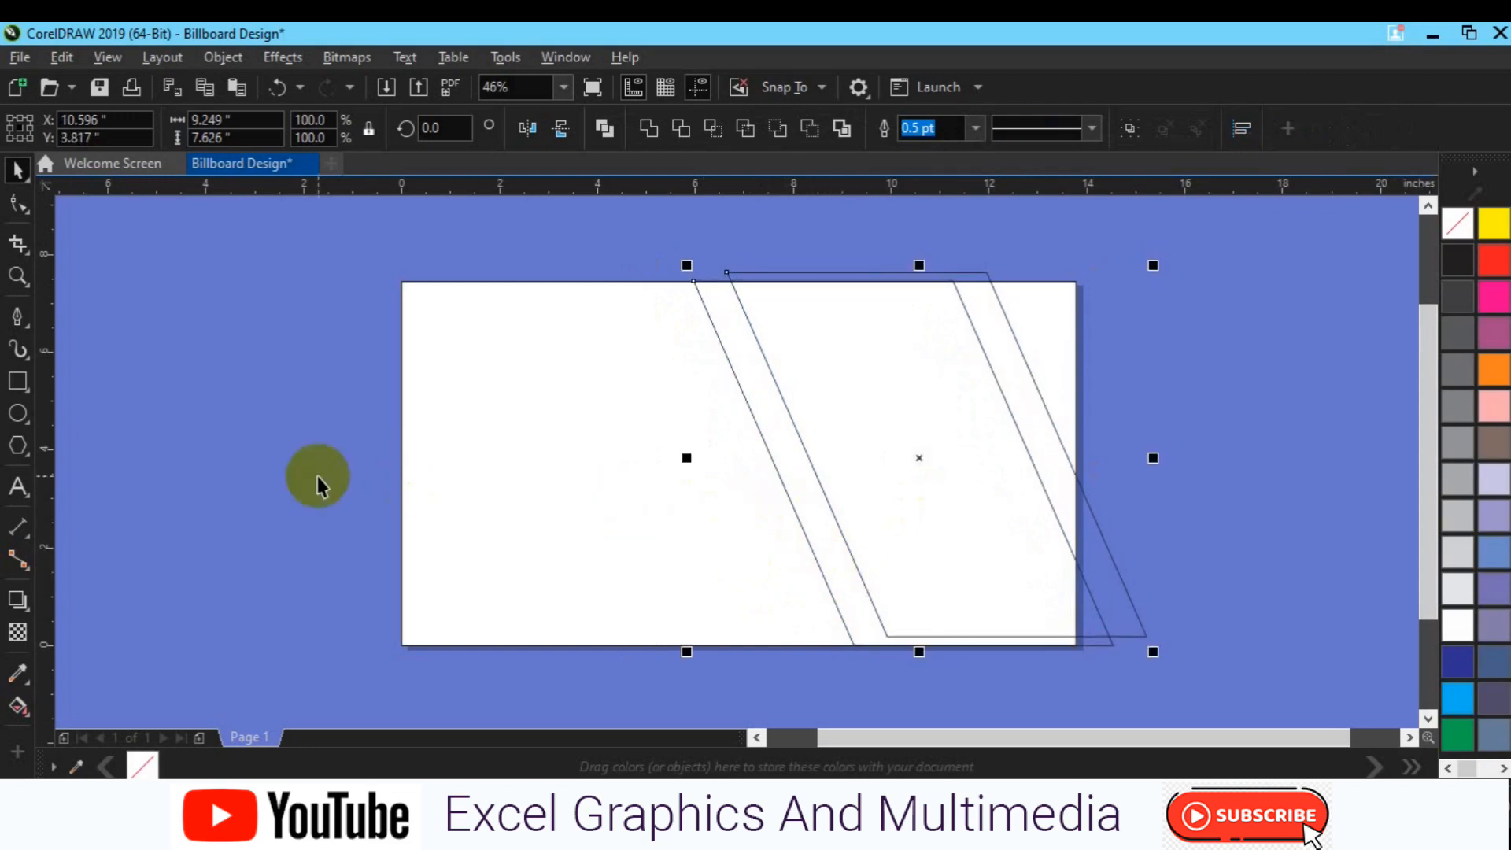
left_click(318, 476)
Step: Copy the left slanted panel about 0.5 inches further left and align the copy vertically with its original
left_click(792, 503)
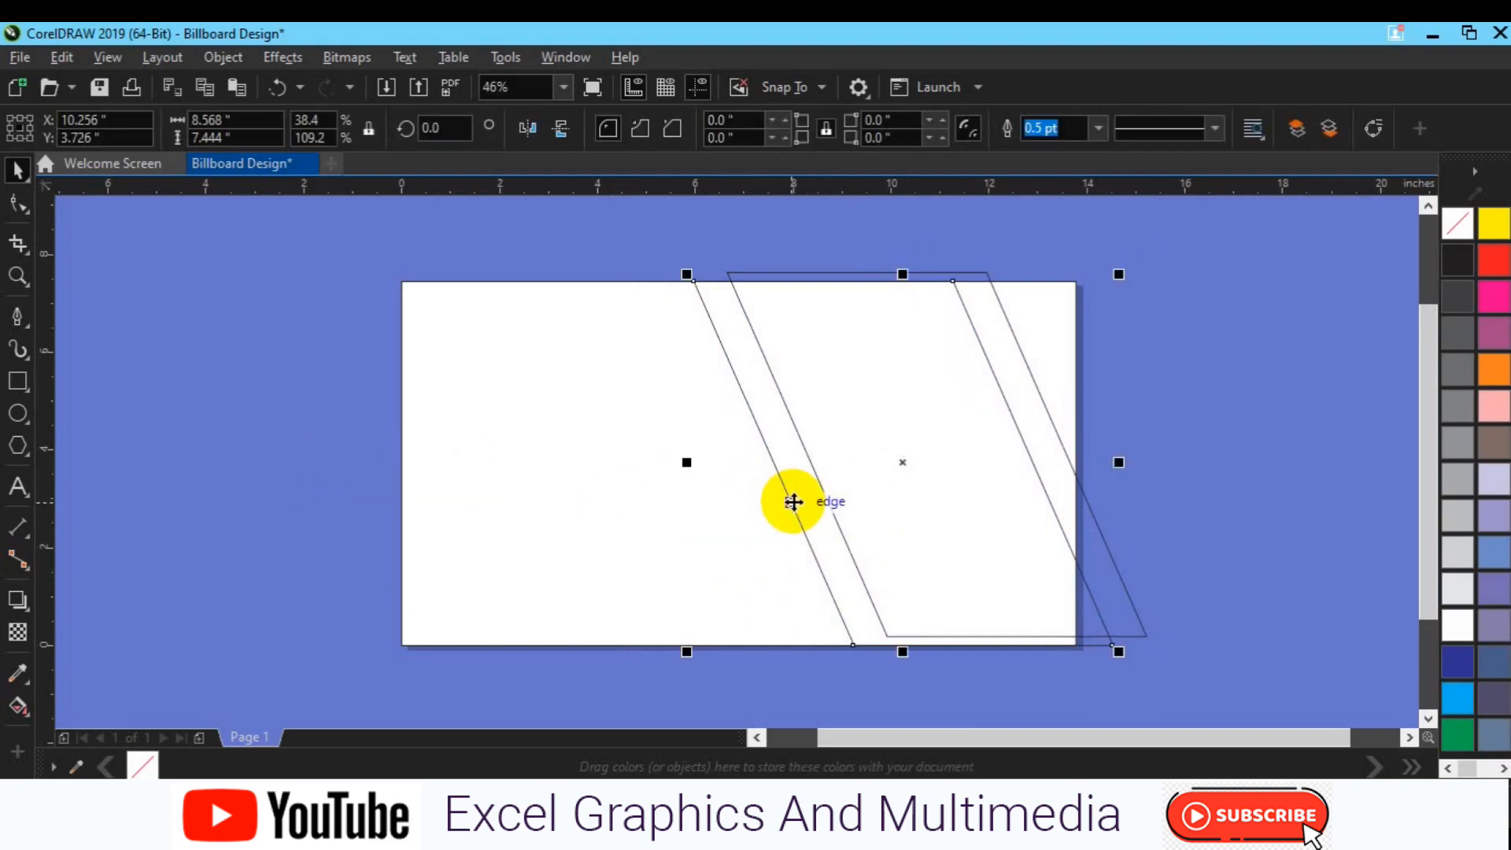
left_click_drag(793, 502, 769, 506)
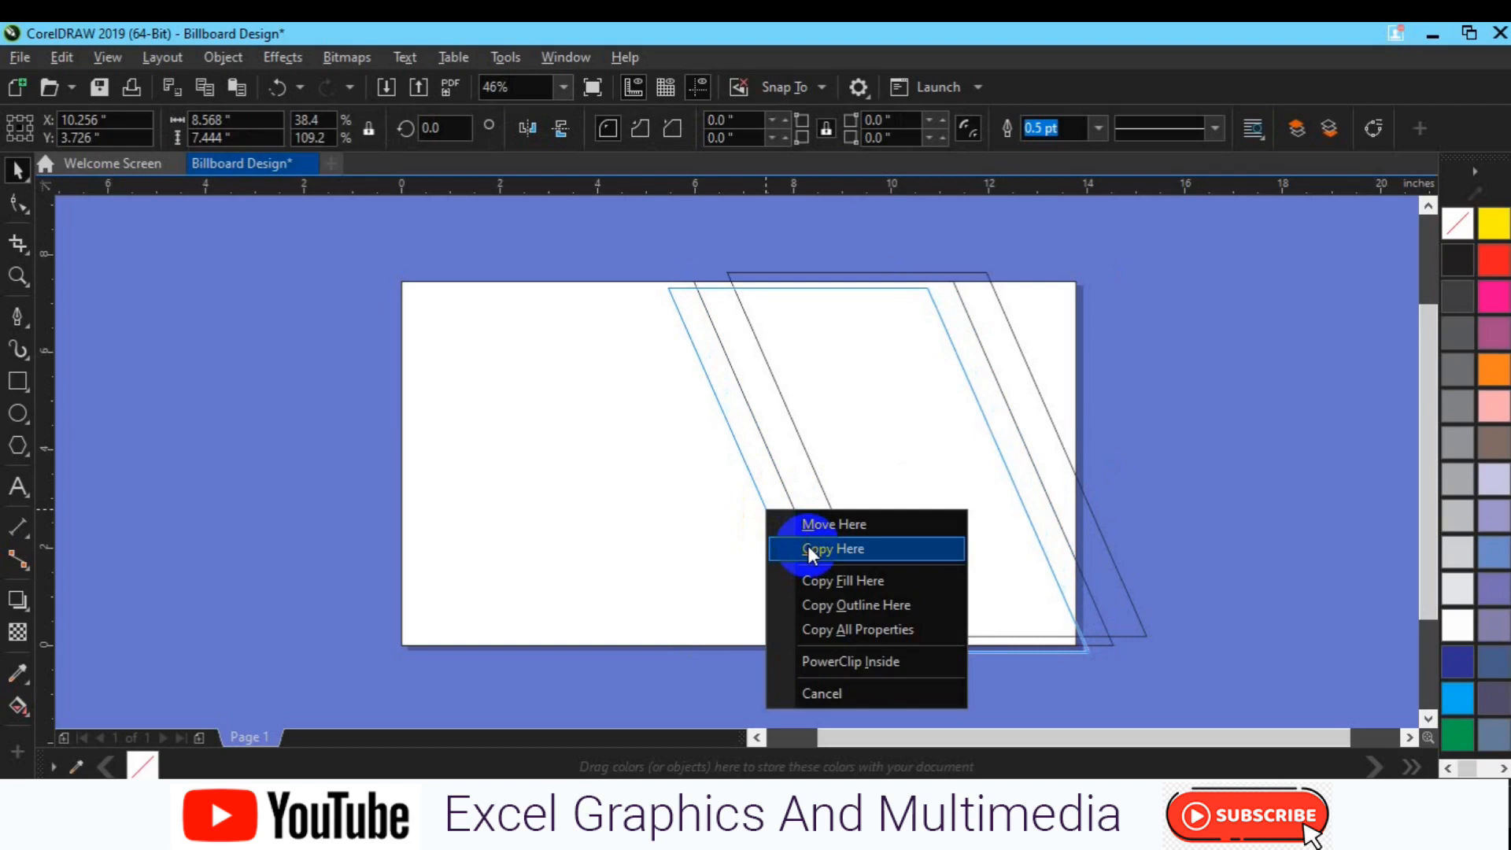
left_click(808, 549)
key("Up")
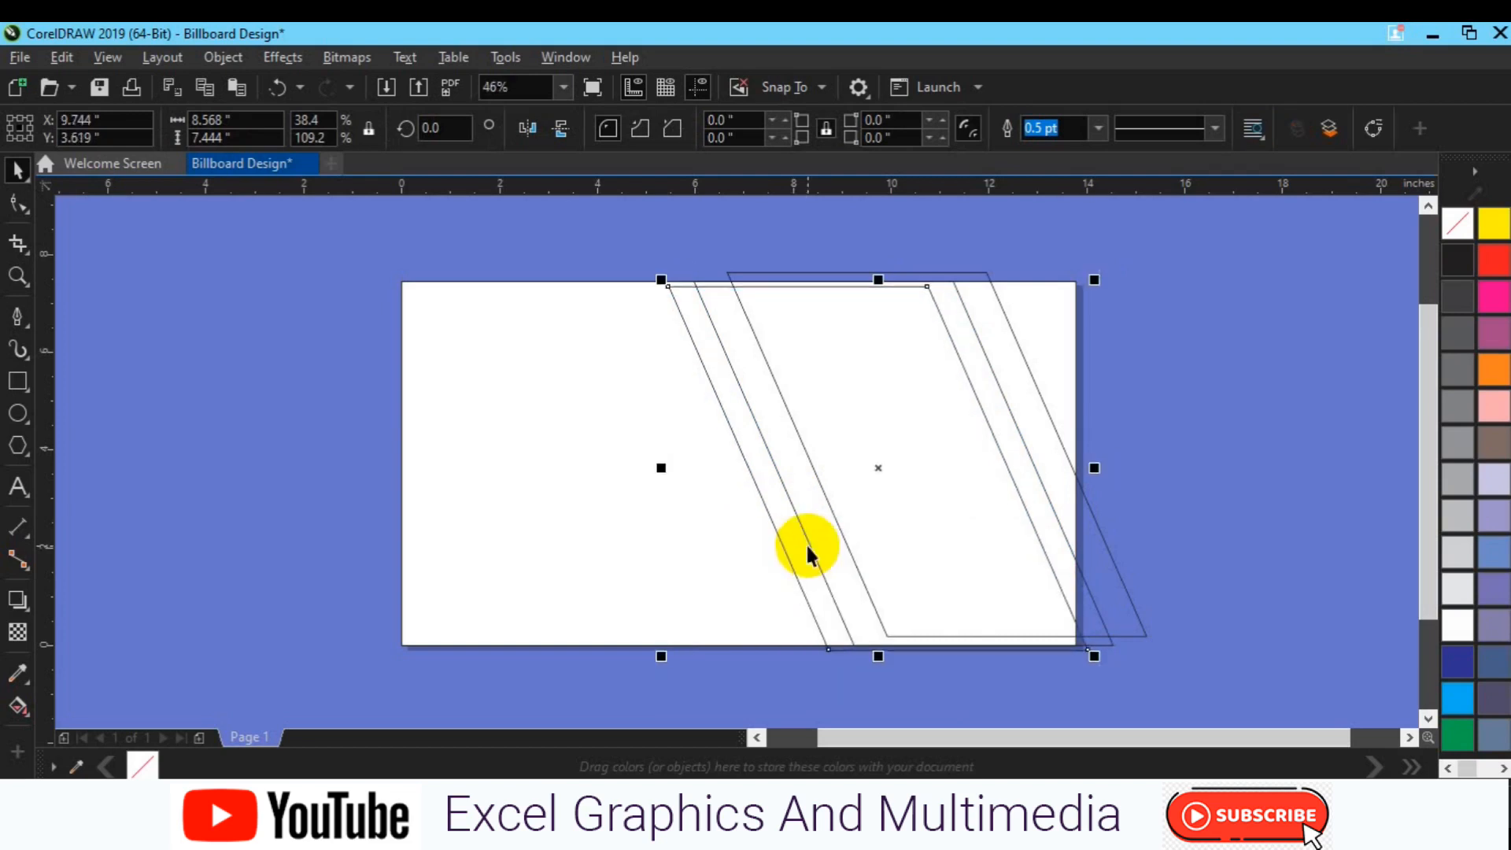
key("Up")
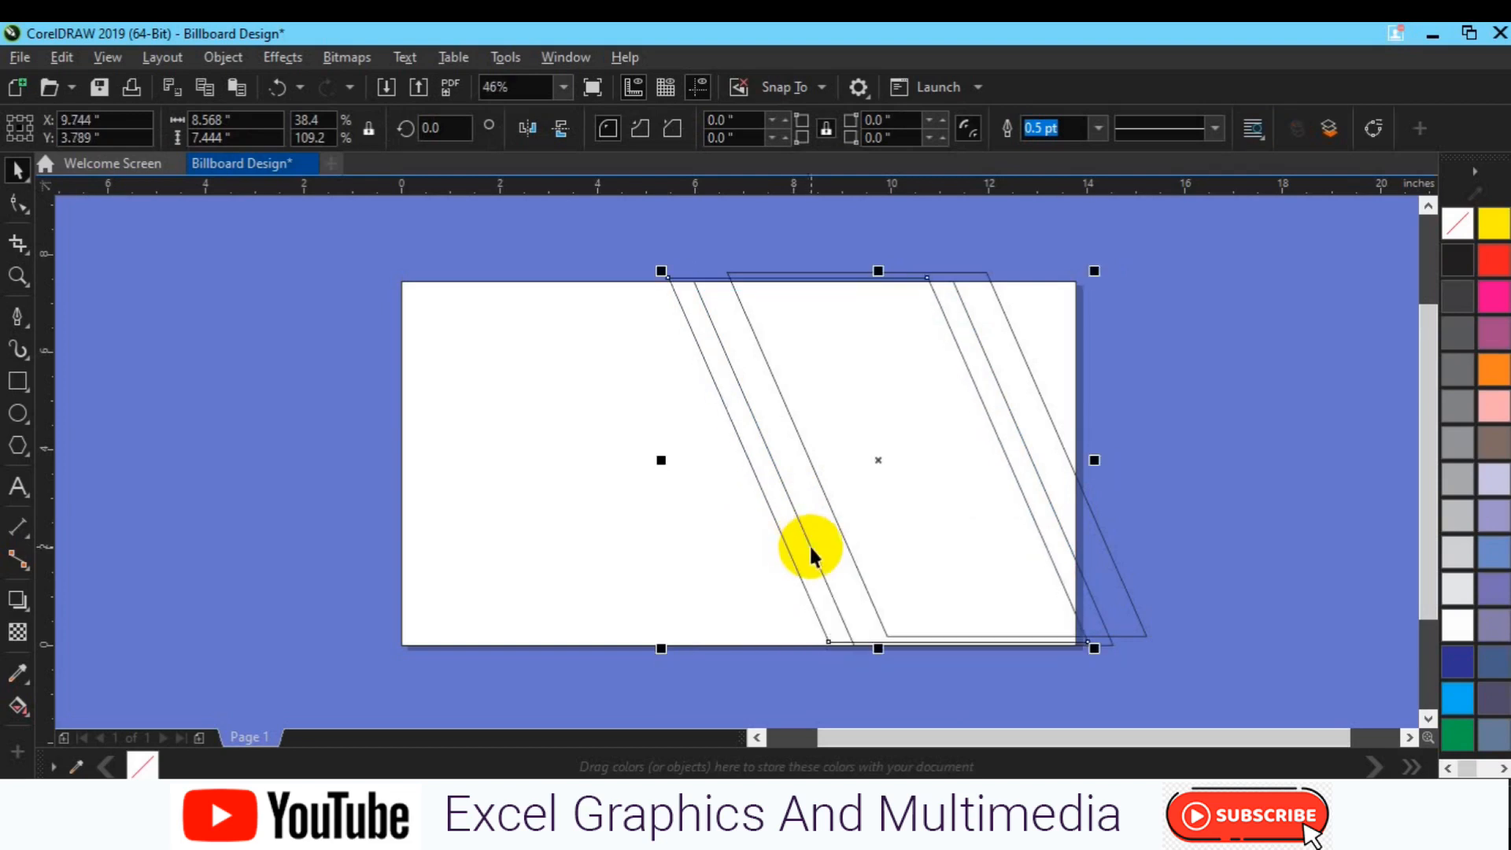
left_click(1197, 484)
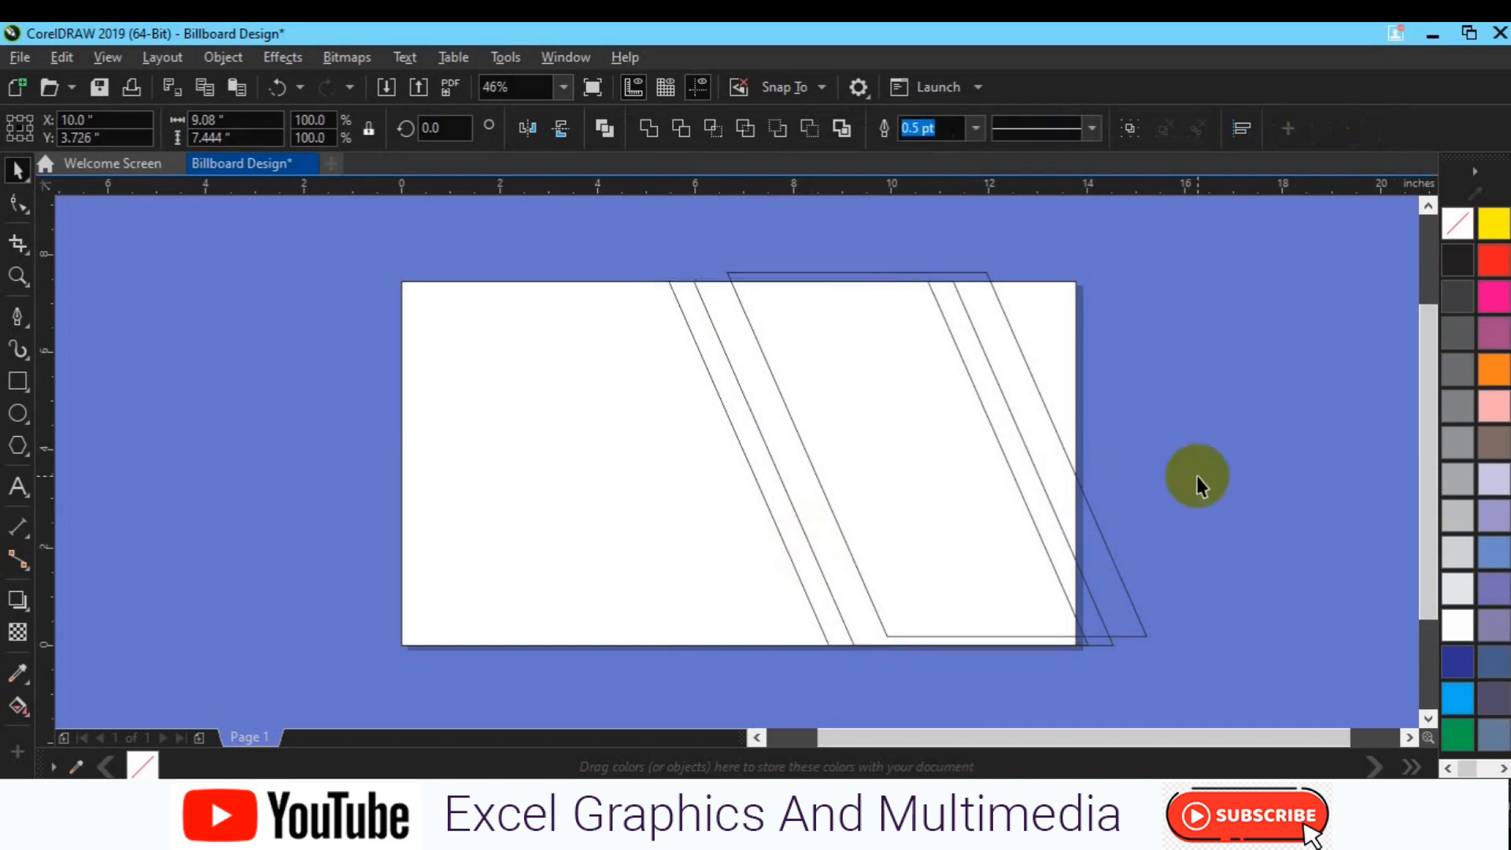
Step: Draw a short slanted line across the narrow strip between the two leftmost panel edges, just above mid-page
left_click(17, 315)
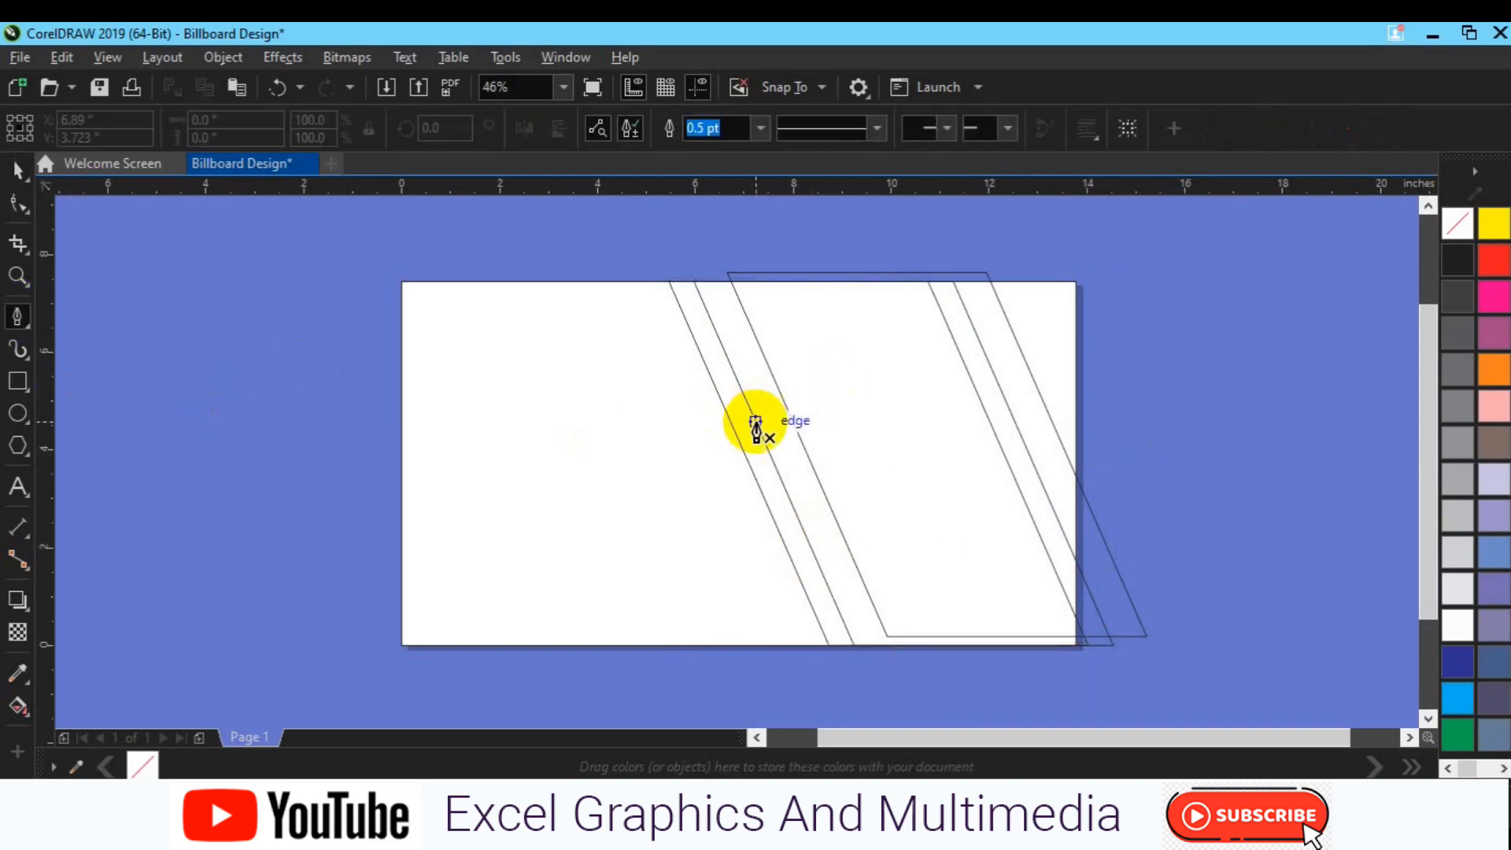
left_click(756, 423)
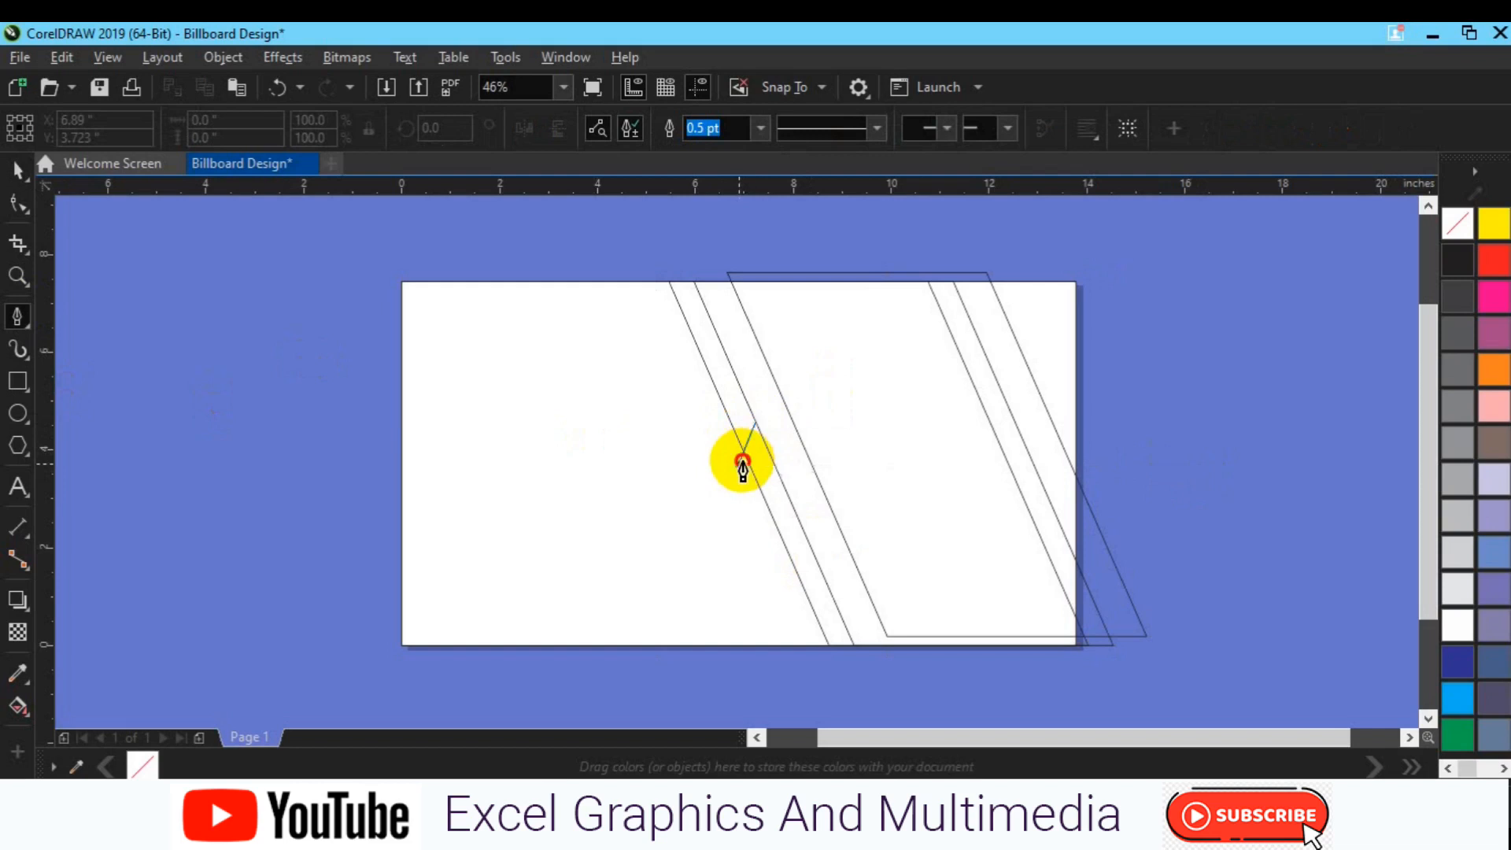
double_click(739, 462)
left_click(1146, 415)
key("space")
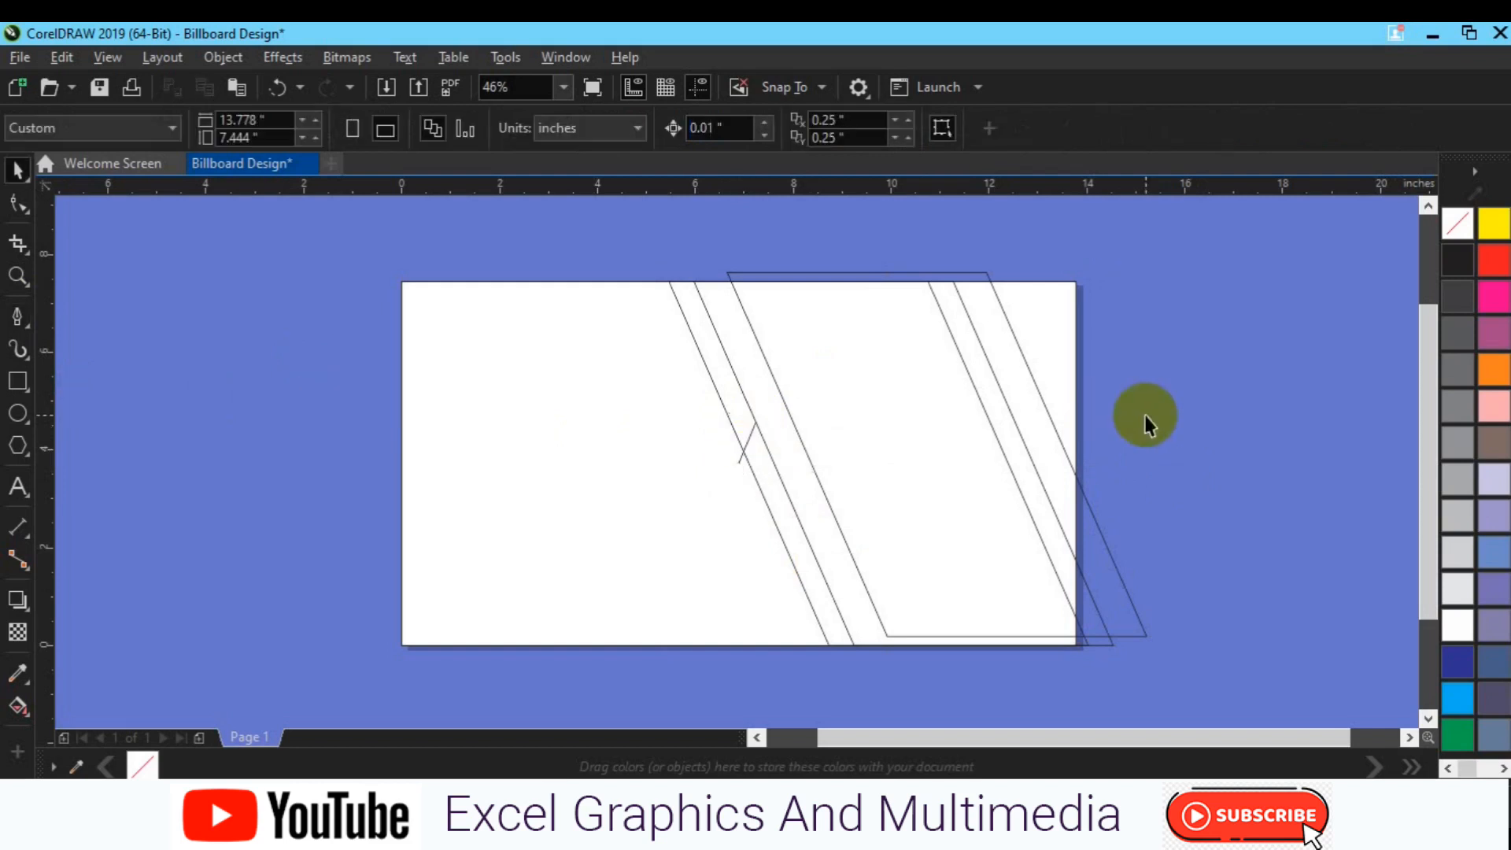
Step: Draw a circle about 2.89 inches in diameter over the page's lower edge, overlapping the foot of the narrow strip
left_click(17, 414)
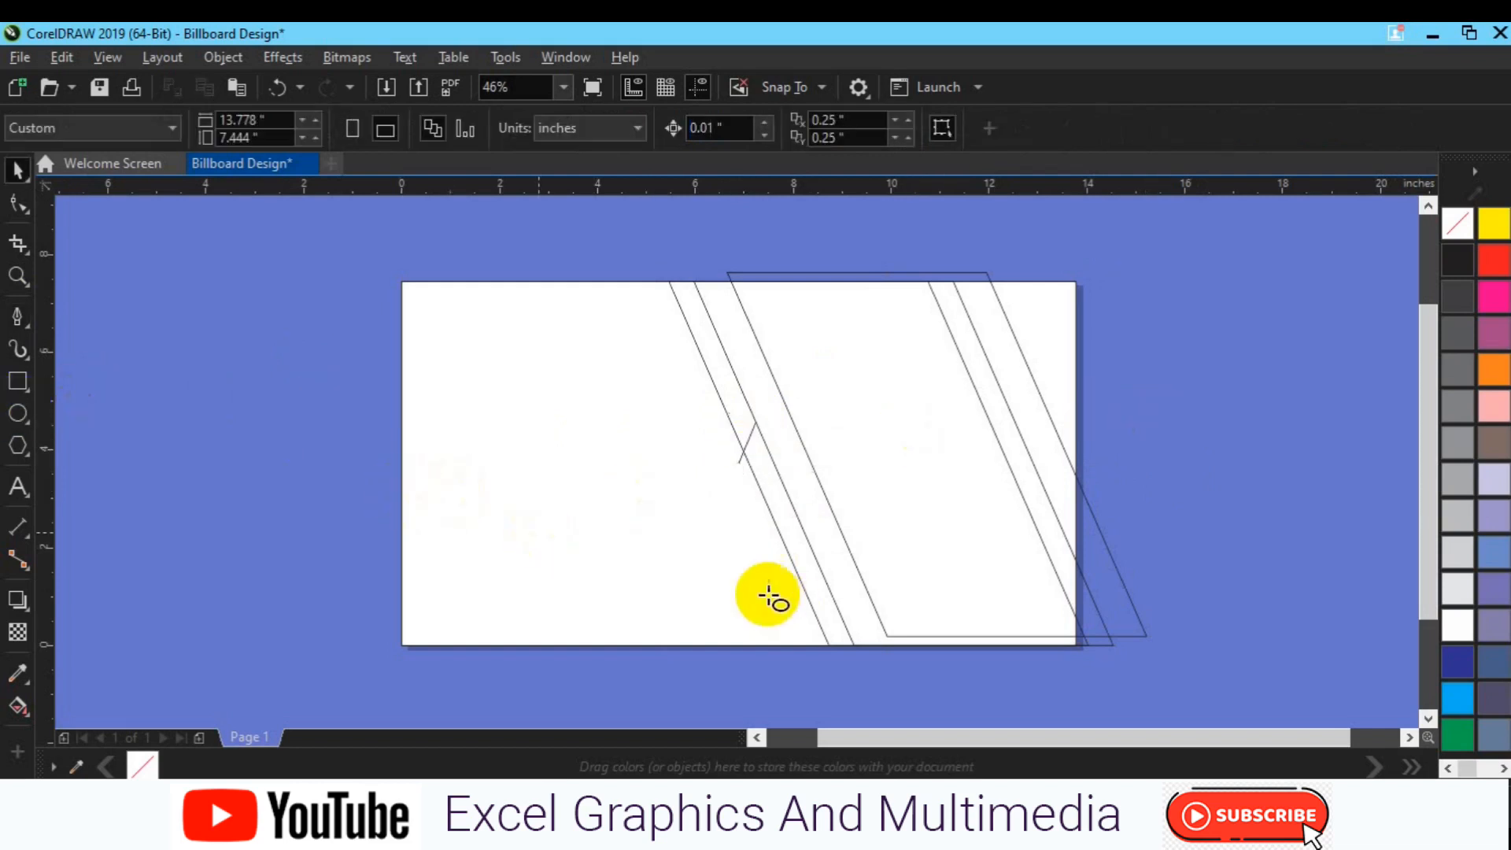
left_click_drag(711, 547, 764, 628)
key("space")
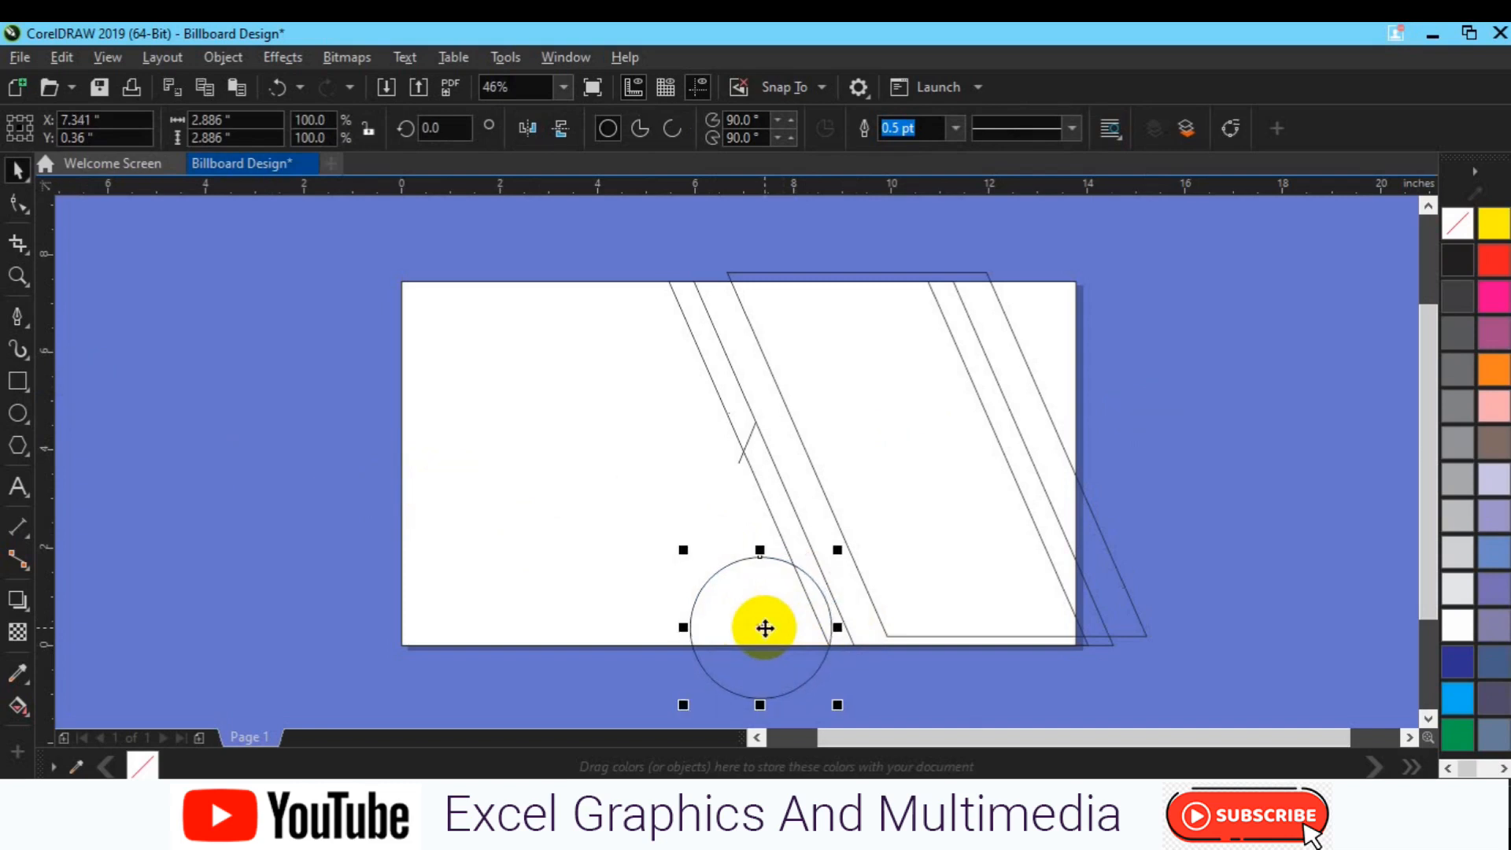
left_click(321, 530)
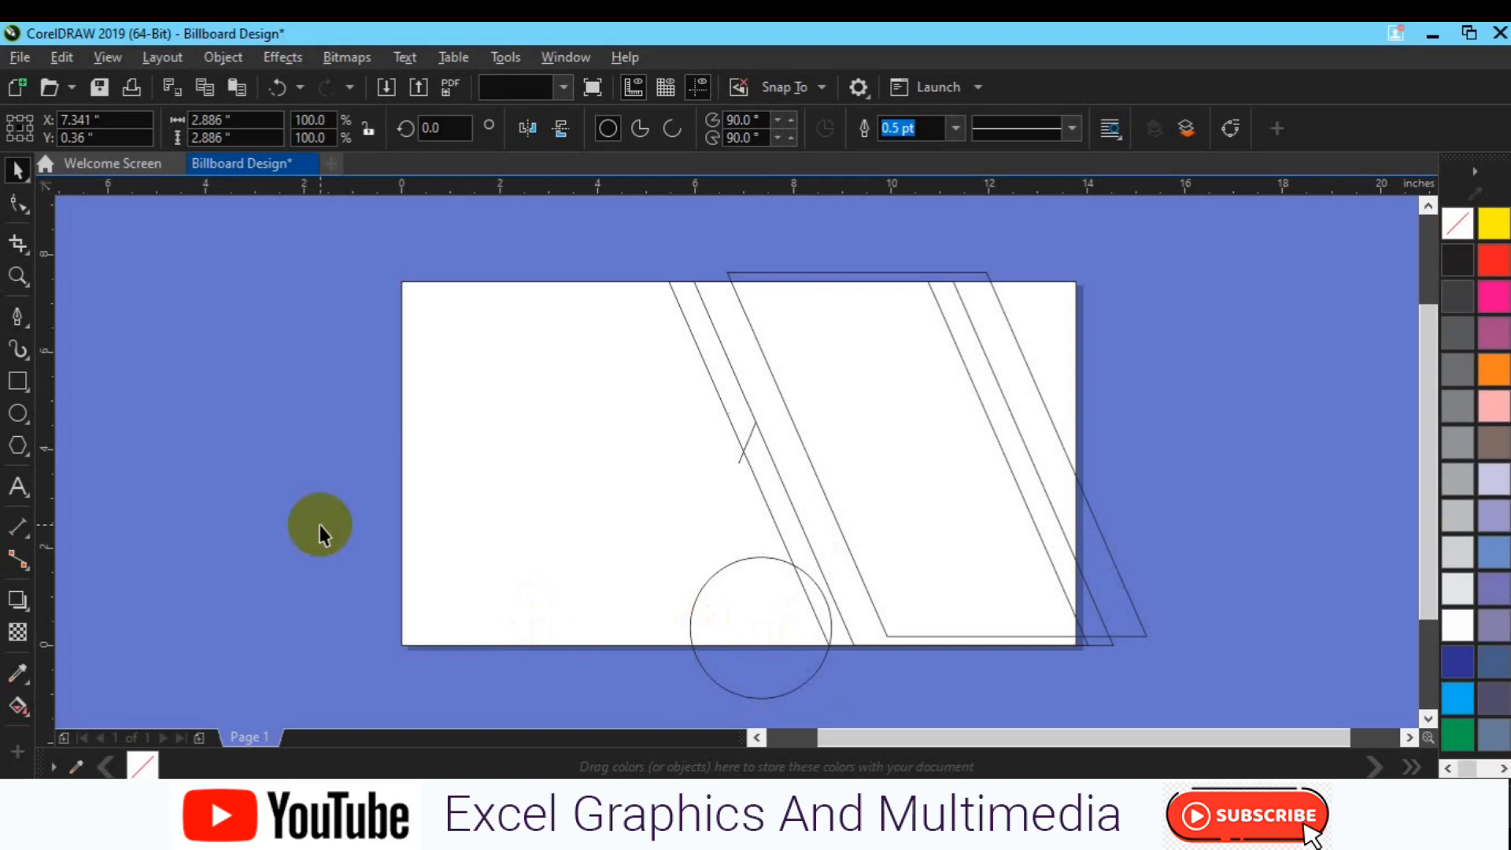
Step: Smart Fill the on-page part of the circle, its overlap with the panels, and the narrow strip below the short line
left_click(19, 707)
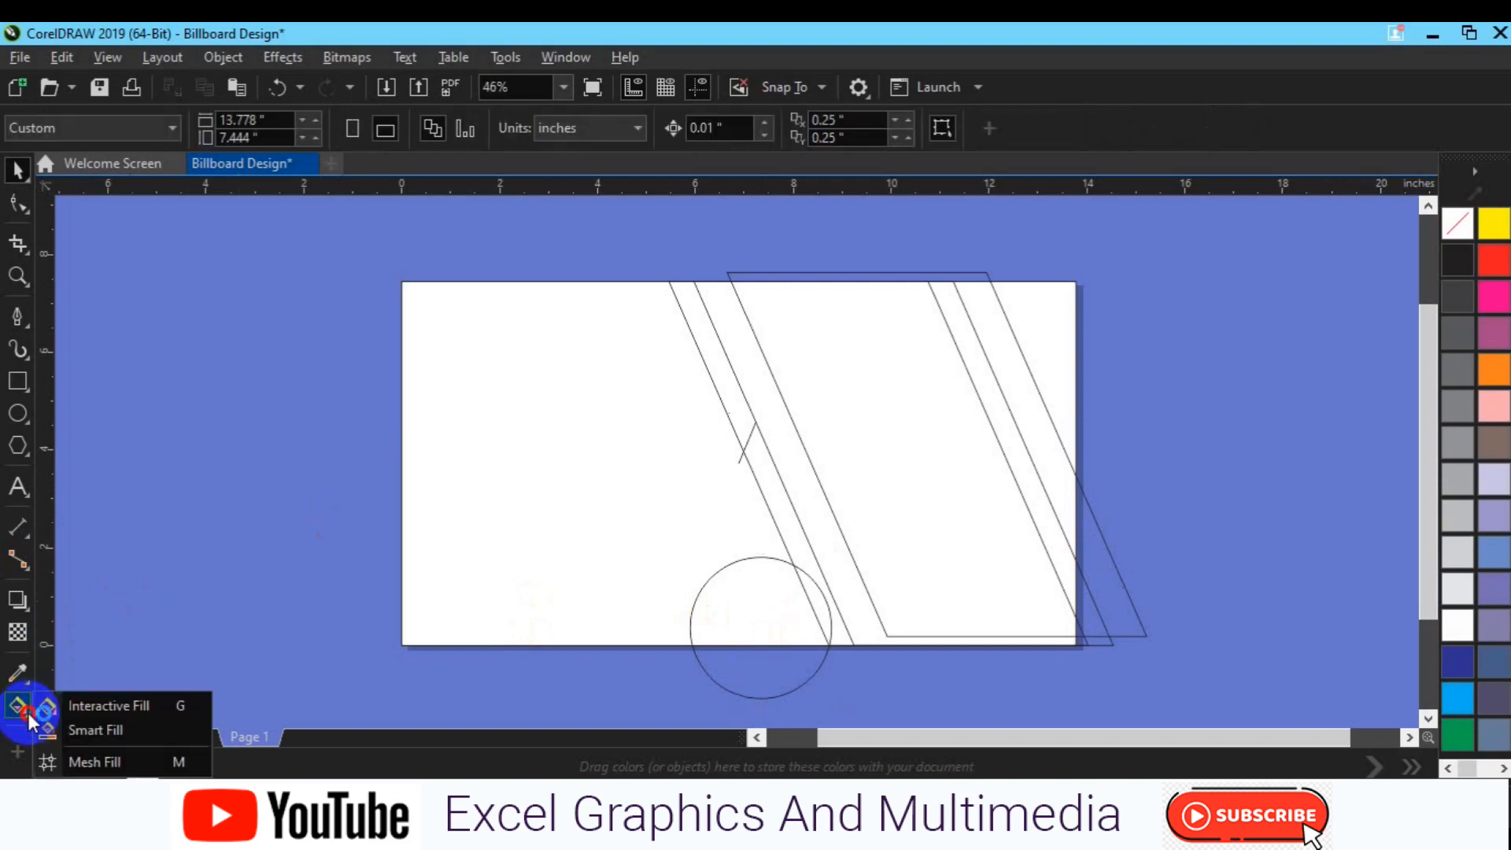
left_click(98, 732)
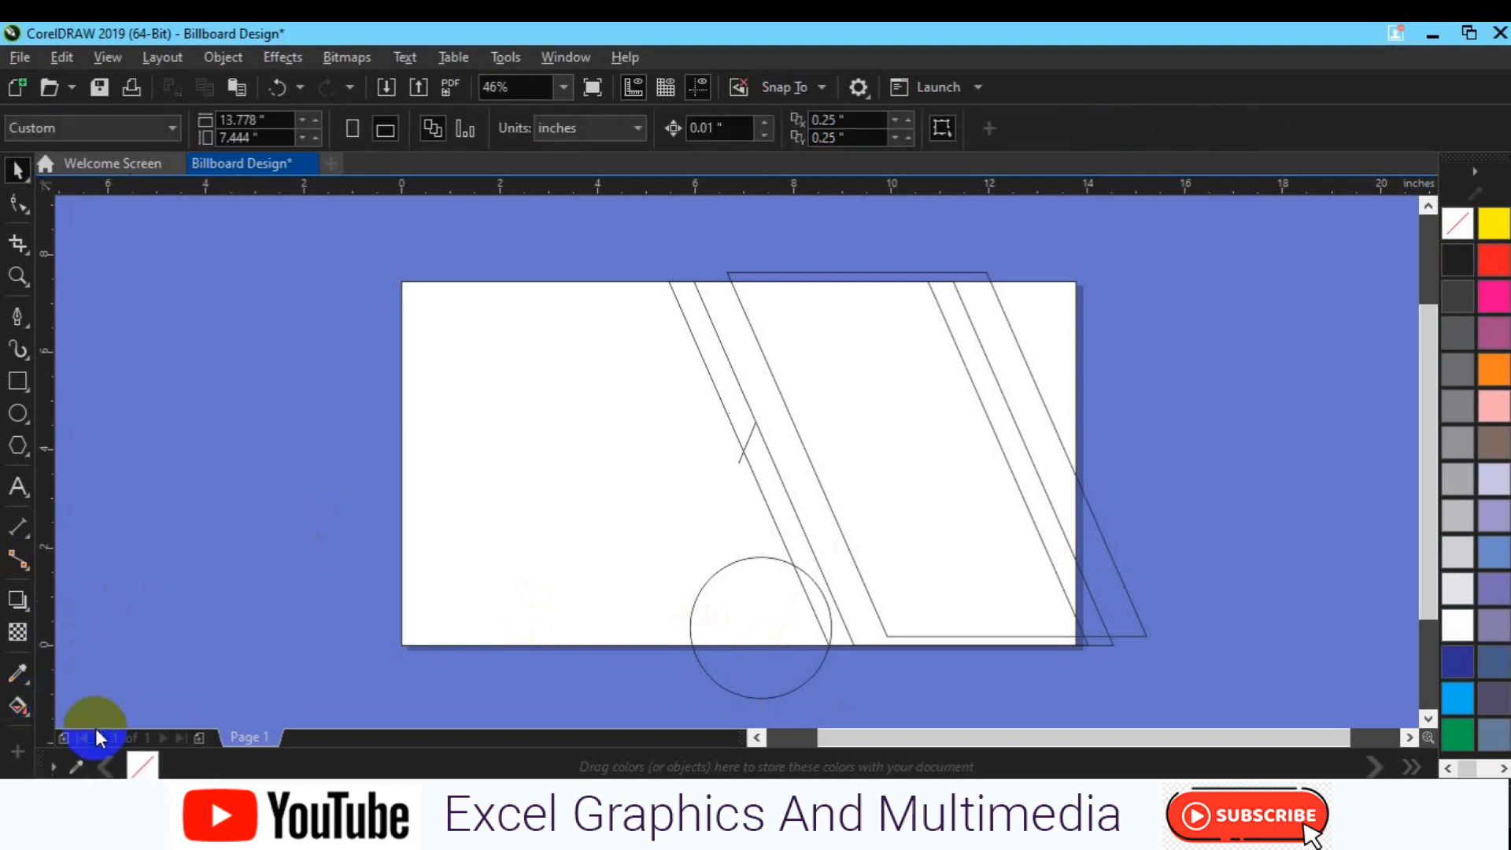
left_click(797, 612)
left_click(819, 612)
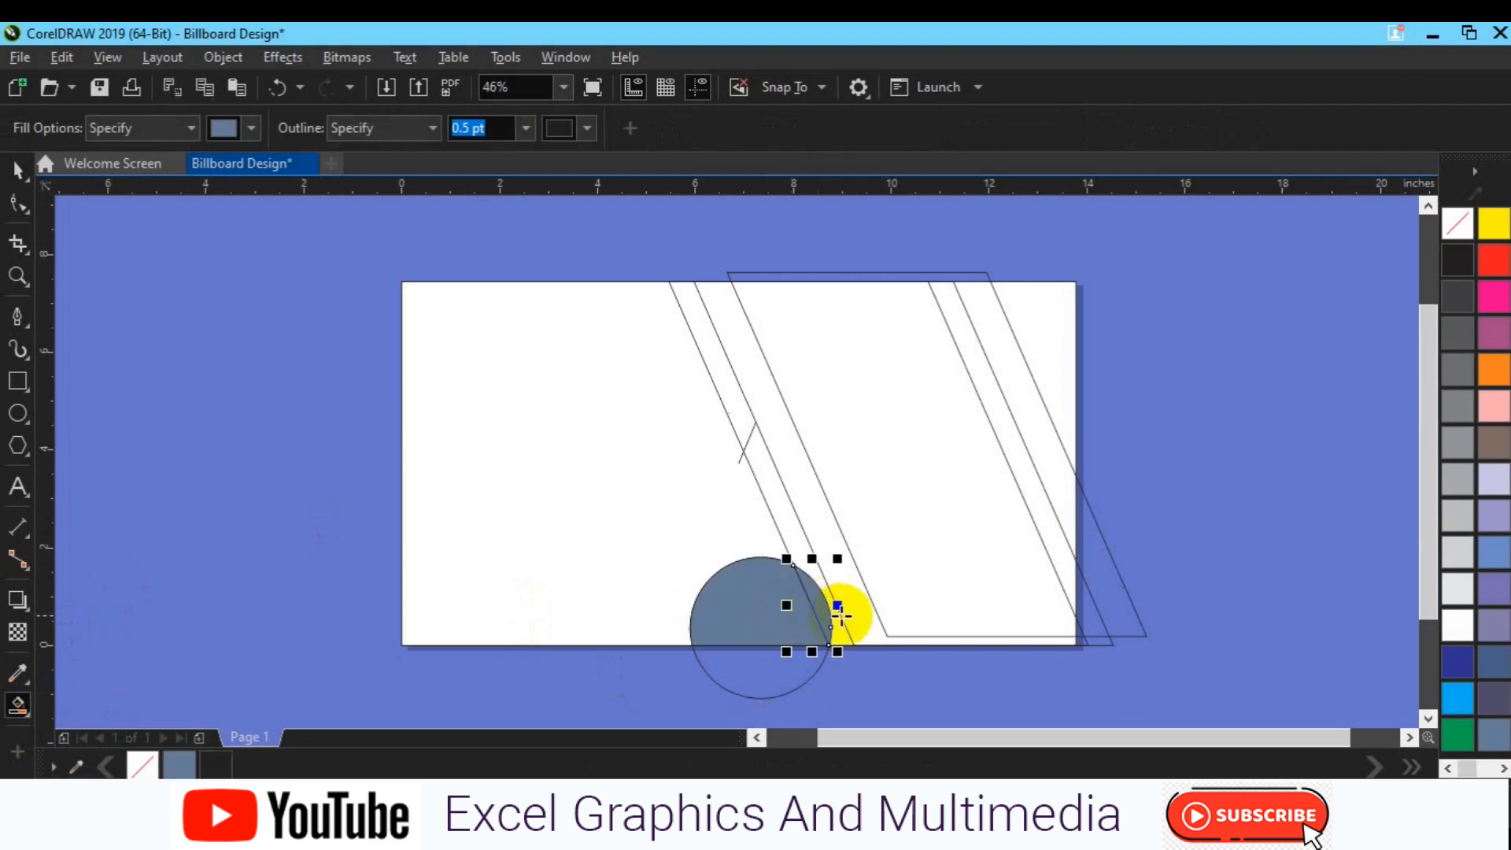
left_click(841, 624)
key("space")
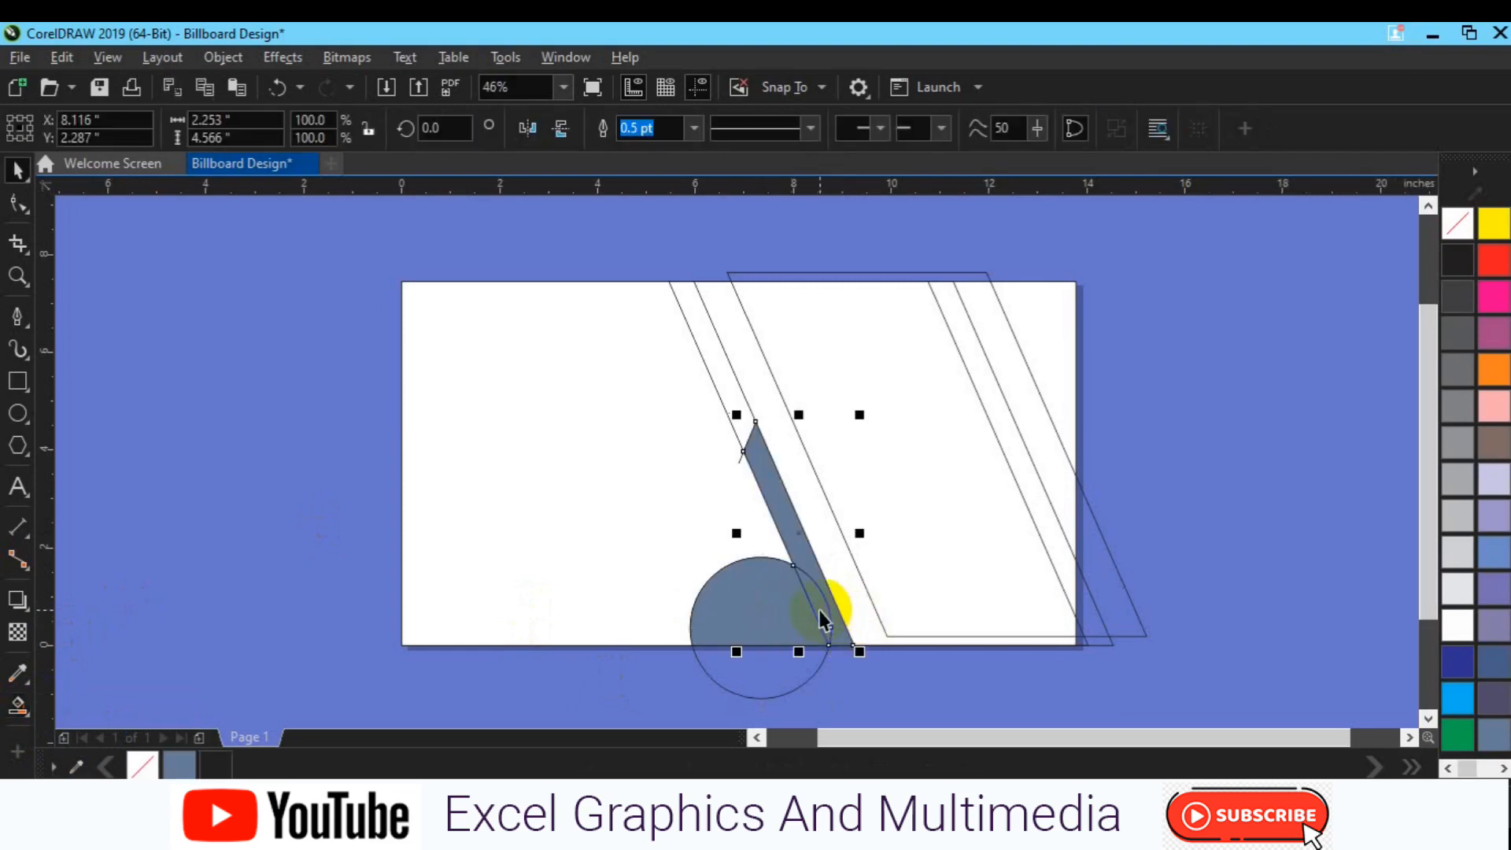
Step: Weld the filled circle piece and filled narrow strip into one shape and delete the leftover circle outline
left_click(753, 614, "shift")
left_click(641, 128)
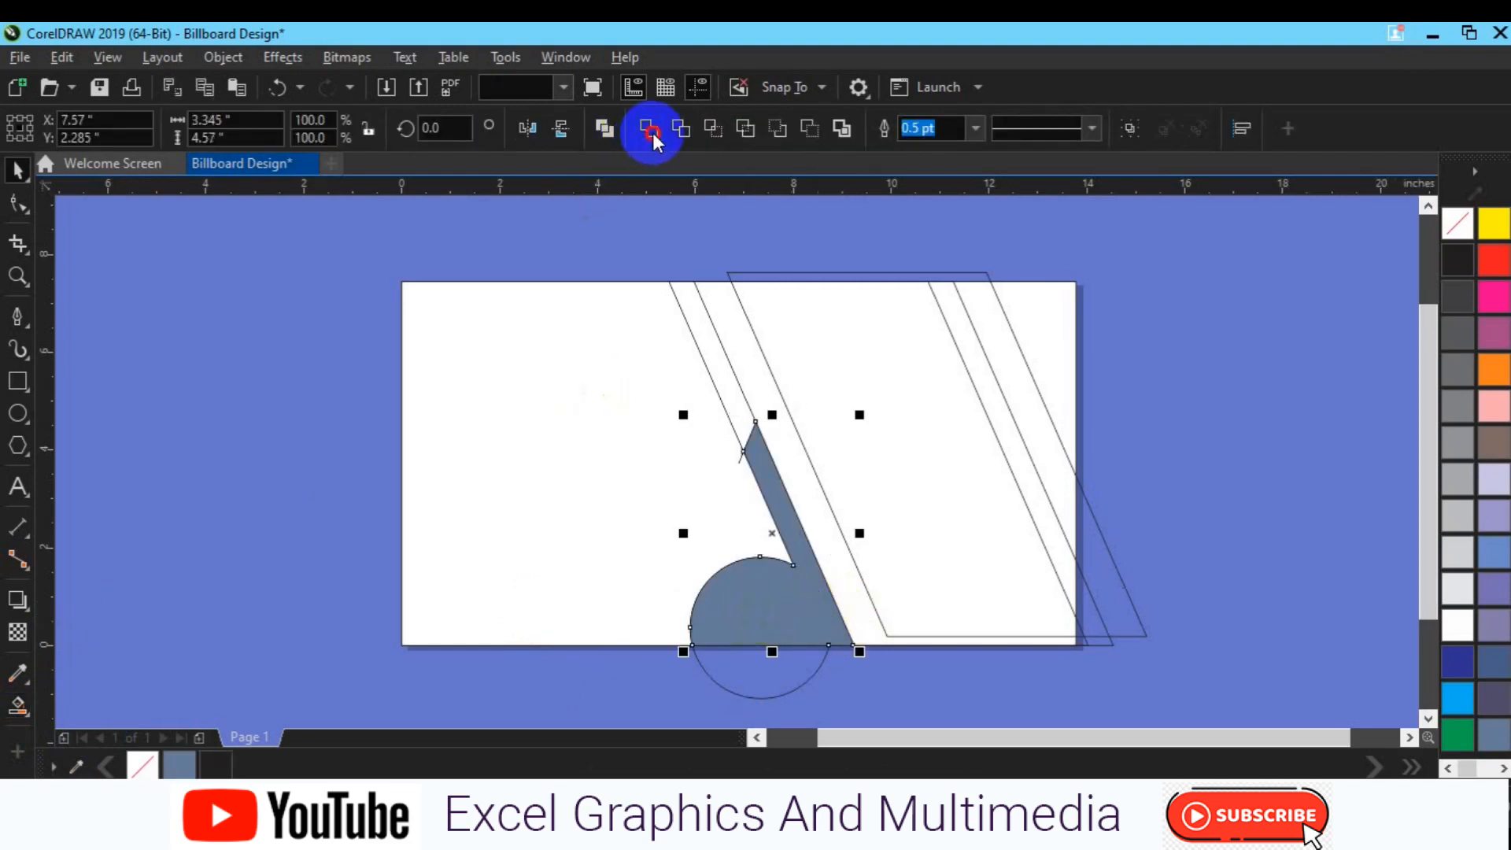
left_click(734, 673)
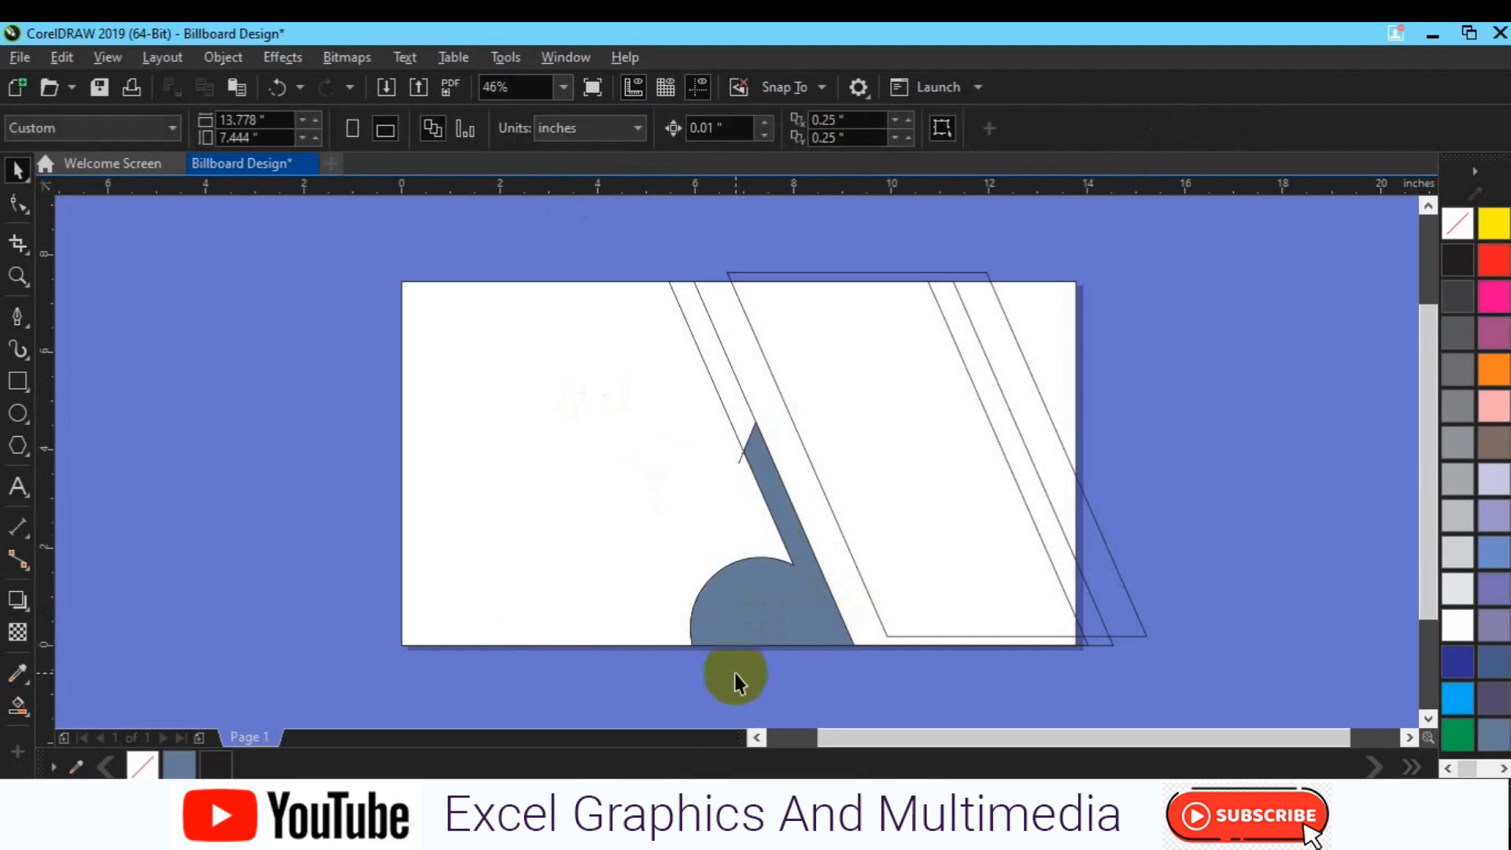
Step: Delete the leftmost slanted panel outline and the short slanted line across the narrow strip
left_click(717, 384)
key("Delete")
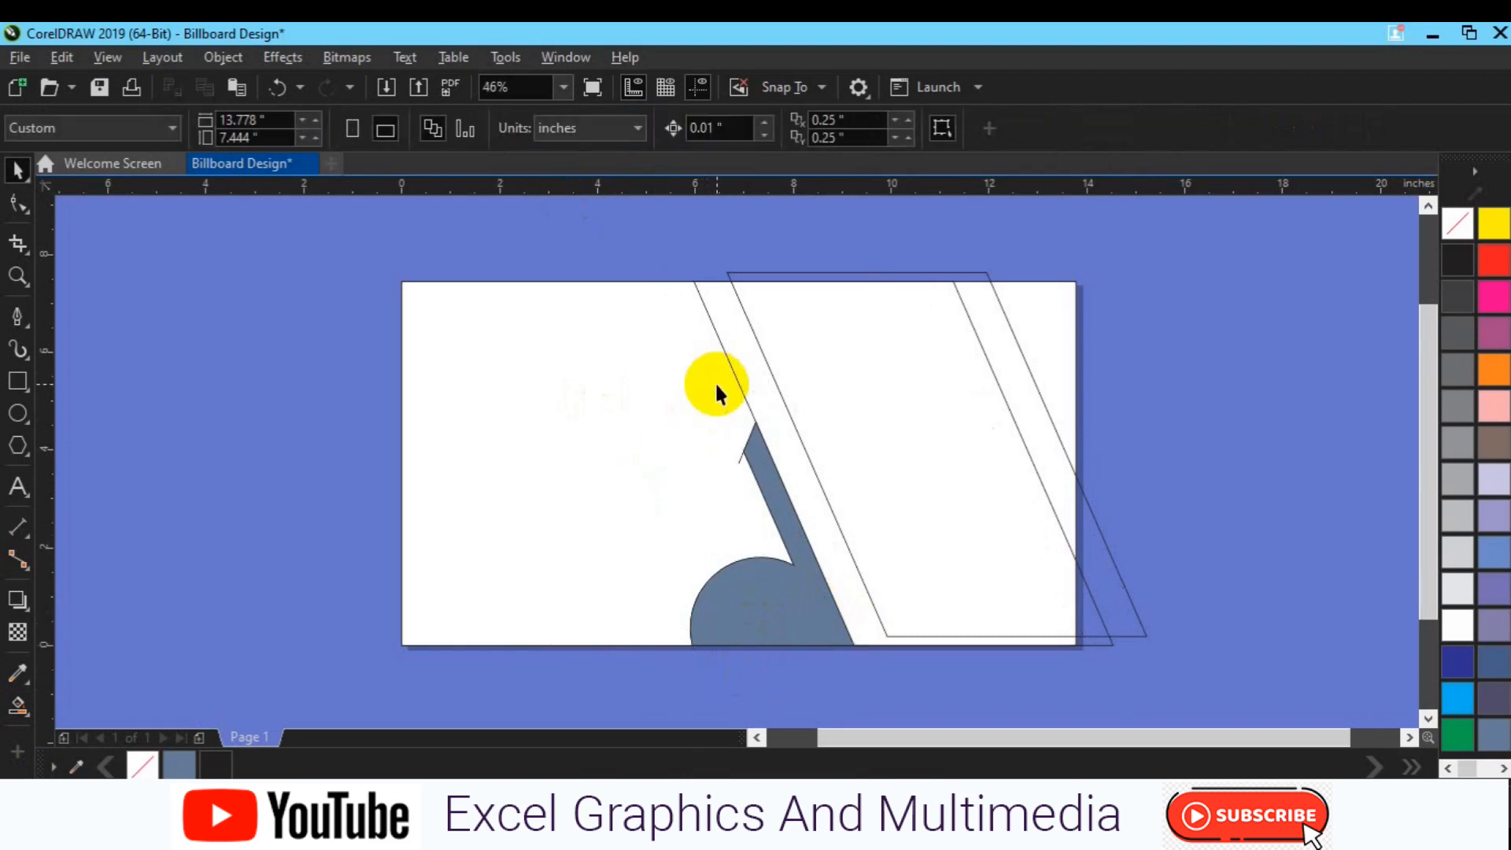
left_click(741, 464)
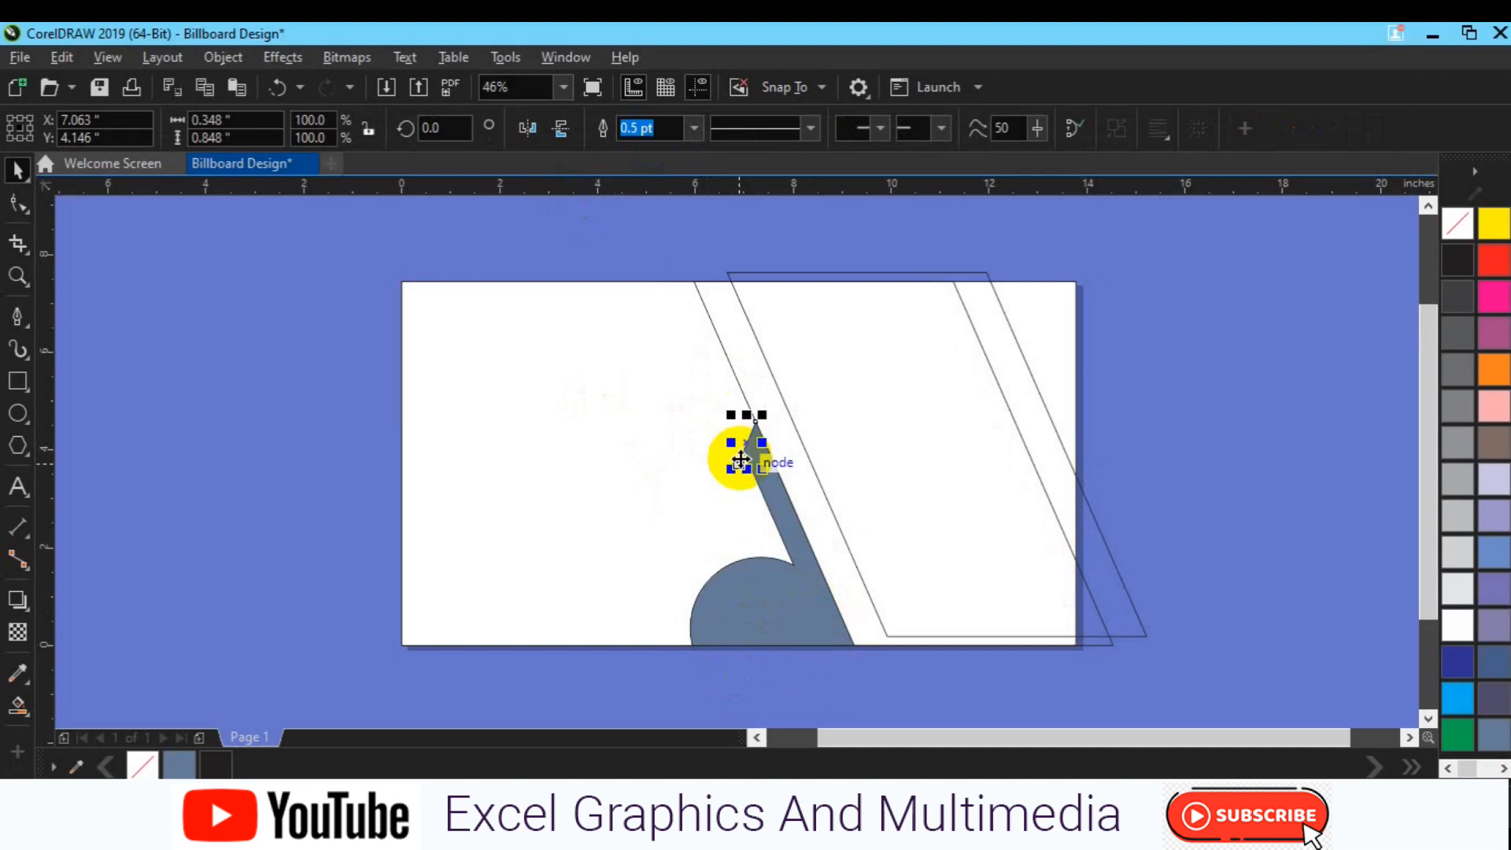
key("Delete")
Step: Smart Fill the right-hand slanted strip and the page's upper-right corner, and delete the raised slanted panel outline
left_click(102, 618)
left_click_drag(17, 706, 108, 744)
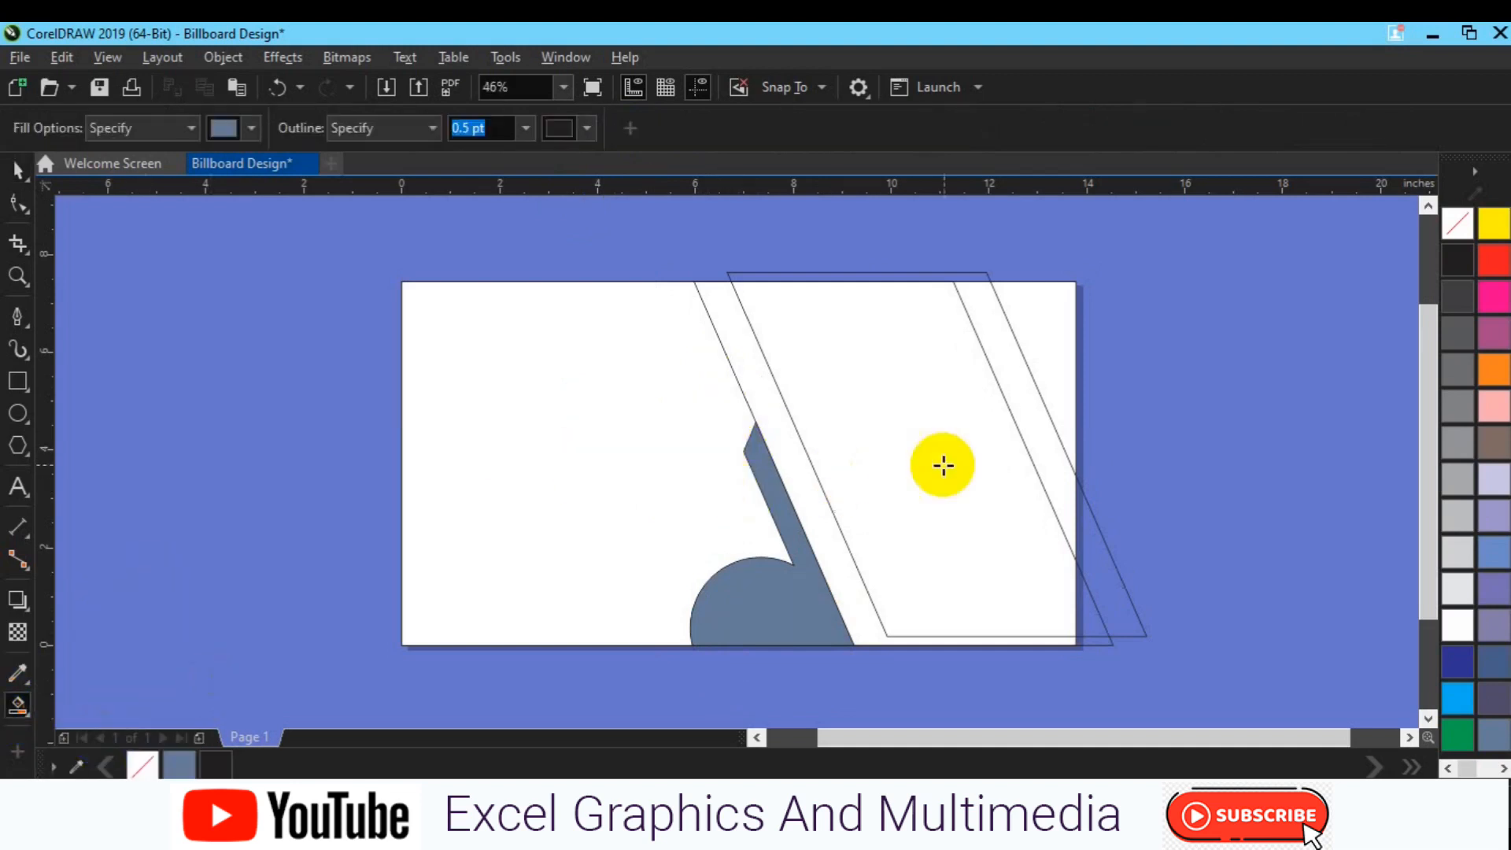
left_click(1051, 400)
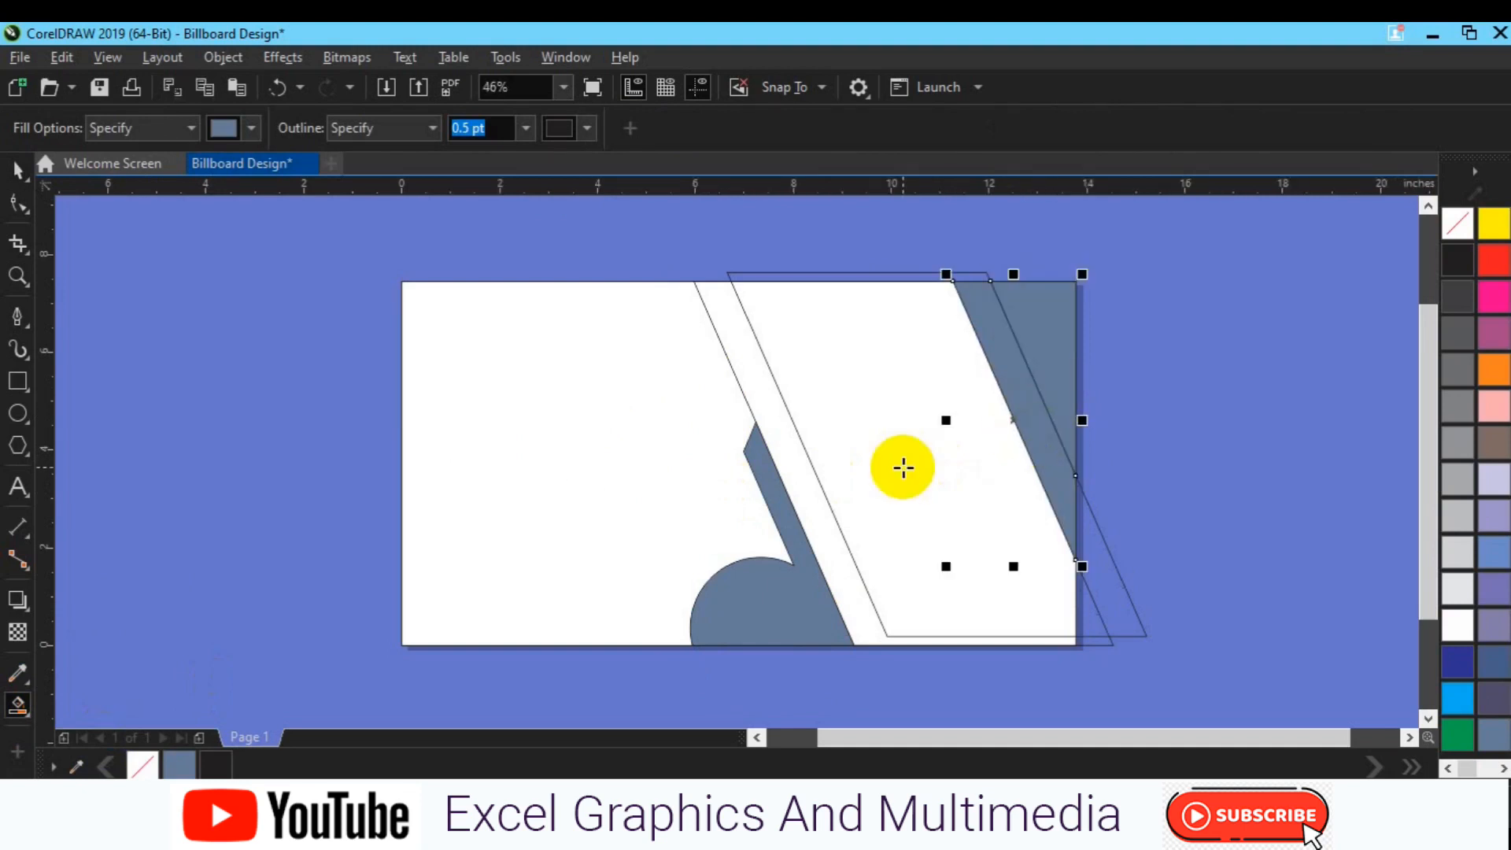
key("space")
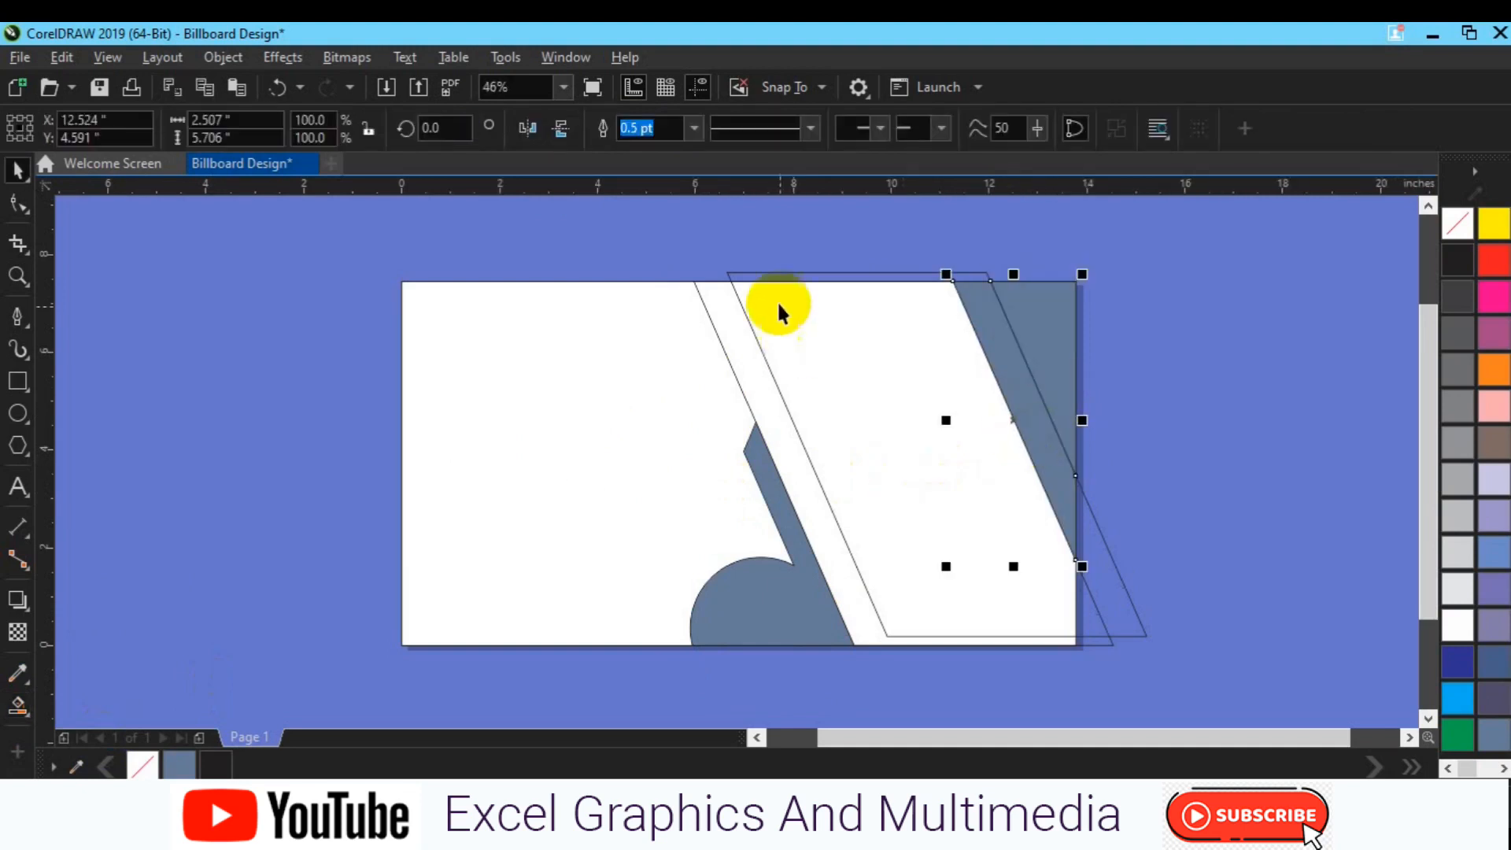
left_click(777, 275)
key("Delete")
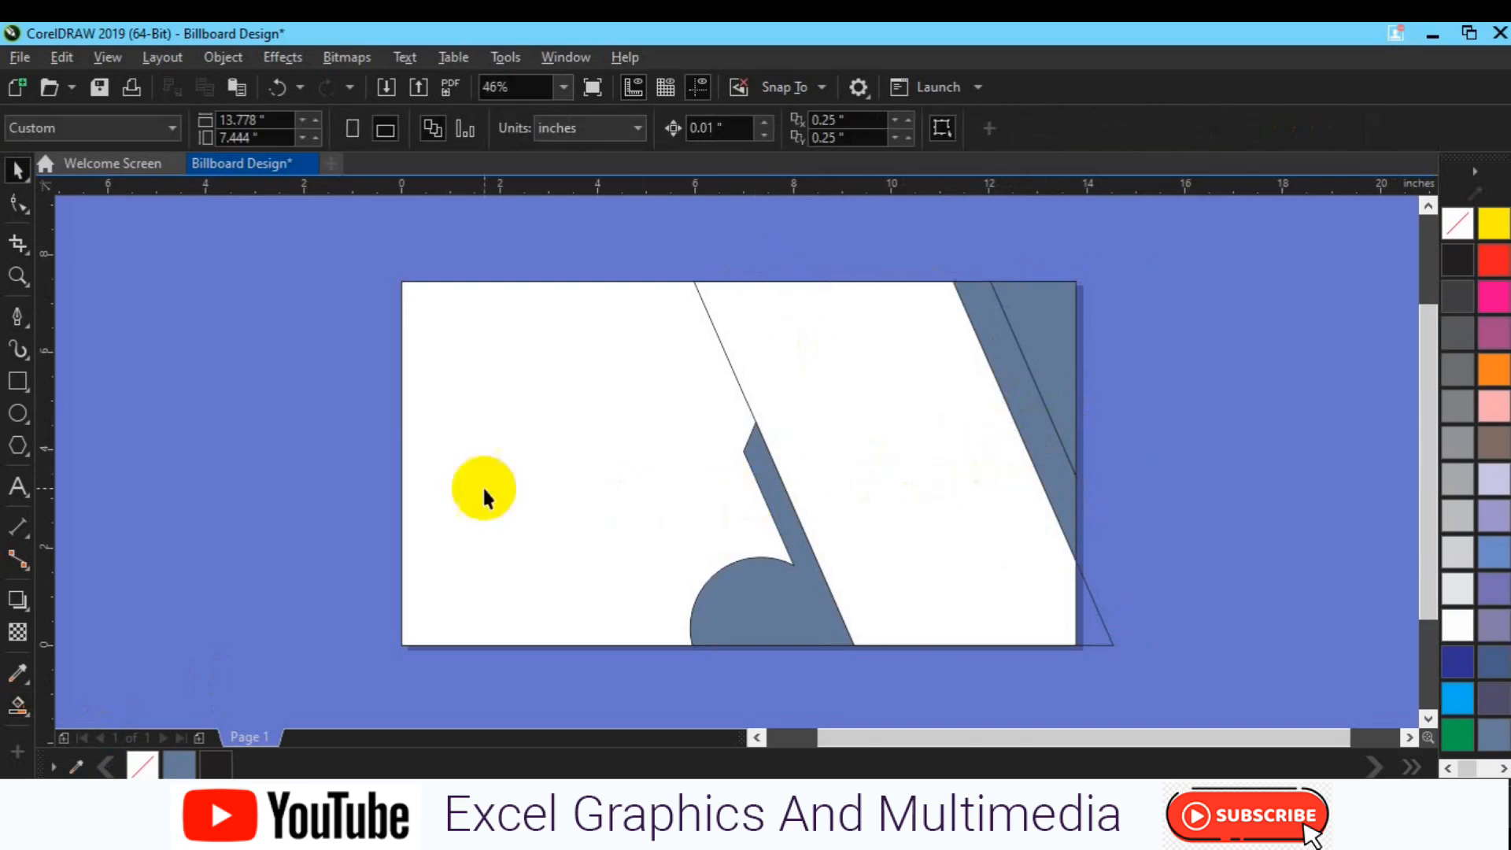
Step: Smart Fill the wide slanted band across the page and delete the remaining slanted panel that extends past the page's right edge
left_click(20, 713)
left_click_drag(24, 720, 113, 751)
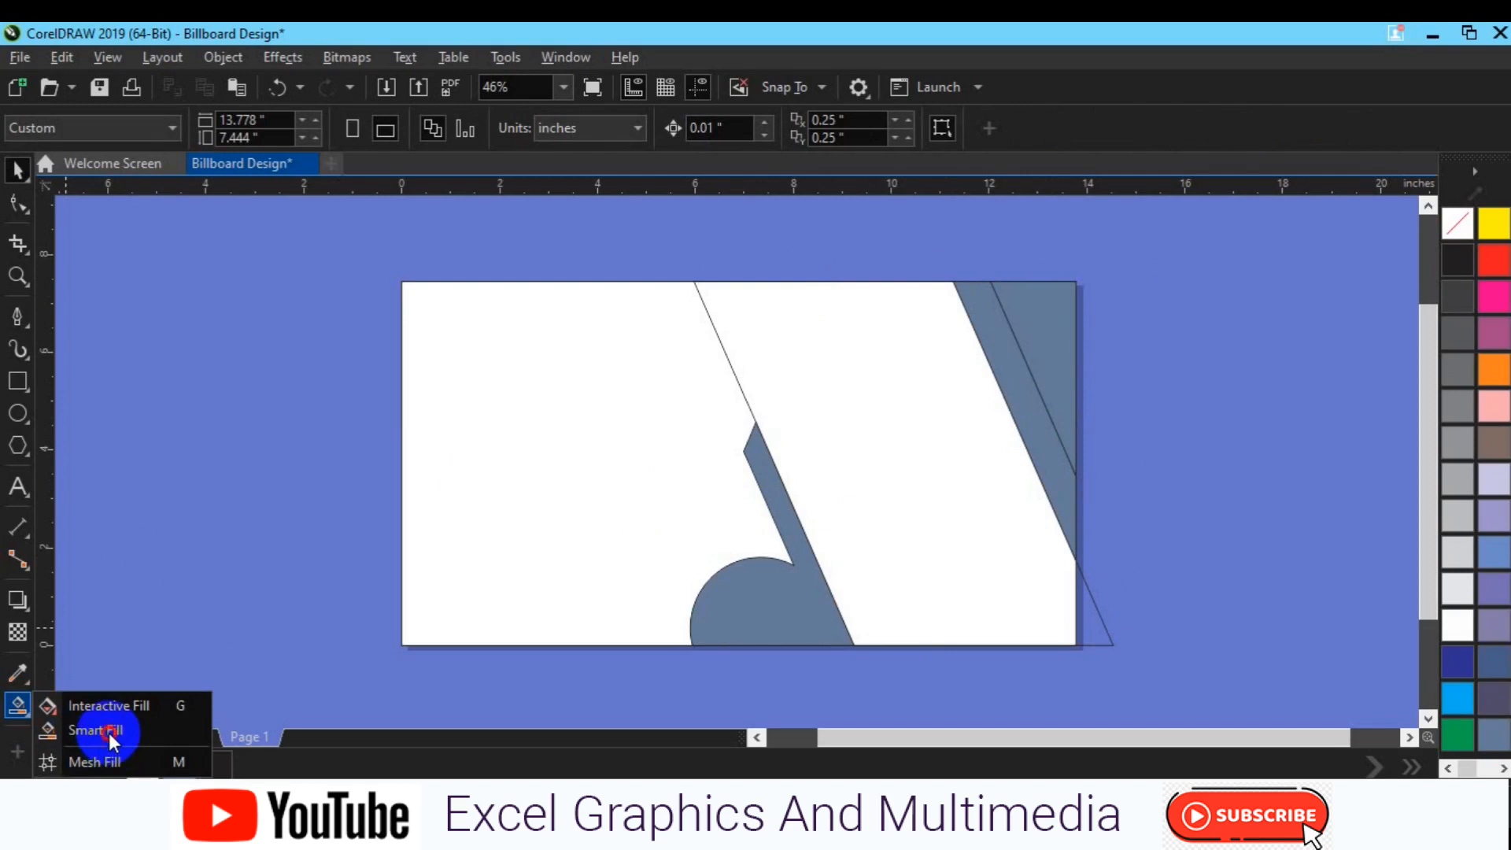
left_click(112, 739)
left_click(919, 498)
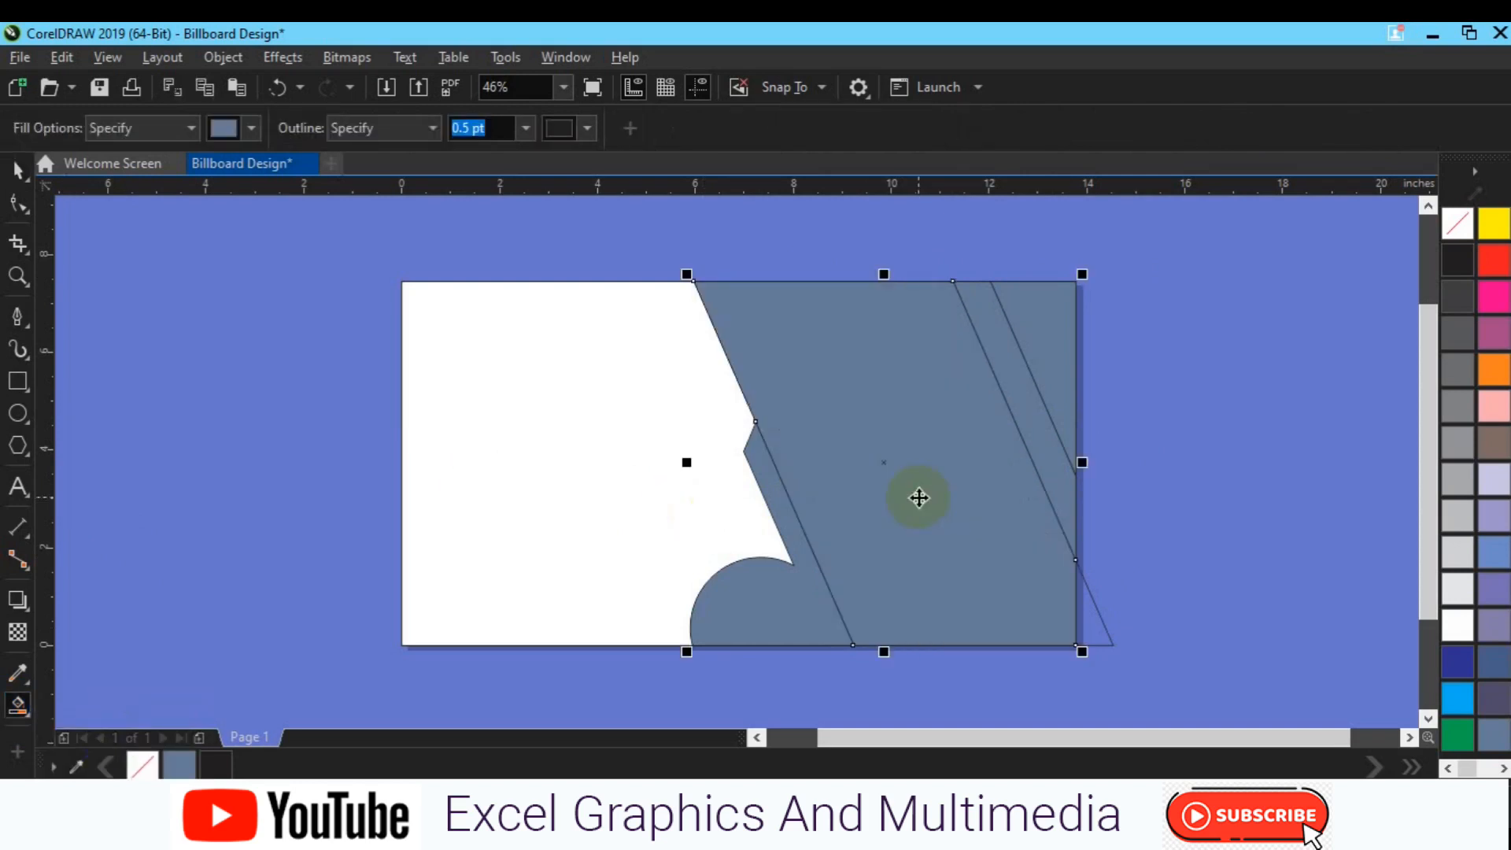
key("space")
left_click(1104, 625)
left_click(1107, 621)
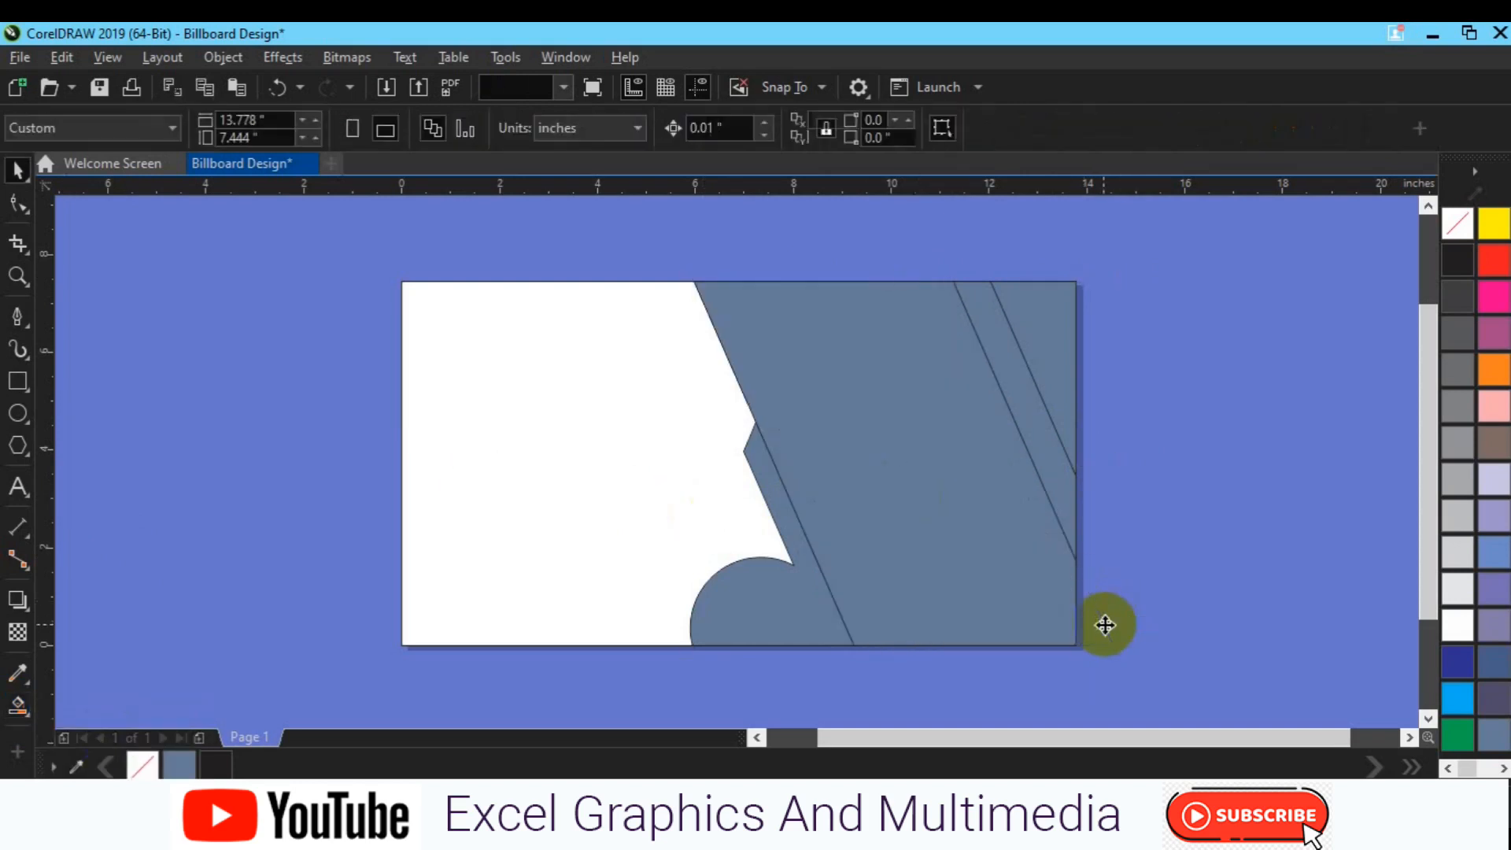
Step: Smart Fill the remaining white area on the page's left side and colour it dark grey
left_click(19, 706)
left_click_drag(24, 715, 74, 734)
left_click(428, 530)
left_click(1456, 369)
Step: Colour the wide slanted band light grey and the page's upper-right corner shape medium grey
left_click(979, 485)
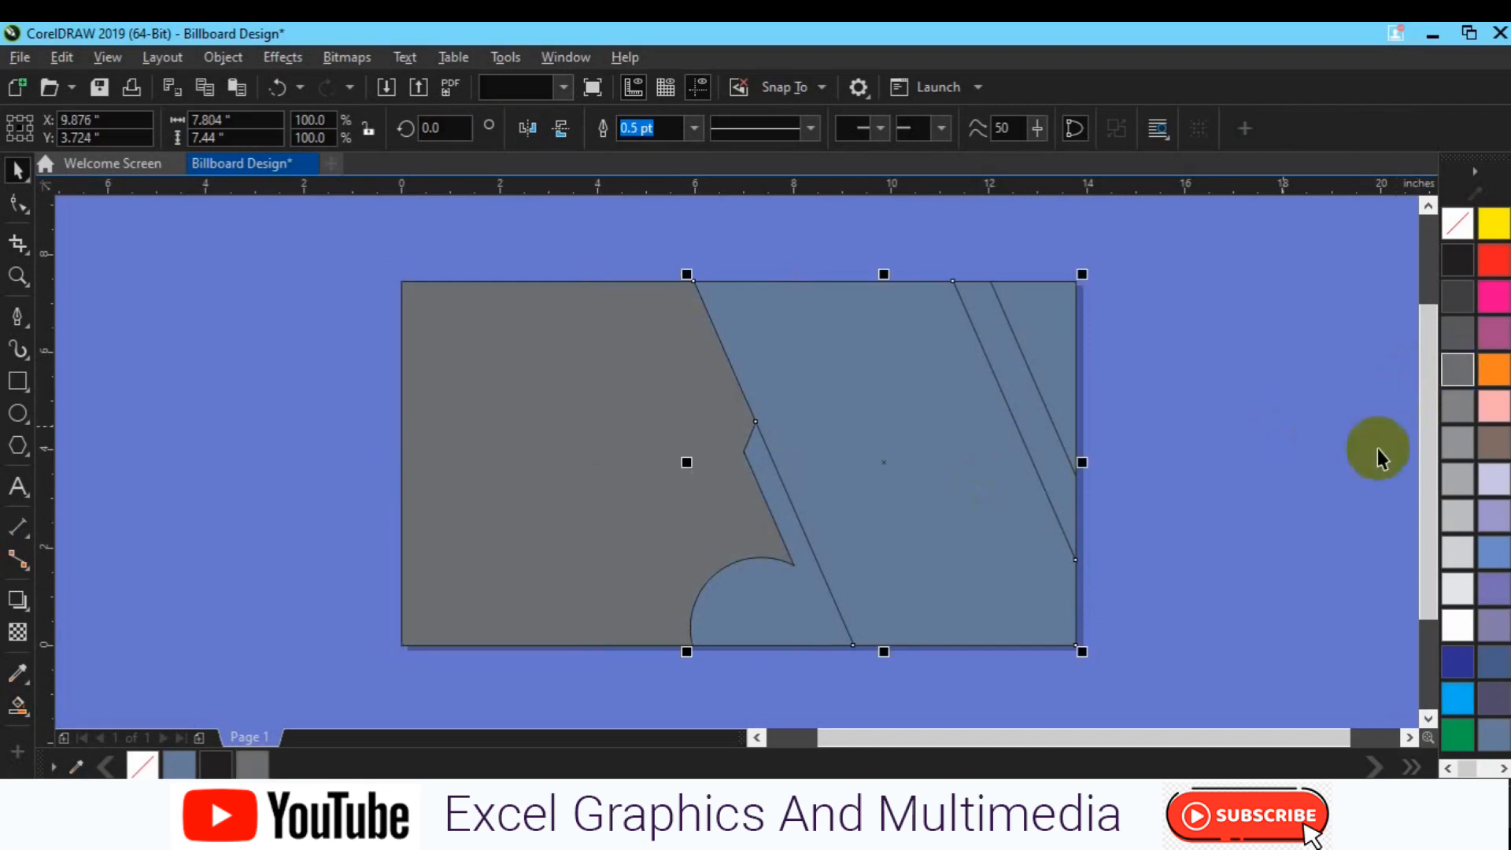
left_click(1458, 480)
left_click(1058, 364)
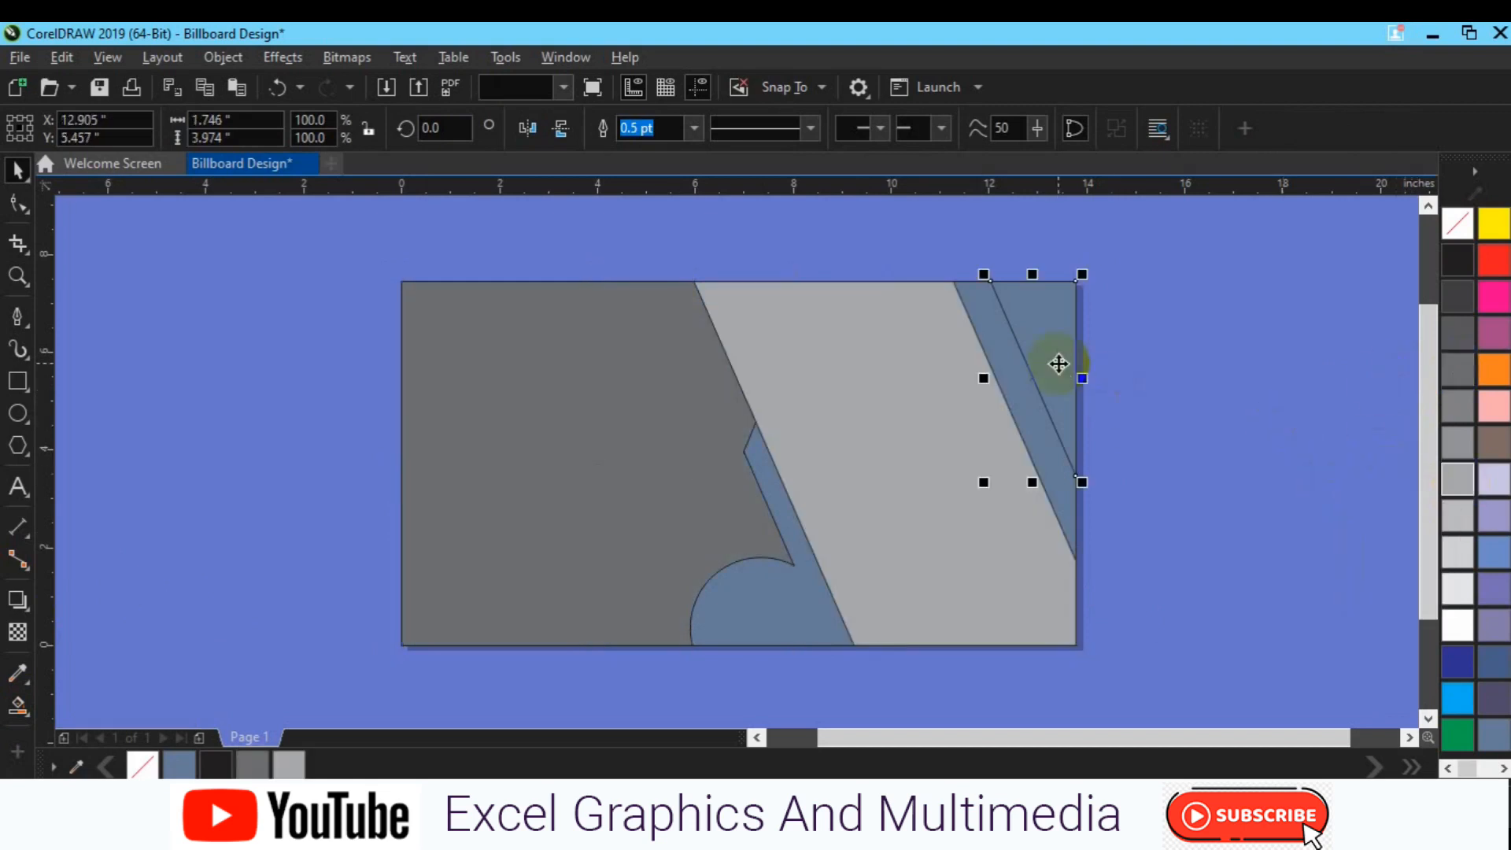
left_click(1468, 408)
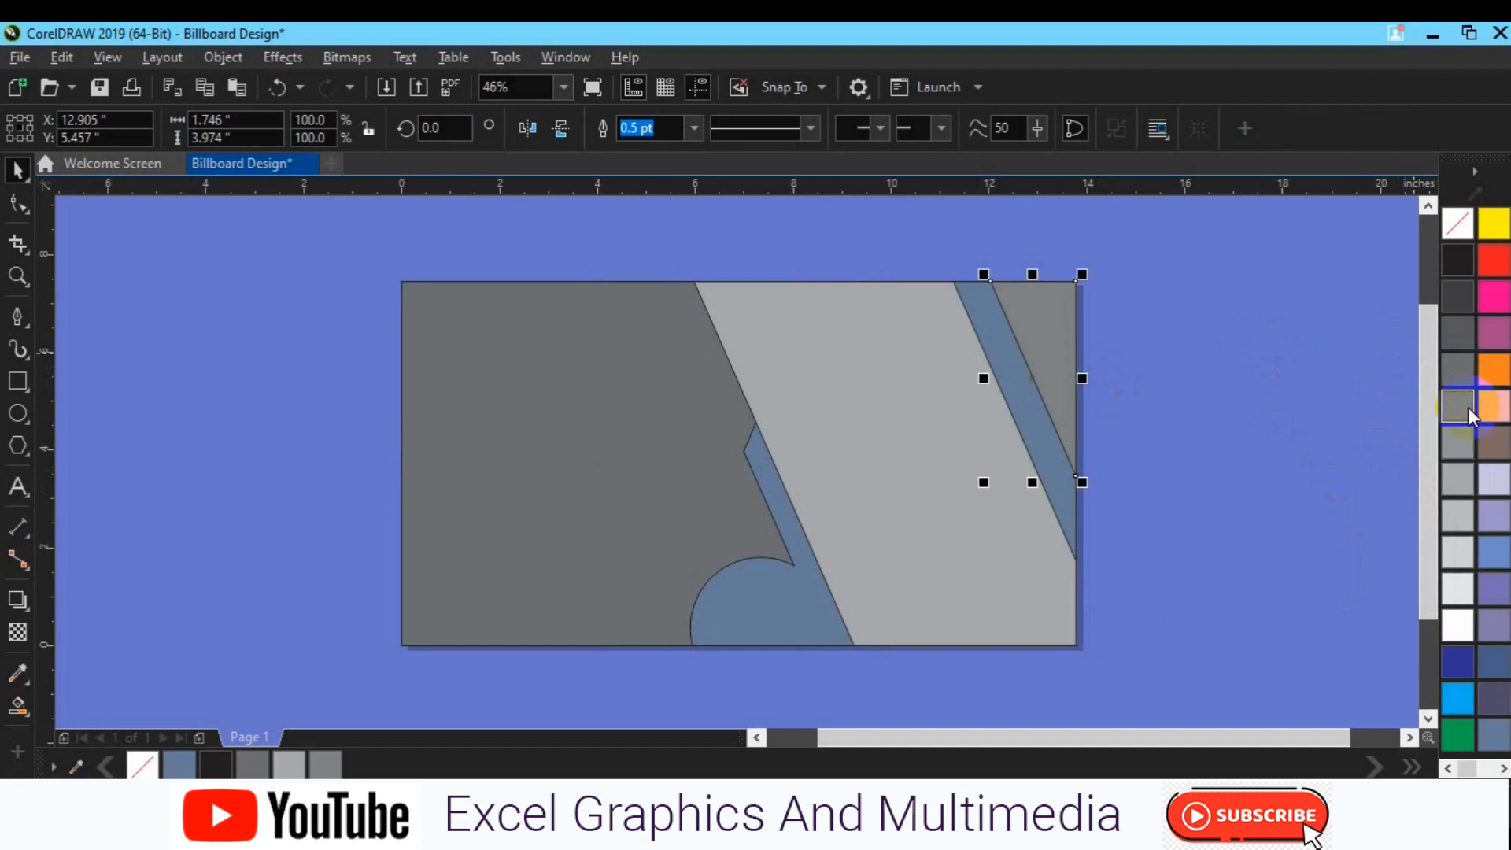
Step: Remove the outline from all the filled shapes on the page
left_click_drag(307, 250, 620, 325)
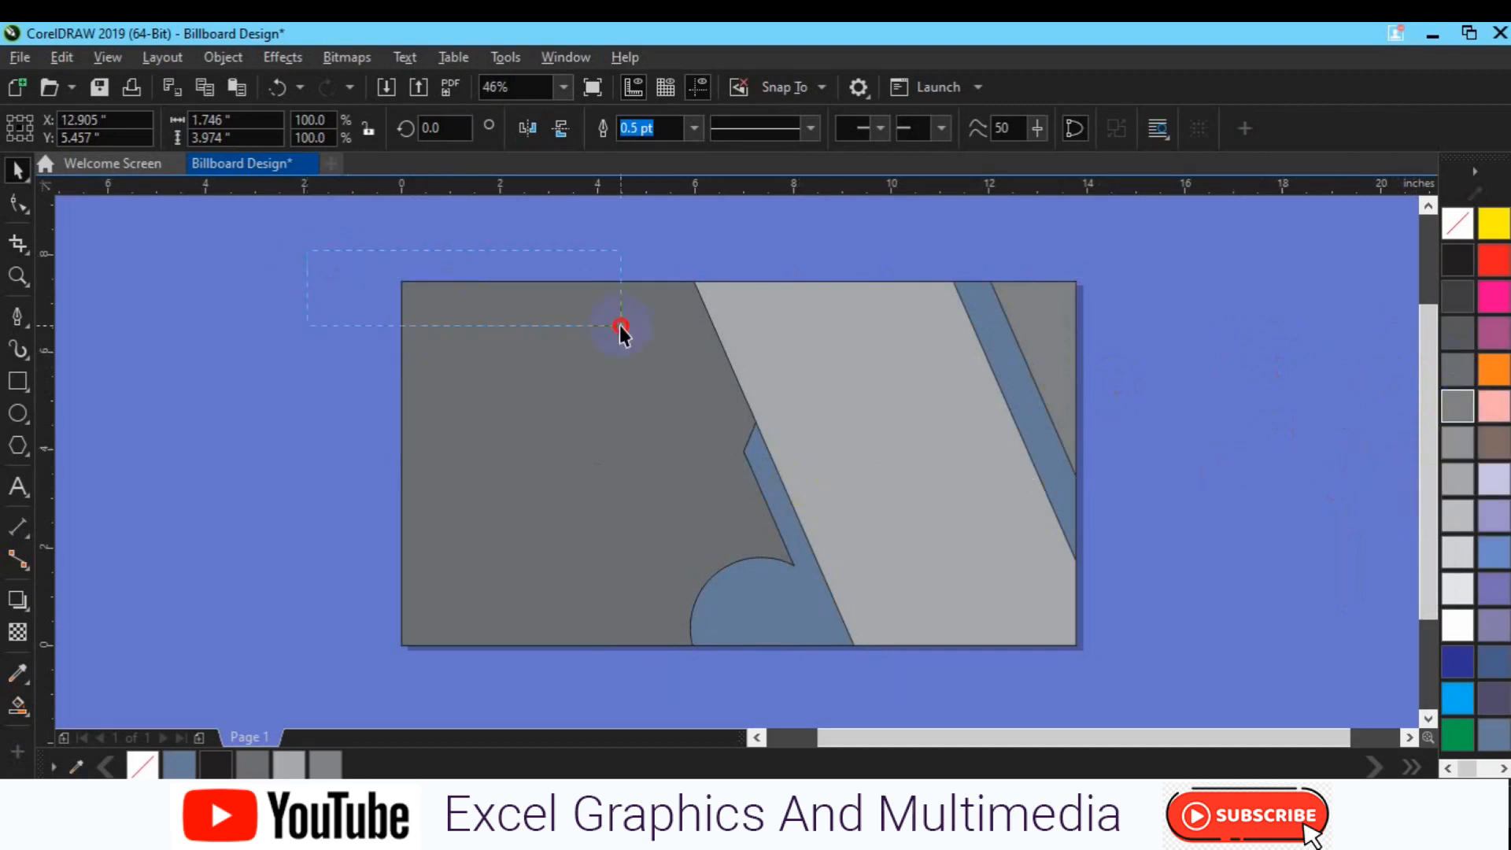
left_click_drag(975, 536, 1137, 665)
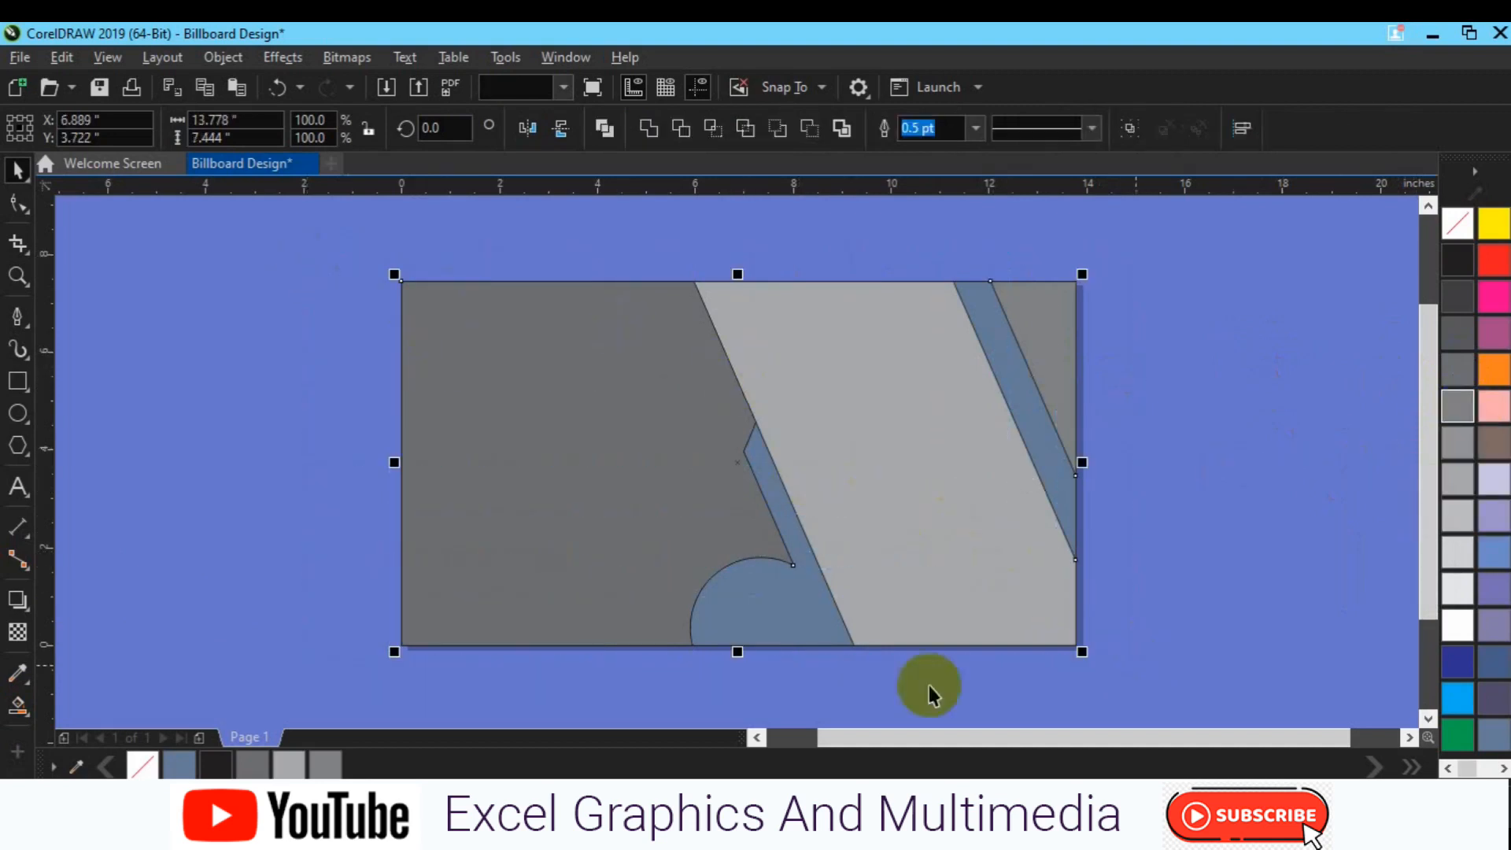
right_click(140, 765)
left_click(1185, 429)
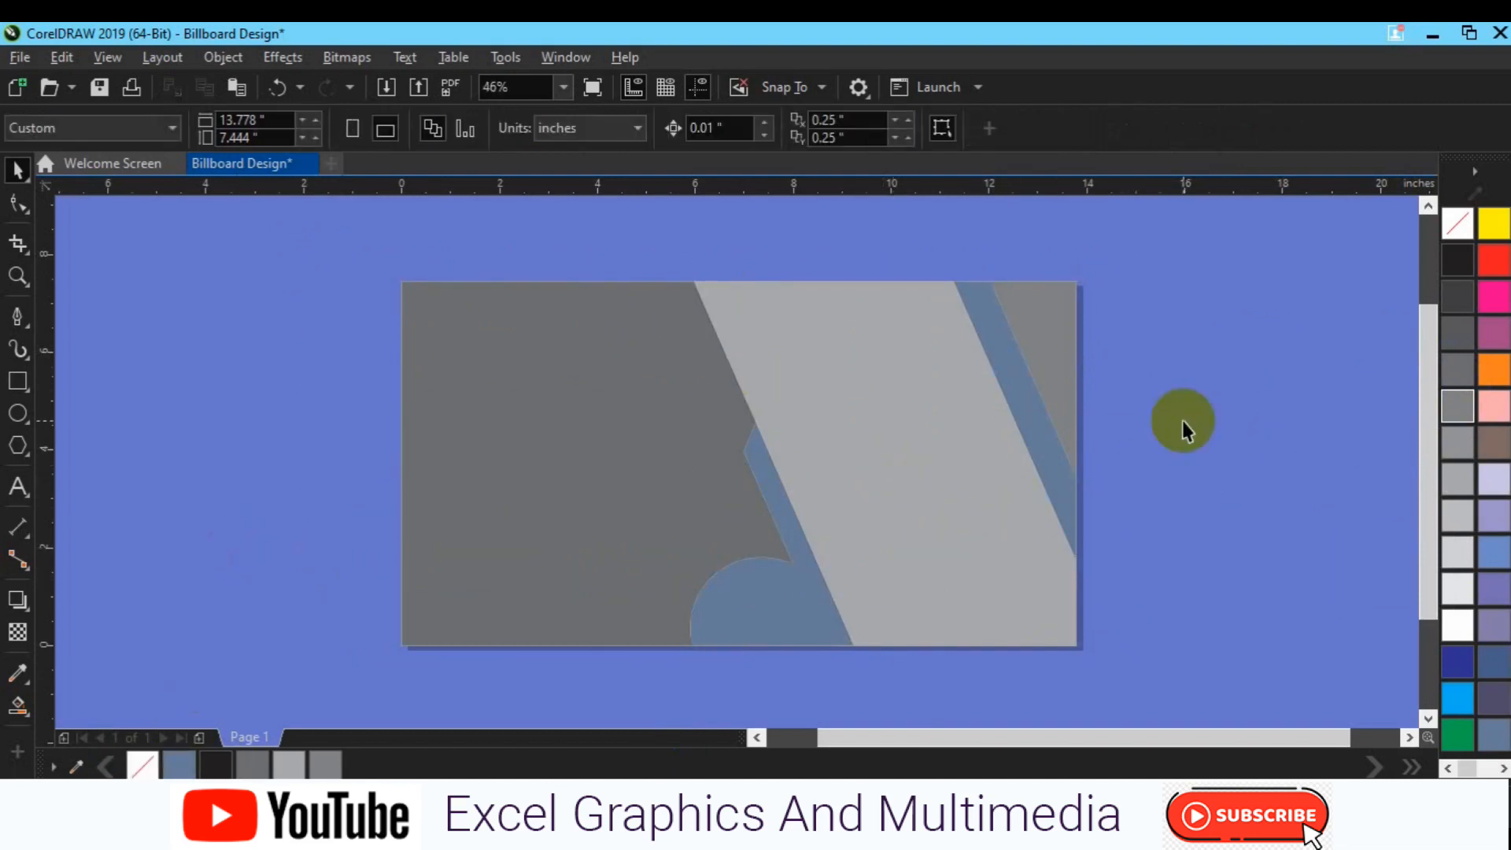
Step: Recolour the large left area and the upper-right corner shape in the same dark plum
left_click(757, 494)
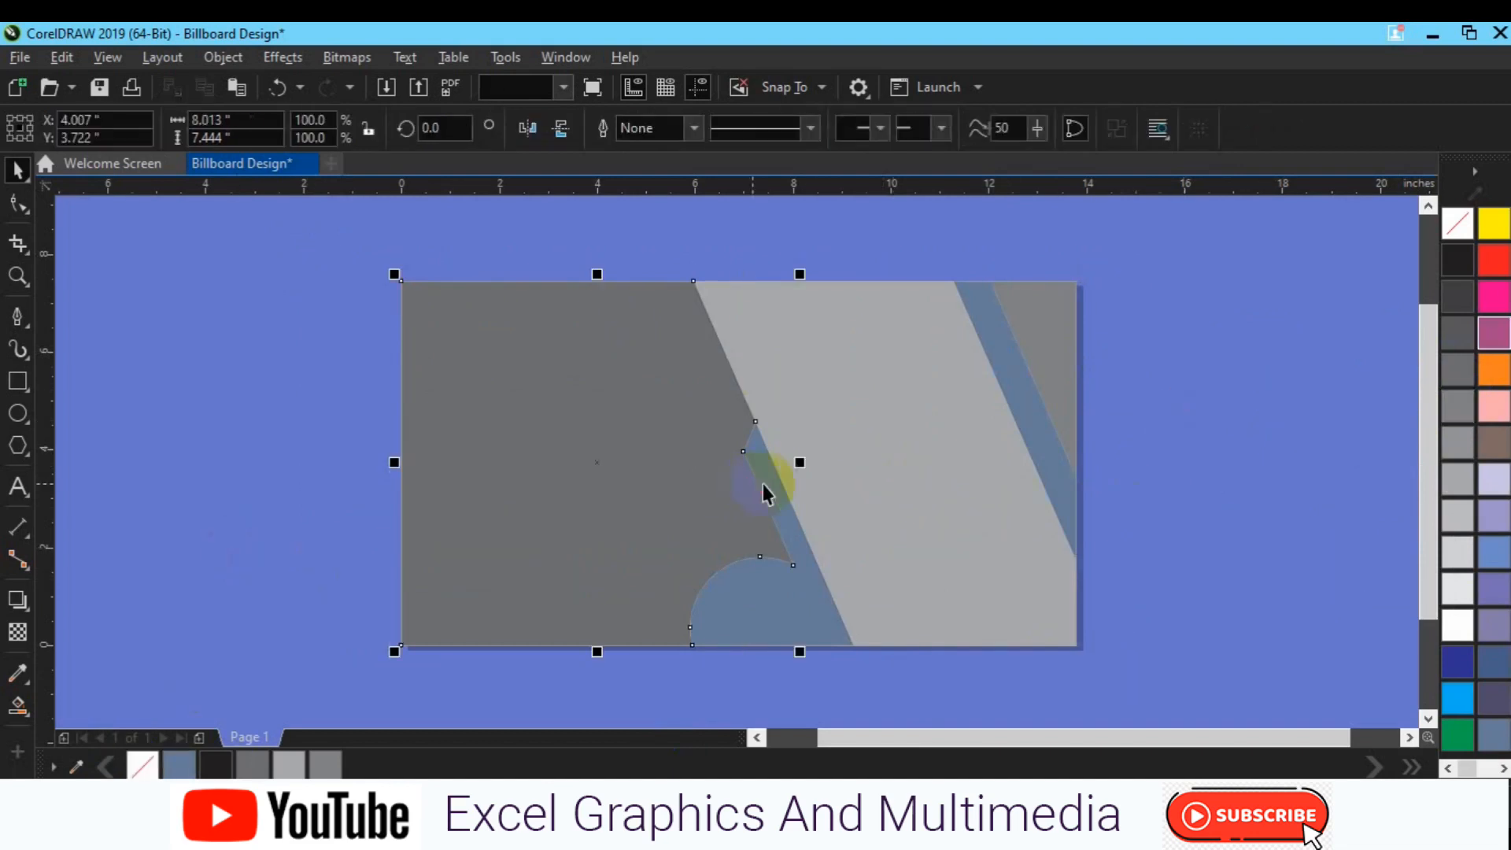
left_click(1505, 345)
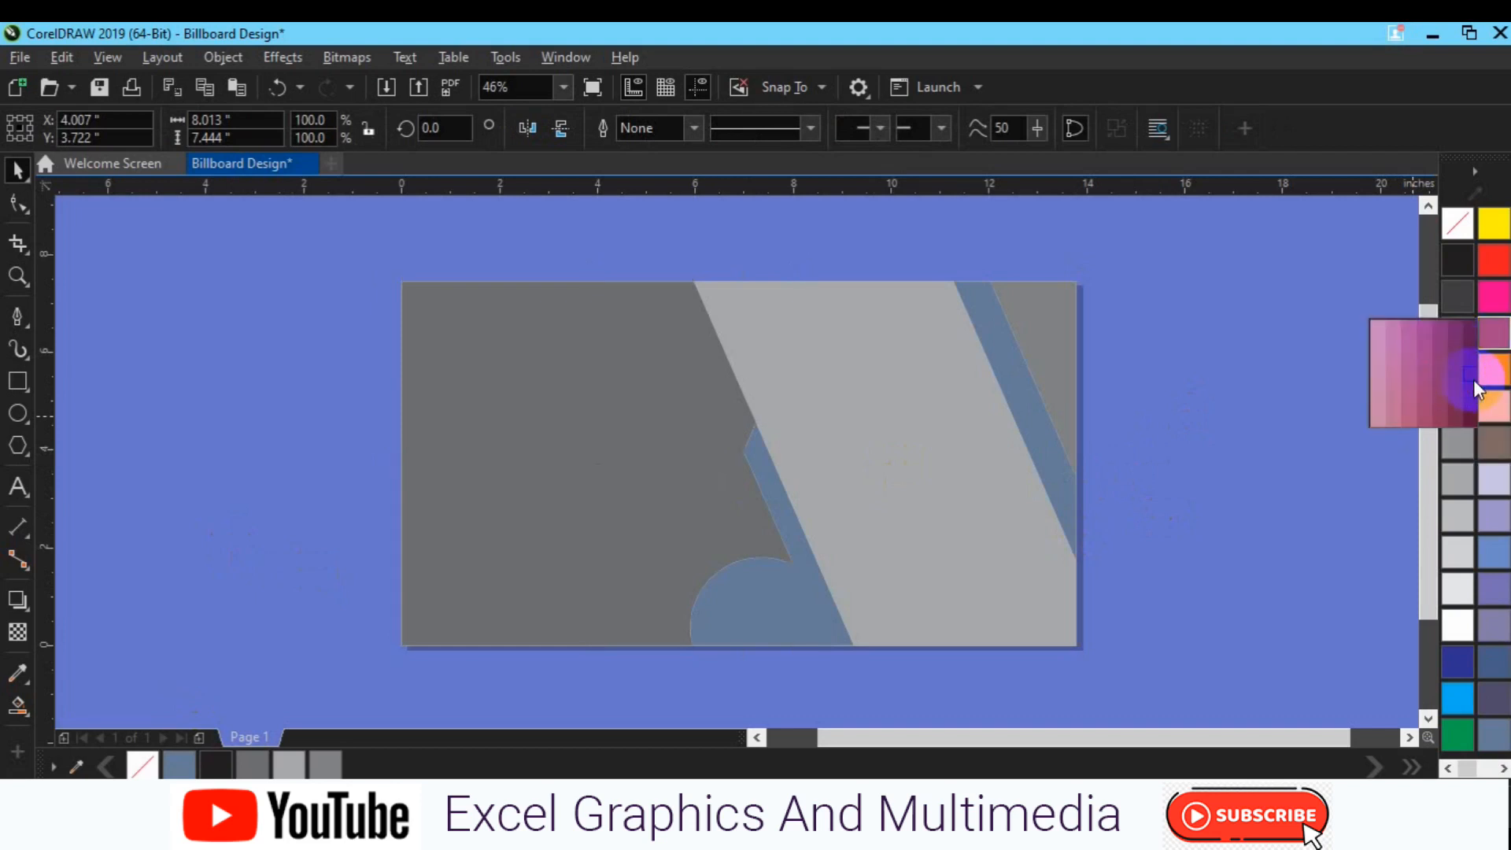
left_click(1472, 386)
left_click(1070, 437)
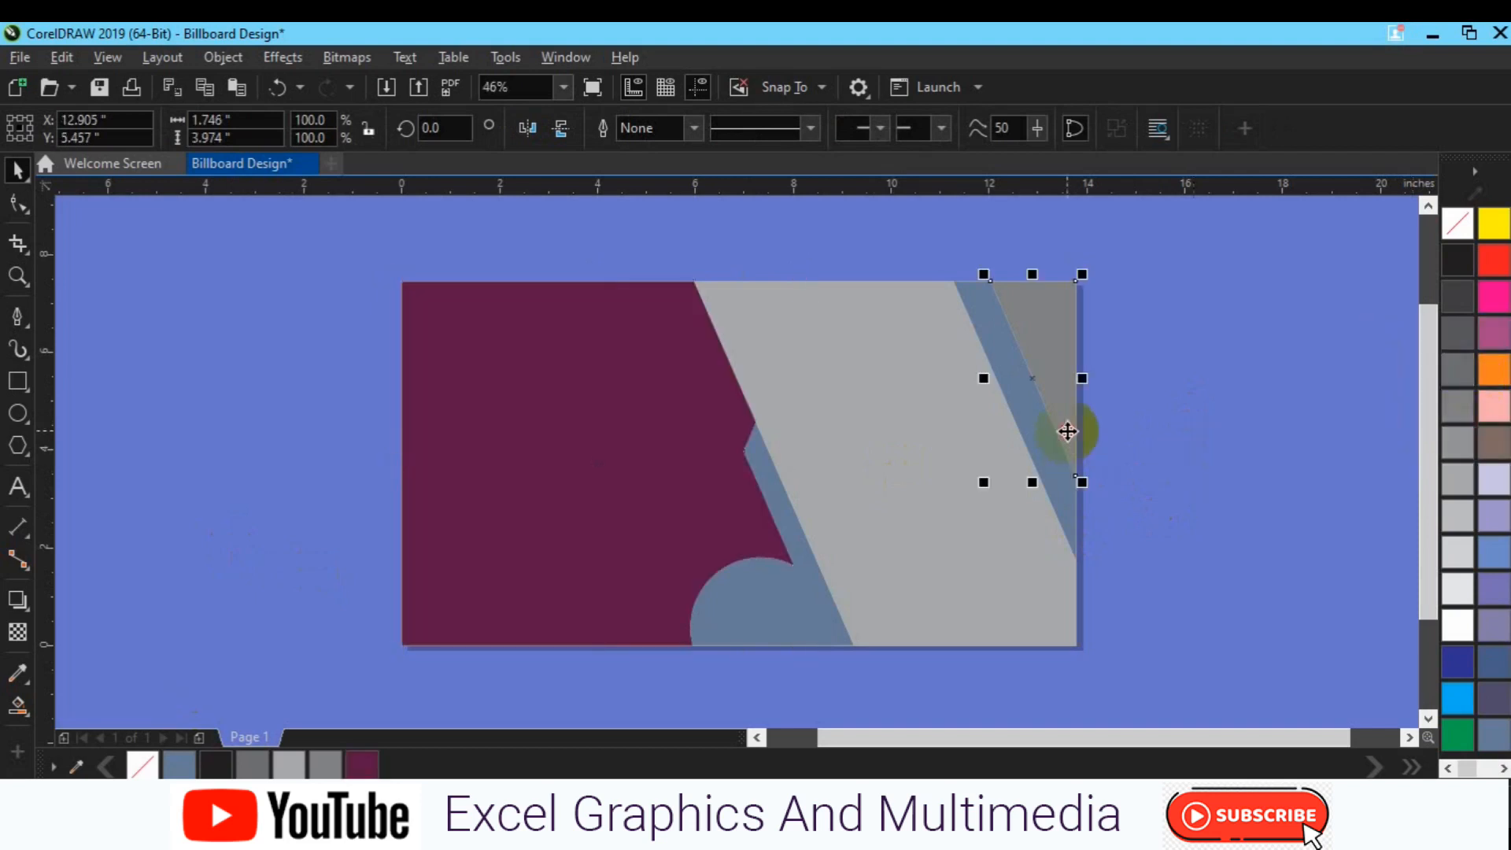
left_click(365, 764)
Step: Colour the welded circle-and-strip shape and the right-hand slanted strip in the same orange
left_click(788, 601)
left_click(1493, 233)
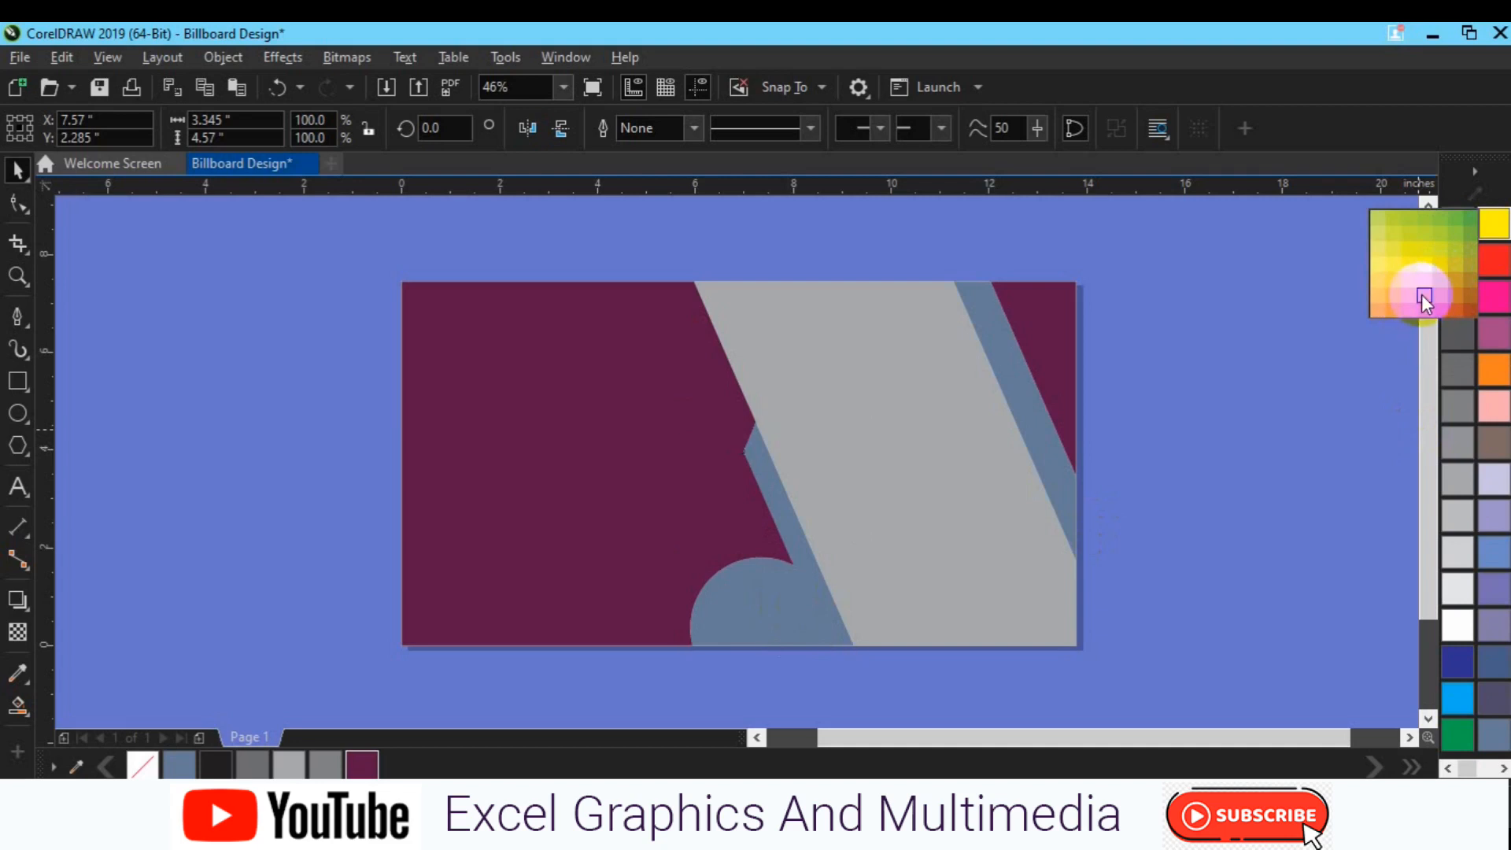
left_click(1421, 294)
left_click(1063, 464)
left_click(408, 762)
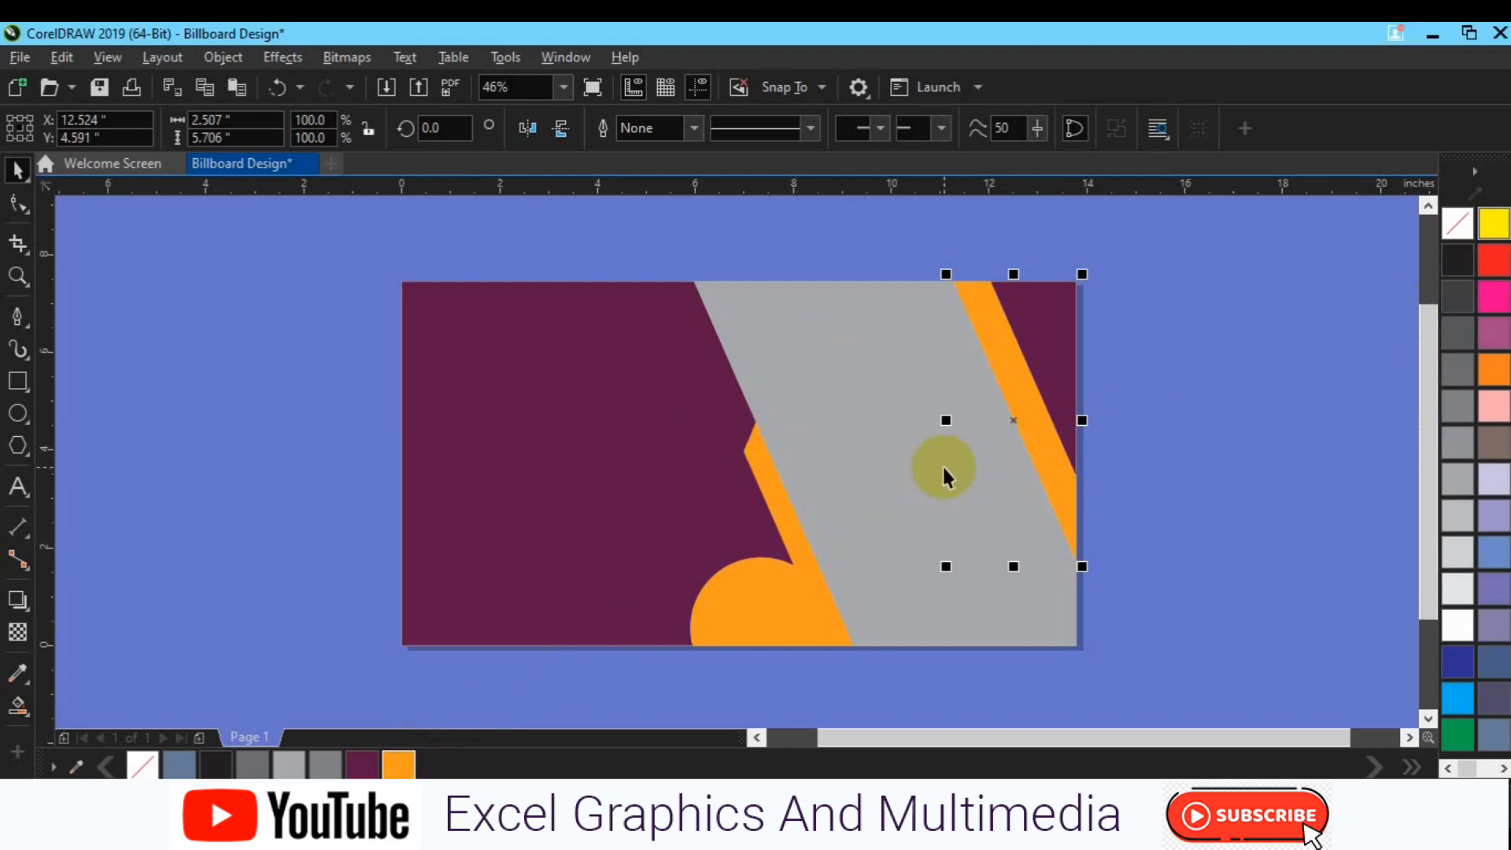
Step: Try an 8.0 pt white outline on the right-hand orange strip and remove it again
left_click(812, 128)
left_click(819, 130)
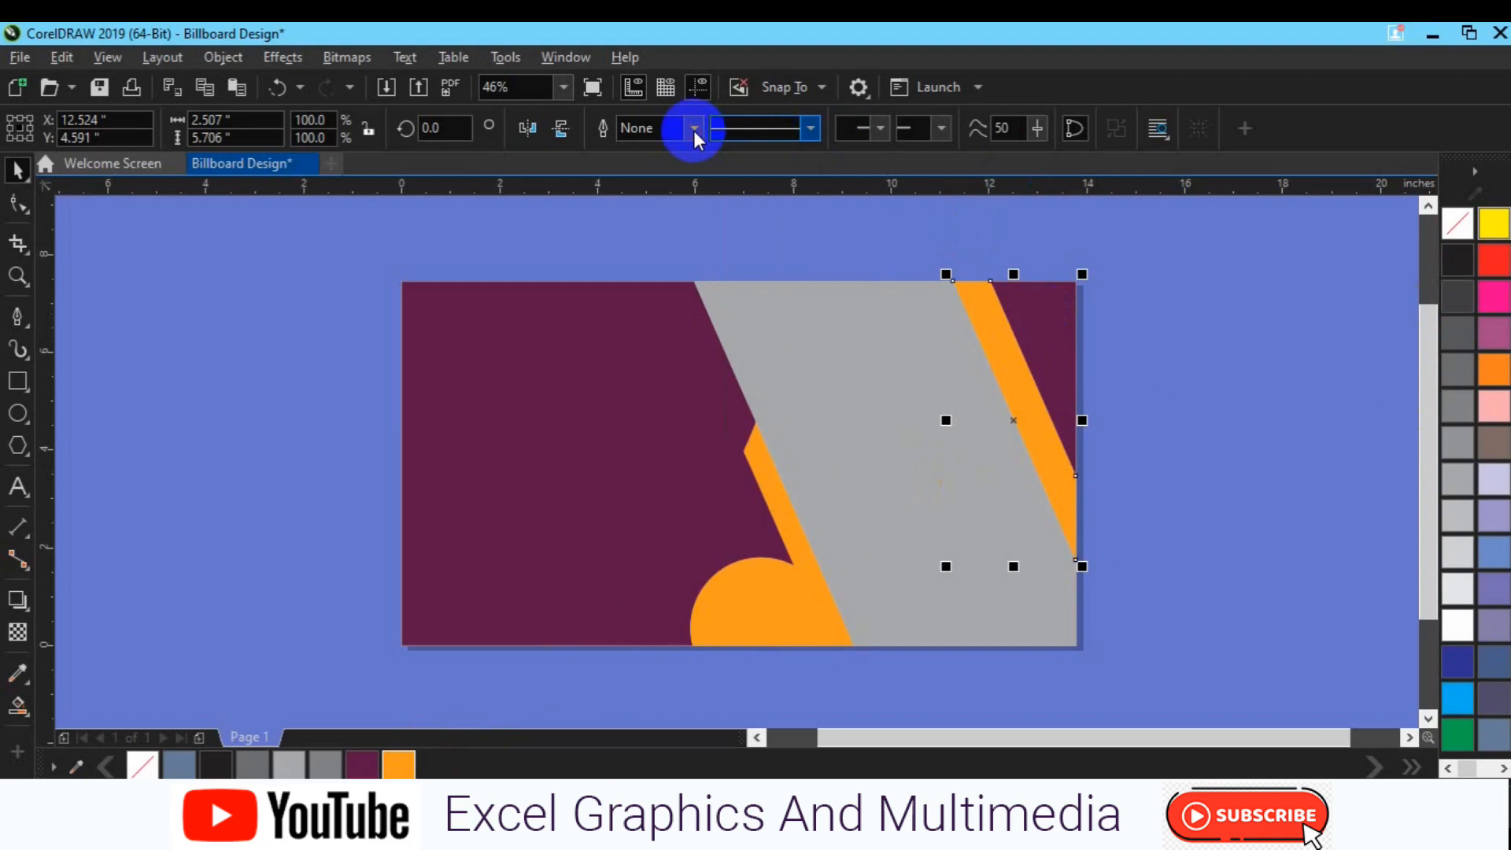
left_click(693, 129)
left_click(680, 299)
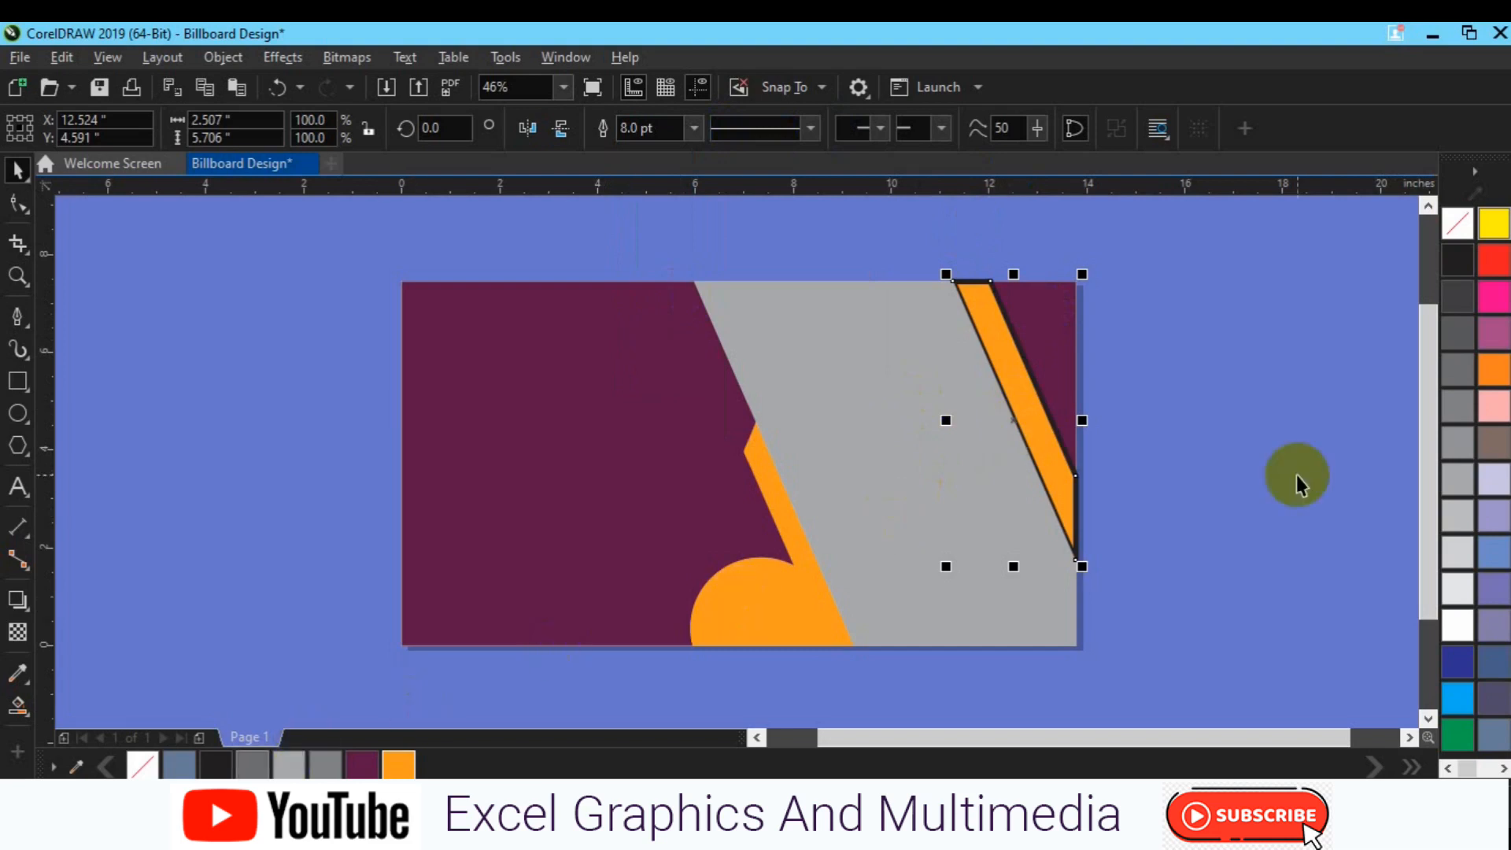
right_click(1459, 632)
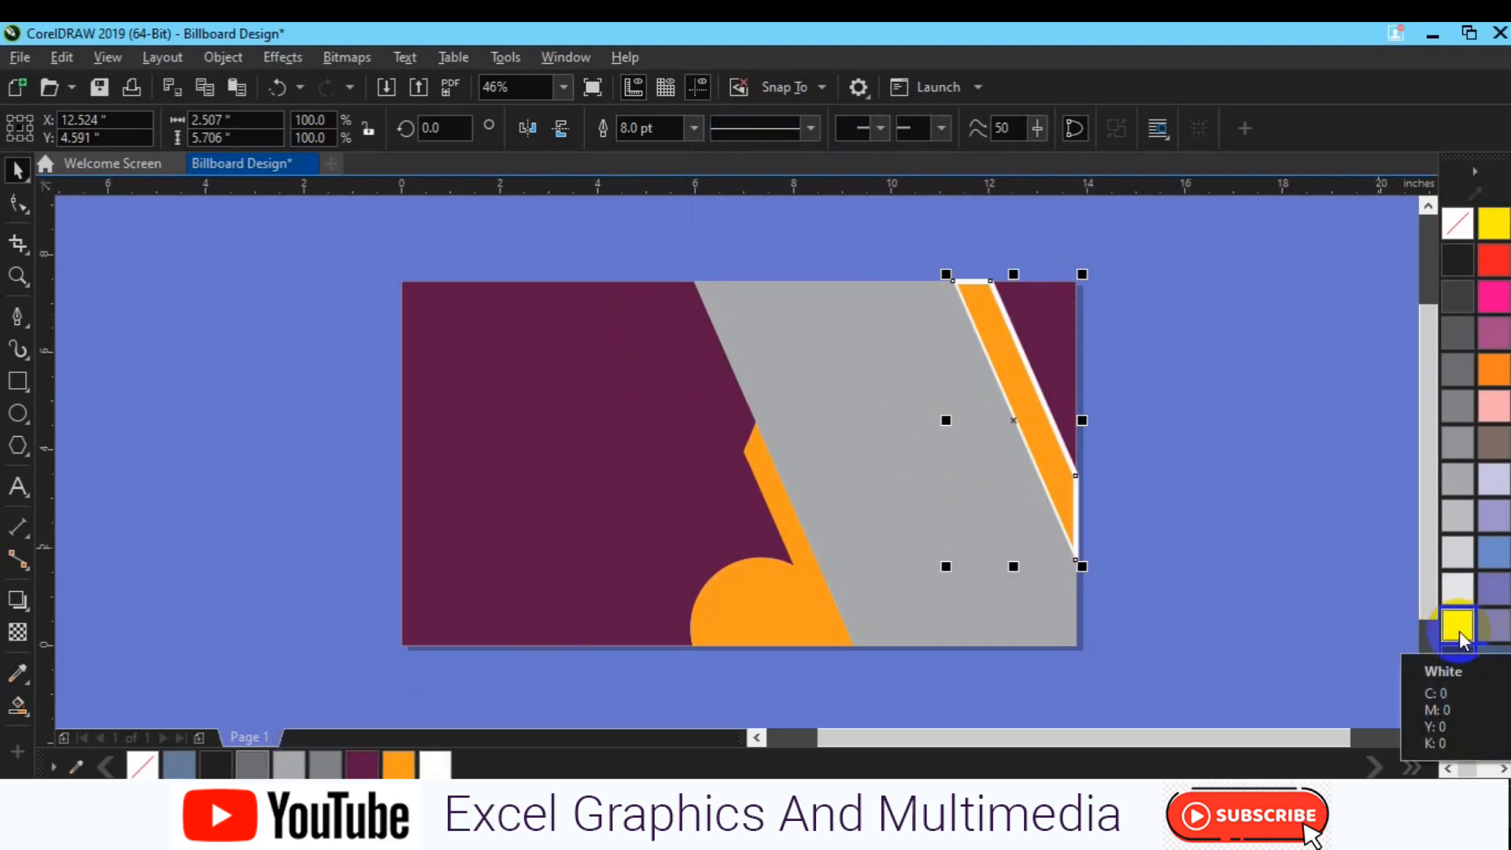
right_click(1458, 227)
left_click(1267, 400)
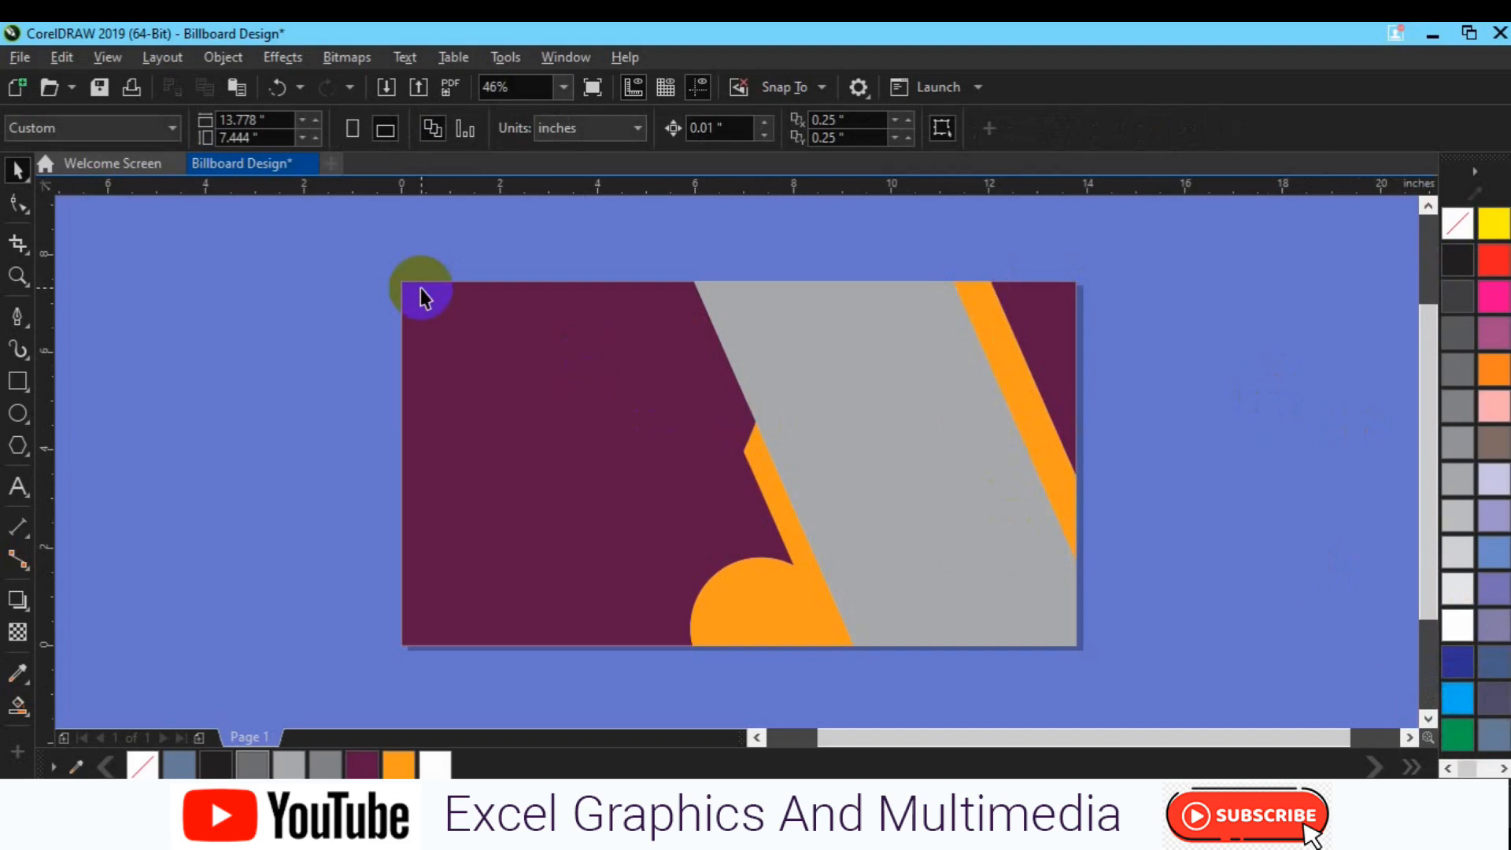
Step: Remove the orange fill from the right-hand slanted strip and give the strip a black outline
left_click(1023, 359)
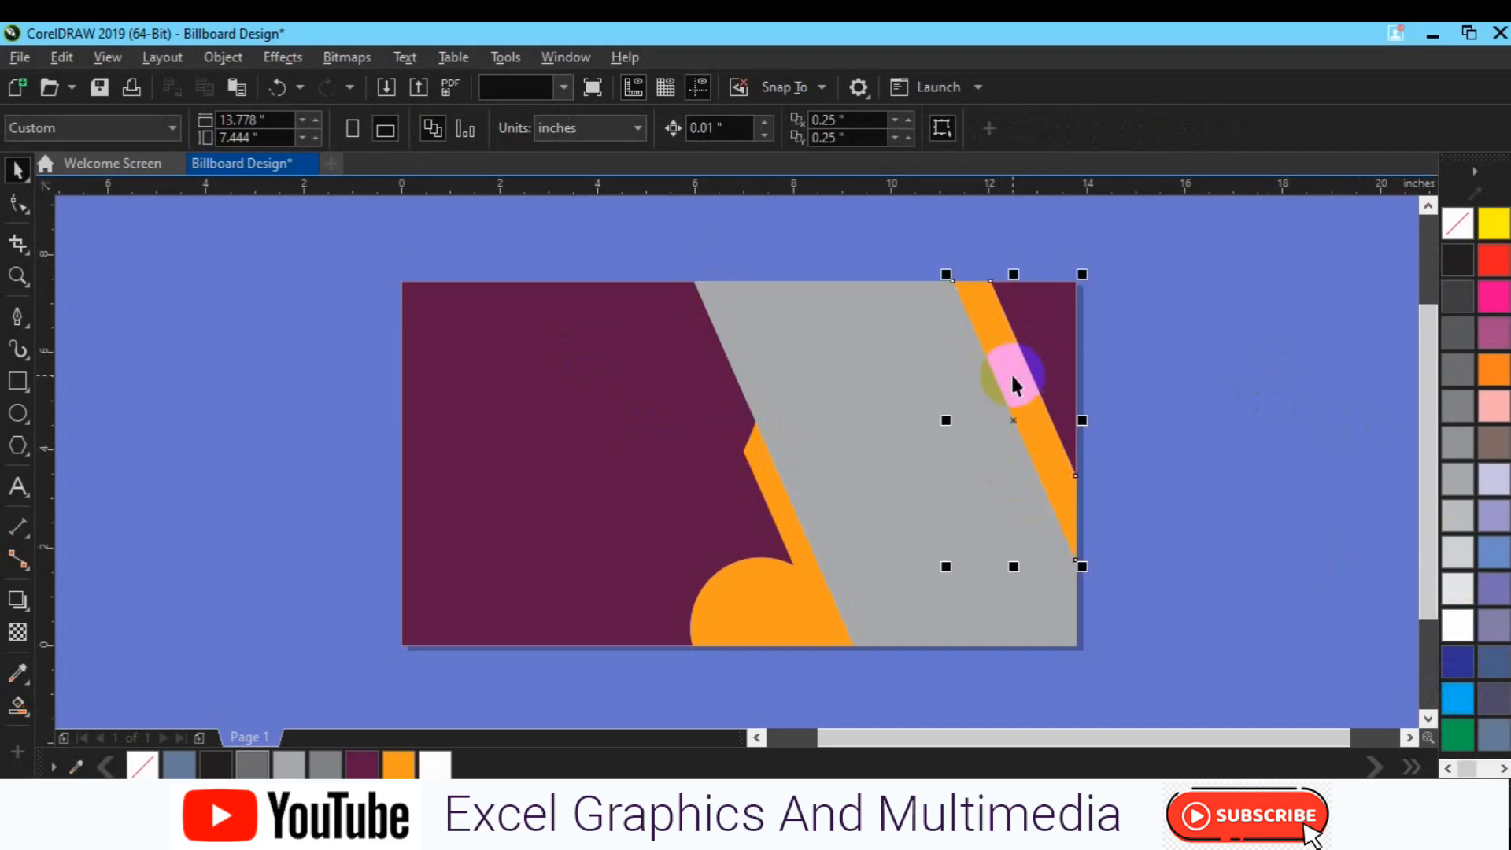
left_click(1457, 222)
right_click(1457, 263)
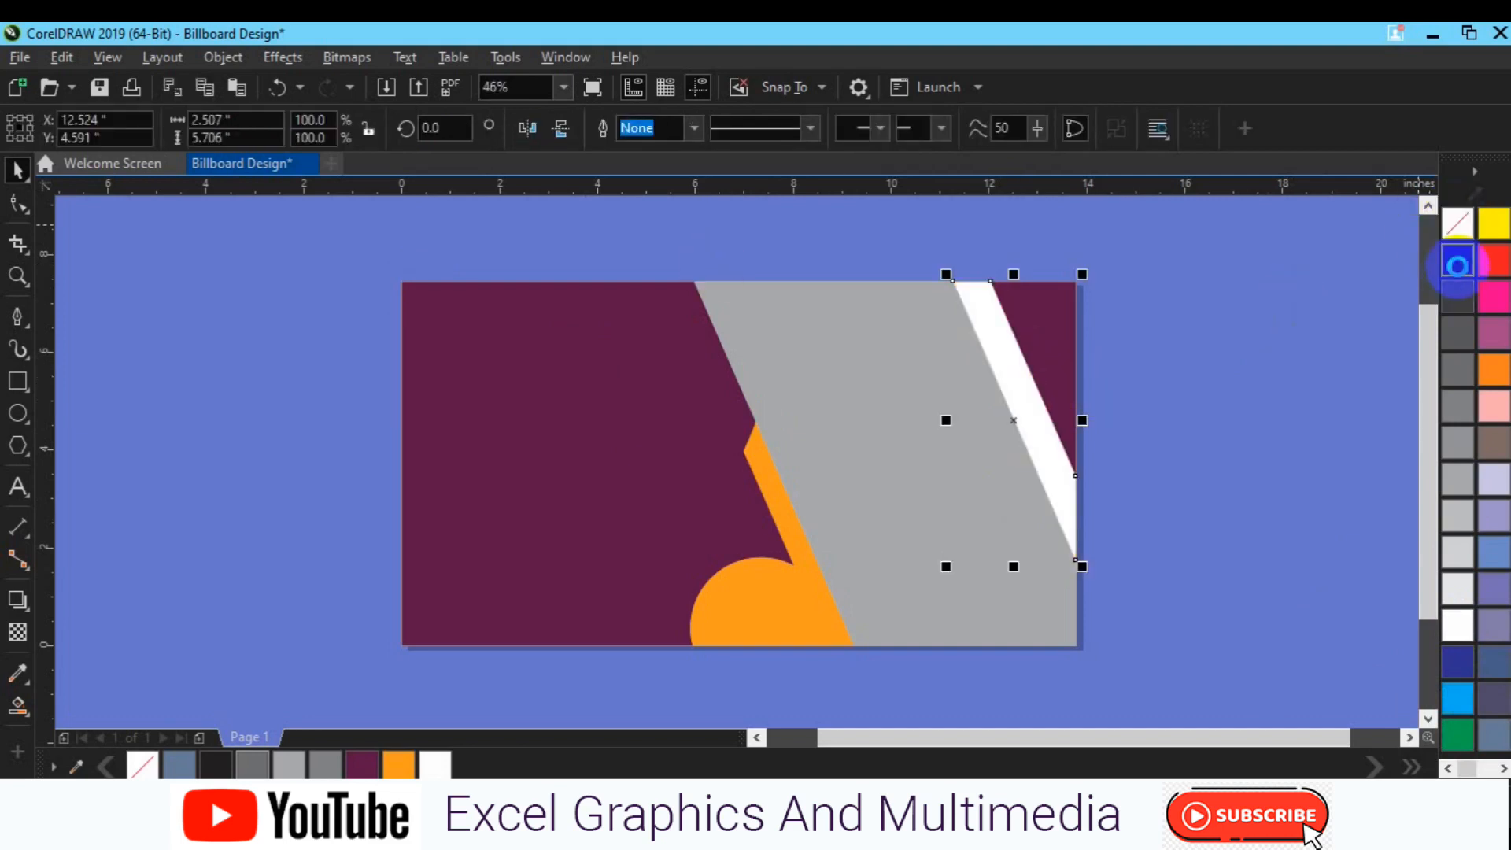
Step: Apply a one-step inside contour with a 0.1 inch offset to the right-hand slanted strip and break the contour apart
left_click(17, 600)
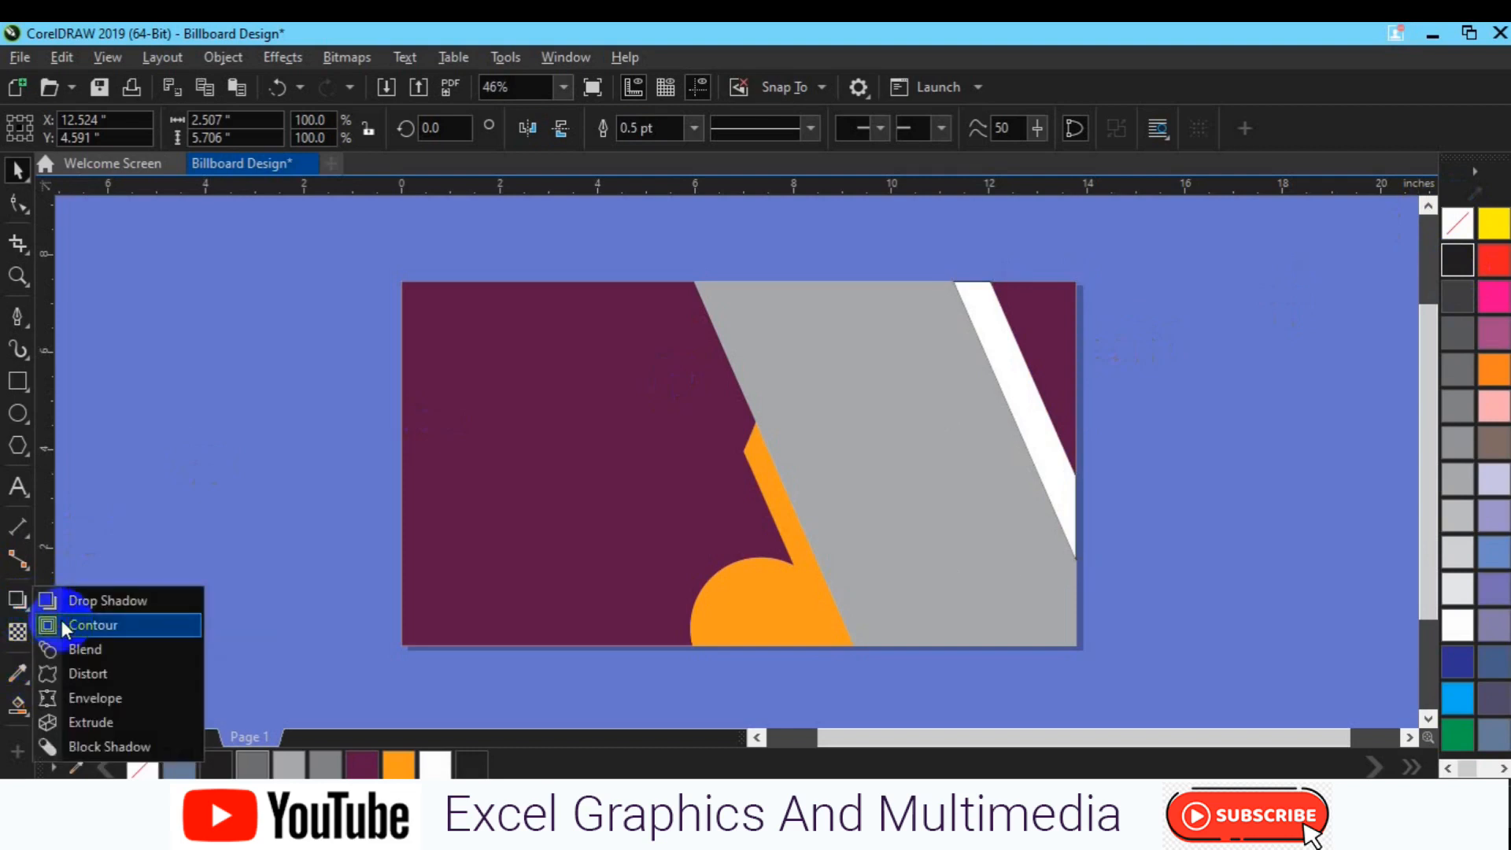
left_click(71, 625)
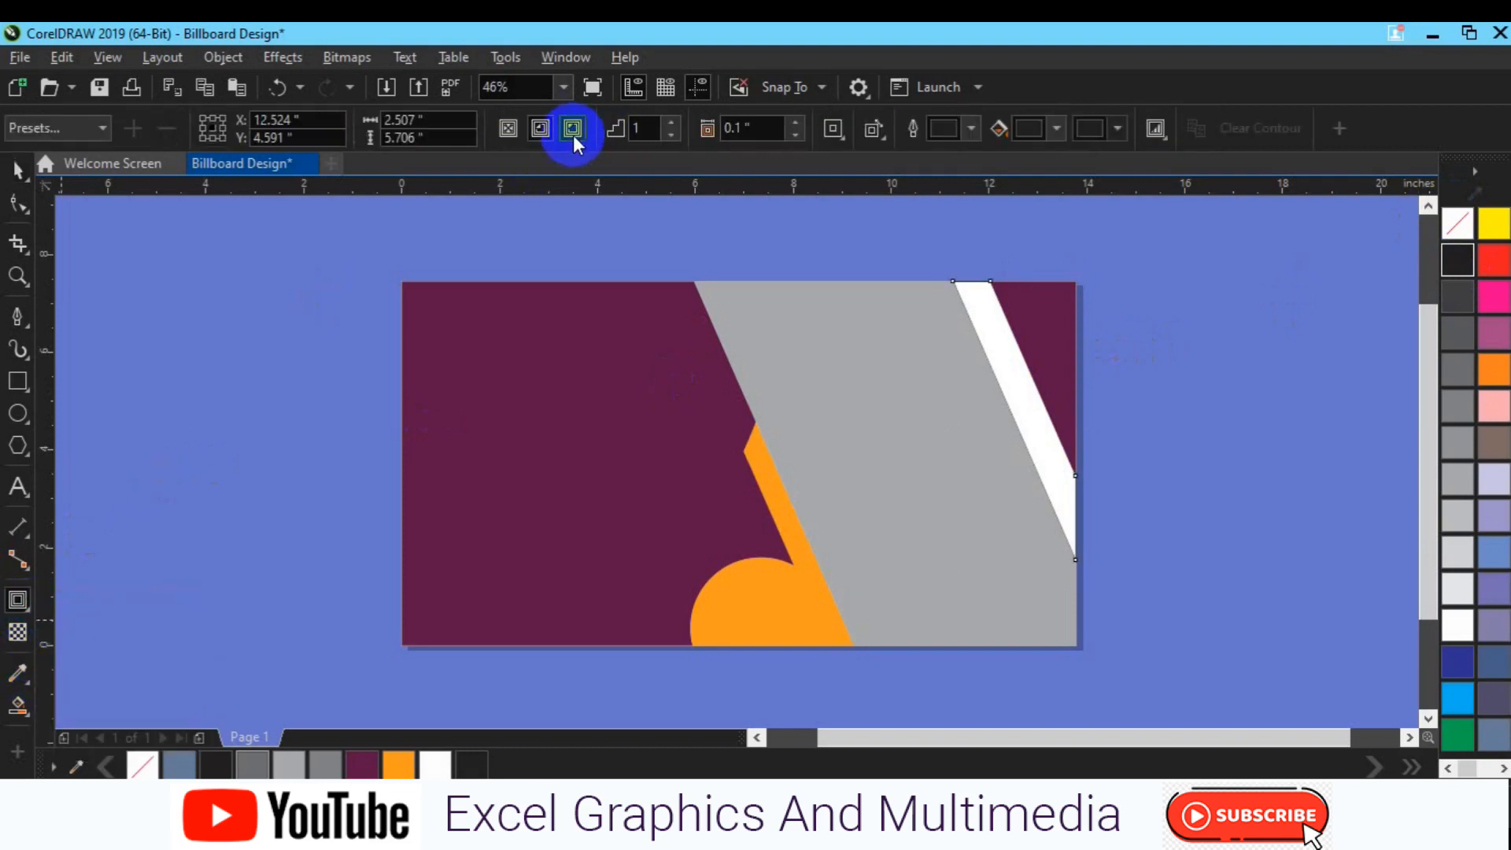
left_click(541, 135)
key("space")
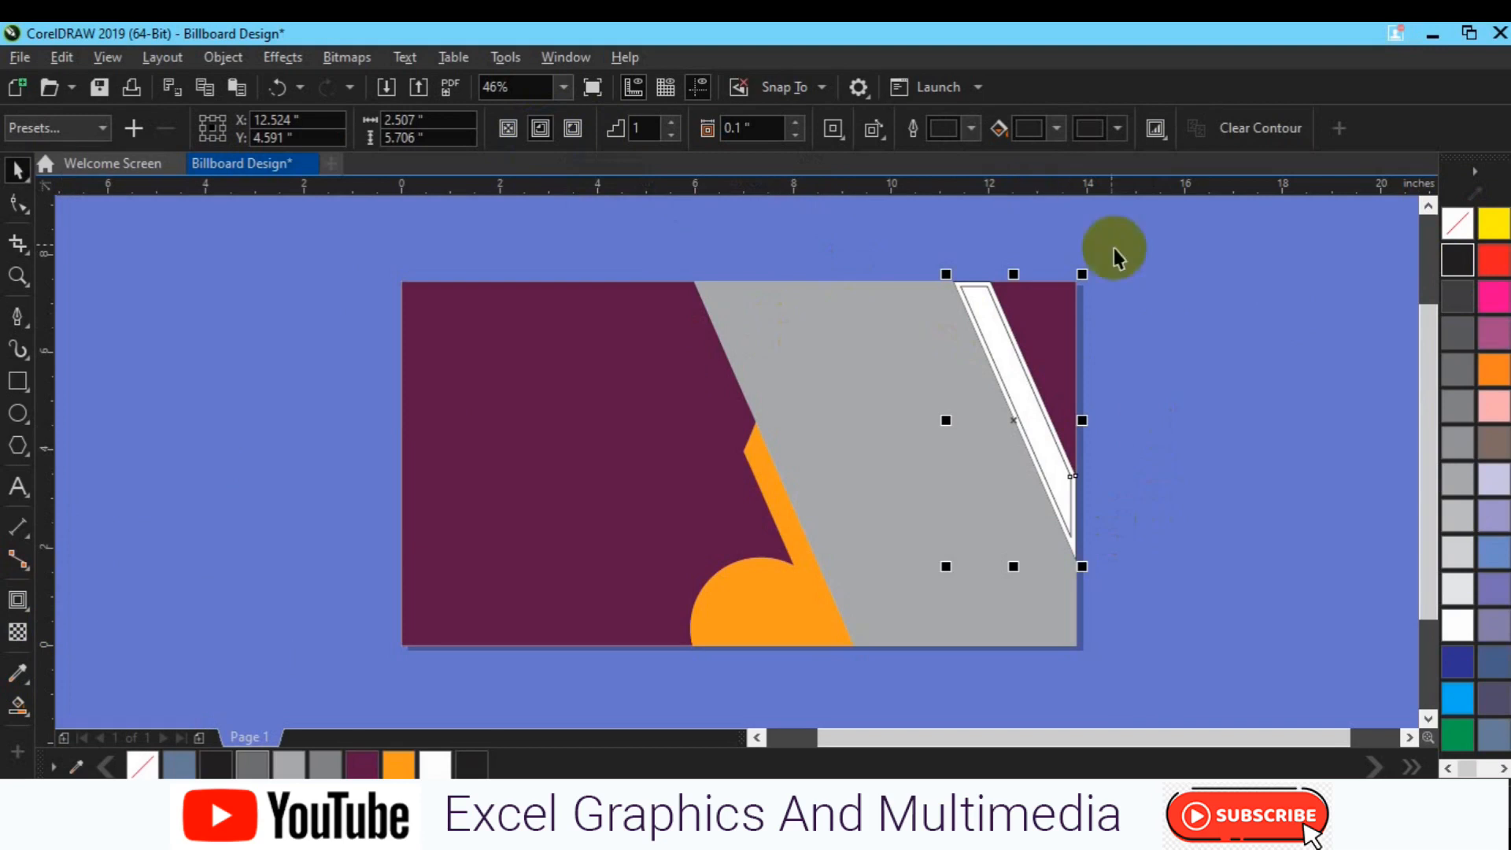
left_click(219, 60)
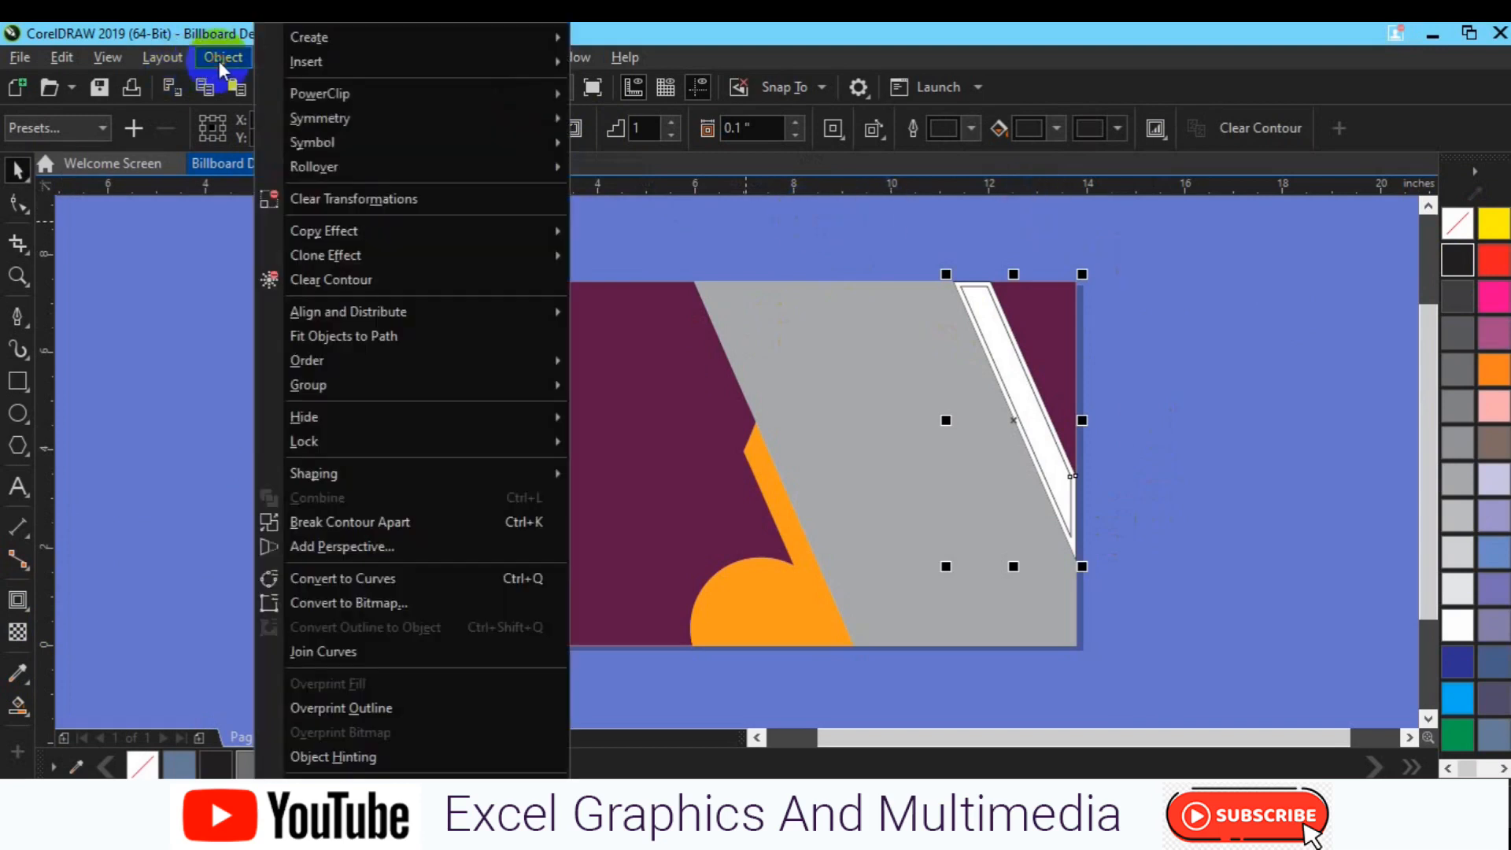
left_click(380, 523)
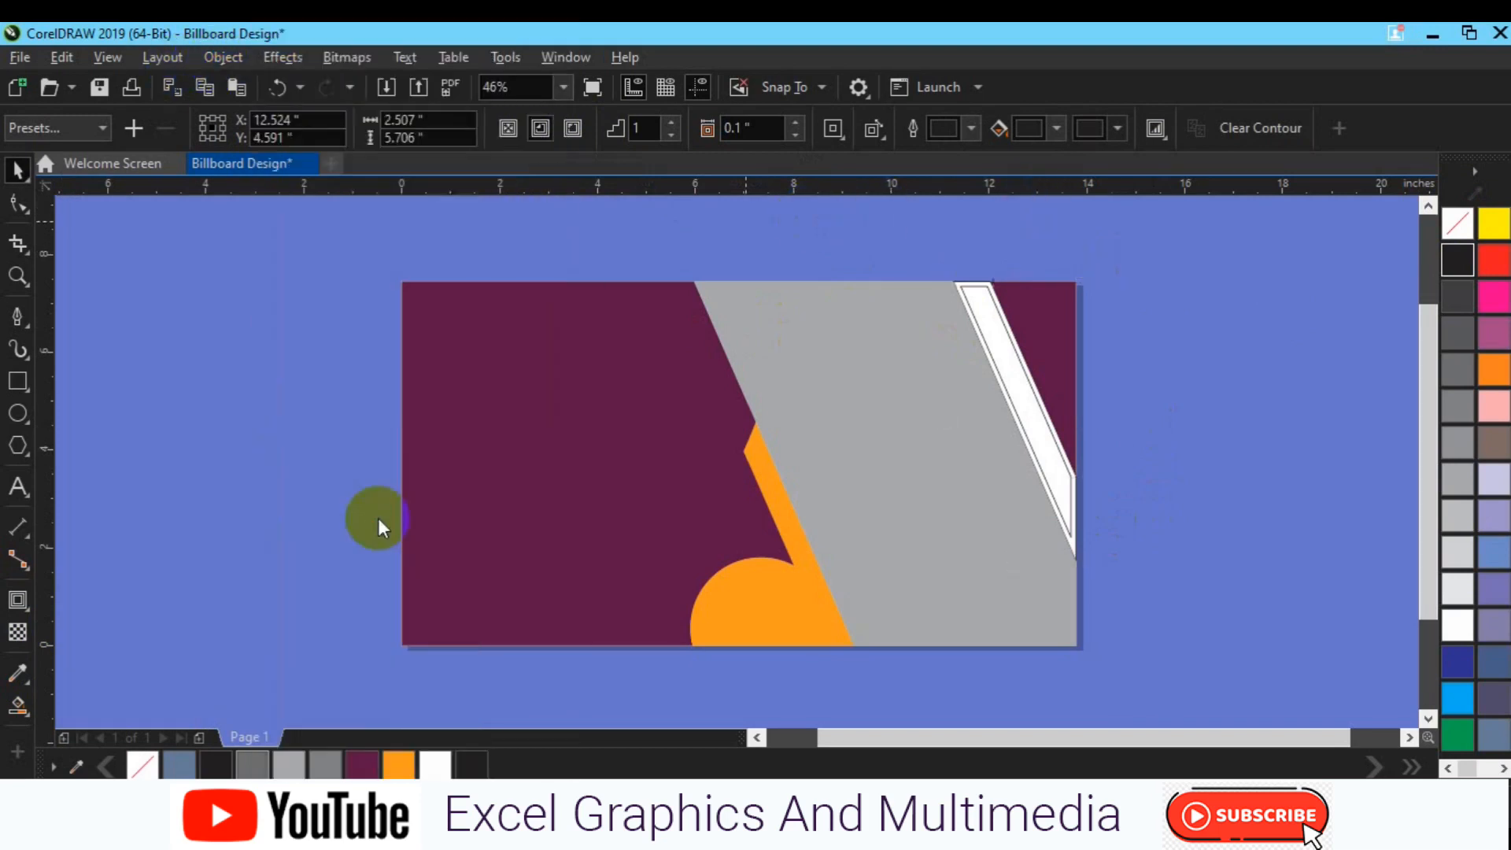
scroll(739, 527, "up", 3)
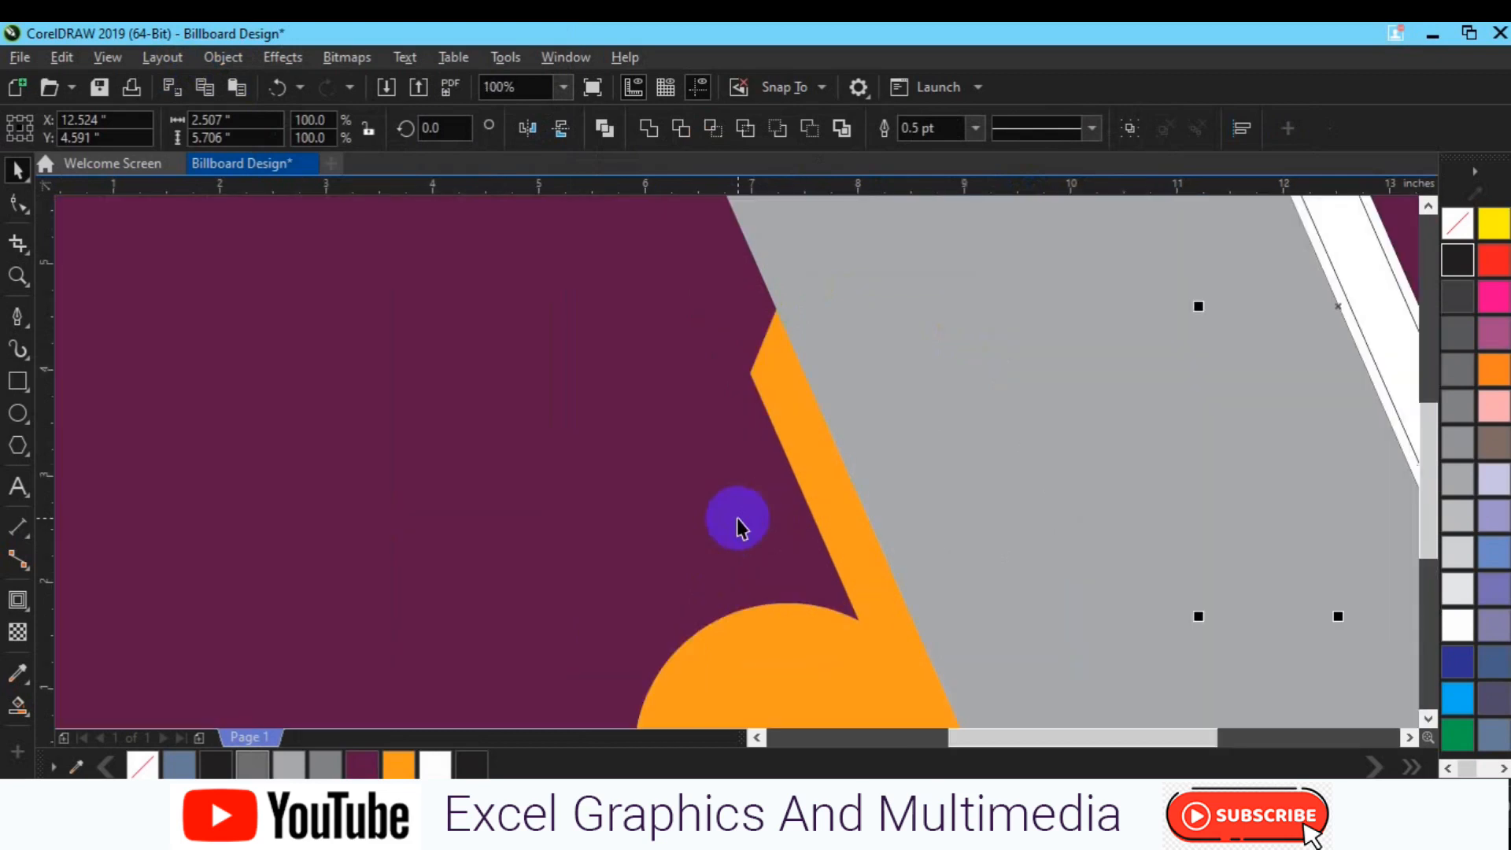
left_click(1409, 738)
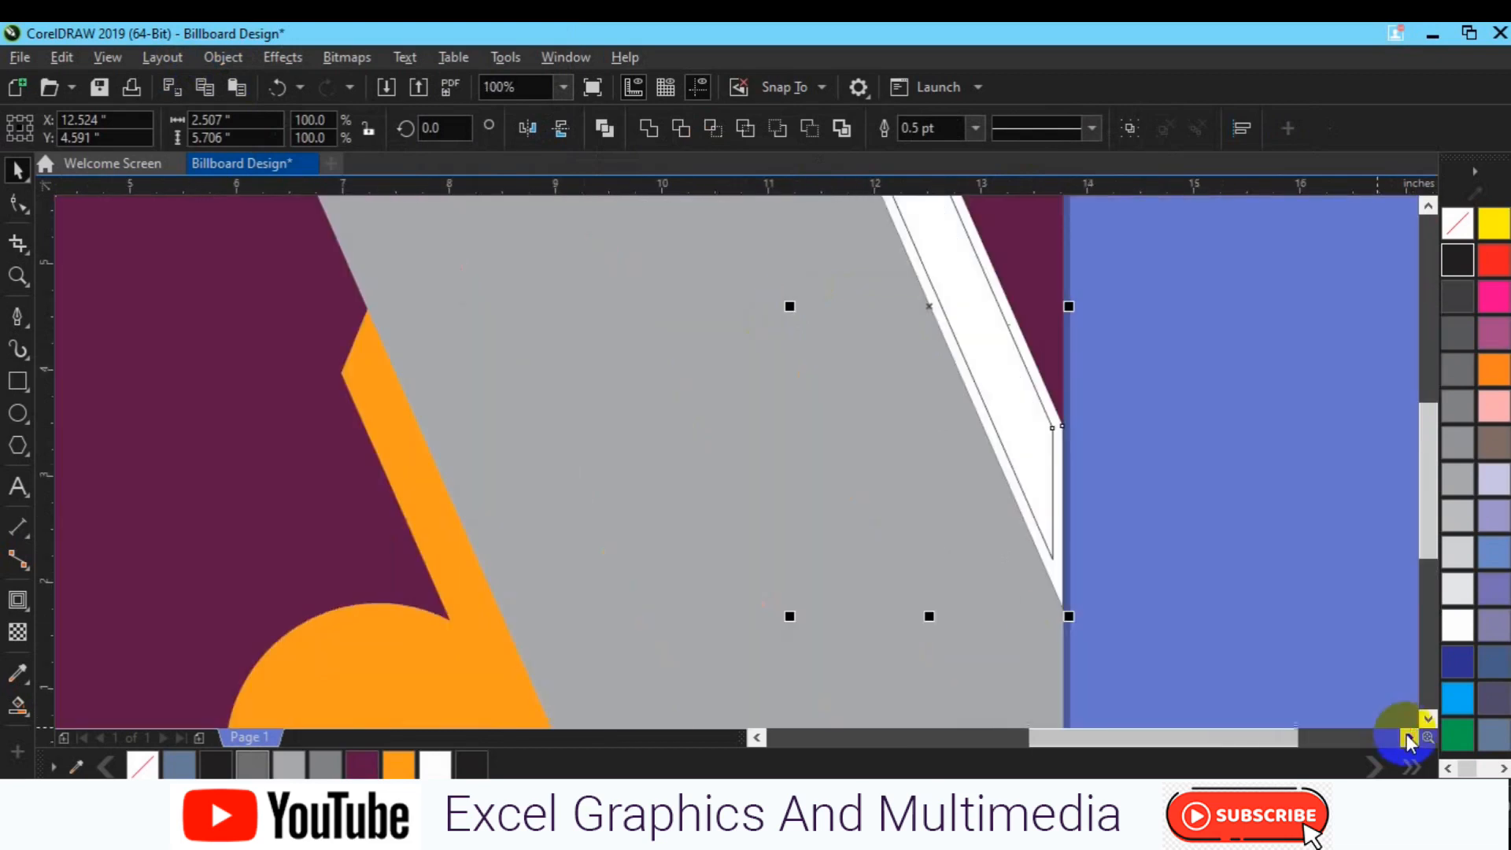
Step: Move the inner contour's two upper nodes up past the page's top edge and slightly left with the Shape tool
left_click(1428, 206)
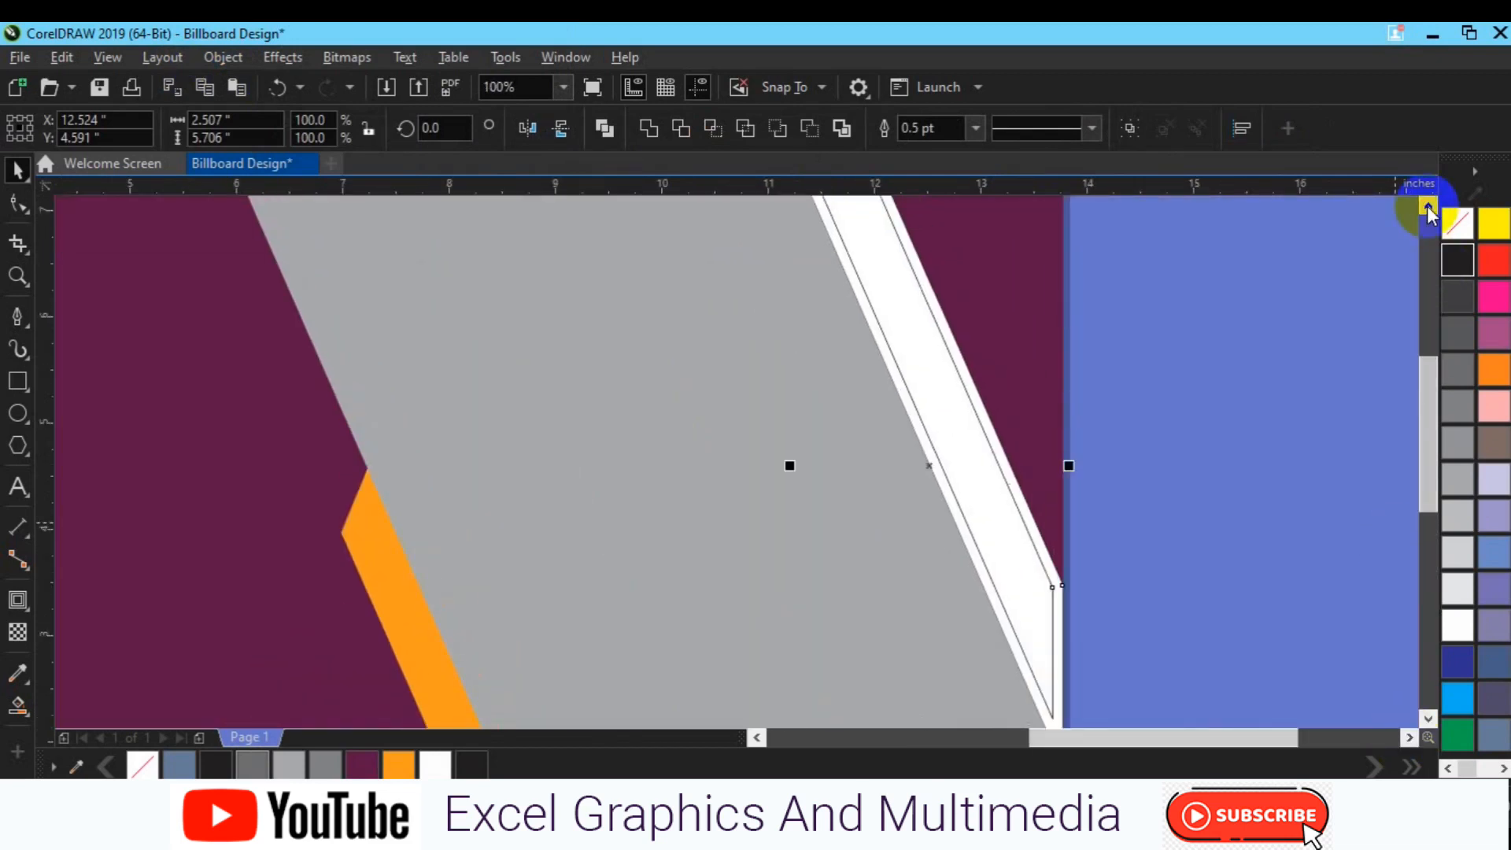
left_click(1428, 206)
left_click(884, 365)
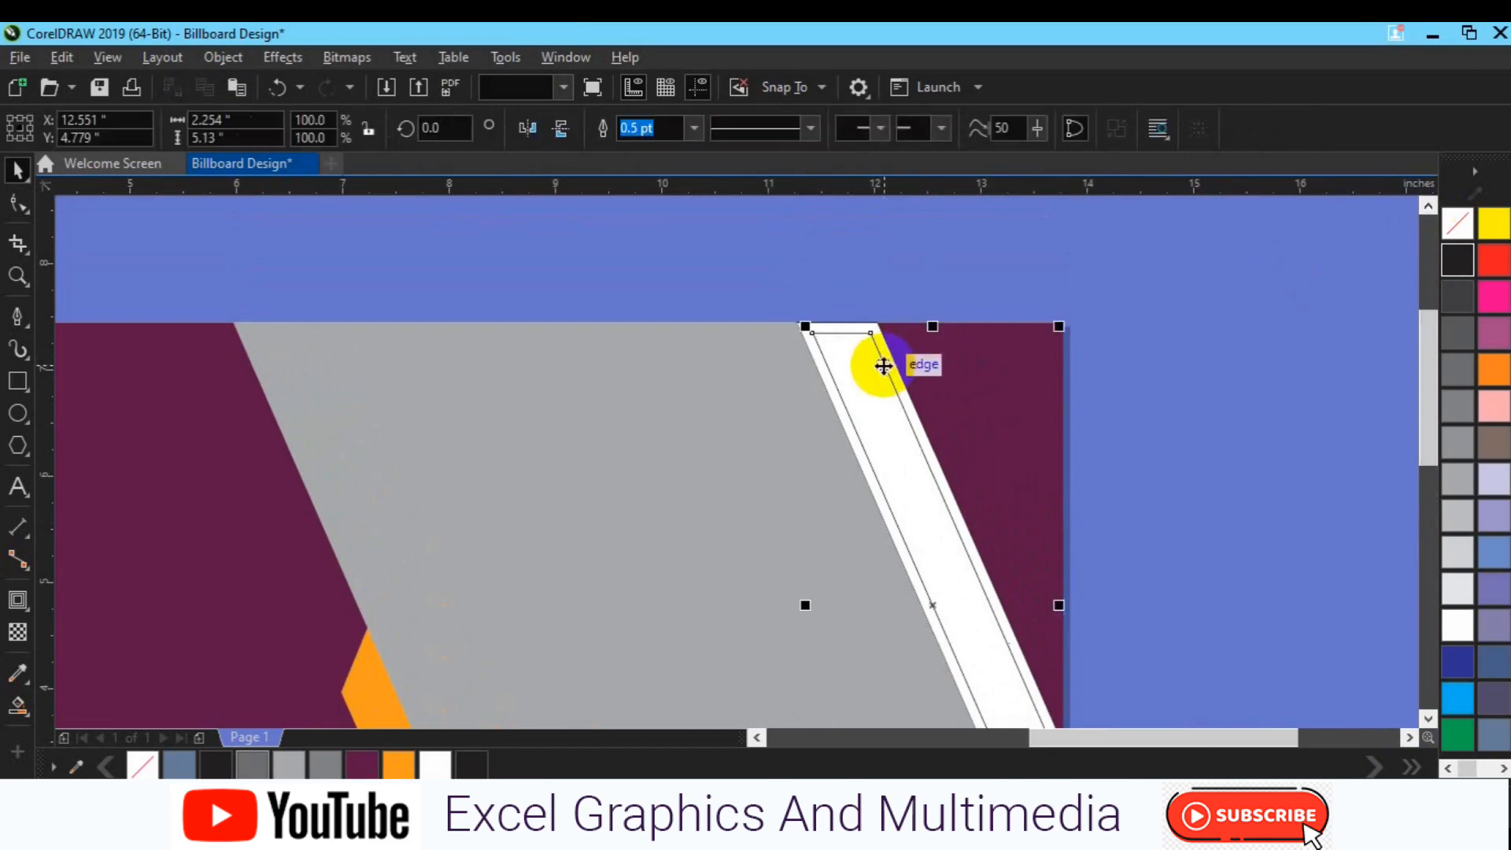
left_click(19, 204)
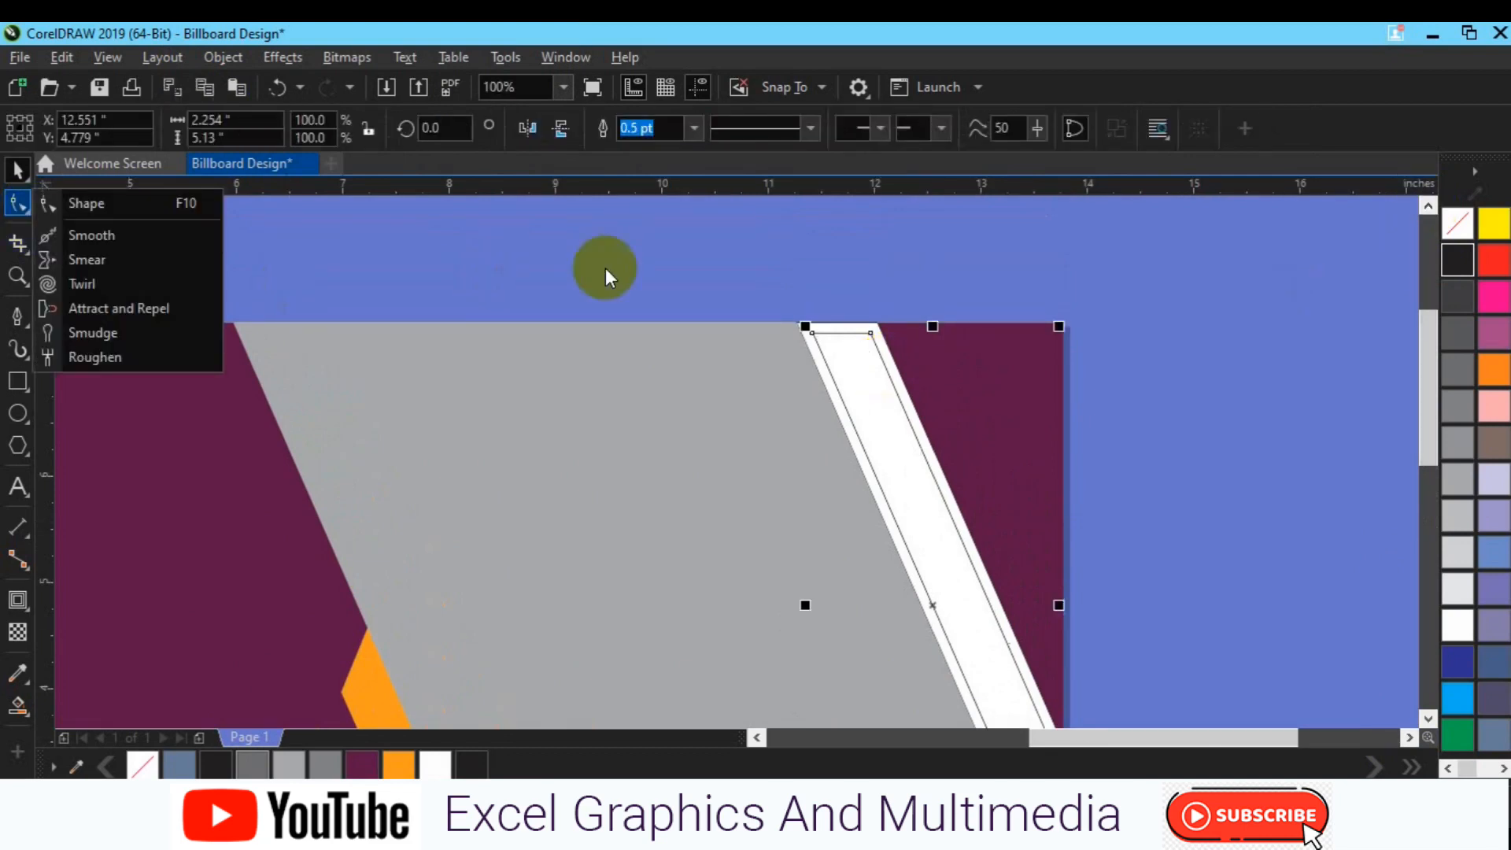
left_click(97, 209)
left_click(895, 353)
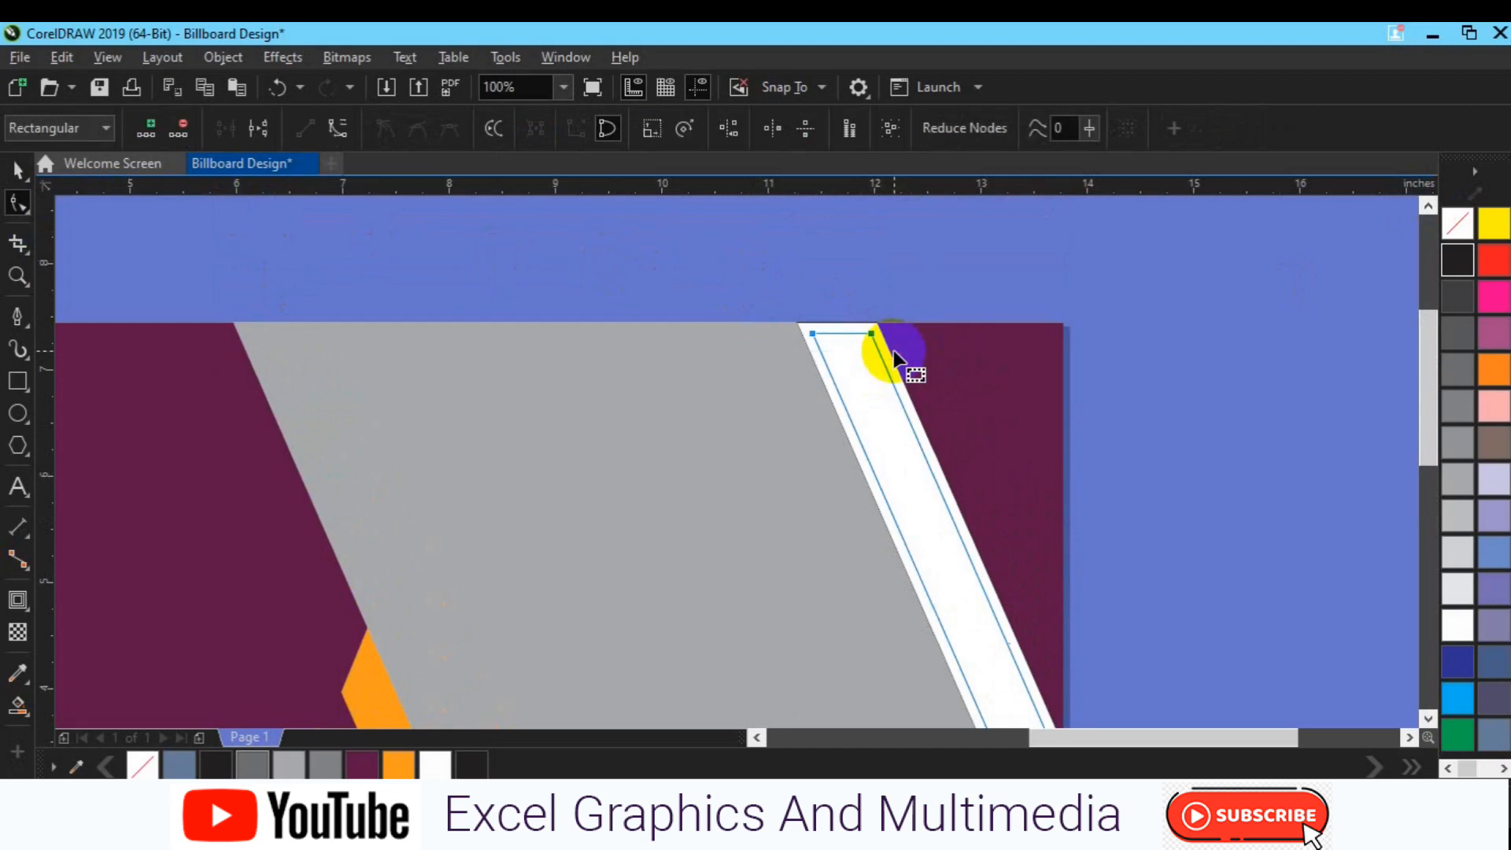
key("Up")
key("Up")
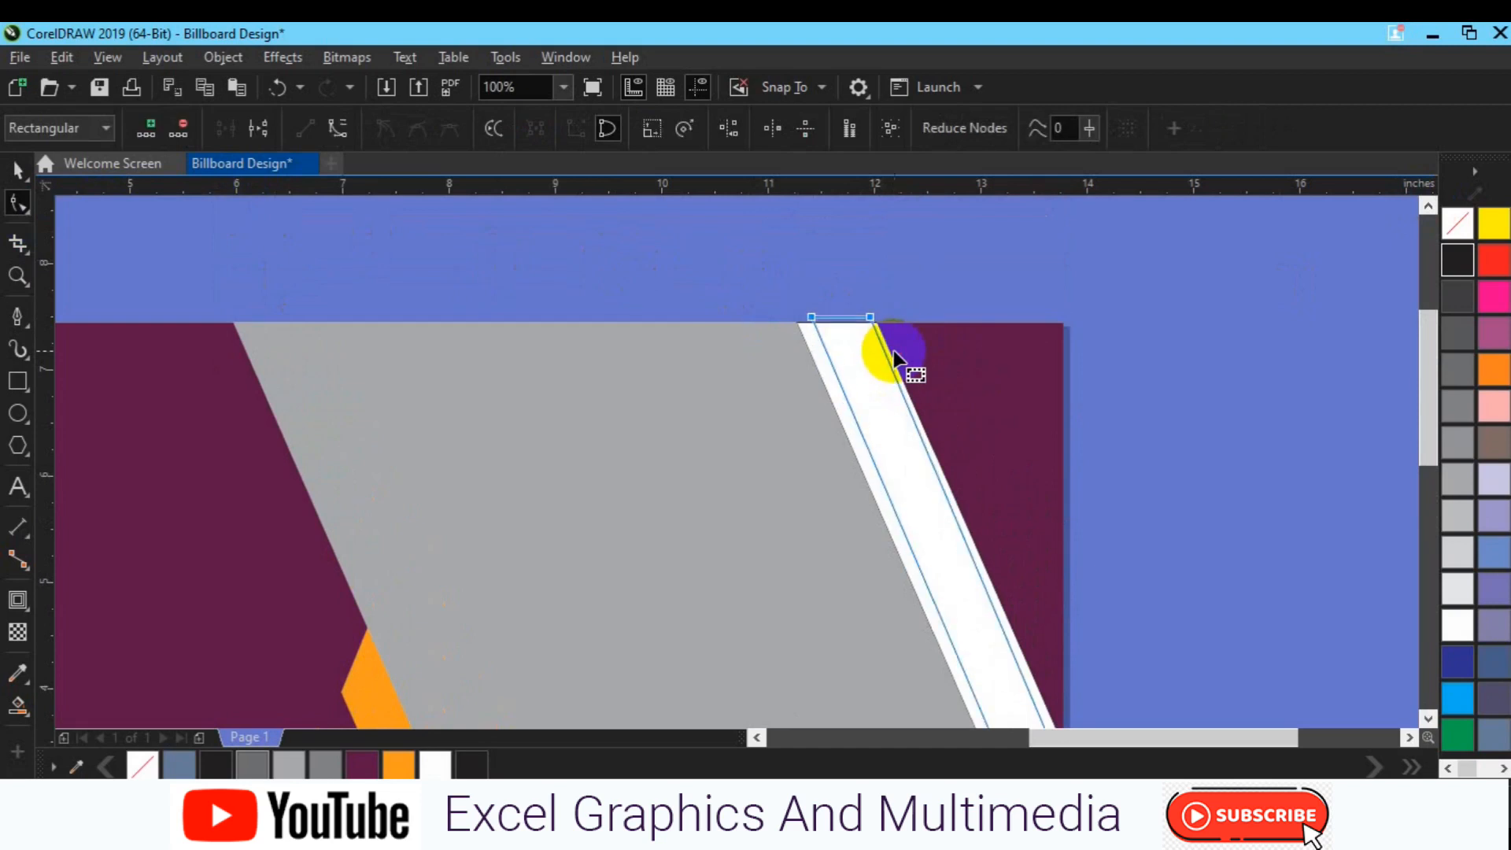
key("Left")
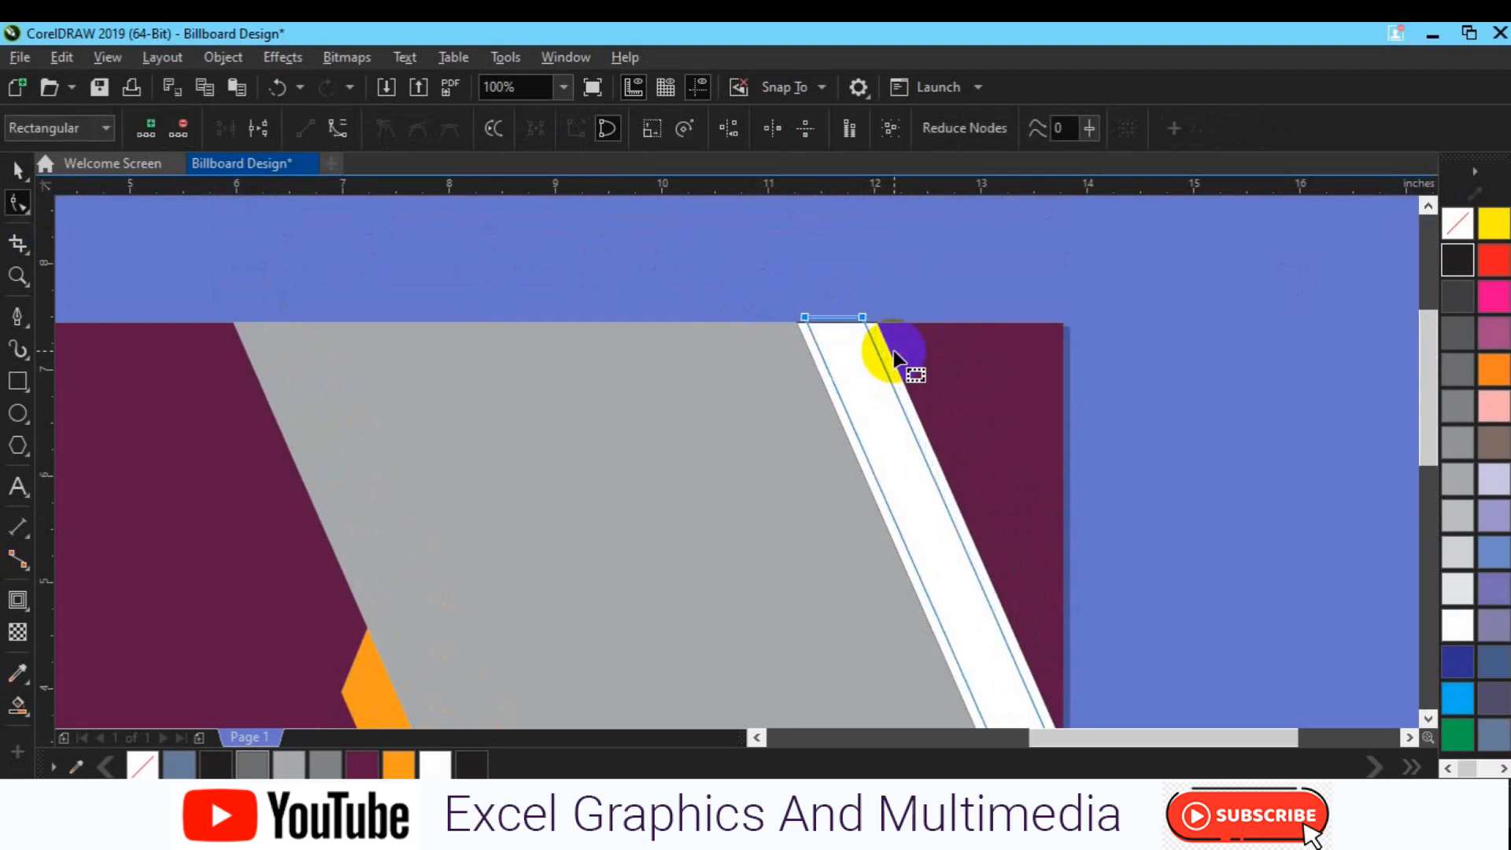
Step: Move the inner contour's two lower nodes right past the page edge and down, keeping its slanted sides parallel to the strip
left_click_drag(1427, 437, 1428, 521)
left_click_drag(1024, 619, 1024, 619)
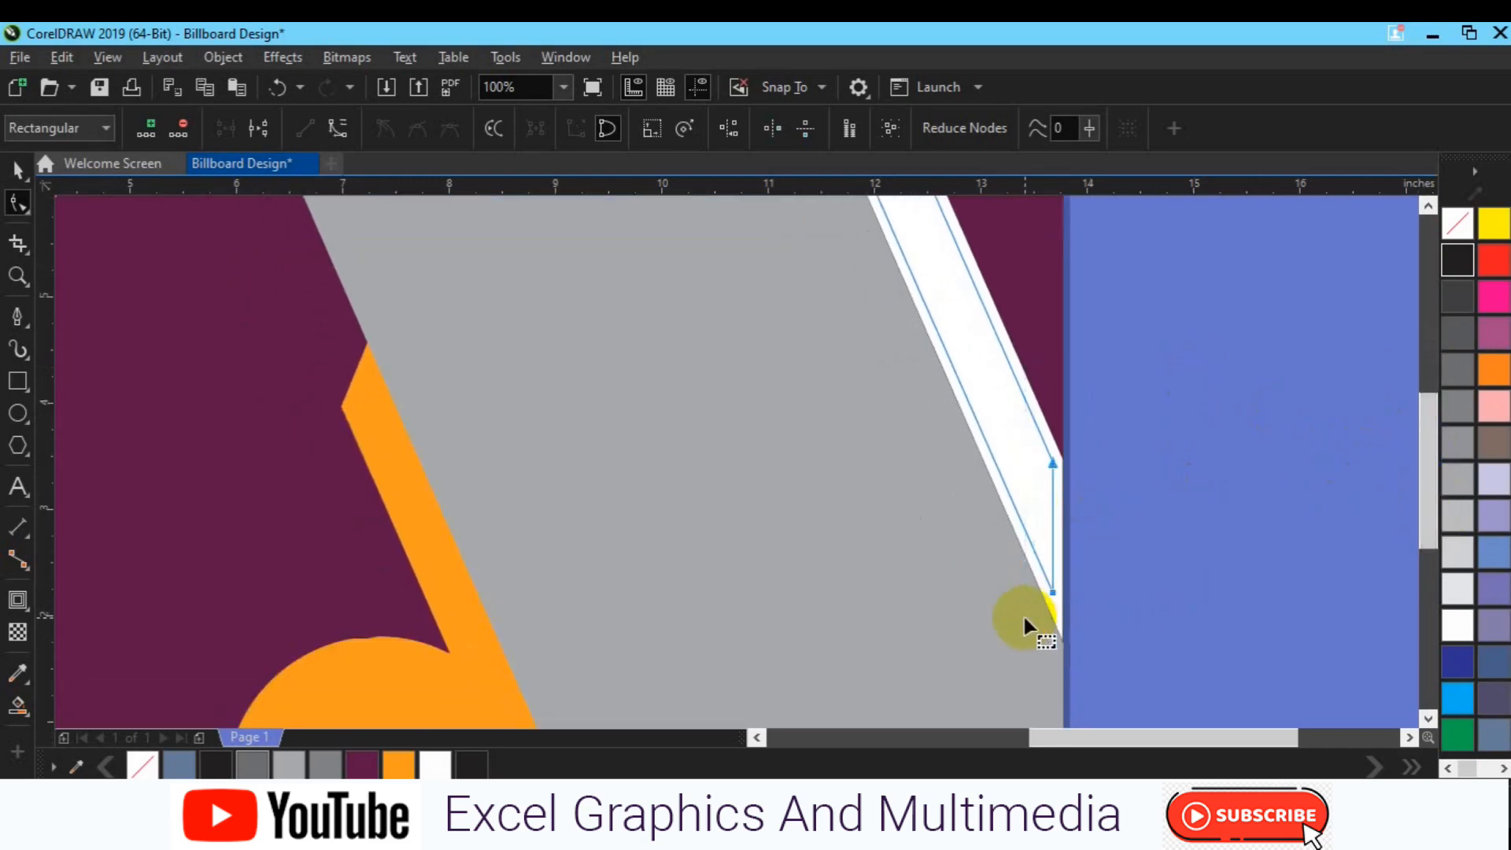
key("Right")
key("Down")
key("Down")
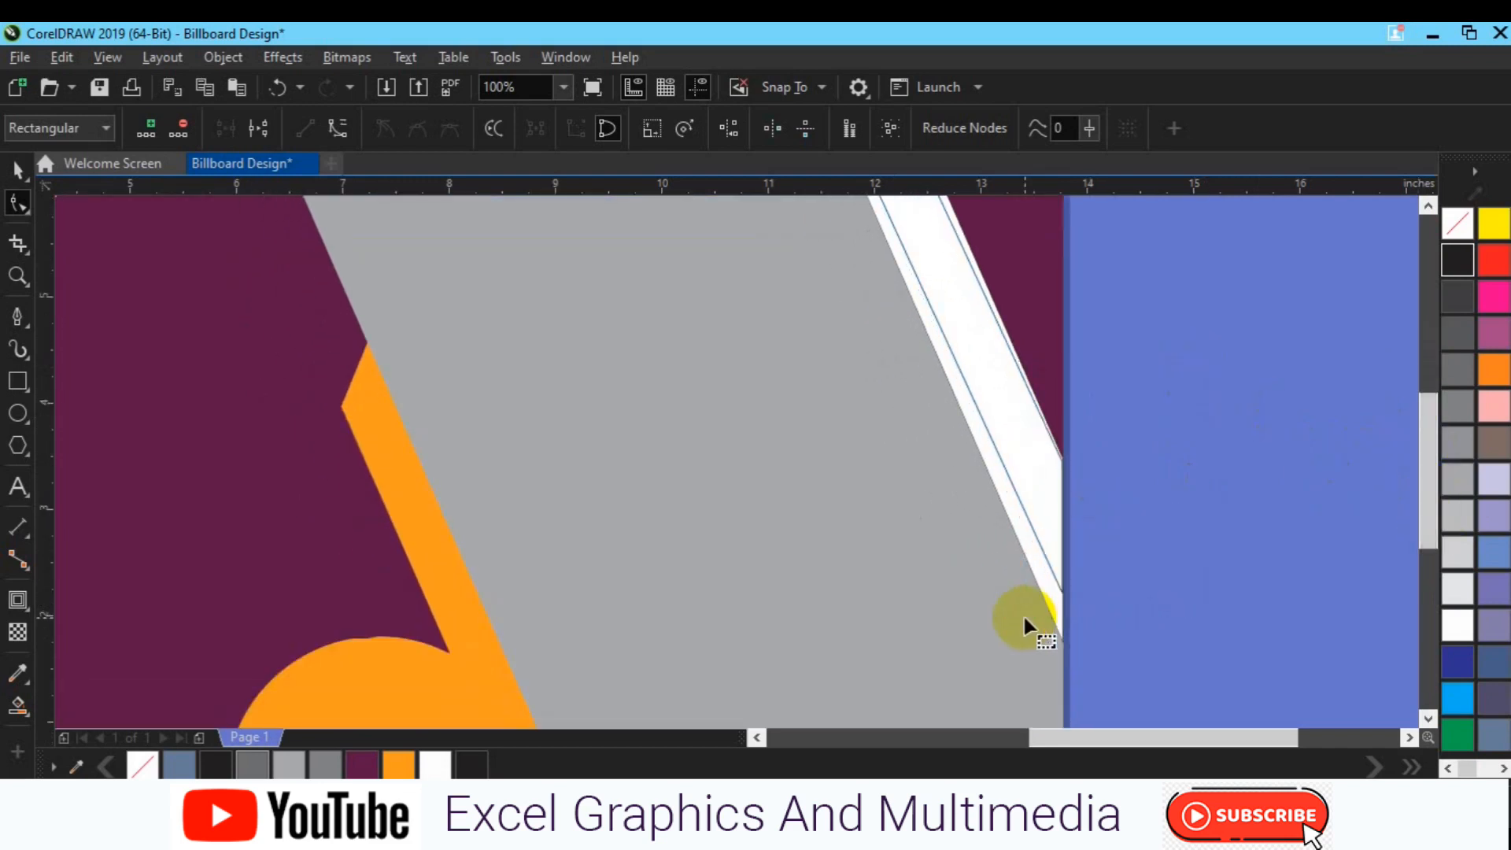
key("Down")
key("Down")
key("Down")
key("Down")
key("Down")
key("Down")
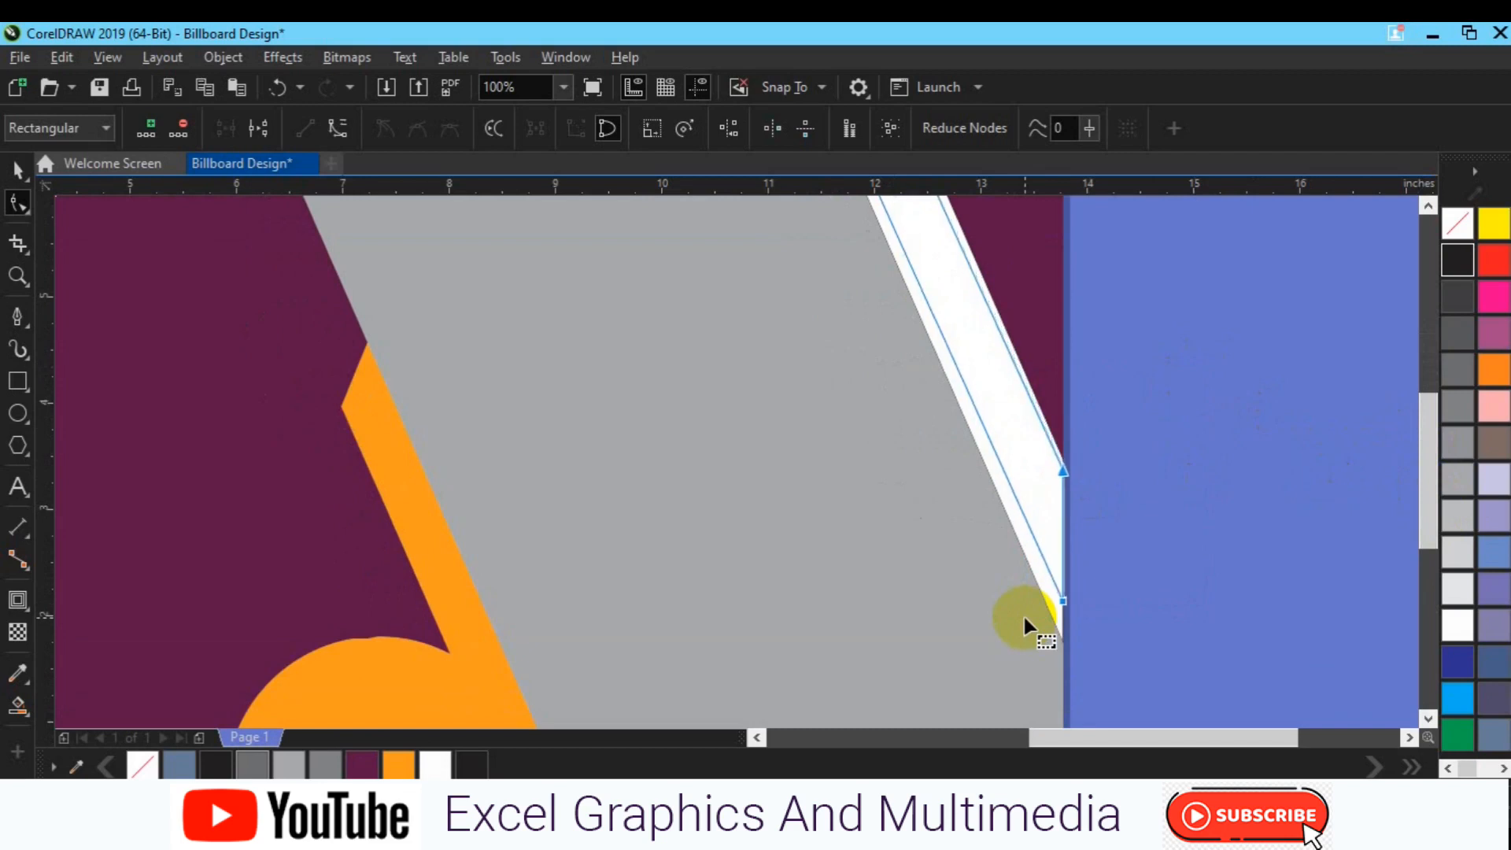
key("Right")
key("Right")
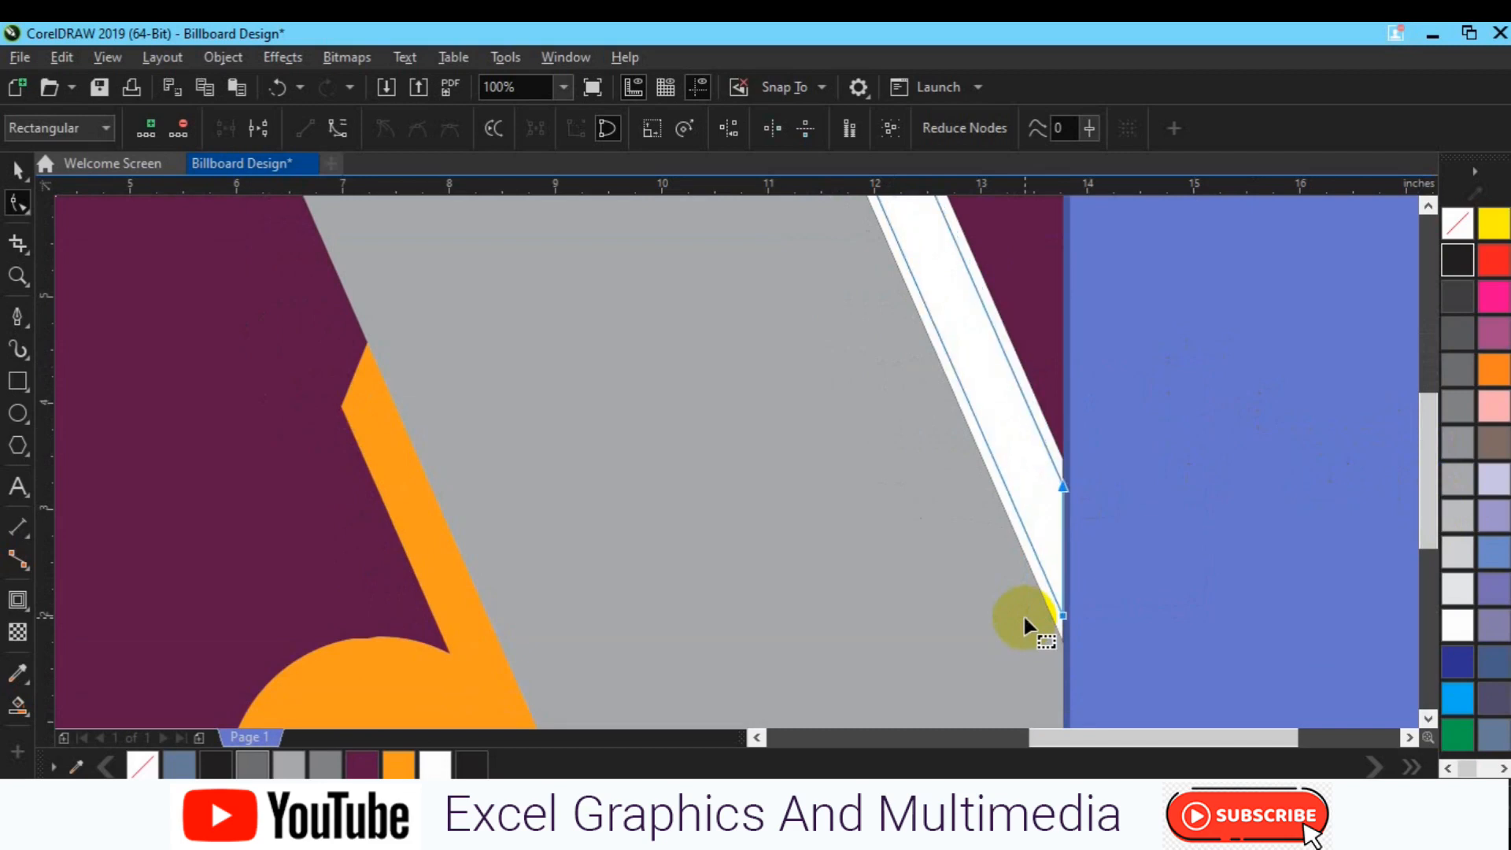
key("Down")
key("Down")
key("Down")
key("Down")
key("Right")
key("Down")
key("Down")
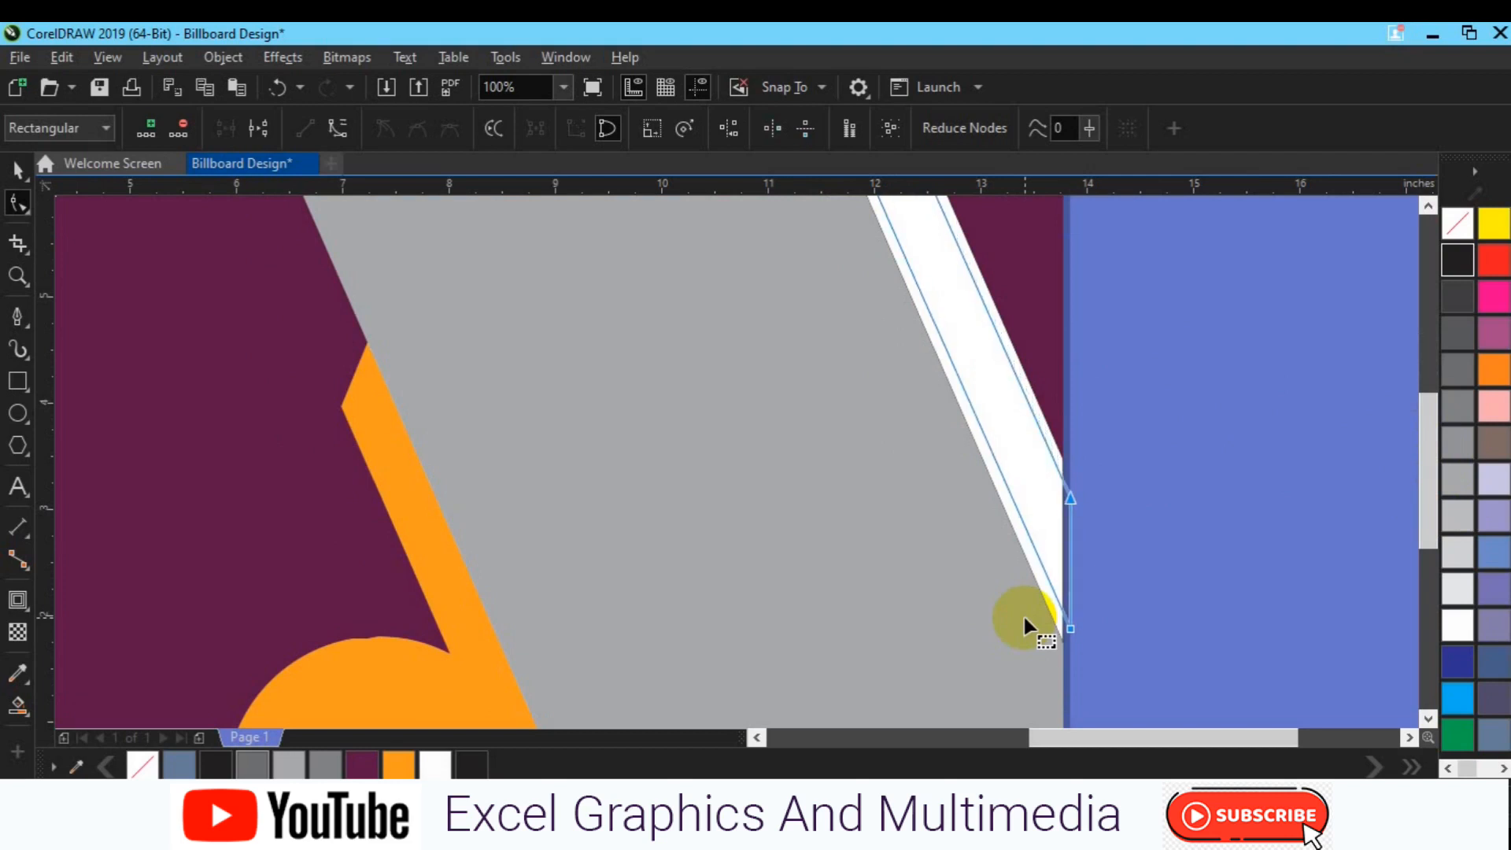
key("space")
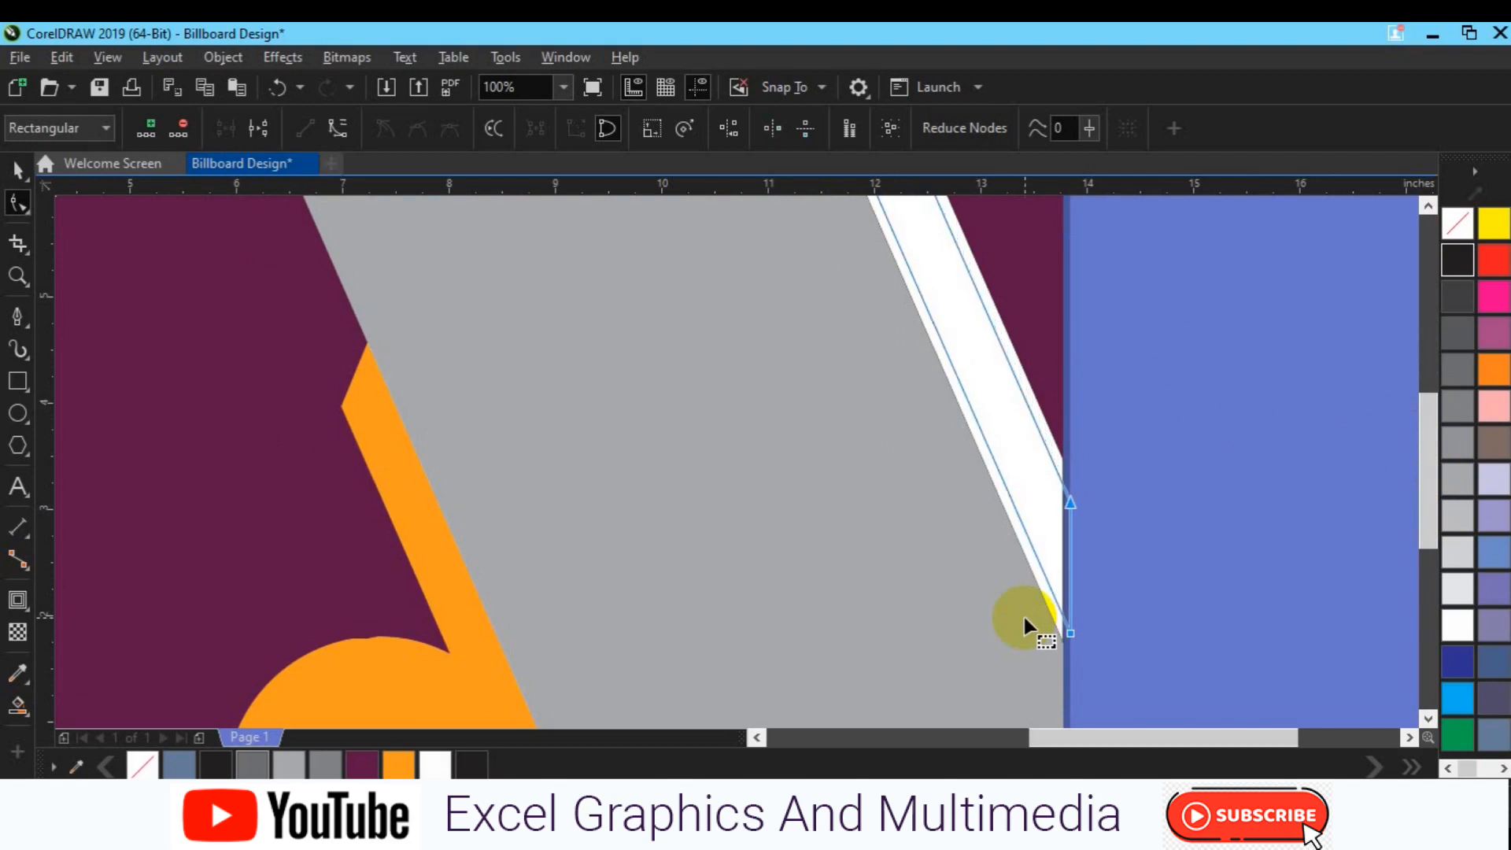
left_click(1028, 564, "shift")
left_click(1121, 543)
left_click_drag(1063, 465, 1068, 534)
left_click(1070, 533, "shift")
key("ctrl+shift+z")
key("b")
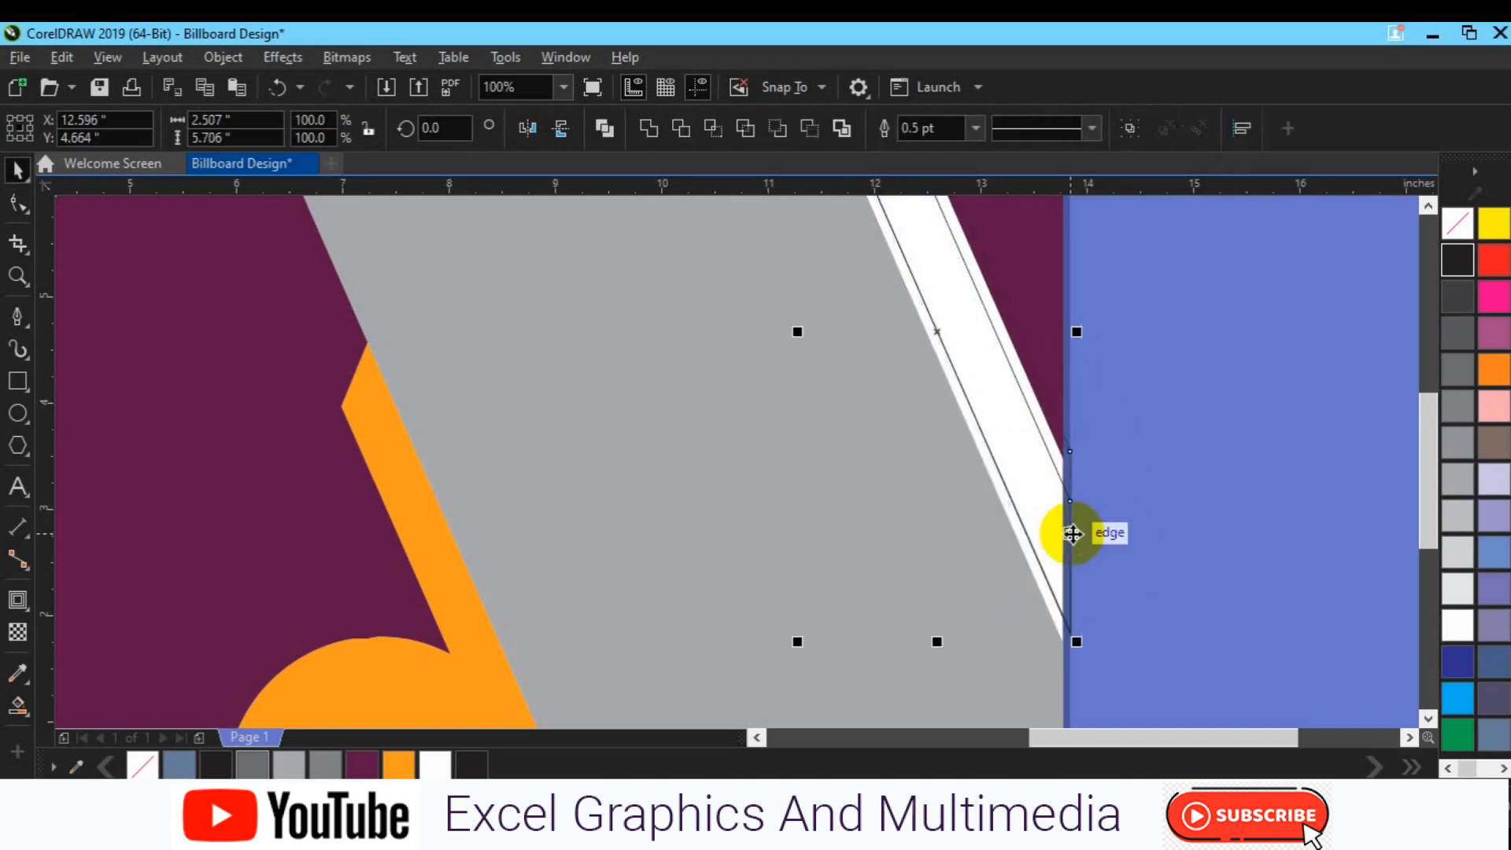
key("ctrl+z")
key("ctrl+z")
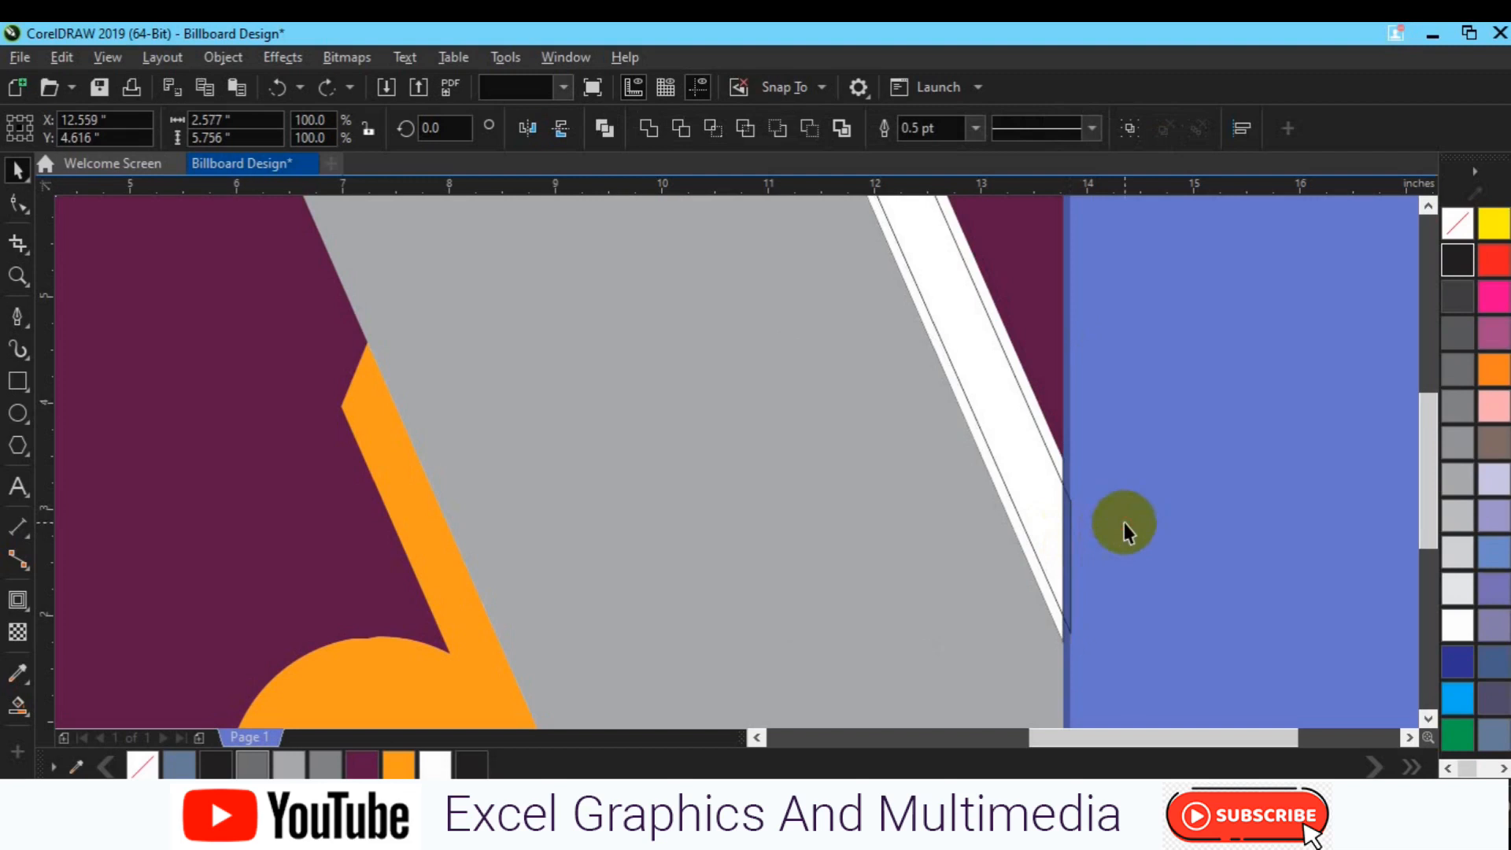
key("Escape")
Step: Try a blue-grey Smart Fill inside the right-hand strip's inner contour and undo it
scroll(554, 390, "down", 1)
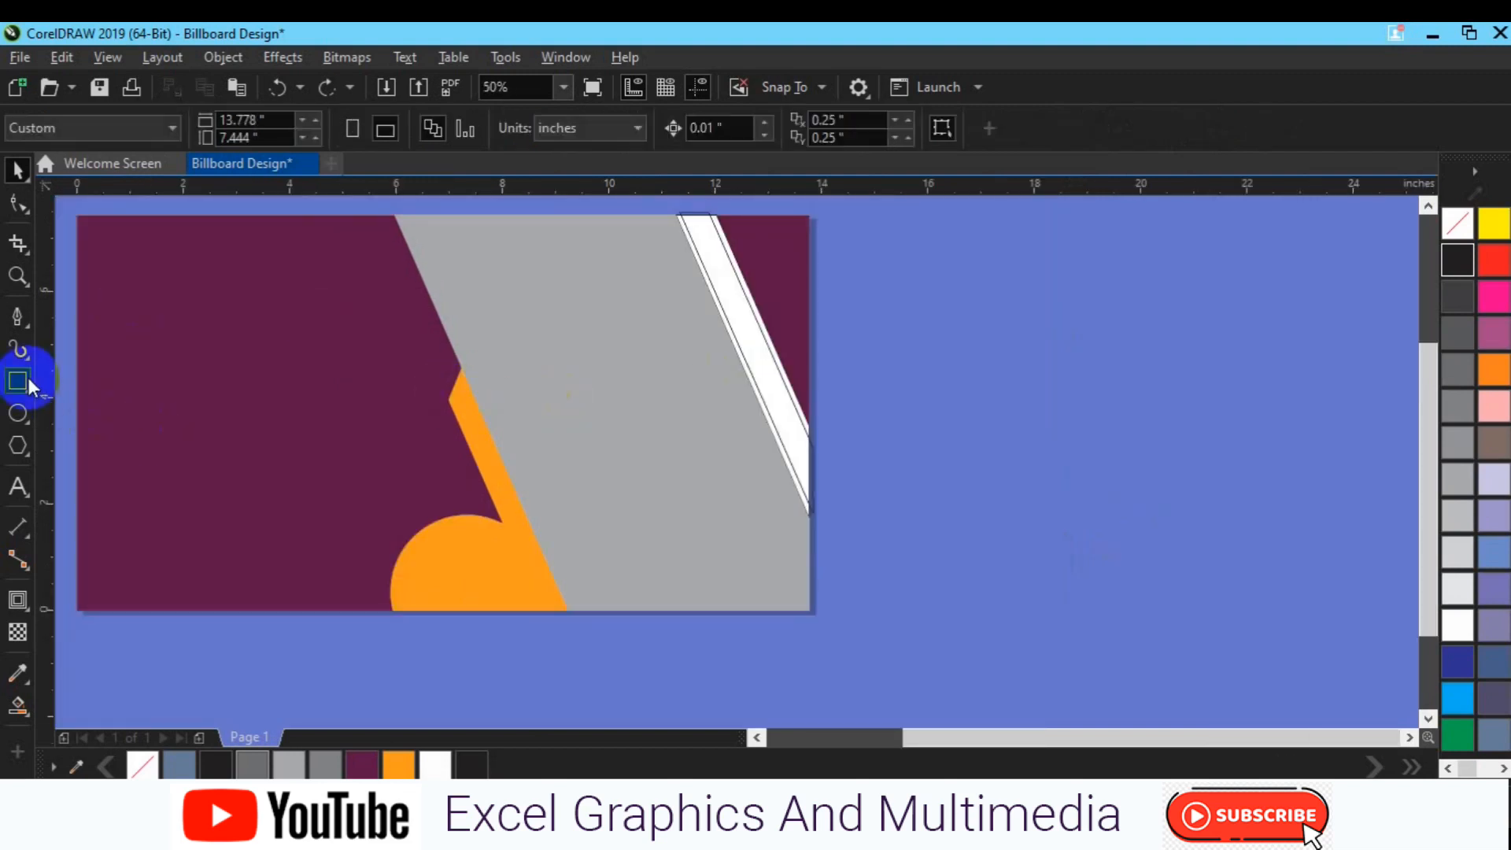
left_click(31, 712)
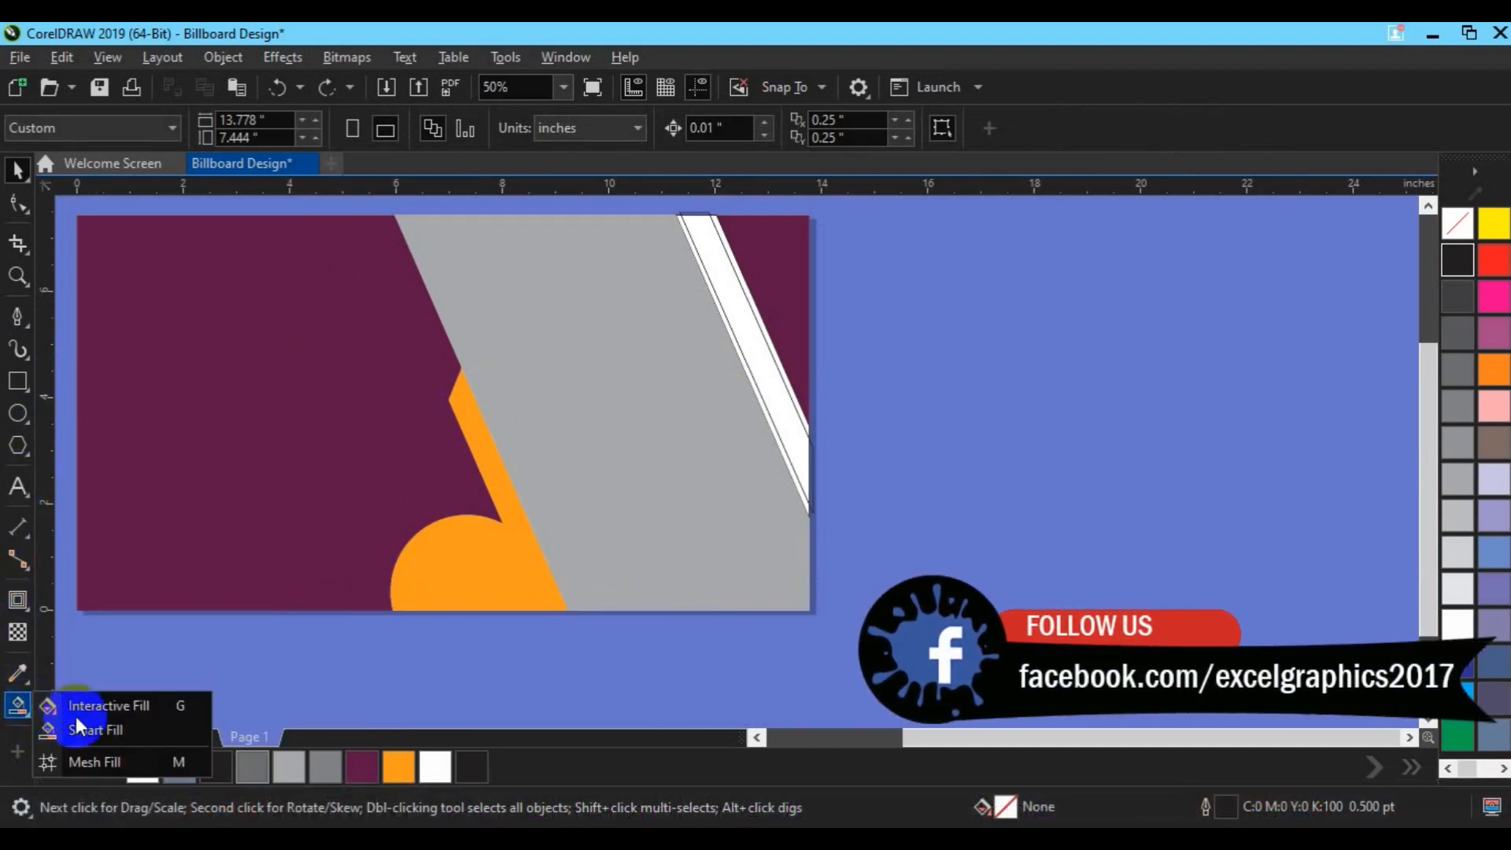
left_click(111, 733)
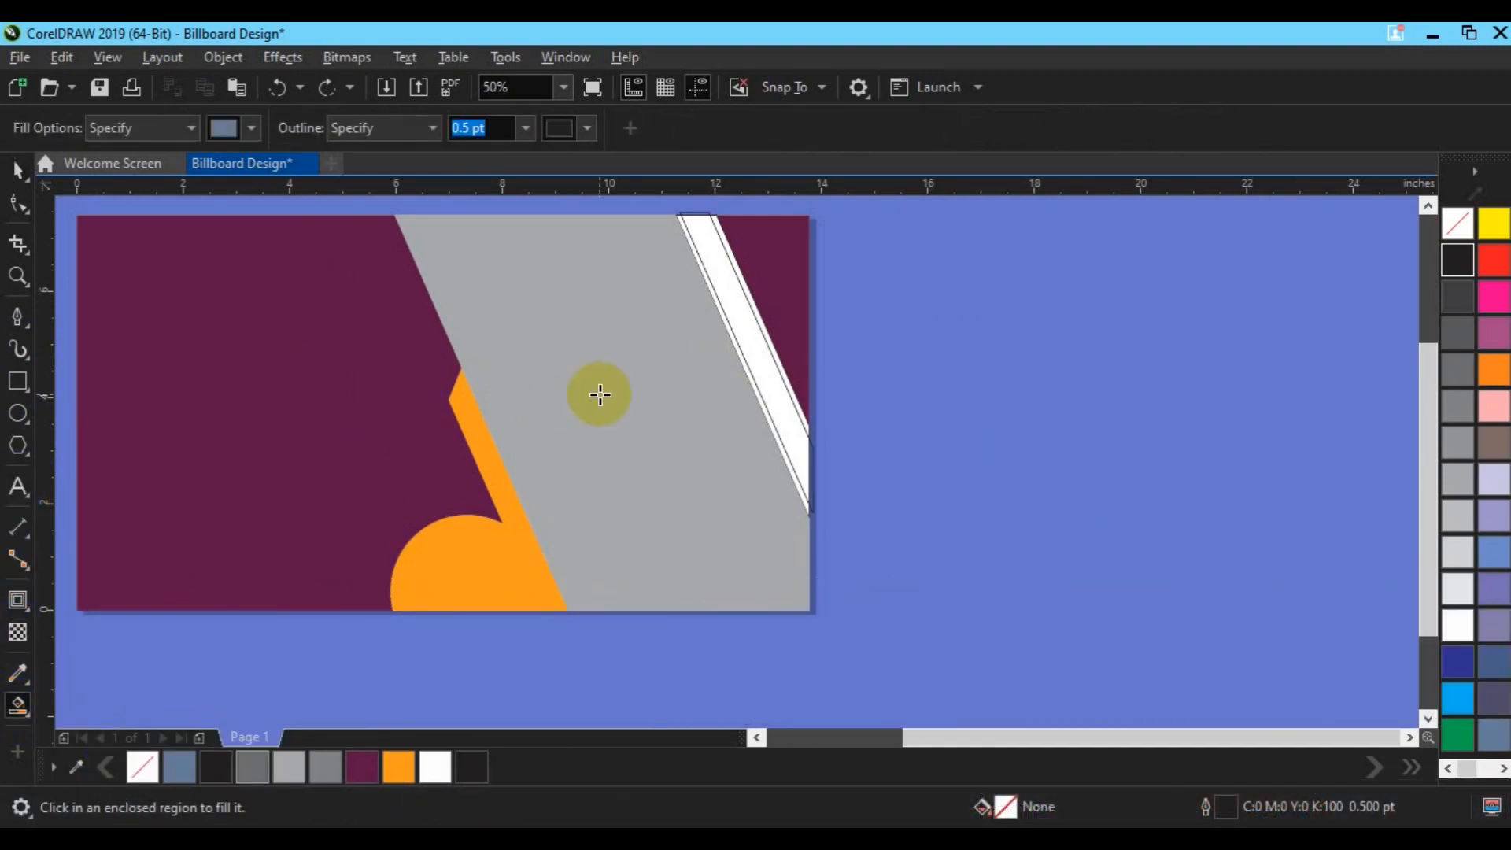
left_click(751, 340)
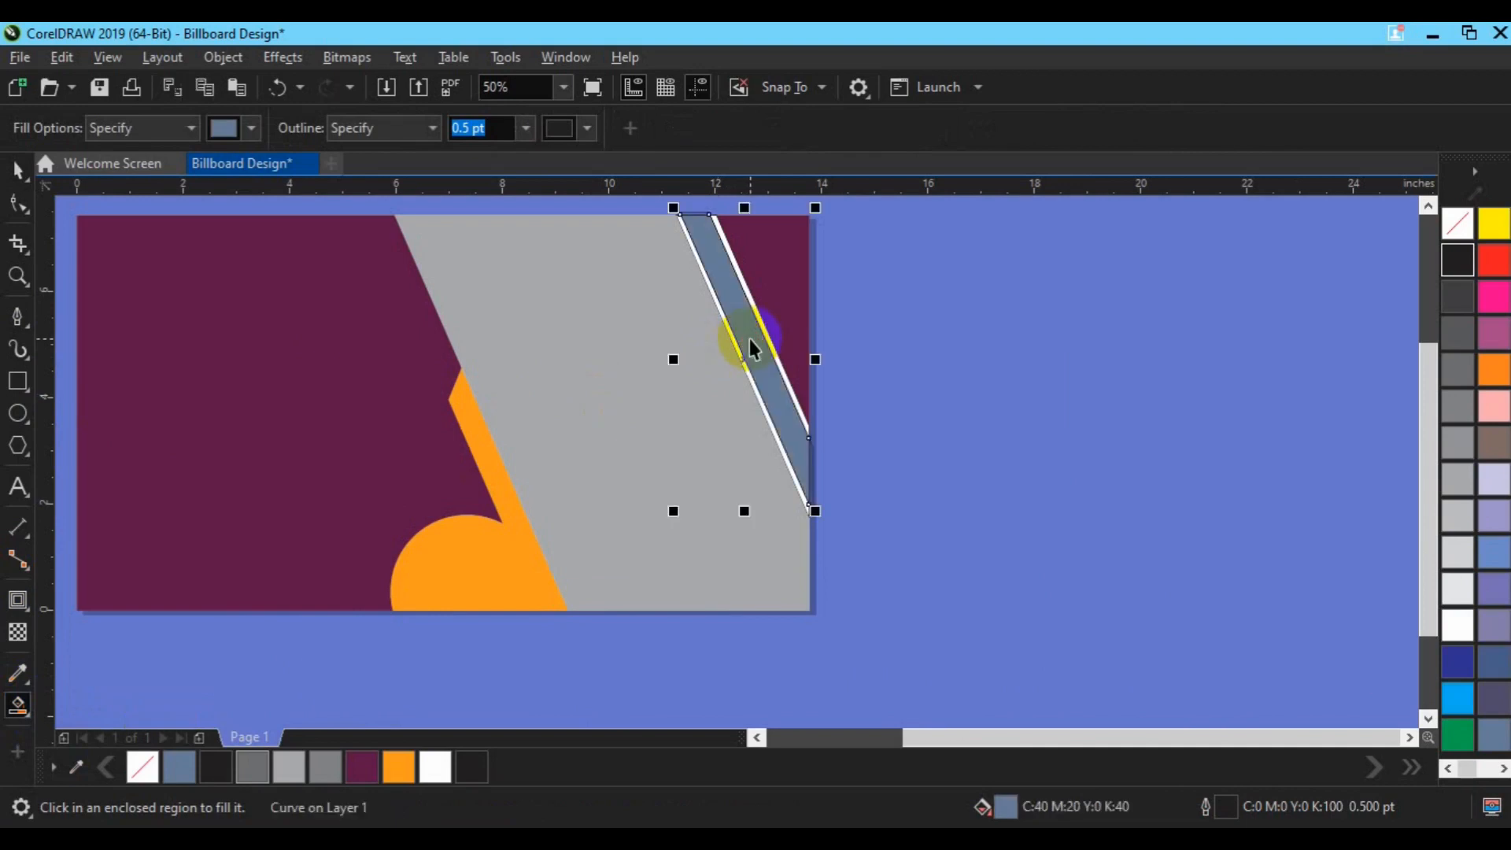
key("space")
key("ctrl+z")
Step: Nudge the inner contour slightly right and apply a blue-grey Smart Fill to the inner band of the right-hand strip
left_click(751, 339)
key("Right")
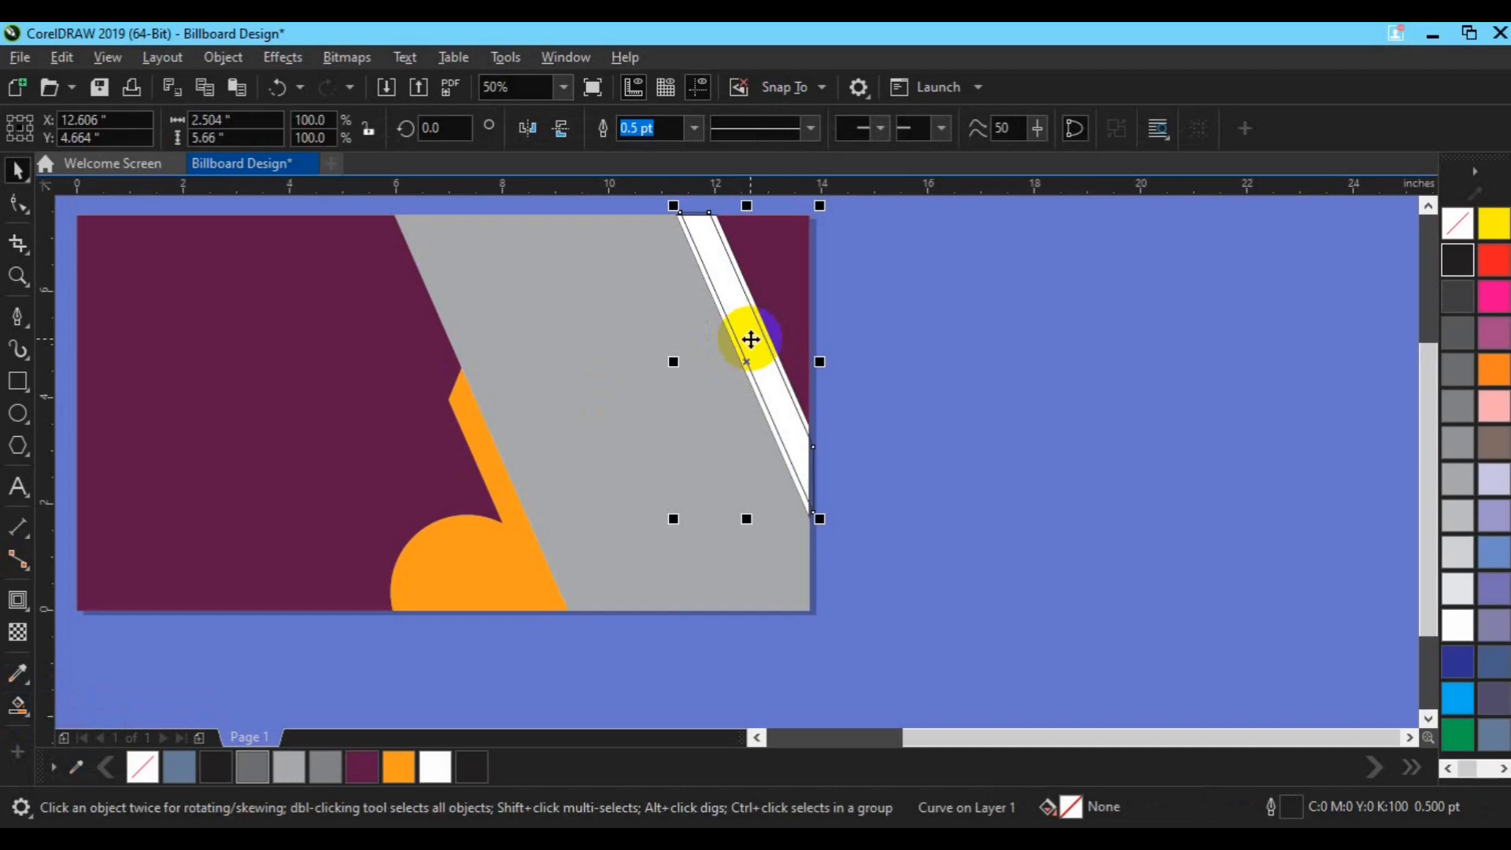
left_click(19, 705)
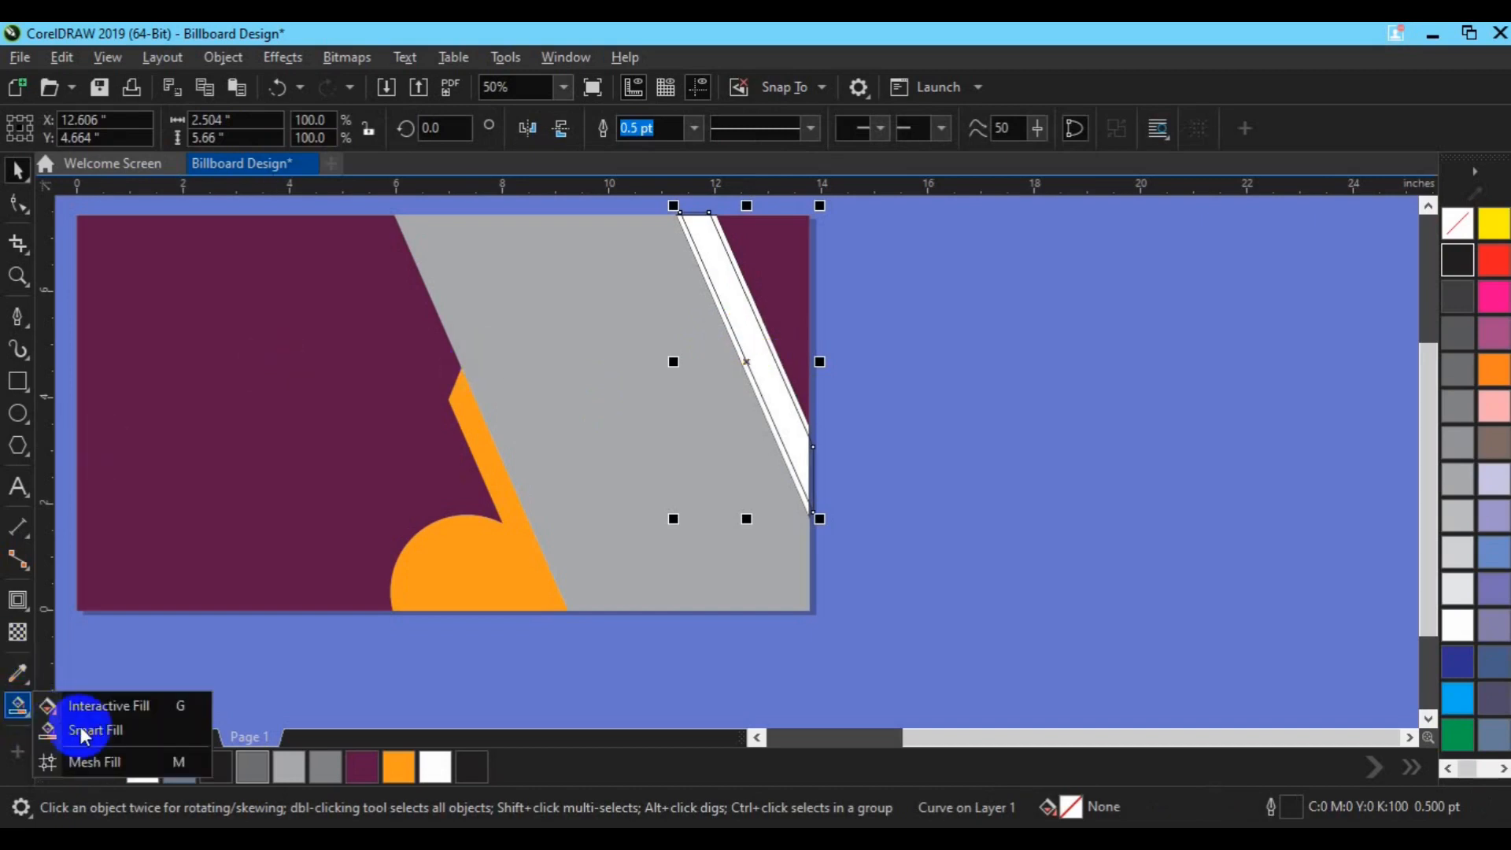
left_click(91, 732)
left_click(774, 388)
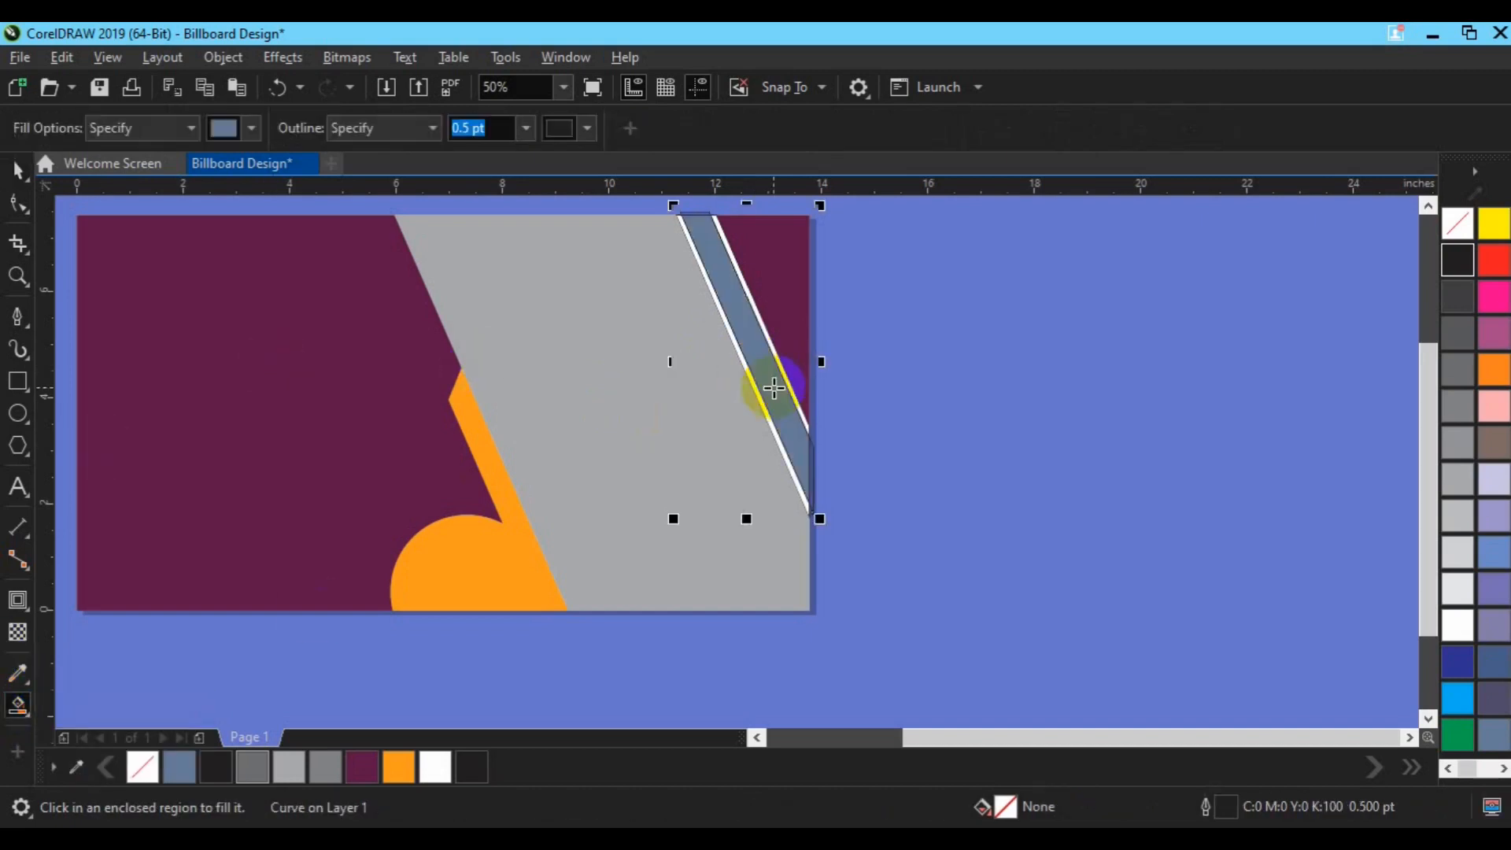
Step: Delete the leftover inner contour beyond the page edge and remove the outlines from the right-hand strip objects
key("space")
left_click(858, 394)
left_click(817, 476)
key("Delete")
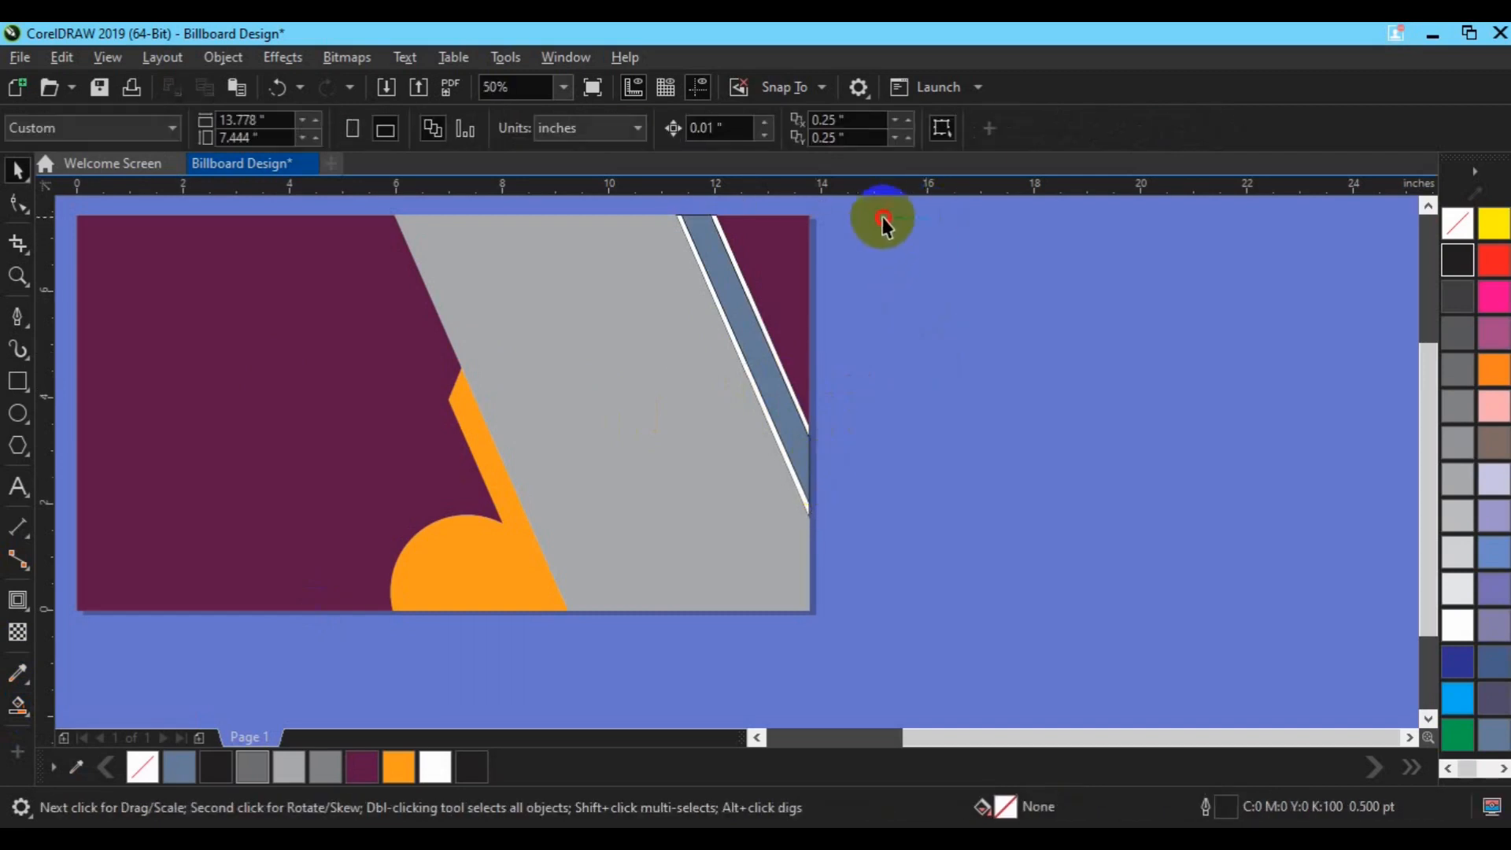
left_click_drag(613, 210, 971, 588)
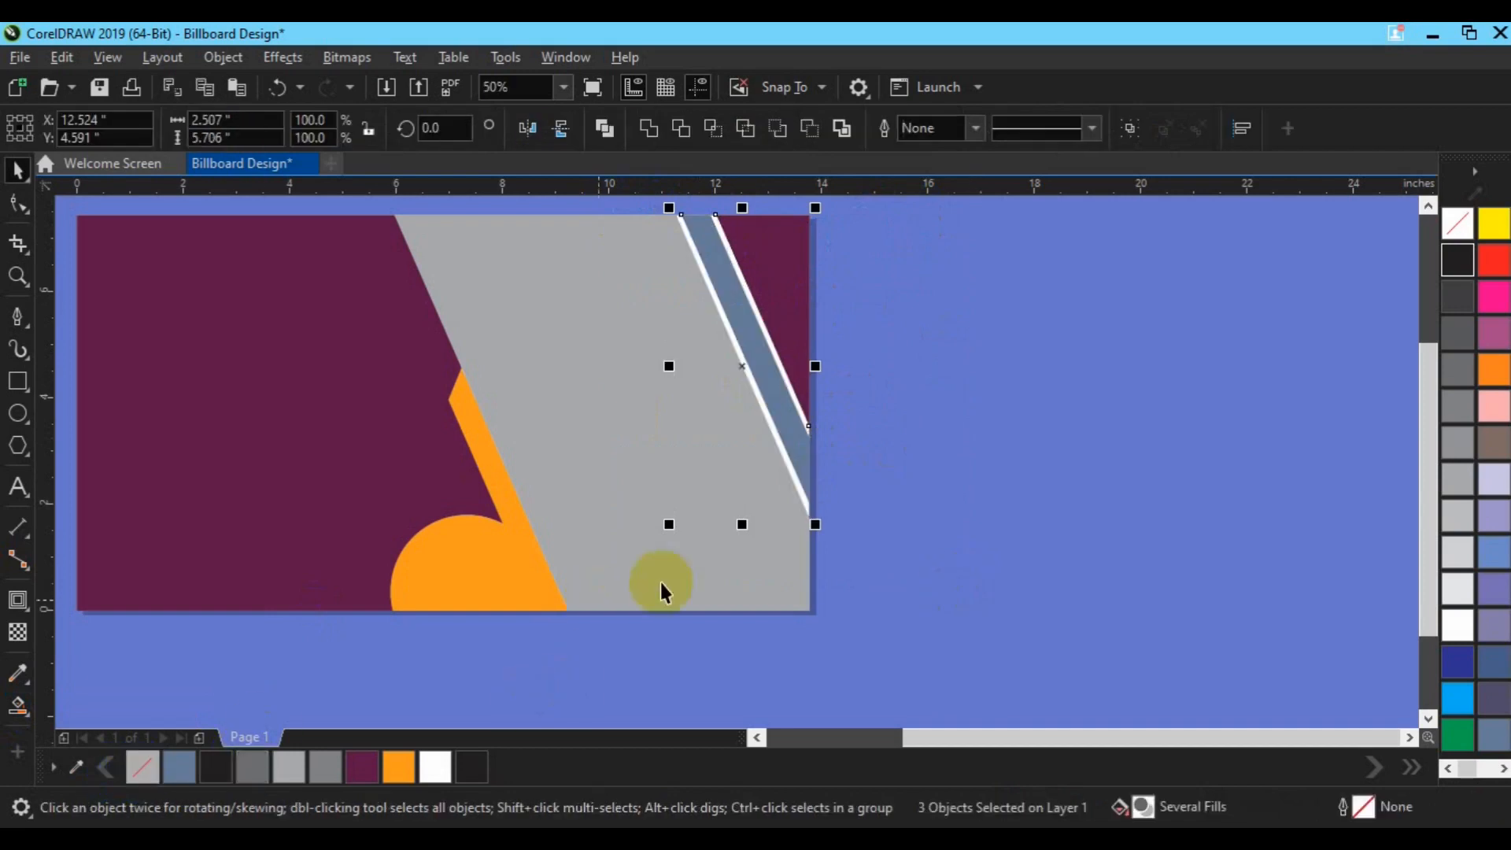
left_click(874, 689)
Step: Remove the grey fill from the large slanted panel and give the panel a 0.5 pt black outline
left_click(758, 738)
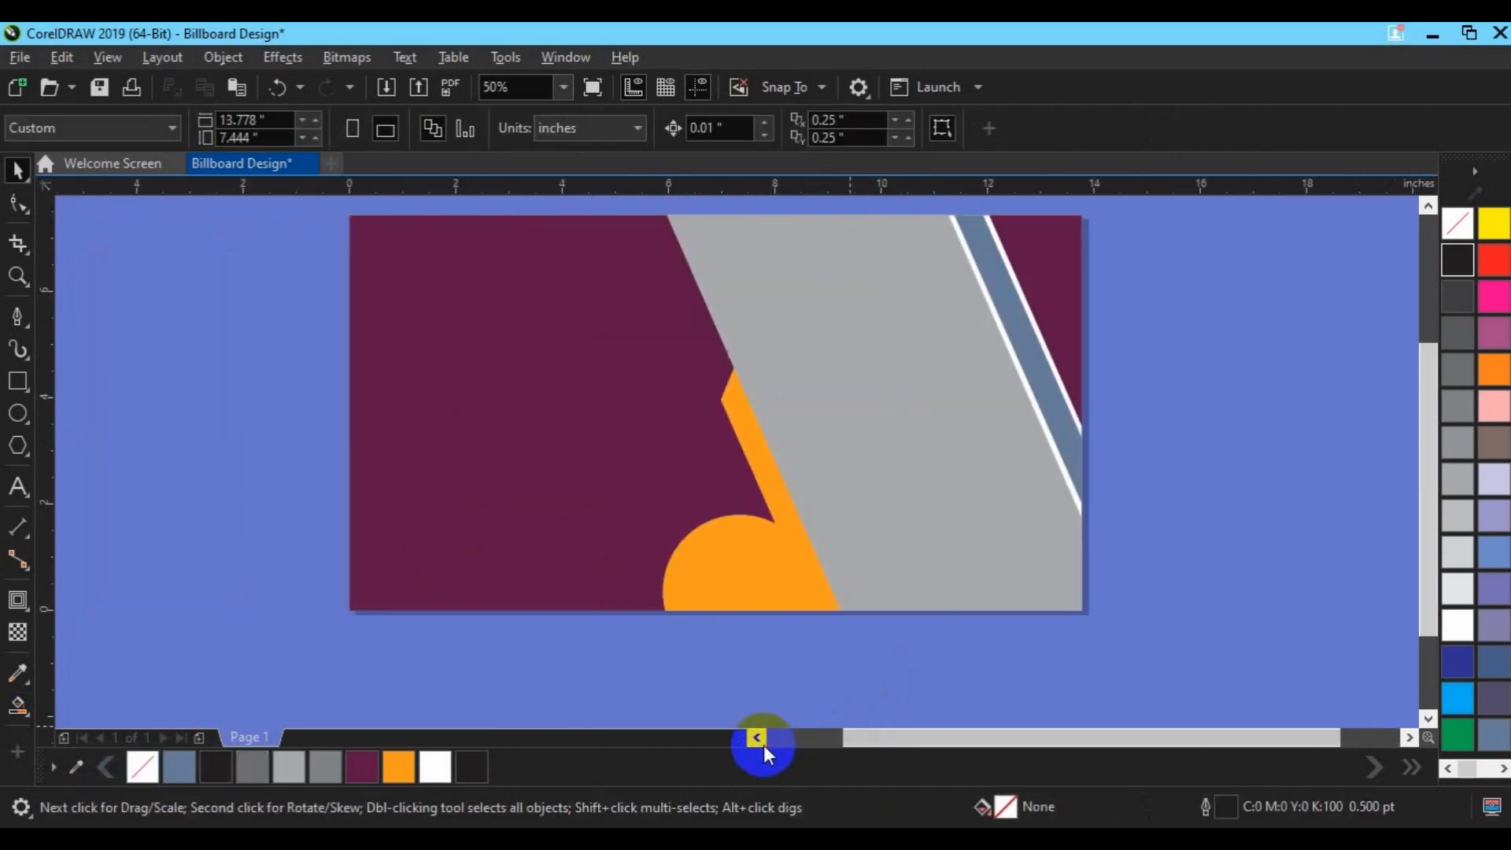
left_click(929, 480)
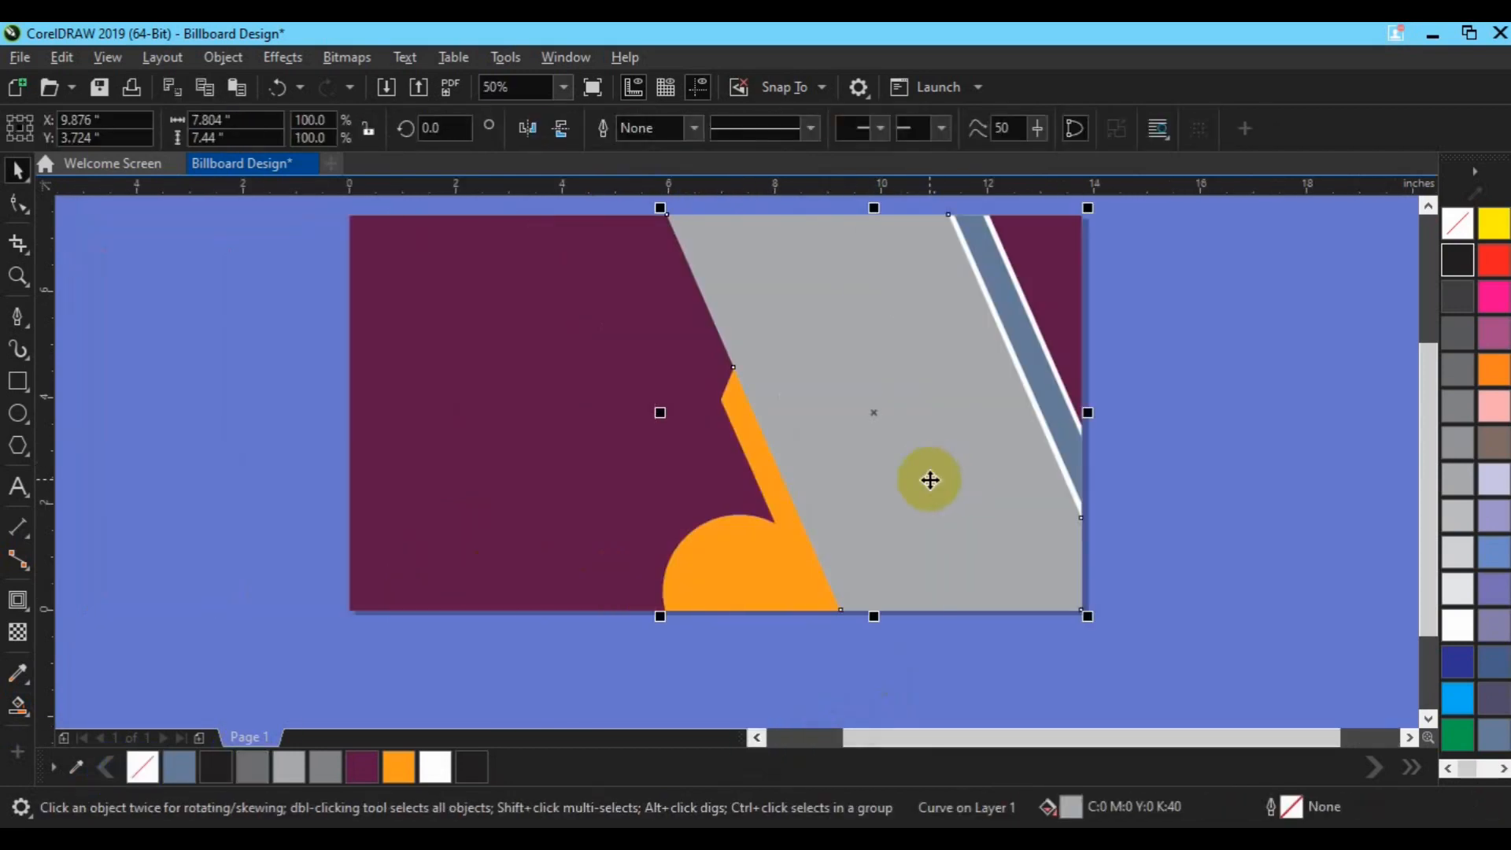
left_click(1460, 232)
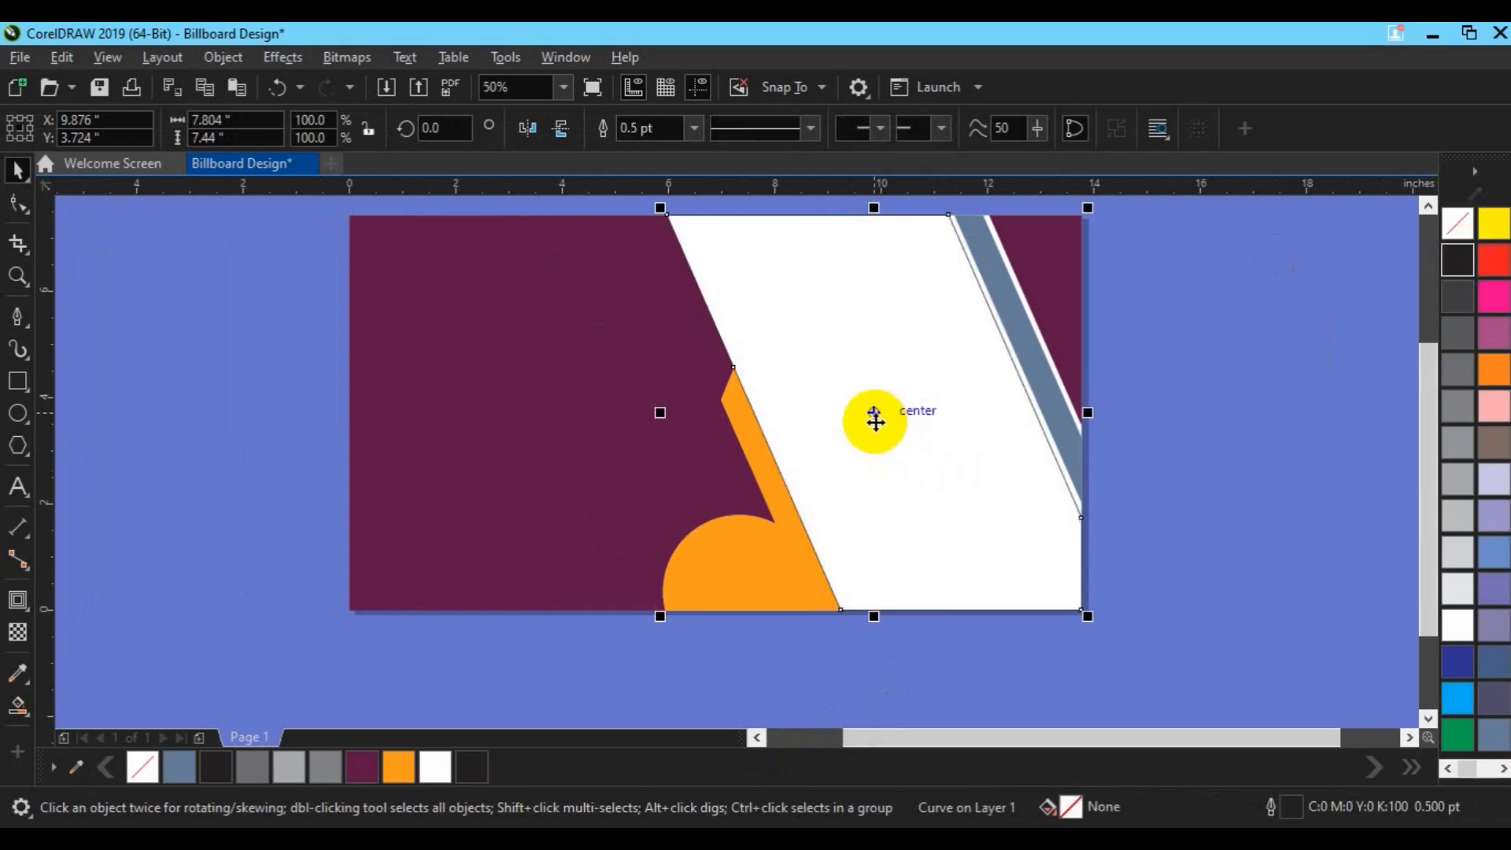
Step: Duplicate the unfilled slanted panel and offset the copy slightly to the left, with its centre at X 9.789 inches
left_click_drag(876, 423, 863, 419)
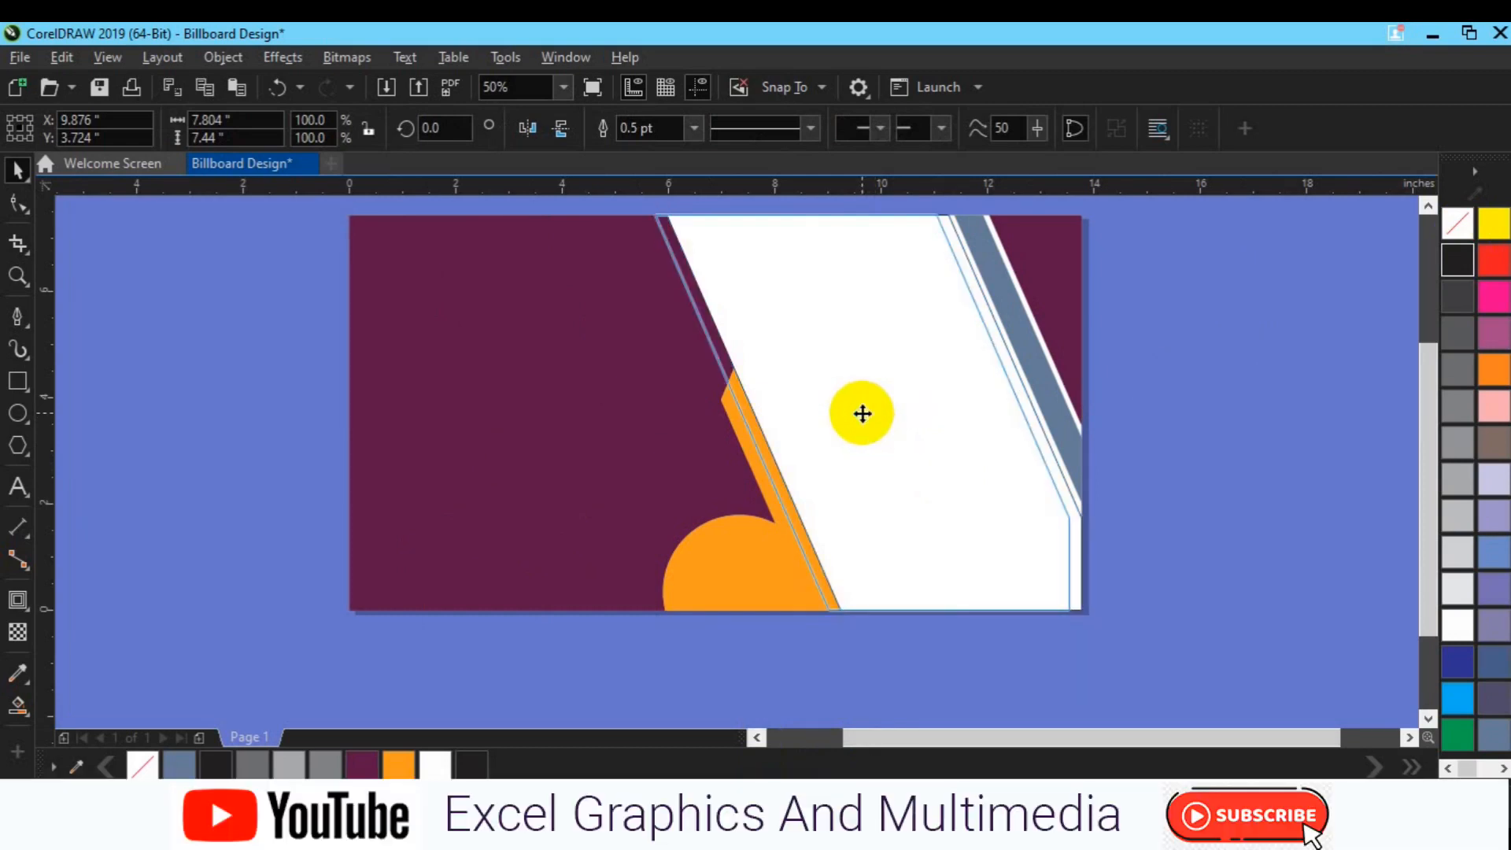
right_click(863, 414)
right_click(906, 457)
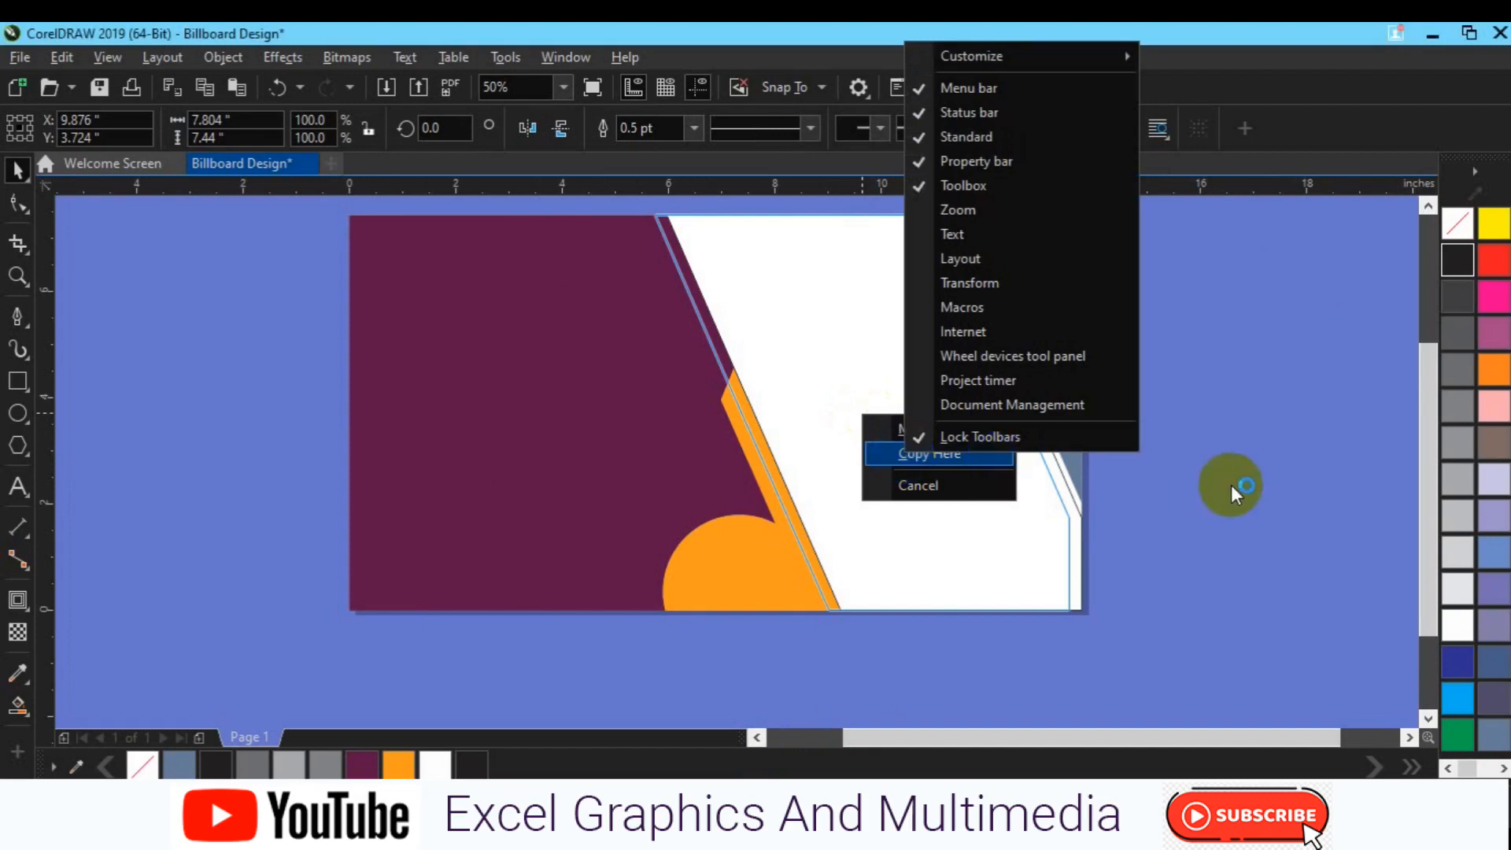
left_click(1231, 485)
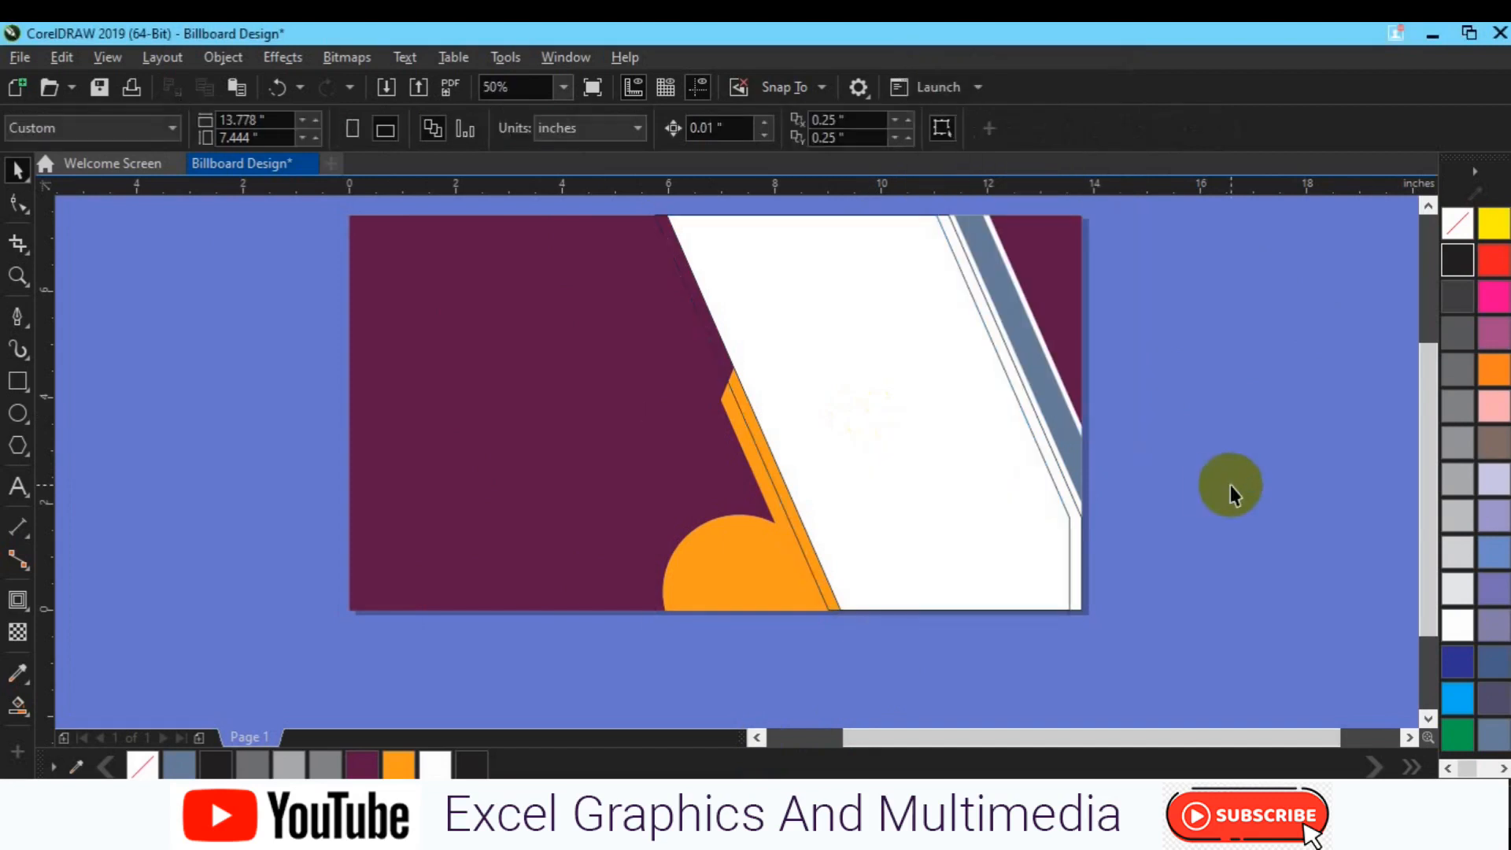
left_click(1049, 524)
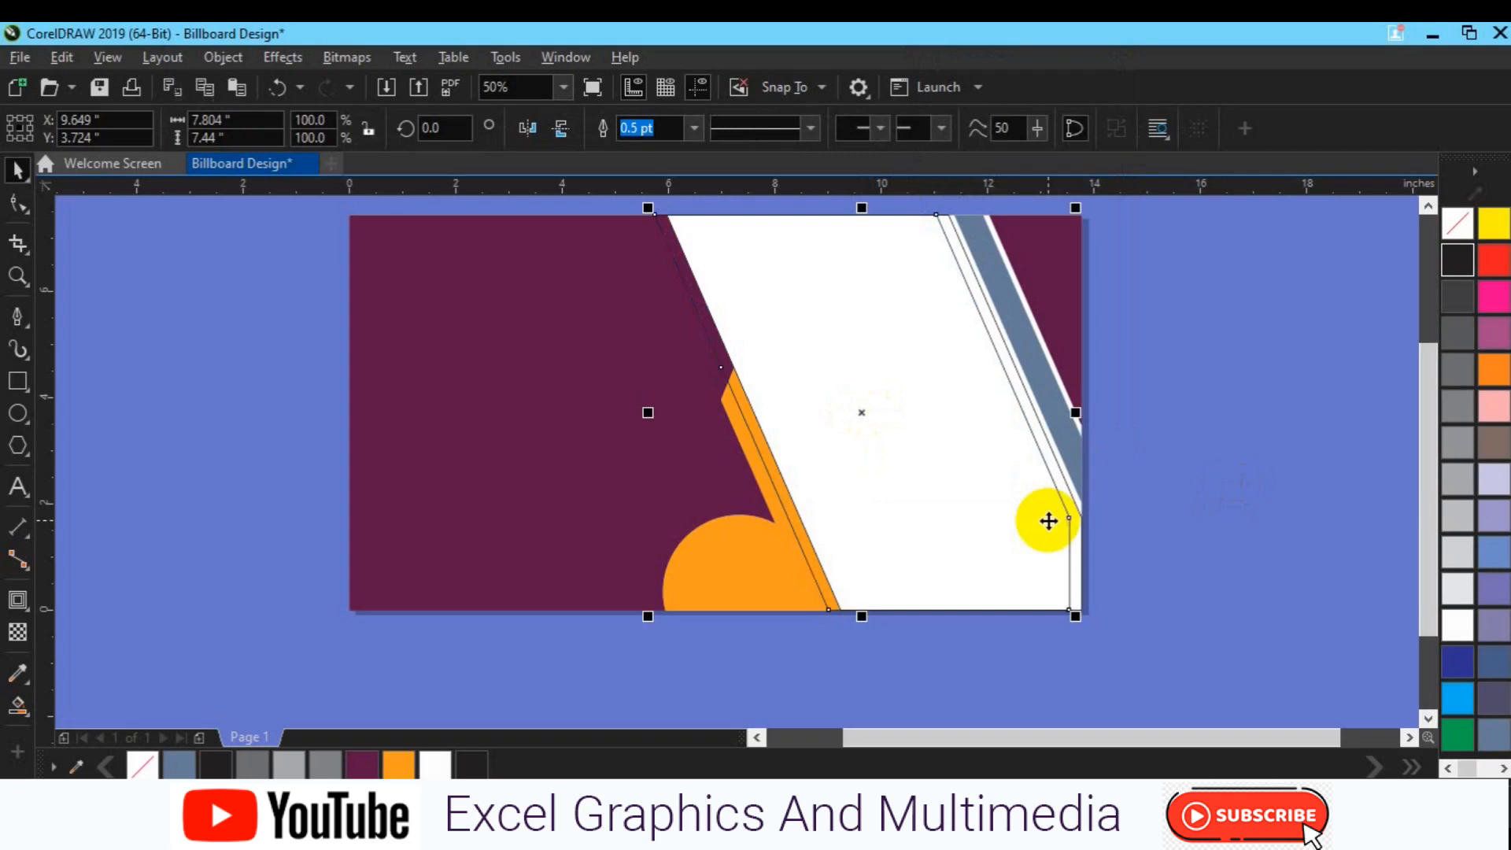
key("Right")
key("Right")
key("Right")
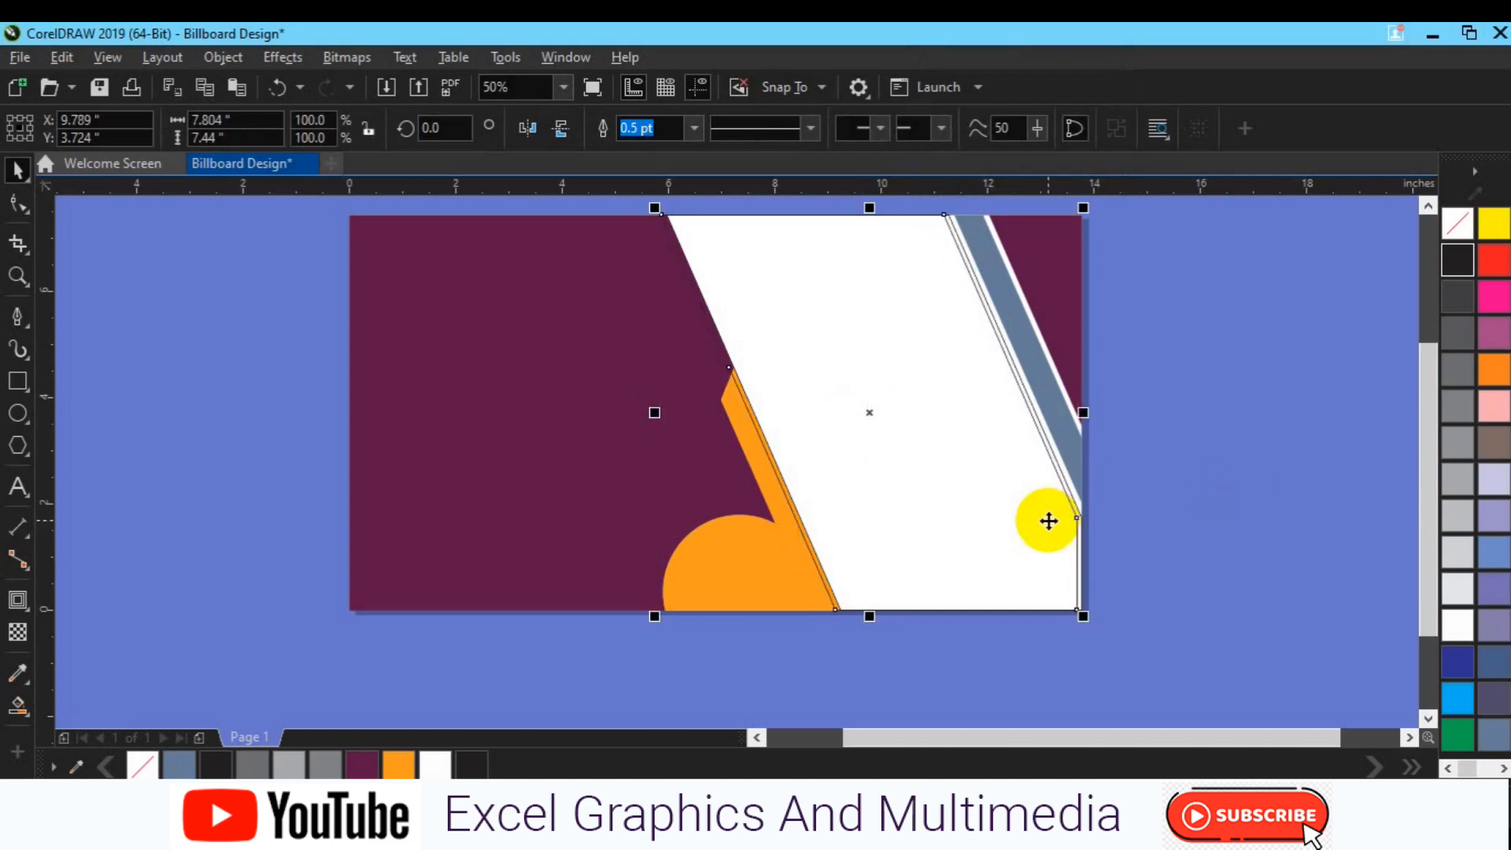
Step: Smart Fill both segments of the narrow gap along the large slanted panel's left edge with blue-grey
scroll(756, 520, "up", 1)
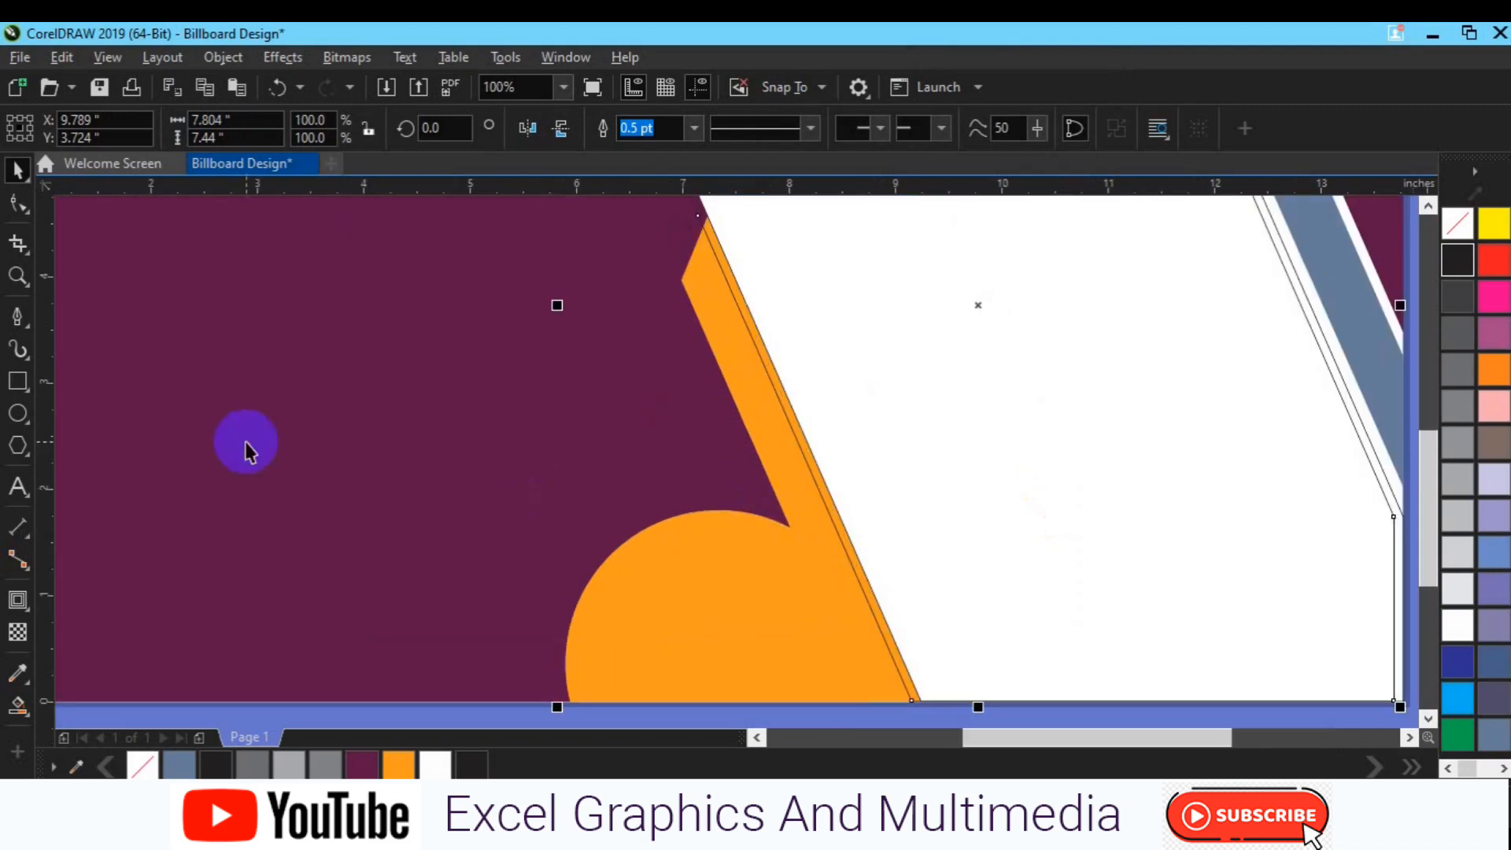
left_click(22, 715)
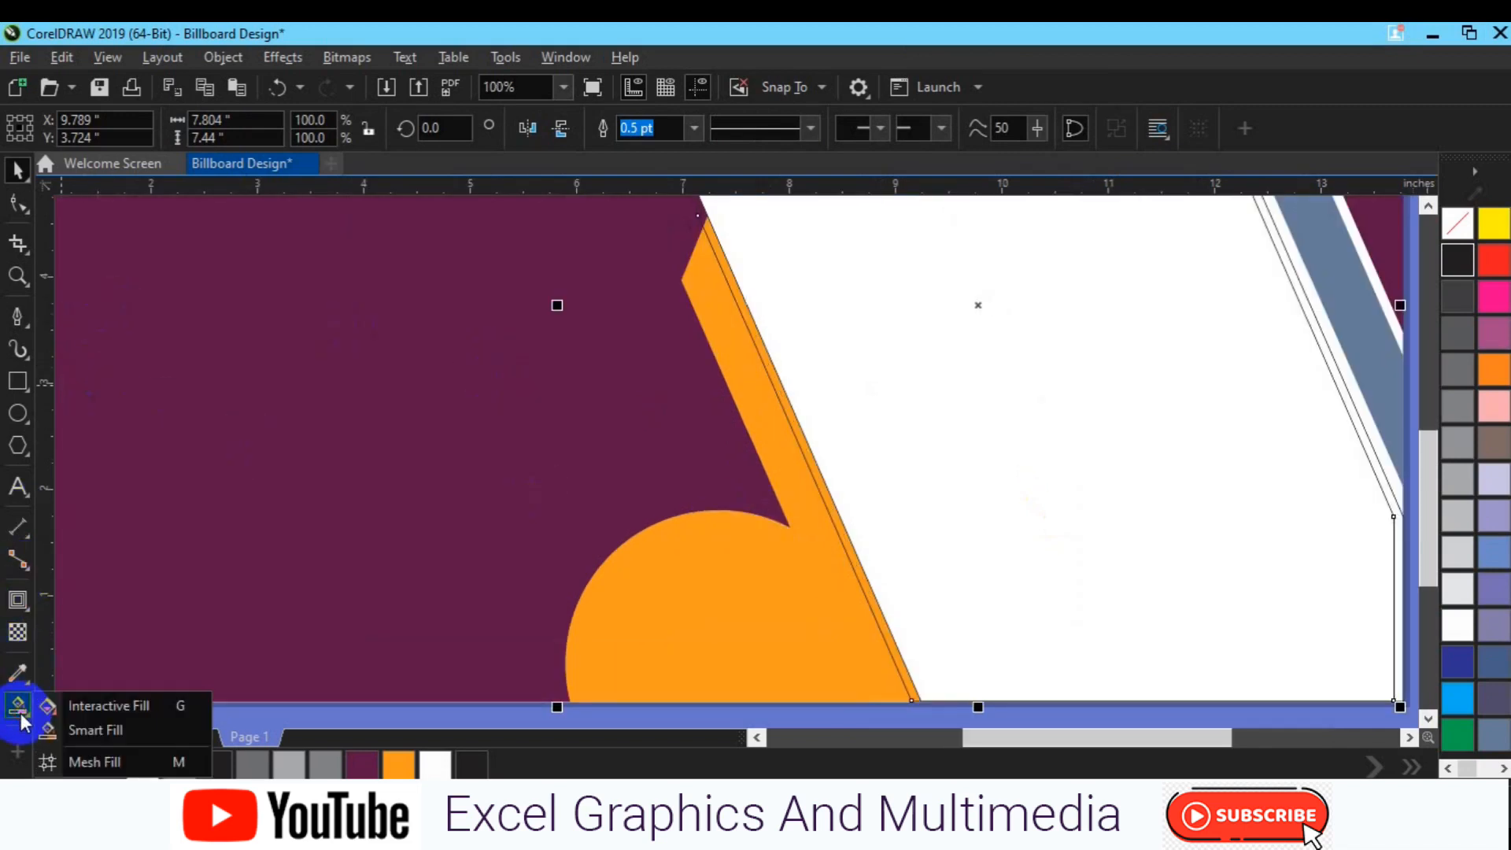
left_click(100, 735)
left_click(860, 567)
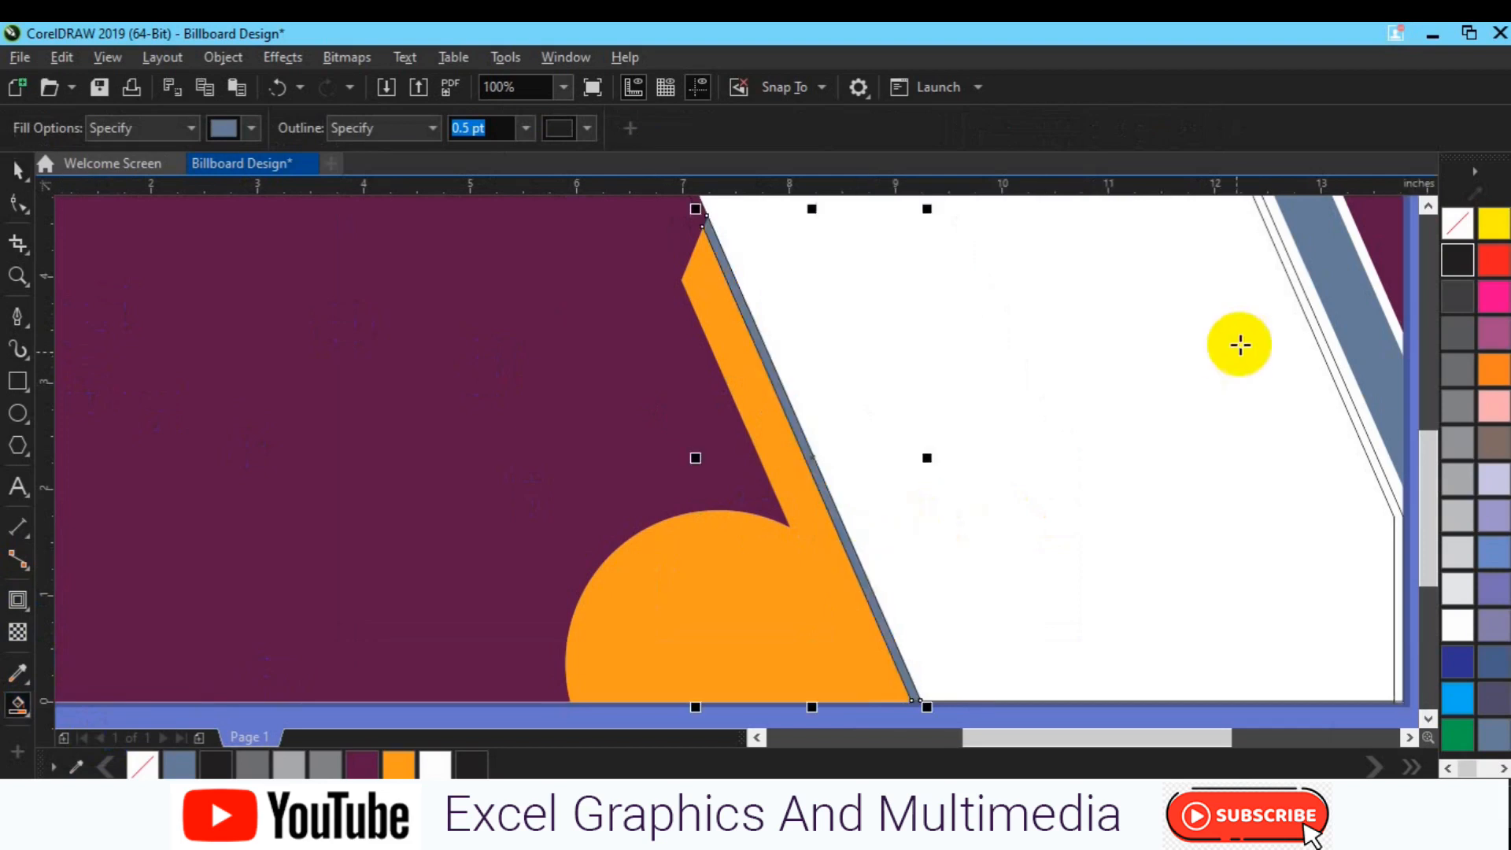
left_click(1429, 206)
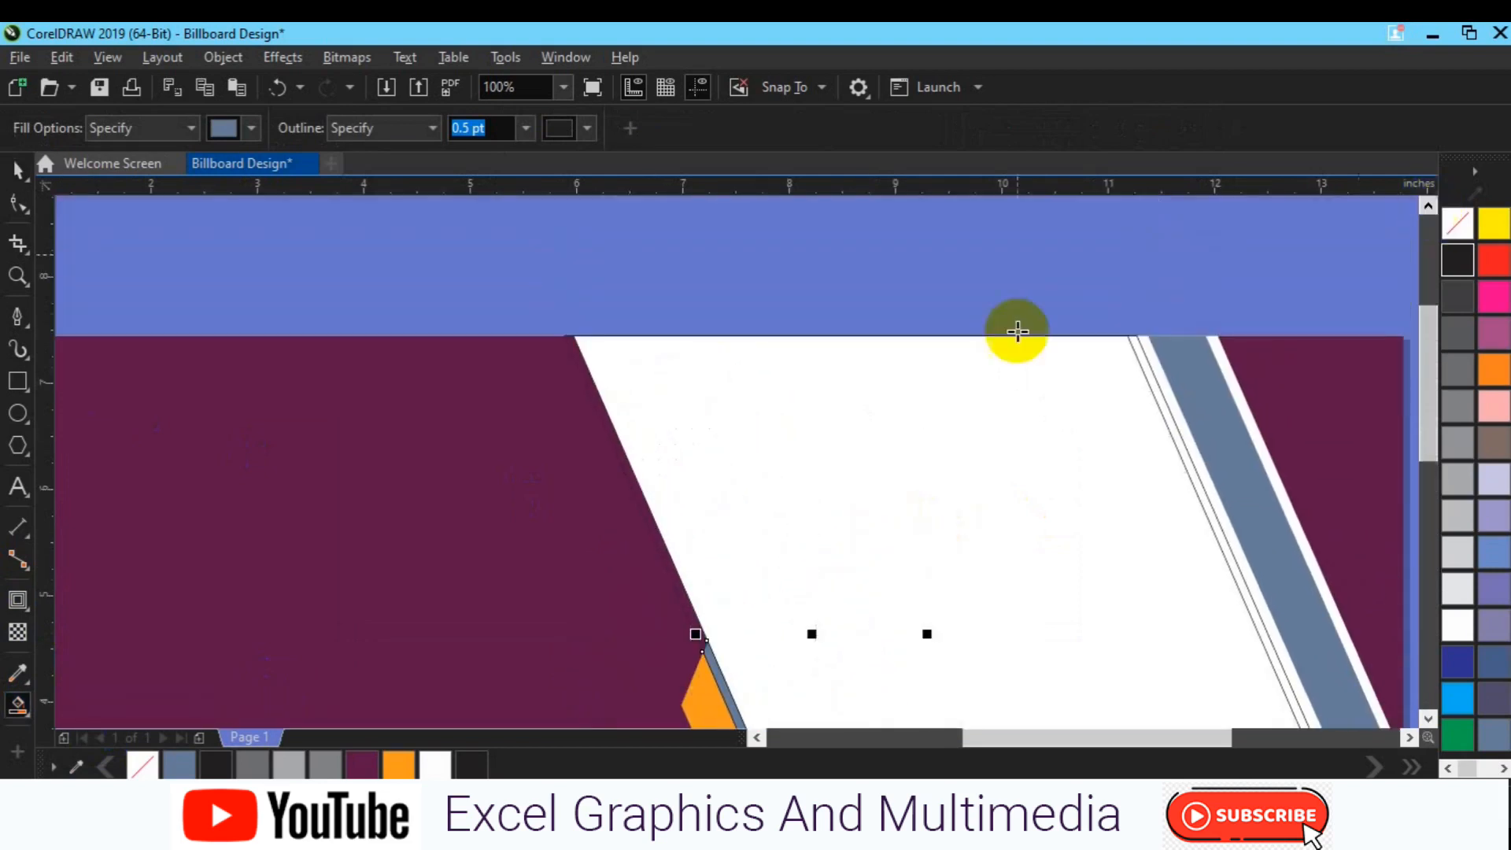
left_click(641, 513)
Step: Weld the two filled edge segments into one strip and delete the offset copy of the slanted panel outline
key("space")
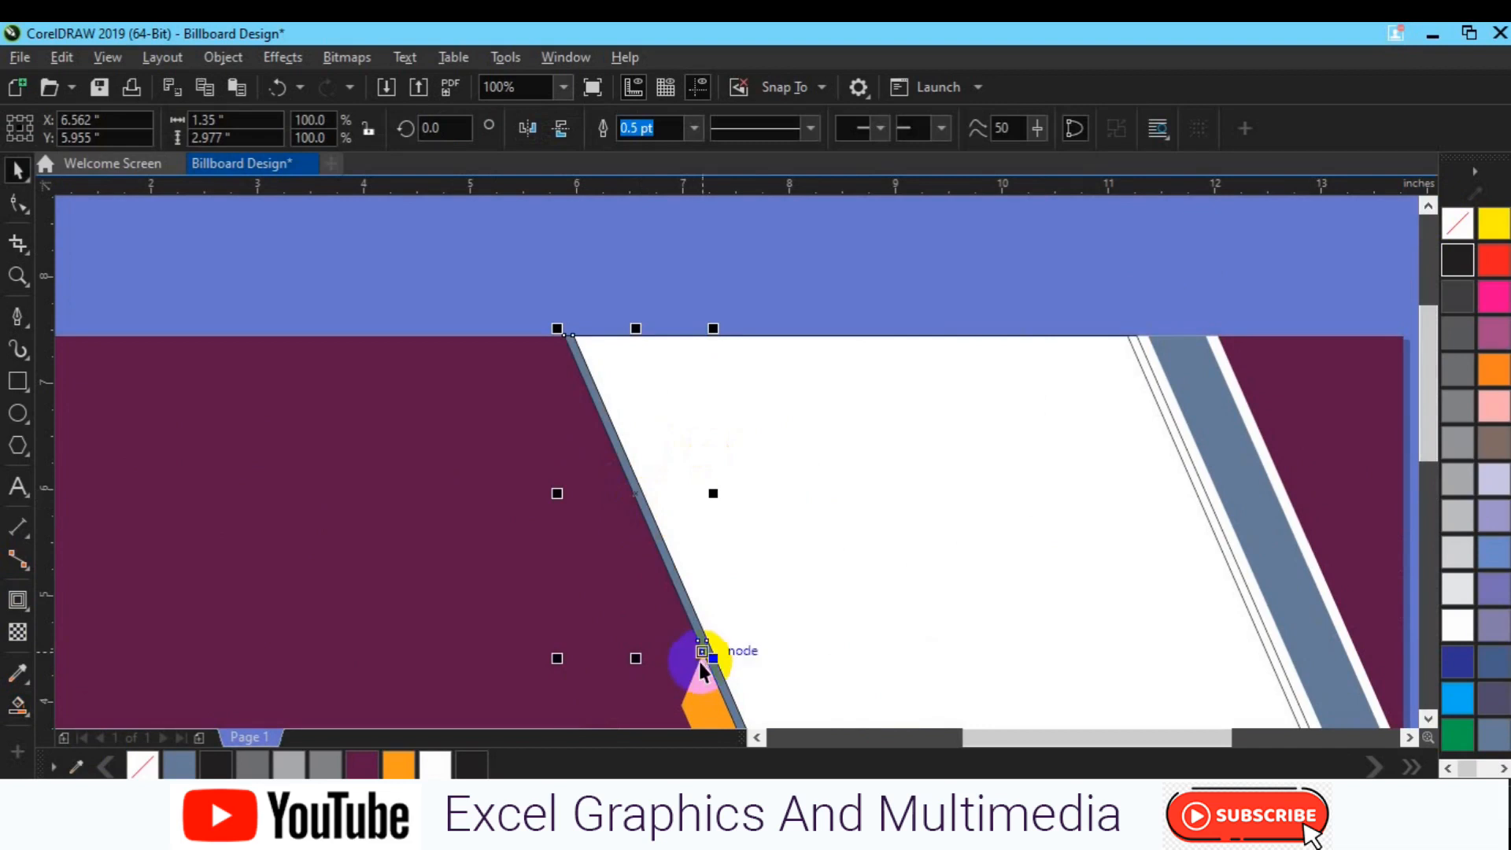
left_click(722, 691, "shift")
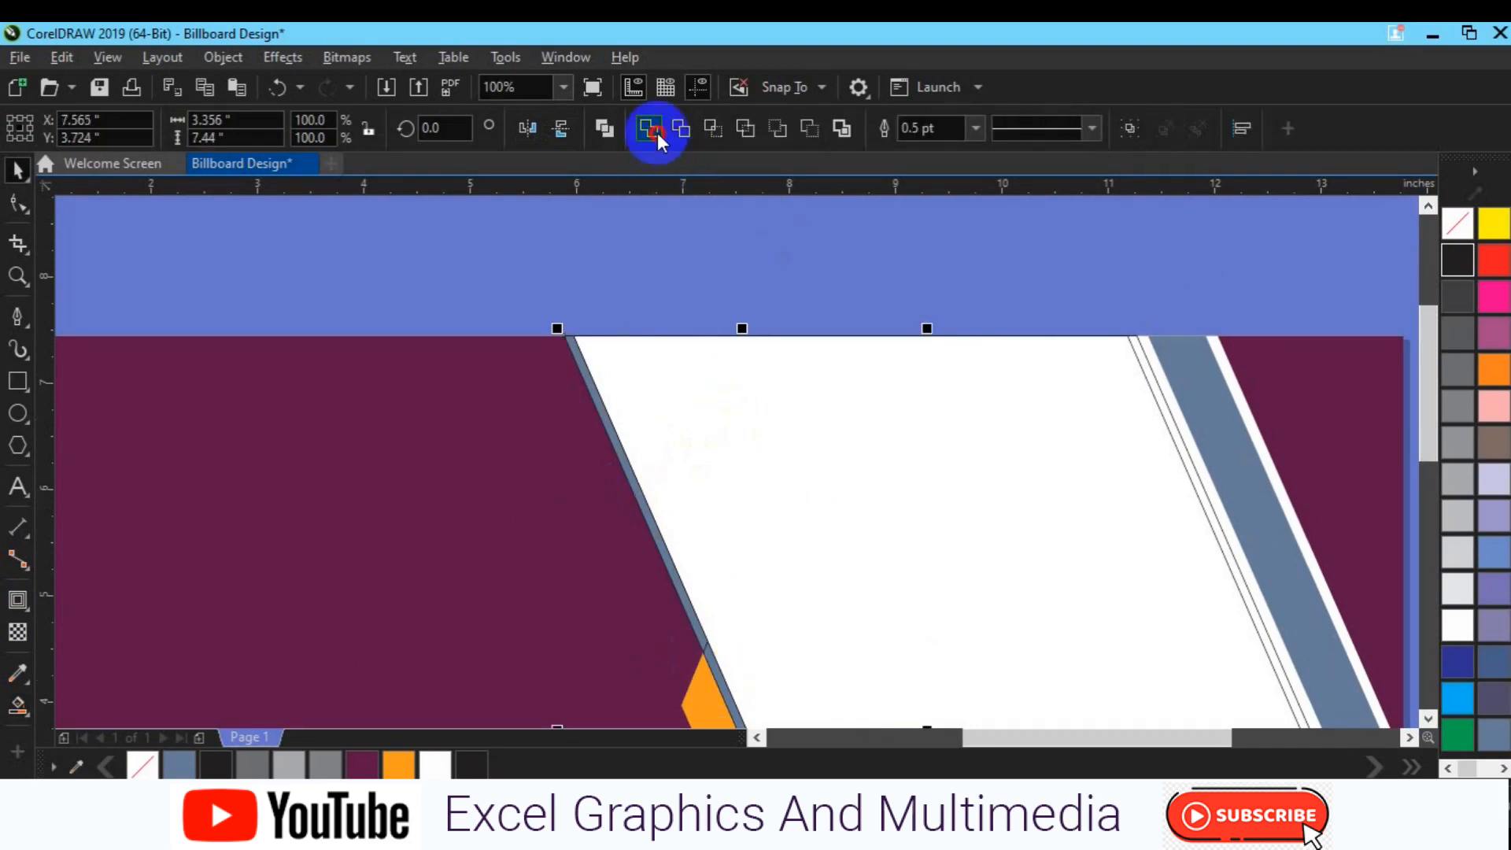
left_click(653, 133)
left_click(1159, 407)
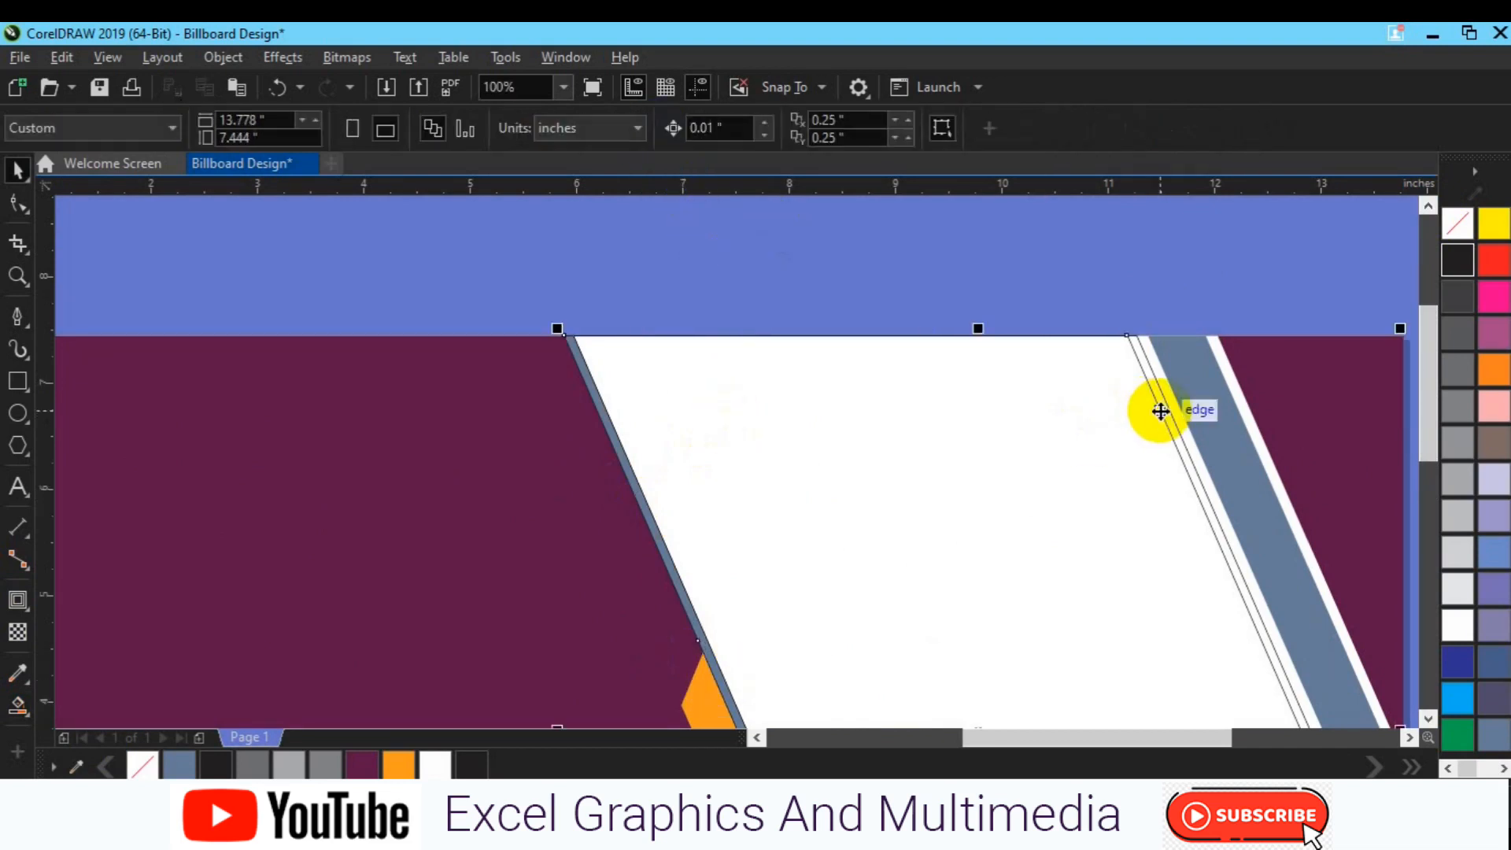
key("Delete")
scroll(1159, 407, "down", 2)
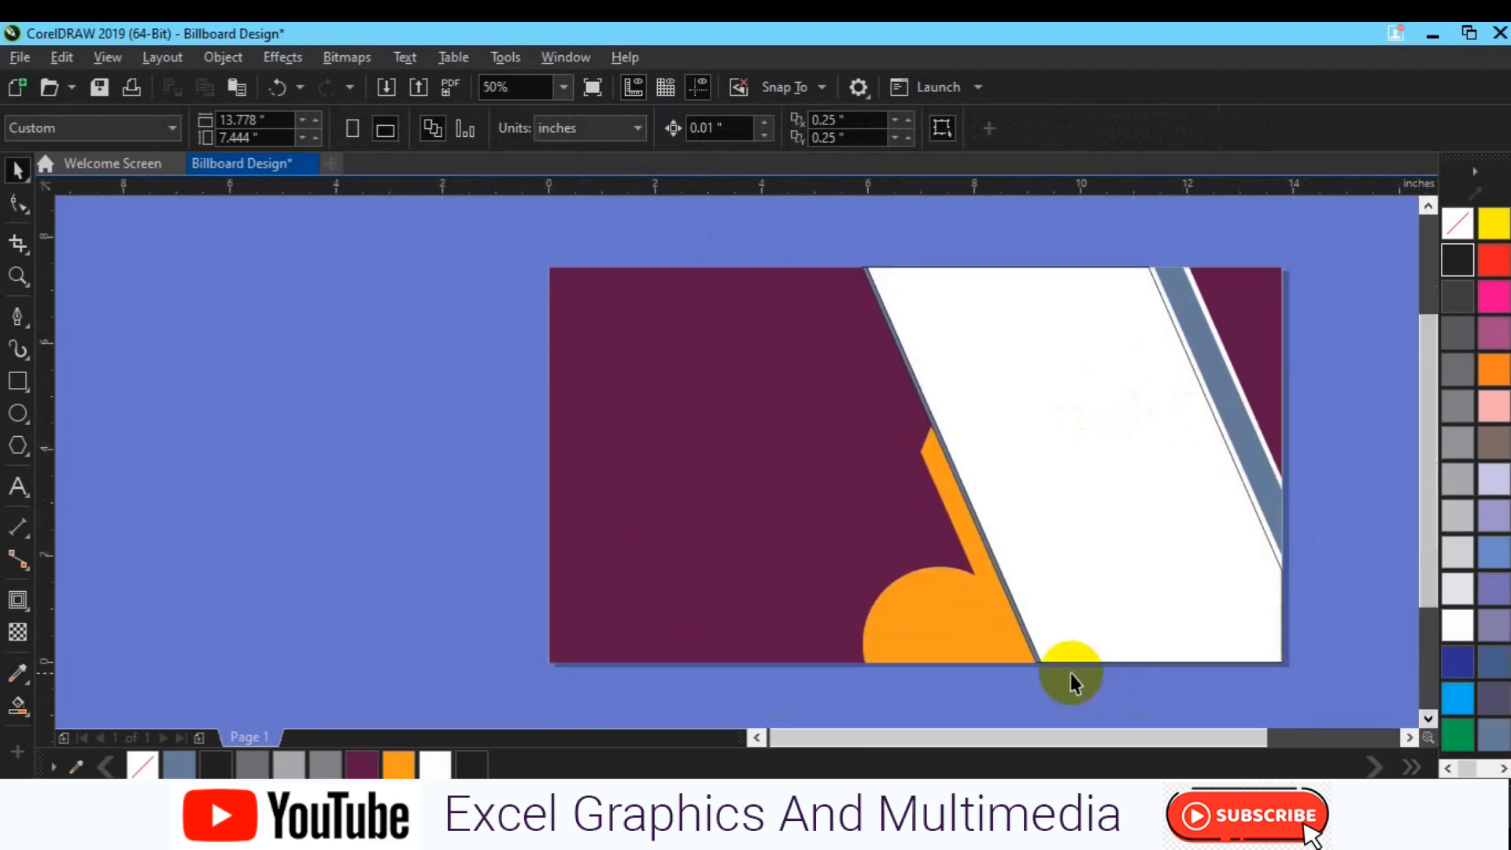
Step: Colour the welded left-edge strip white and remove the outlines from all slanted panel and strip objects
left_click(1037, 665)
right_click(434, 765)
left_click_drag(765, 202, 1316, 682)
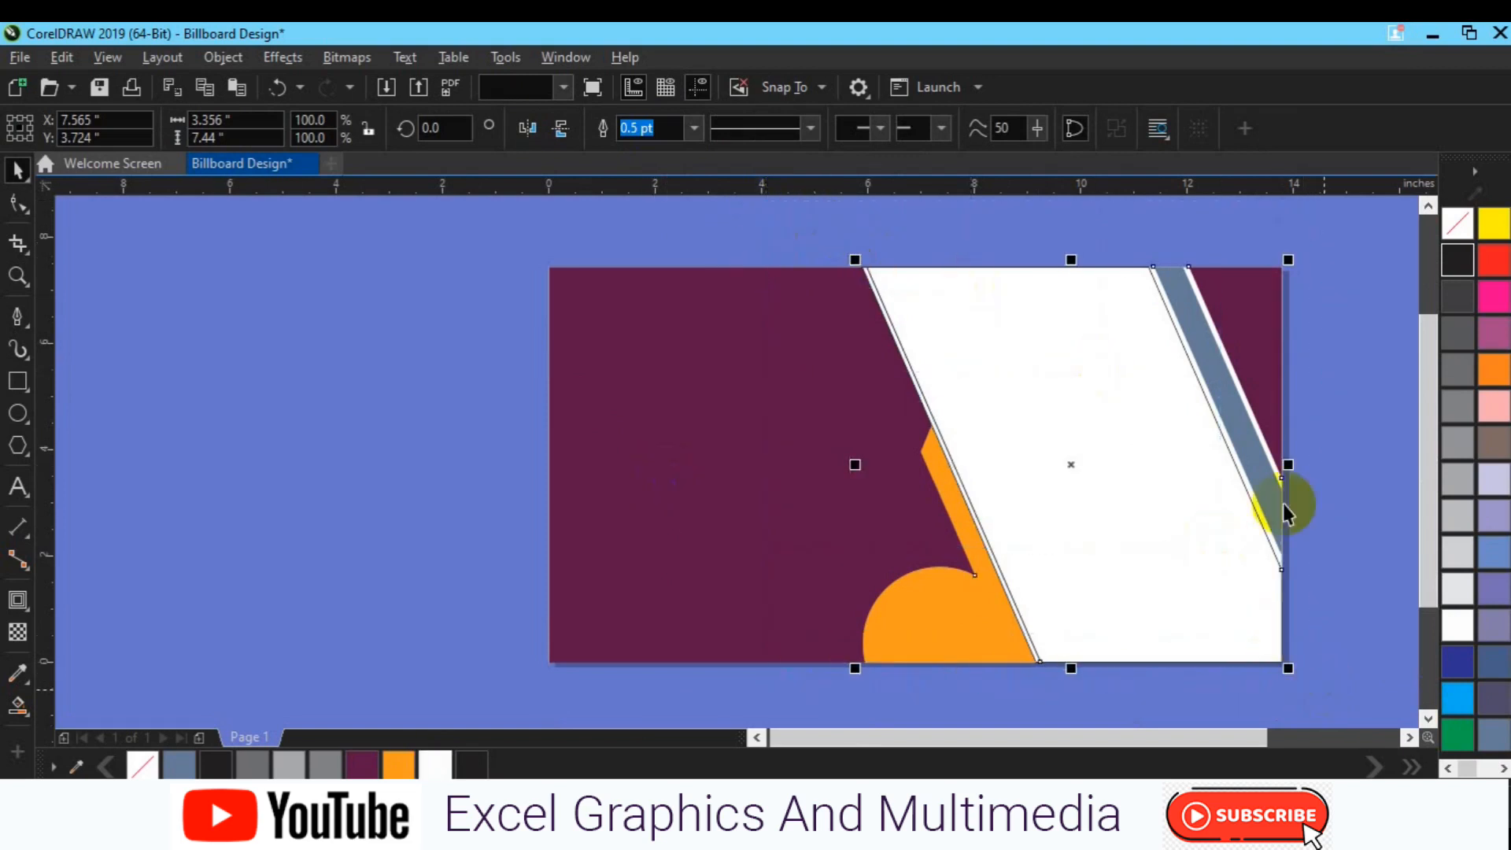
right_click(1458, 225)
left_click(1343, 304)
Step: Fill the large slanted panel with dark grey and save the document
left_click(1080, 512)
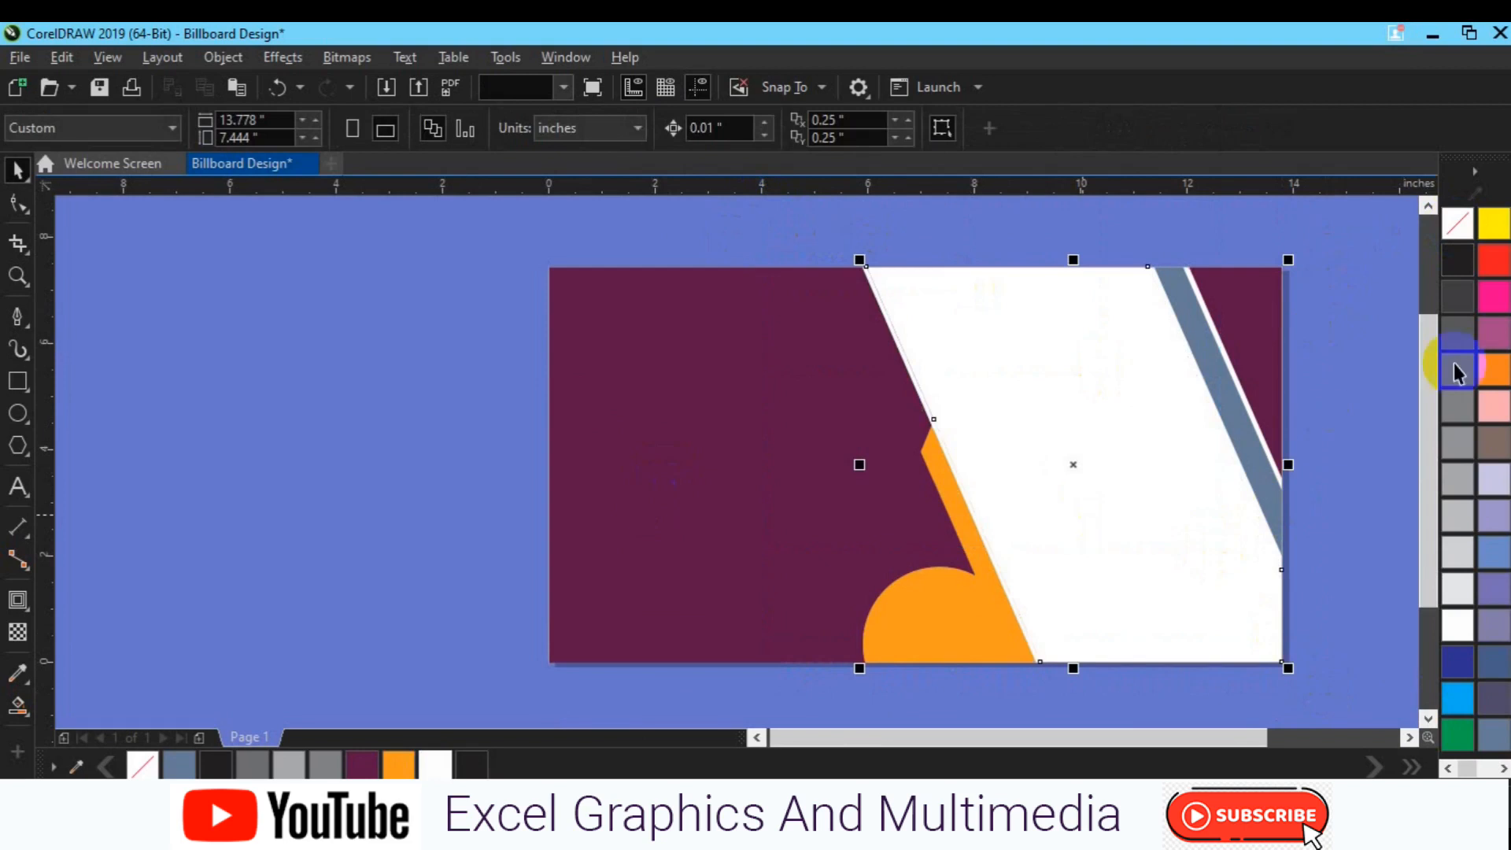
left_click(1455, 337)
left_click(1344, 669)
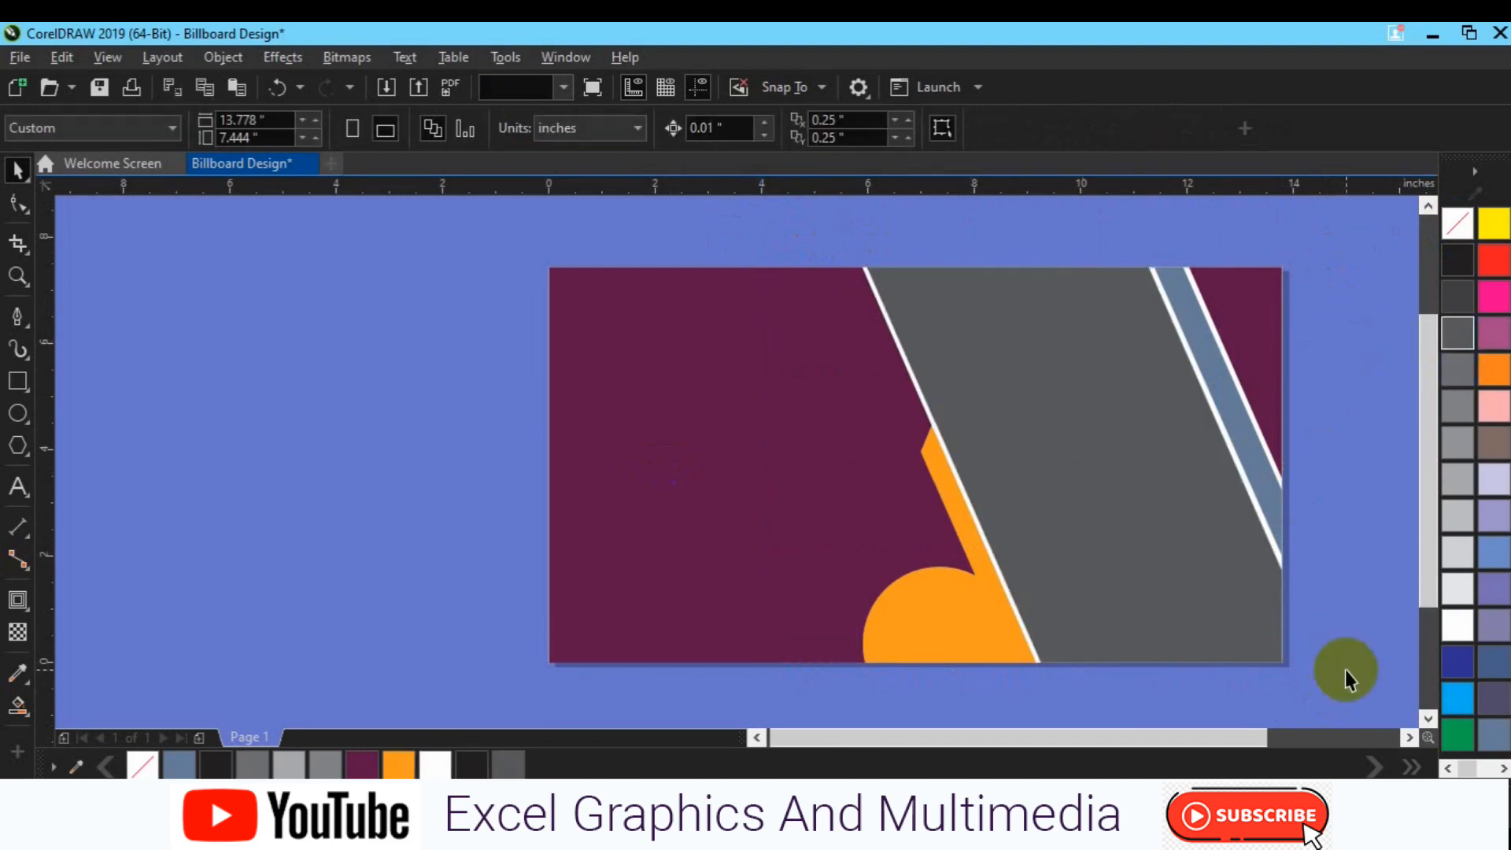
key("ctrl+s")
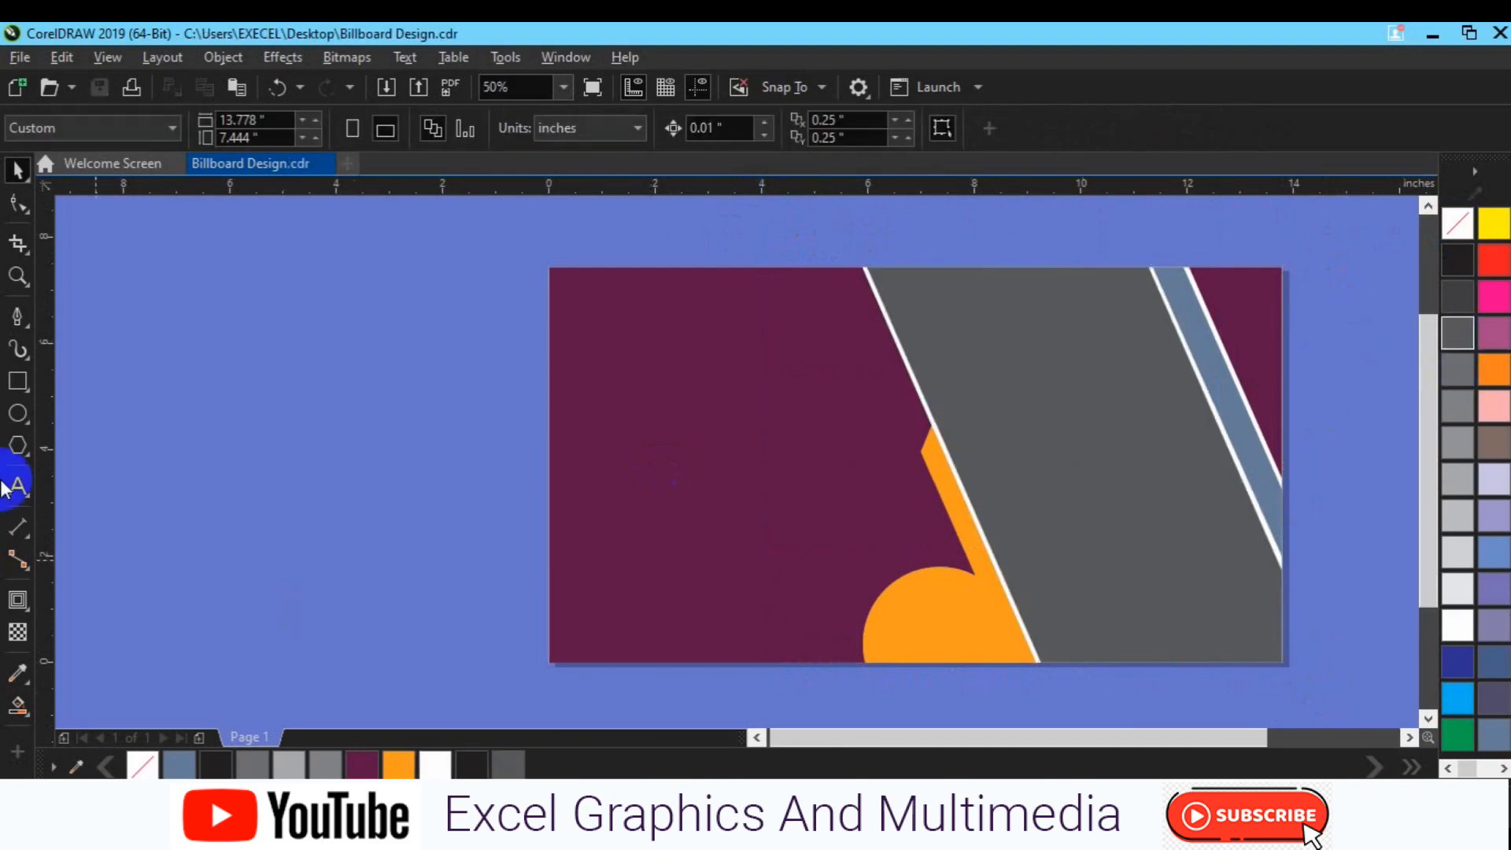
Step: Duplicate the large plum panel and place the copy beside the page, with its centre at X 18.736, Y 3.618 inches
left_click(26, 290)
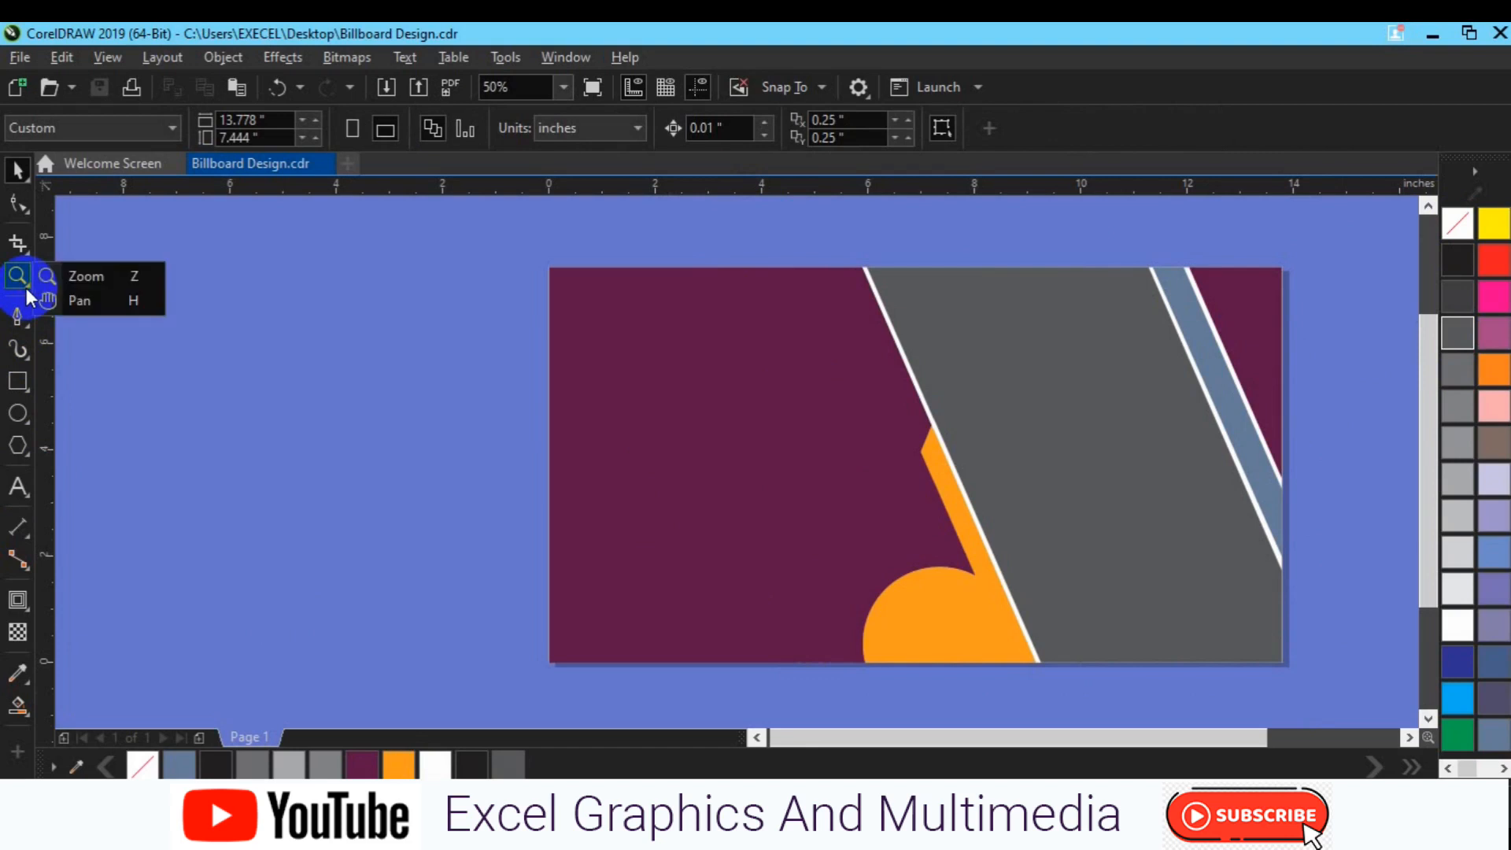
left_click(70, 300)
left_click_drag(1047, 461, 858, 443)
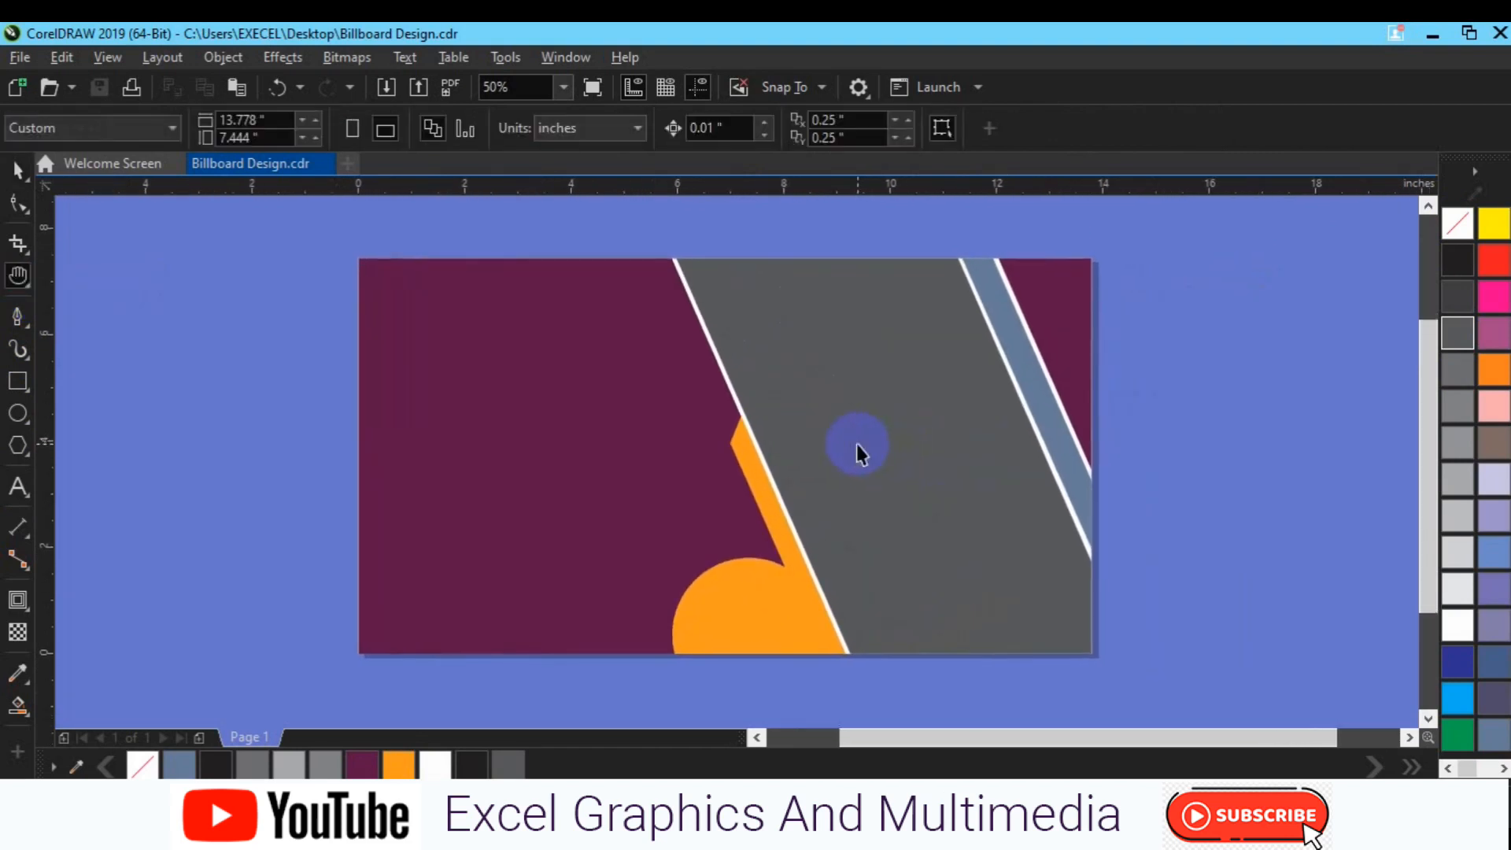
left_click(612, 486)
key("ctrl+d")
left_click_drag(611, 486, 1376, 499)
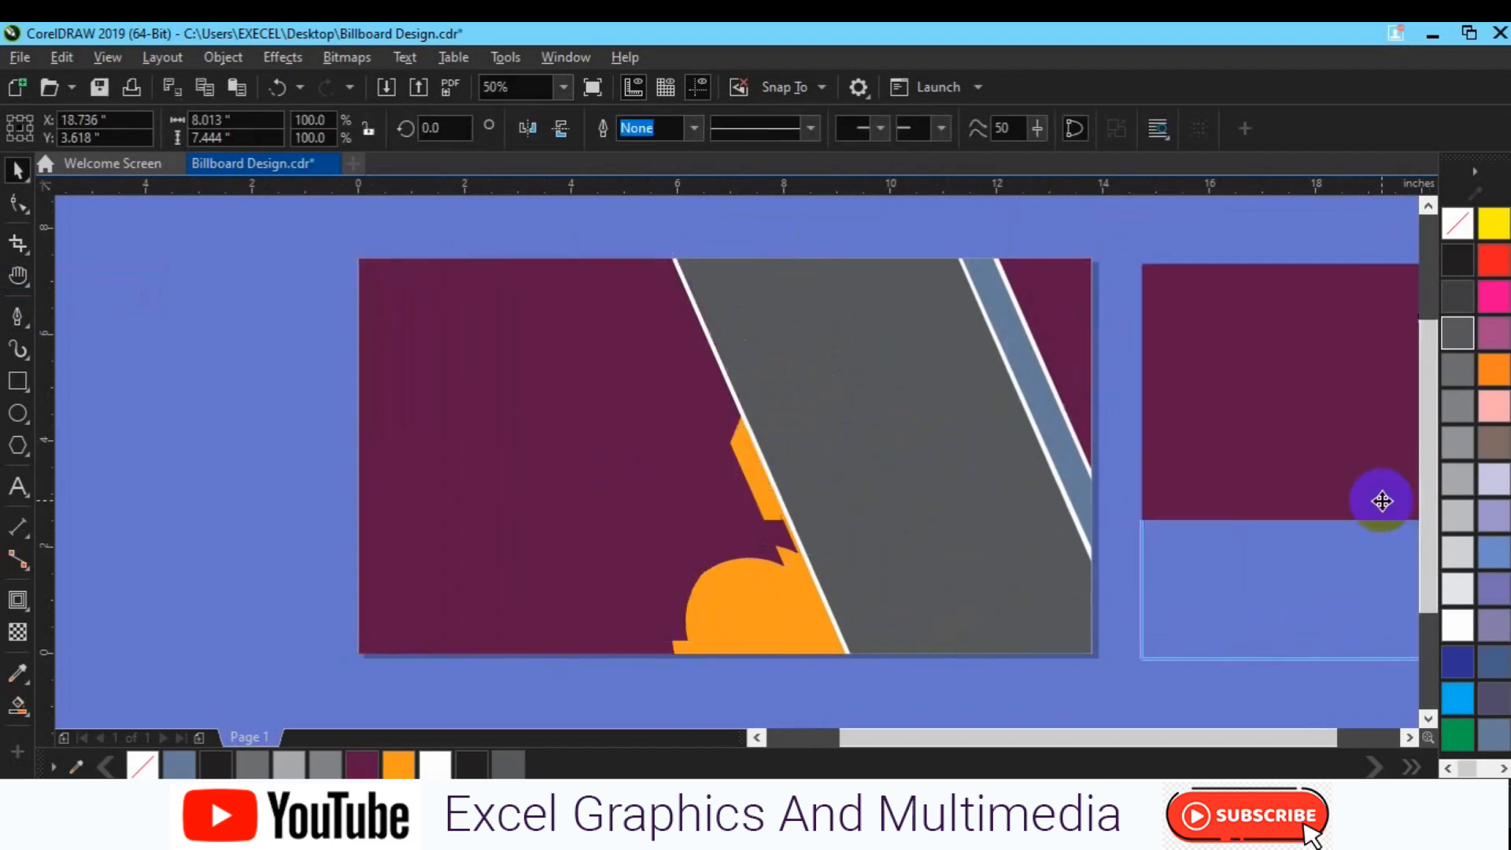
left_click(285, 411)
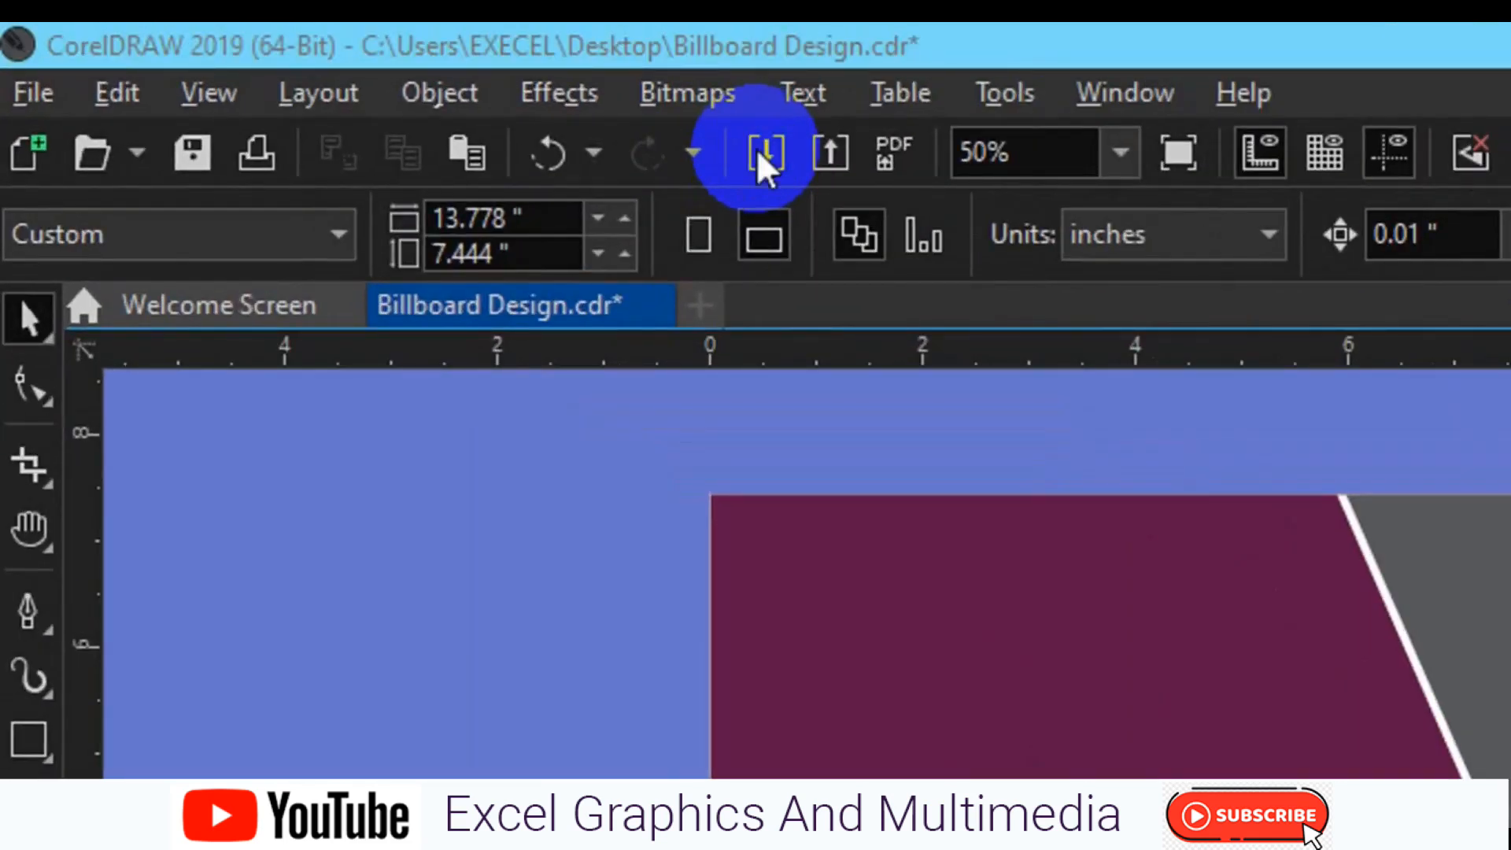
Step: Choose Classroom-learning-children-HD-picture-01 from the freepik stockpoto folder on the Desktop for import
left_click(757, 149)
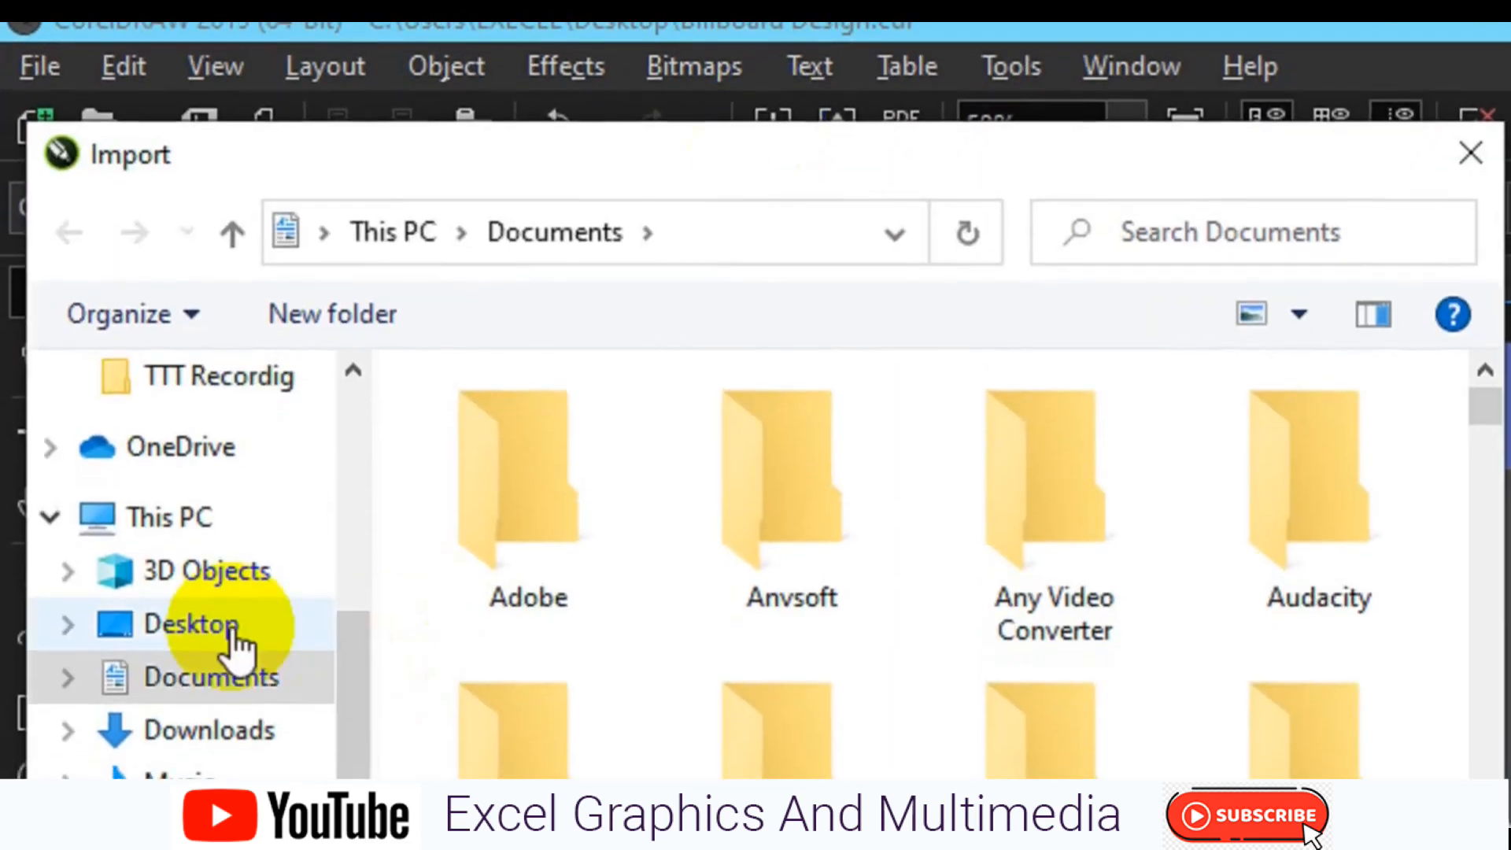
left_click(232, 634)
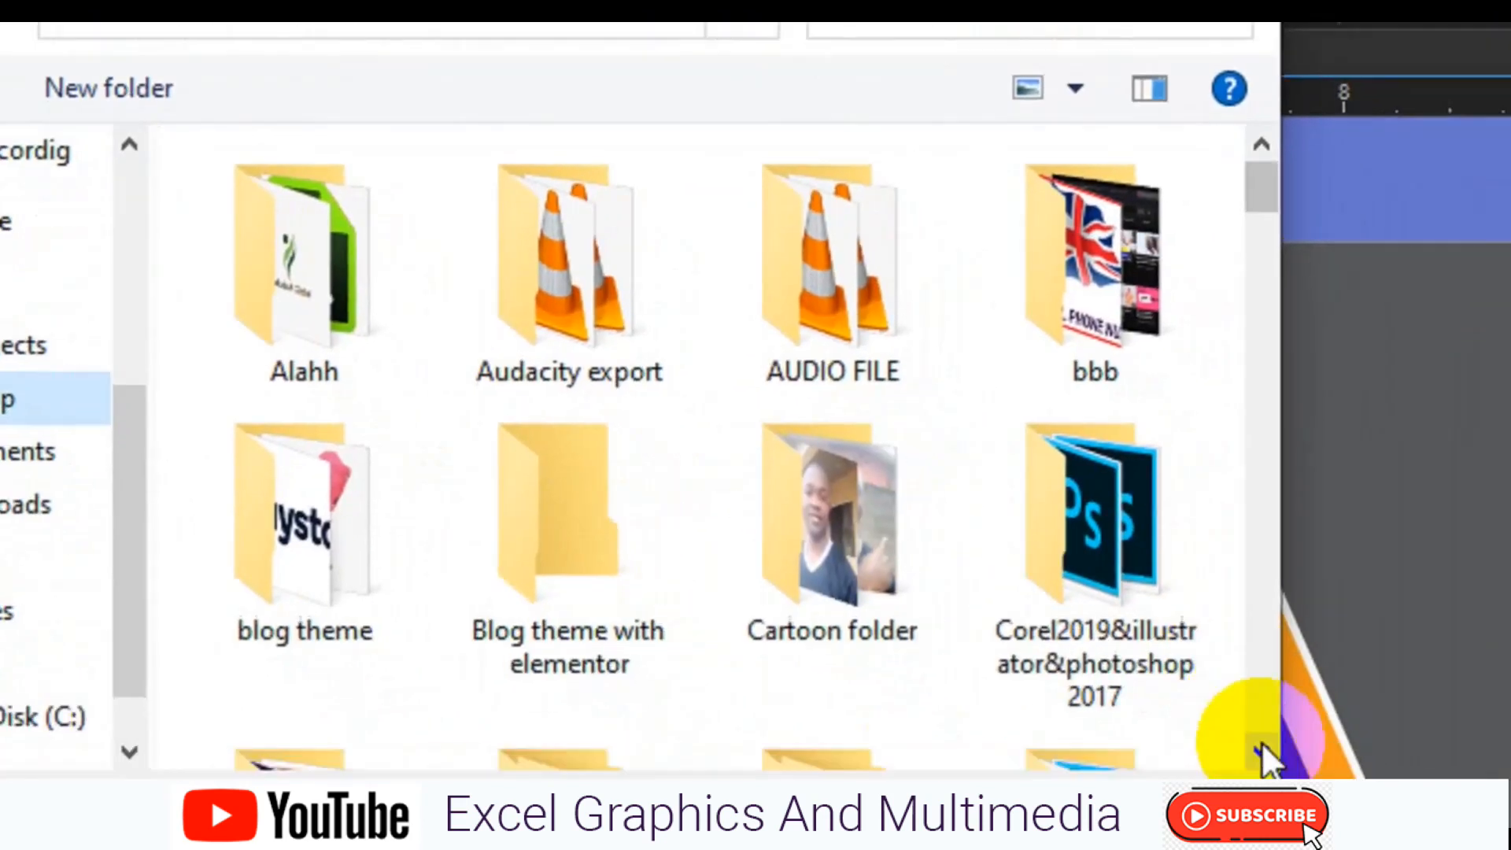
scroll(1262, 754, "down", 5)
double_click(679, 594)
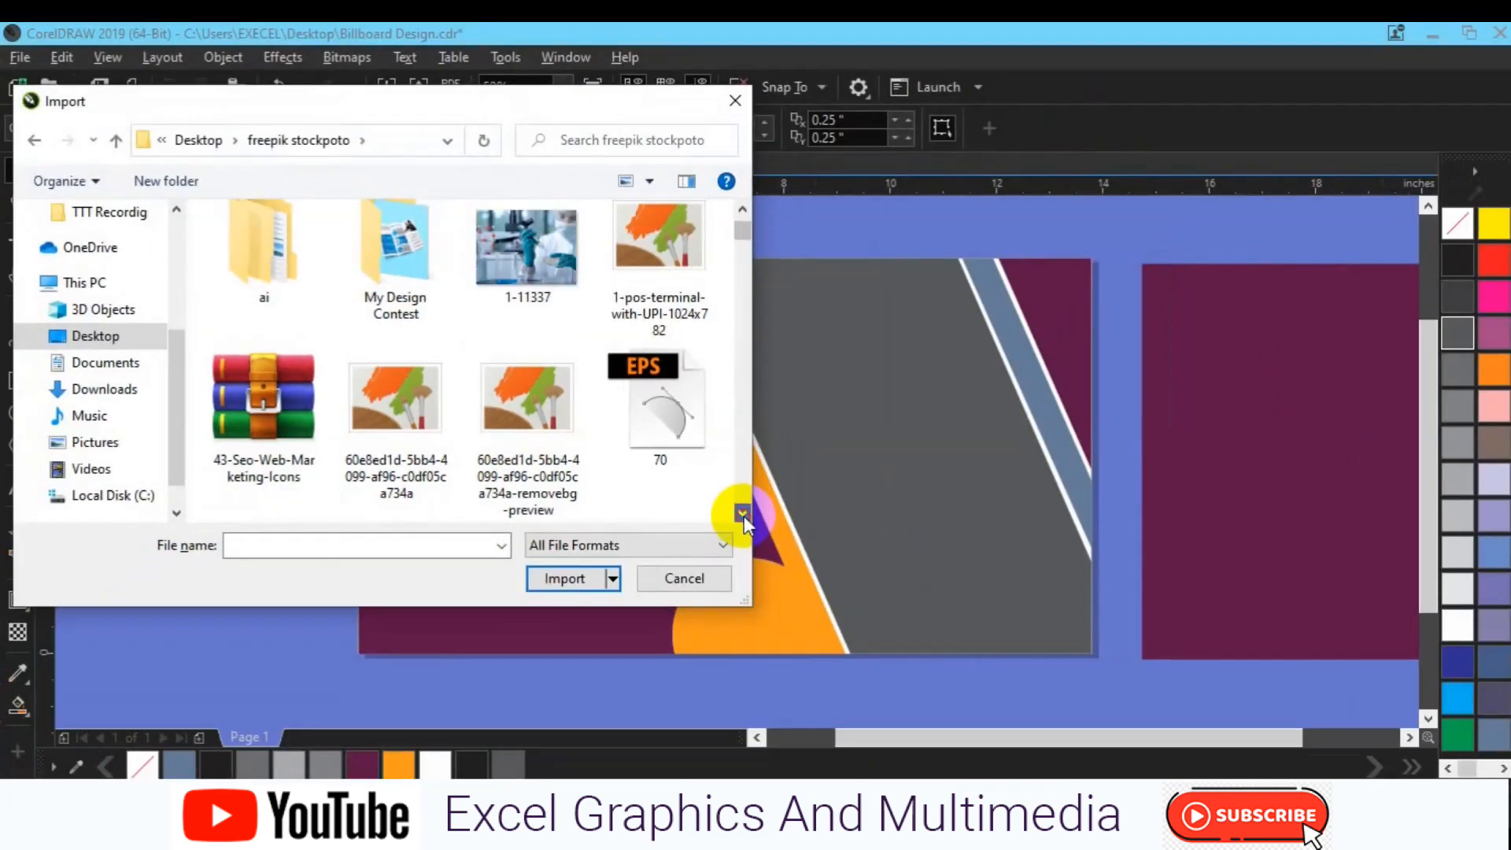
left_click(743, 517)
scroll(388, 398, "down", 5)
left_click(262, 268)
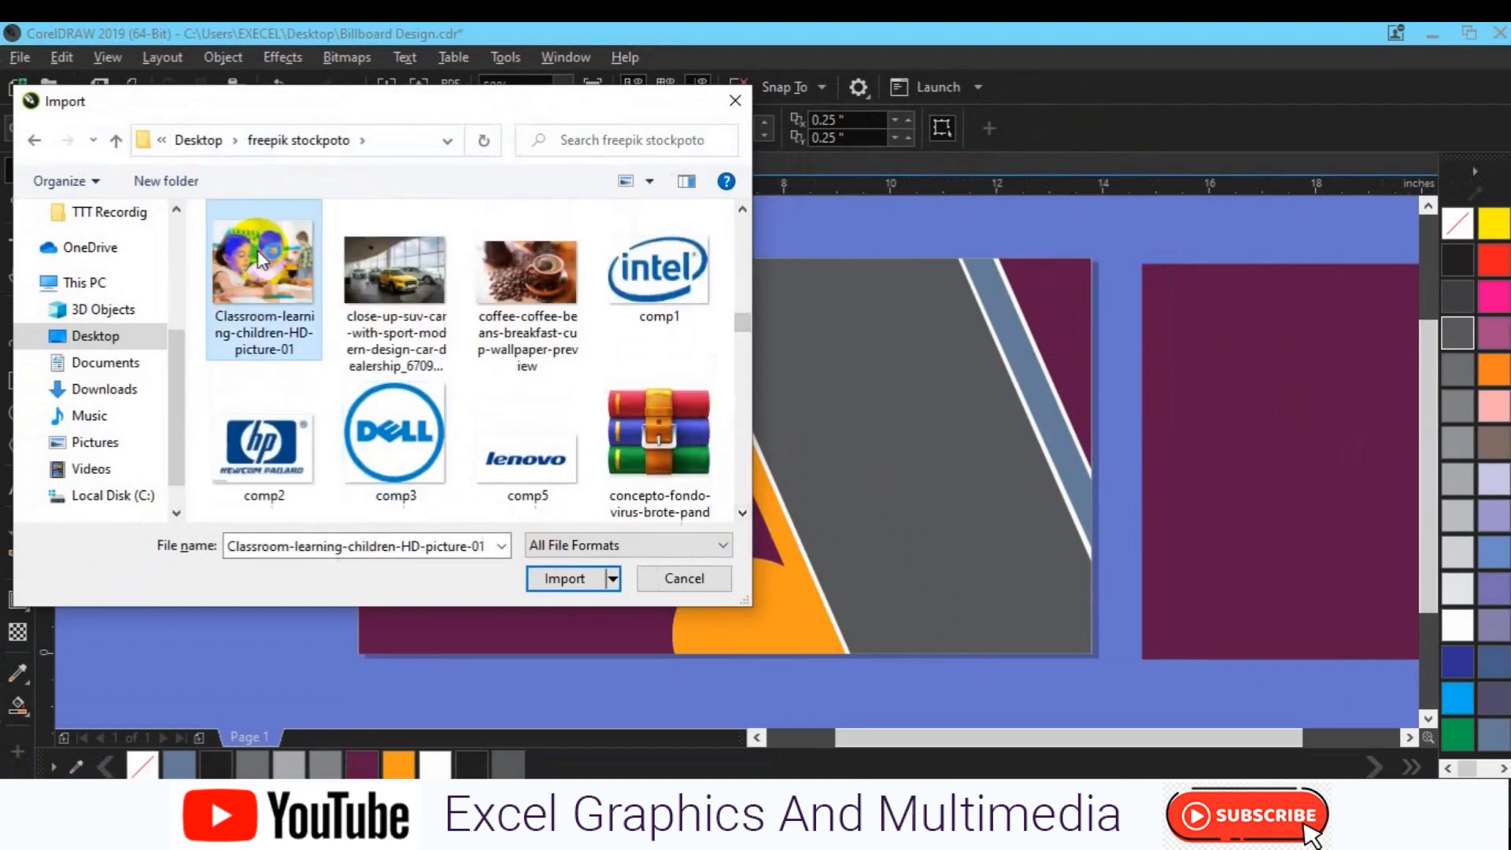
left_click(564, 579)
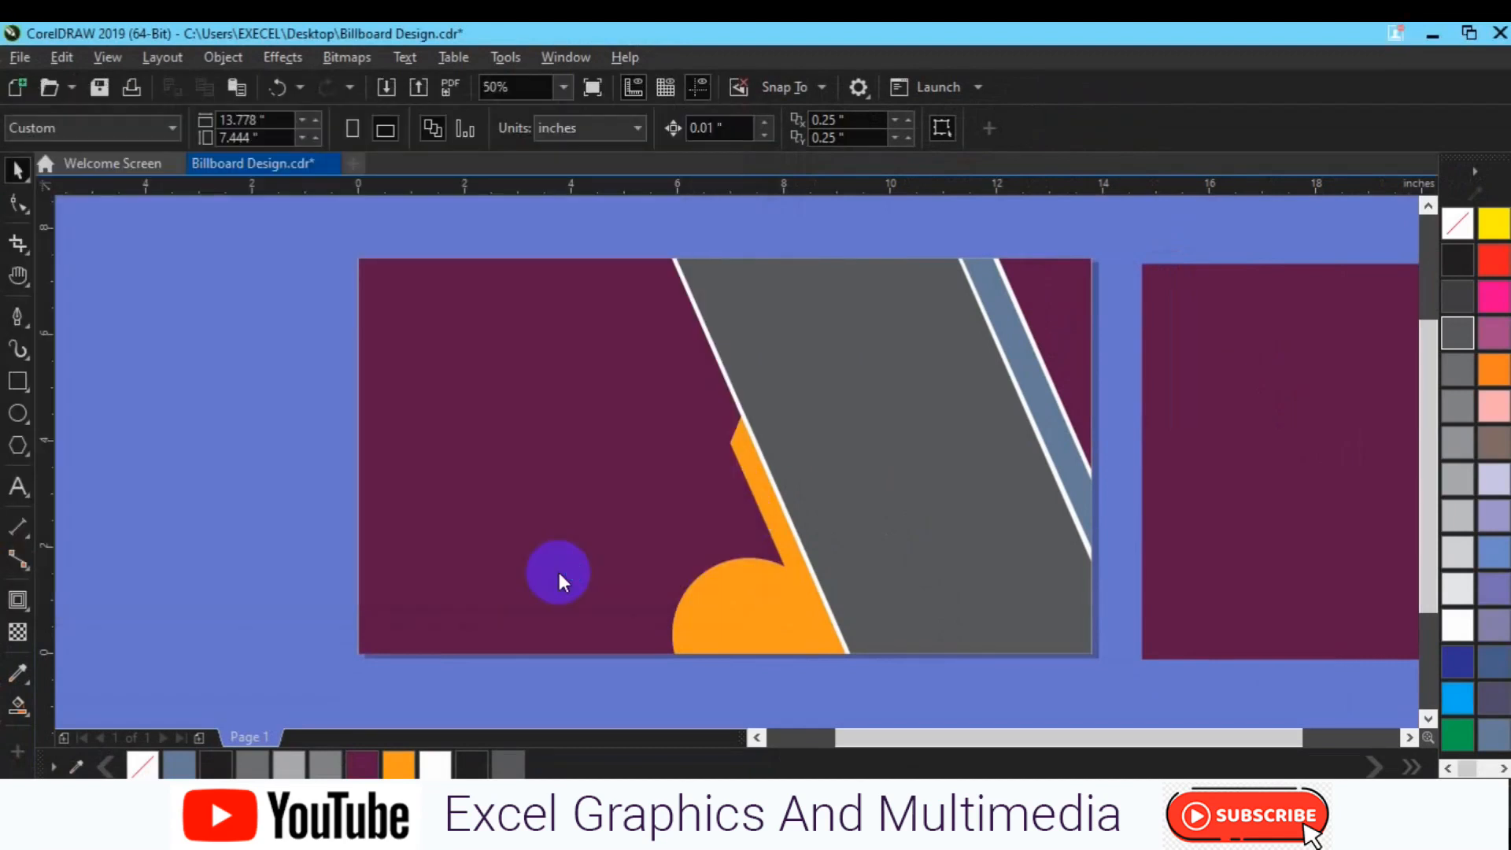
Step: Place the imported classroom picture at about 9.062 × 7.566 inches, with its centre at X 6.336, Y 3.787 inches
left_click(343, 252)
left_click_drag(342, 252, 980, 653)
left_click_drag(762, 547, 864, 546)
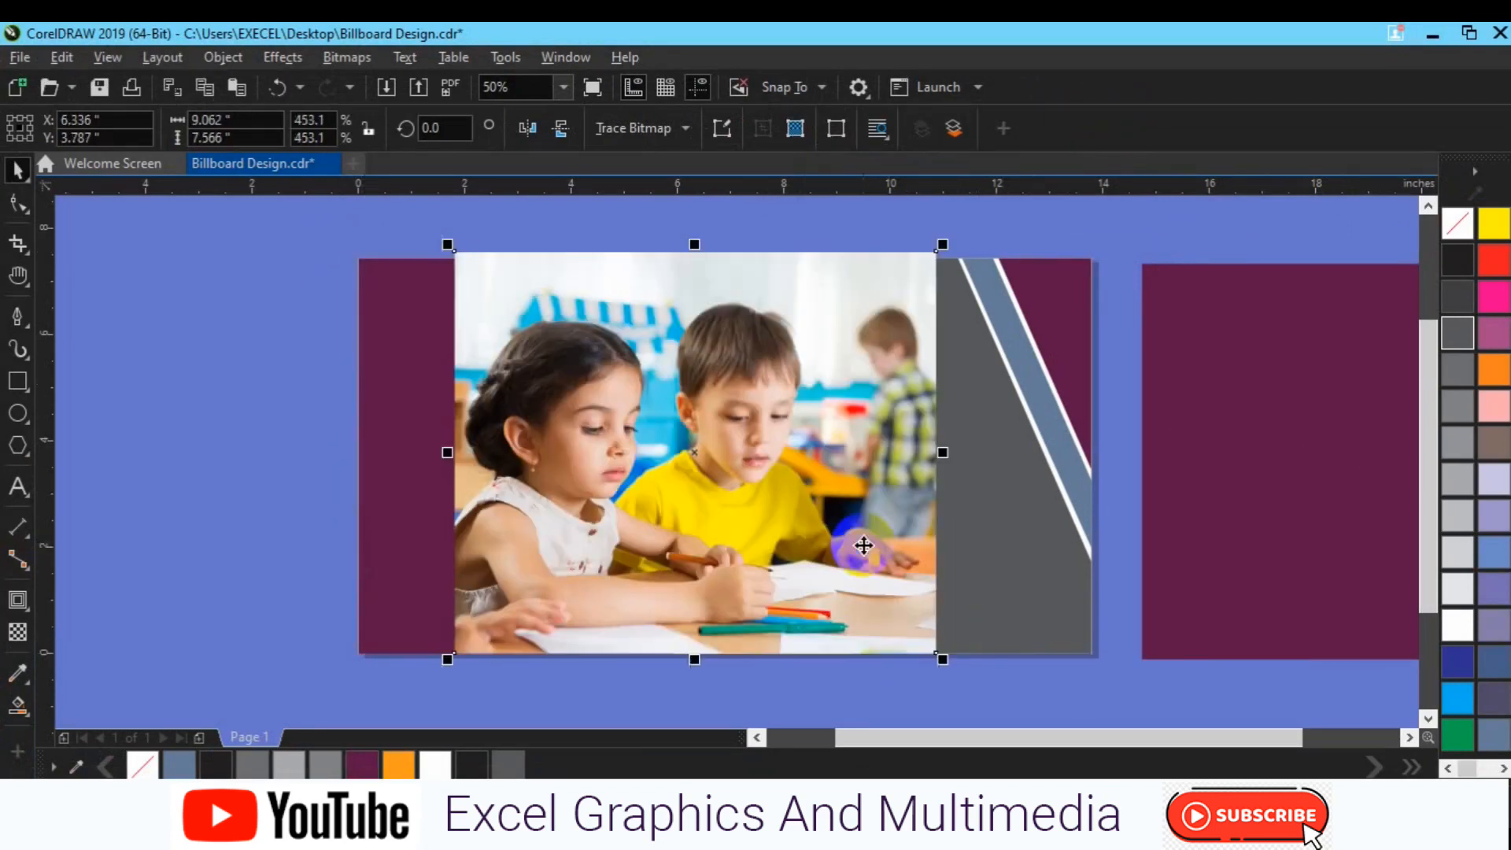
Step: PowerClip the classroom picture inside the large plum panel on the page
left_click(283, 58)
left_click(212, 58)
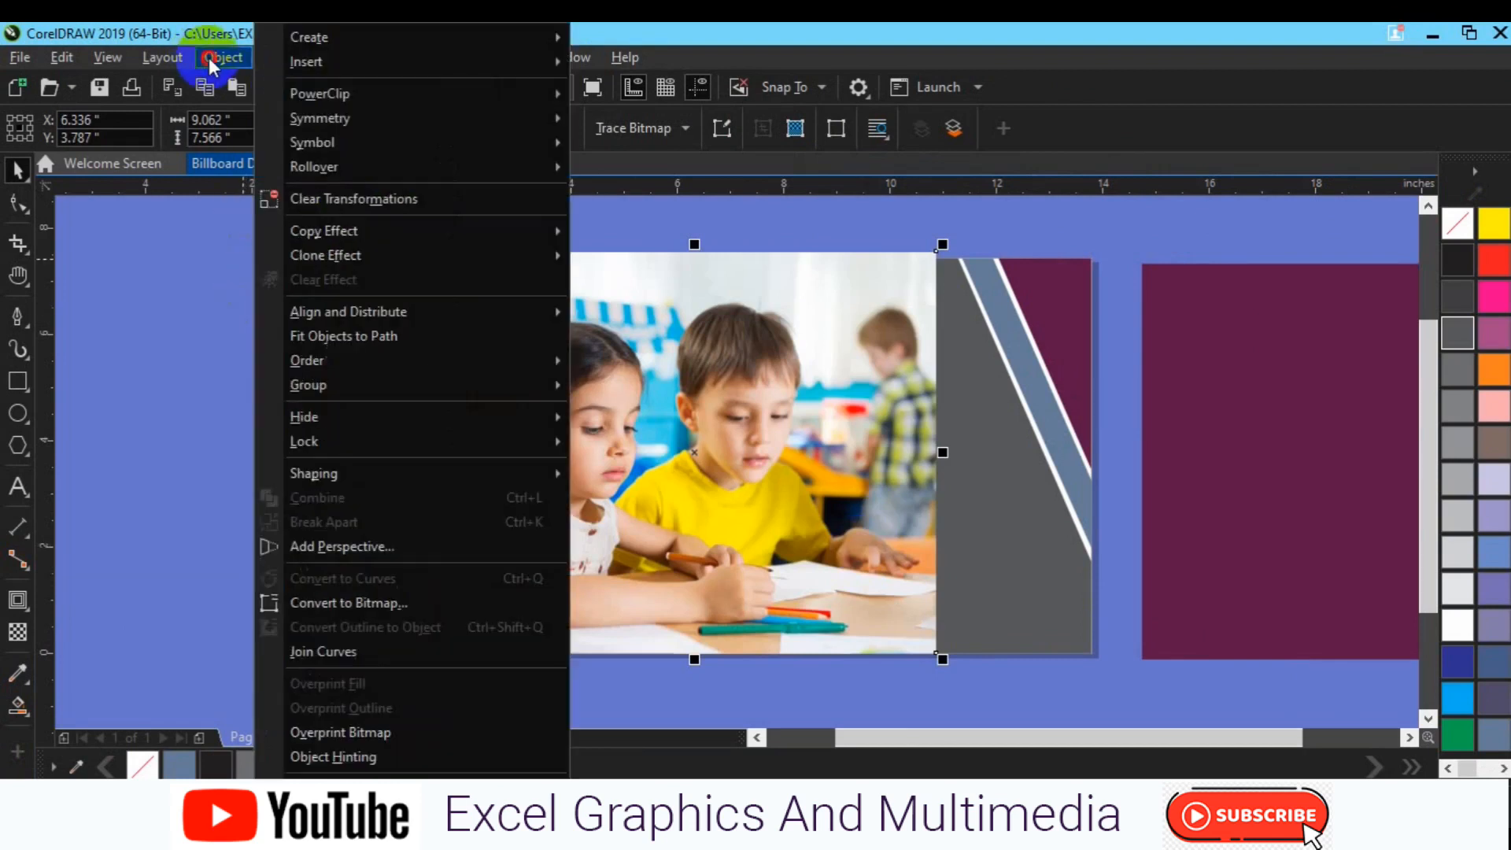
left_click(370, 99)
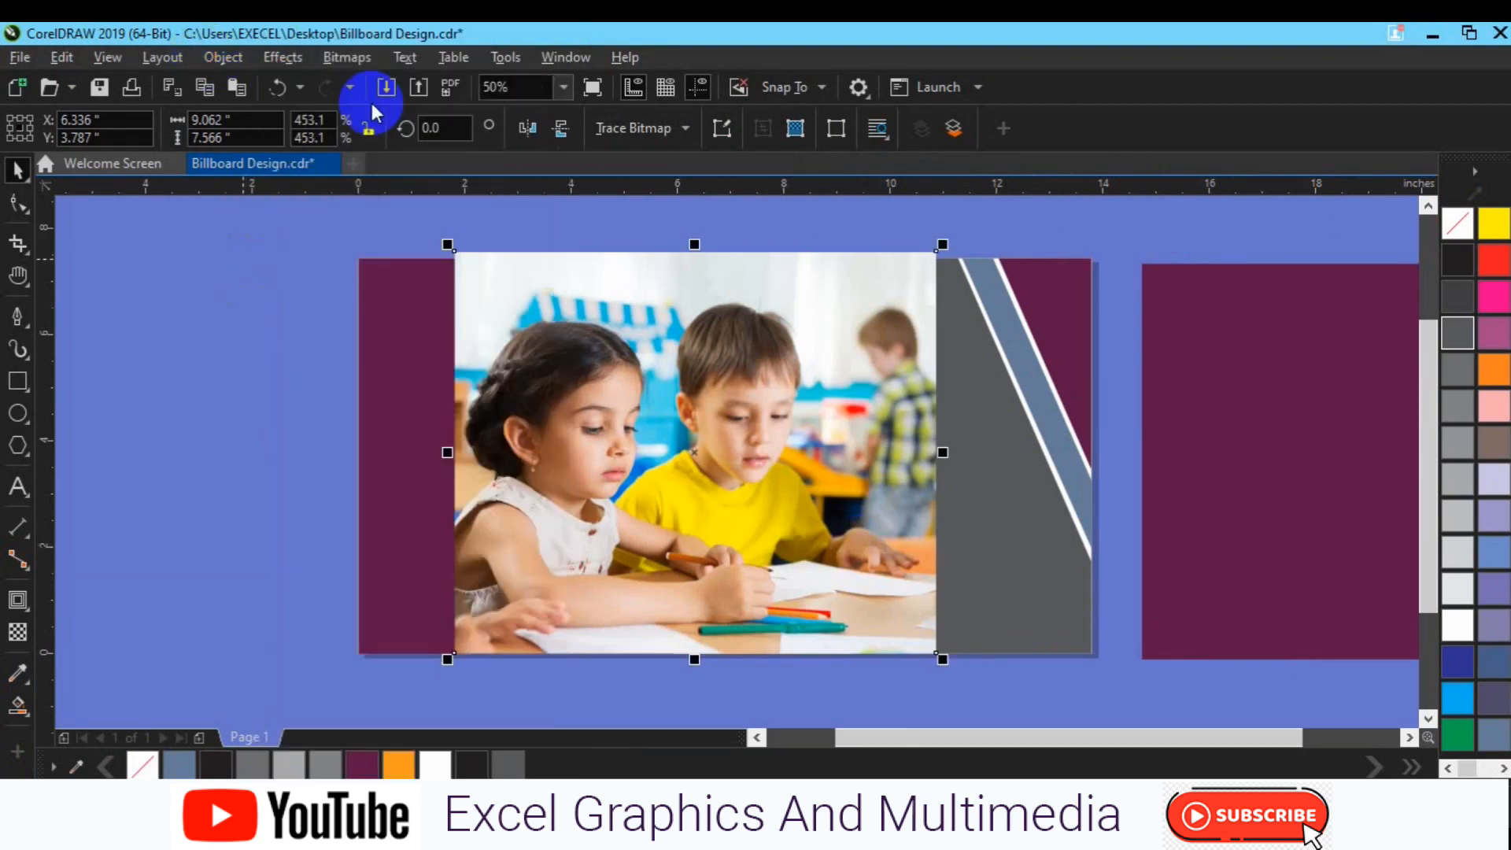
left_click(214, 63)
mouse_move(340, 96)
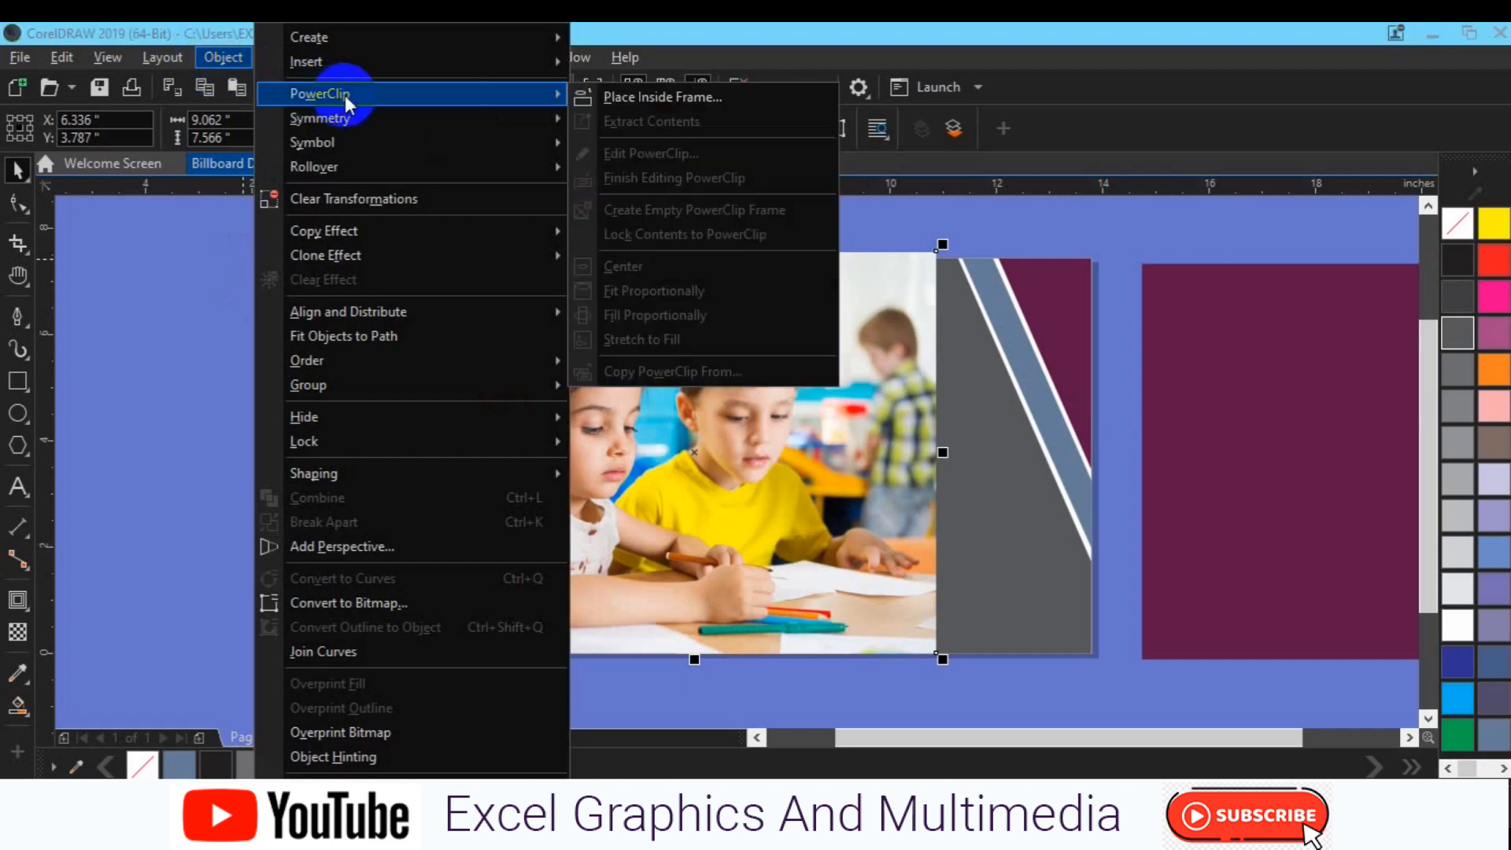
left_click(604, 96)
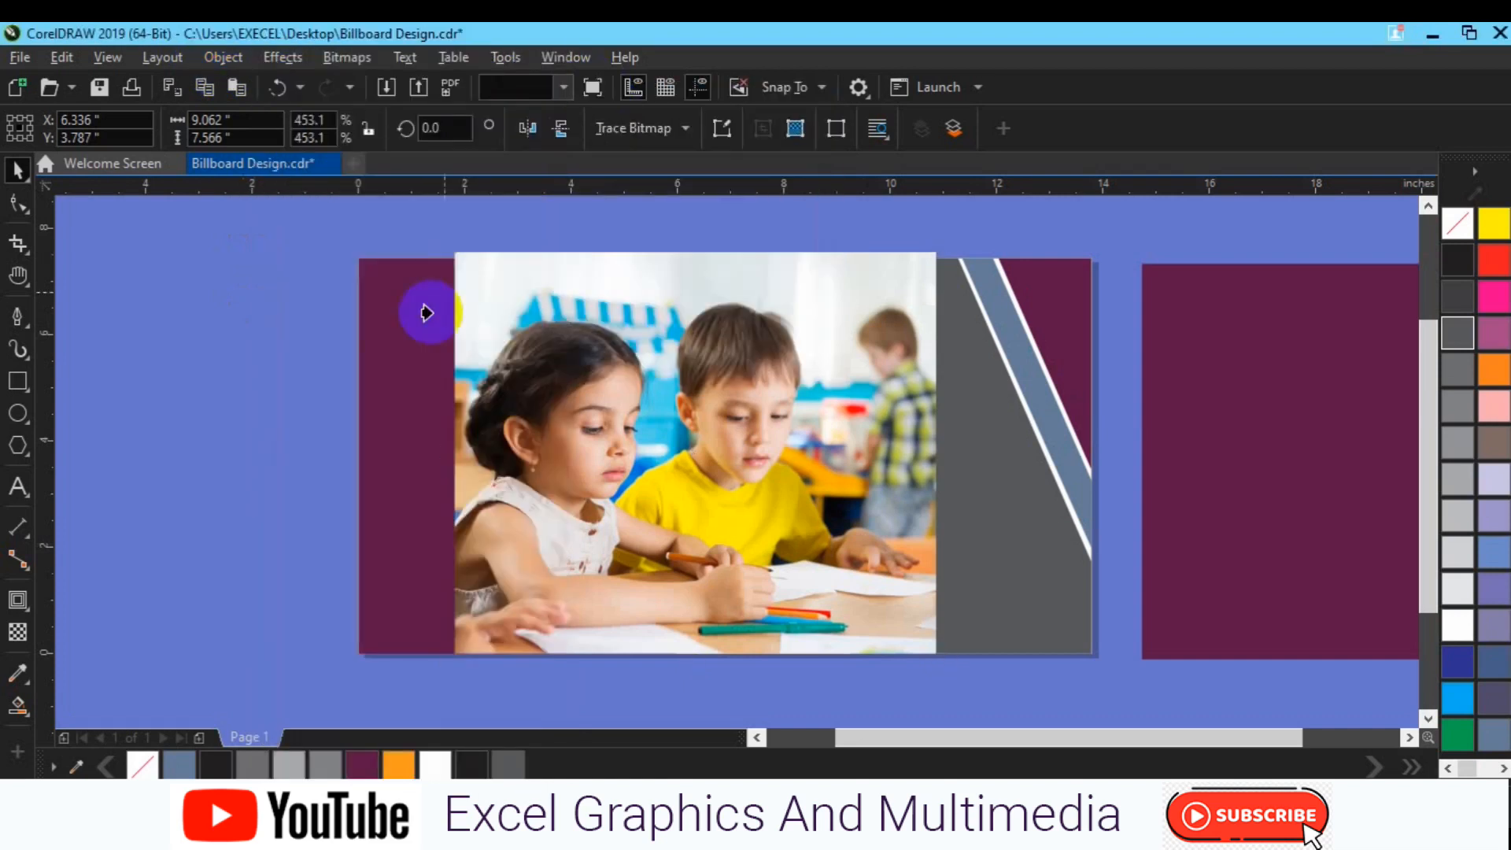
left_click(390, 334)
Step: Open the PowerClip contents for editing and shift the picture to cover the frame, centred at X 4.231, Y 3.662 inches
left_click(105, 219)
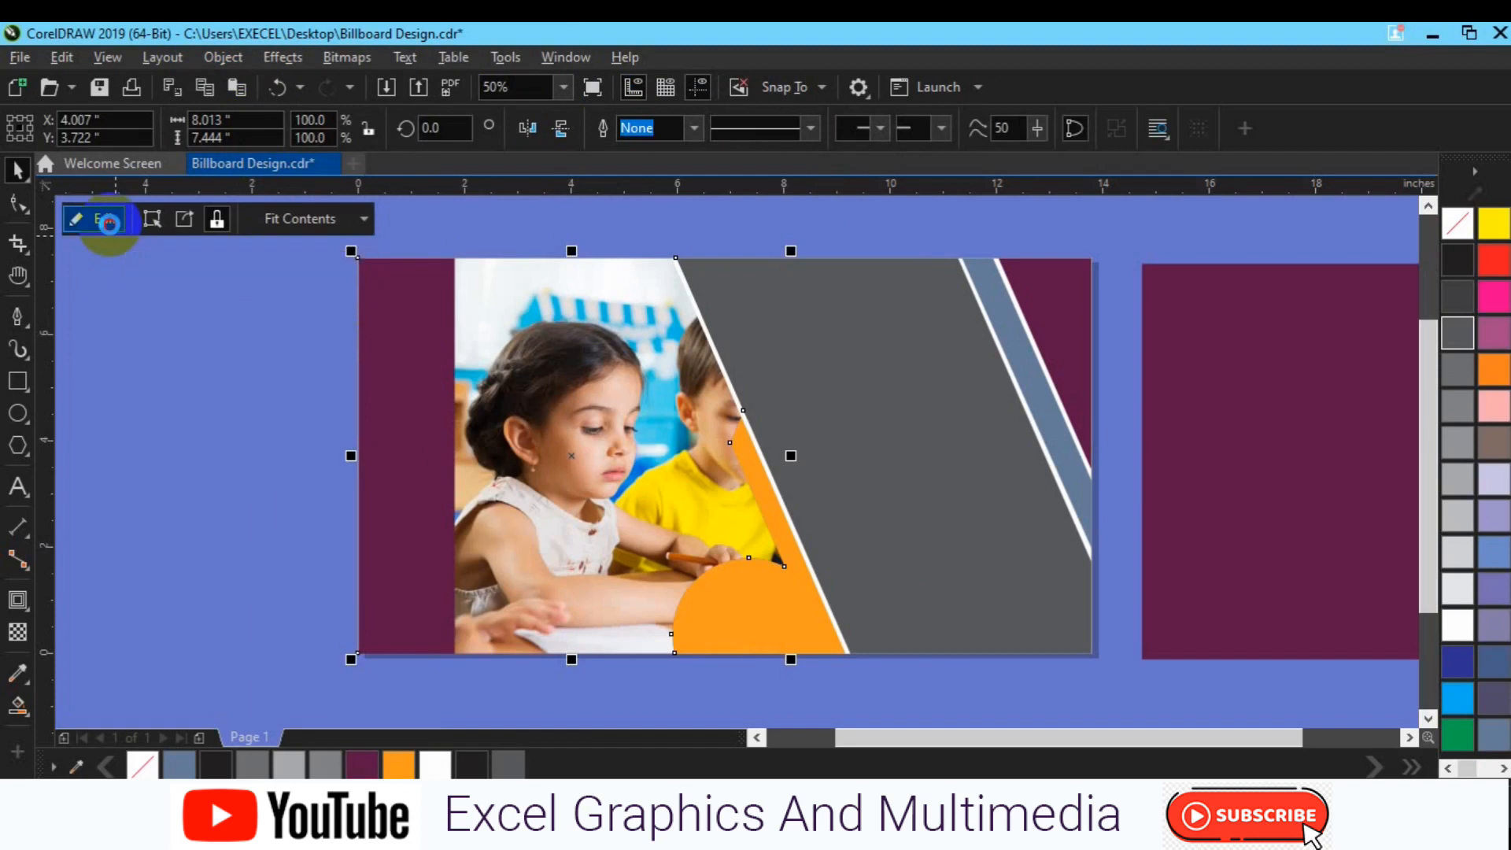
left_click(453, 447)
left_click_drag(452, 447, 396, 449)
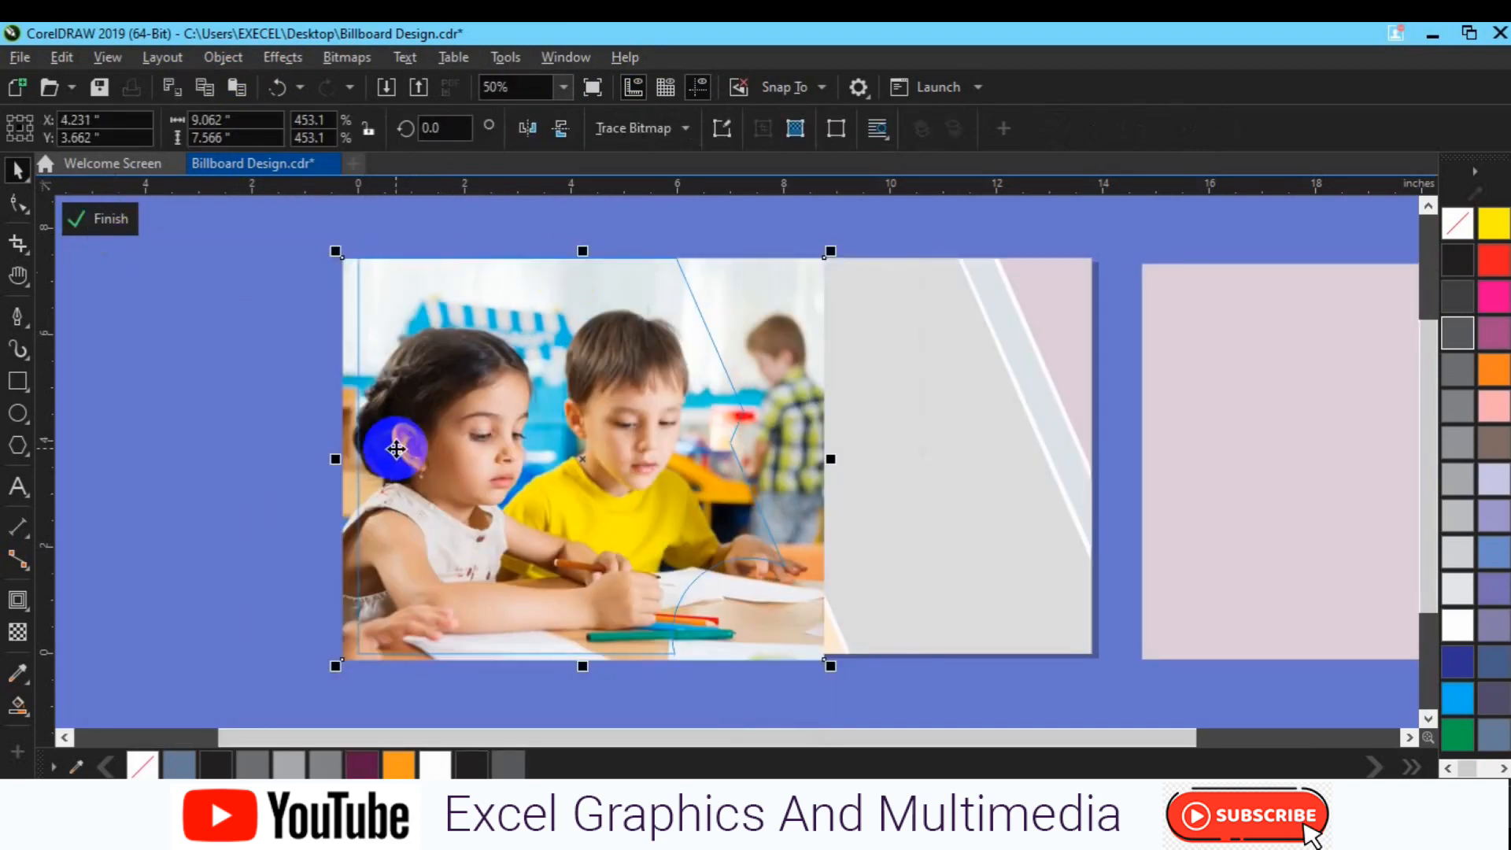
Step: Mirror the classroom picture horizontally inside its frame and finish editing the PowerClip
left_click(557, 133)
left_click(531, 132)
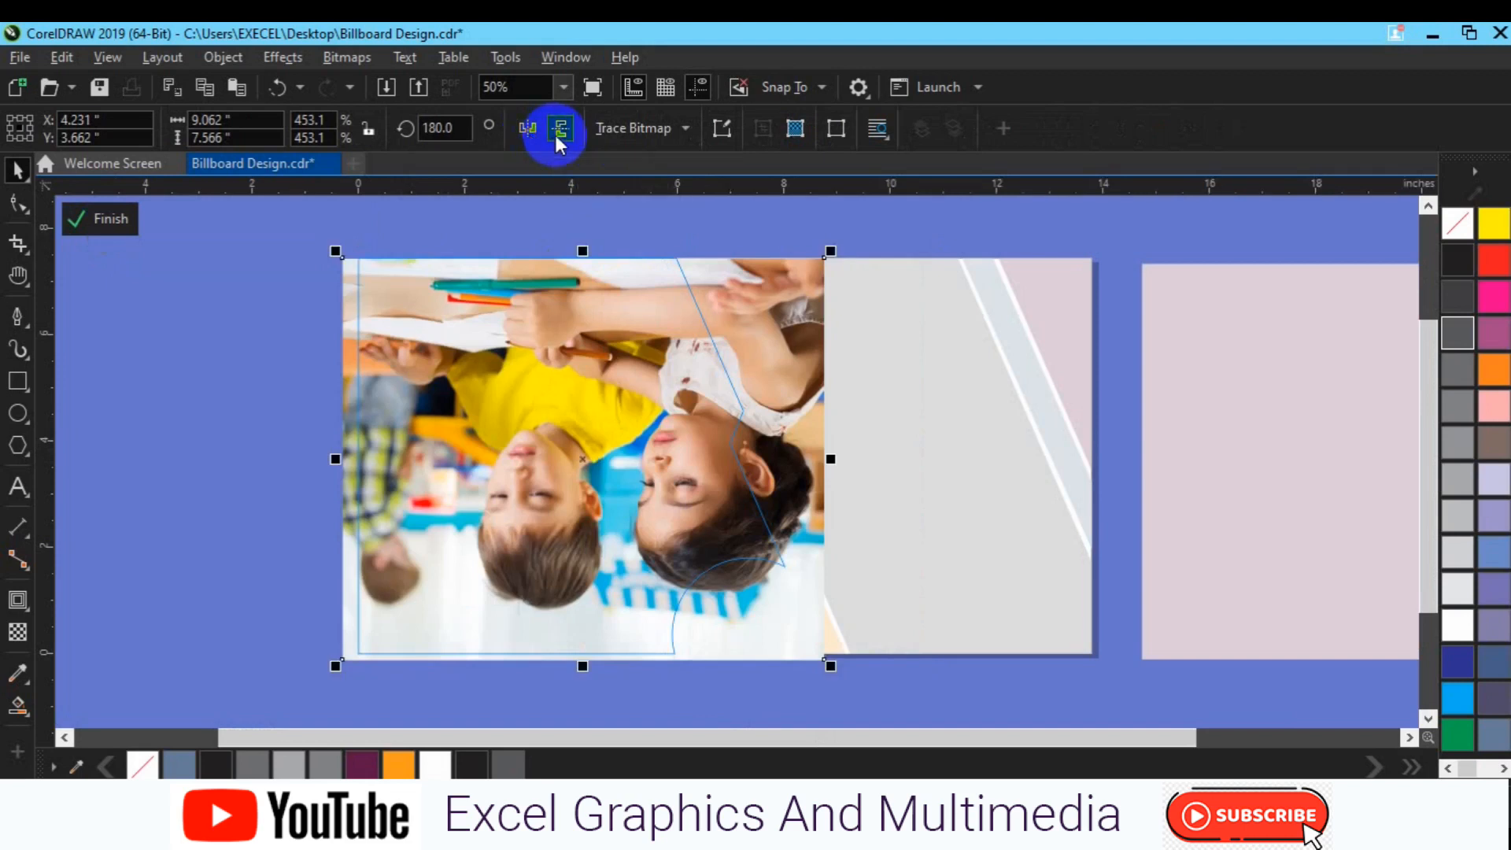
left_click(559, 132)
left_click(110, 220)
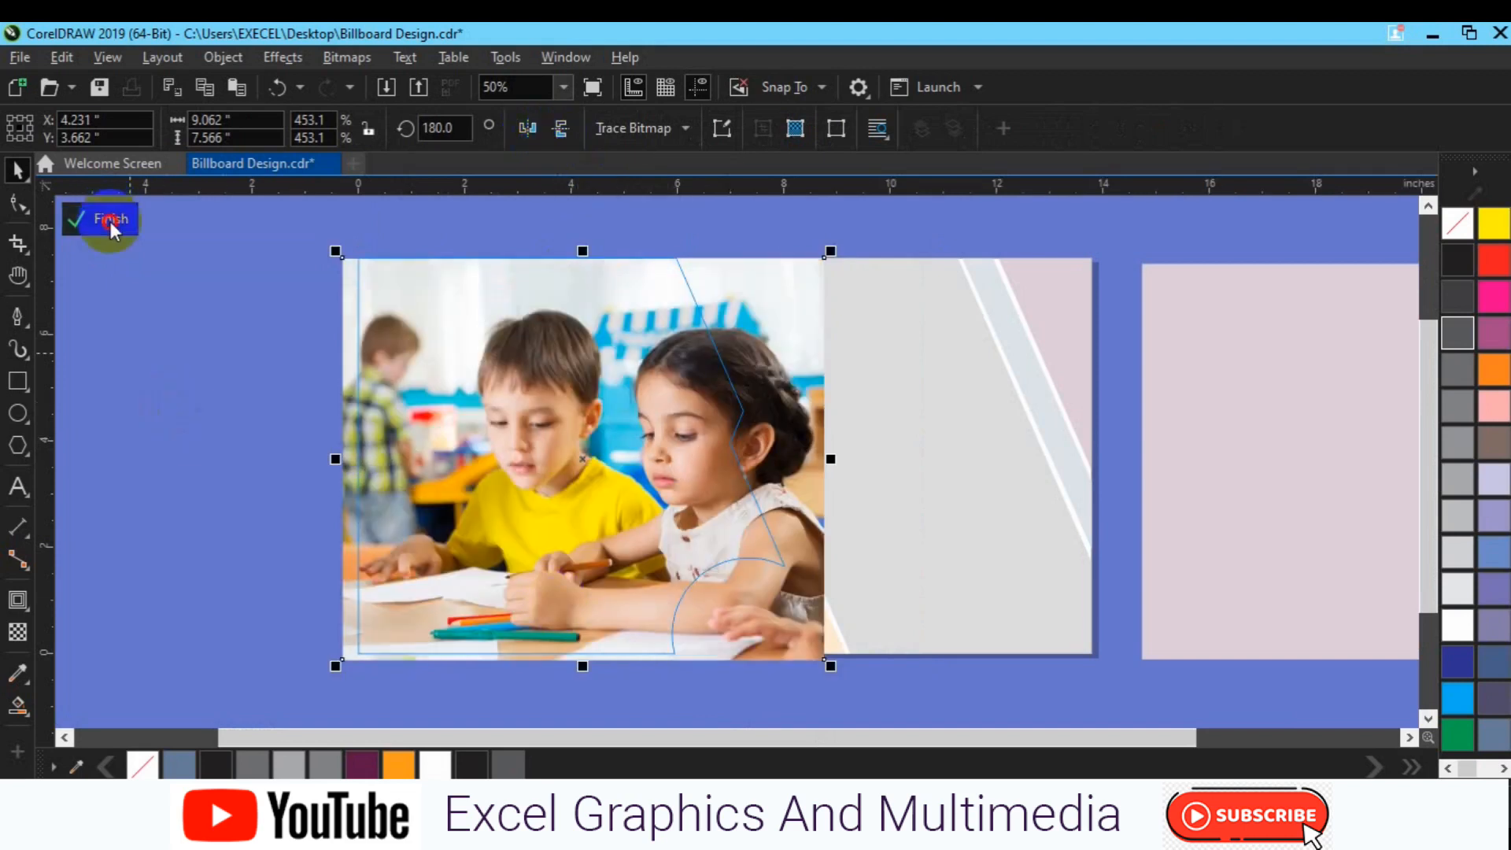
left_click(304, 431)
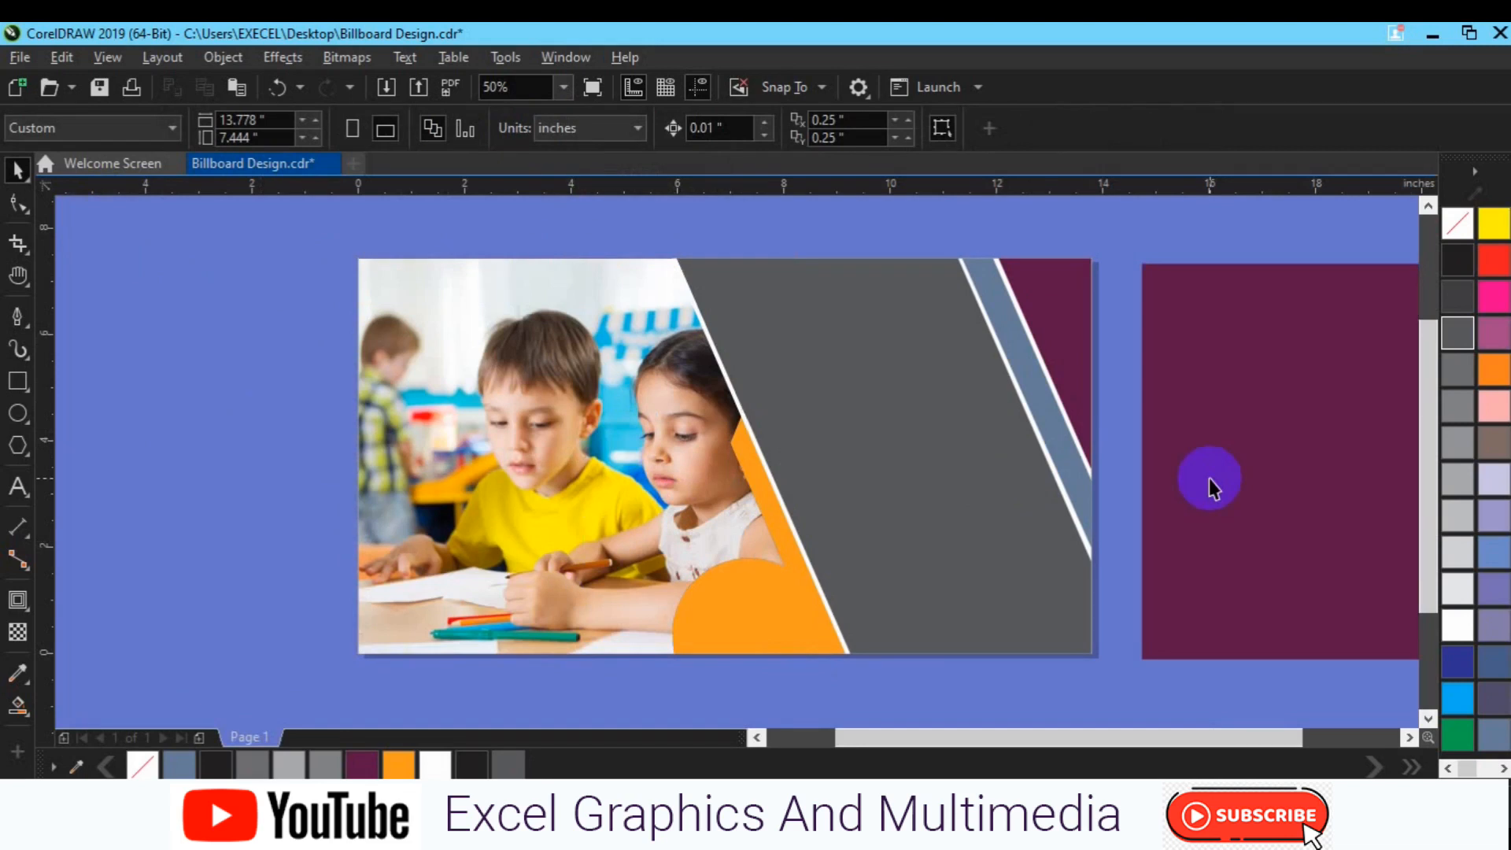
Step: Align the spare plum panel's horizontal and vertical centres with the picture panel so it lies exactly over it
left_click(1272, 504)
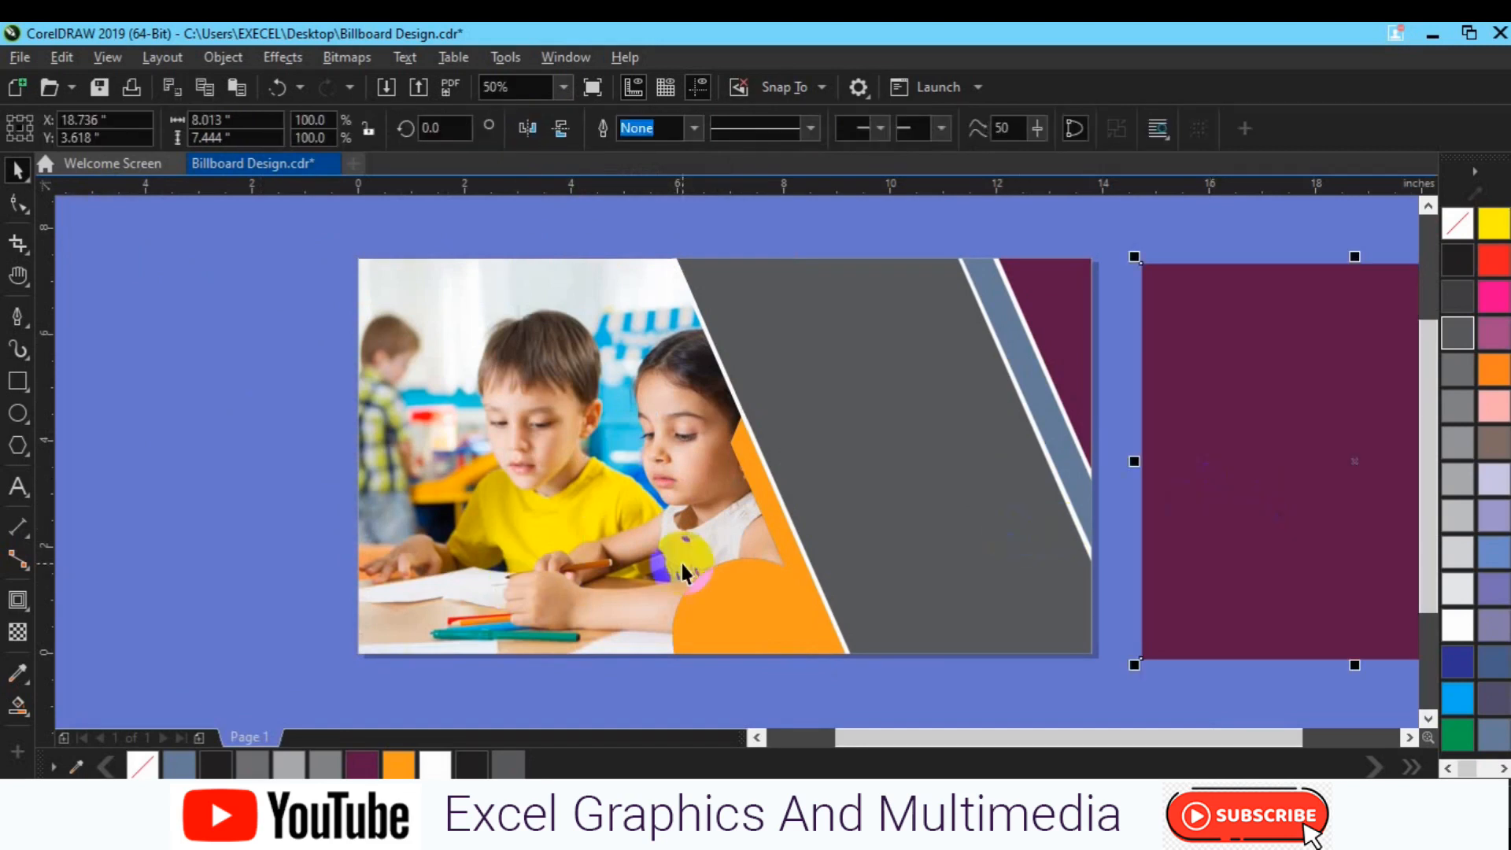
left_click(555, 566)
key("c")
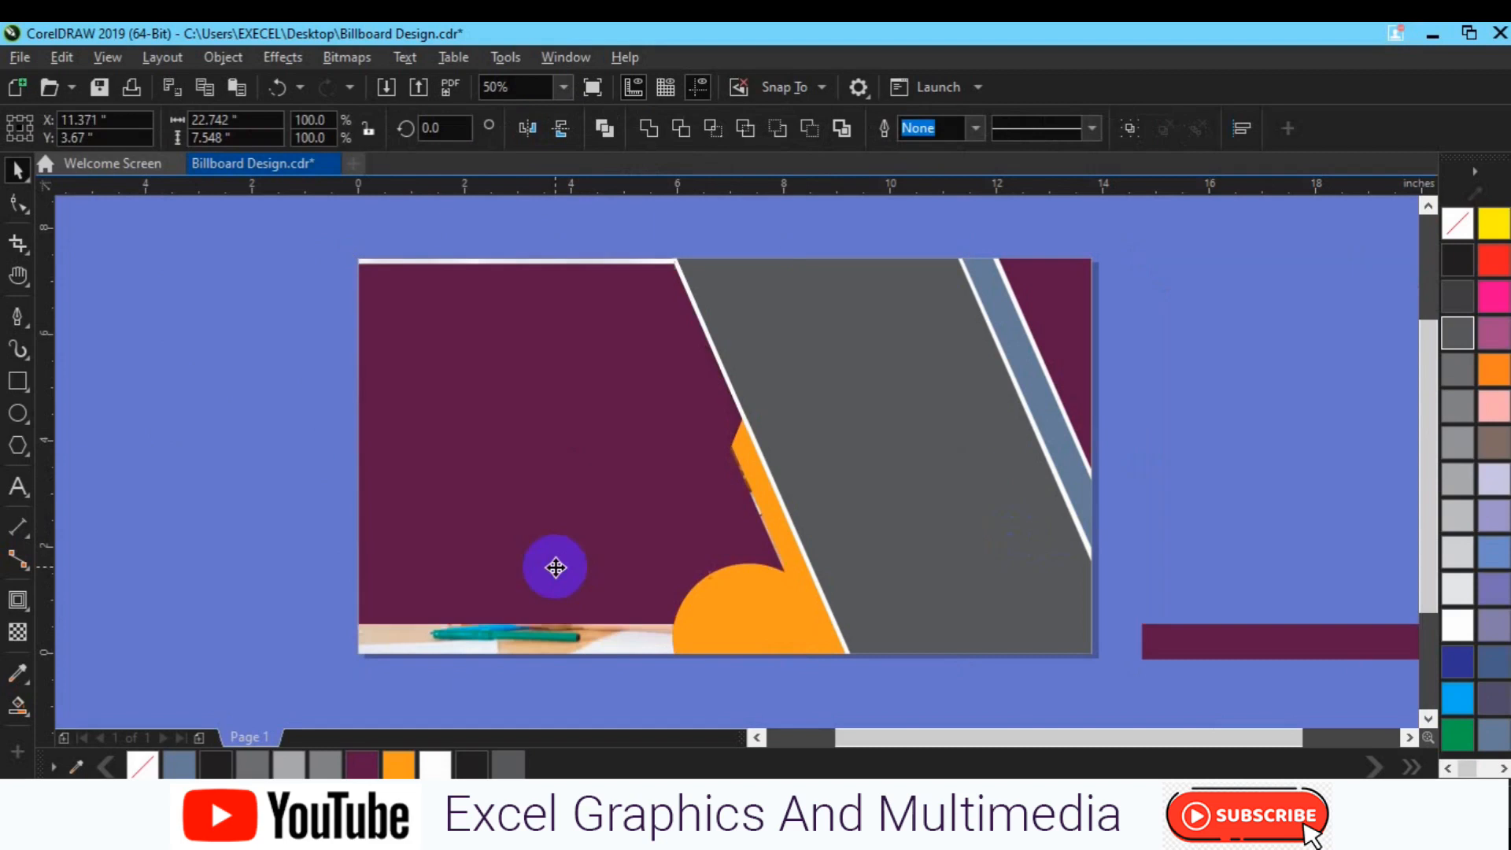
key("e")
left_click(308, 602)
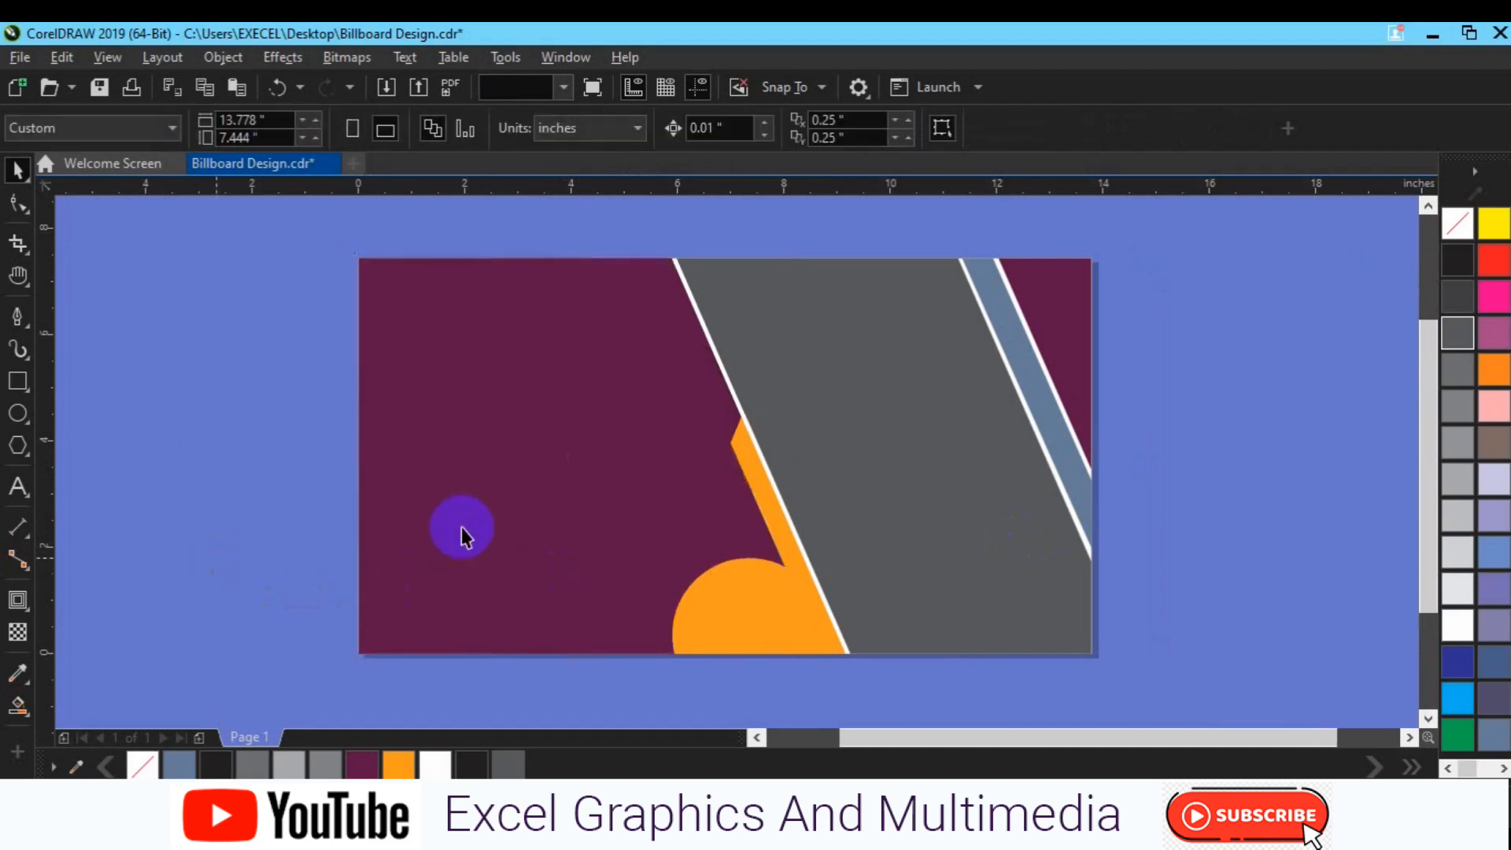
Step: Apply a transparency with the Multiply merge mode to the plum panel lying over the classroom picture
left_click(17, 632)
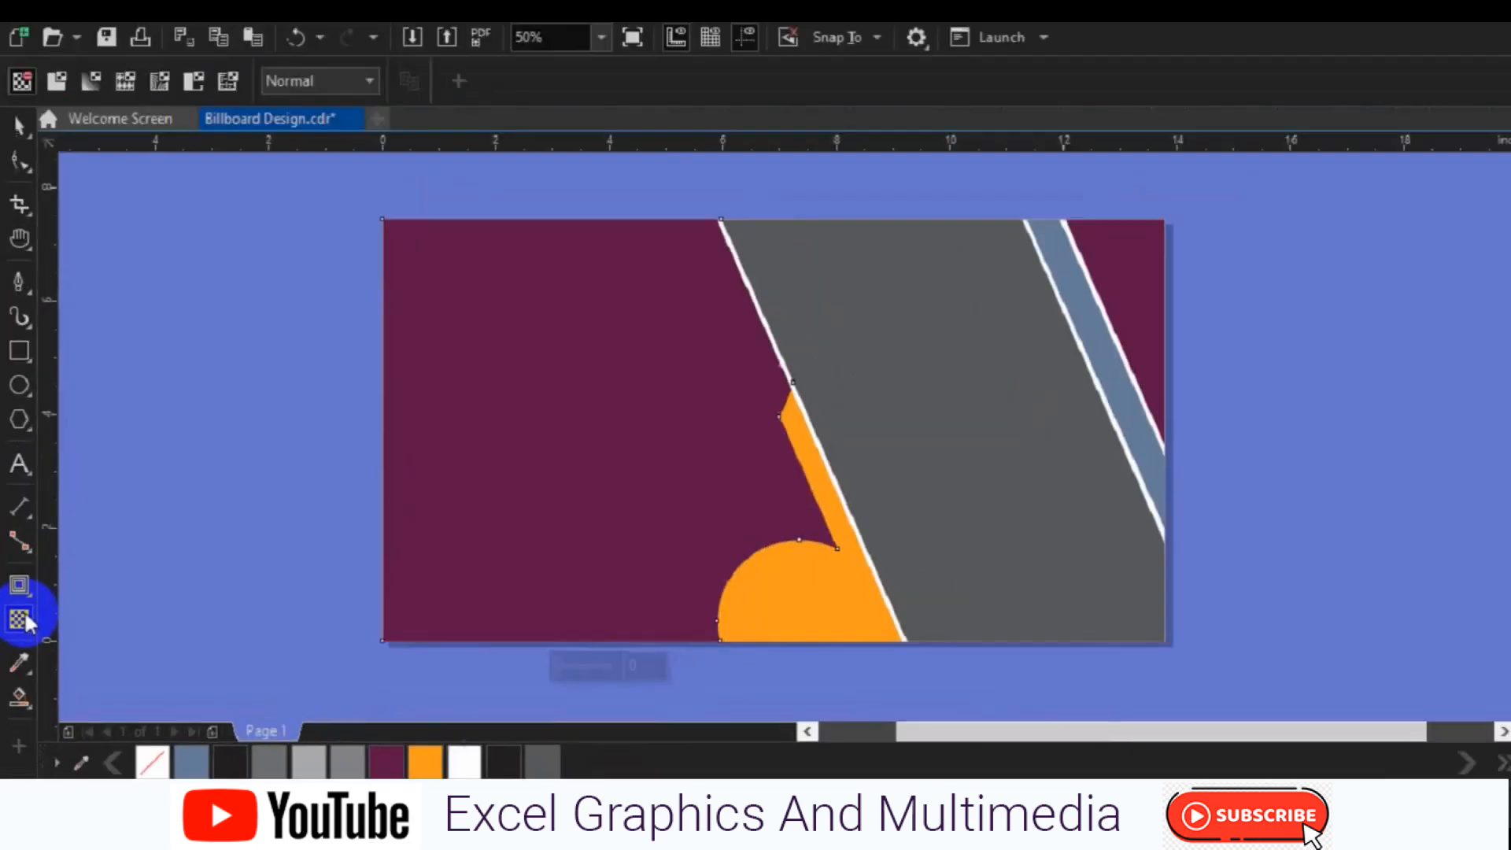
left_click(354, 125)
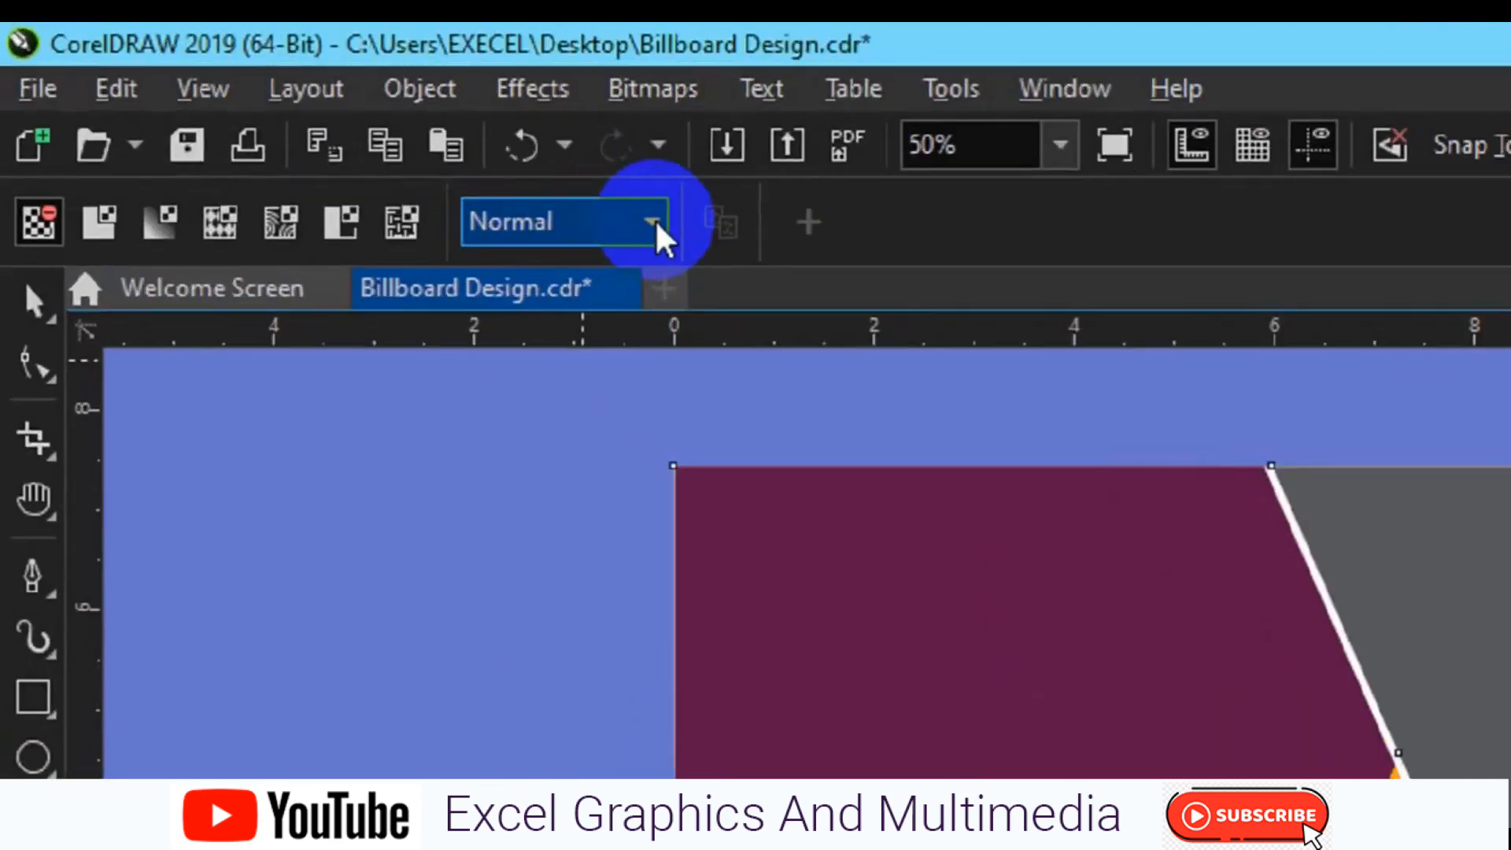
left_click(658, 225)
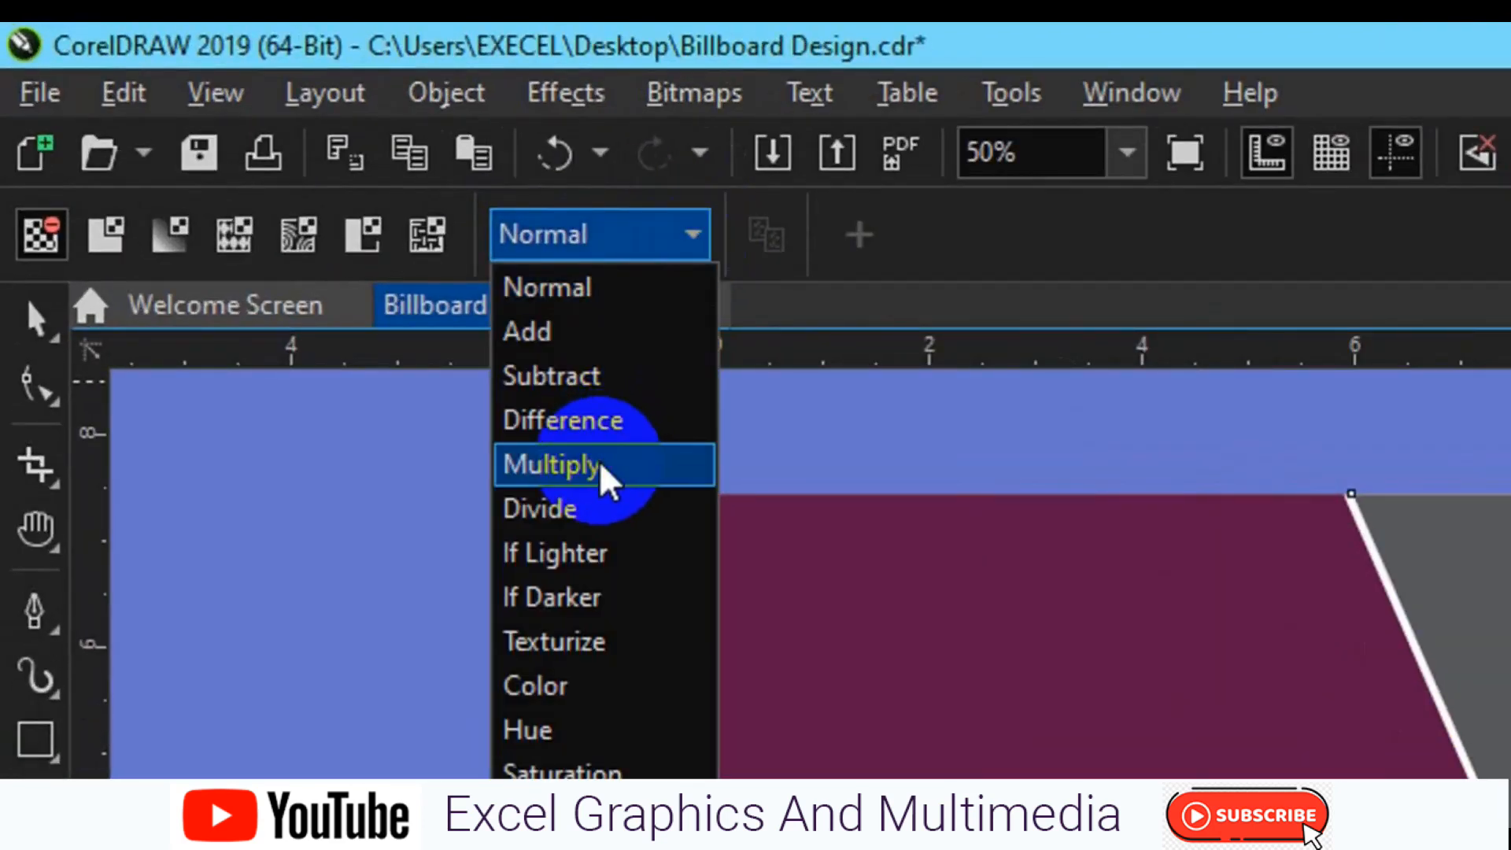
left_click(602, 466)
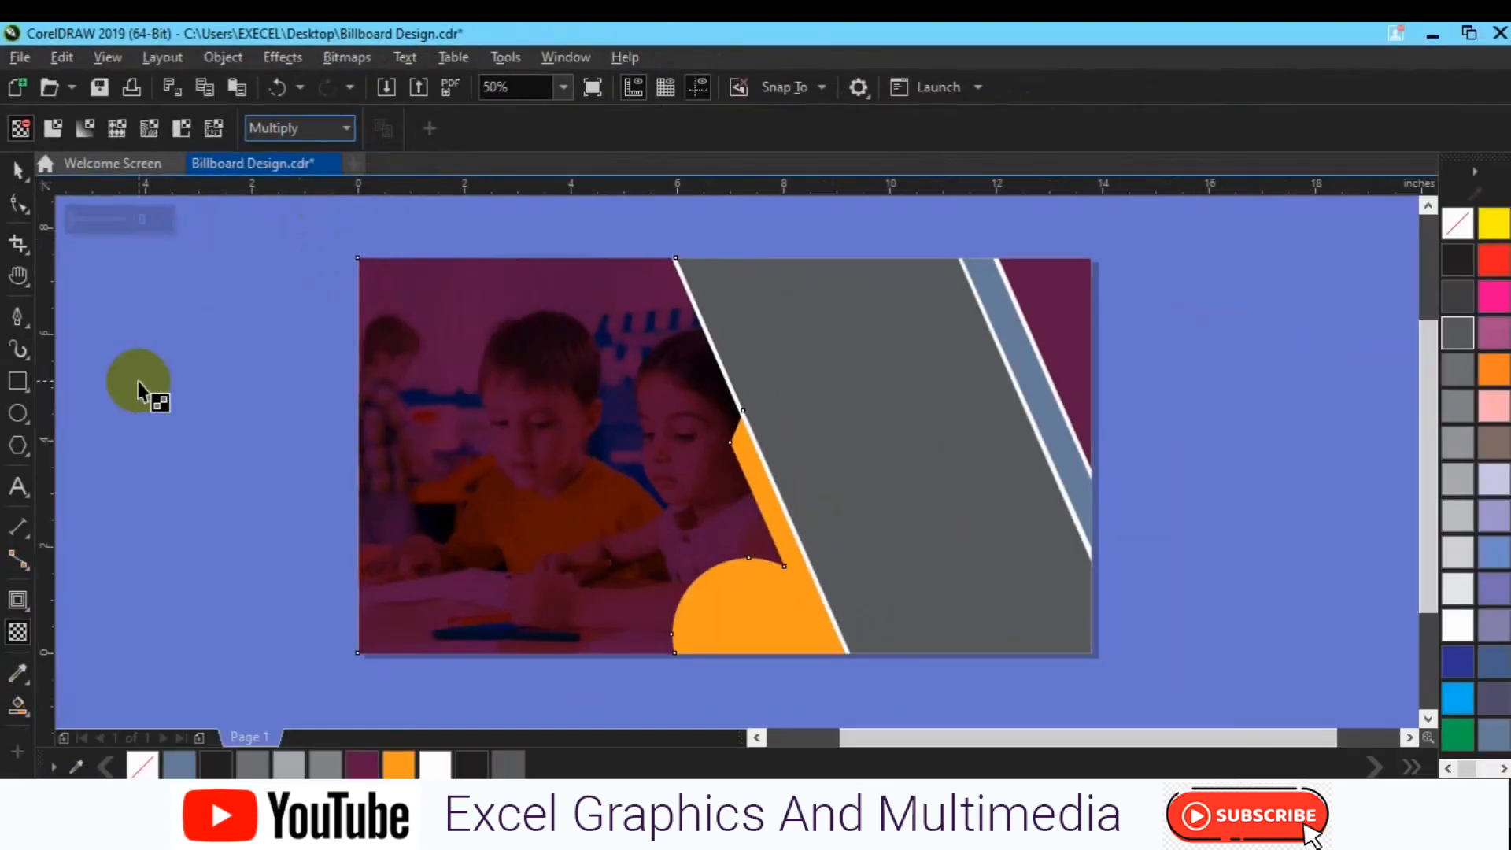
left_click(13, 167)
left_click(251, 494)
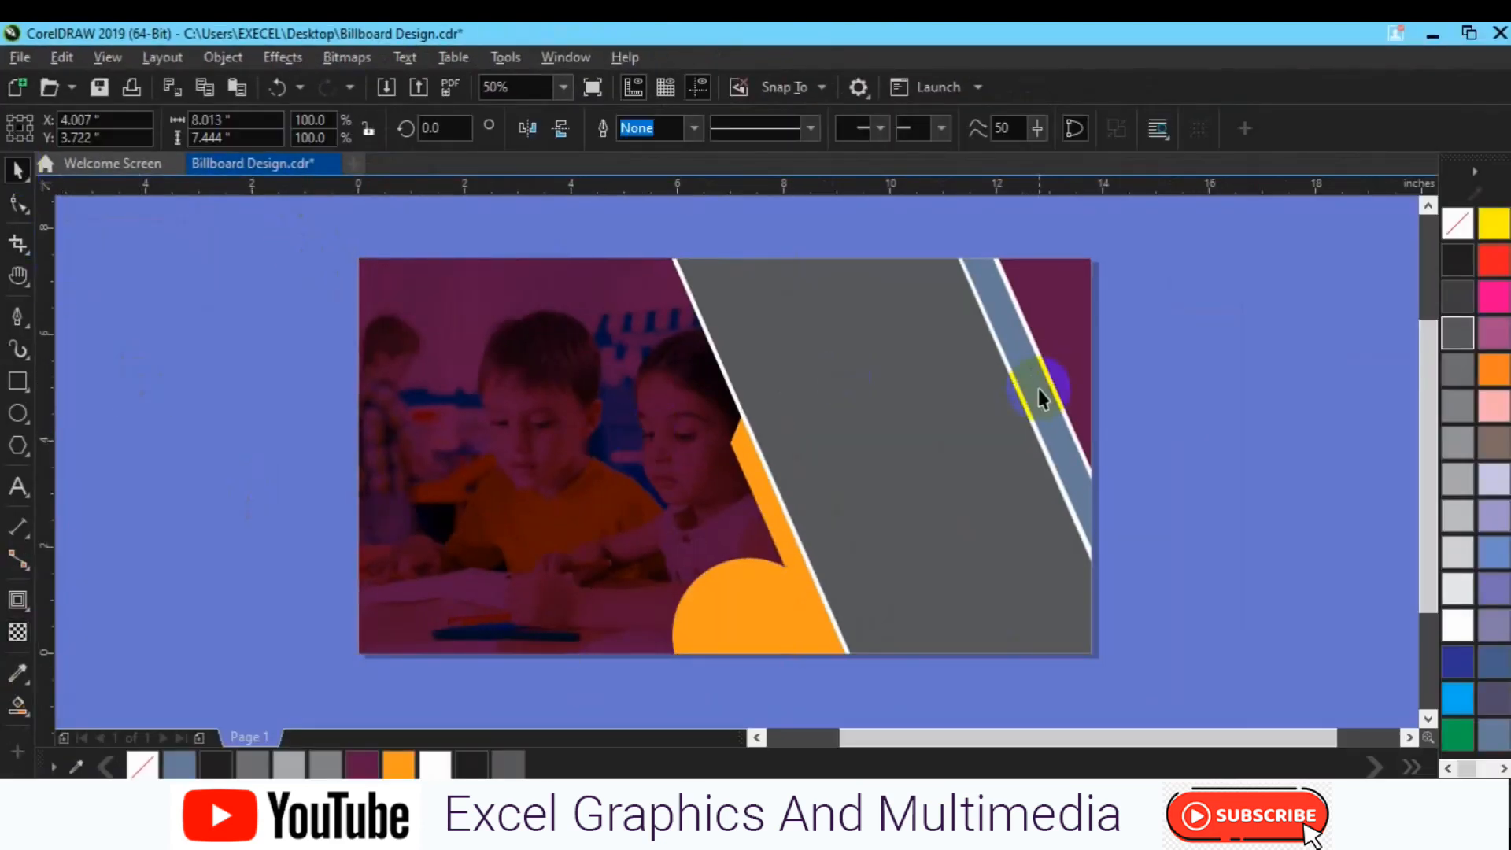
Step: Fill the slanted blue-grey strip beside the grey panel with orange
left_click(1032, 384)
left_click(399, 764)
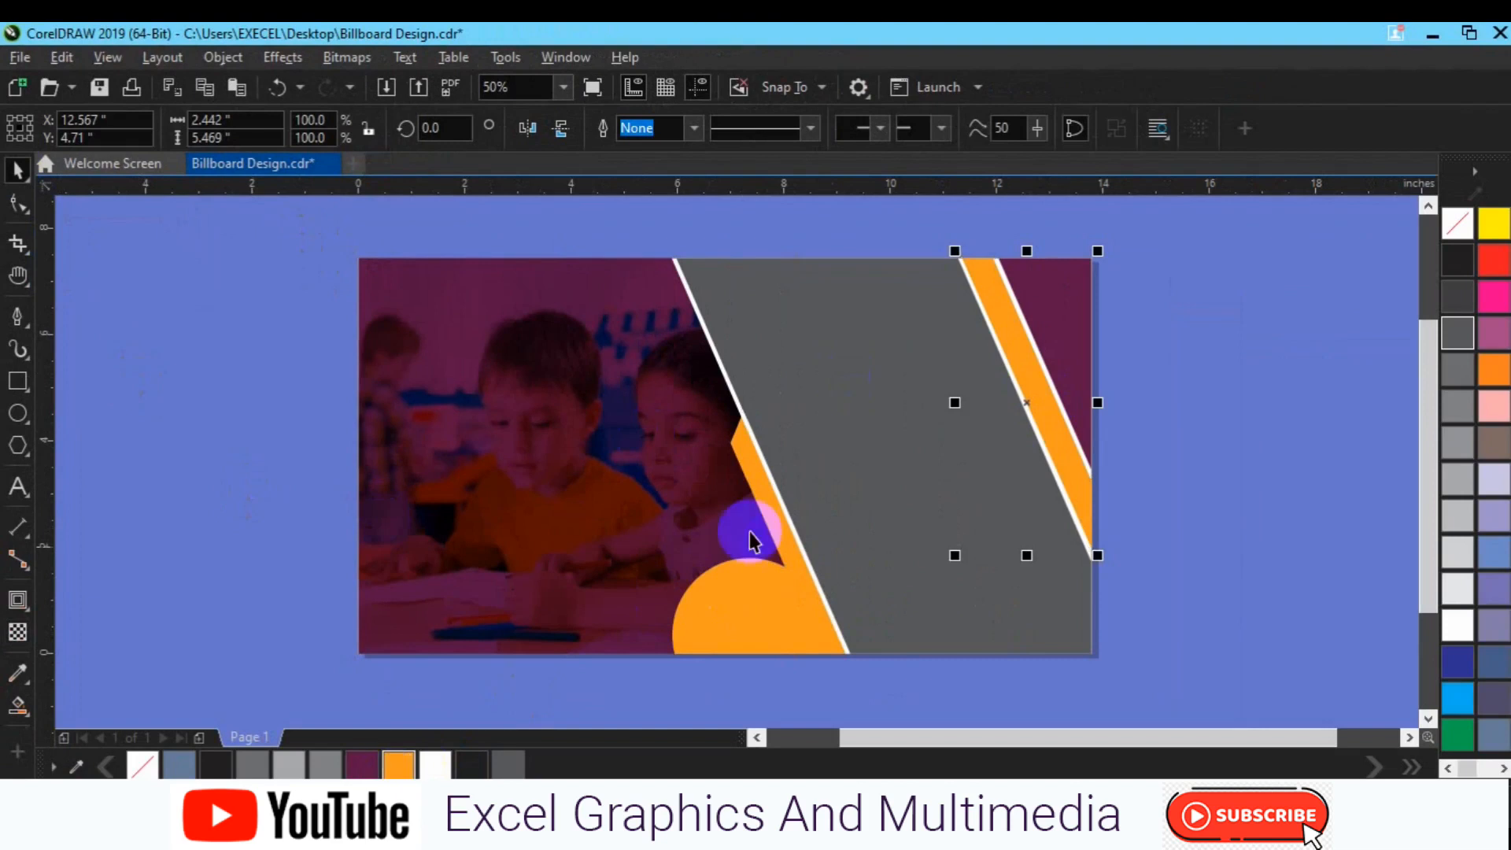
left_click(1107, 351)
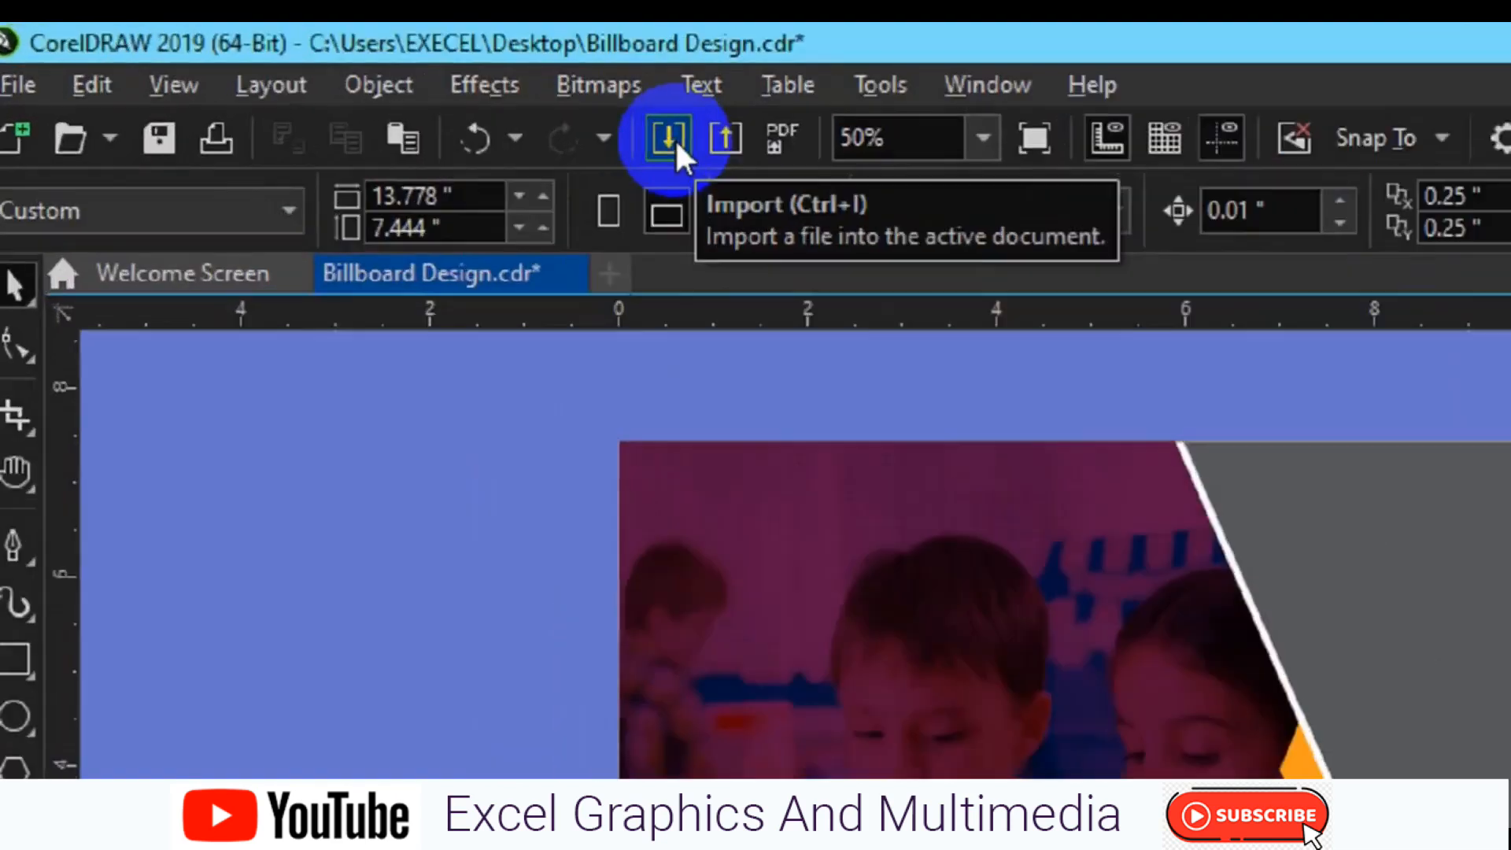
Step: Import Classroom-learning-children-HD-picture-01 and place it over the grey panel at about 9.4 by 7.85 inches
left_click(391, 88)
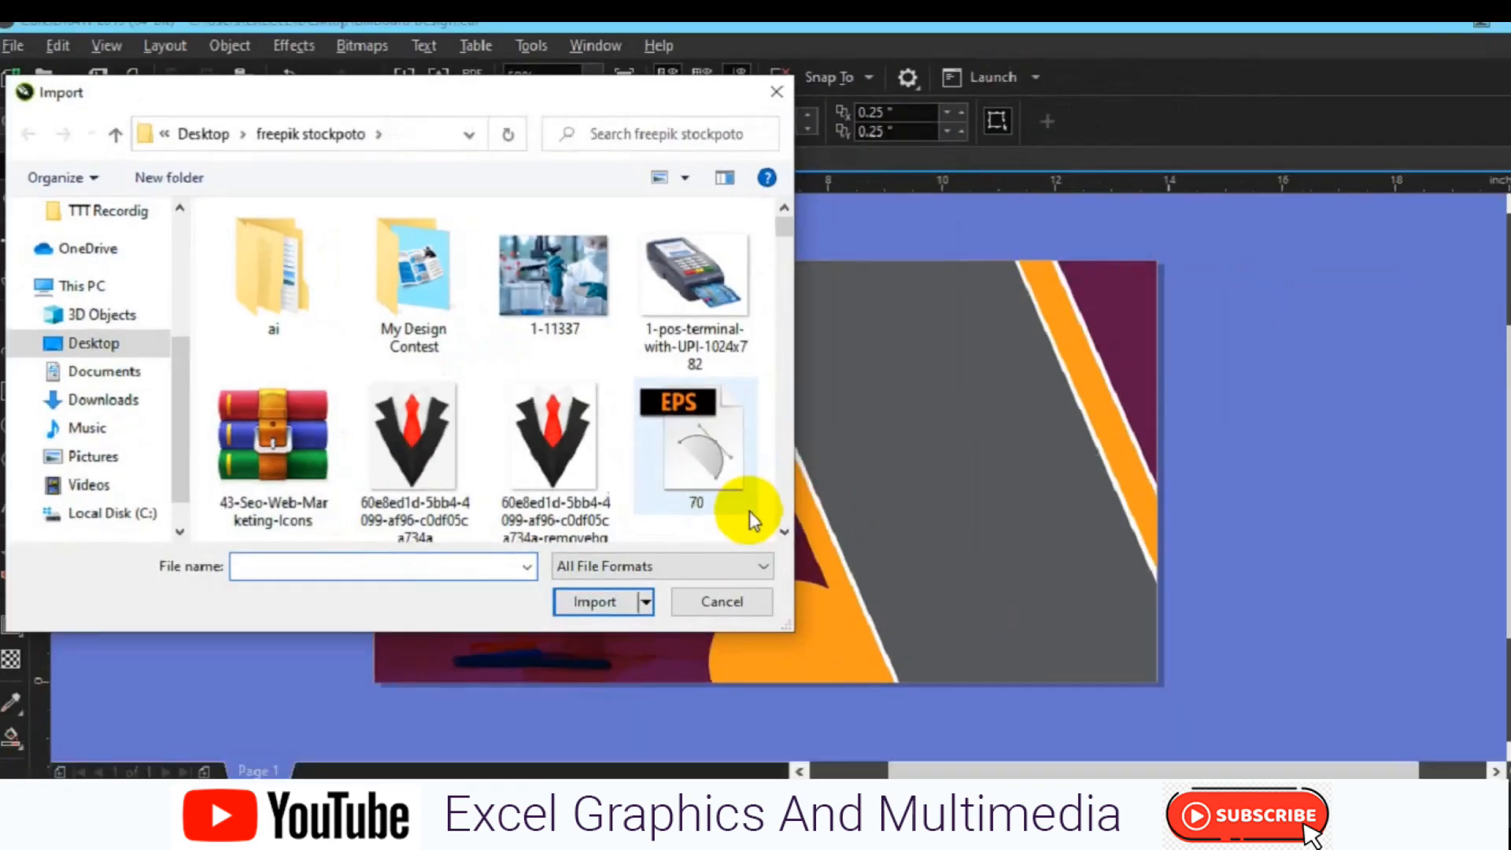
left_click(784, 532)
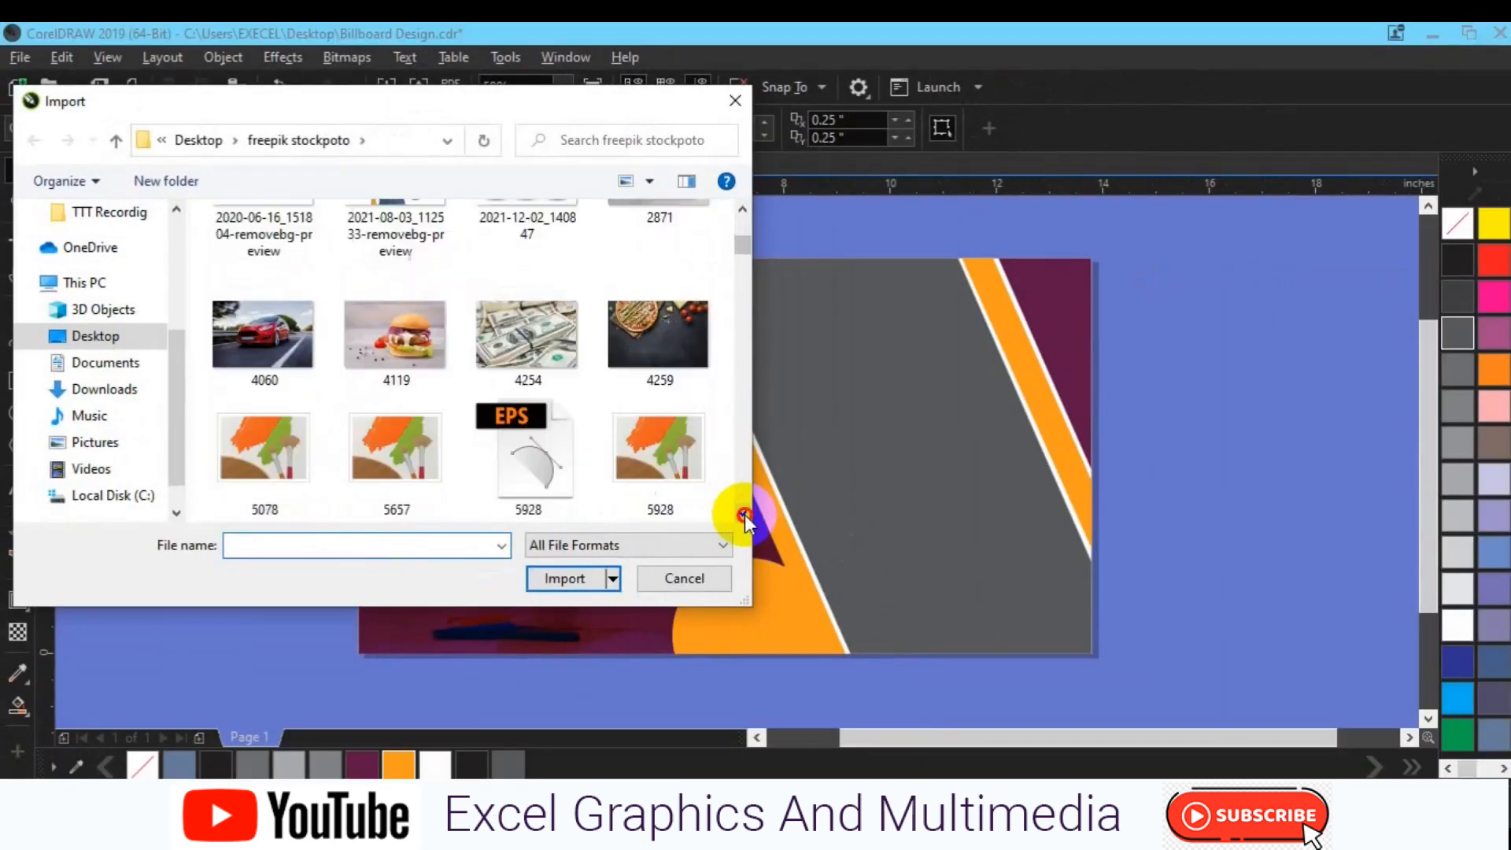
left_click_drag(744, 516, 743, 516)
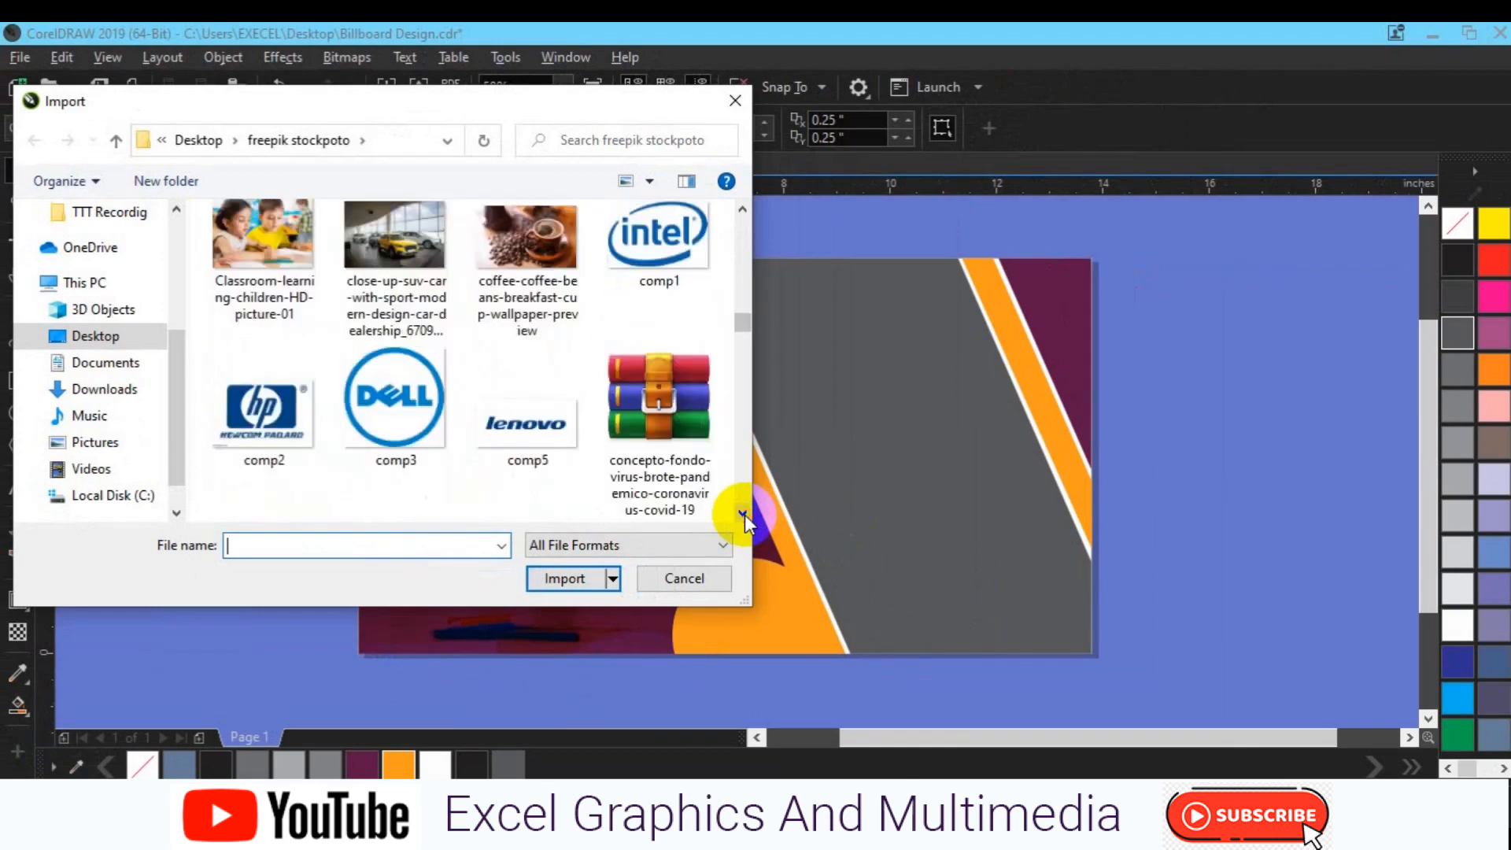
left_click(258, 266)
left_click(565, 580)
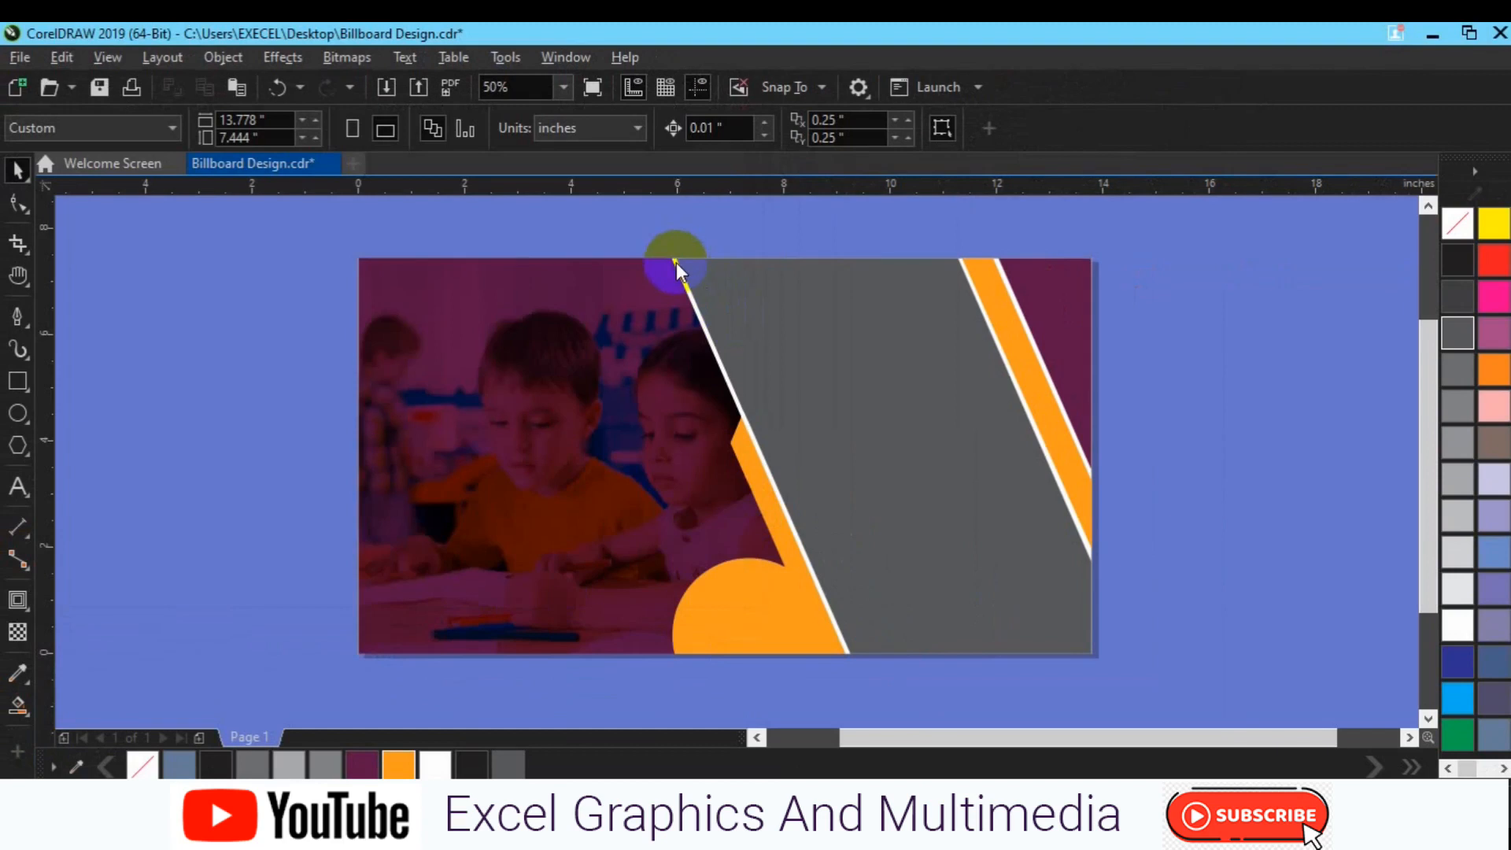
left_click_drag(672, 250, 1171, 663)
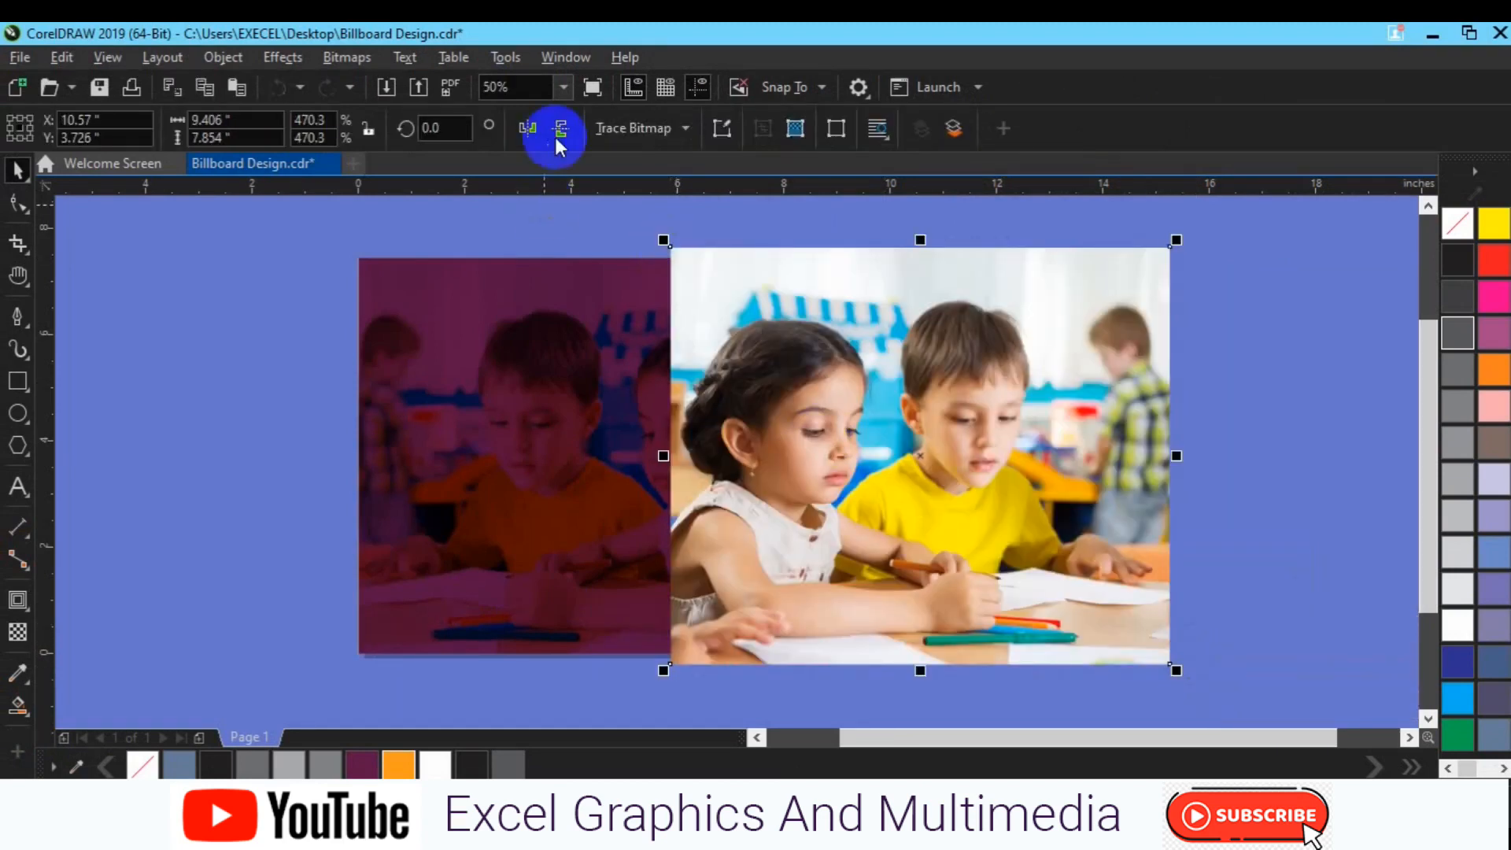
Step: Mirror the imported classroom picture horizontally and move it to about X 11.84, Y 3.79 inches
left_click(561, 131)
left_click(530, 130)
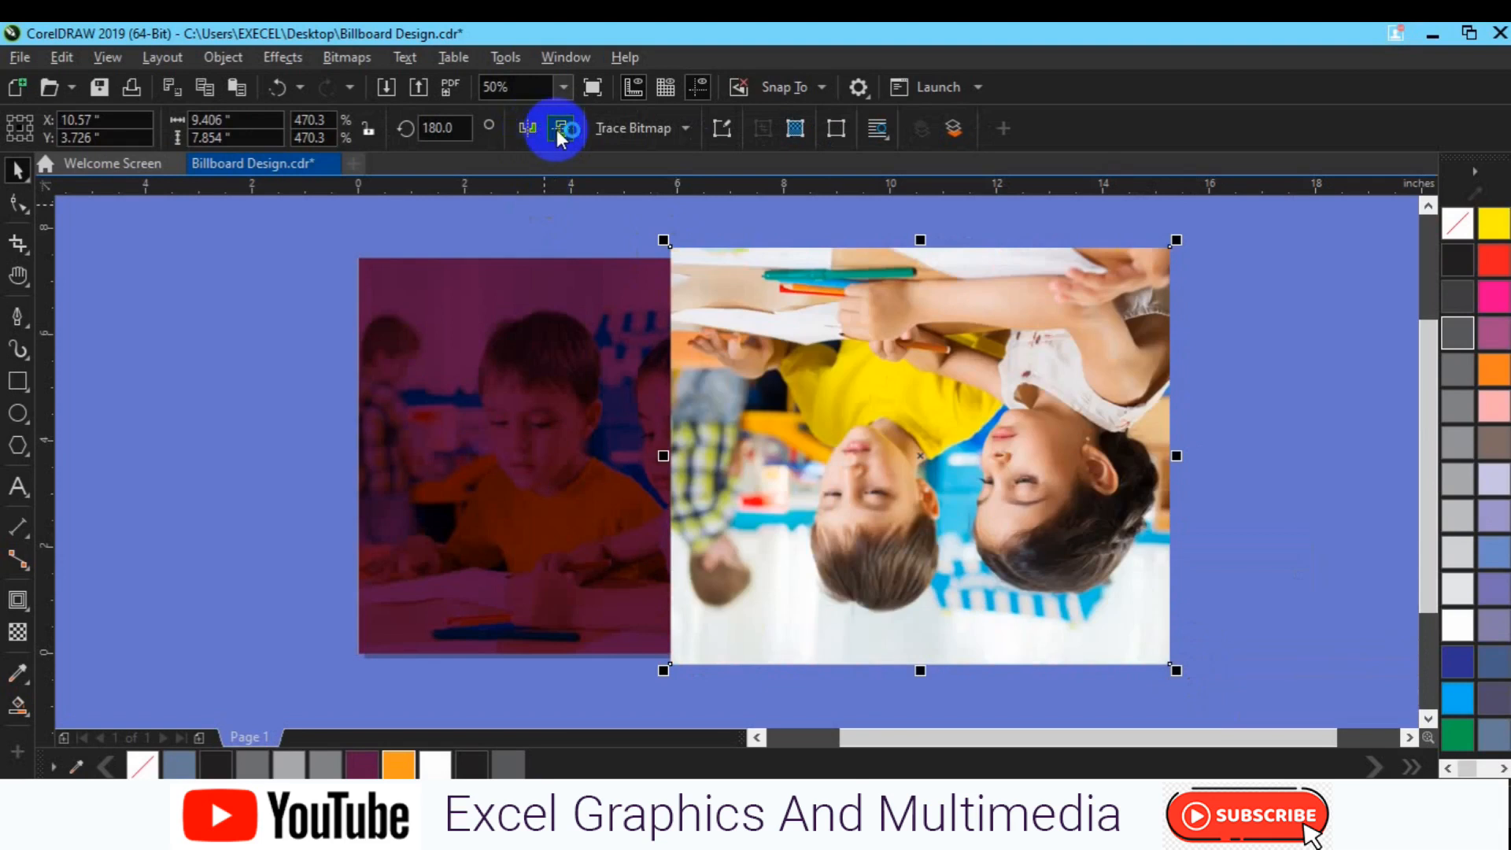
left_click(560, 133)
left_click_drag(913, 422, 982, 419)
Step: PowerClip the mirrored classroom picture inside the slanted grey panel
left_click(227, 60)
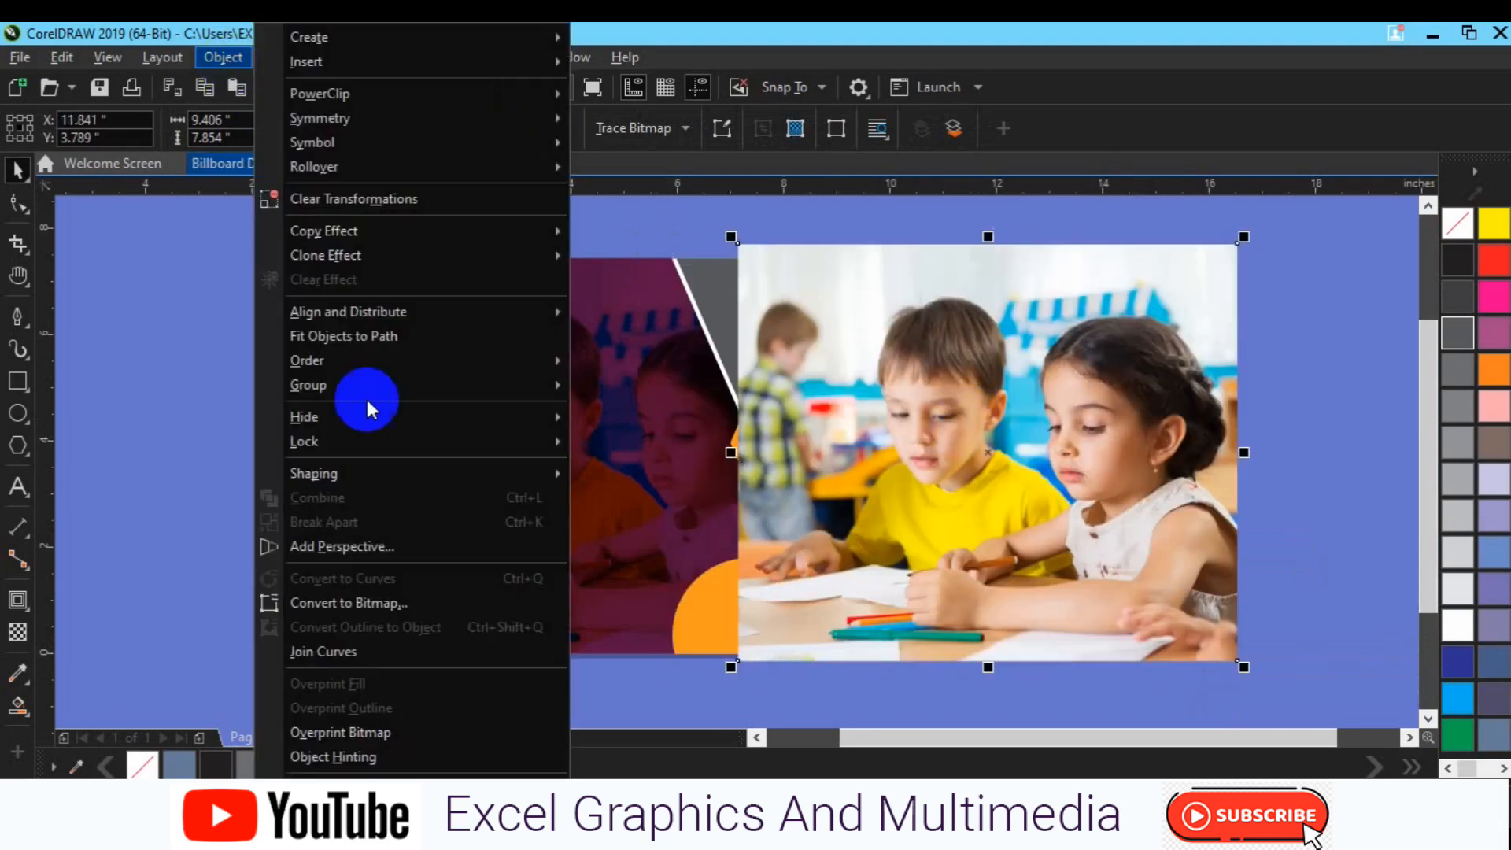
mouse_move(391, 100)
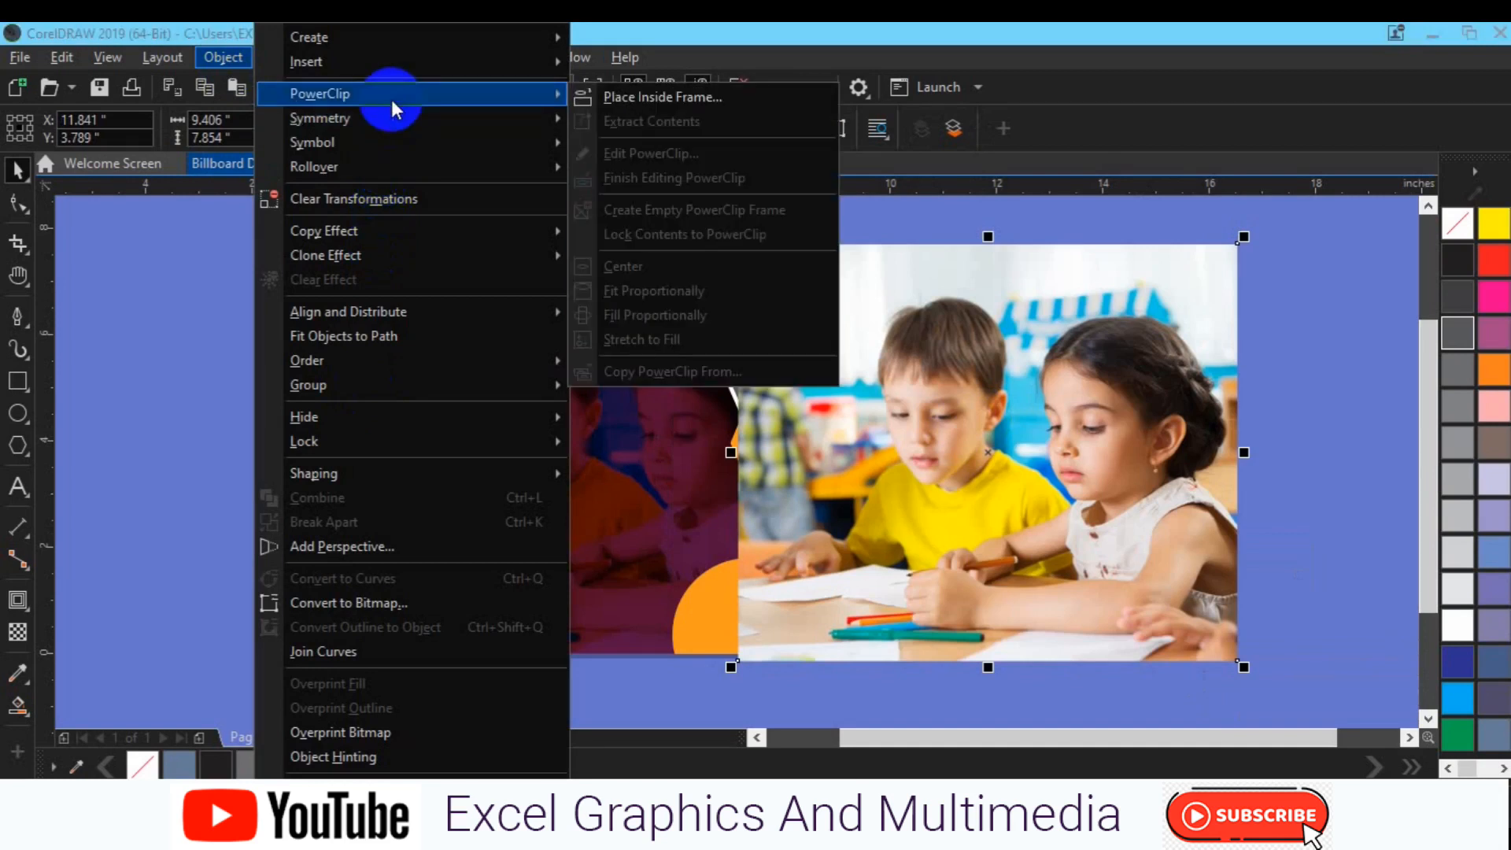
left_click(619, 99)
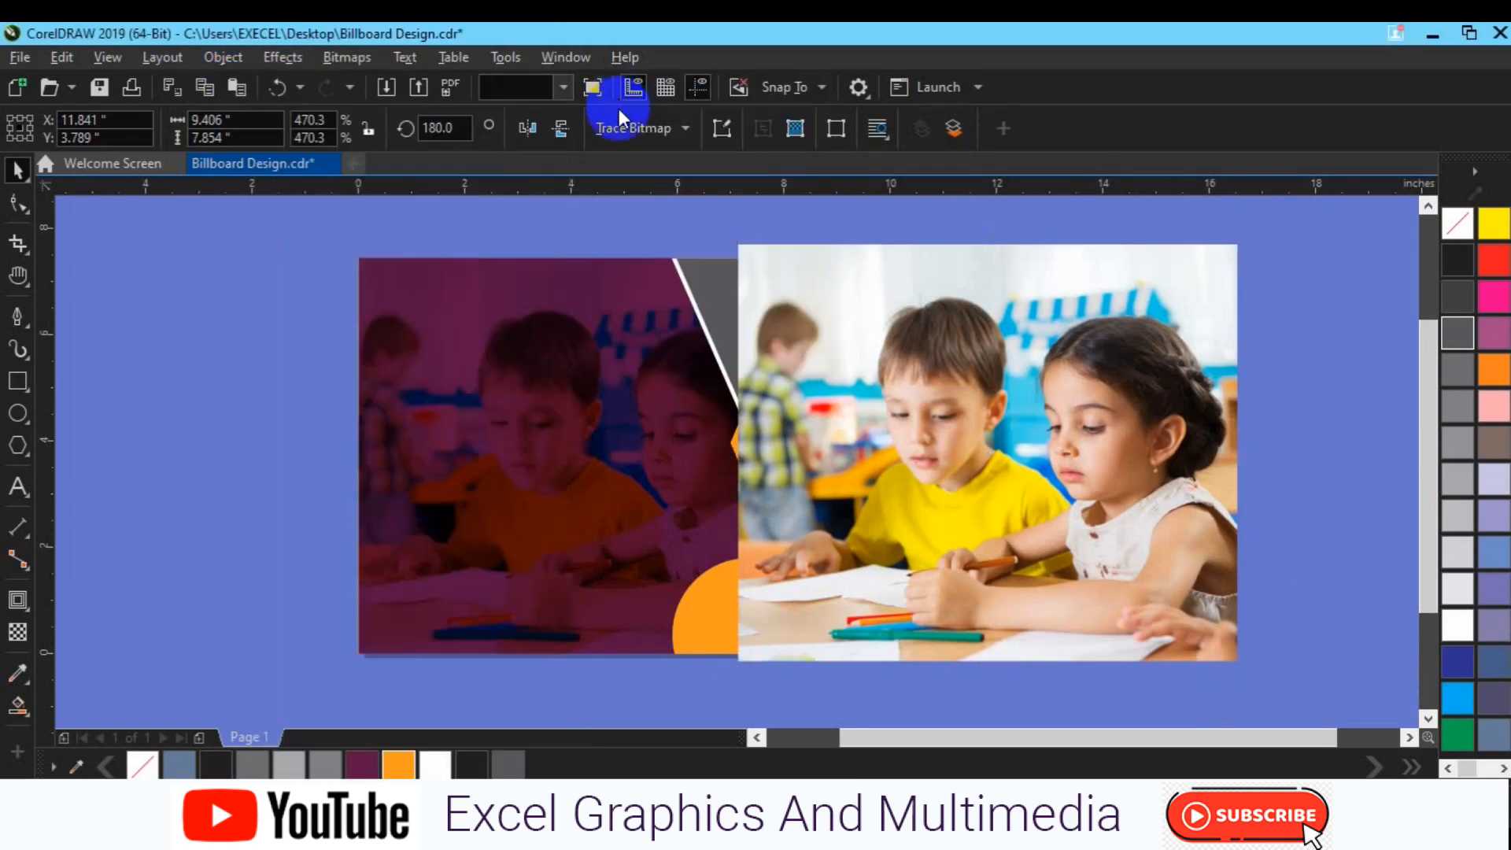
left_click(681, 278)
Step: Open the grey panel's PowerClip contents, shift the picture to about X 10.445, Y 3.706 inches to cover the frame, and finish editing
left_click(152, 216)
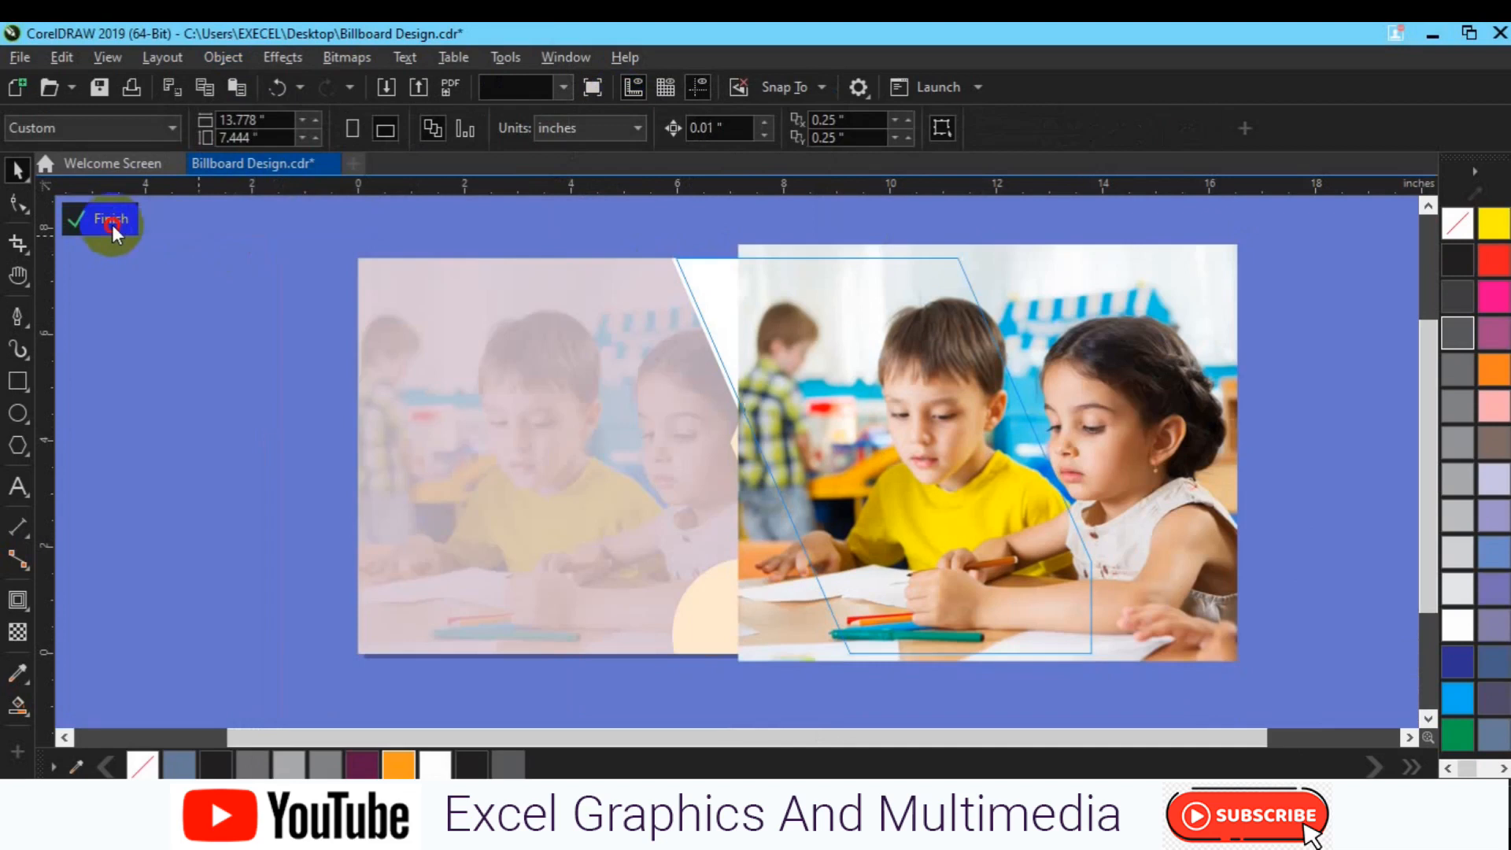
left_click(112, 224)
left_click_drag(863, 393, 787, 398)
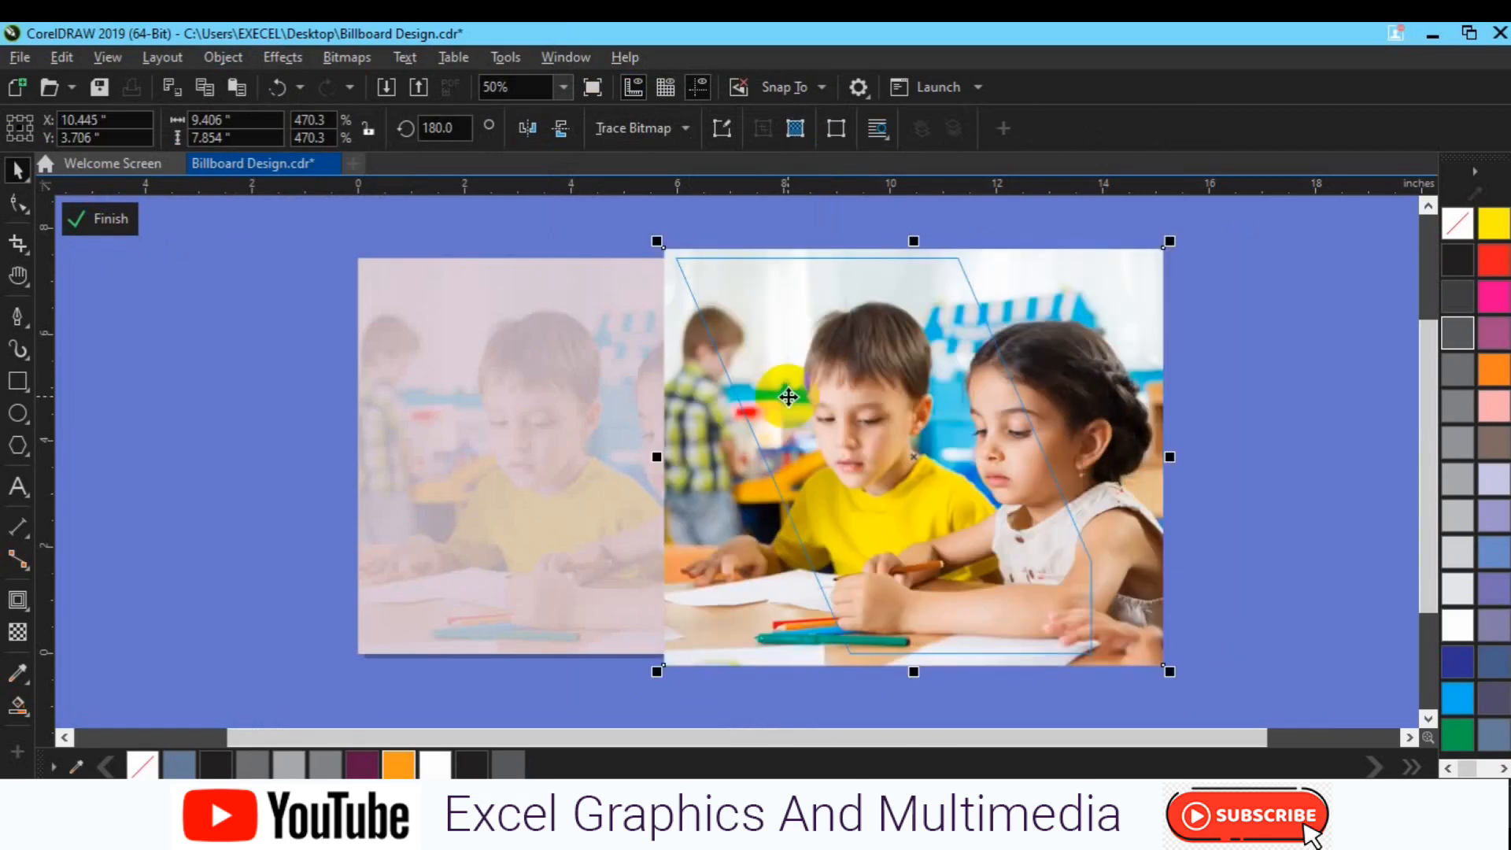
left_click(87, 219)
Step: Add the text SCHOOL ADMISSION on two lines over the plum picture panel and correct the spelling of SCHOOL
key("F8")
left_click(427, 384)
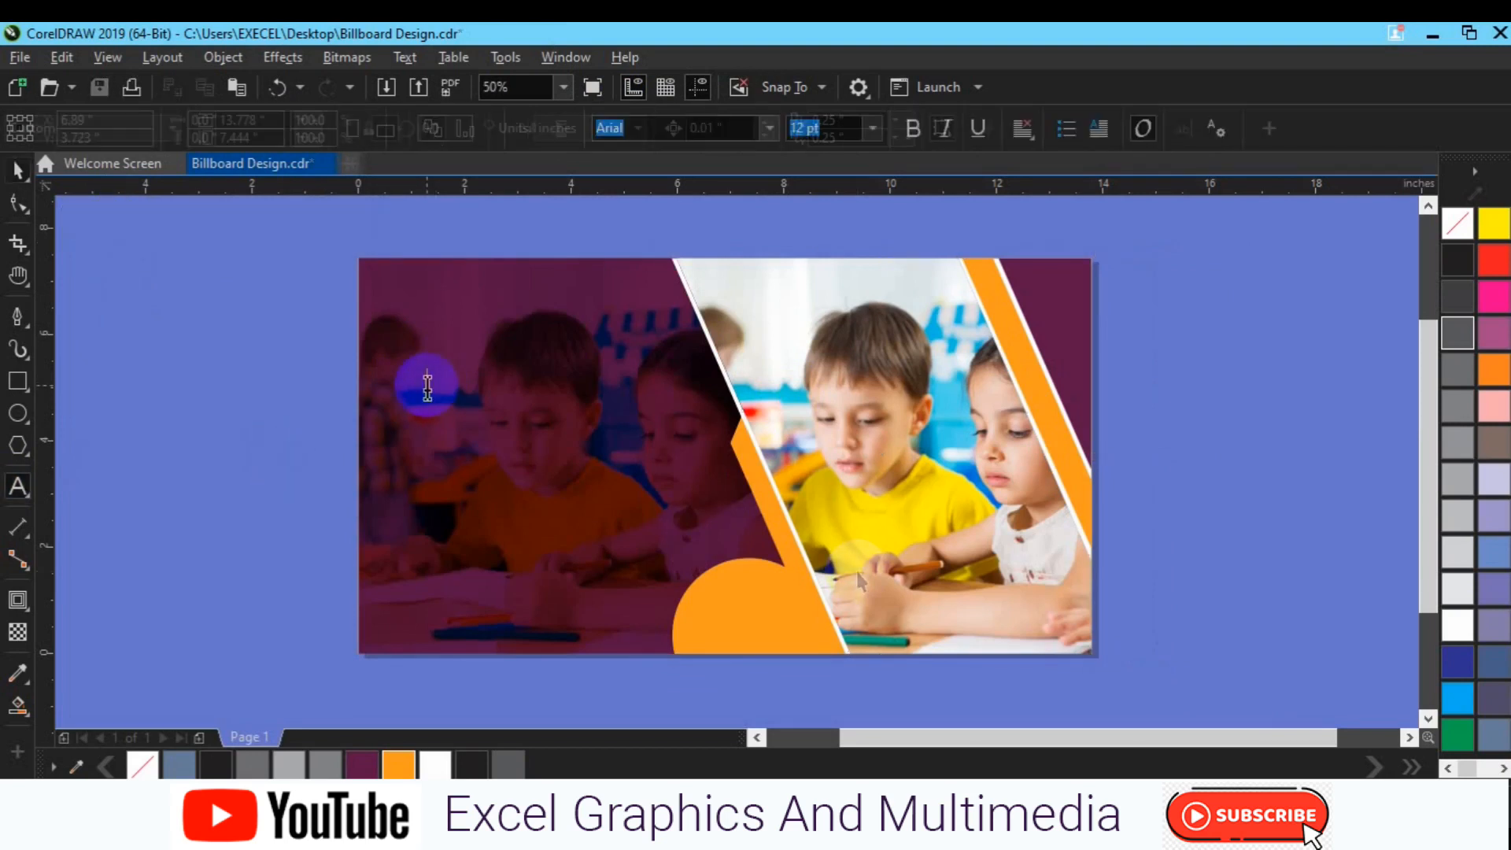
type("SCHOOL ADMISSION")
key("ctrl+a")
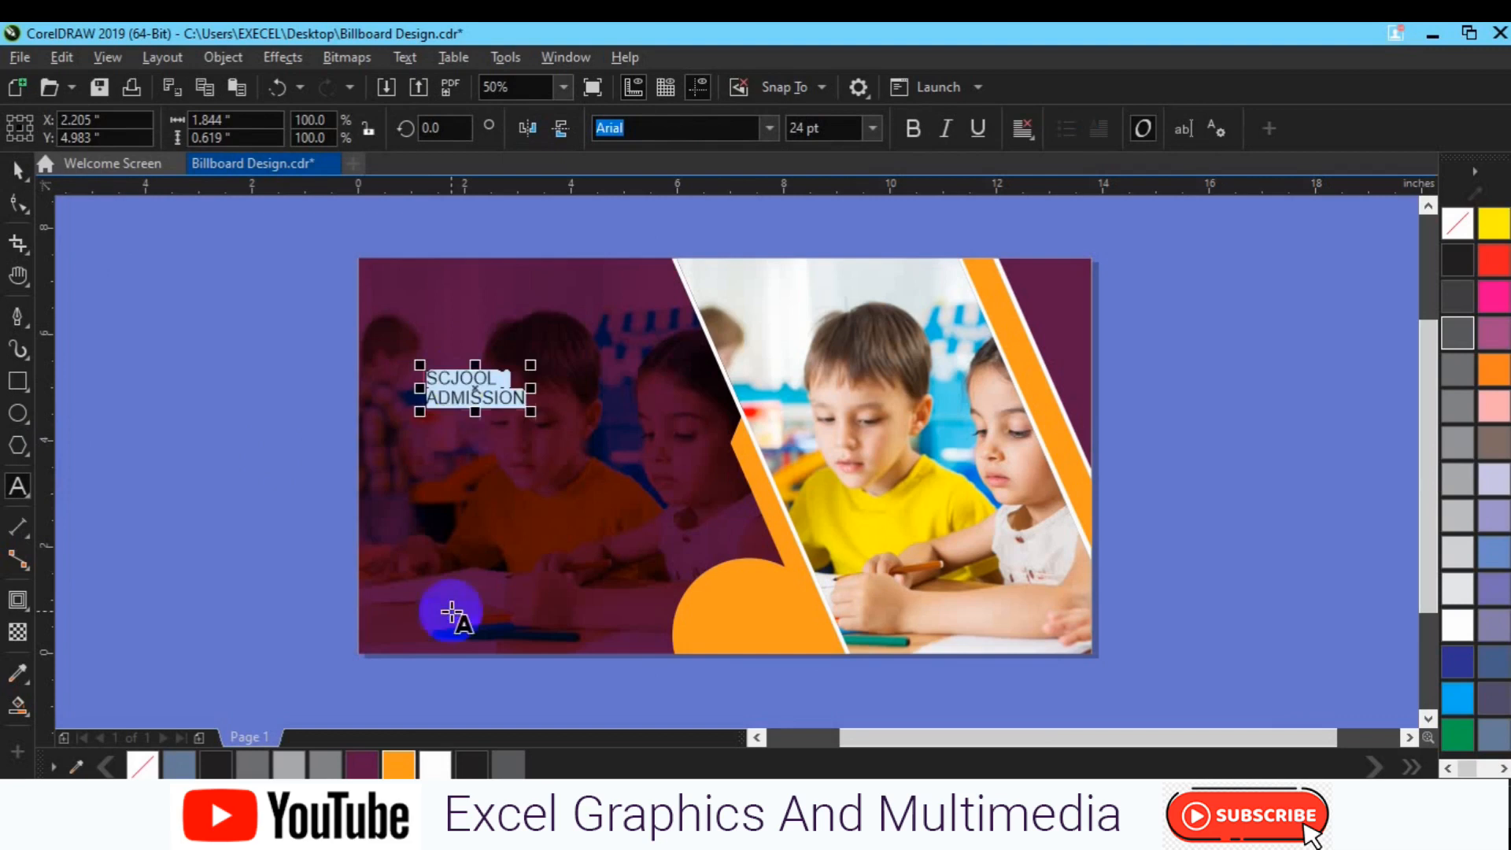
left_click(487, 384)
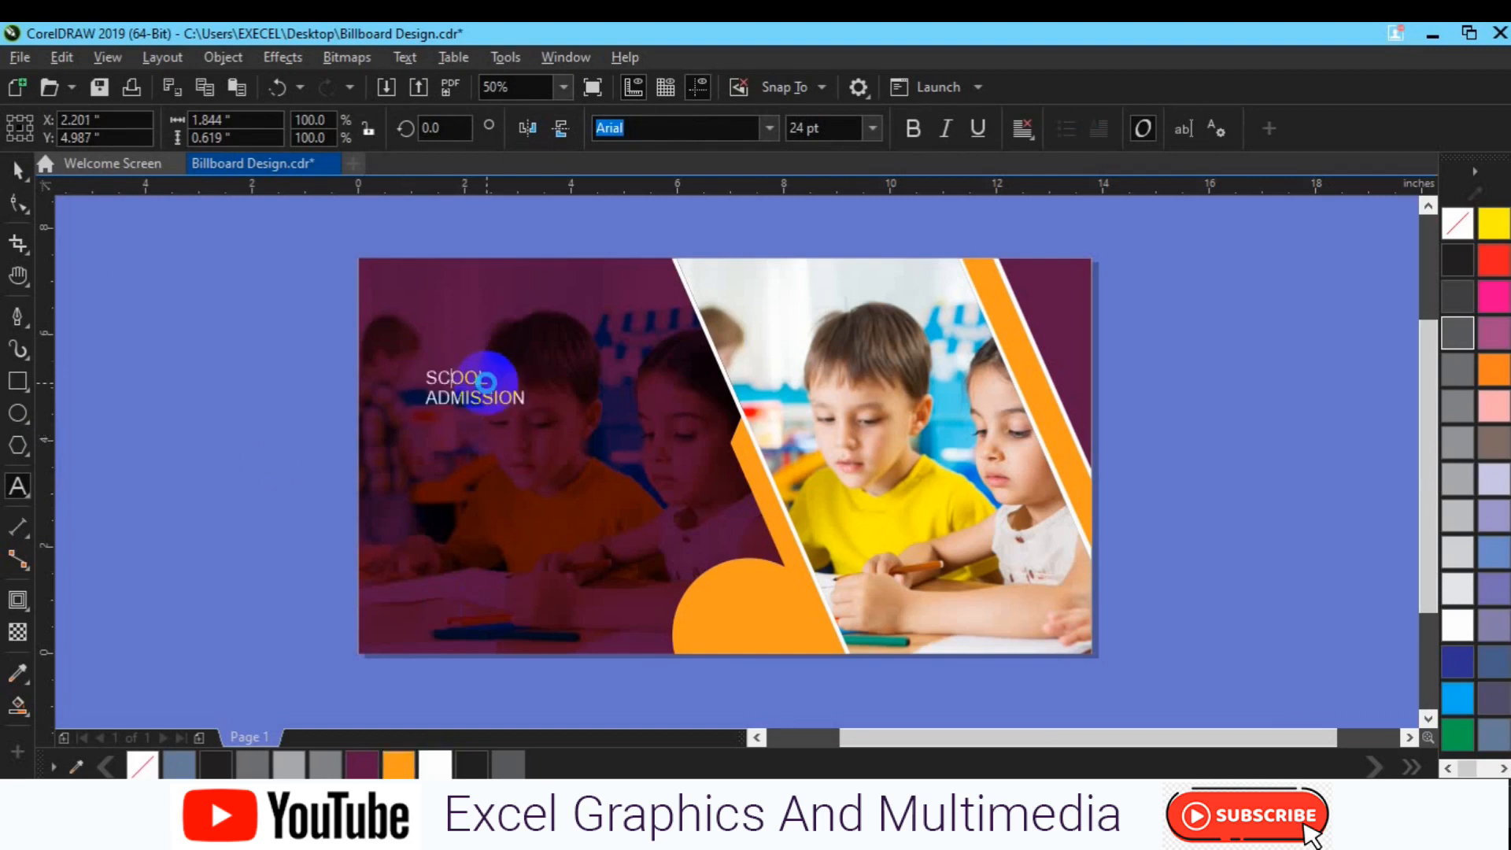
Step: Set the whole SCHOOL ADMISSION text in the Gobold Lowplus (Regular, Normal) font
key("ctrl+a")
left_click(768, 128)
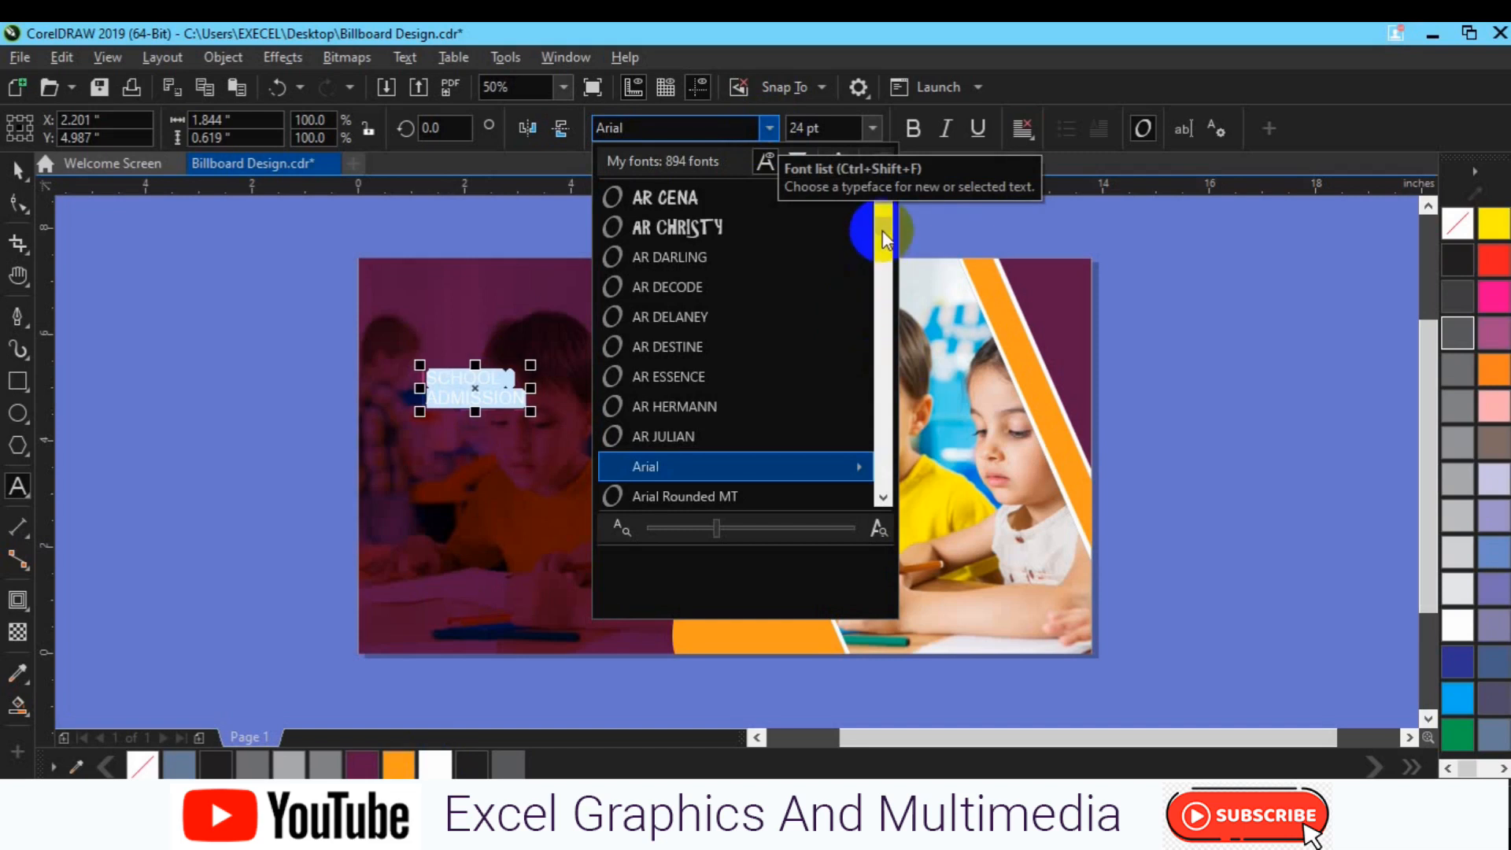
left_click(885, 265)
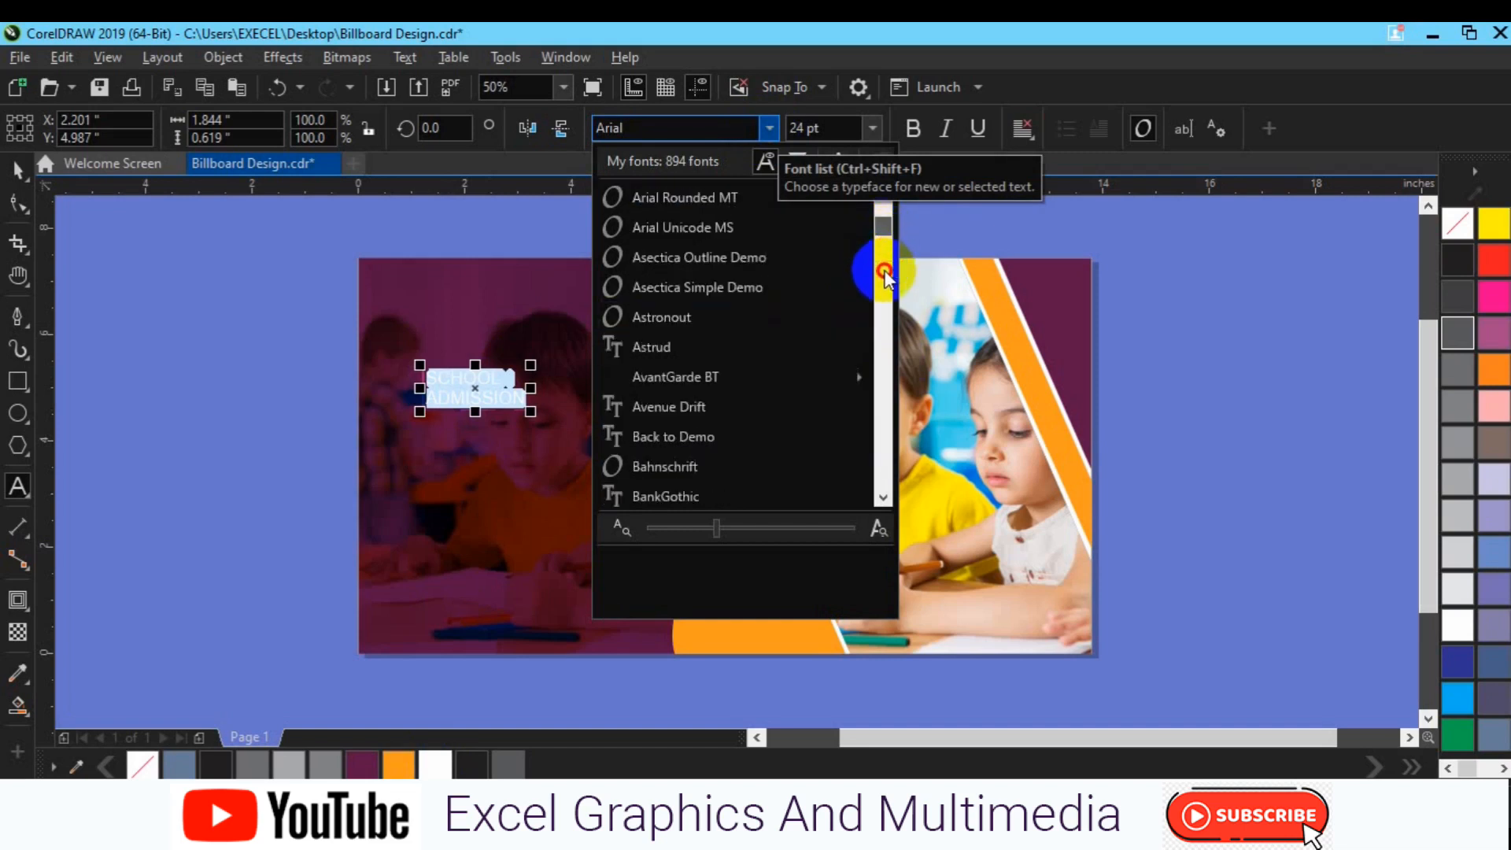
left_click(885, 271)
left_click(885, 299)
mouse_move(787, 346)
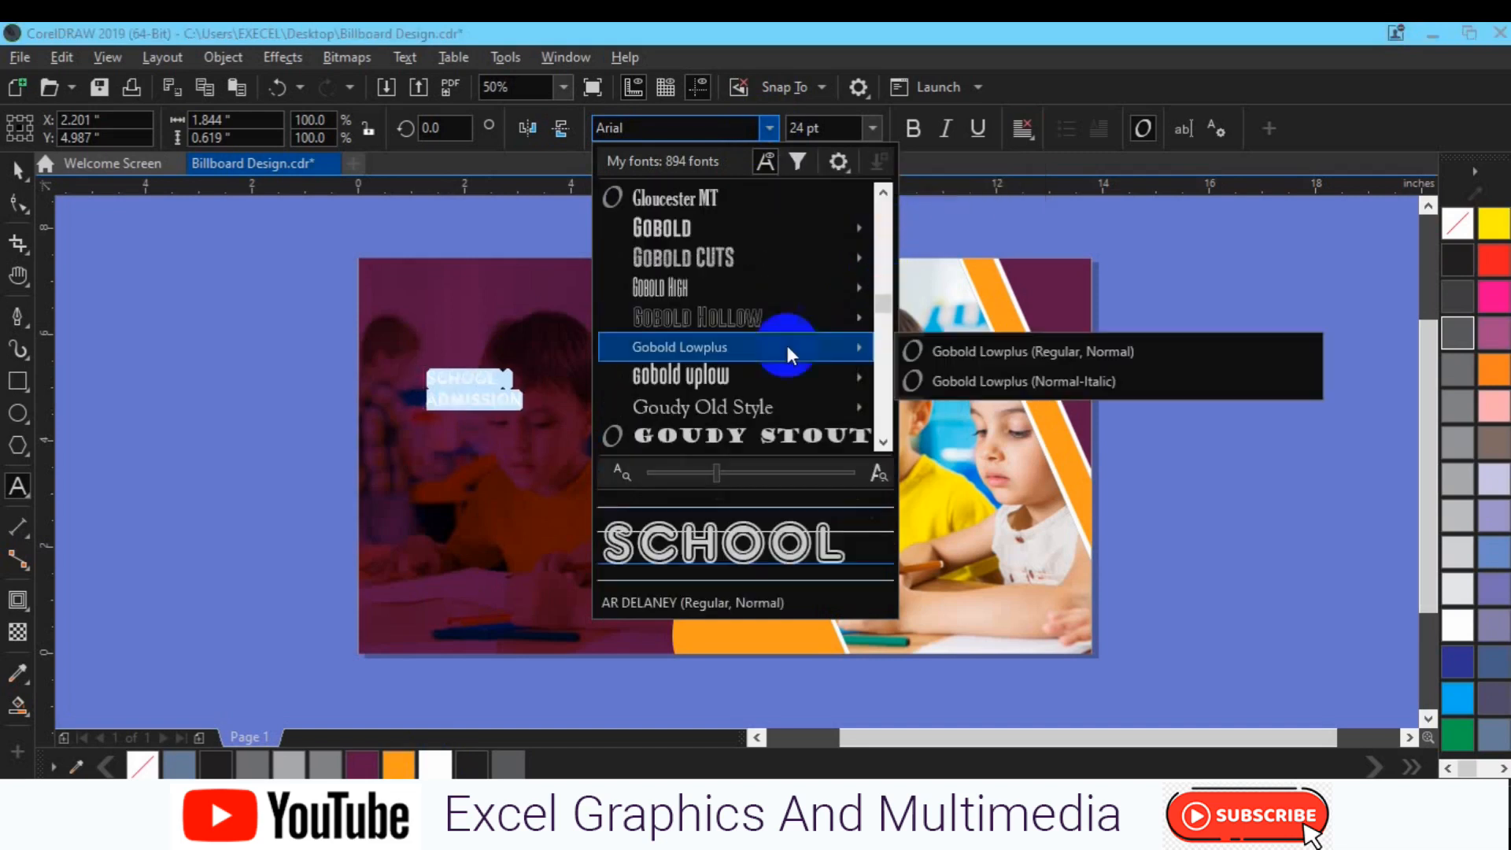
left_click(1031, 353)
Step: Set the headline's size to 70 pt and move it to the plum panel's upper area, at about X 2.76, Y 5.61 inches
left_click(876, 131)
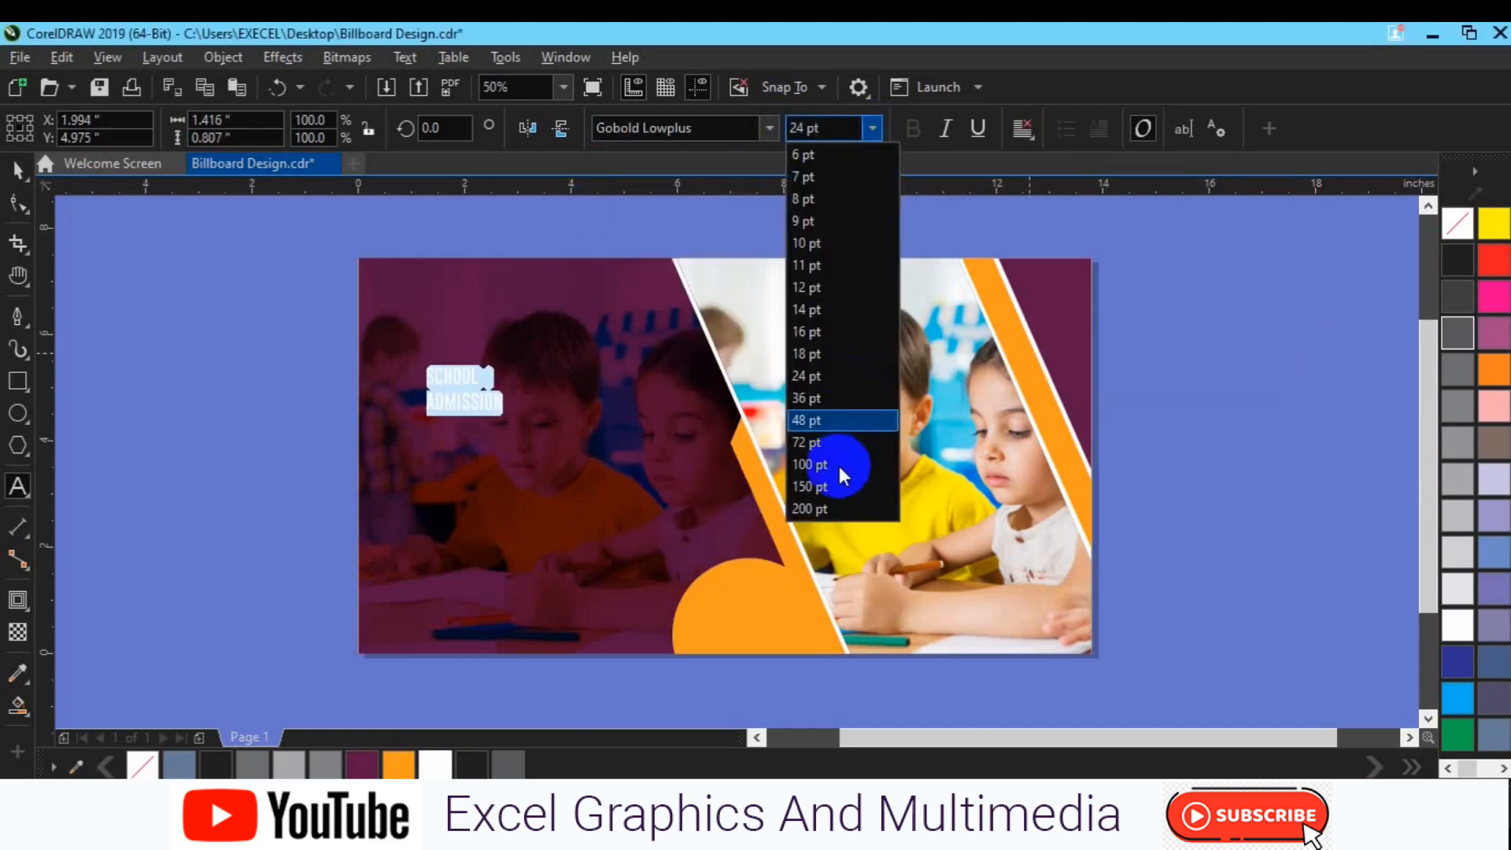
left_click(834, 463)
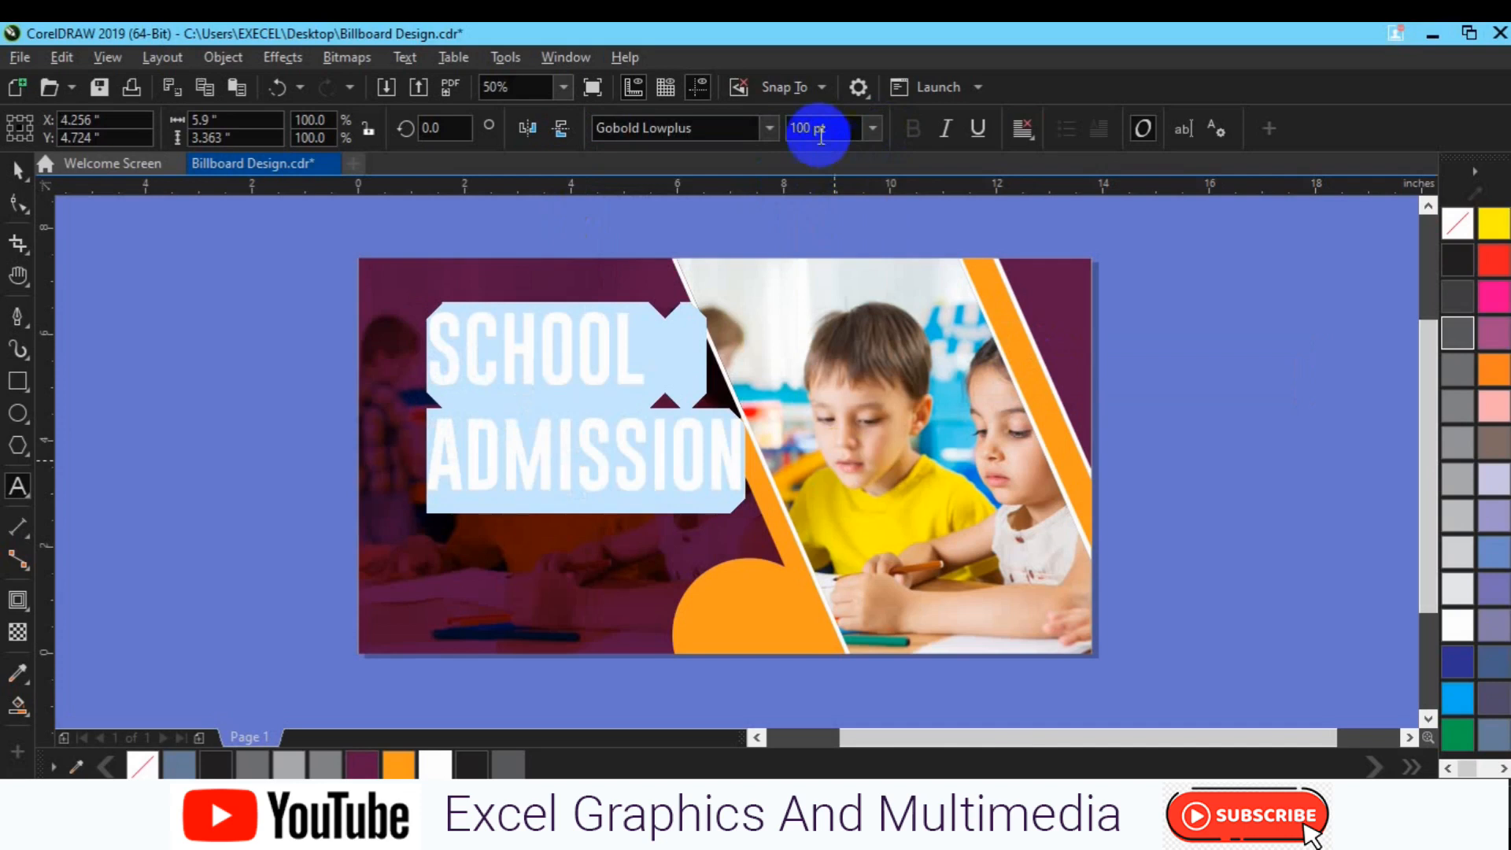
type("70")
key("Return")
left_click(17, 168)
left_click_drag(545, 410, 512, 367)
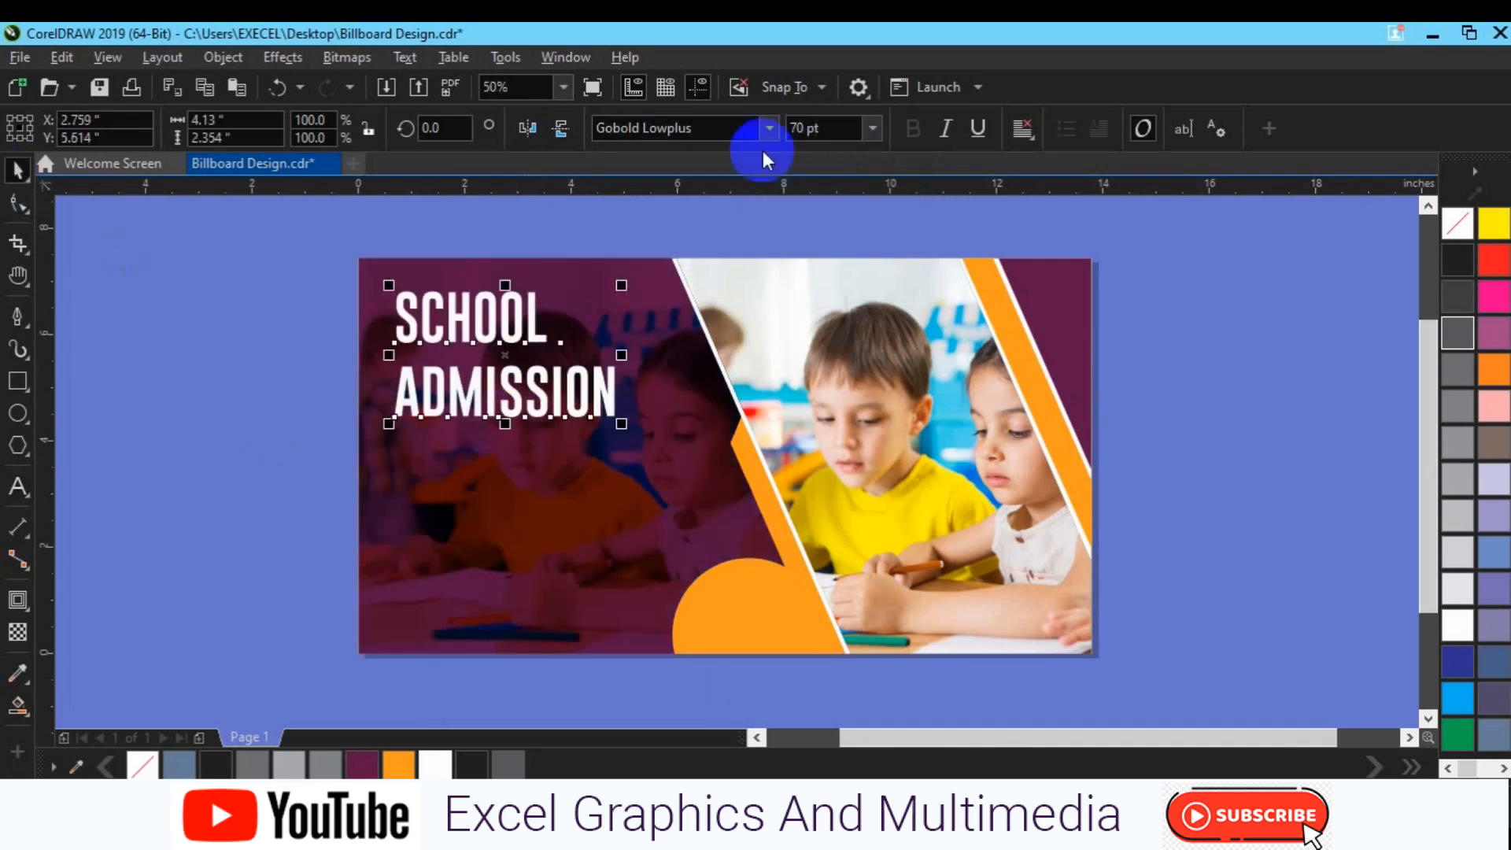
Step: Split the headline into separate lines and set SCHOOL in Gobold Hollow (Regular, Normal) with an orange outline
left_click(770, 128)
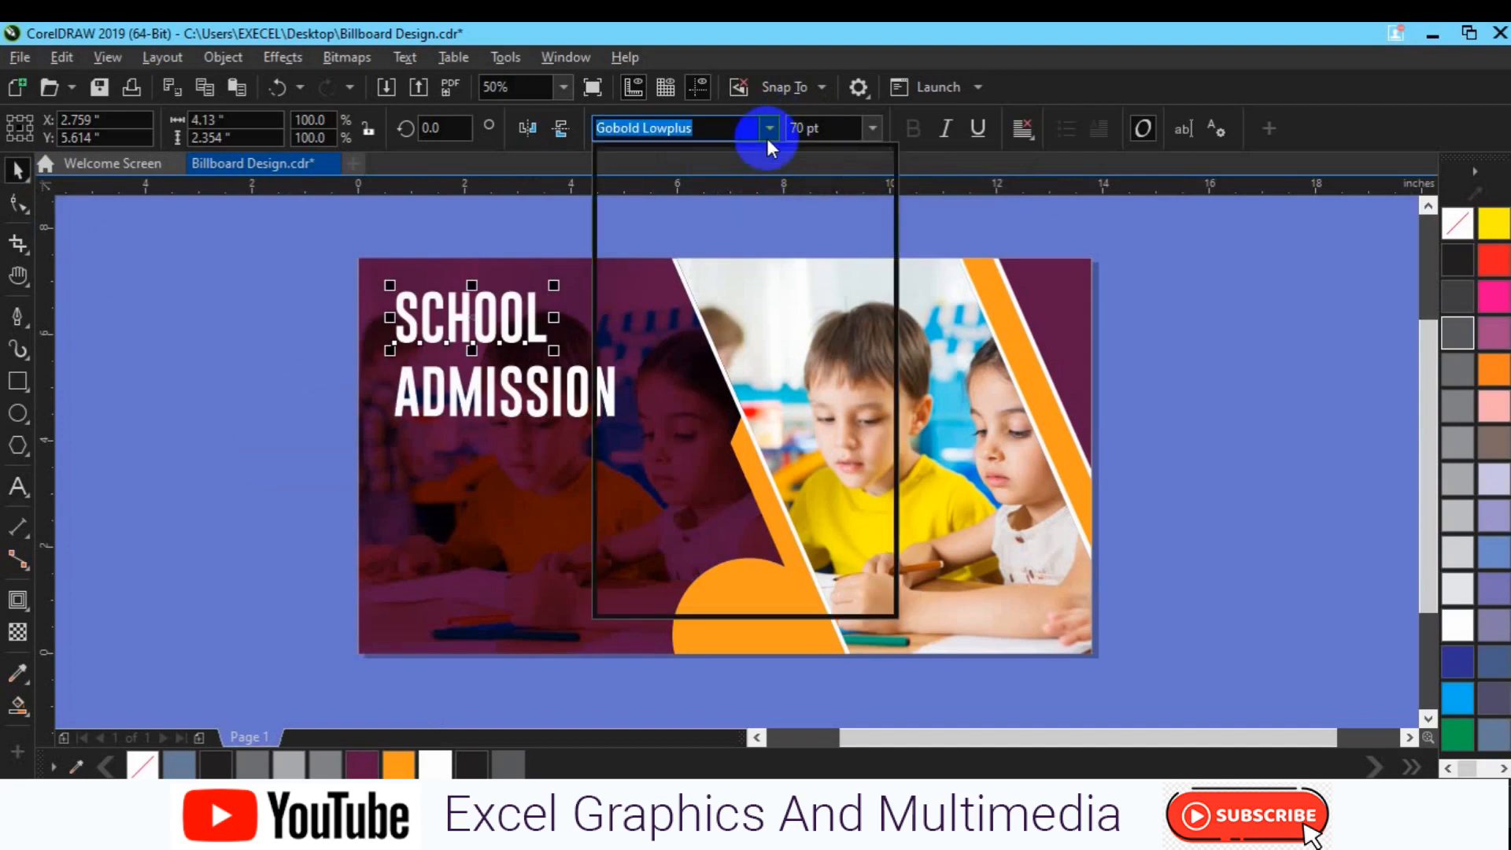
left_click(883, 232)
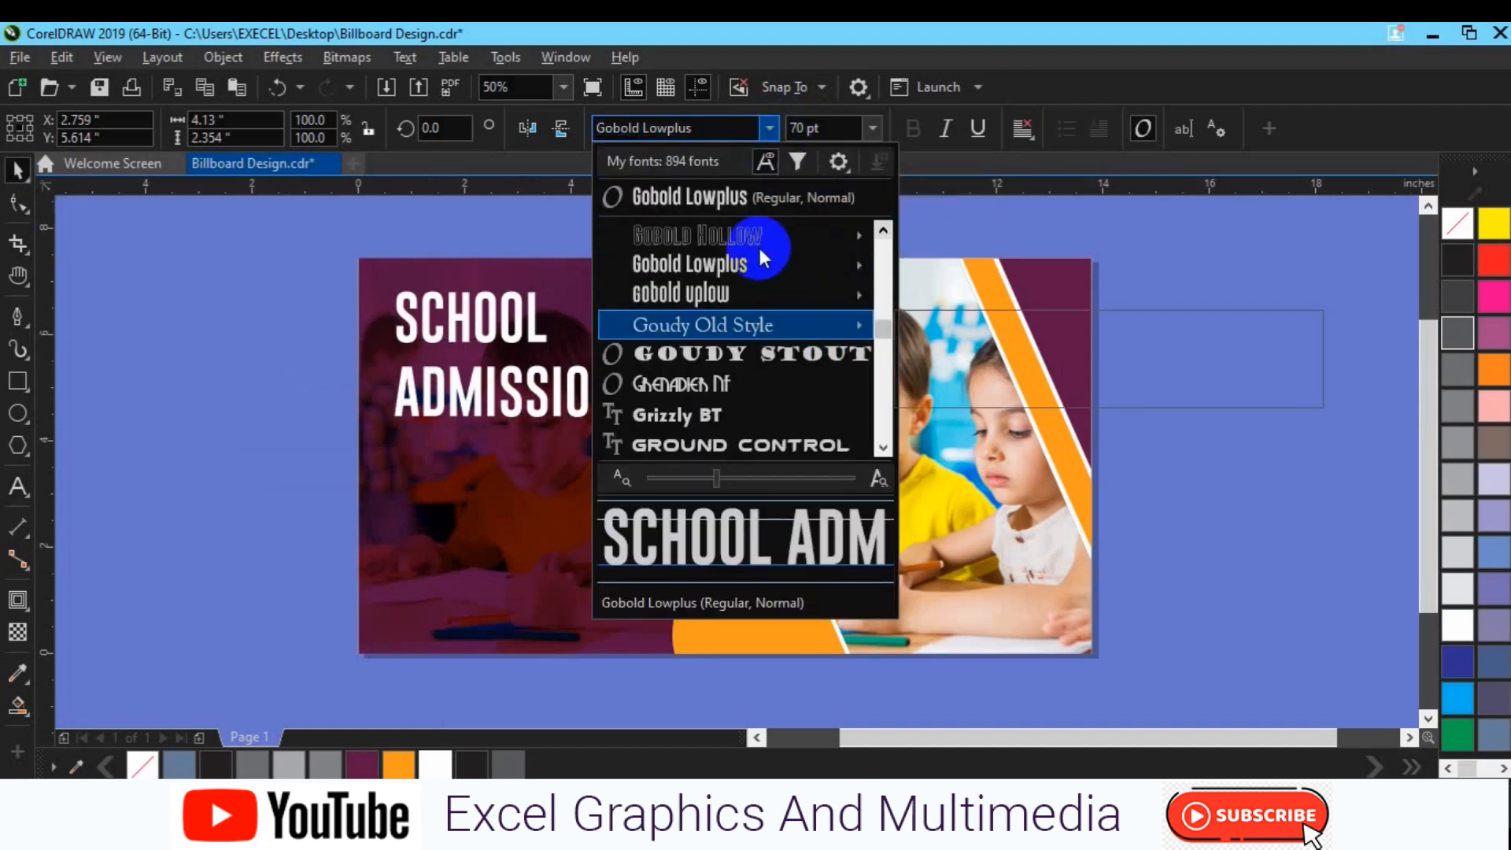
mouse_move(758, 237)
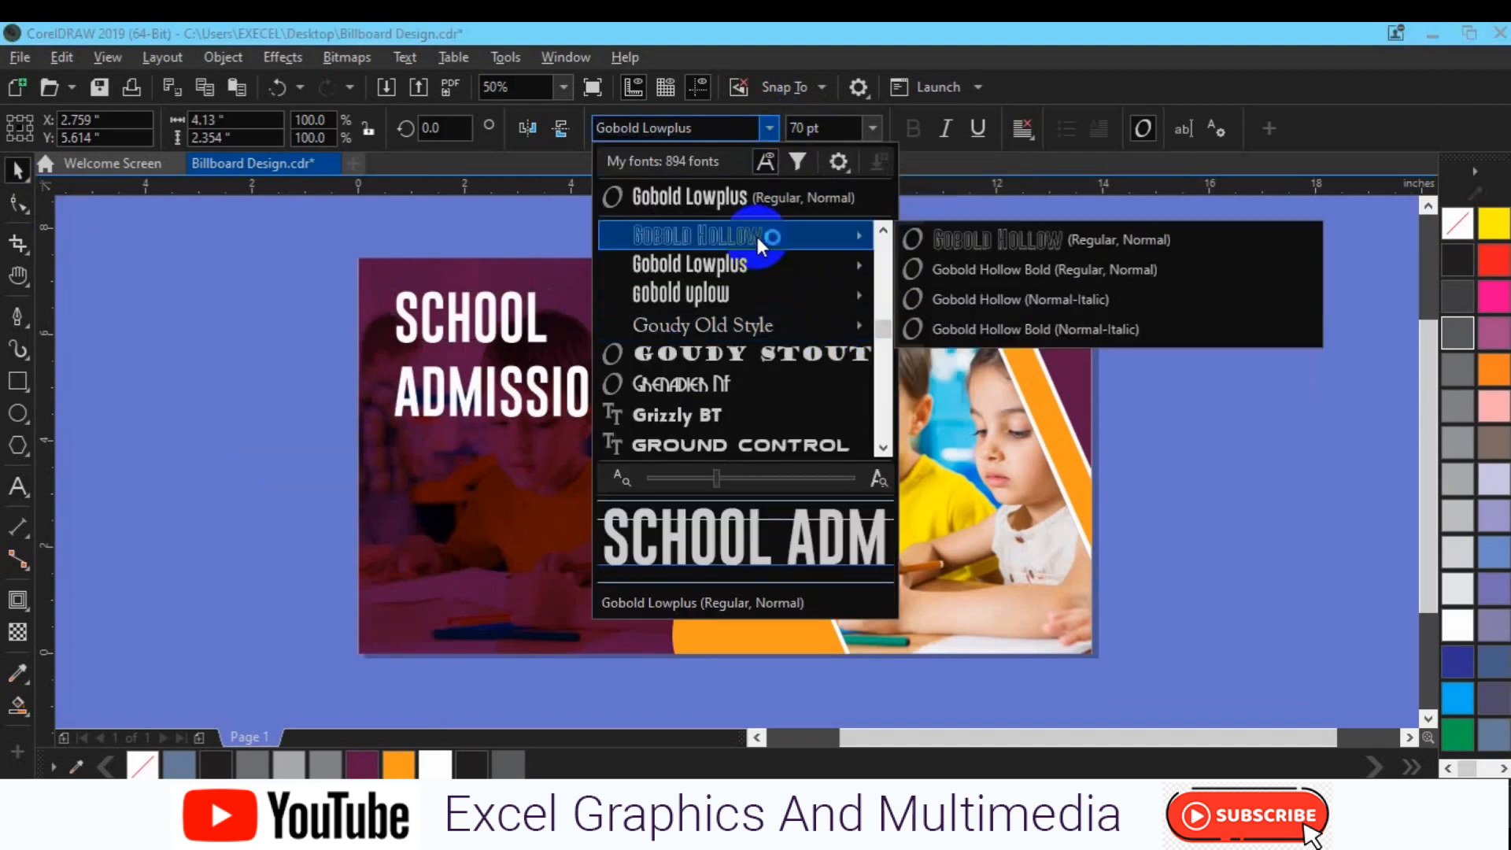
left_click(985, 236)
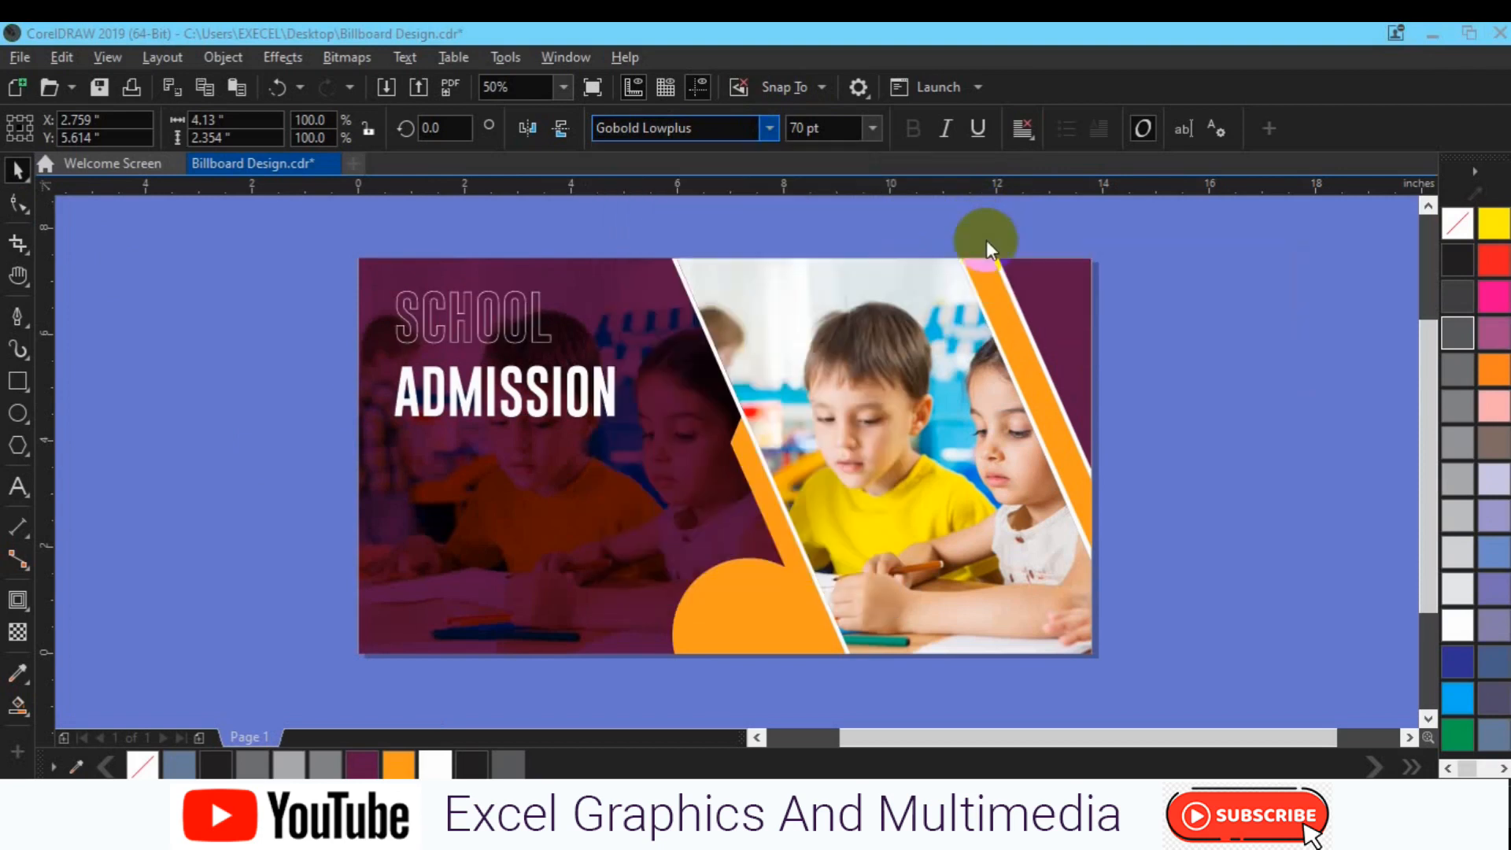
right_click(406, 767)
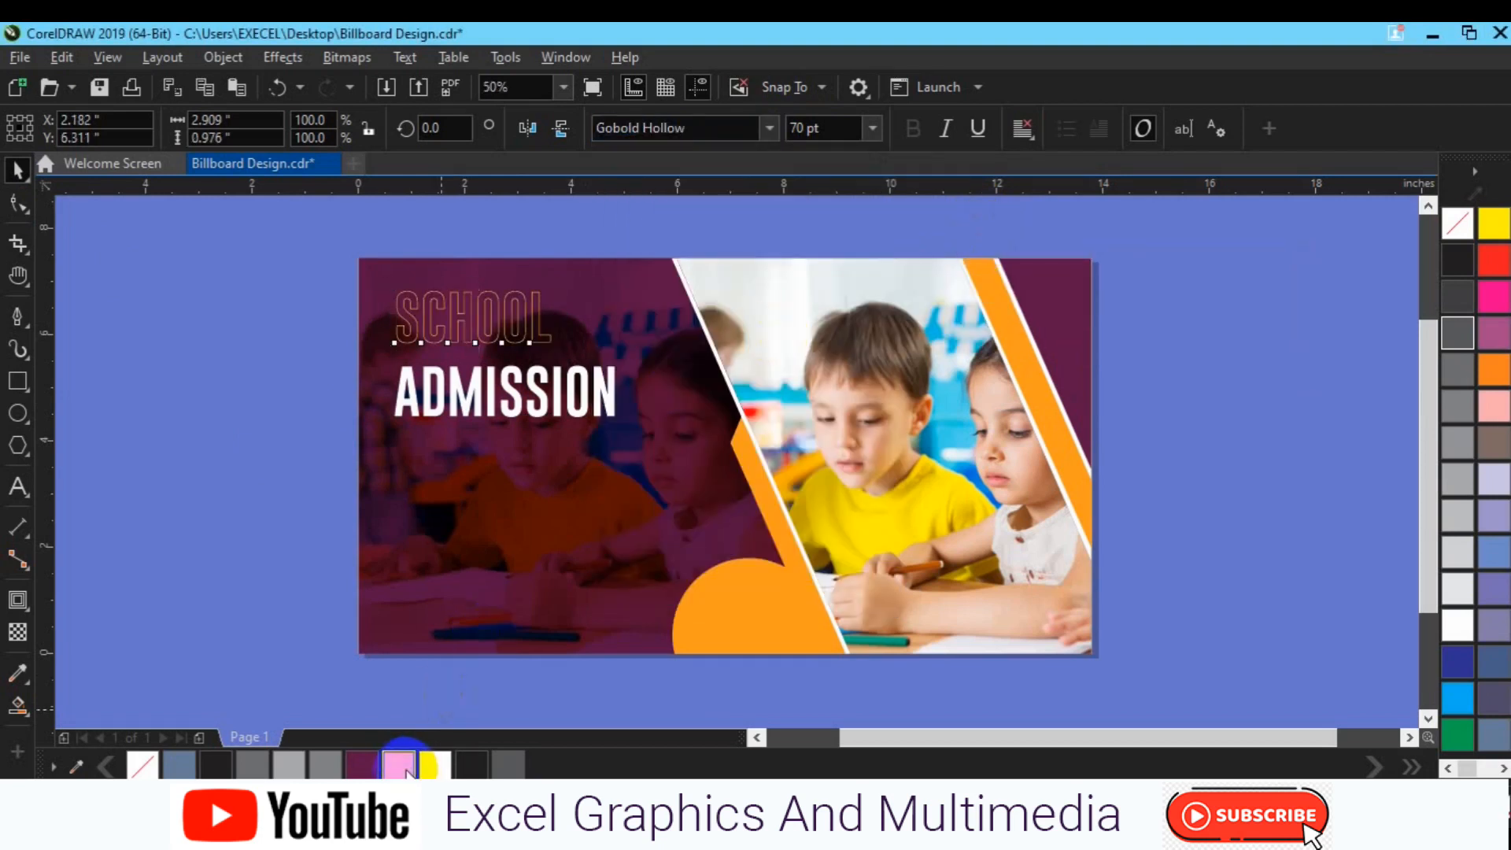
Step: Set the font size of the word ADMISSION to 90 pt
left_click(483, 398)
left_click(217, 397)
left_click(435, 406)
left_click(806, 126)
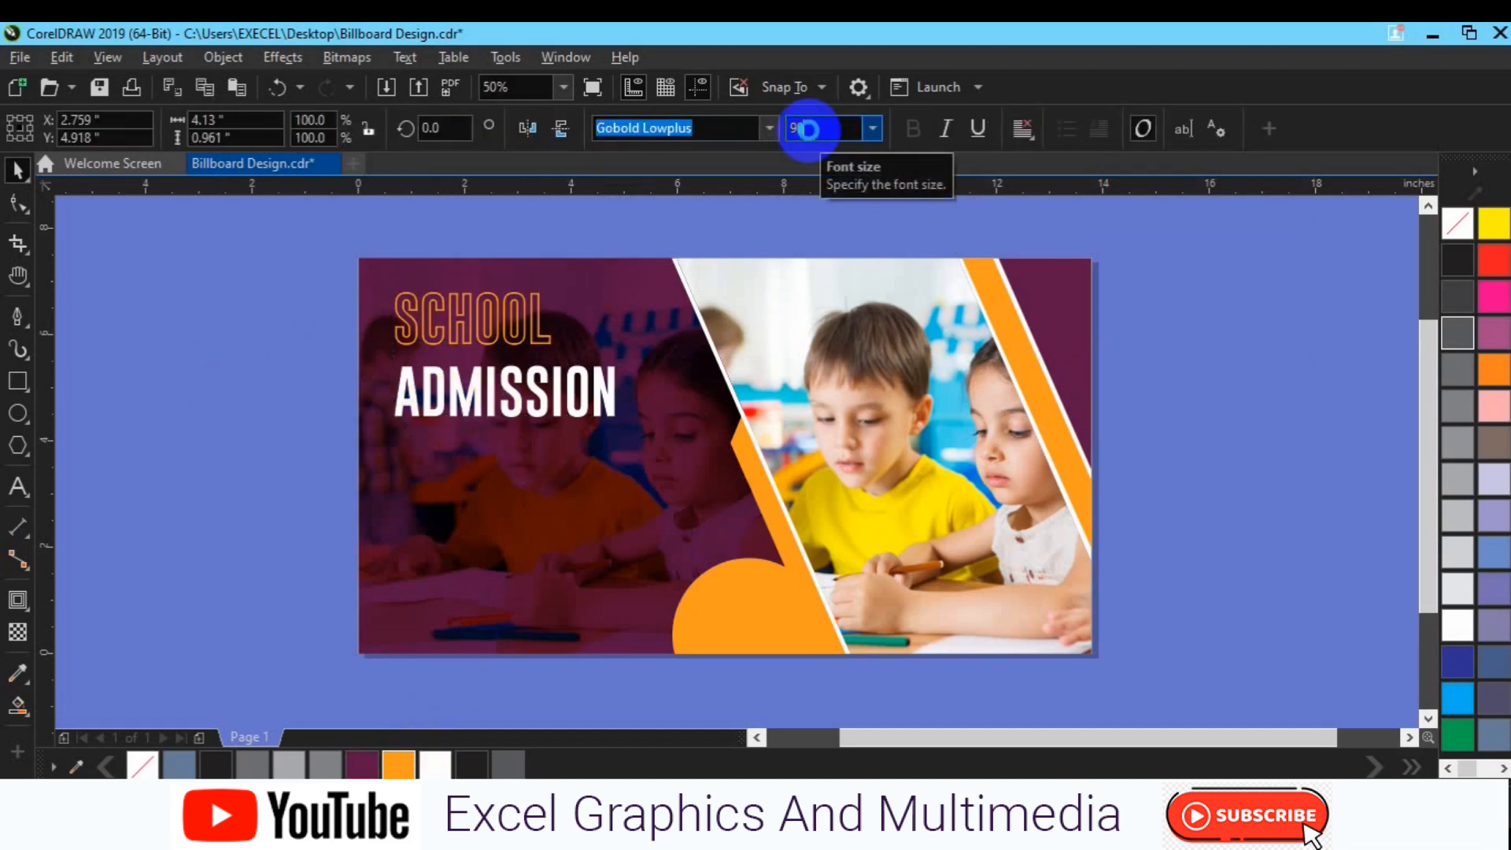
left_click(131, 250)
Step: Align the left edges of SCHOOL and ADMISSION and nudge both left to X 3.114 inches
left_click(477, 331)
left_click(472, 385, "shift")
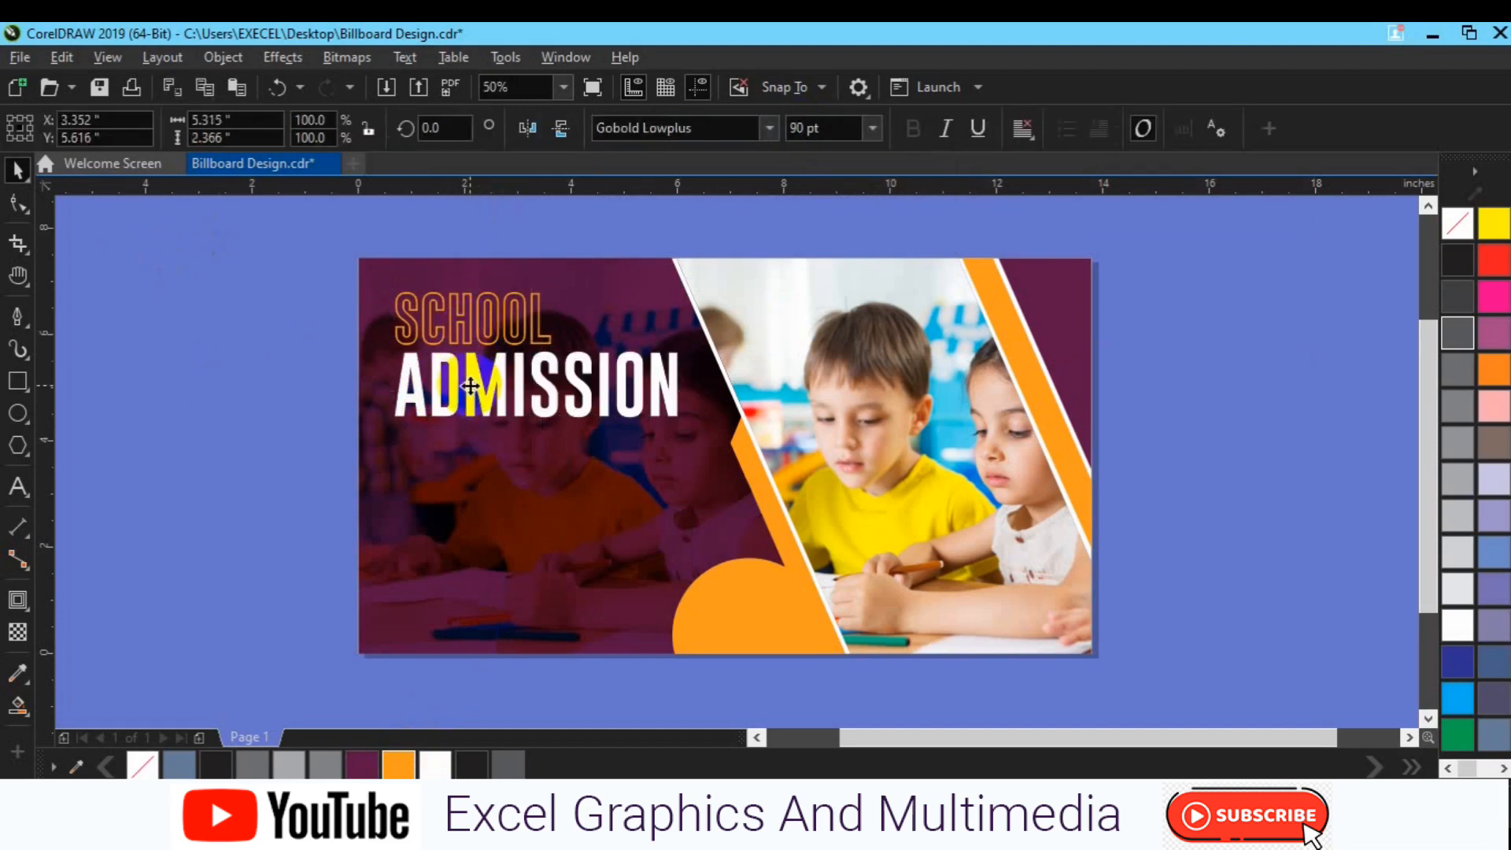
key("l")
key("Left")
key("Left")
key("Left")
key("Left")
key("Left")
key("Left")
key("Left")
key("Left")
key("Left")
key("Left")
key("Left")
key("Left")
key("Left")
key("Left")
key("Left")
key("Left")
key("Left")
key("Left")
key("Left")
key("Left")
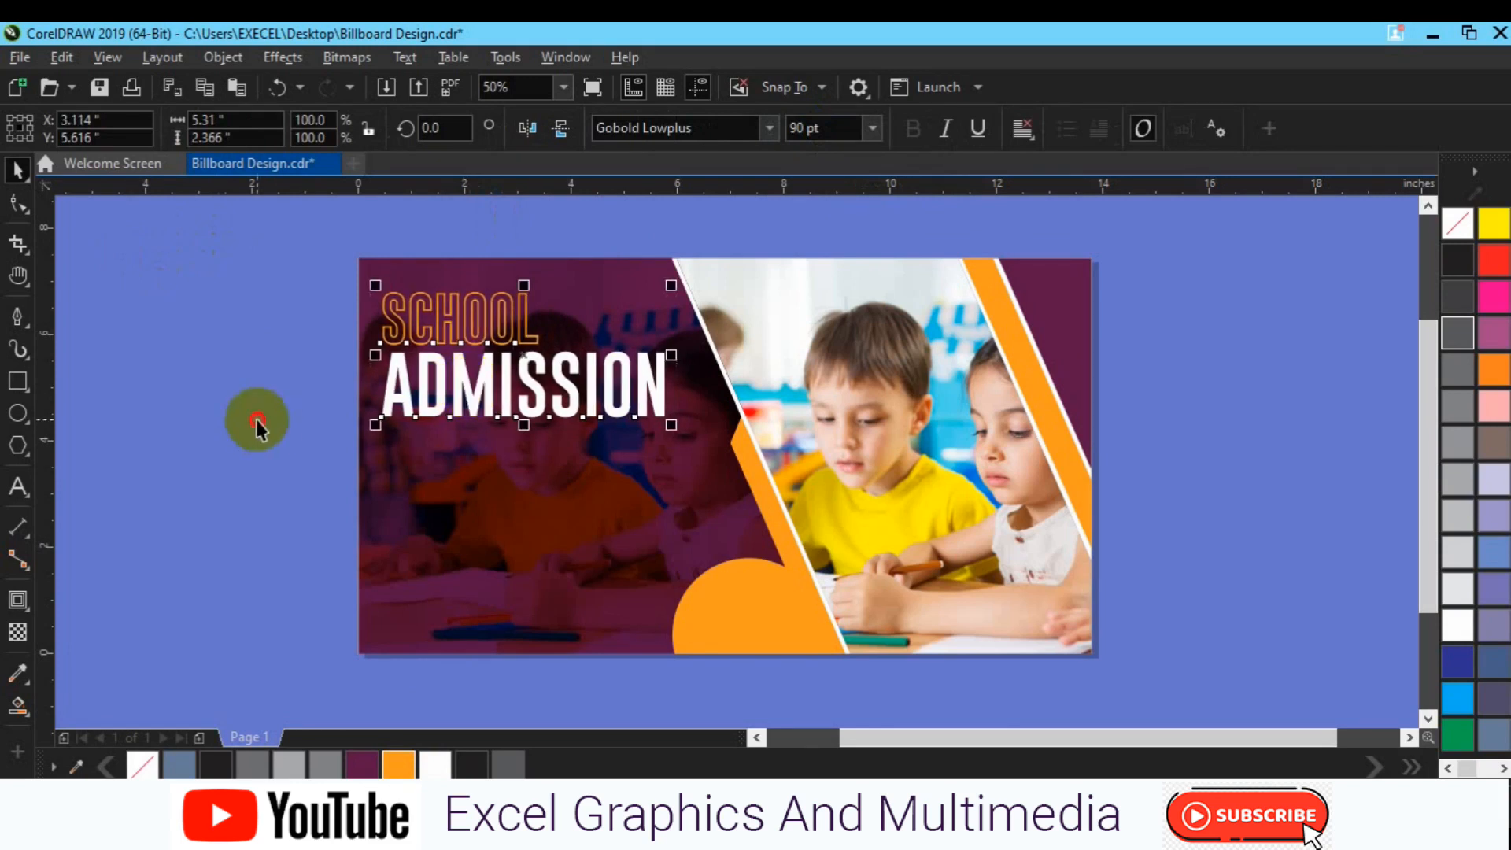
Step: Add the white text "Now Open For Registraion!" on the plum panel below the headline
left_click(299, 552)
left_click(18, 485)
left_click(405, 505)
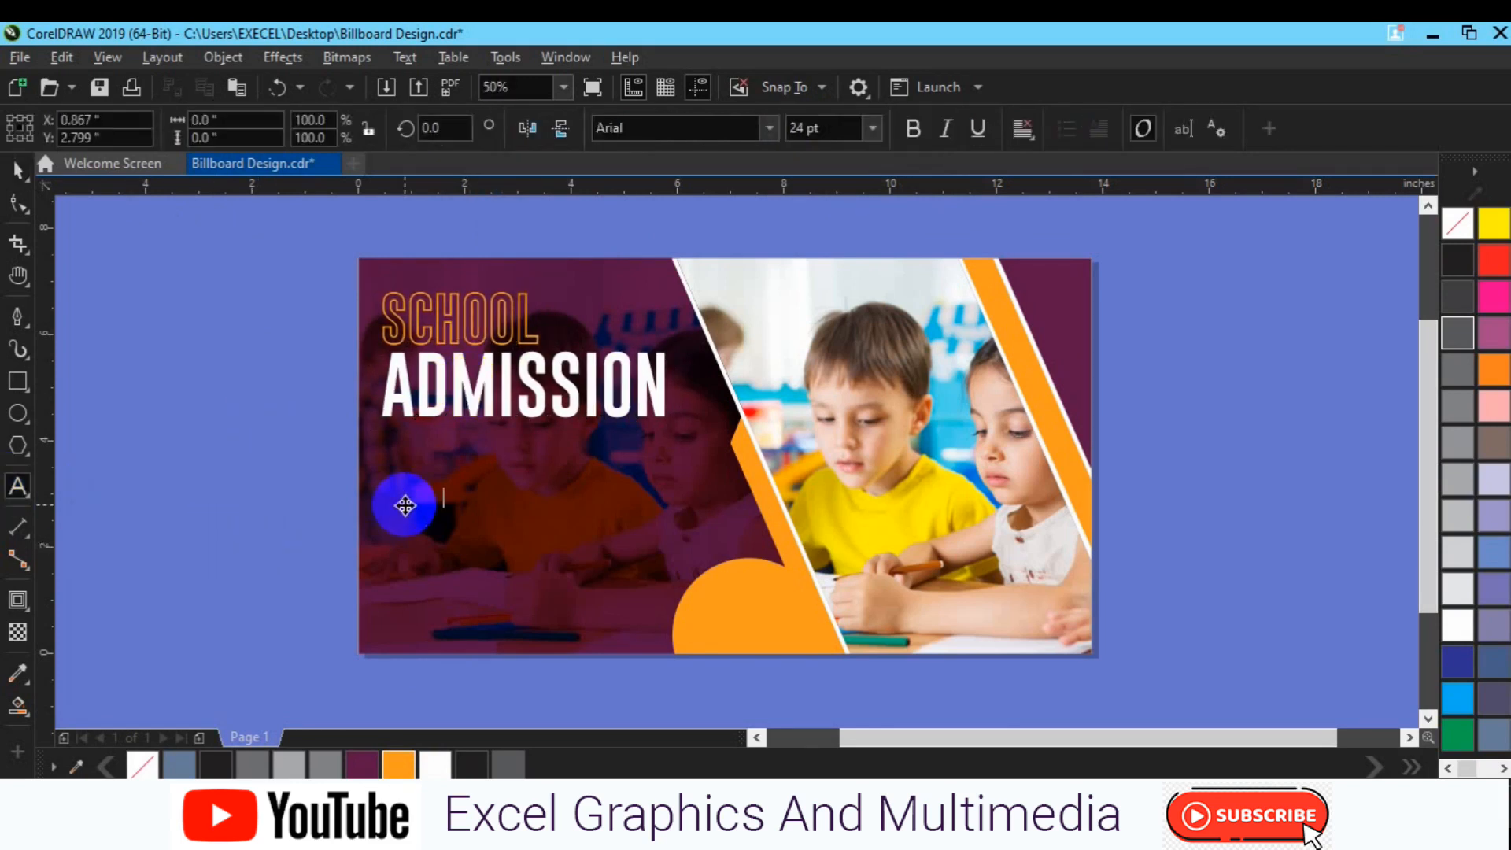
key("ctrl+a")
left_click(428, 768)
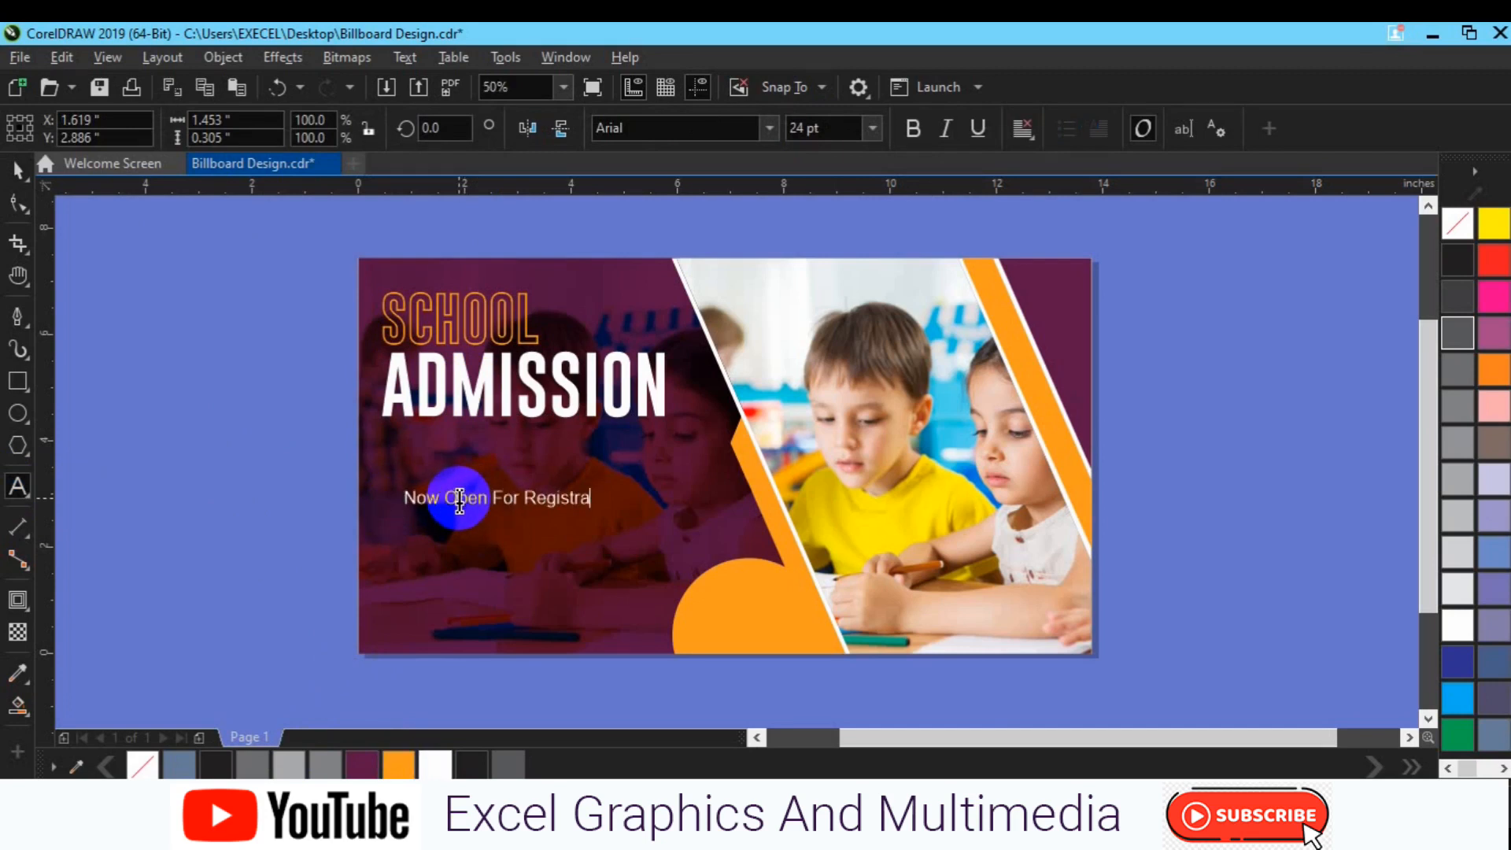
Step: Make the tagline text bold italic and fill it with orange
key("ctrl+a")
left_click(945, 127)
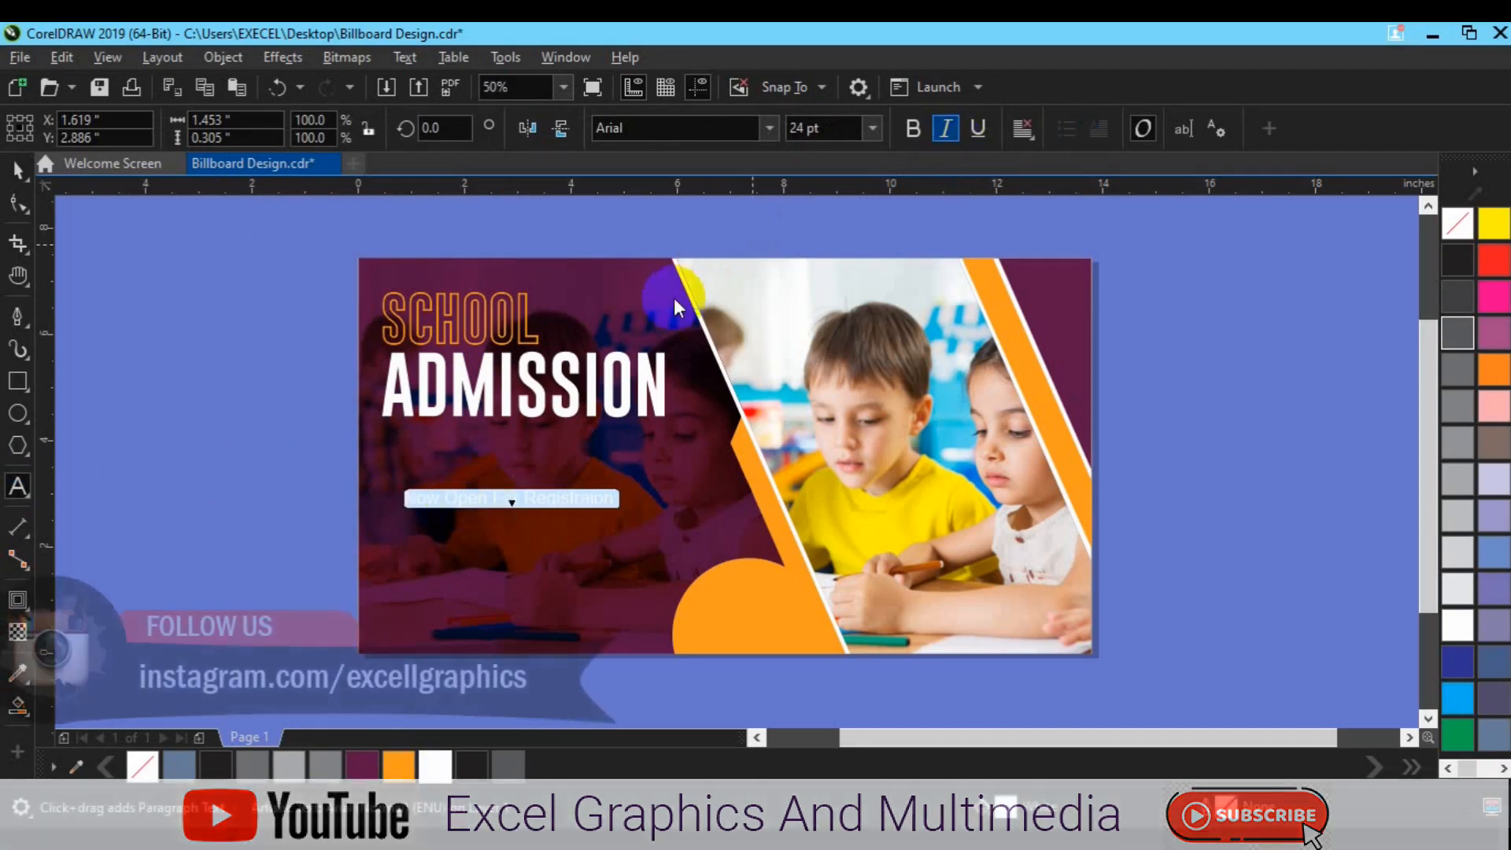
left_click_drag(620, 505, 692, 546)
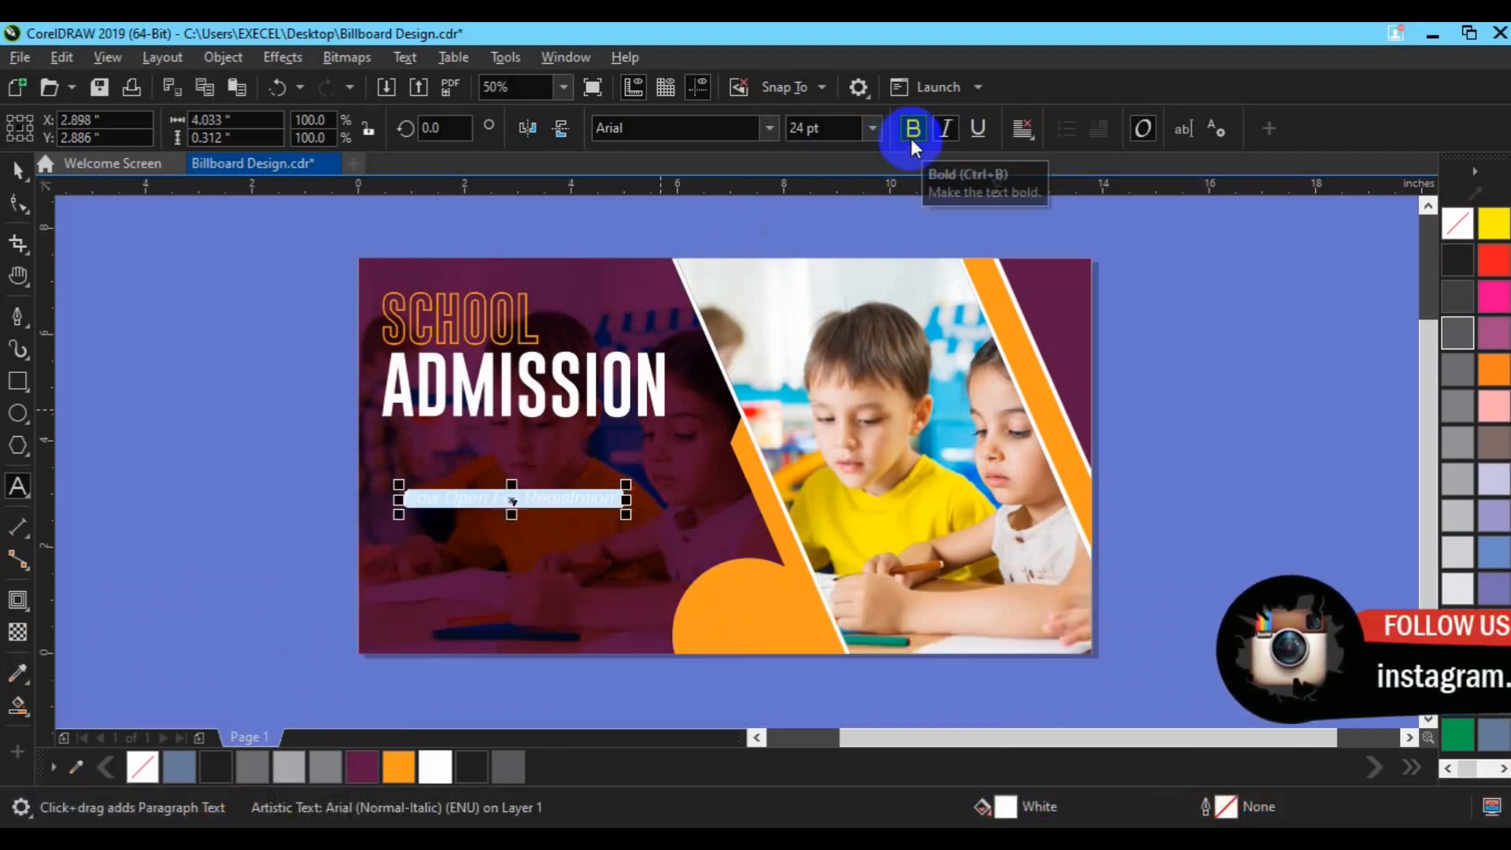
left_click(912, 139)
left_click(398, 768)
Step: Move the tagline directly under ADMISSION and set its font size to 28 pt
left_click(17, 169)
left_click(518, 504)
left_click_drag(517, 504, 497, 437)
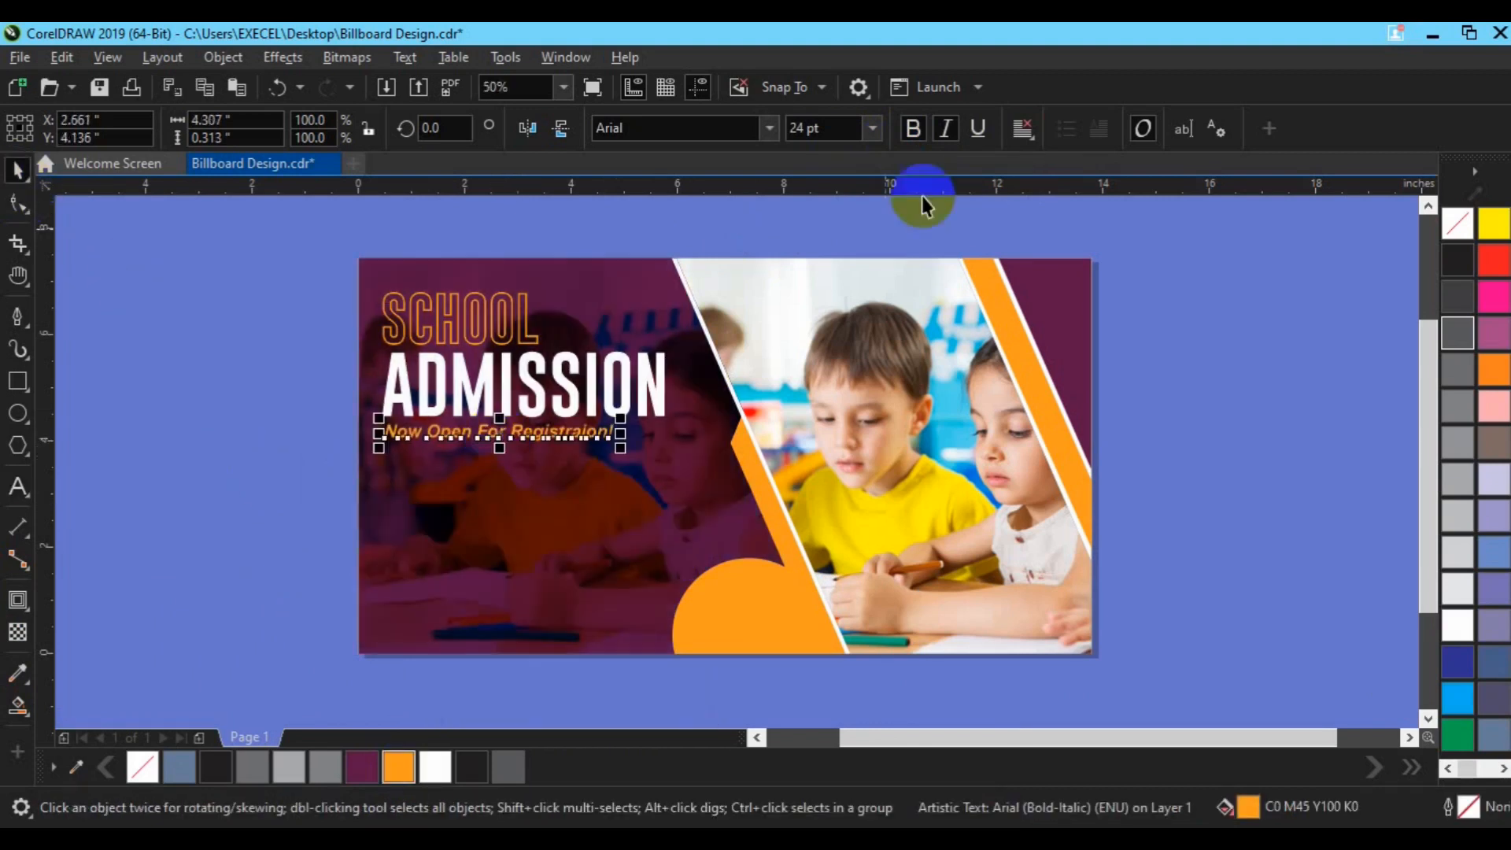
type("28")
key("Return")
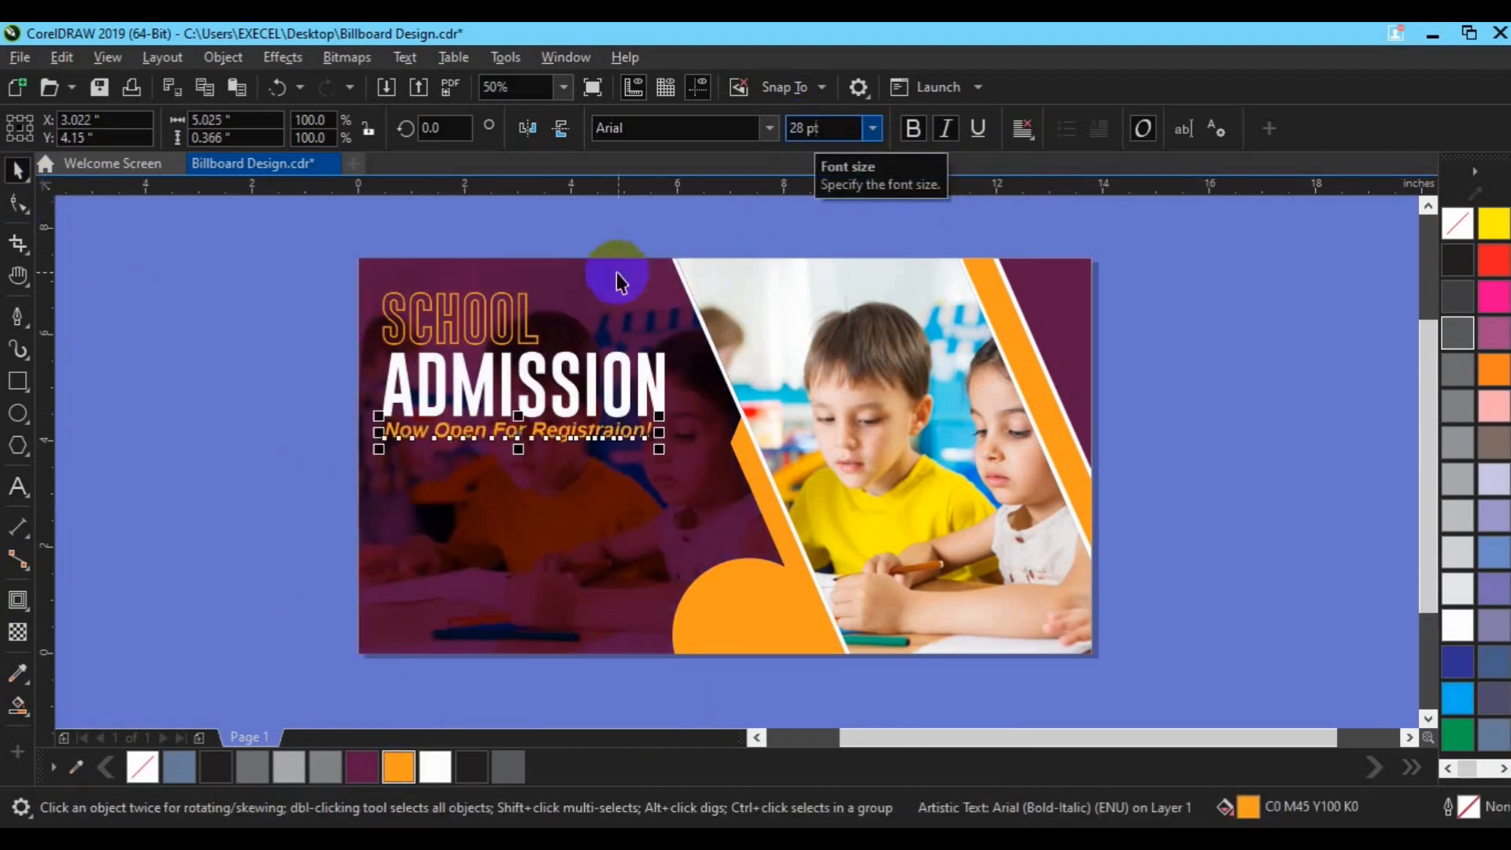
Step: Align the left edges of the tagline and the SCHOOL ADMISSION headline
left_click(473, 323, "shift")
key("l")
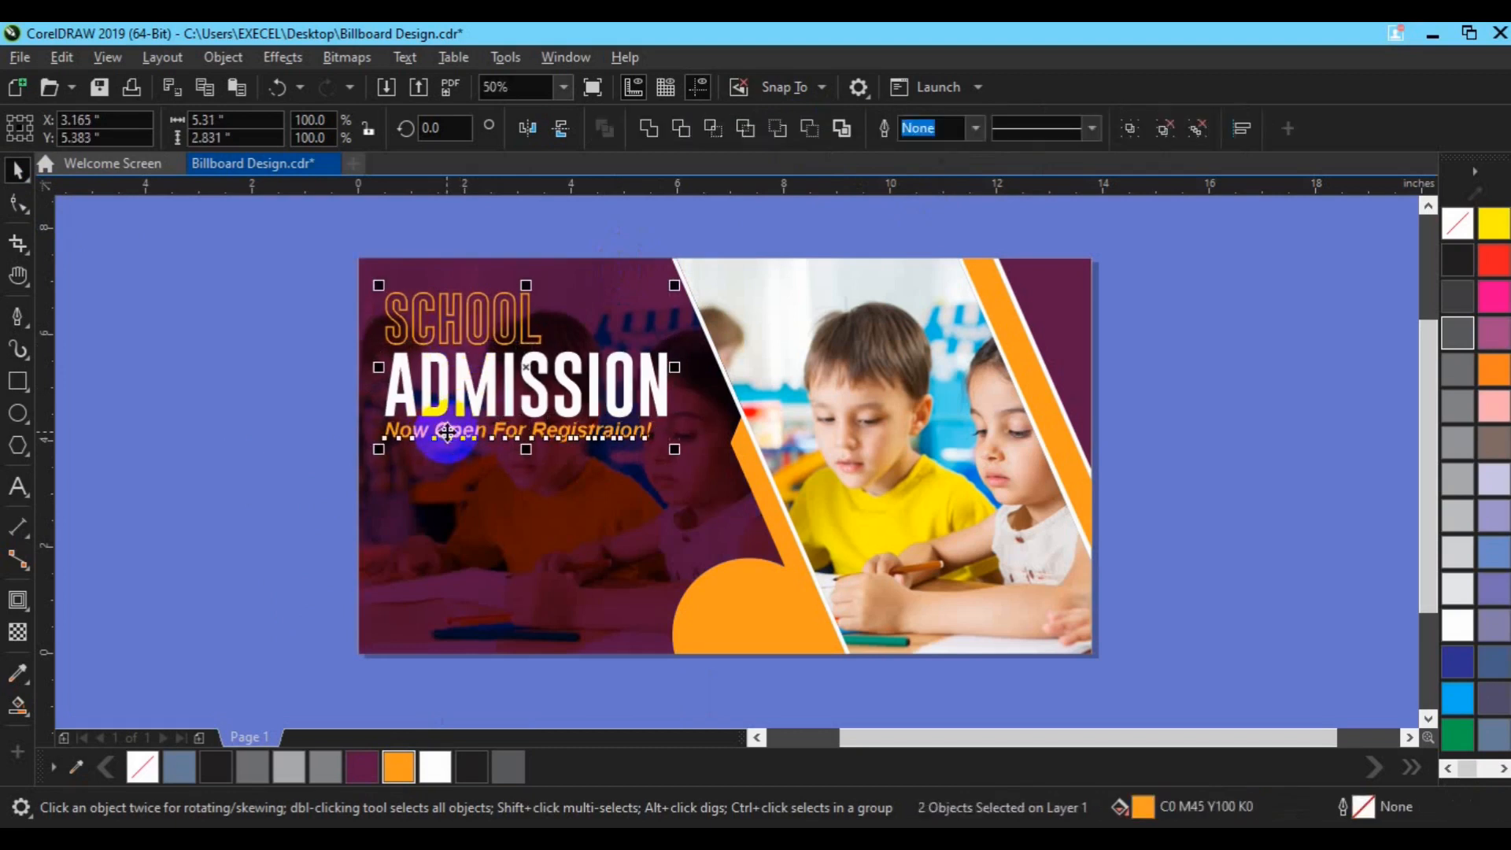
left_click(236, 457)
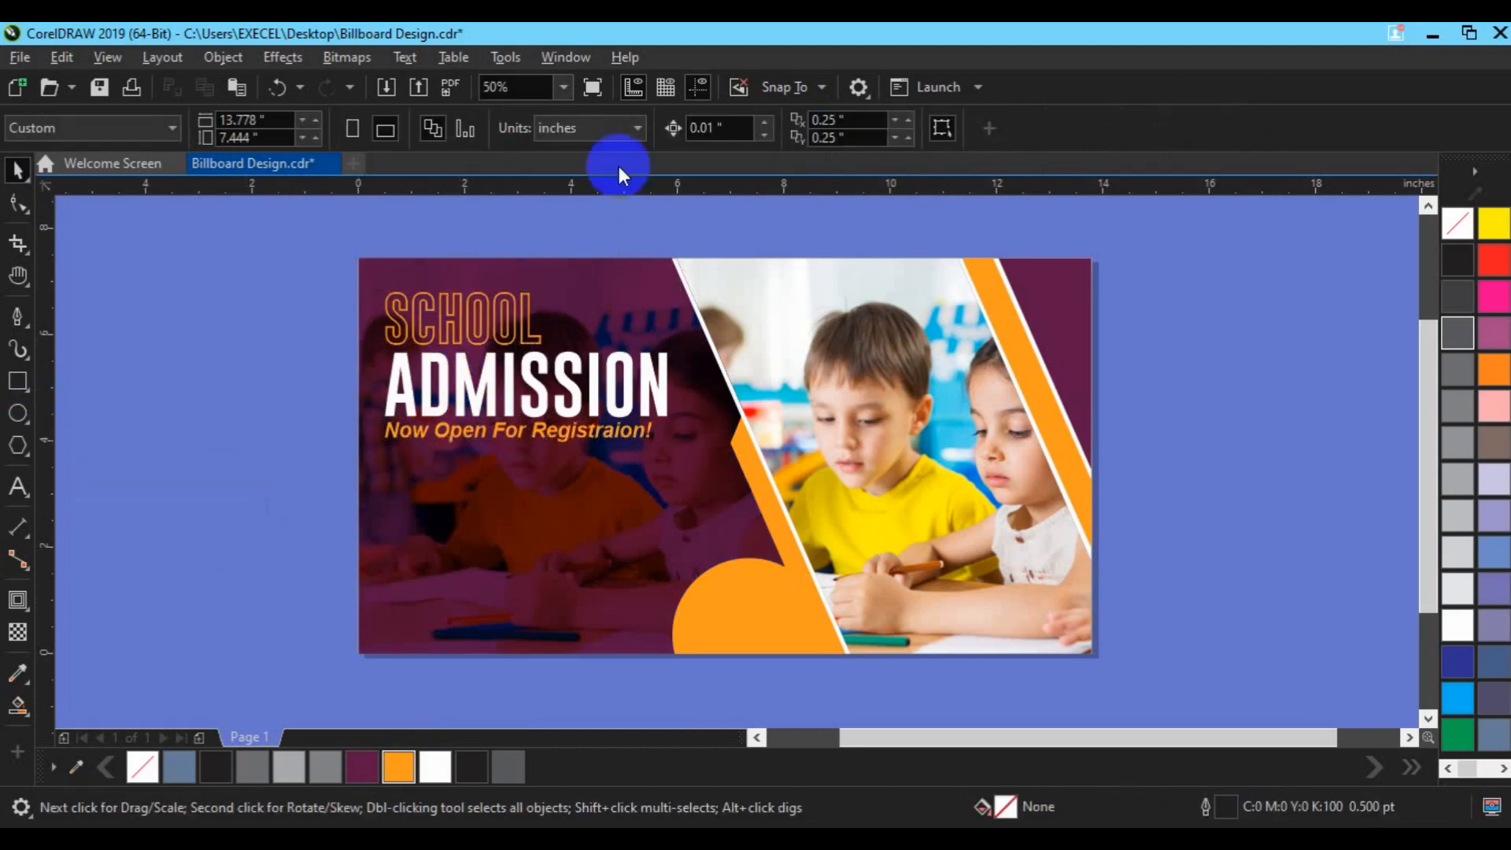
Step: Draw a 3-sided polygon about 0.451 by 0.391 inches on the plum panel below the tagline
key("y")
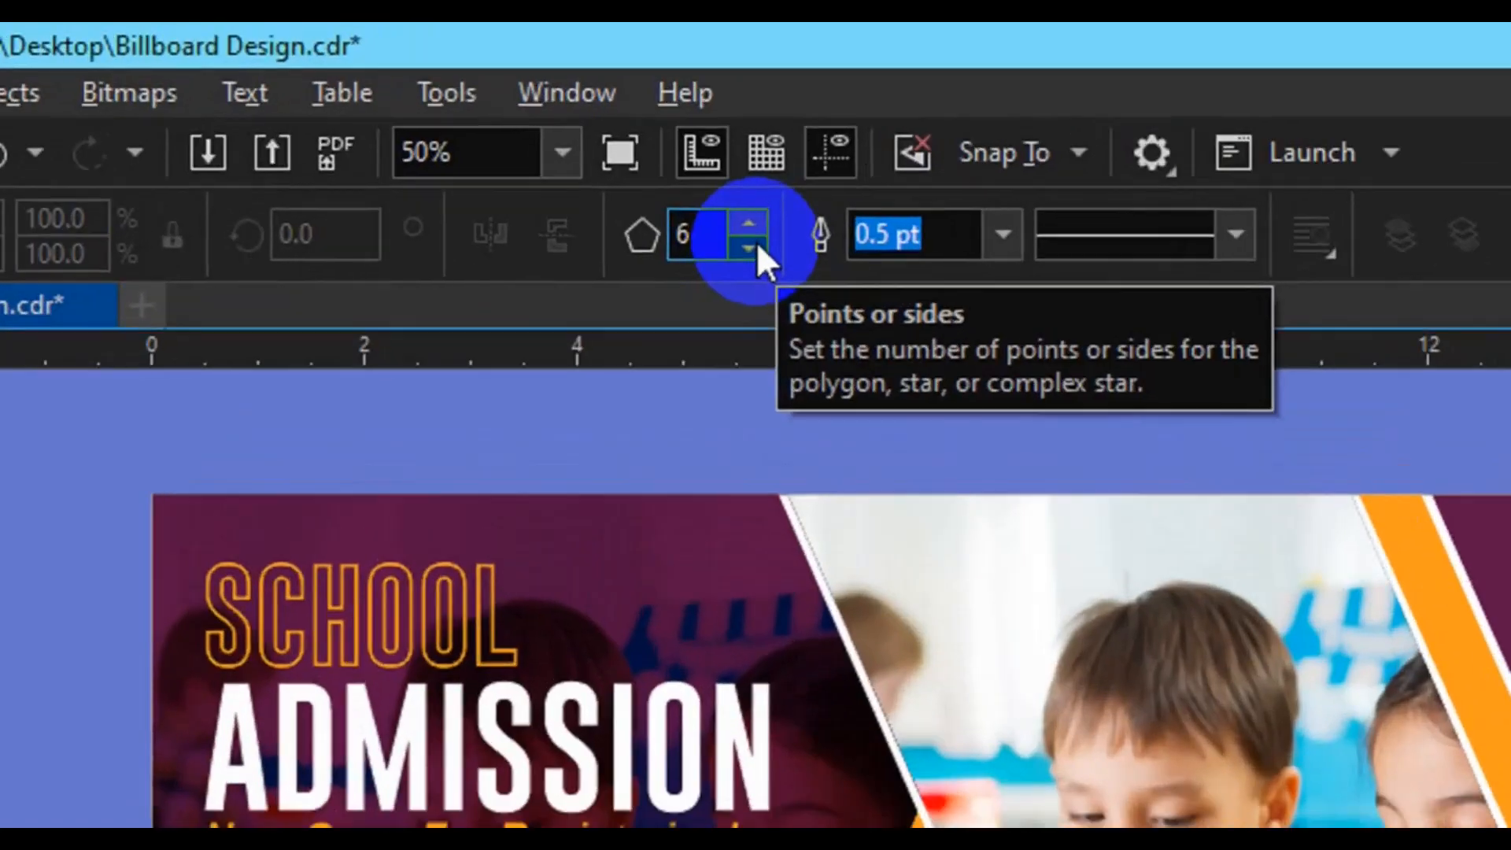
left_click(661, 134)
left_click(661, 133)
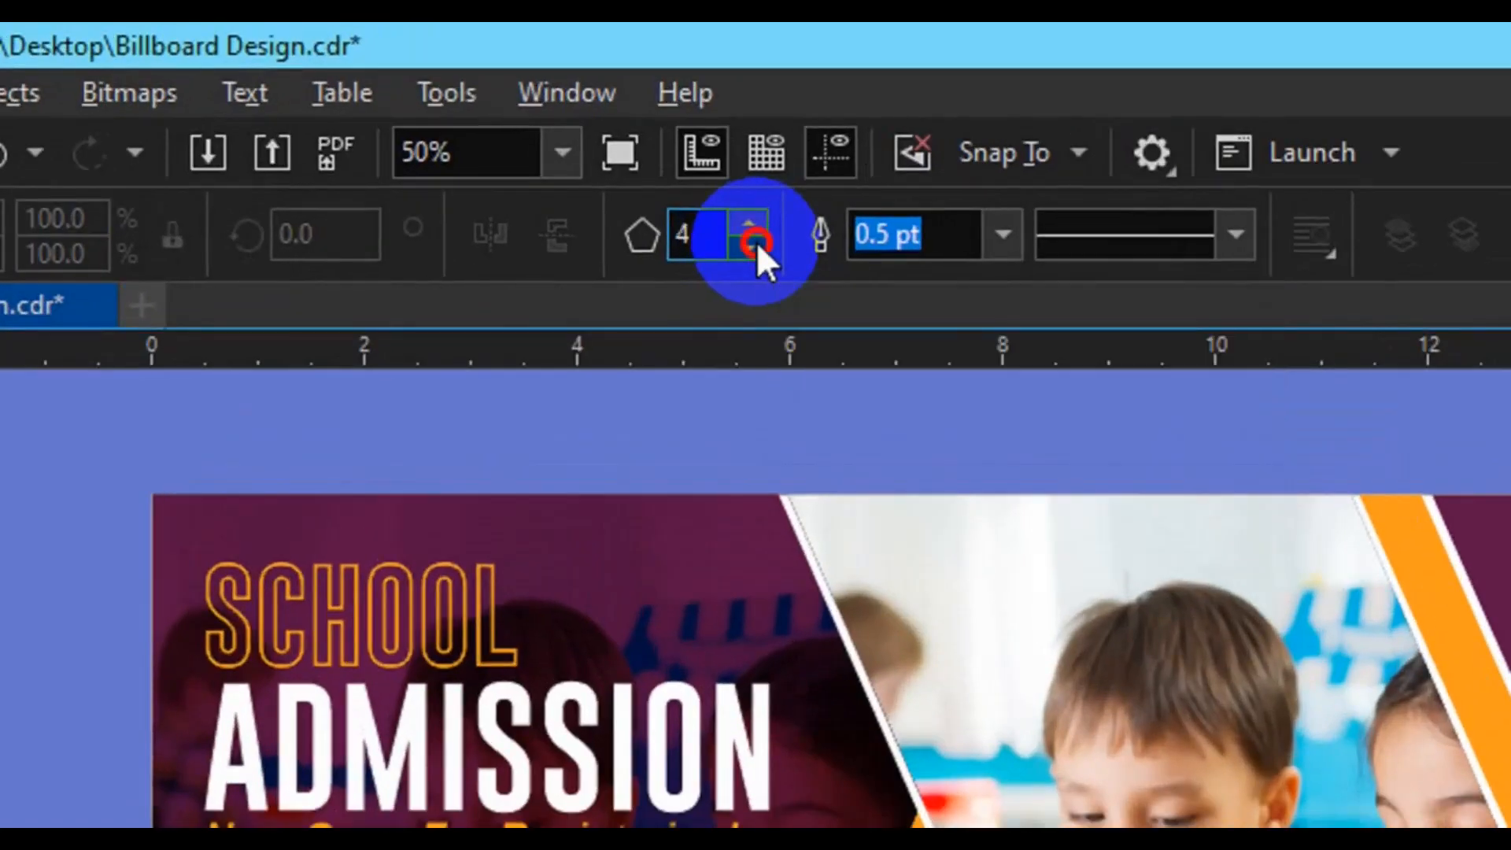
left_click(758, 242)
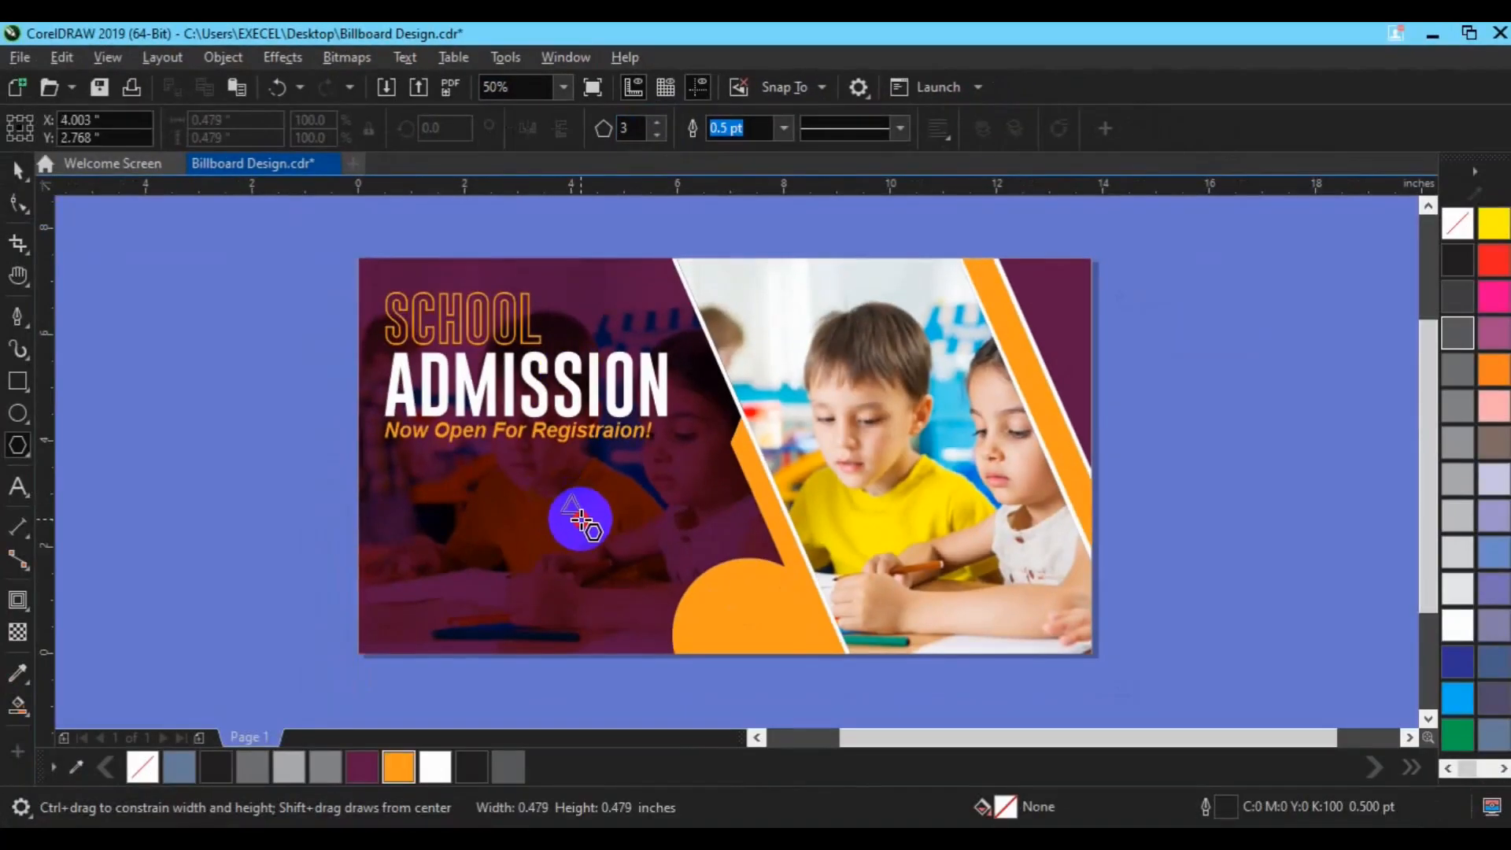
left_click_drag(582, 522, 581, 521)
key("space")
Step: Give the triangle a white outline 1.0 pt wide
right_click(398, 767)
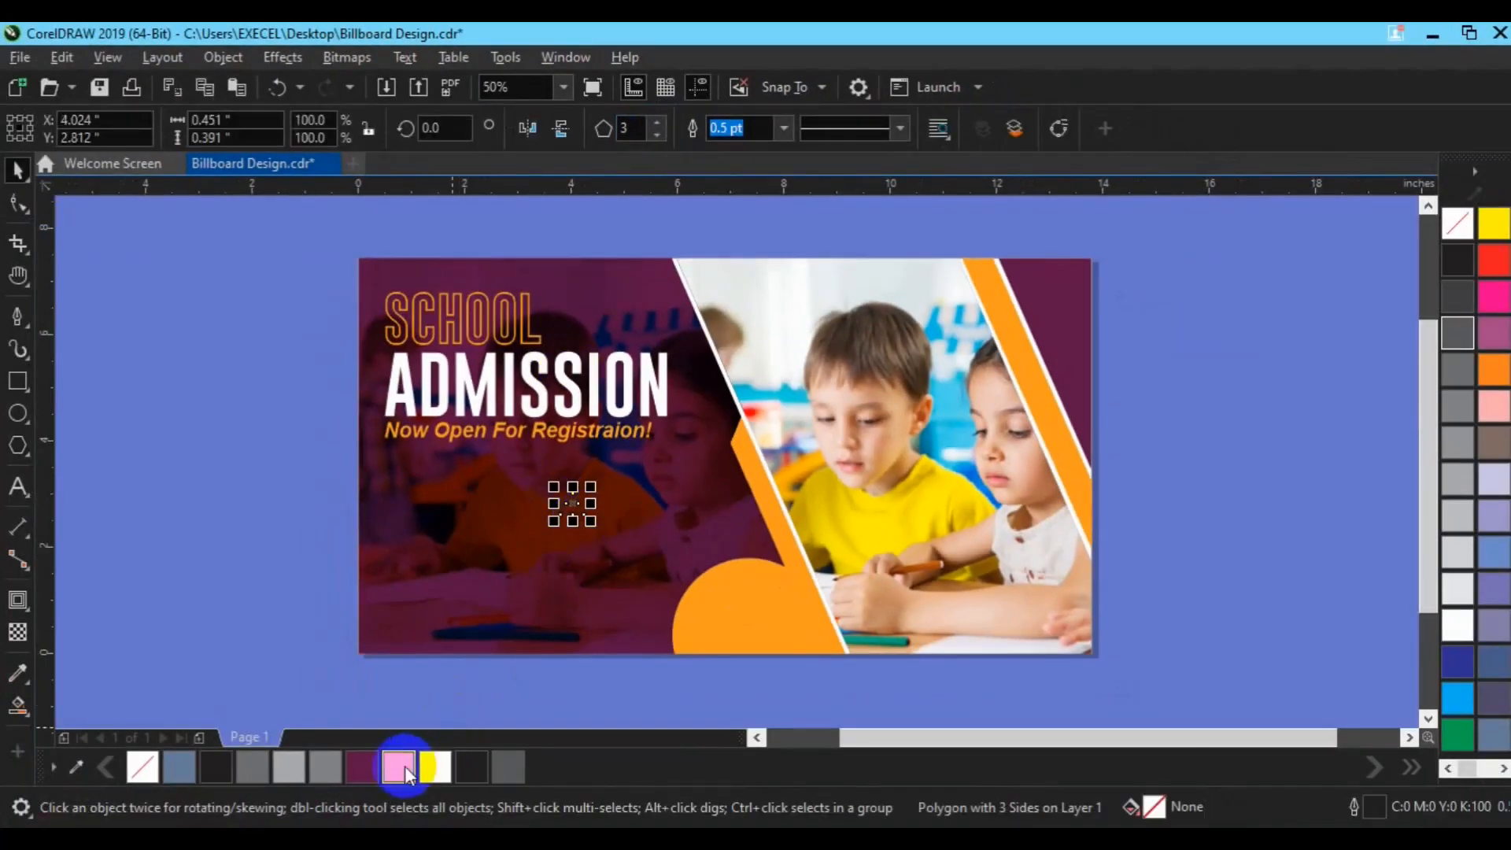
right_click(432, 767)
left_click(784, 127)
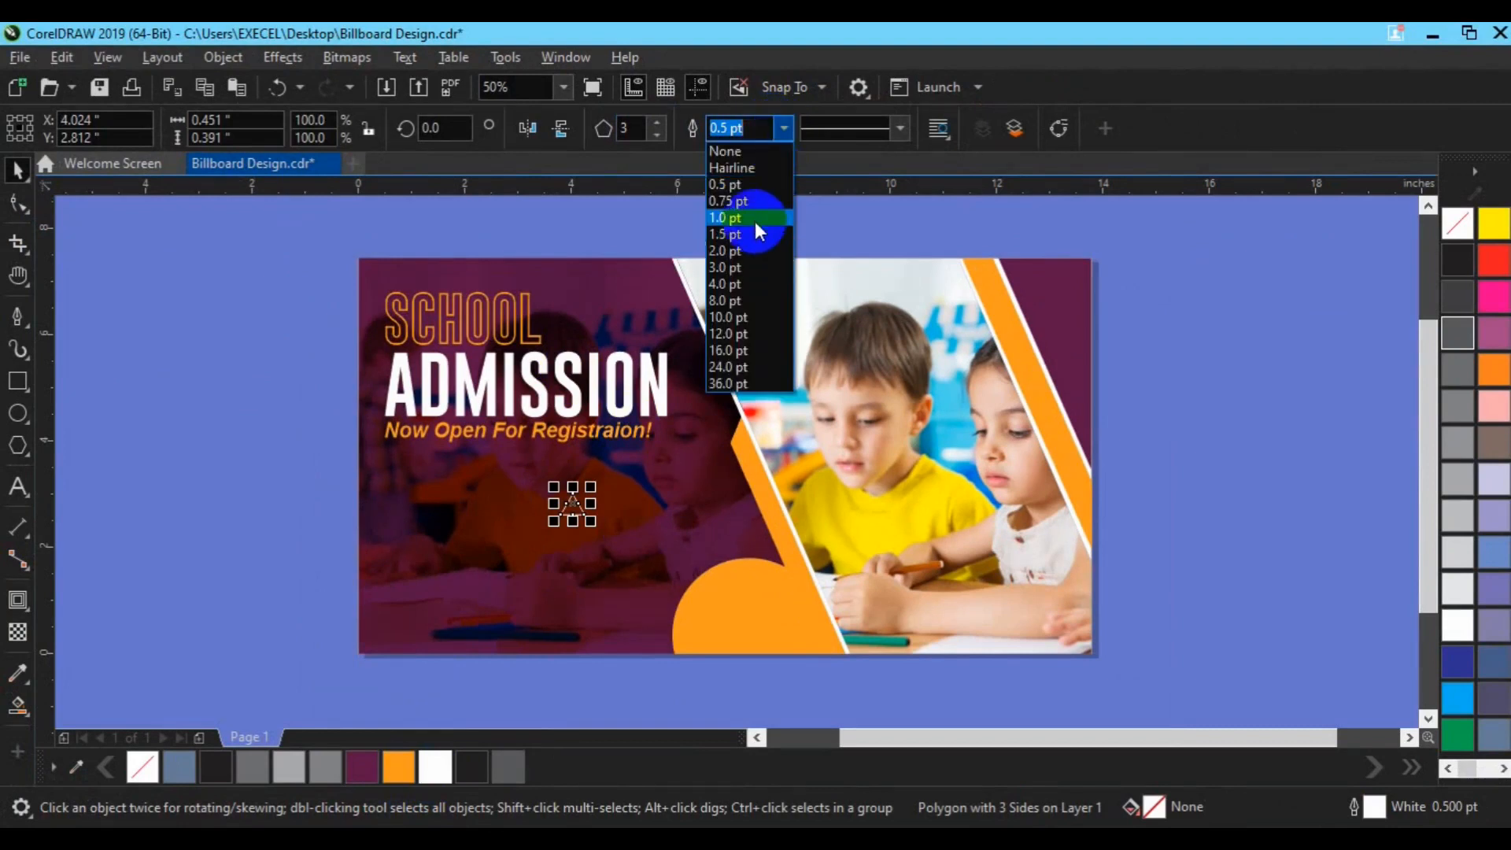
left_click(763, 244)
Step: Set the triangle's rotation to 90 degrees and mirror it so it points left
scroll(442, 574, "up", 2)
left_click(1428, 206)
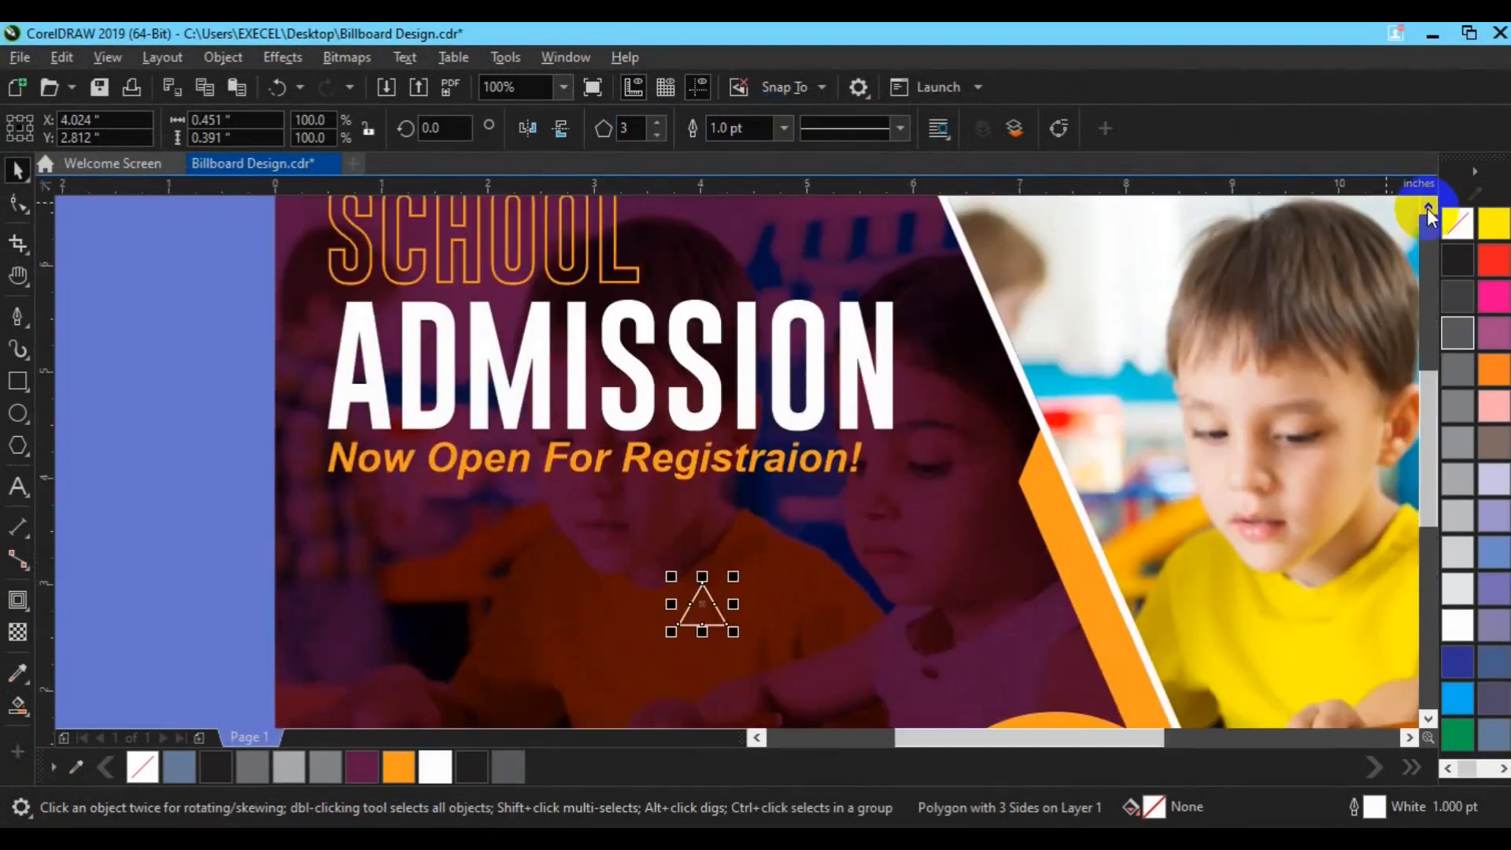
left_click(1428, 206)
left_click(563, 135)
left_click(537, 129)
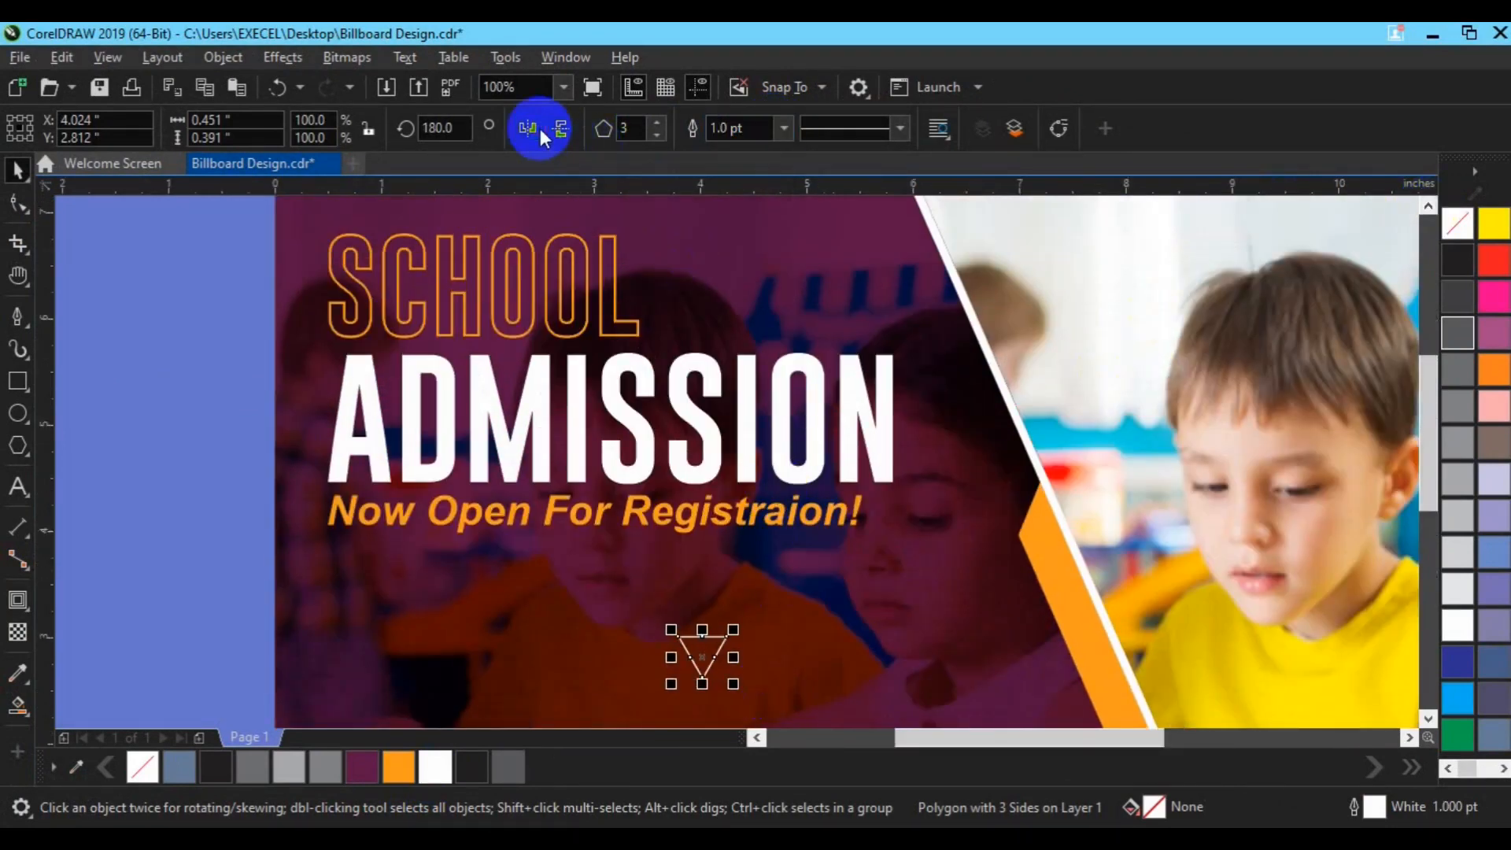
left_click(553, 131)
double_click(452, 126)
type("90")
key("Return")
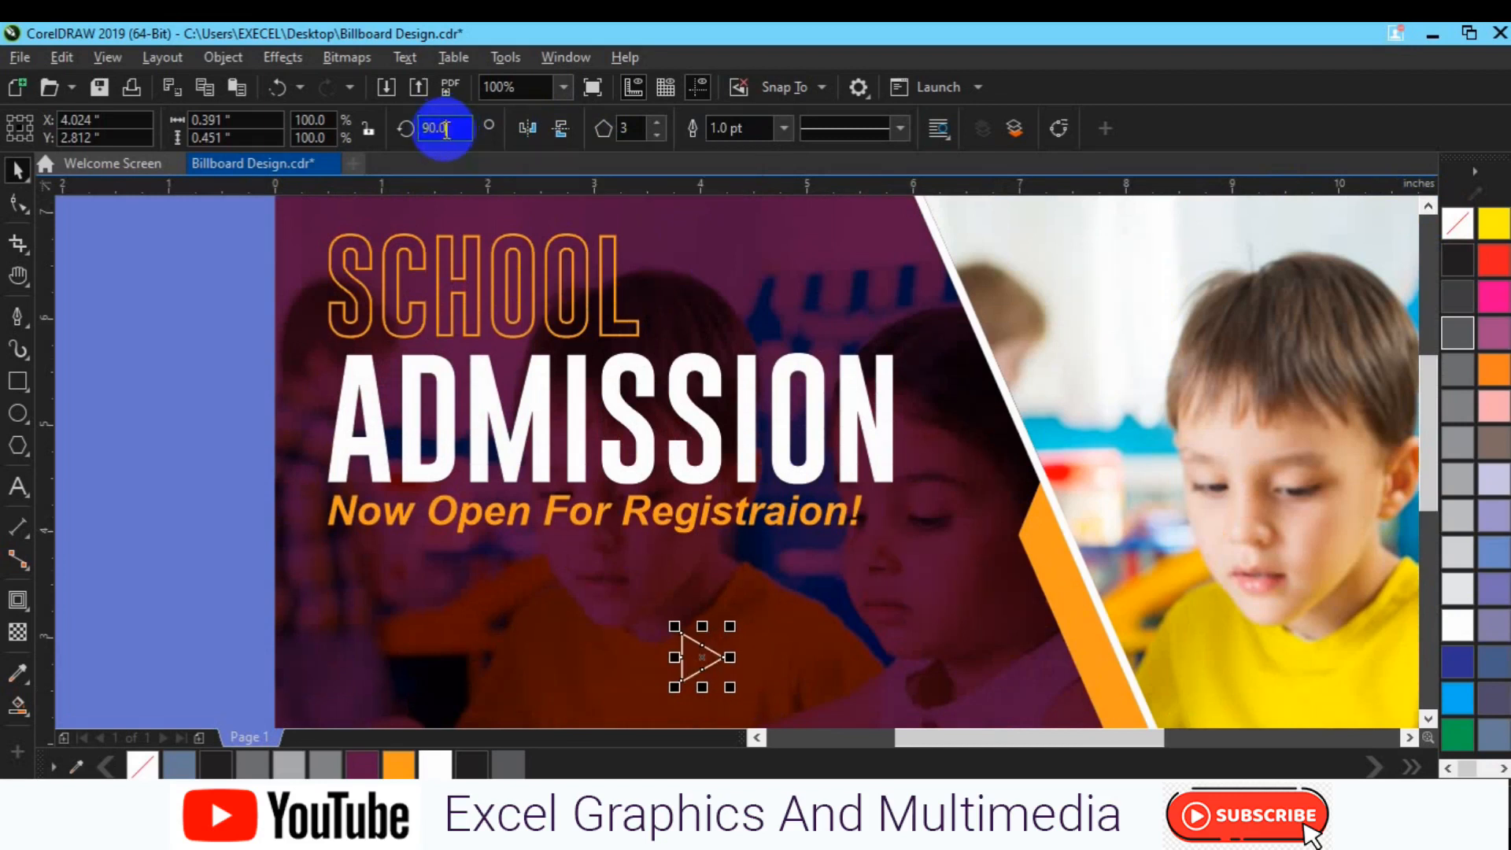
left_click(567, 131)
left_click(526, 129)
Step: Shrink the triangle to about 0.273 by 0.315 inches beside SCHOOL and place a mirrored copy beside ADMISSION
left_click_drag(730, 687, 715, 399)
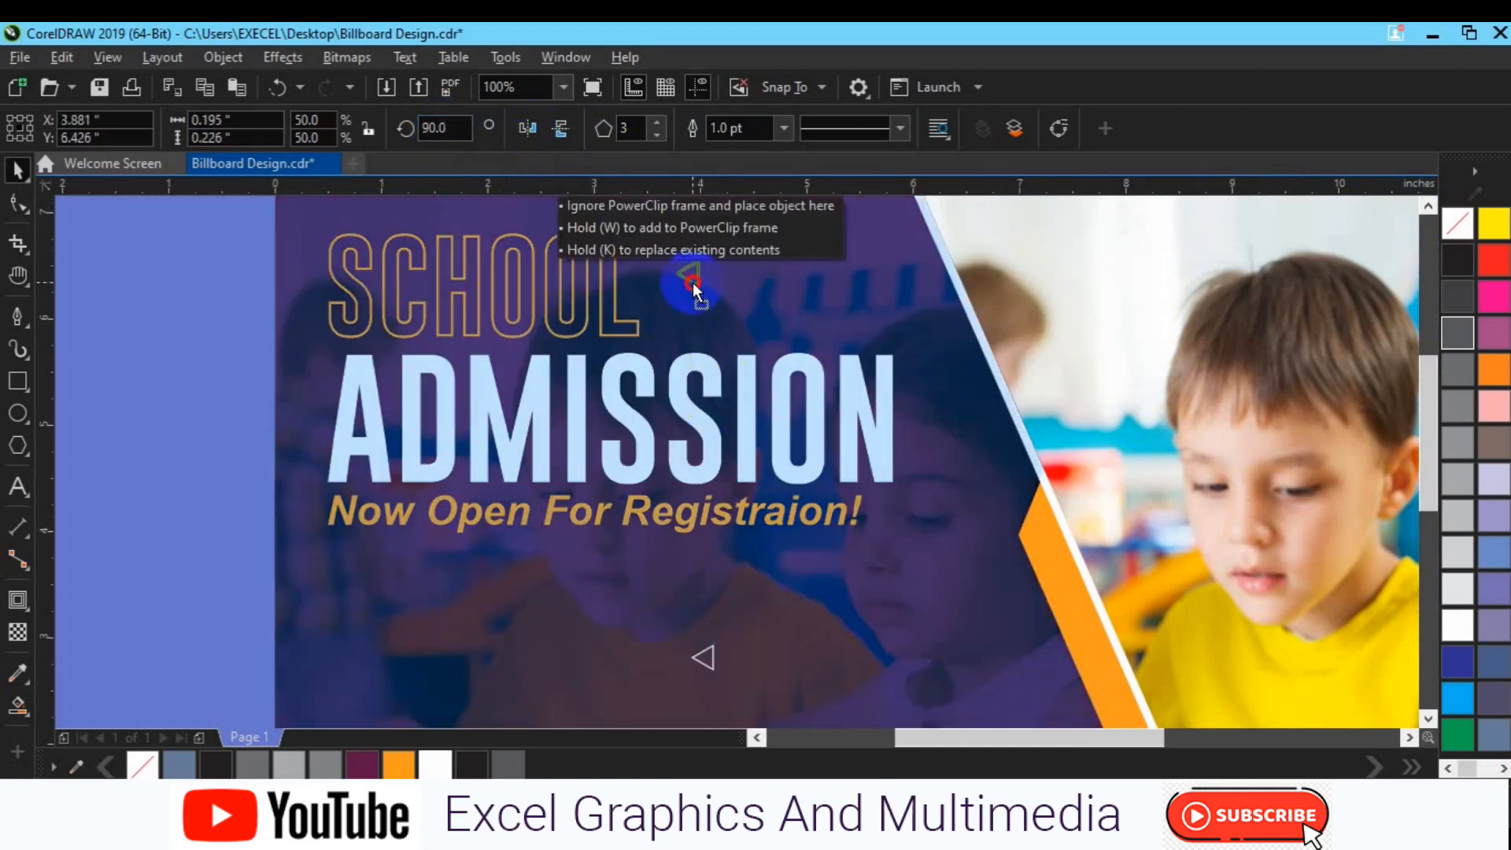
left_click_drag(694, 284, 694, 283)
left_click_drag(709, 293, 717, 299)
key("ctrl+d")
left_click_drag(723, 258, 955, 462)
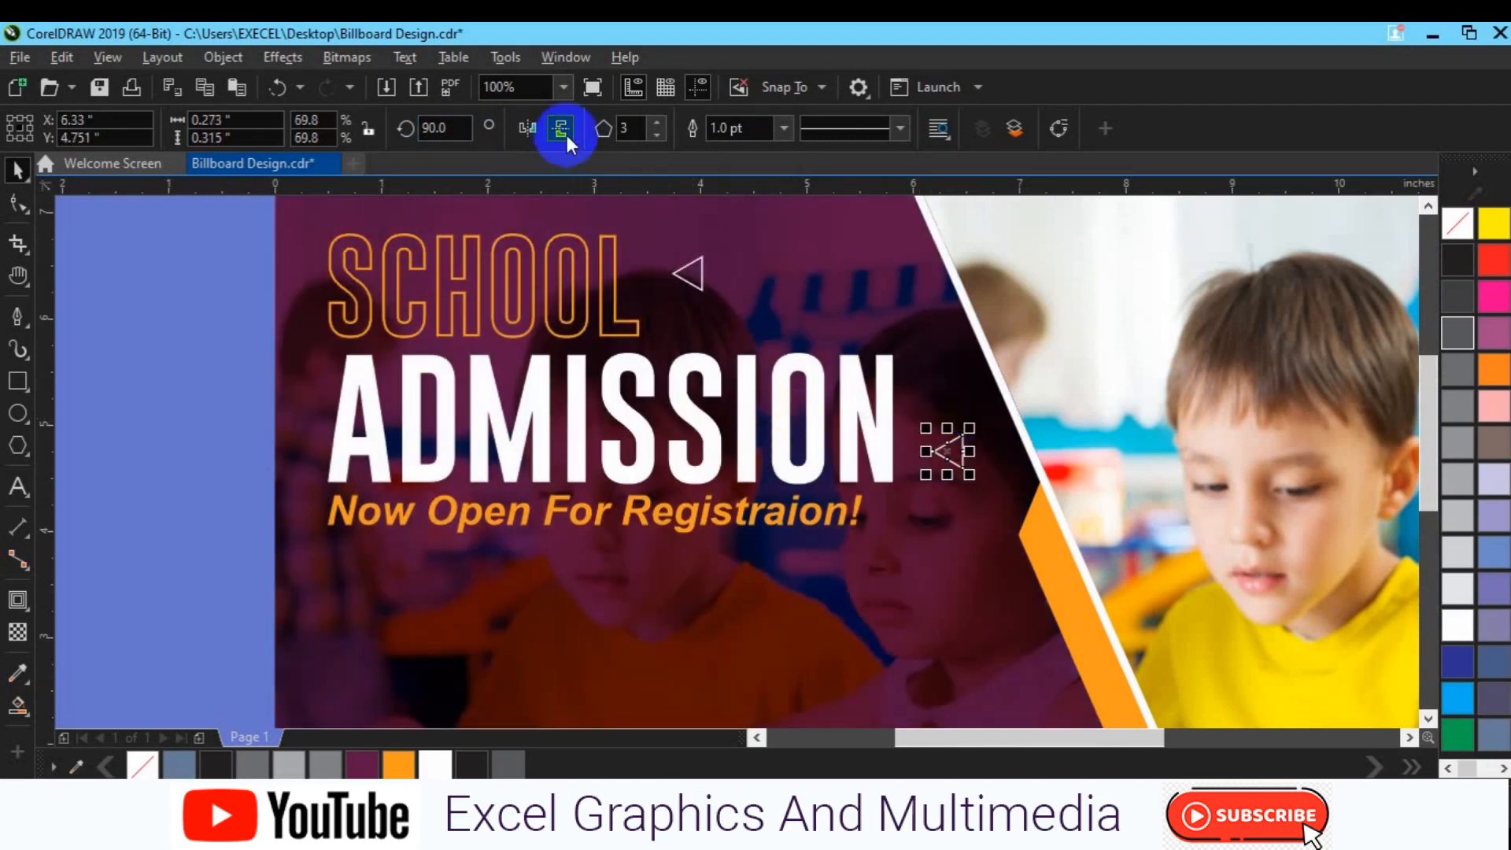
Step: Place another triangle copy below the one beside ADMISSION, rotated 180 degrees with an orange outline
key("ctrl+d")
left_click_drag(1220, 635, 950, 526)
left_click(950, 525)
left_click(431, 128)
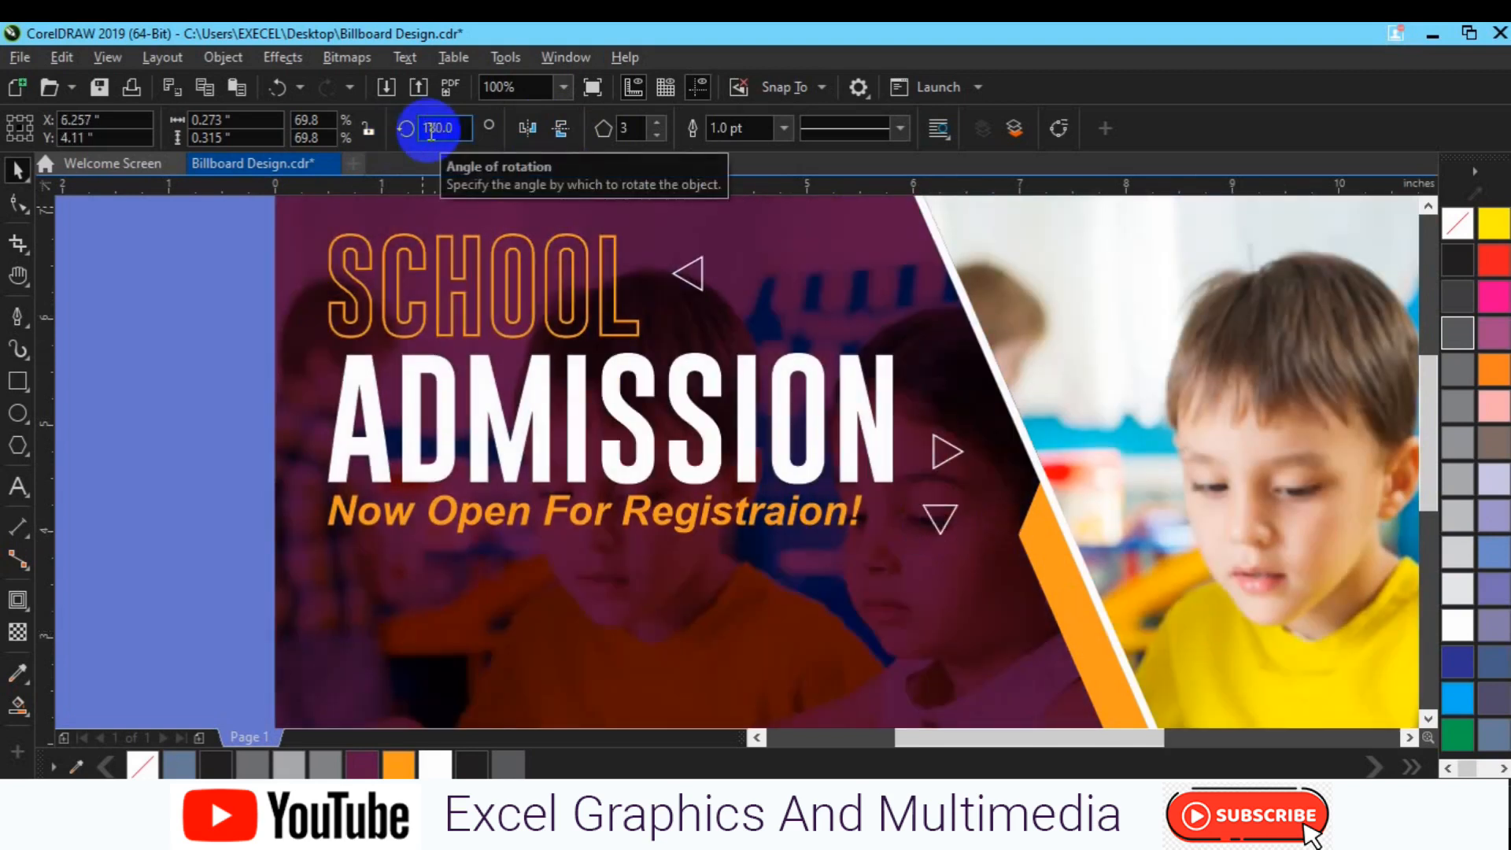
left_click(223, 581)
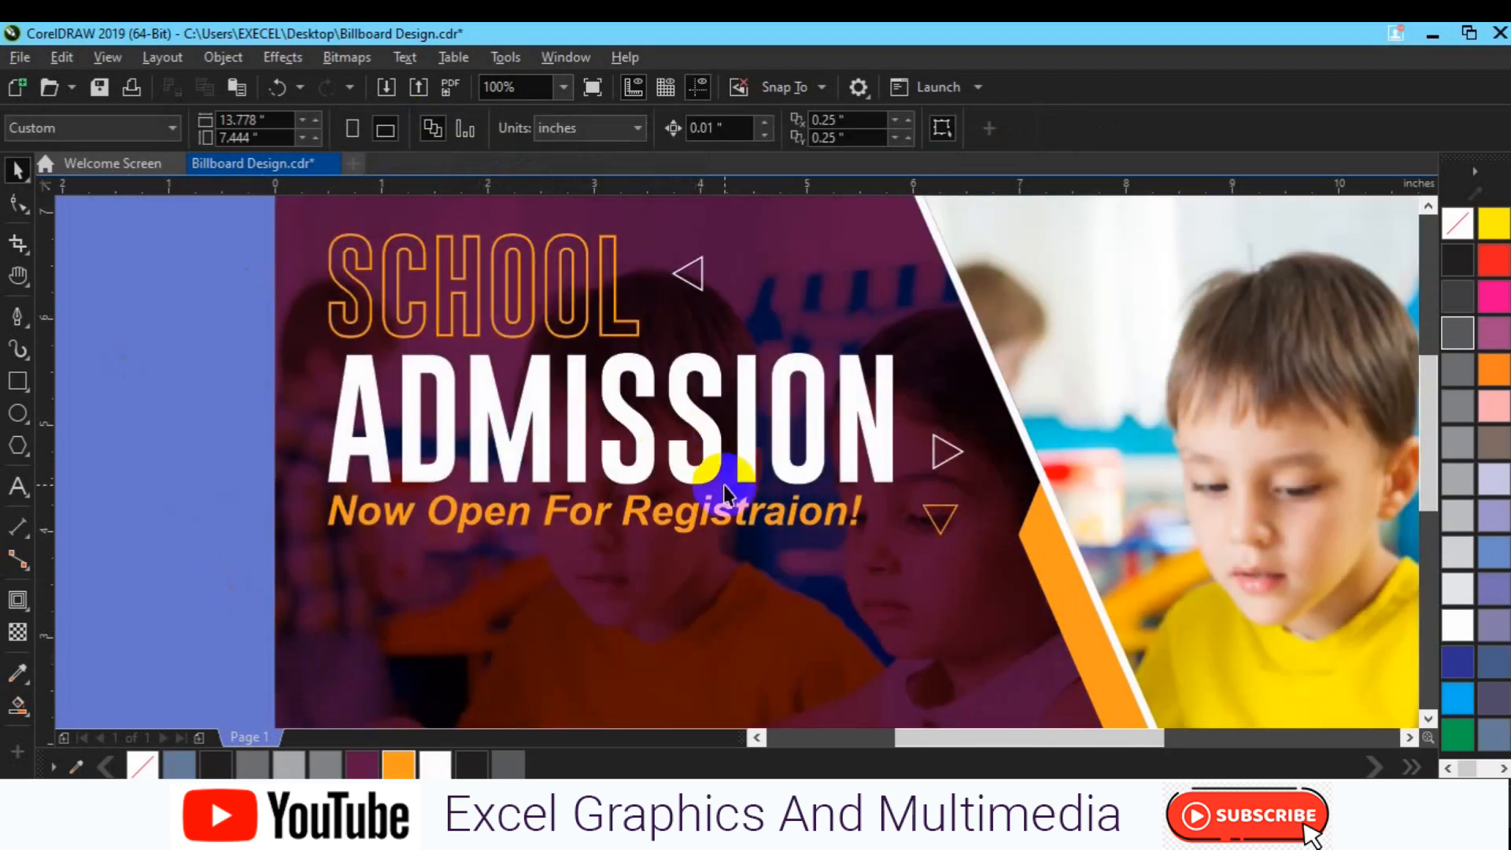
Step: Draw a white circle about 0.146 inches in diameter without outline on the empty area beside the page
scroll(724, 486, "down", 1)
left_click(1396, 737)
left_click_drag(1055, 739, 1019, 737)
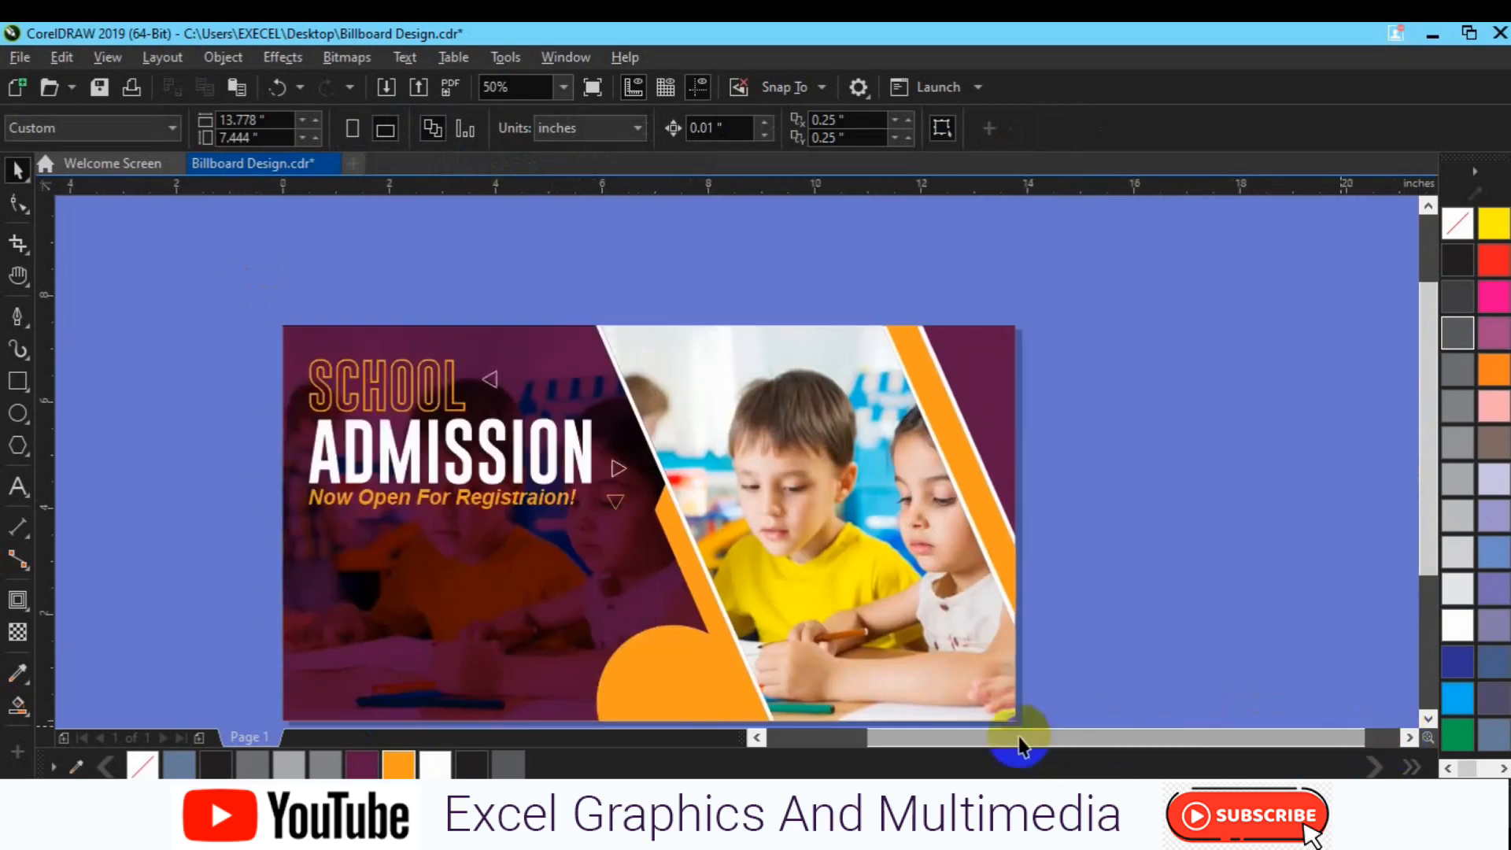
scroll(617, 551, "down", 1)
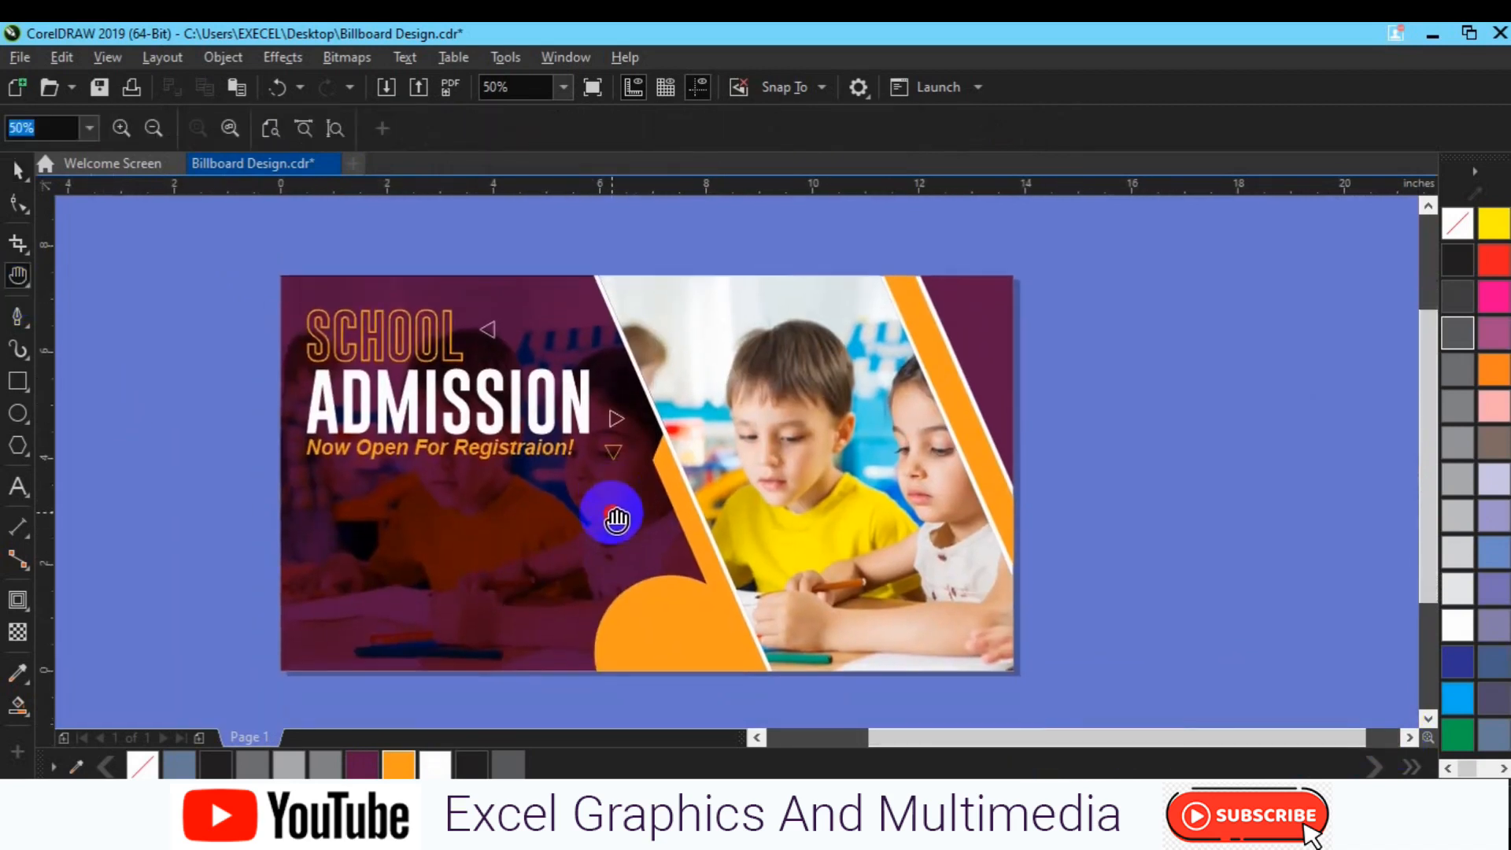
left_click(18, 418)
left_click(129, 486)
left_click(144, 764)
right_click(153, 769)
left_click(135, 597)
left_click(132, 490)
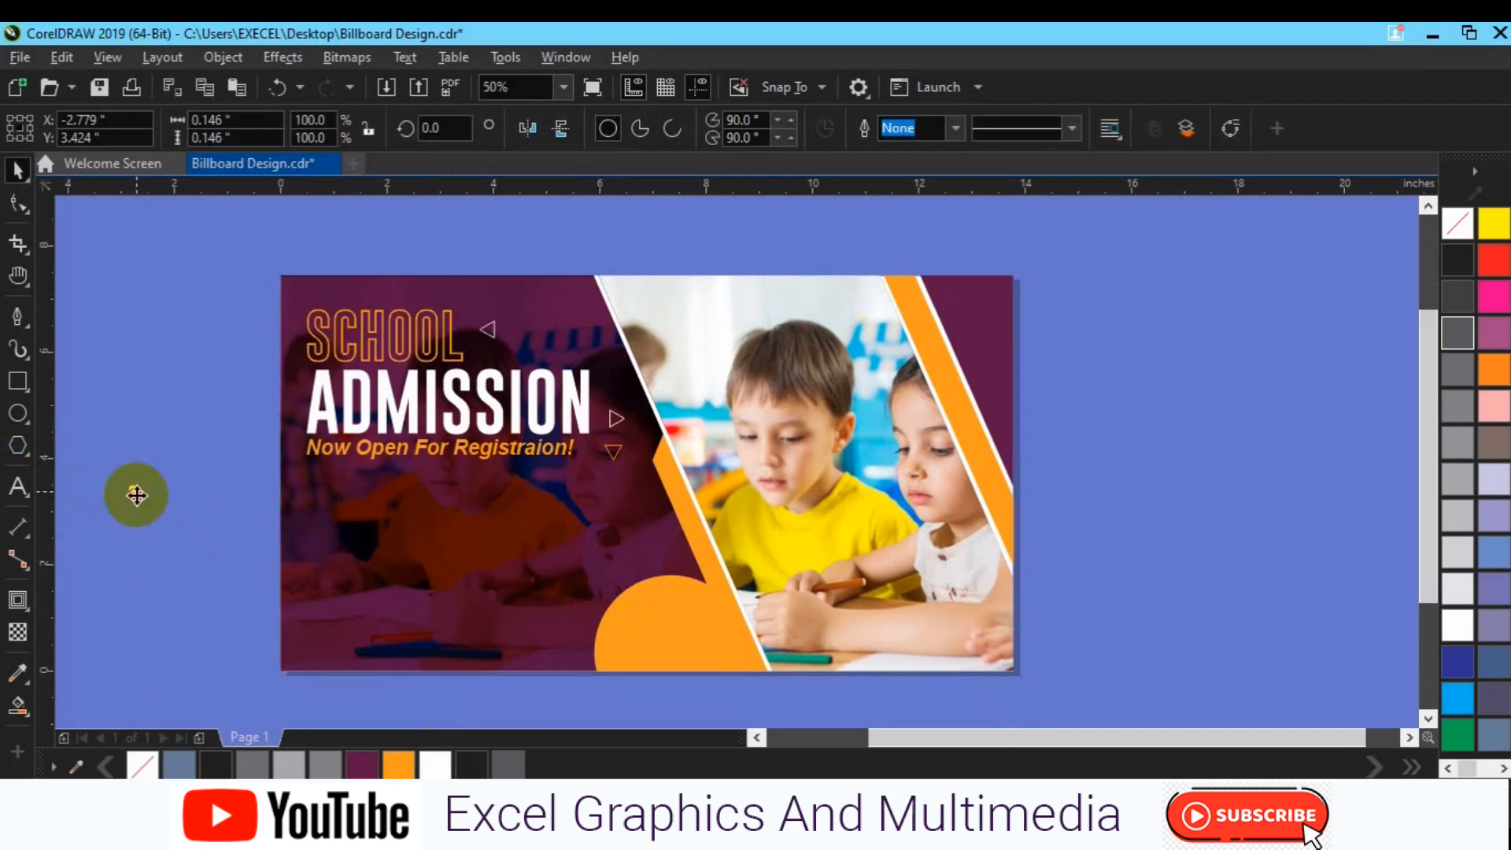
mouse_move(133, 505)
left_mouse_down()
mouse_move(134, 706)
mouse_move(130, 492)
left_mouse_up()
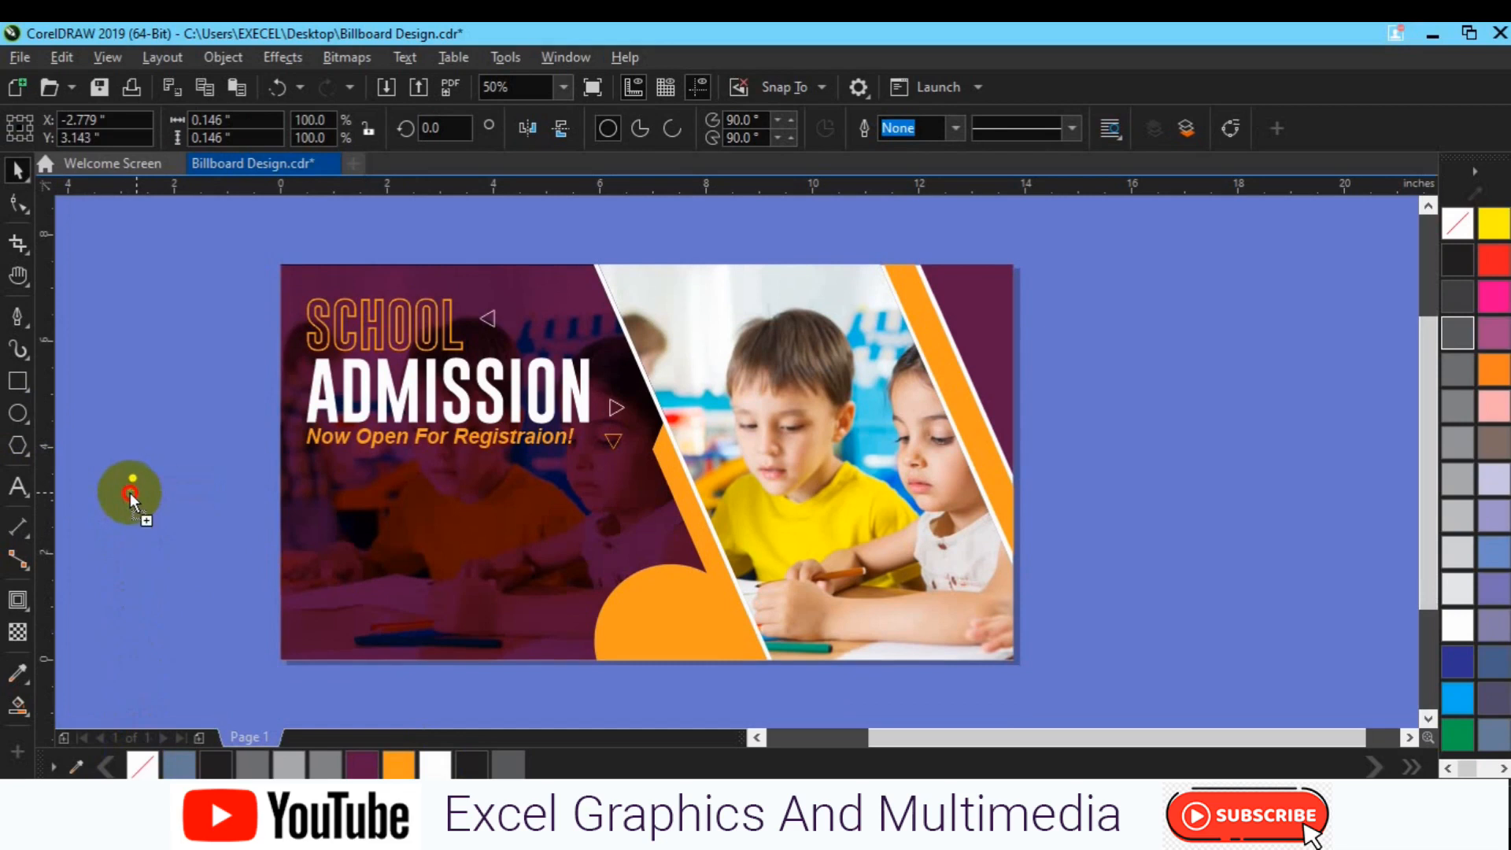
left_click(192, 555)
left_click(134, 496)
key("Delete")
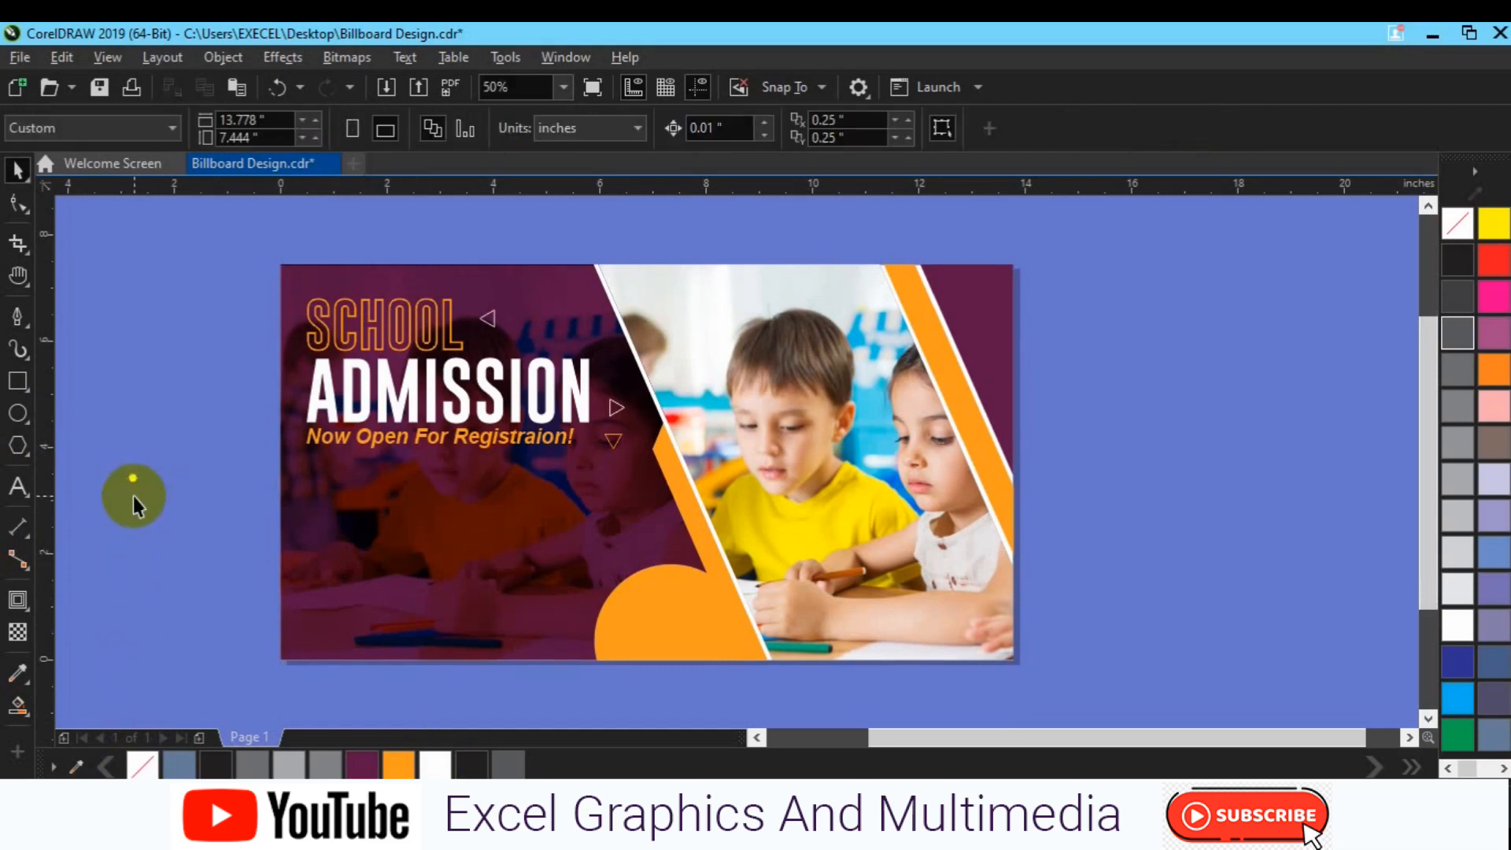
Step: Copy the white circle just below itself, repeat it into a vertical column of eight dots, and group the column
scroll(134, 496, "up", 1)
left_click(135, 463)
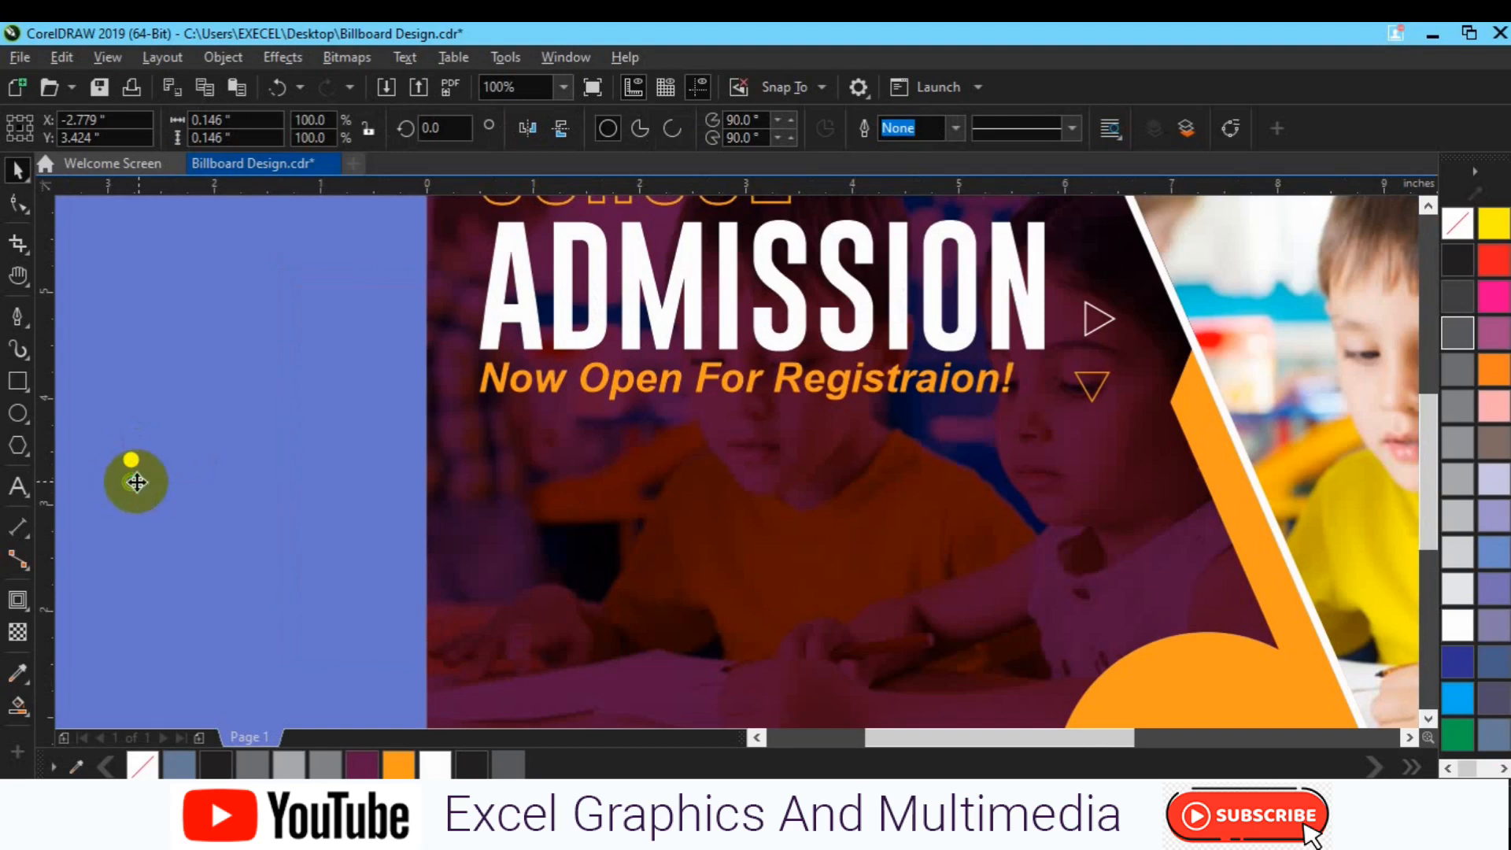
right_click(135, 483)
left_click(204, 522)
key("ctrl+d")
key("ctrl+d")
key("ctrl+d")
key("ctrl+d")
key("ctrl+d")
key("ctrl+d")
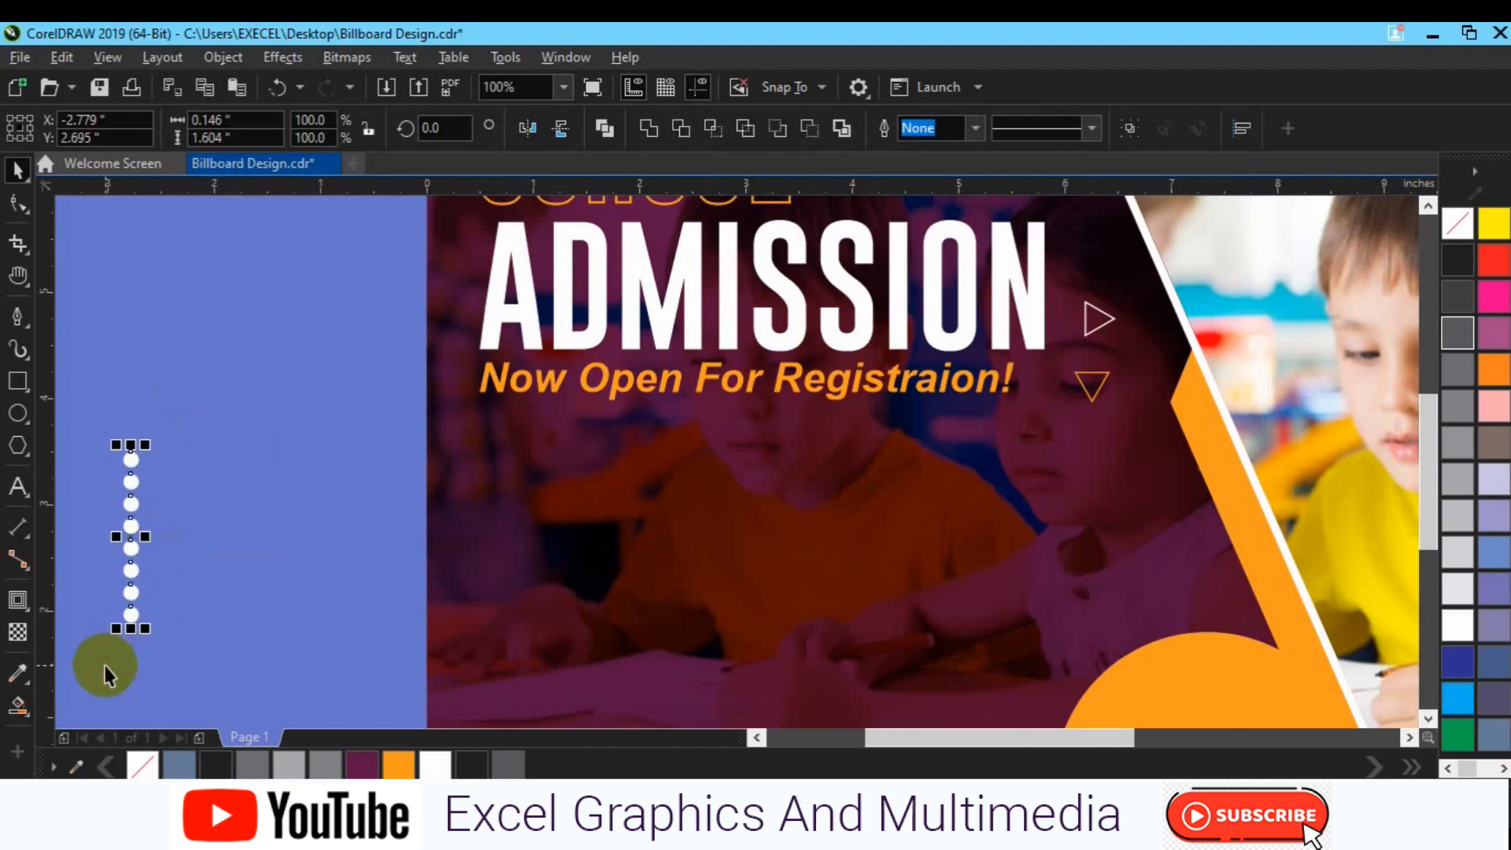
key("ctrl+g")
Step: Repeat copies of the dot column up and to the right to form four columns, and group the dots
left_click(130, 541, "ctrl")
mouse_move(124, 526)
left_mouse_down()
mouse_move(161, 520)
mouse_move(148, 511)
left_mouse_up()
key("ctrl+r")
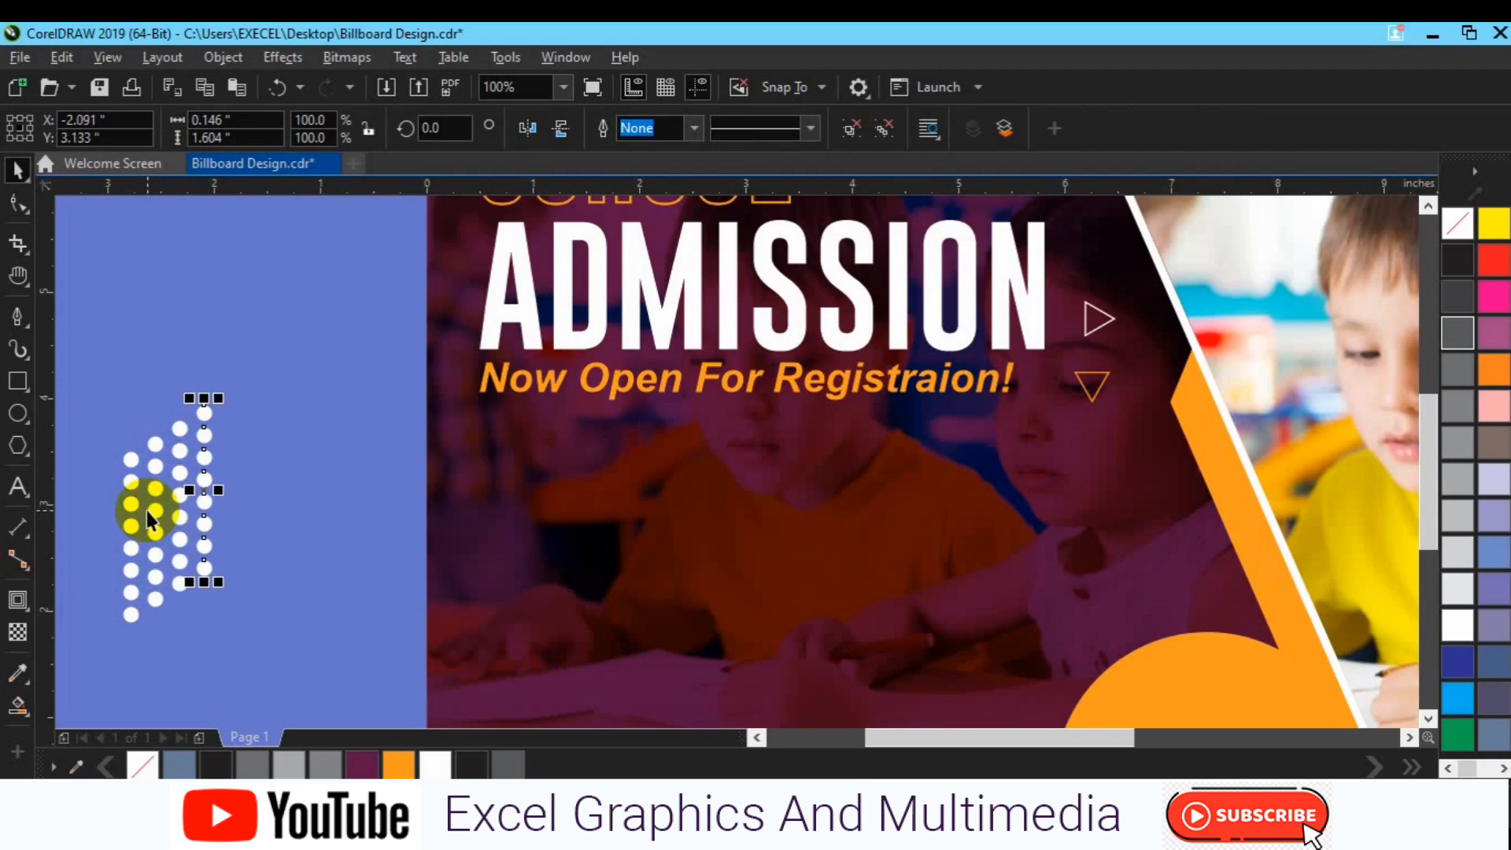
key("ctrl+g")
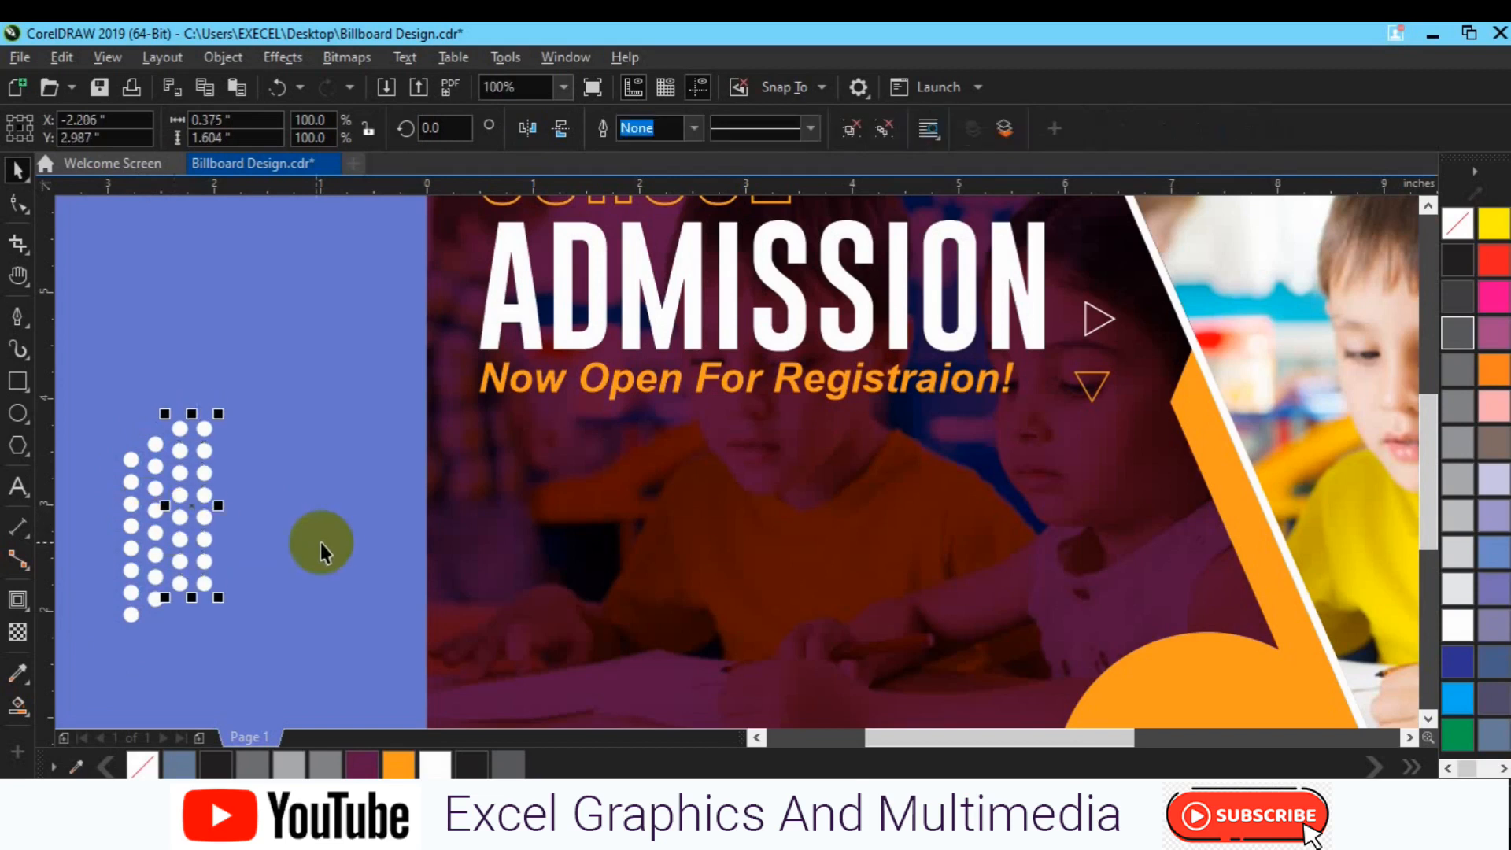
Step: Shrink the dot pattern to about 0.375 by 0.853 inches and place it right of the triangle beside SCHOOL
scroll(328, 542, "down", 1)
left_click_drag(186, 452, 340, 636)
left_click_drag(275, 586, 631, 343)
left_click(253, 470)
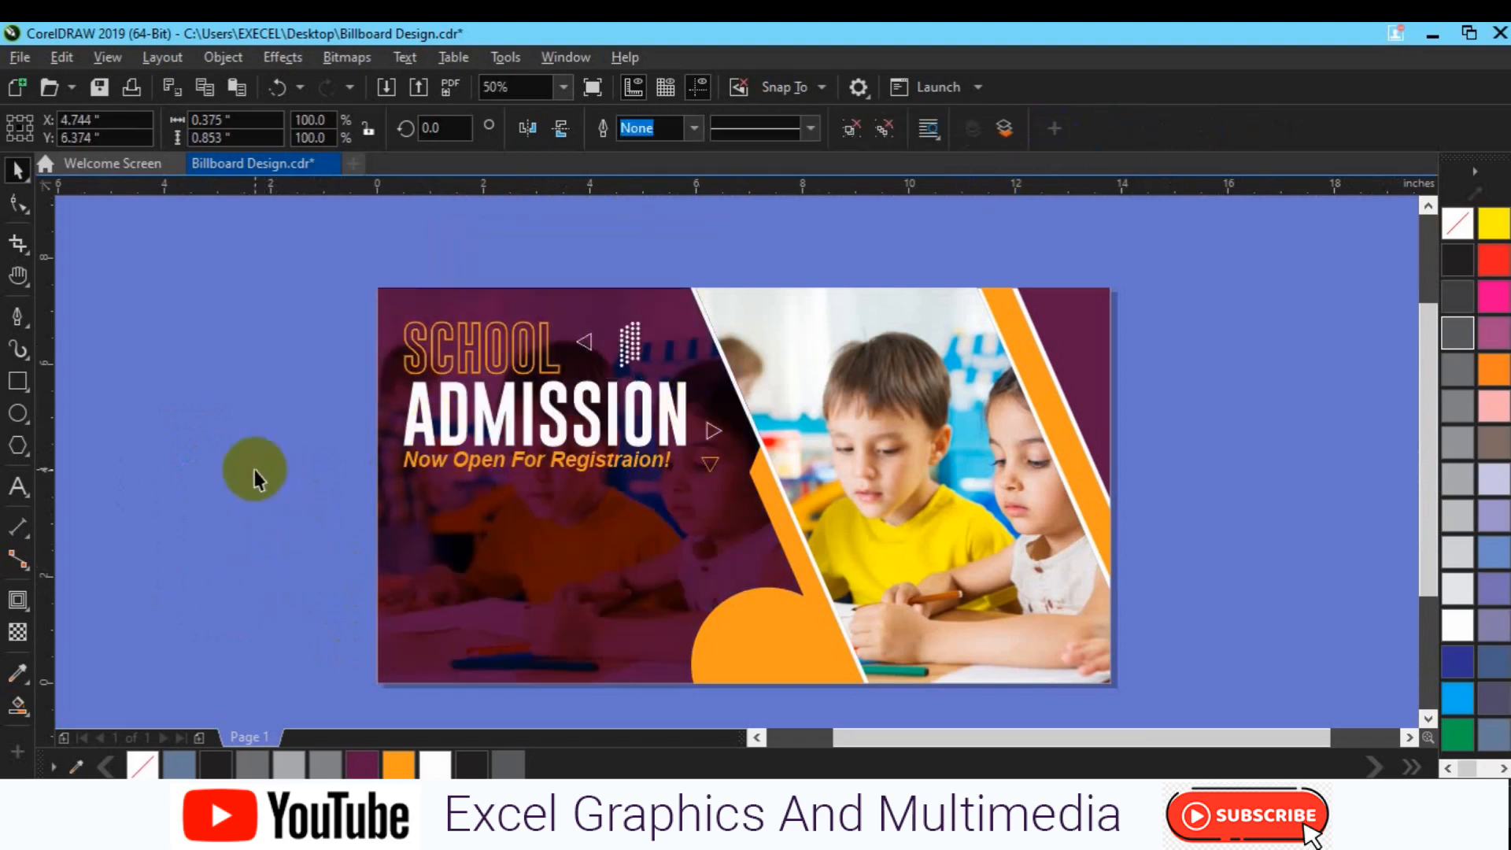
Step: Ungroup the dot pattern and copy a narrow part of it to the orange semicircle's upper edge, about X 7.181, Y 1.93 inches
left_click(631, 347)
left_click(859, 130)
left_click_drag(577, 269, 634, 411)
left_click(269, 350)
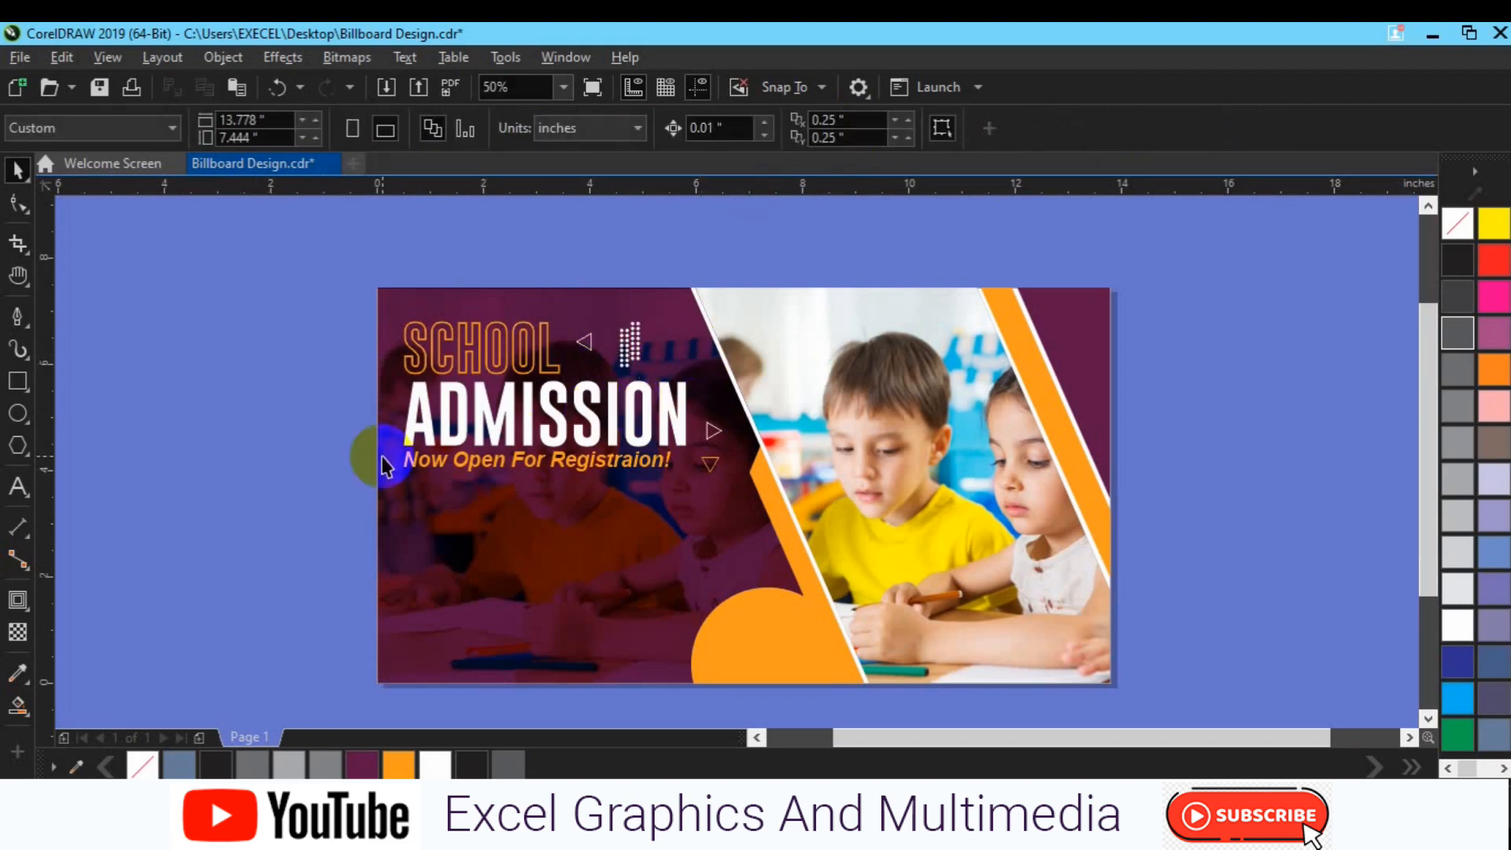
left_click(630, 338)
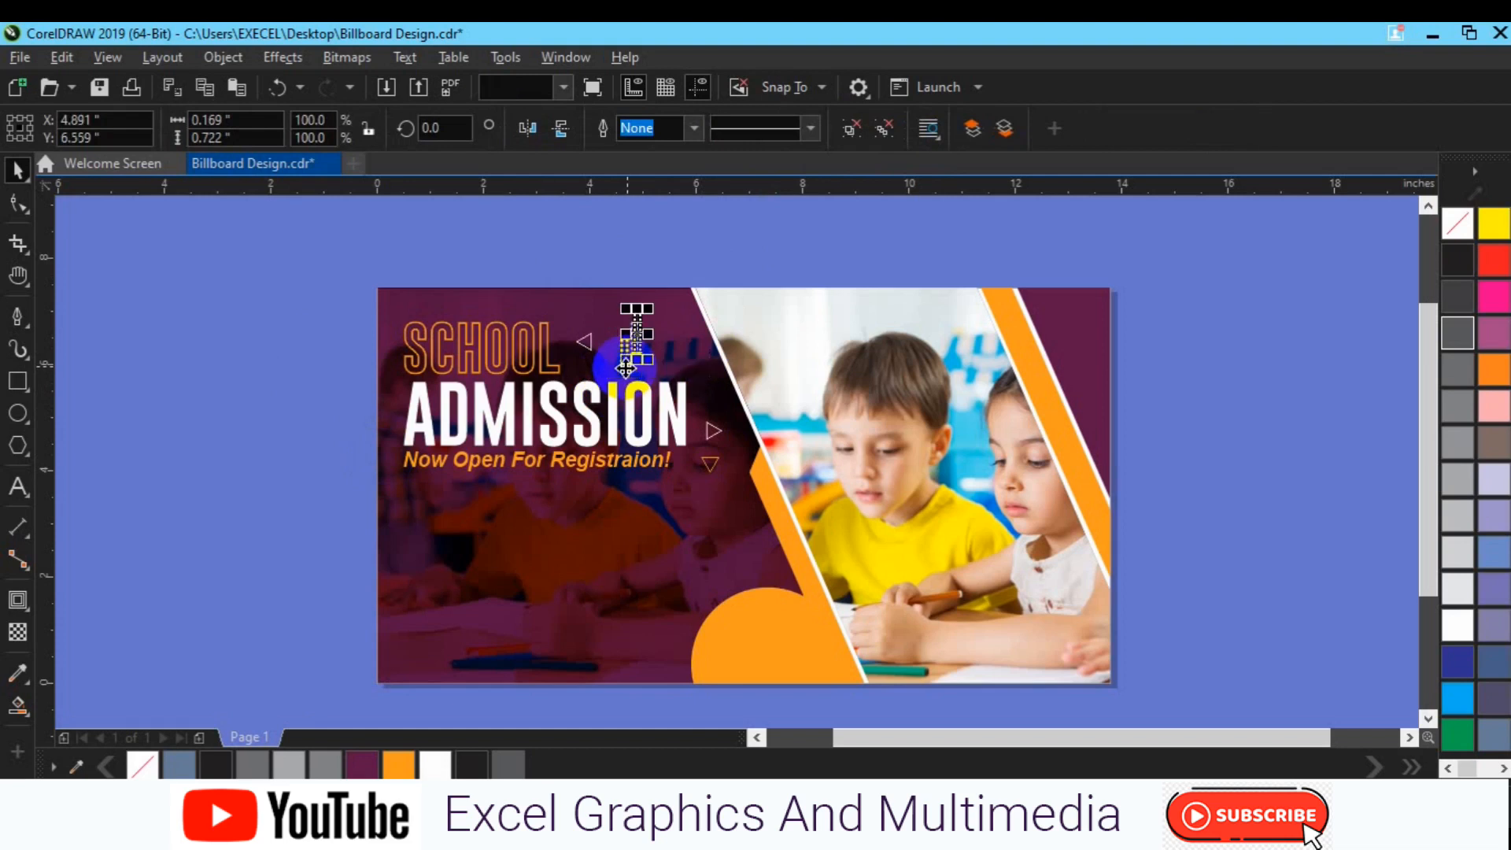
left_click_drag(635, 333, 761, 583)
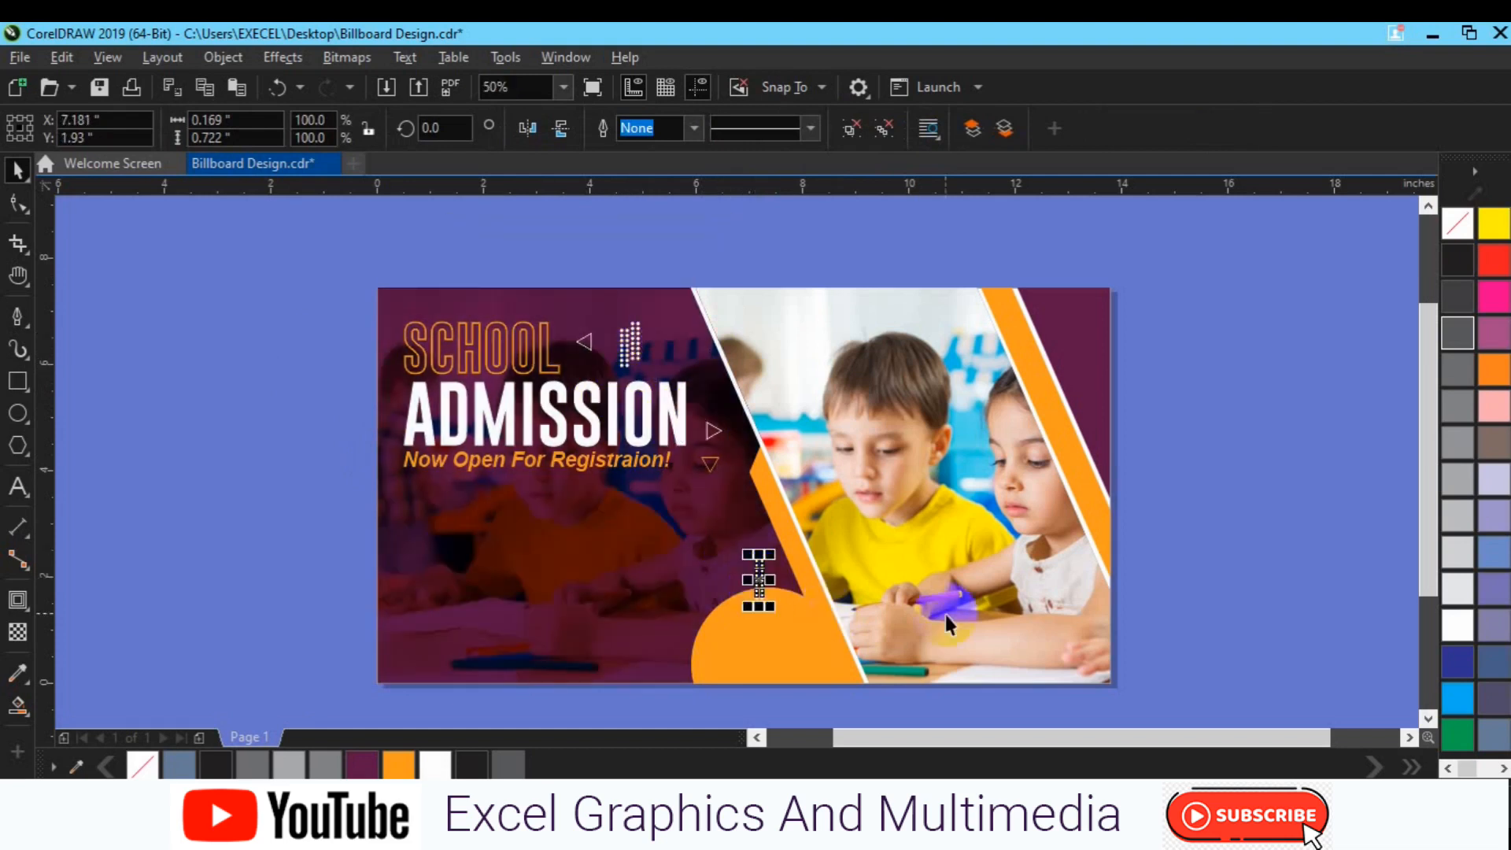
Step: Change the stacking order to bring the orange semicircle shape in front of the copied dots
left_click(754, 606)
right_click(751, 610)
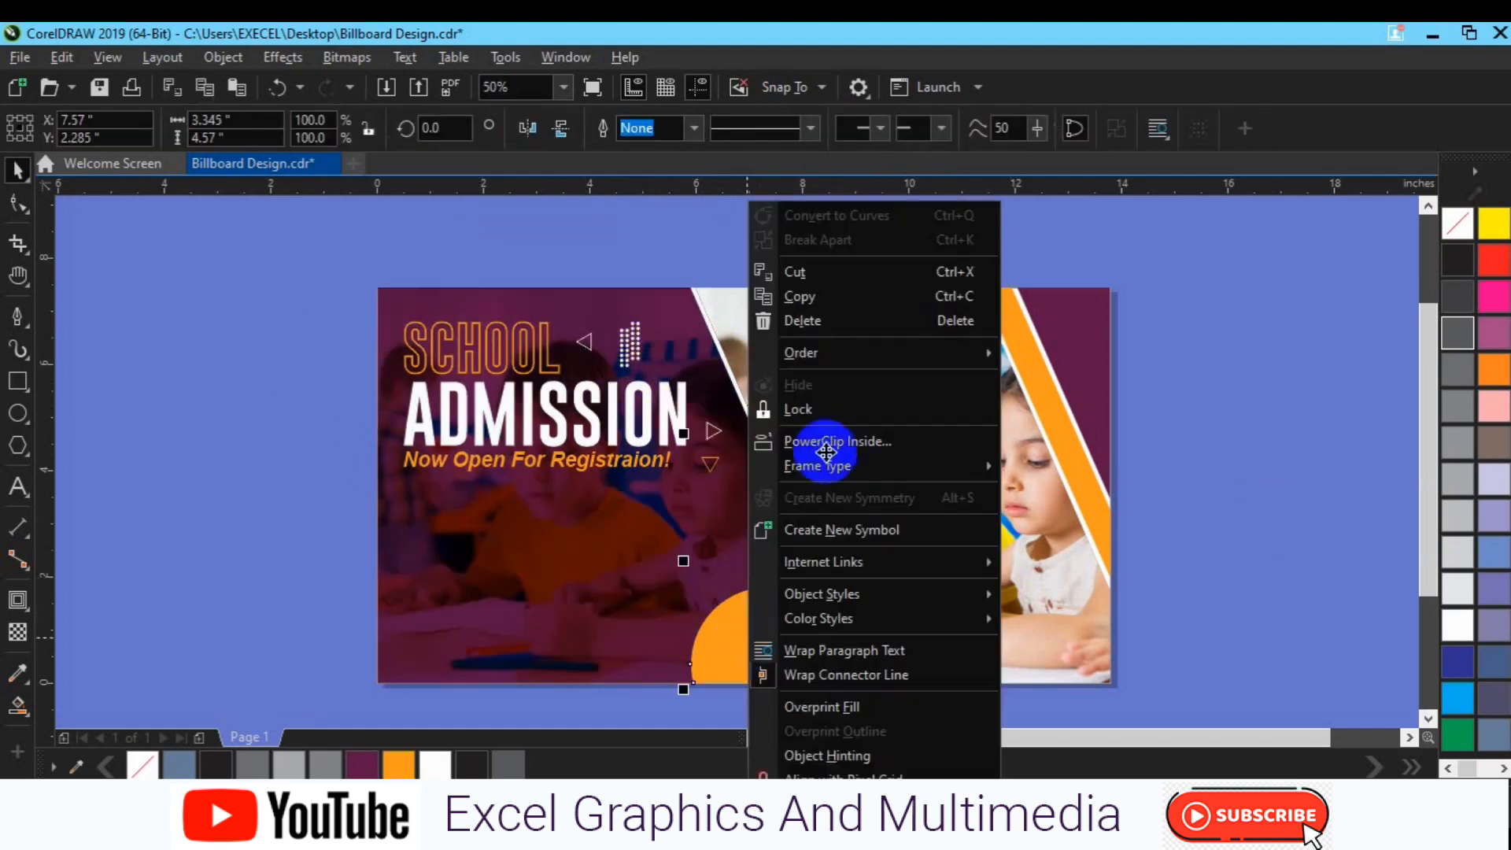
mouse_move(837, 351)
left_click(1061, 354)
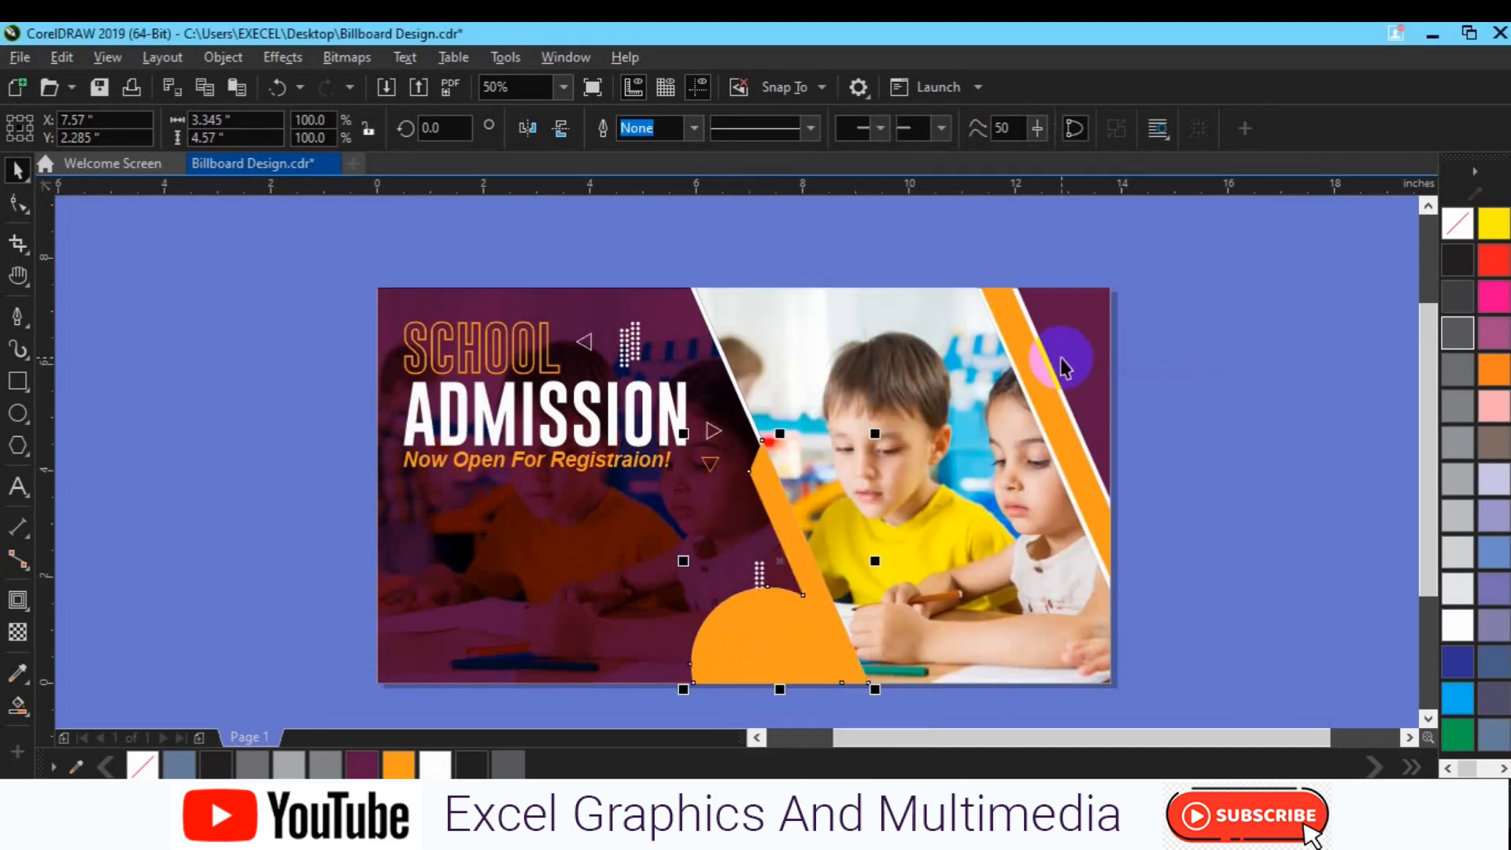
Step: Bring the white slanted strip between the plum area and the classroom photo to the front of the page
right_click(739, 391)
mouse_move(837, 353)
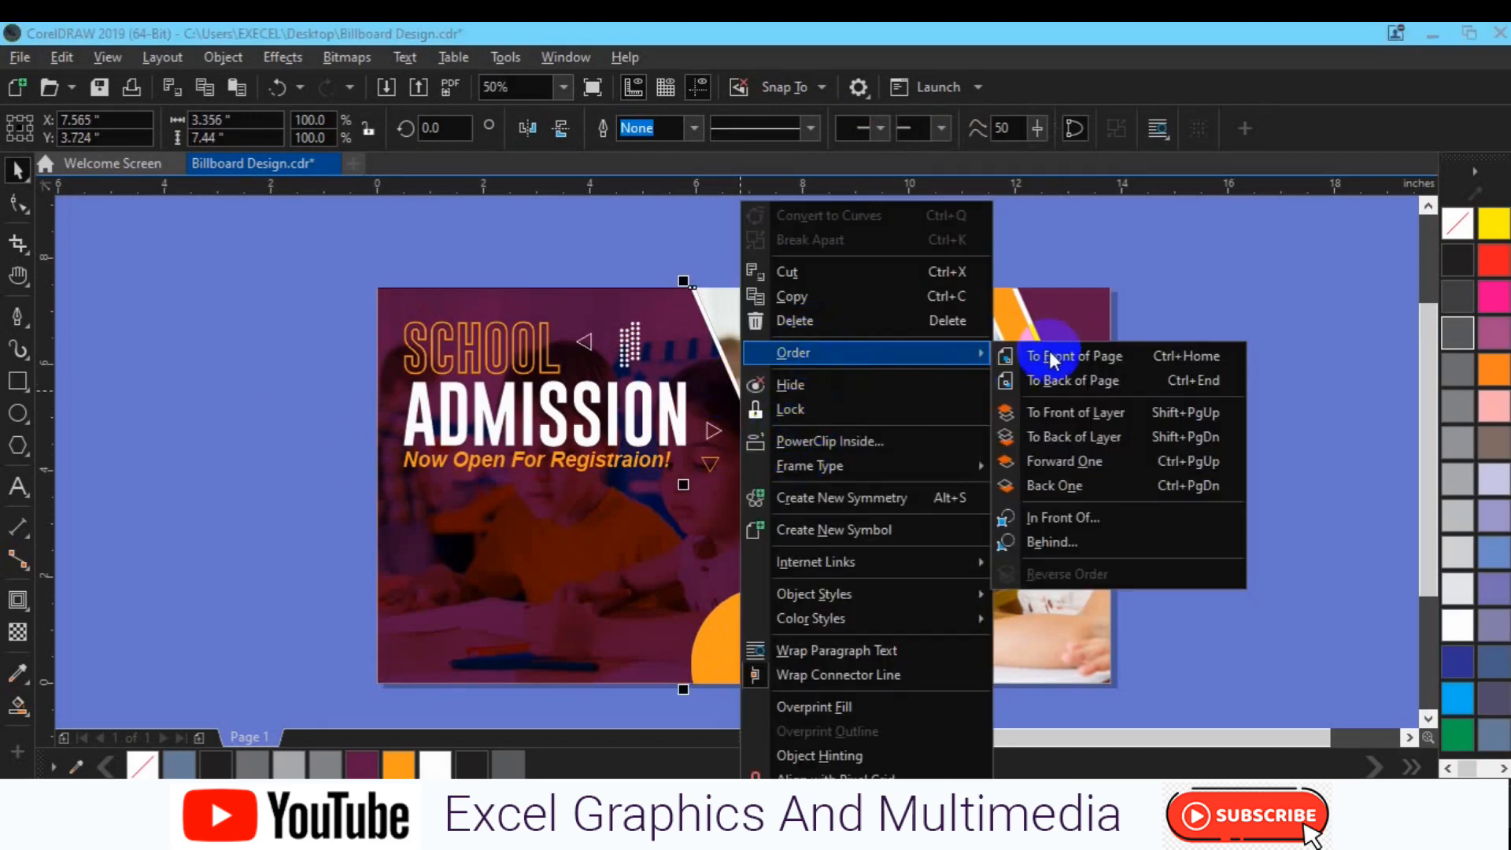
left_click(1052, 360)
left_click(1140, 405)
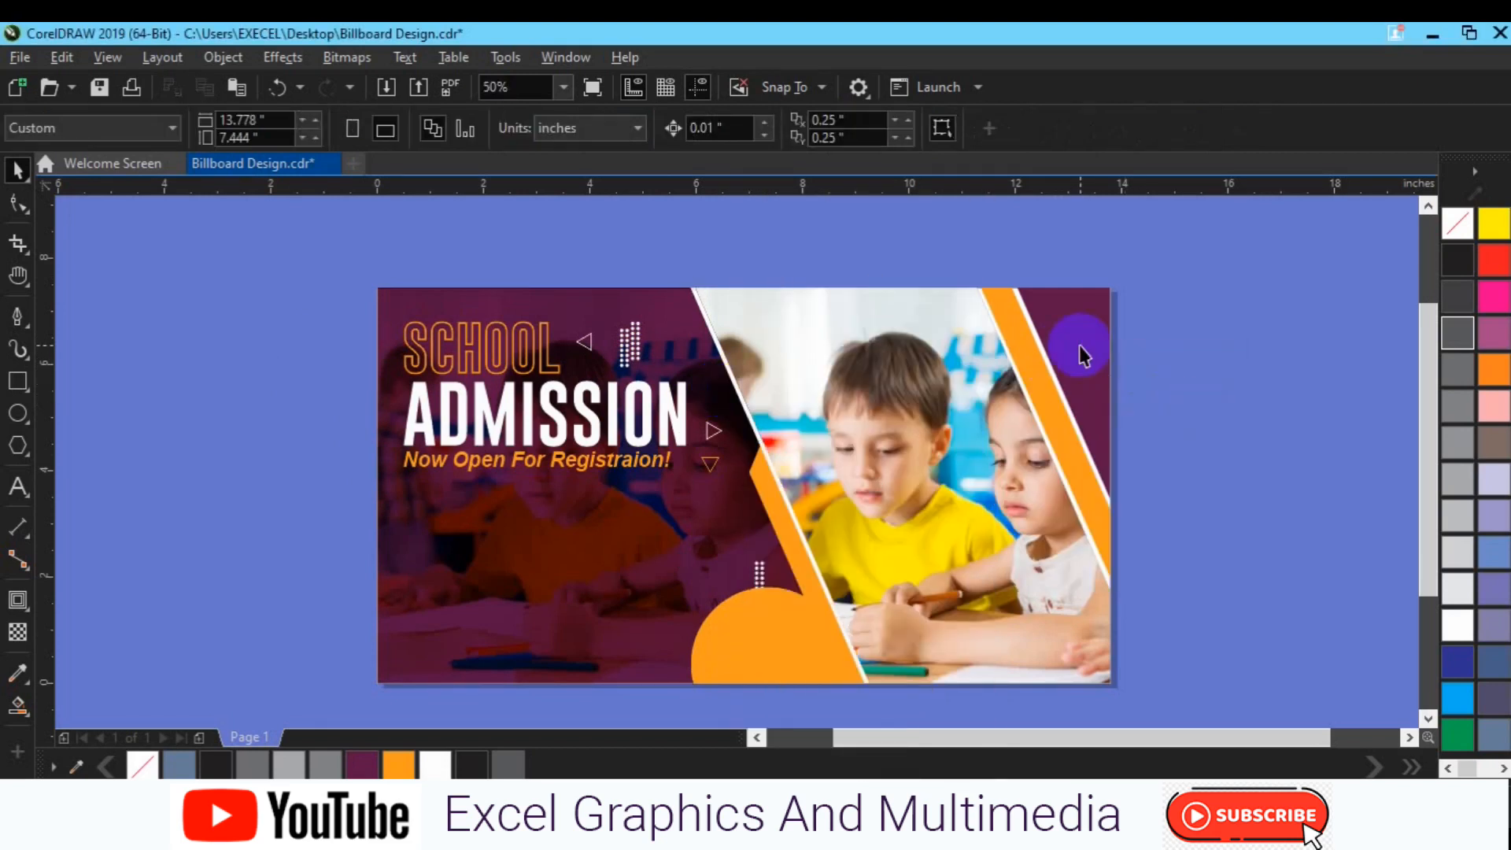
Step: Add a "Call Us:" text line with the phone number beside the page and set it in Futura Md BT Bold
left_click(298, 563)
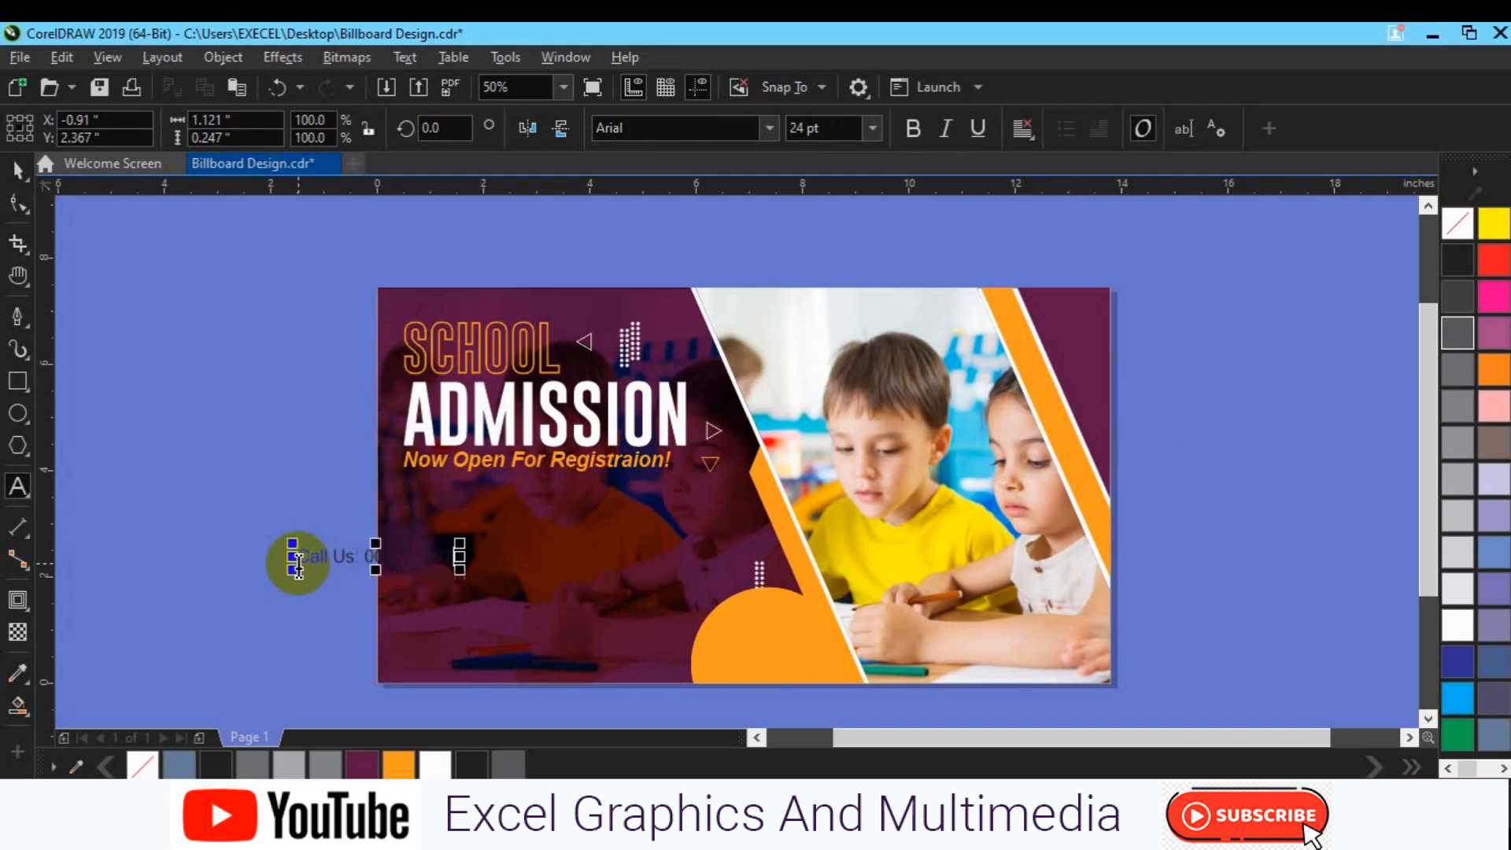
key("ctrl+a")
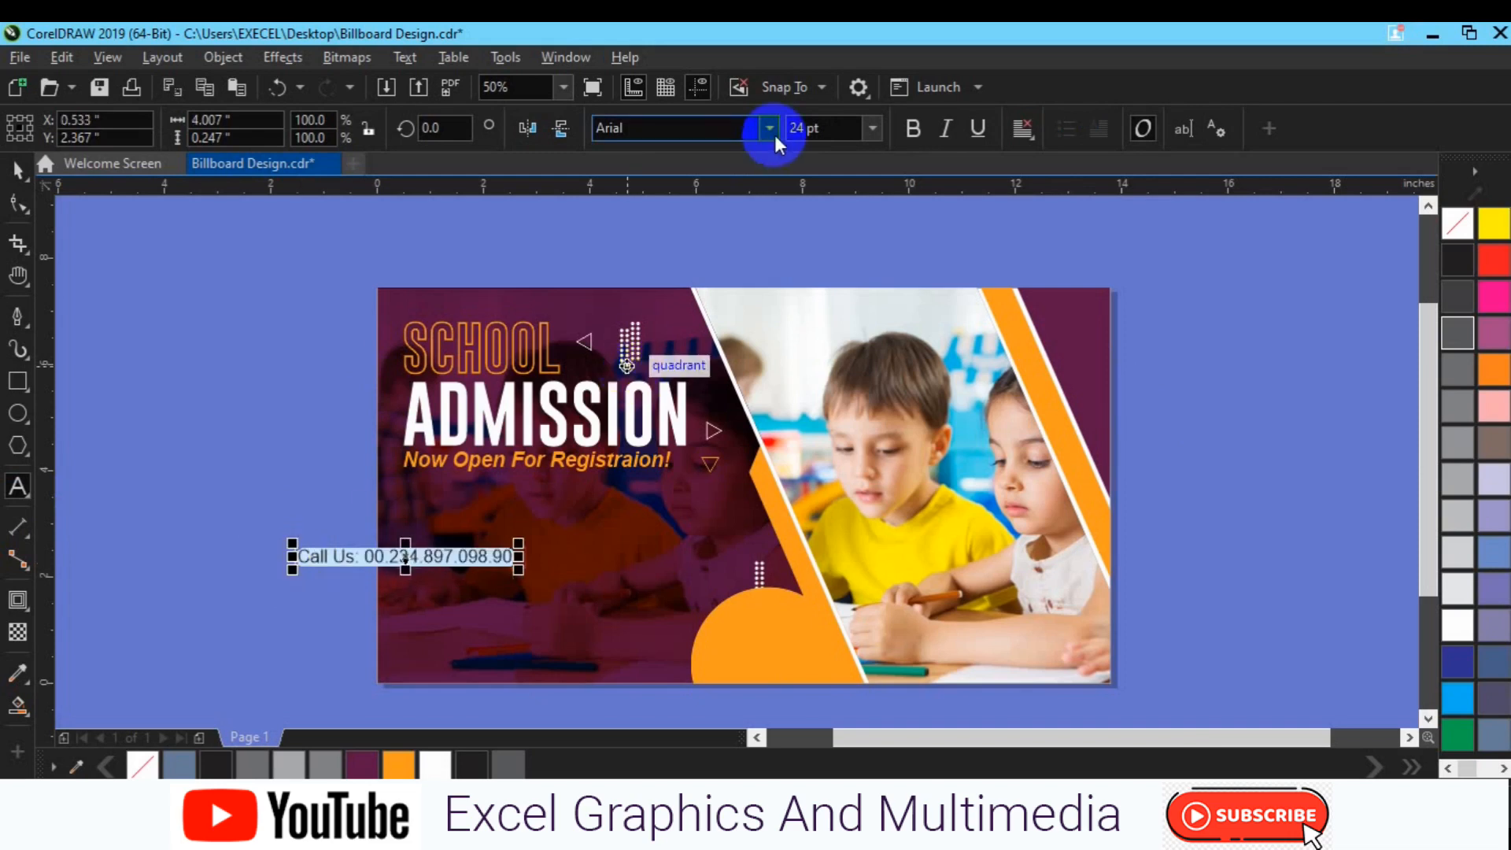
left_click(769, 129)
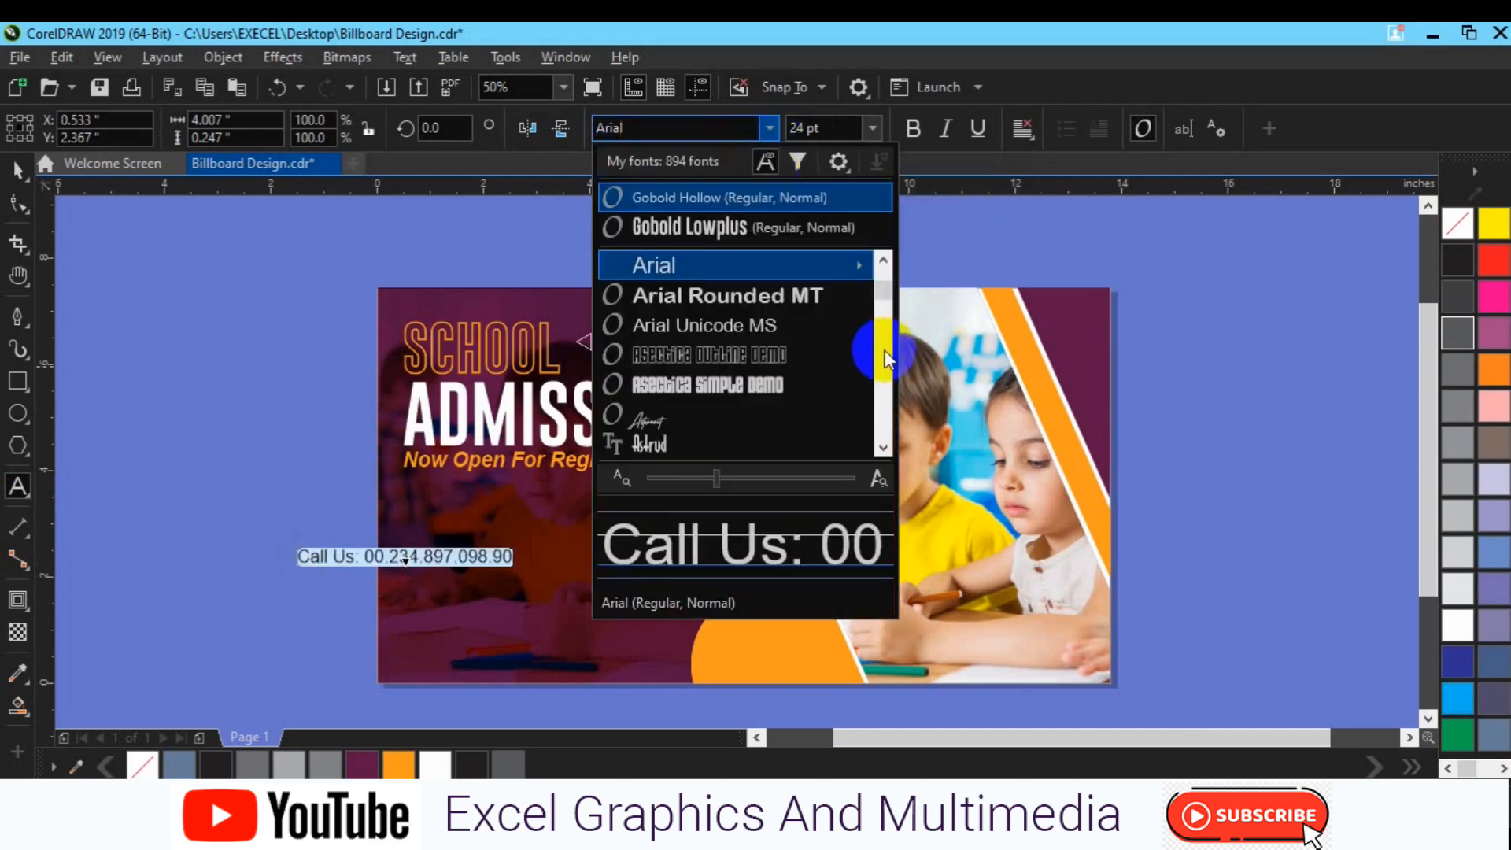
scroll(885, 356, "down", 8)
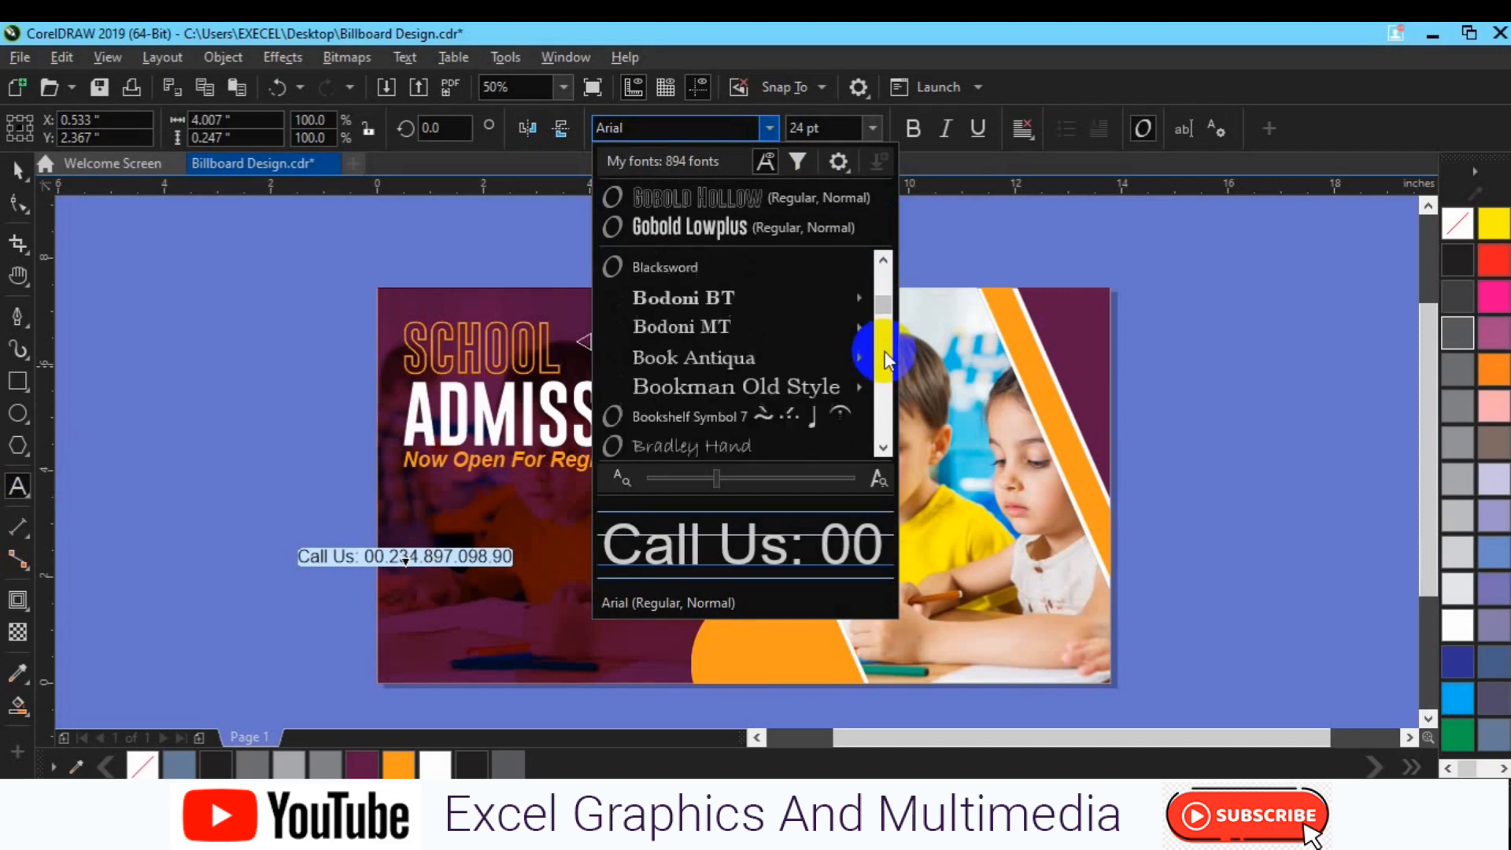
scroll(883, 366, "down", 6)
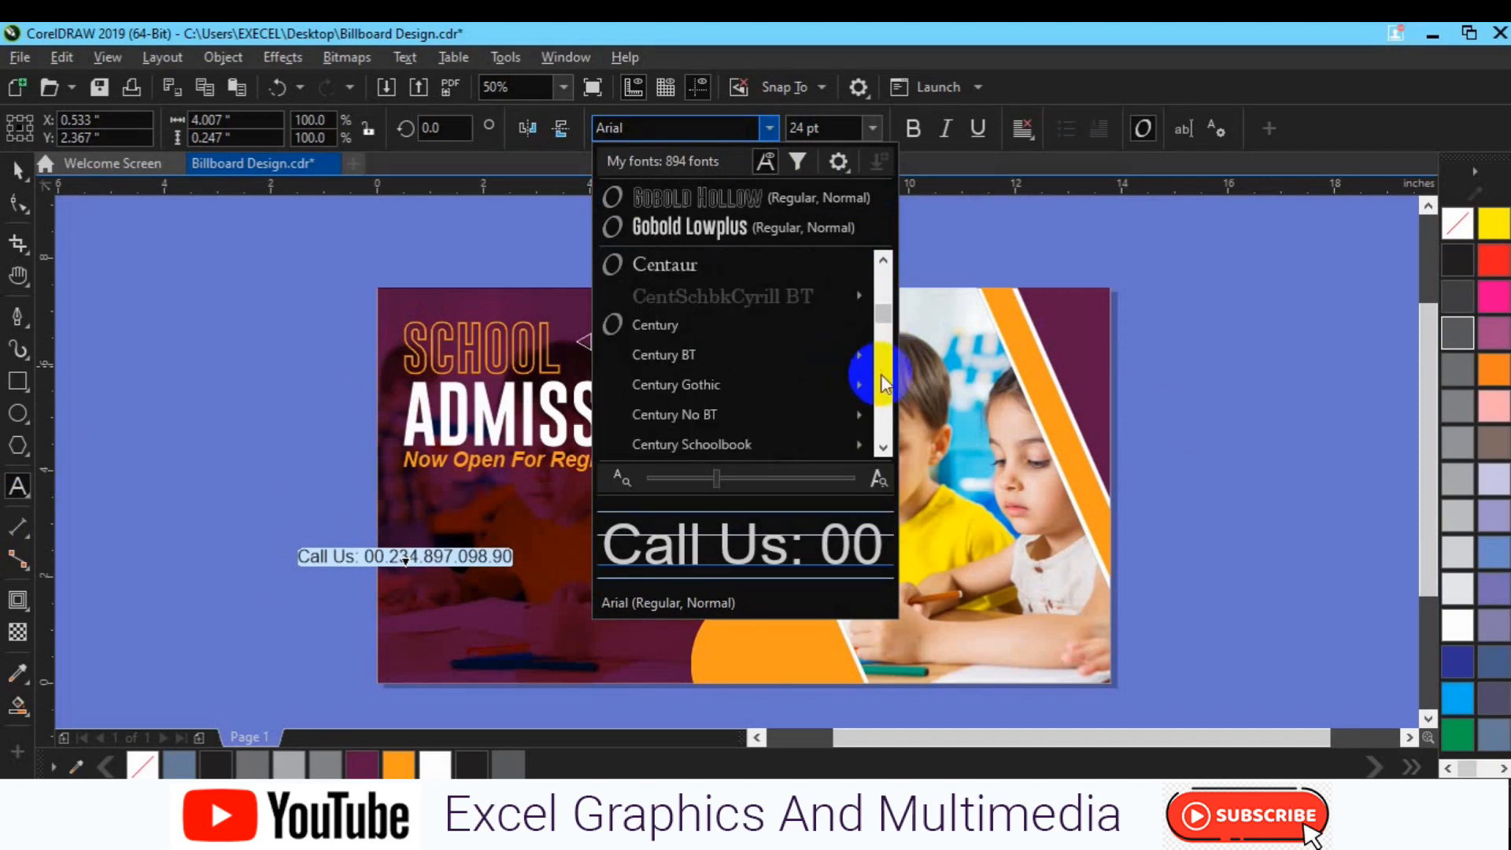
scroll(885, 383, "down", 8)
mouse_move(866, 414)
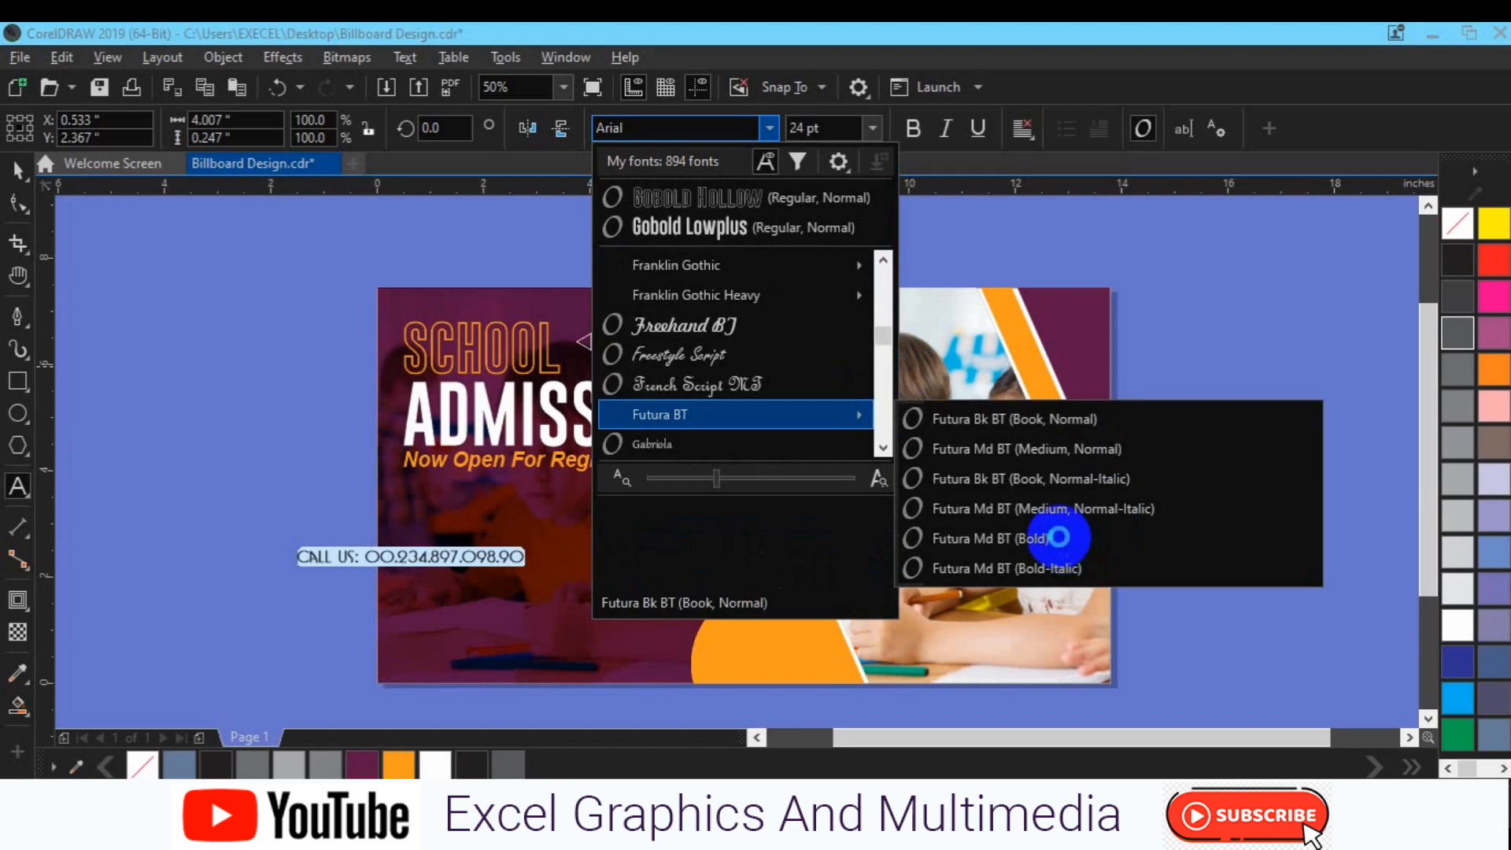
left_click(1059, 538)
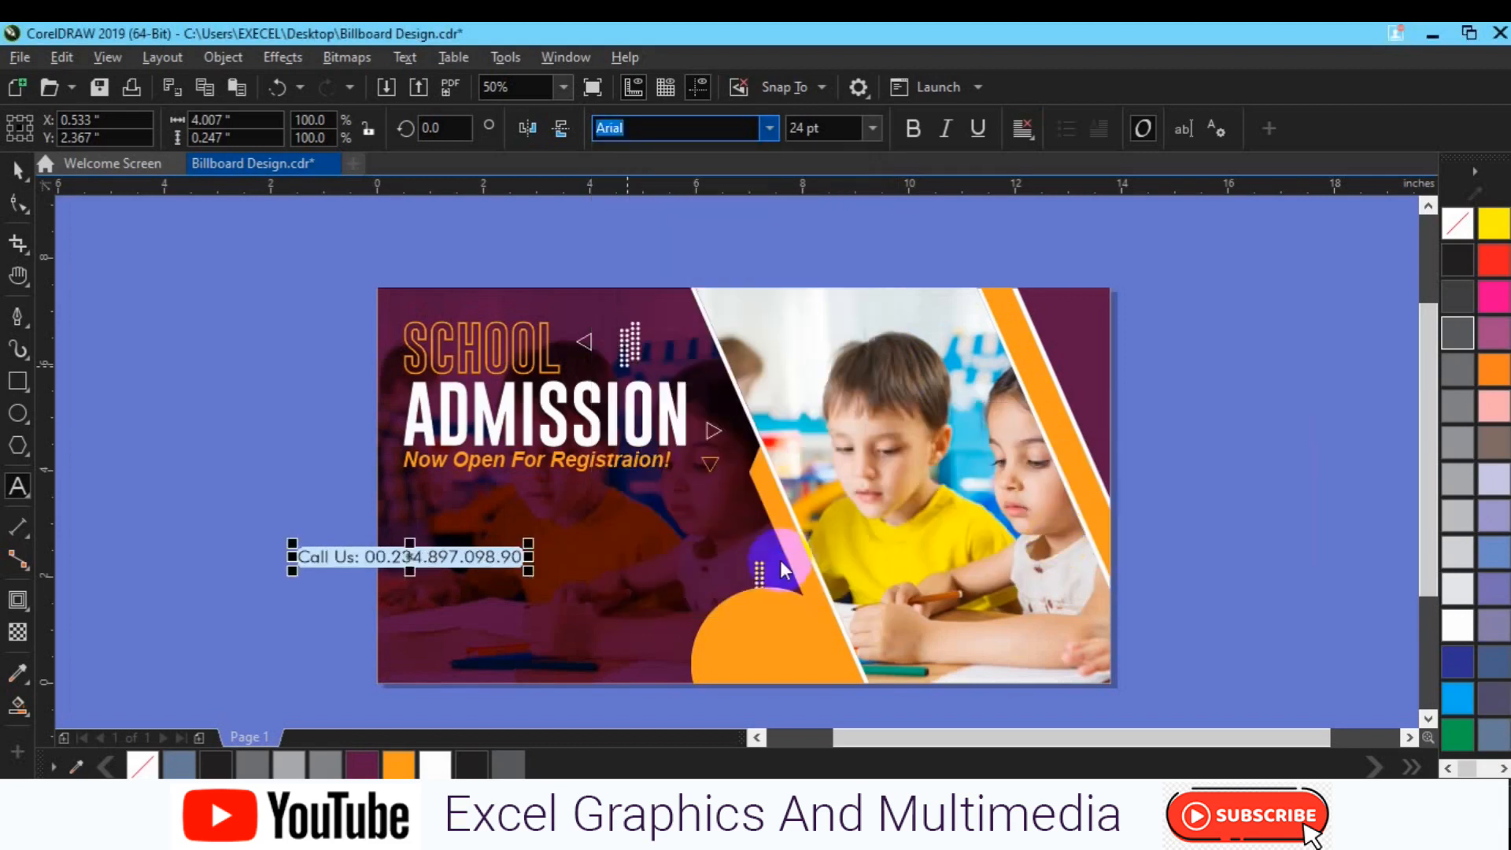
Step: Place the call line at about X 2.846, Y 0.622 inches, coloring it white with the word "Call" in orange
left_click(18, 169)
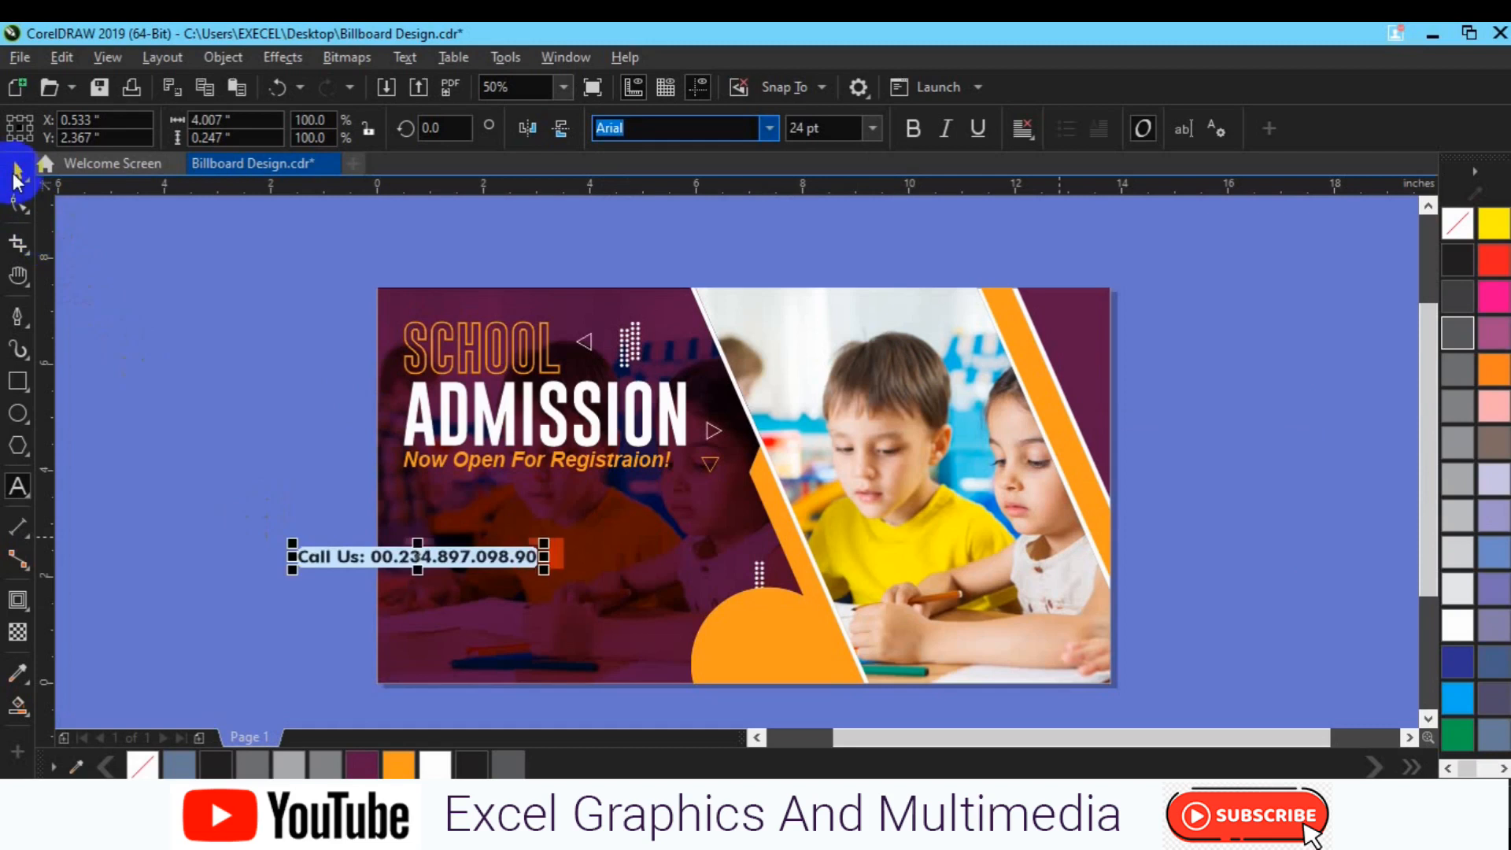
left_click(418, 561)
left_click_drag(417, 560, 528, 651)
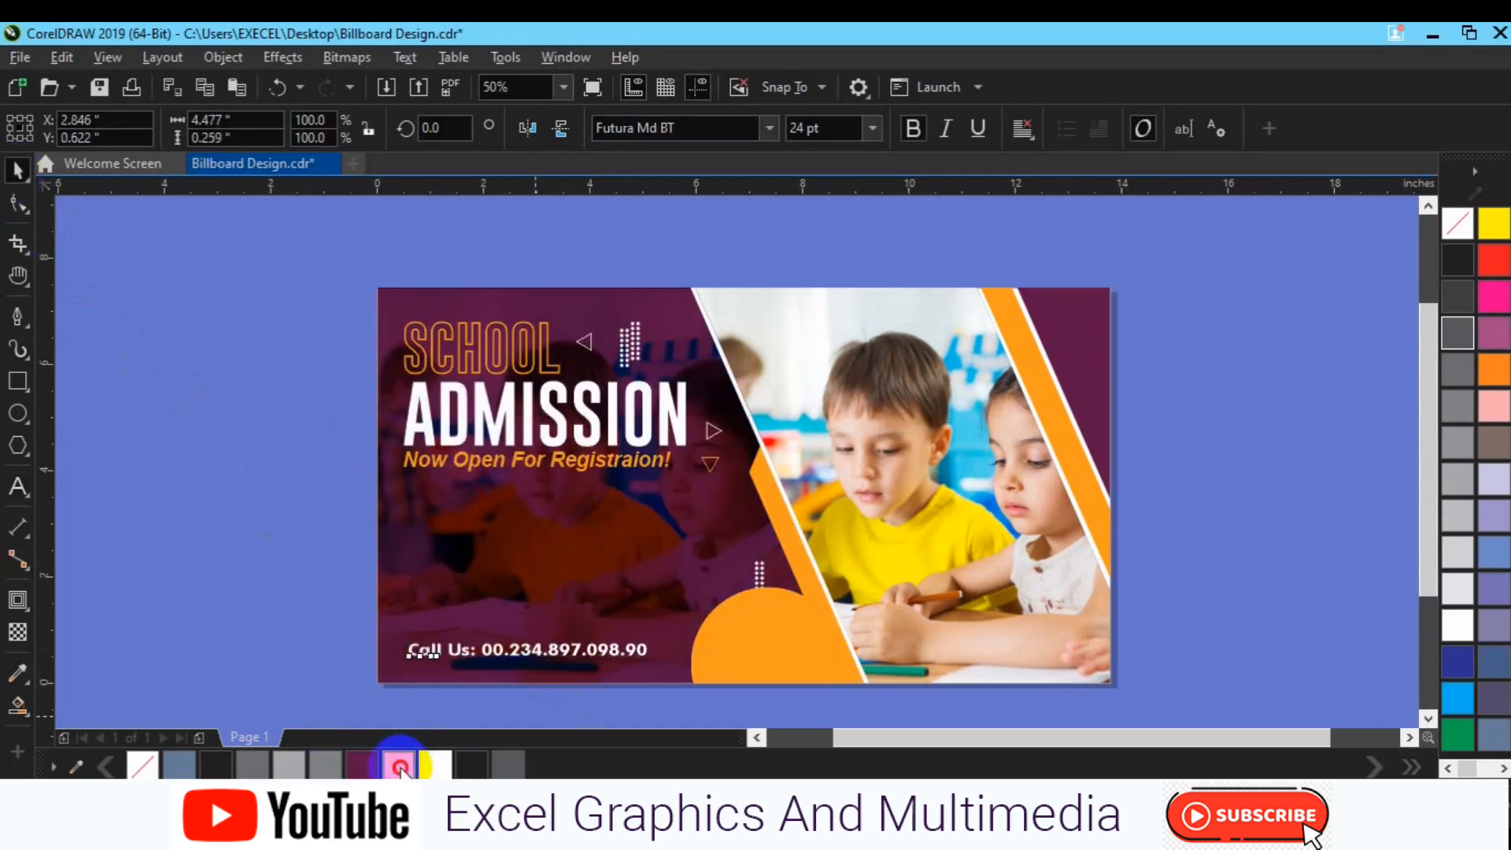
left_click(206, 436)
left_click_drag(293, 551, 663, 649)
scroll(663, 648, "down", 1)
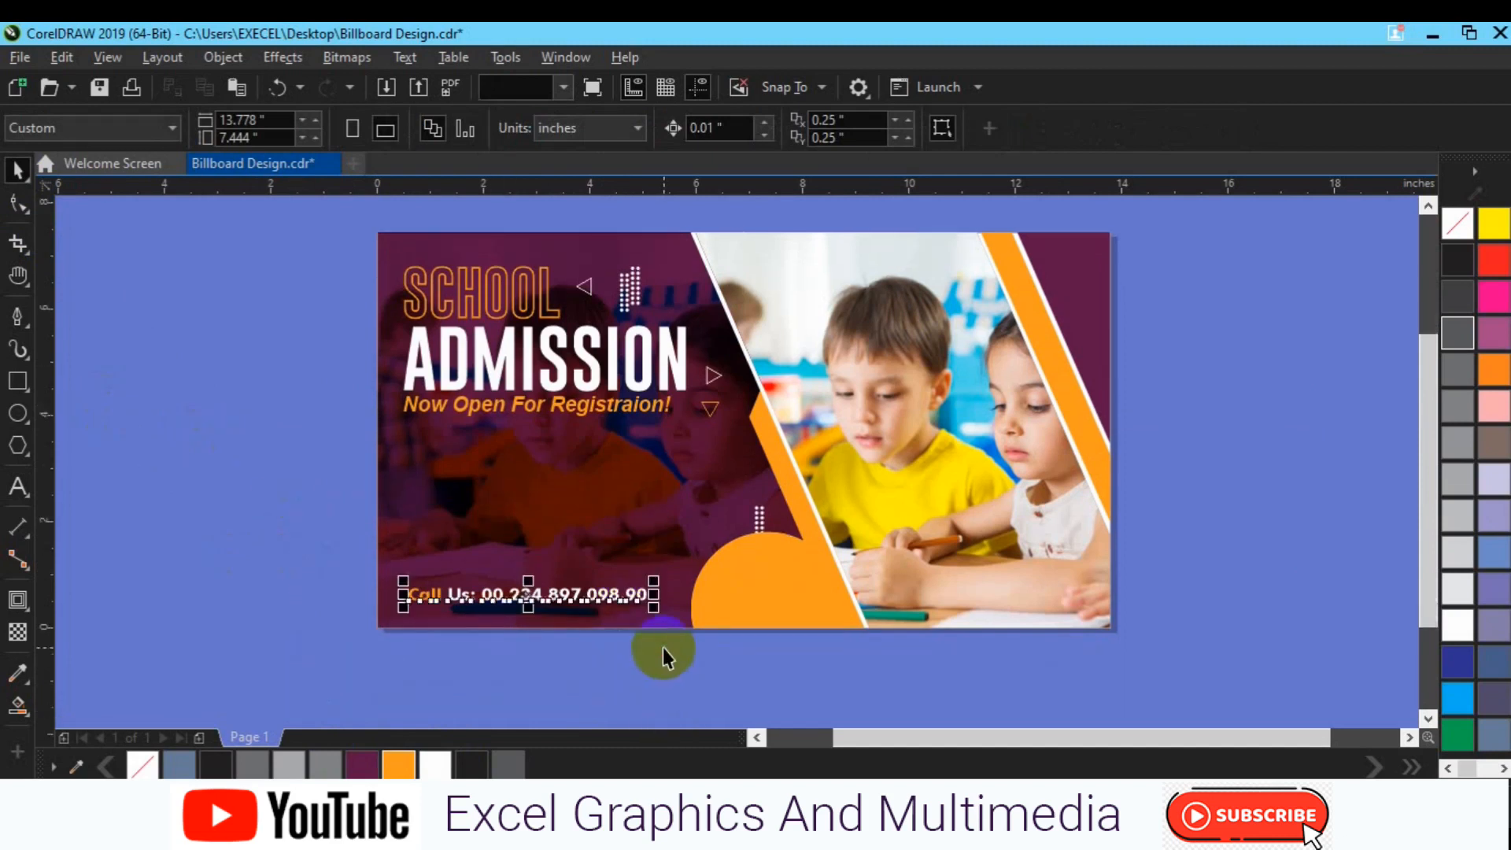
Step: Align the left edges of SCHOOL, ADMISSION and the tagline with the call line
left_click(529, 413)
left_click(495, 374, "shift")
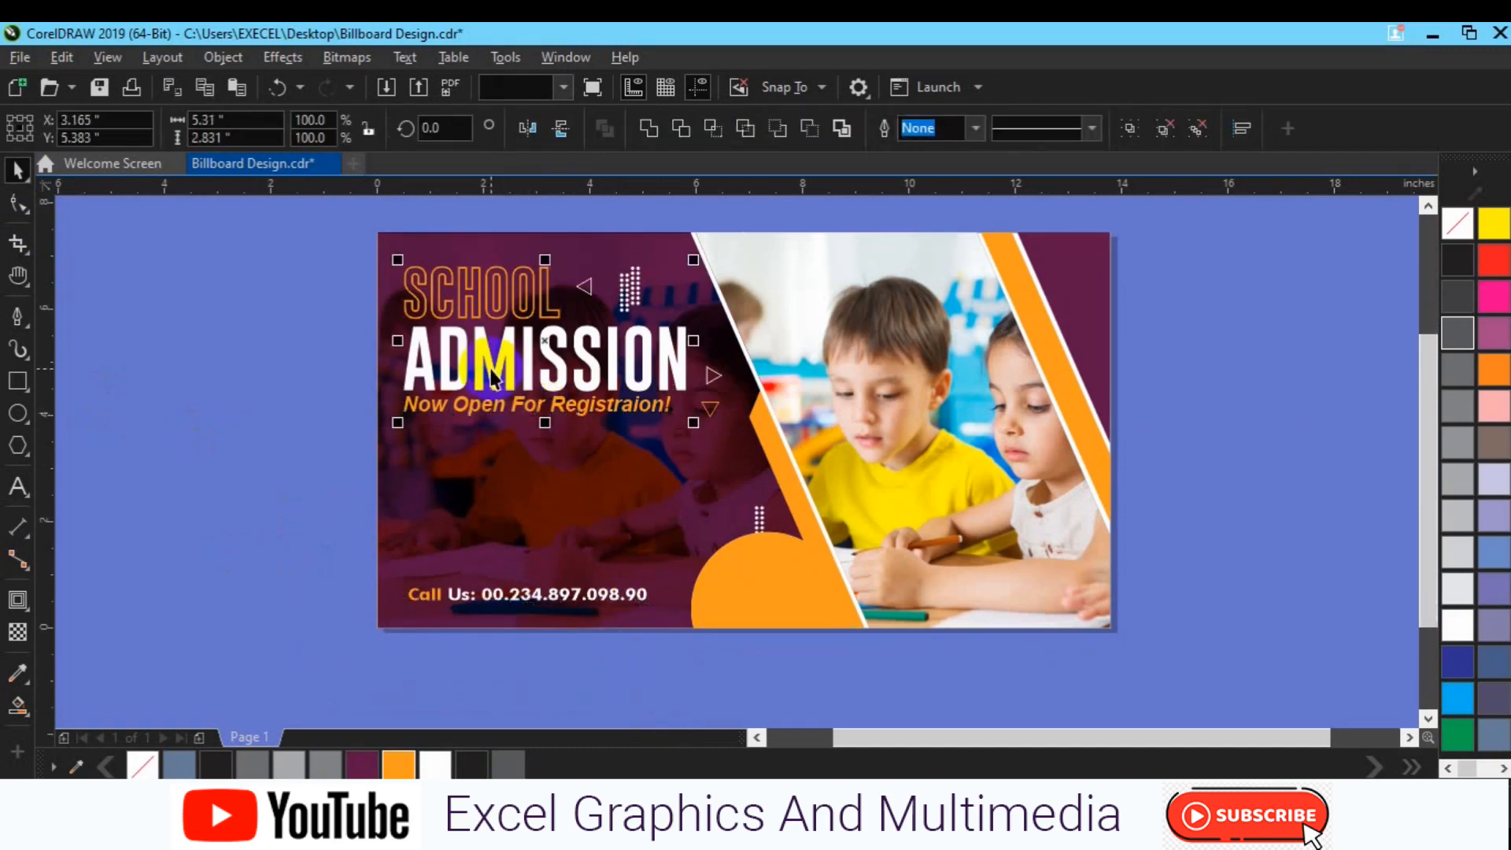
left_click(470, 596, "shift")
key("l")
left_click(244, 531)
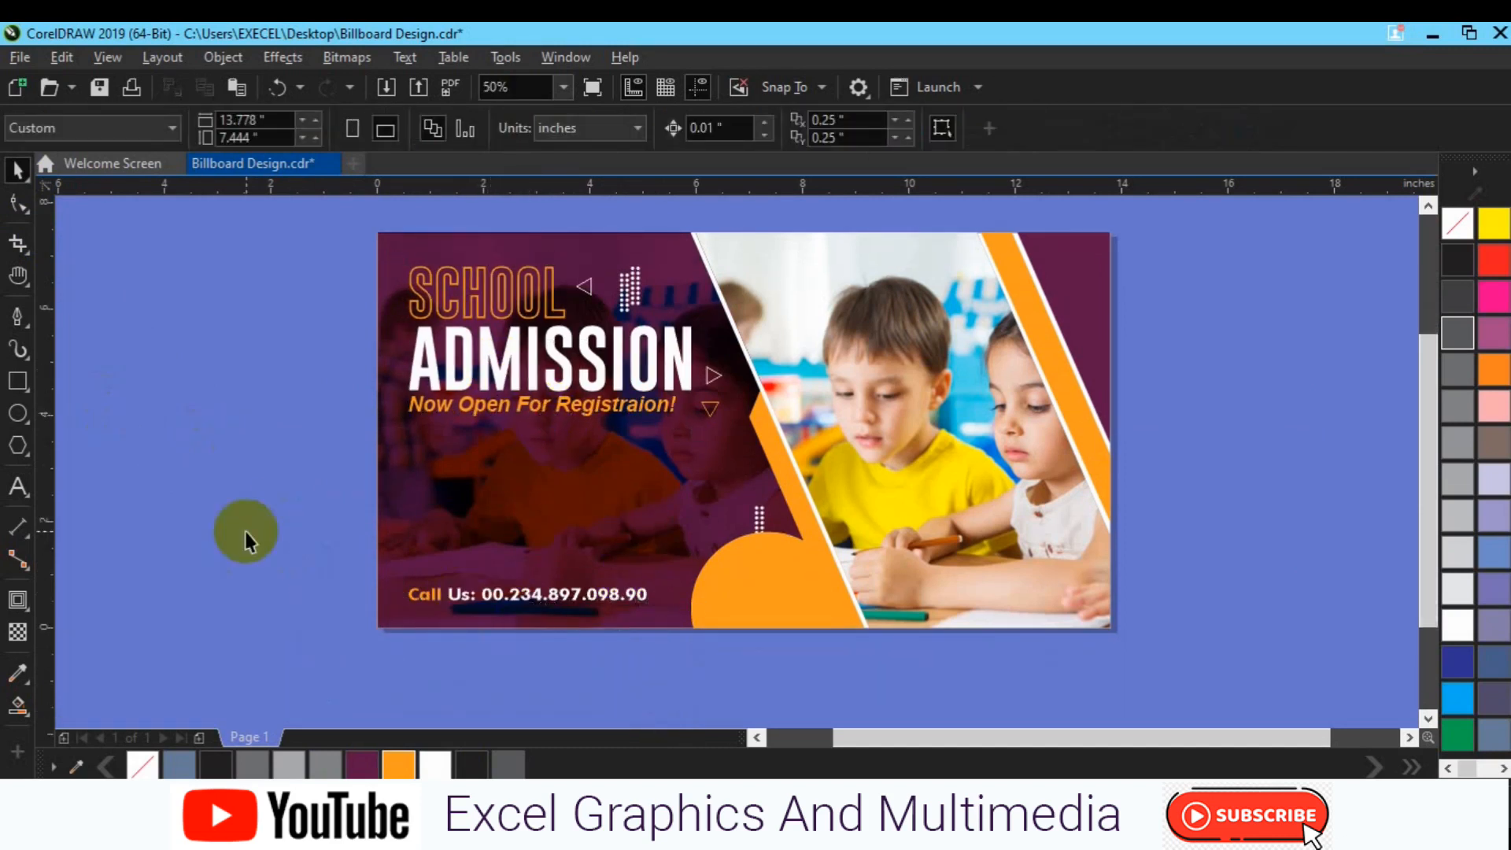
Step: Draw an orange rectangle without outline above the call line, about 4.521 by 0.813 inches, with corners rounded to about 0.188 inches
key("F6")
left_click_drag(408, 491, 663, 547)
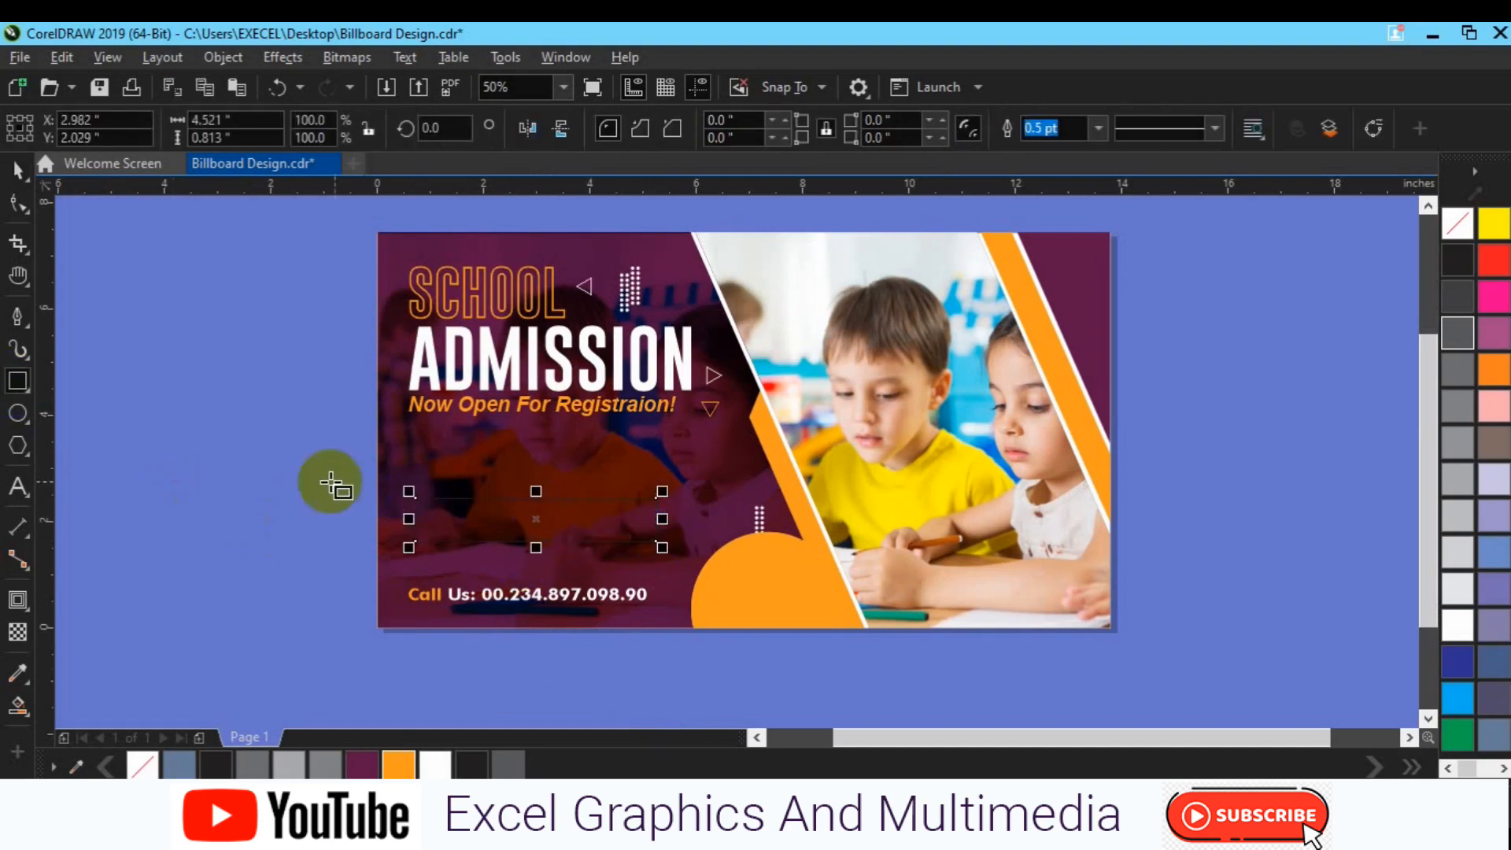
left_click(18, 203)
left_click_drag(411, 500, 425, 503)
key("space")
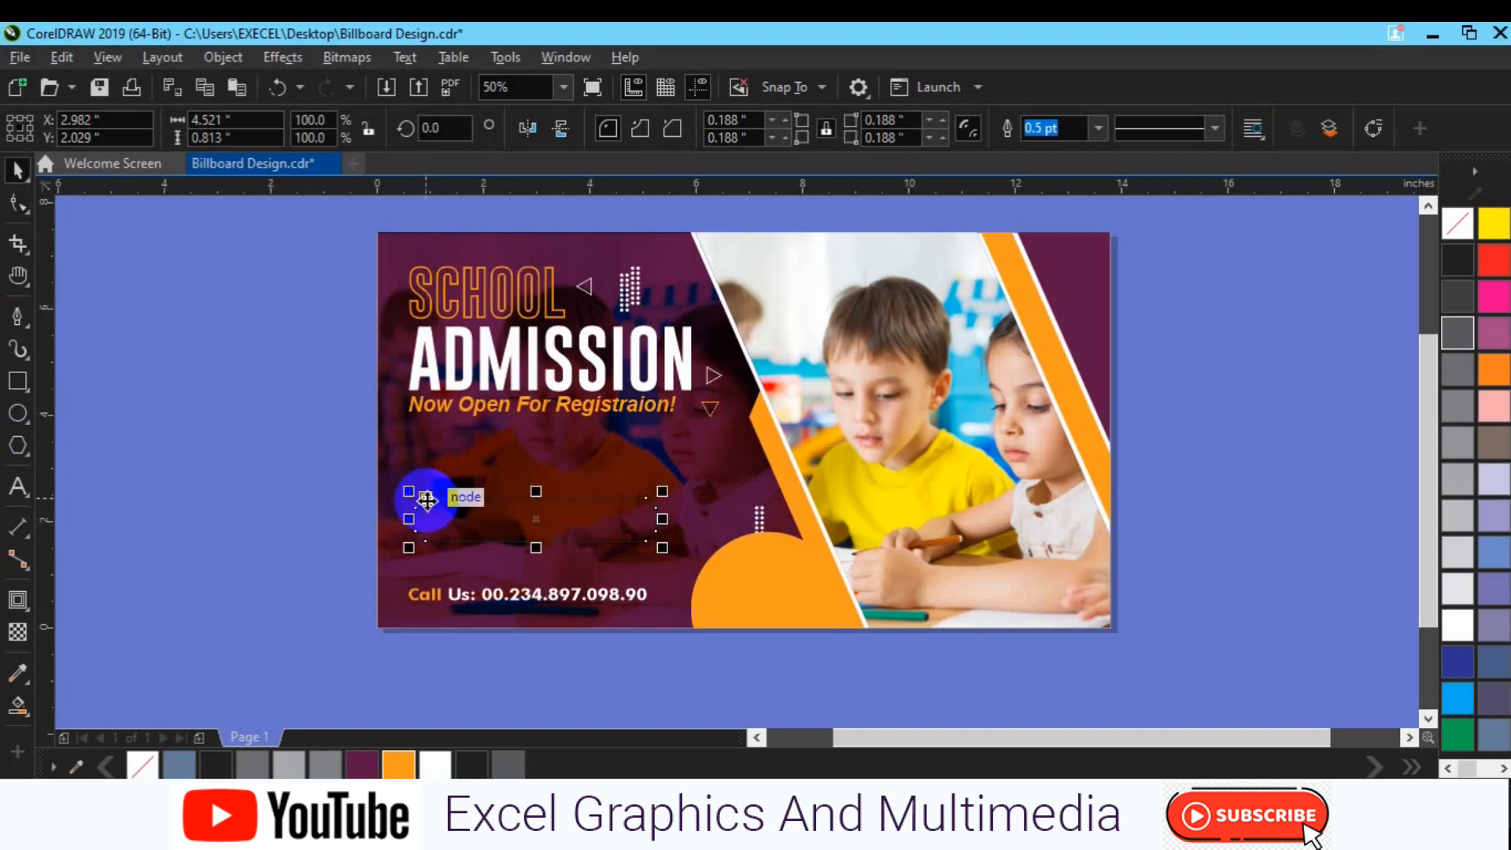
left_click(399, 762)
right_click(1461, 222)
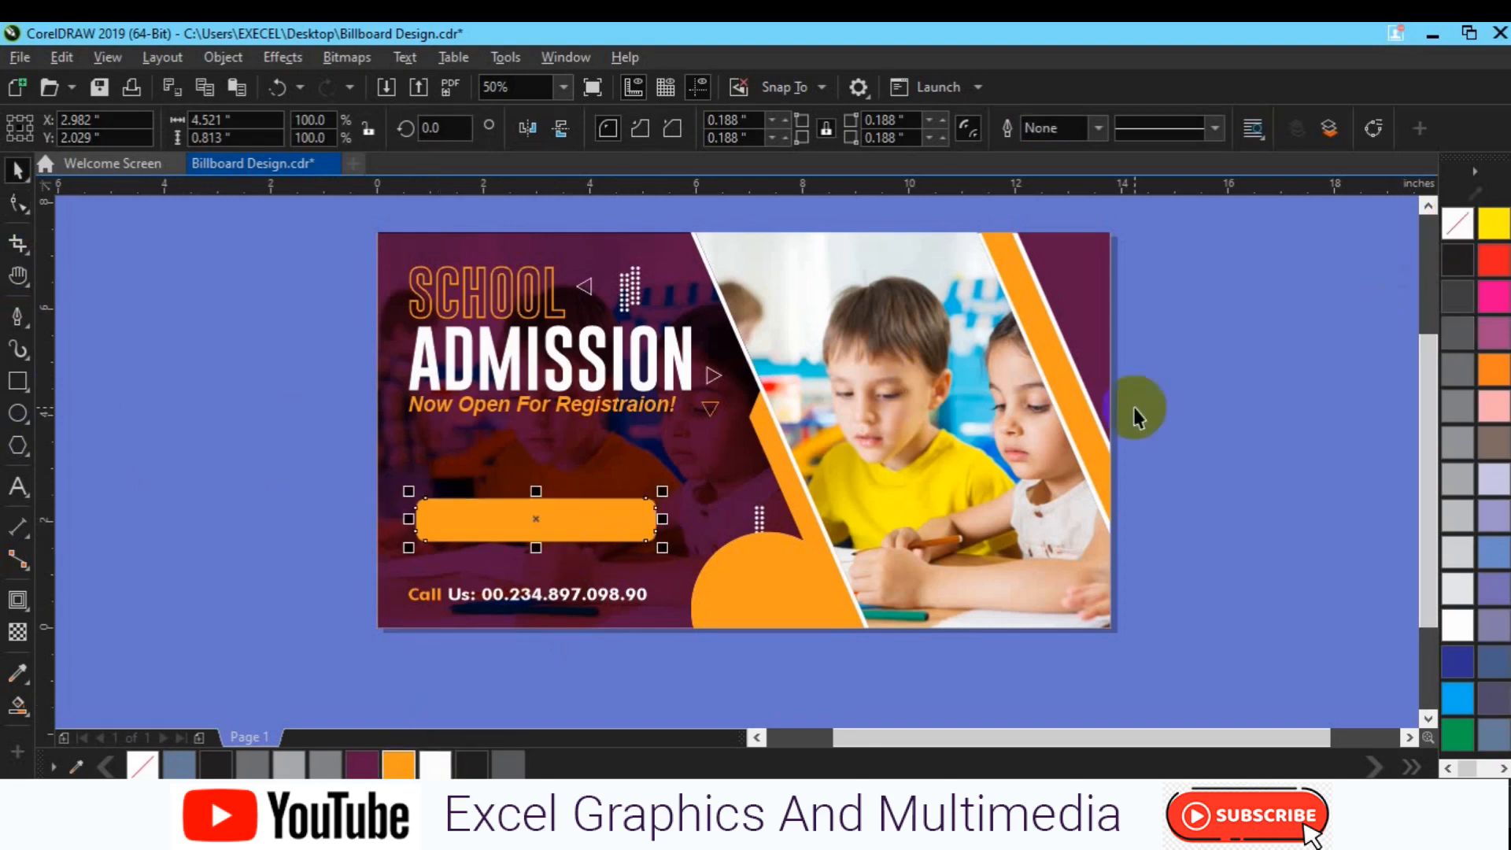
Step: Duplicate the rounded rectangle at about 3.979 inches wide and fill the full-width one behind it white
left_click_drag(662, 519, 634, 519)
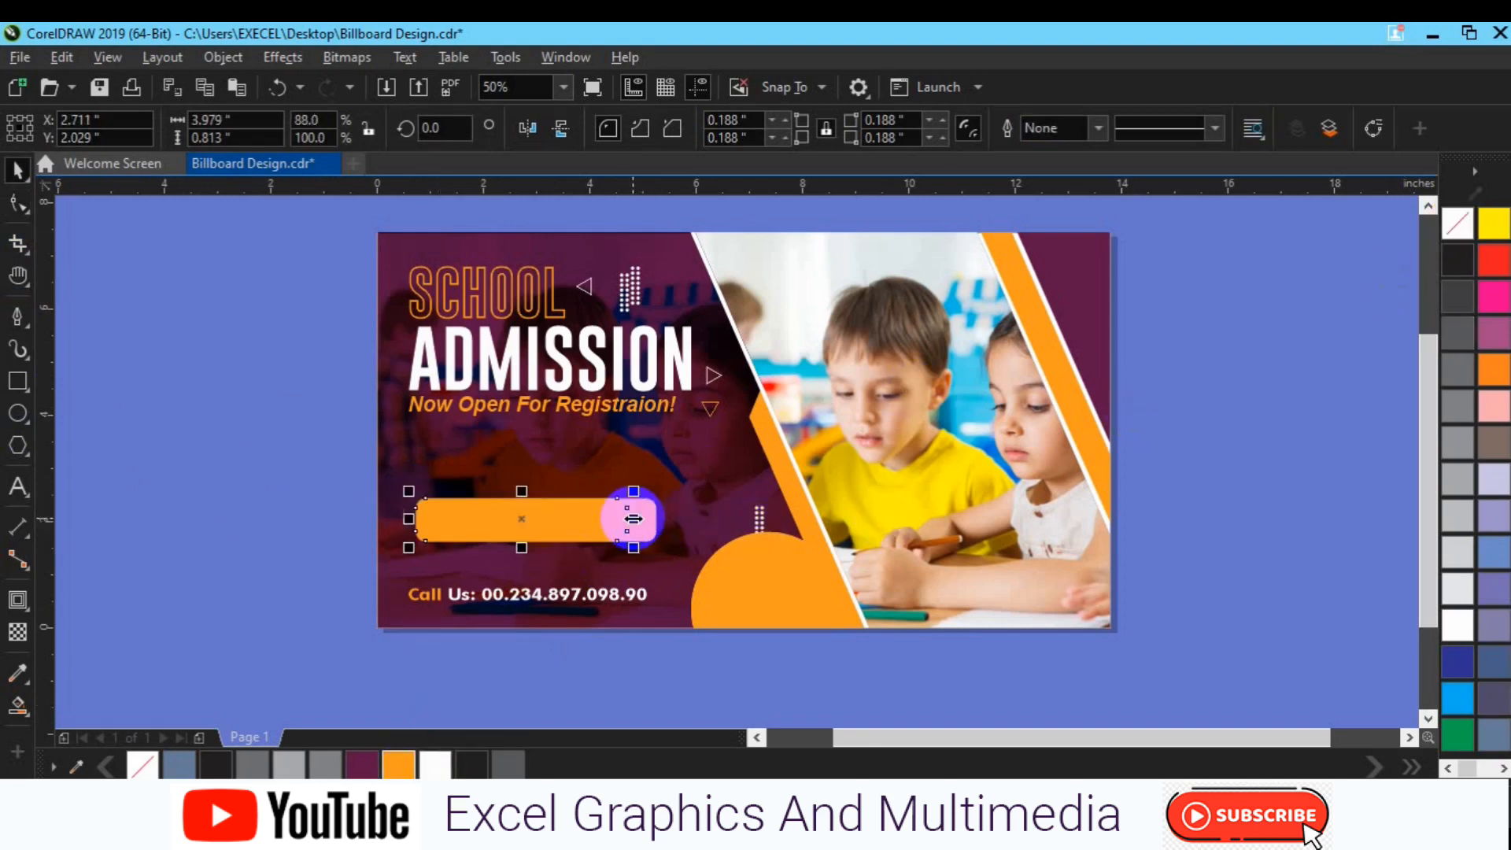
left_click(646, 522)
left_click(429, 768)
Step: Draw a small triangle about 0.325 by 0.281 inches beside the page, with a plum fill and no outline
left_click(17, 445)
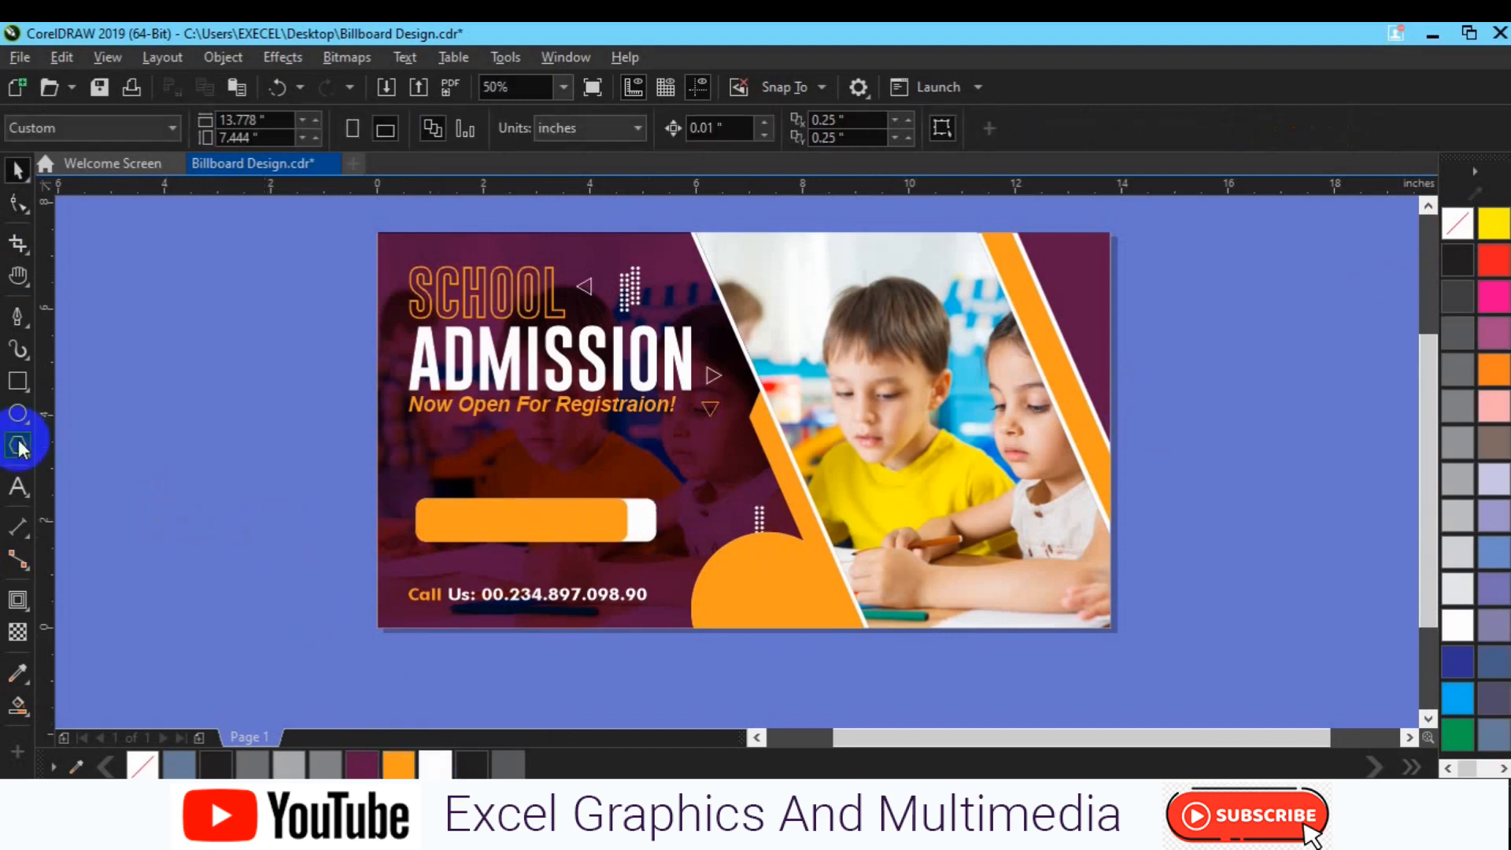
left_click_drag(255, 497, 276, 518)
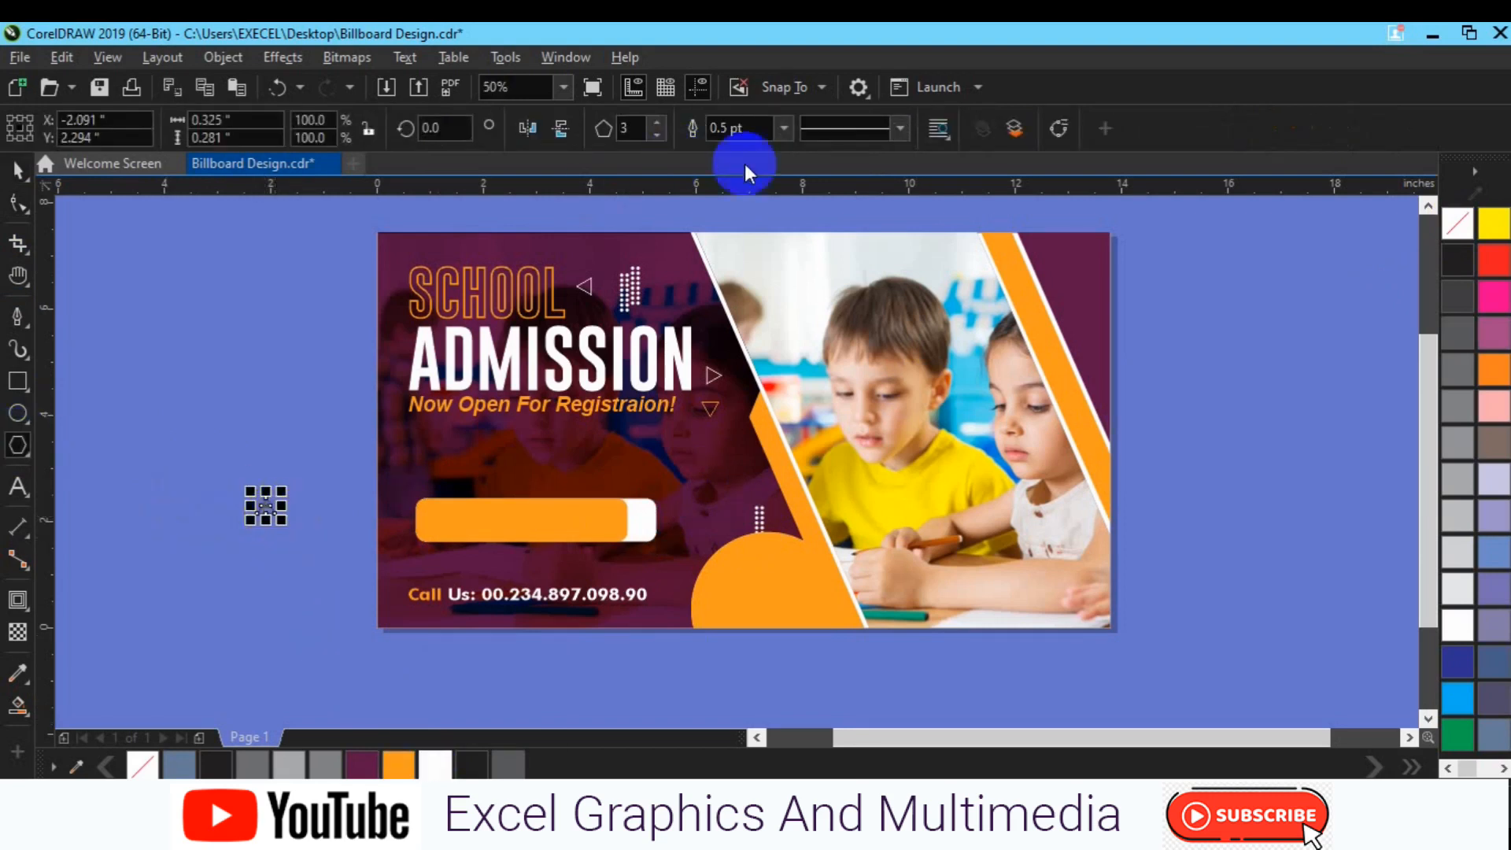
left_click(472, 764)
right_click(142, 765)
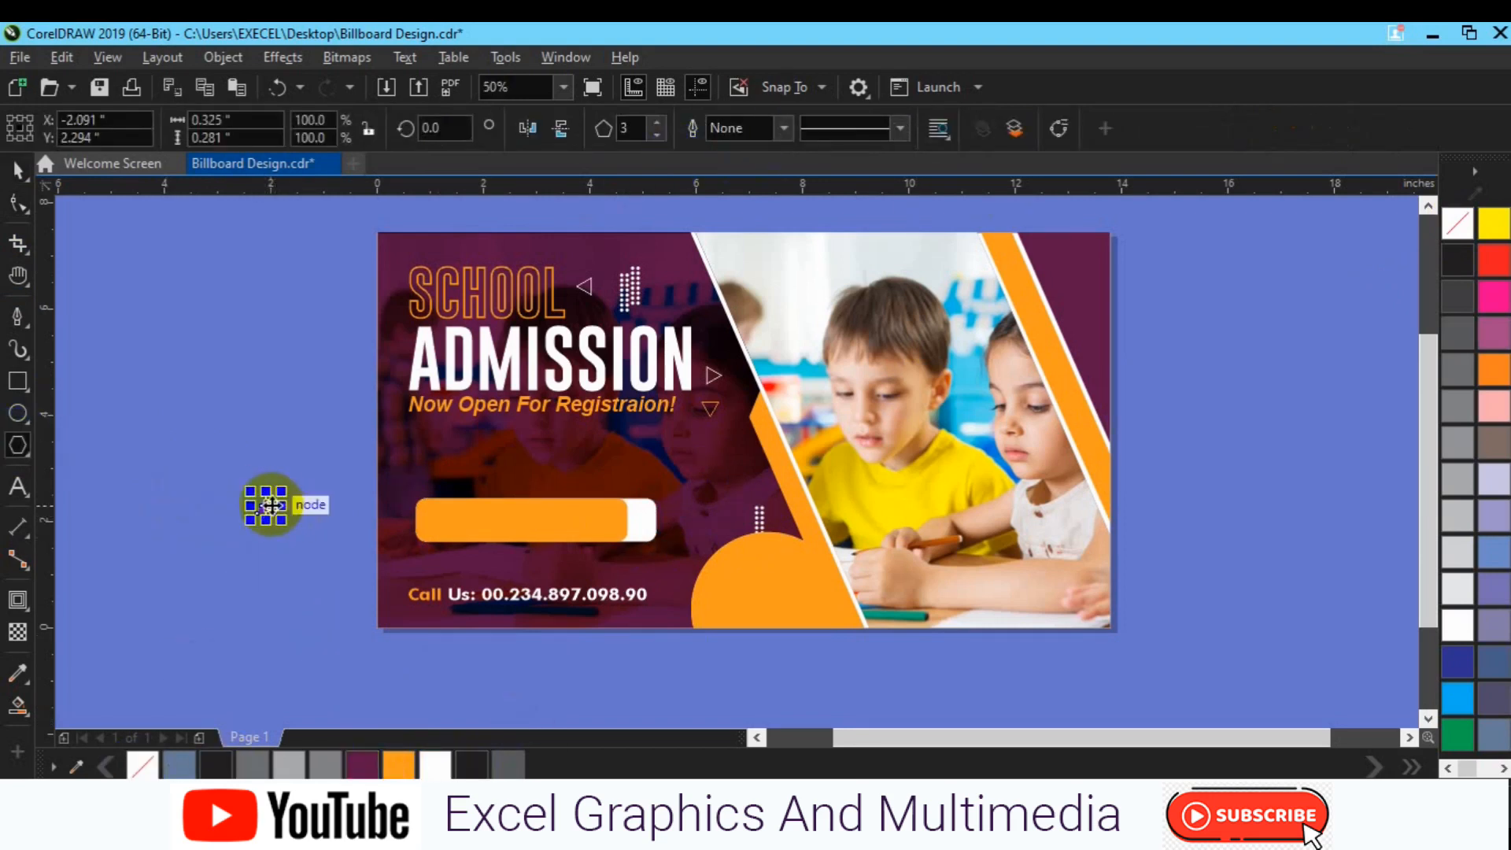
Step: Rotate the triangle 90 degrees and mirror it to point right, placing it on the button's white end at about X 5.05, Y 2.041 inches
left_click(272, 504)
left_click(439, 130)
type("90.0")
key("Return")
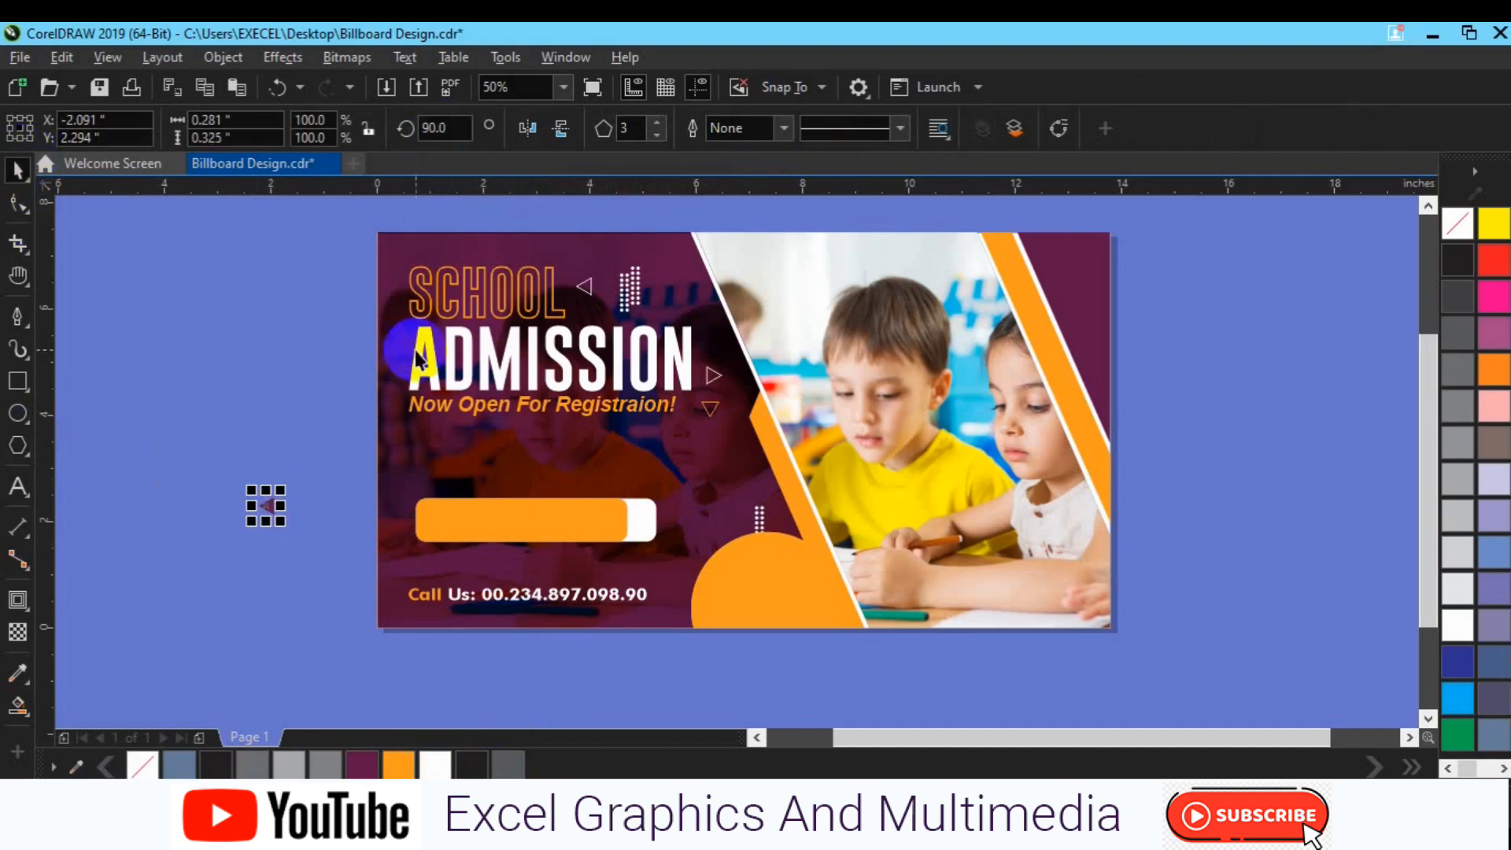
left_click(559, 130)
left_click_drag(266, 506, 647, 521)
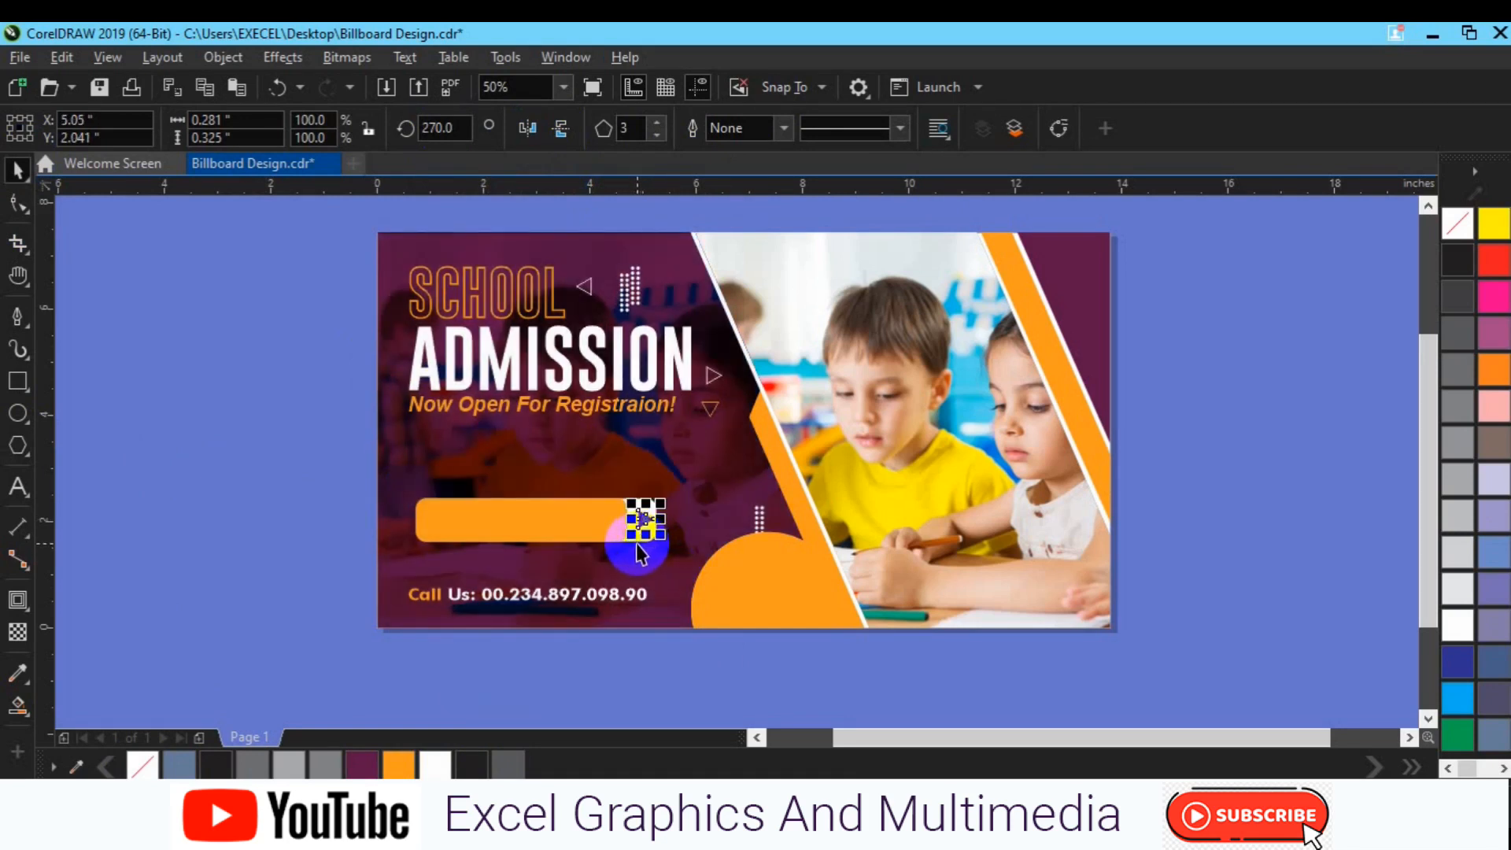
Step: Line up the white rounded rectangle and the triangle on their horizontal center line and group them
left_click(637, 538)
left_click(644, 520, "shift")
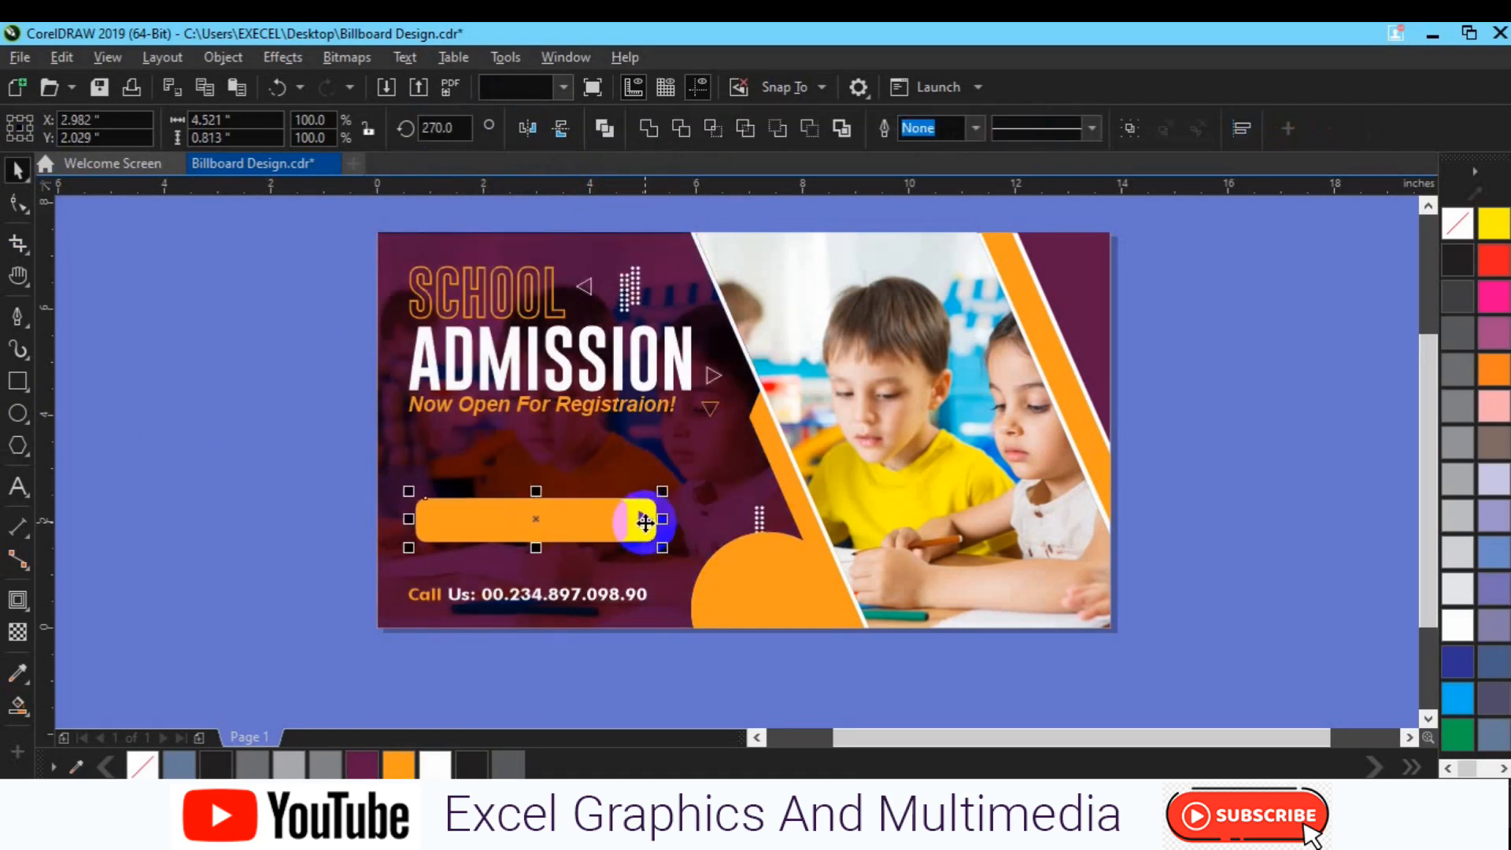
key("ctrl+l")
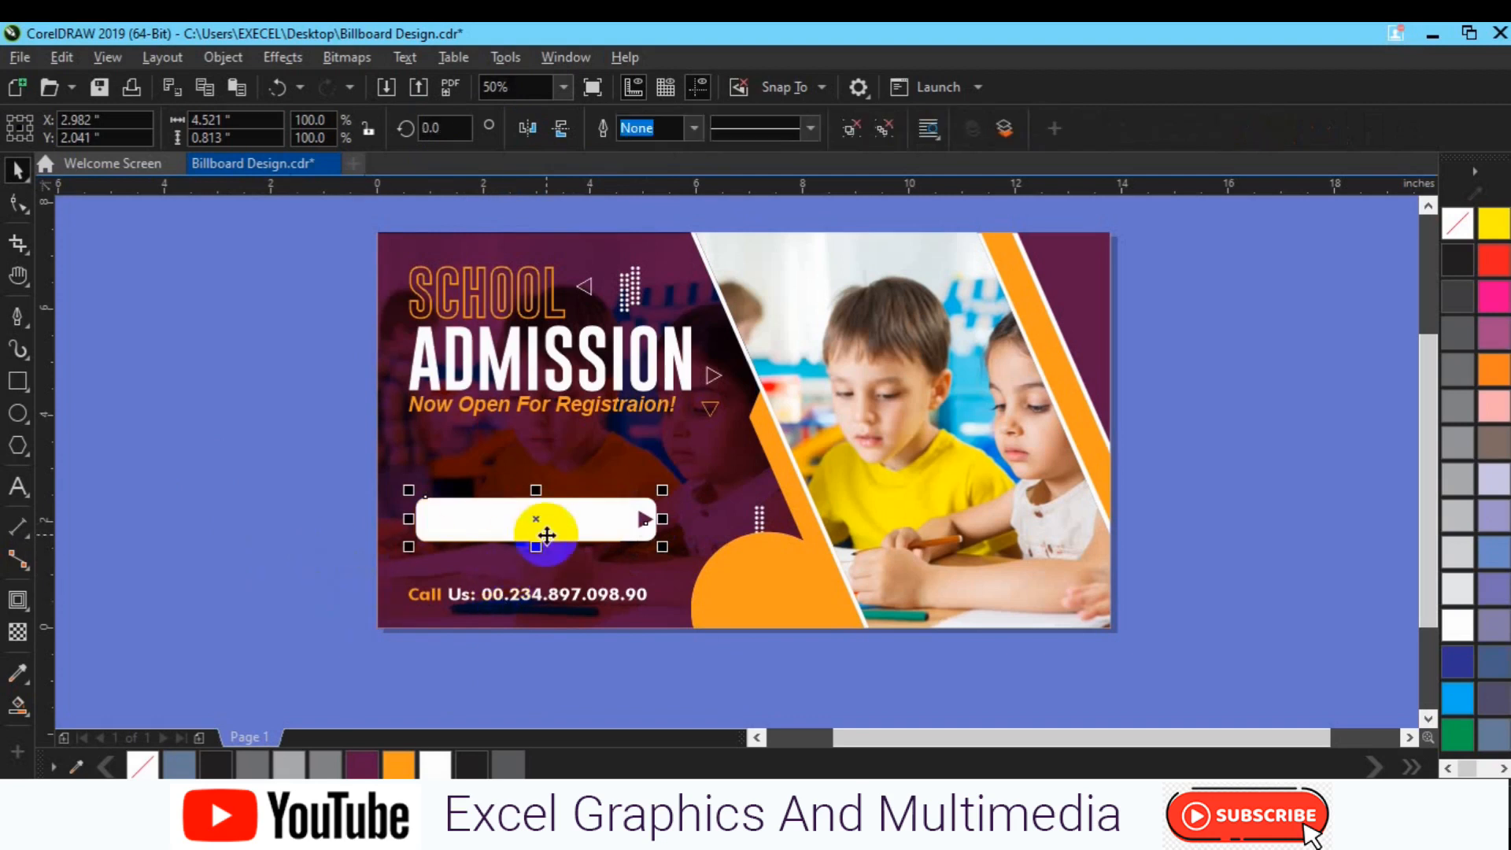
Step: Bring the orange rounded rectangle to the front of the page and shift the white group right to about X 3.102 inches
left_click(388, 523)
left_click(418, 519)
right_click(419, 519)
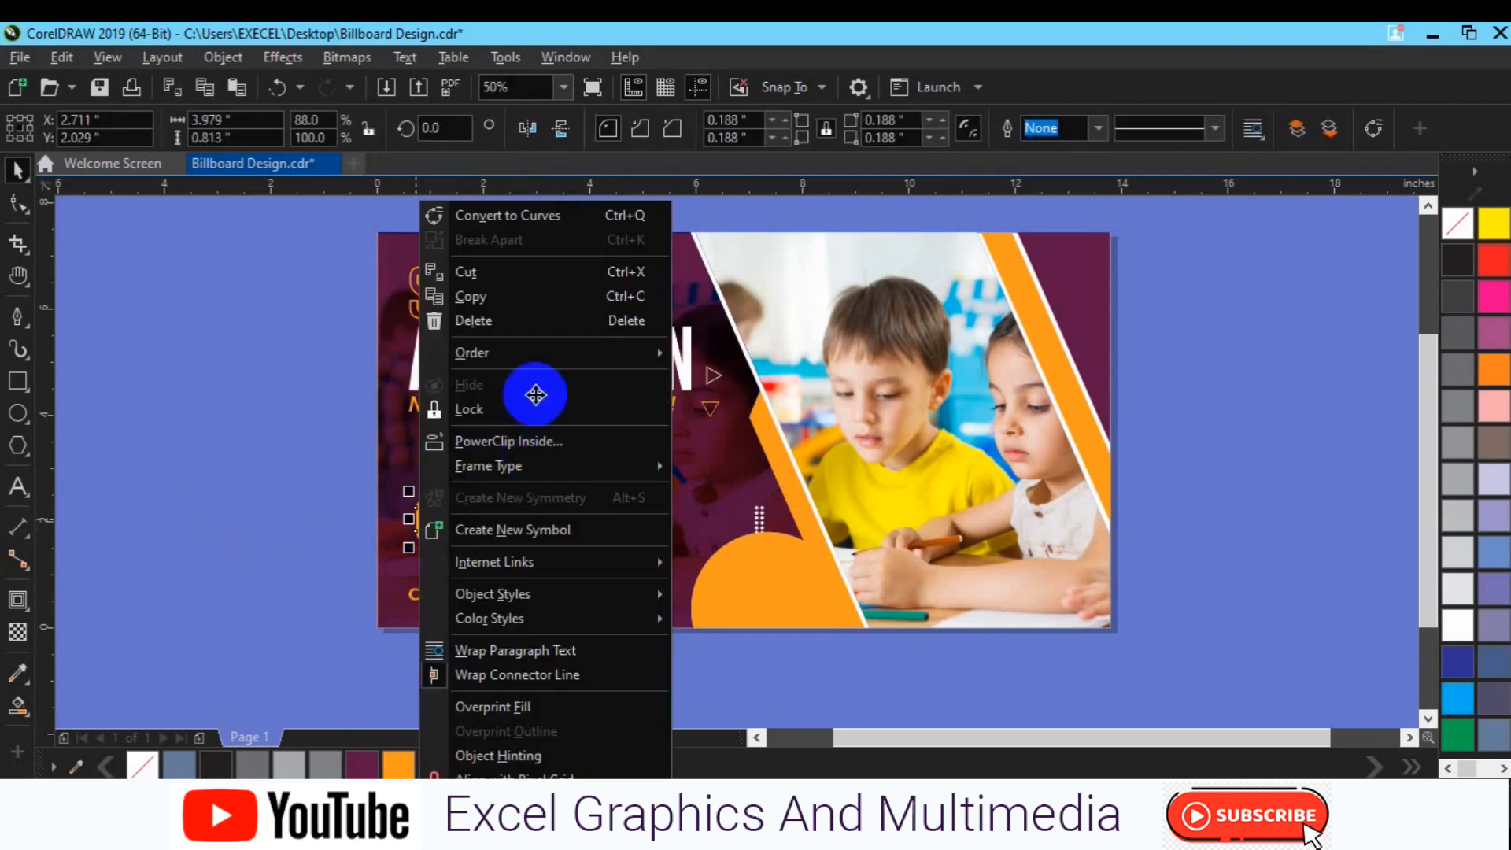
mouse_move(598, 354)
left_click(761, 358)
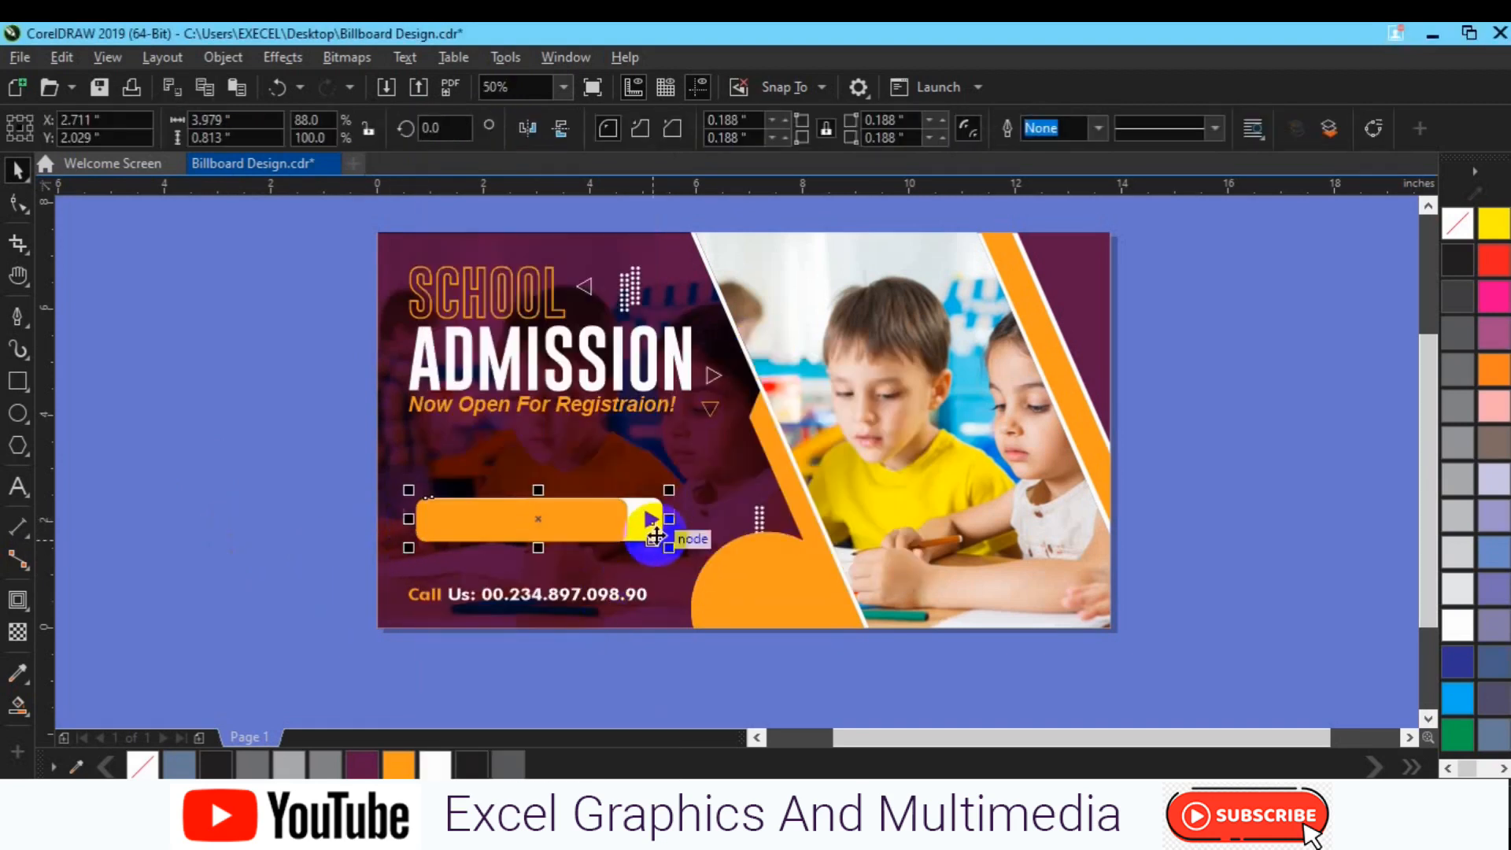
left_click(656, 536, "shift")
left_click(300, 557)
Step: Ungroup the white shape and triangle, nudge the triangle slightly left on the white end, and group all the button parts
left_click(641, 516)
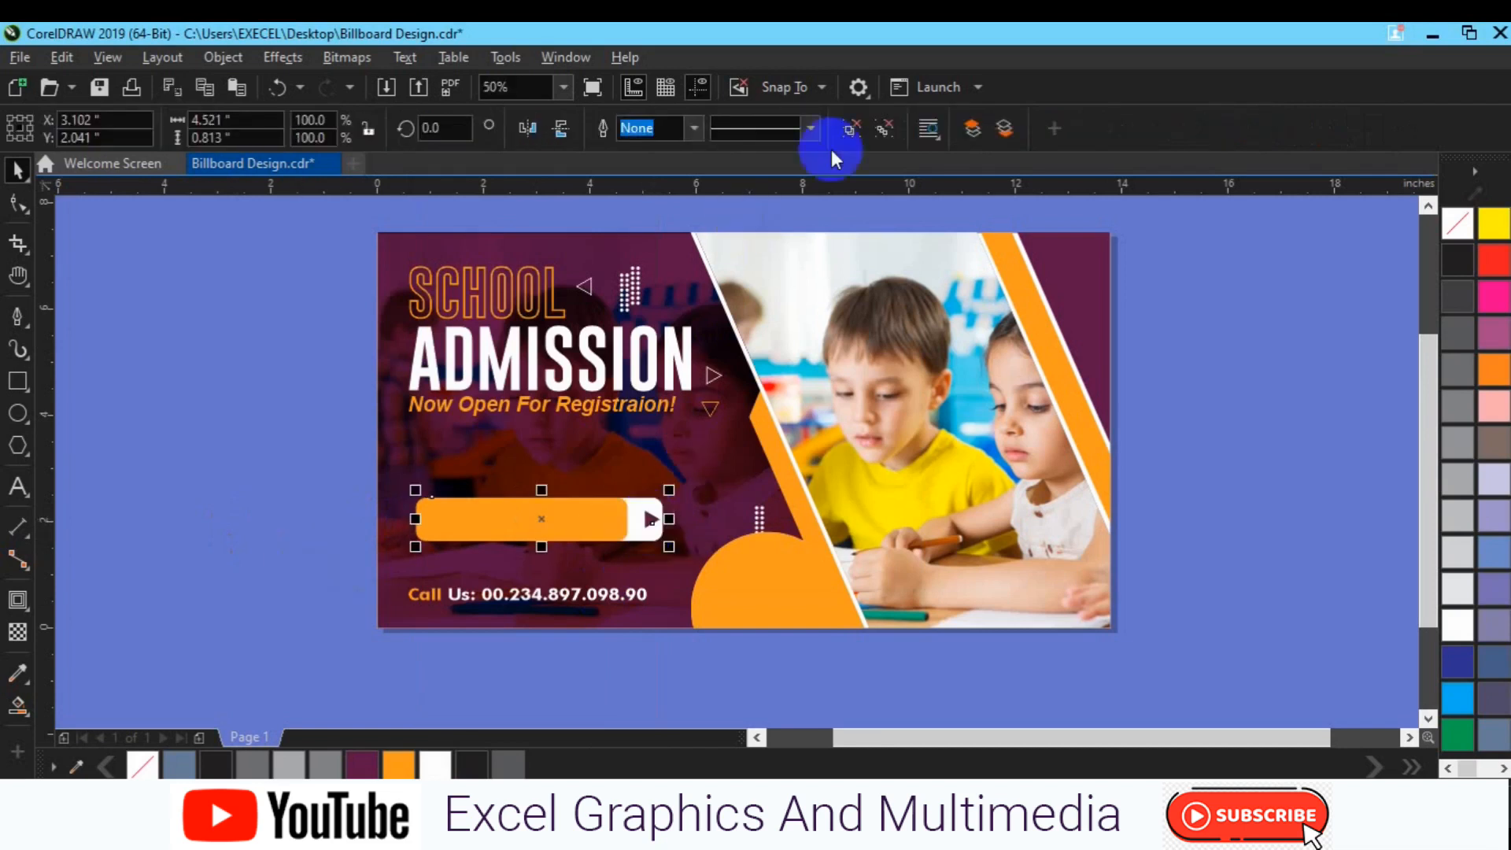
left_click(650, 519)
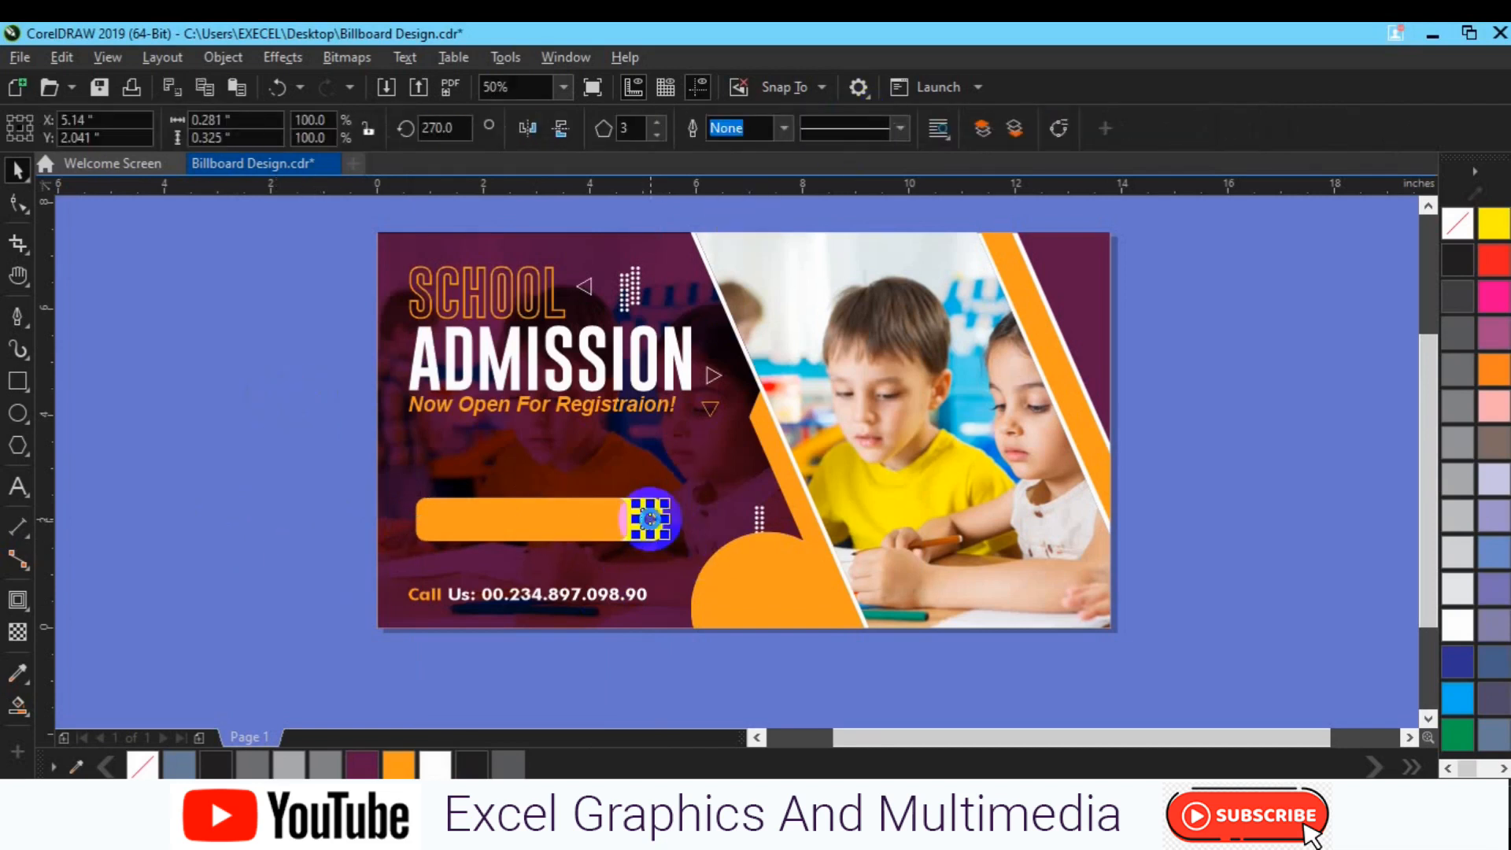
left_click(281, 488)
left_click_drag(281, 488, 701, 556)
key("ctrl+g")
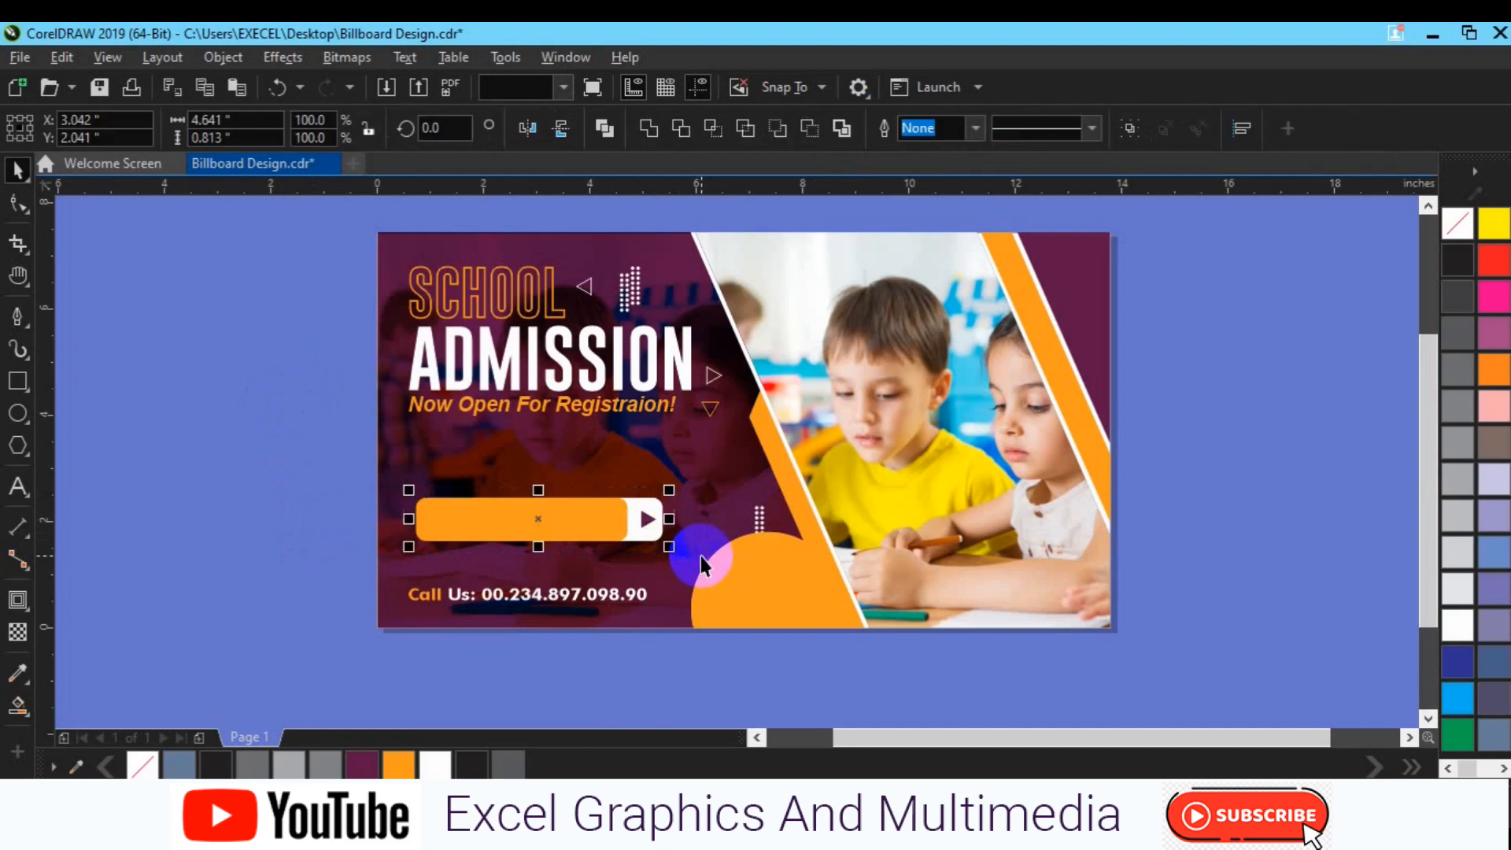
Step: Align the grouped button's left edge with the call line below it
left_click(542, 597, "shift")
key("l")
left_click(297, 486)
Step: Add the artistic text "ENROL NOW" on the empty area beside the page and select all of its characters
left_click(17, 486)
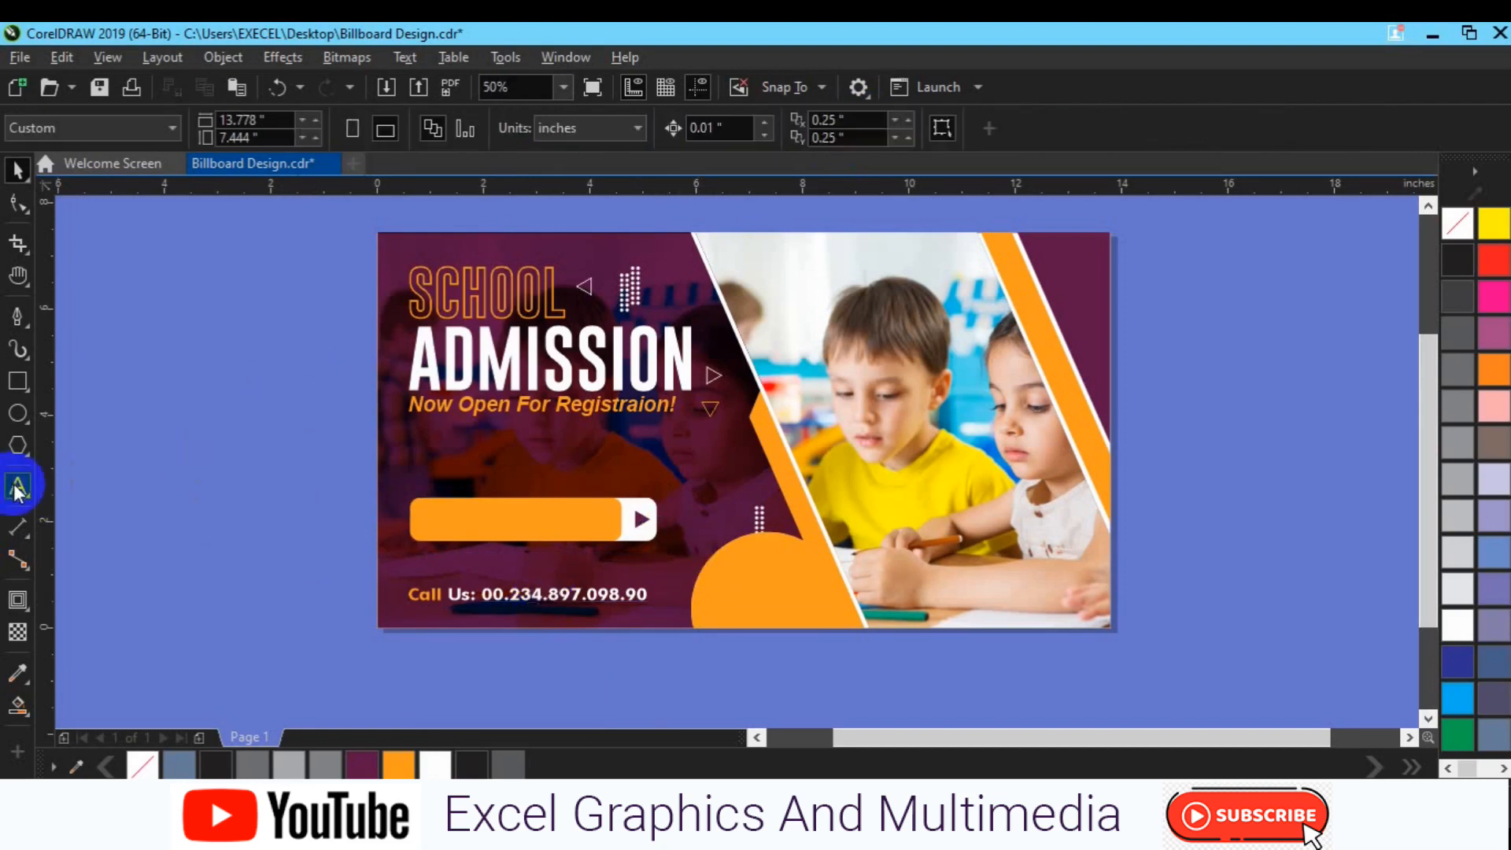
left_click(222, 527)
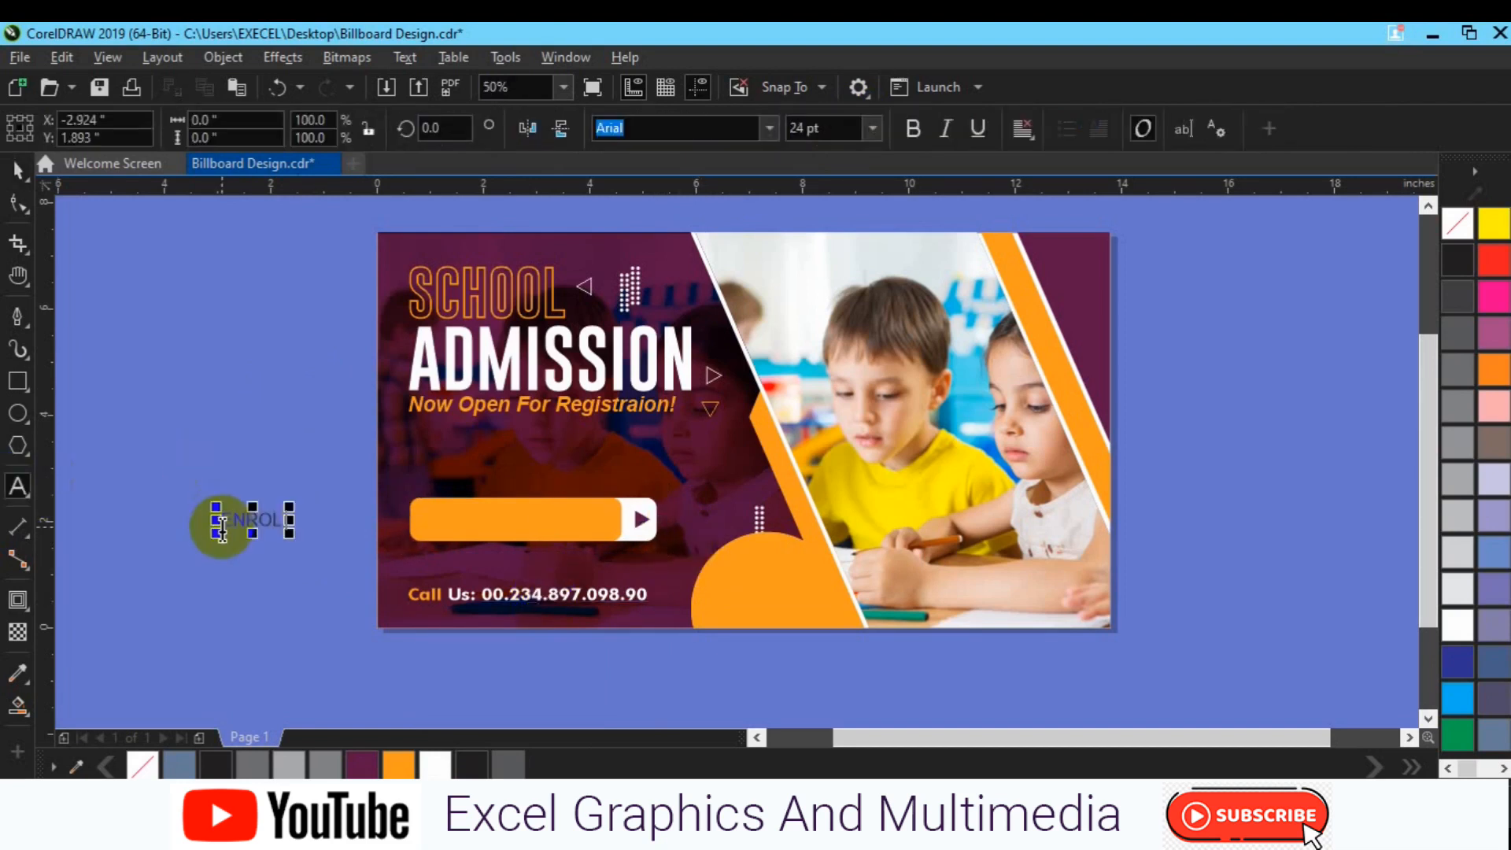
type("ENROL NOW")
key("ctrl+a")
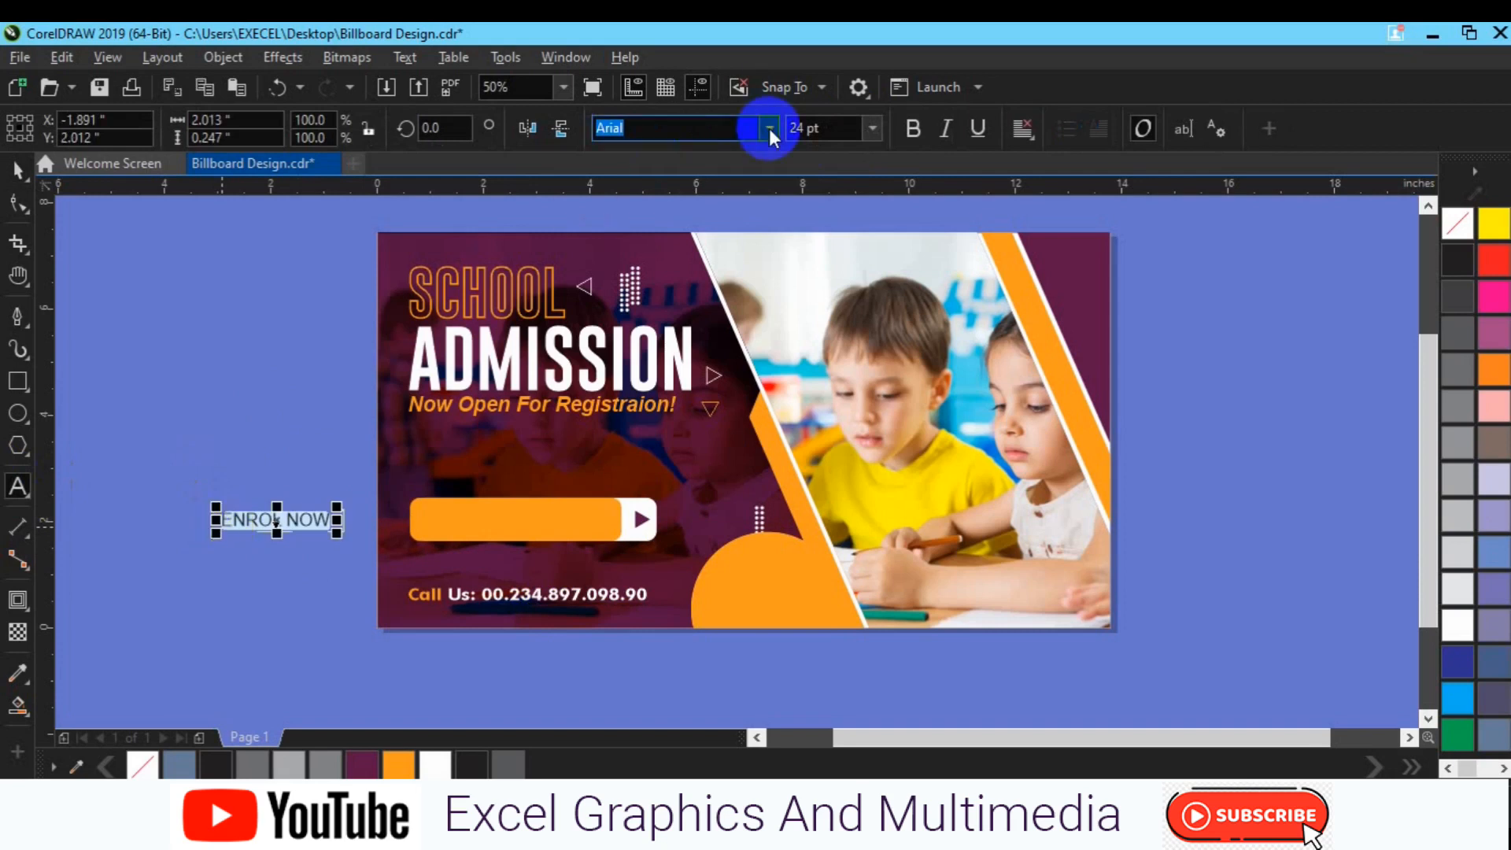
Step: Set the ENROL NOW text's font to Gobold Lowplus Normal-Italic
left_click(769, 129)
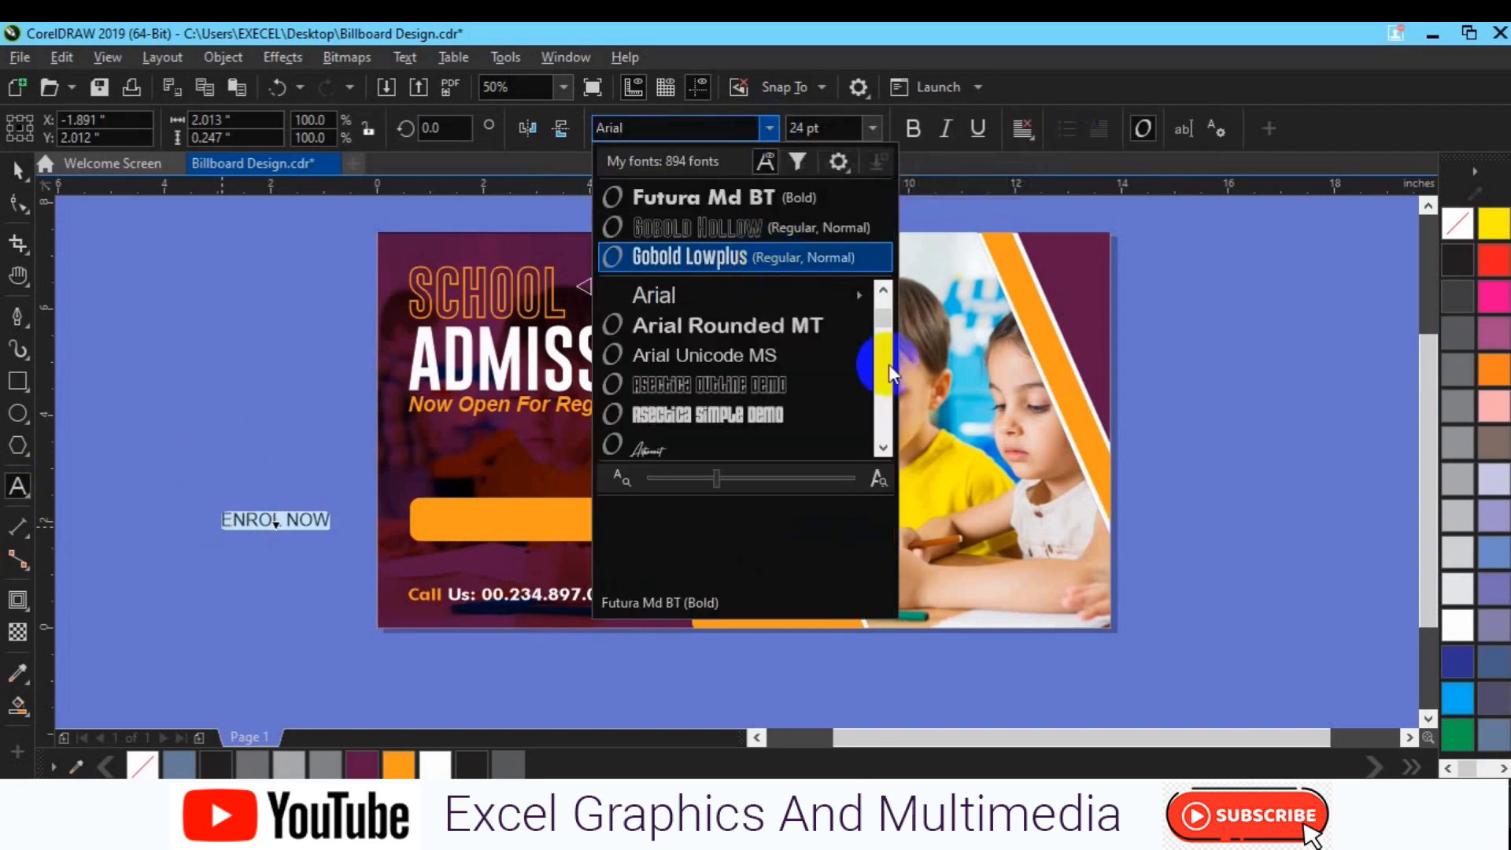
scroll(885, 387, "down", 12)
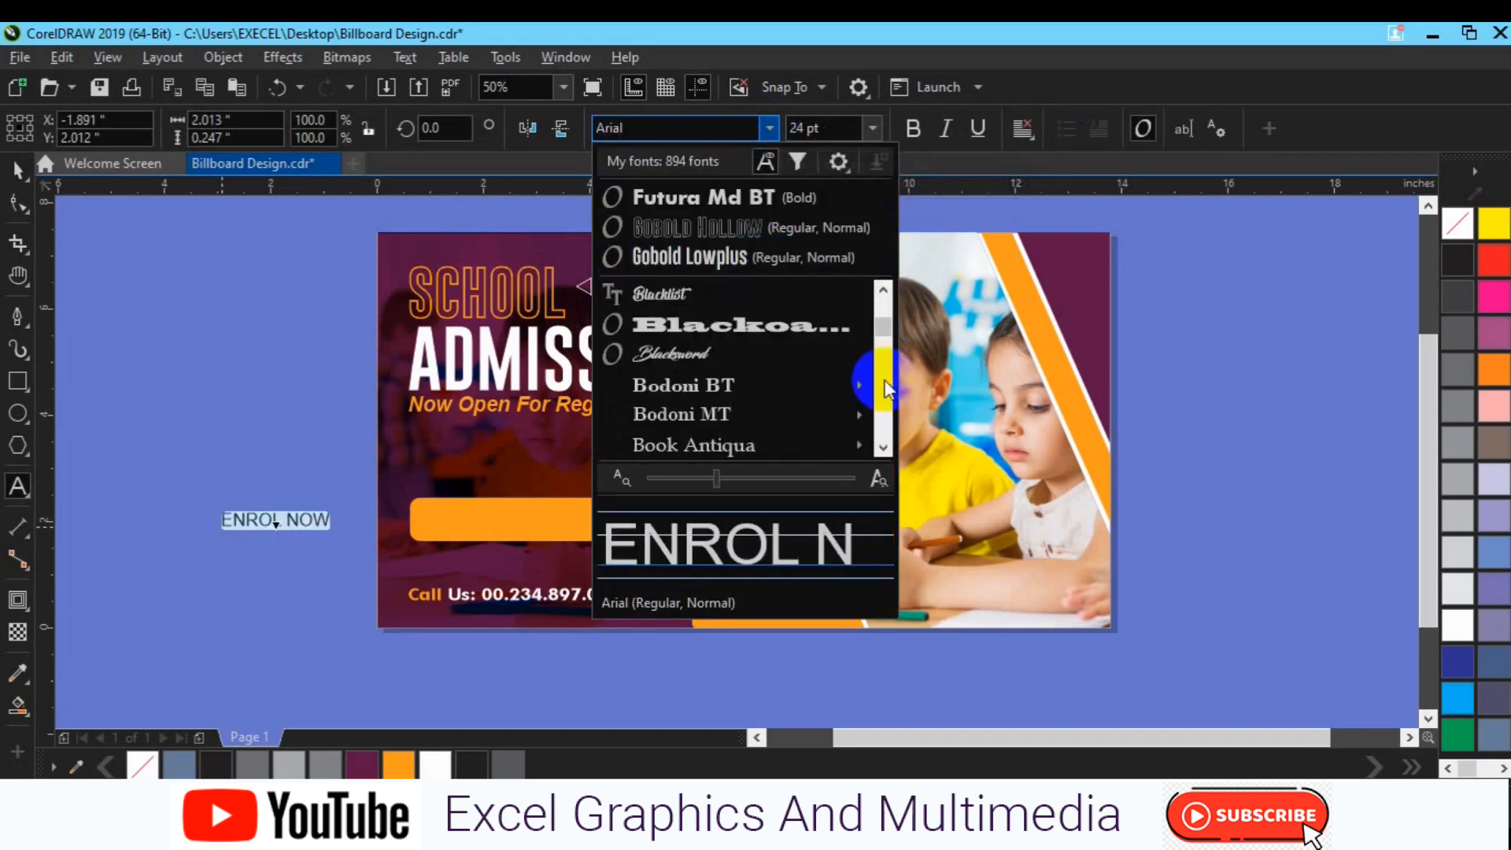
scroll(885, 388, "down", 10)
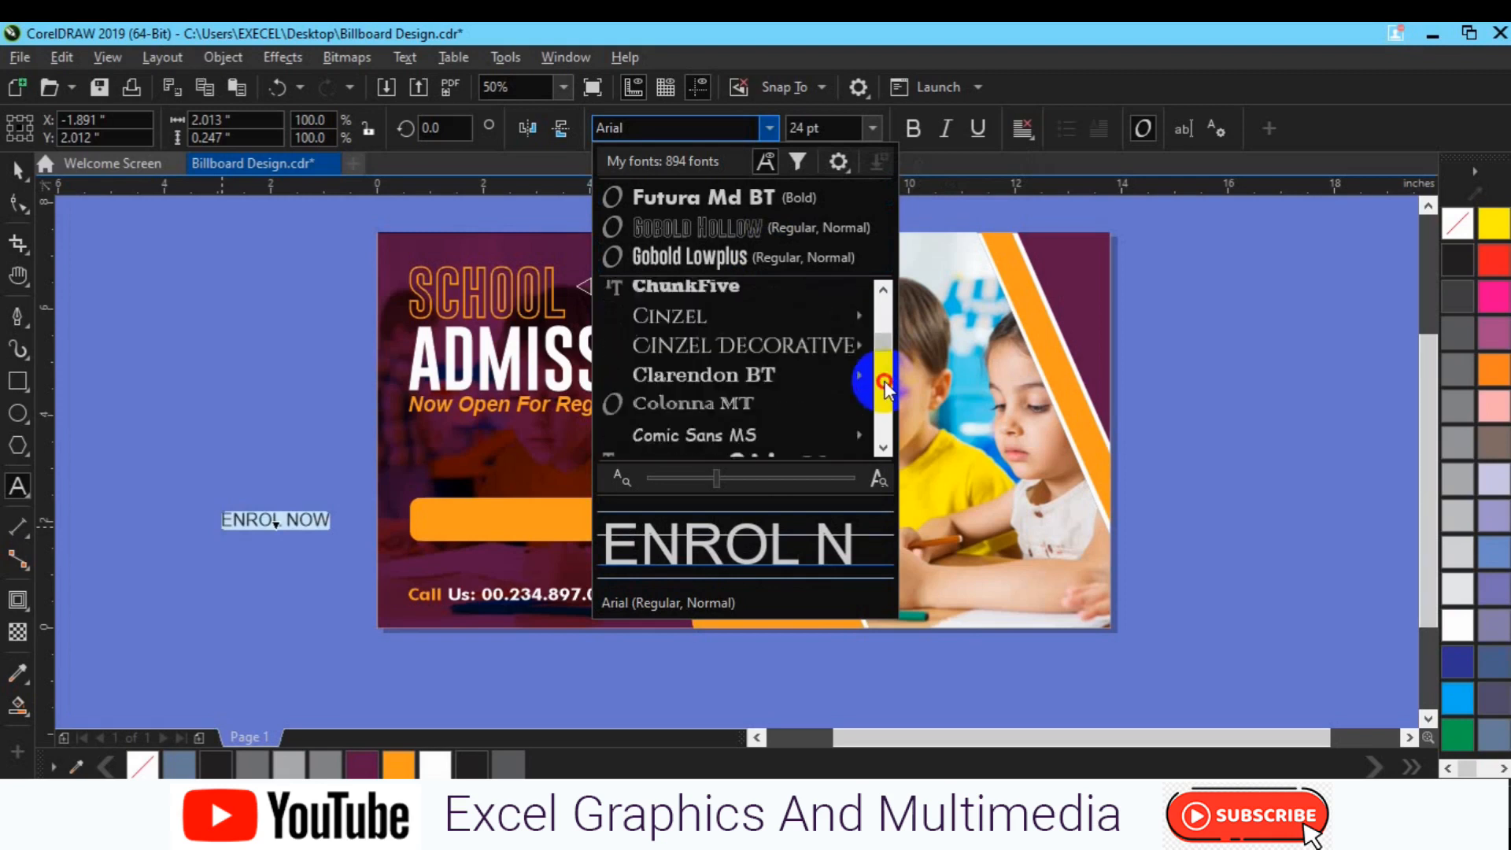
scroll(885, 387, "down", 10)
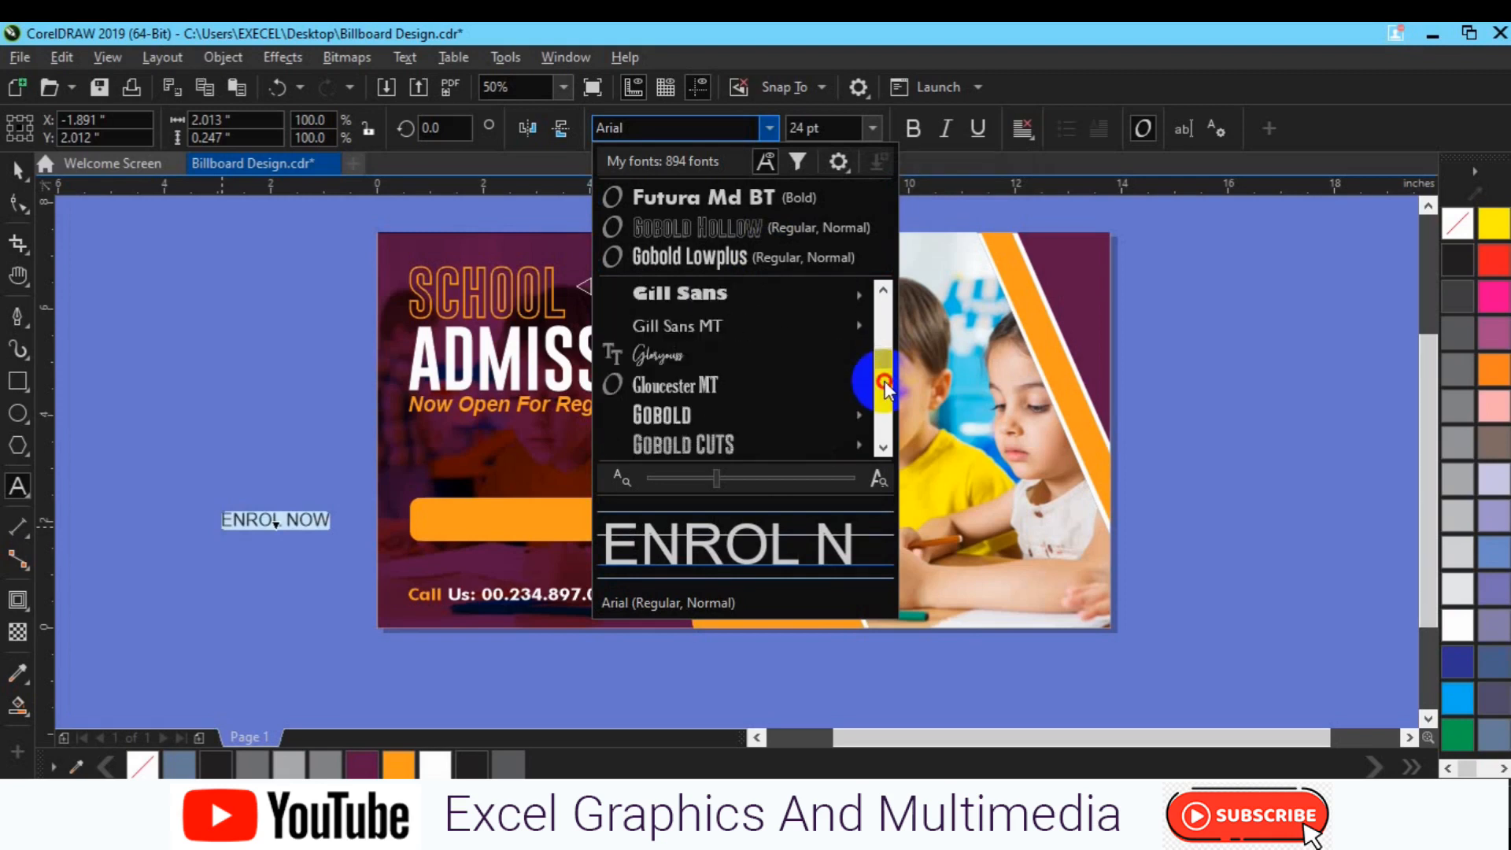
mouse_move(819, 383)
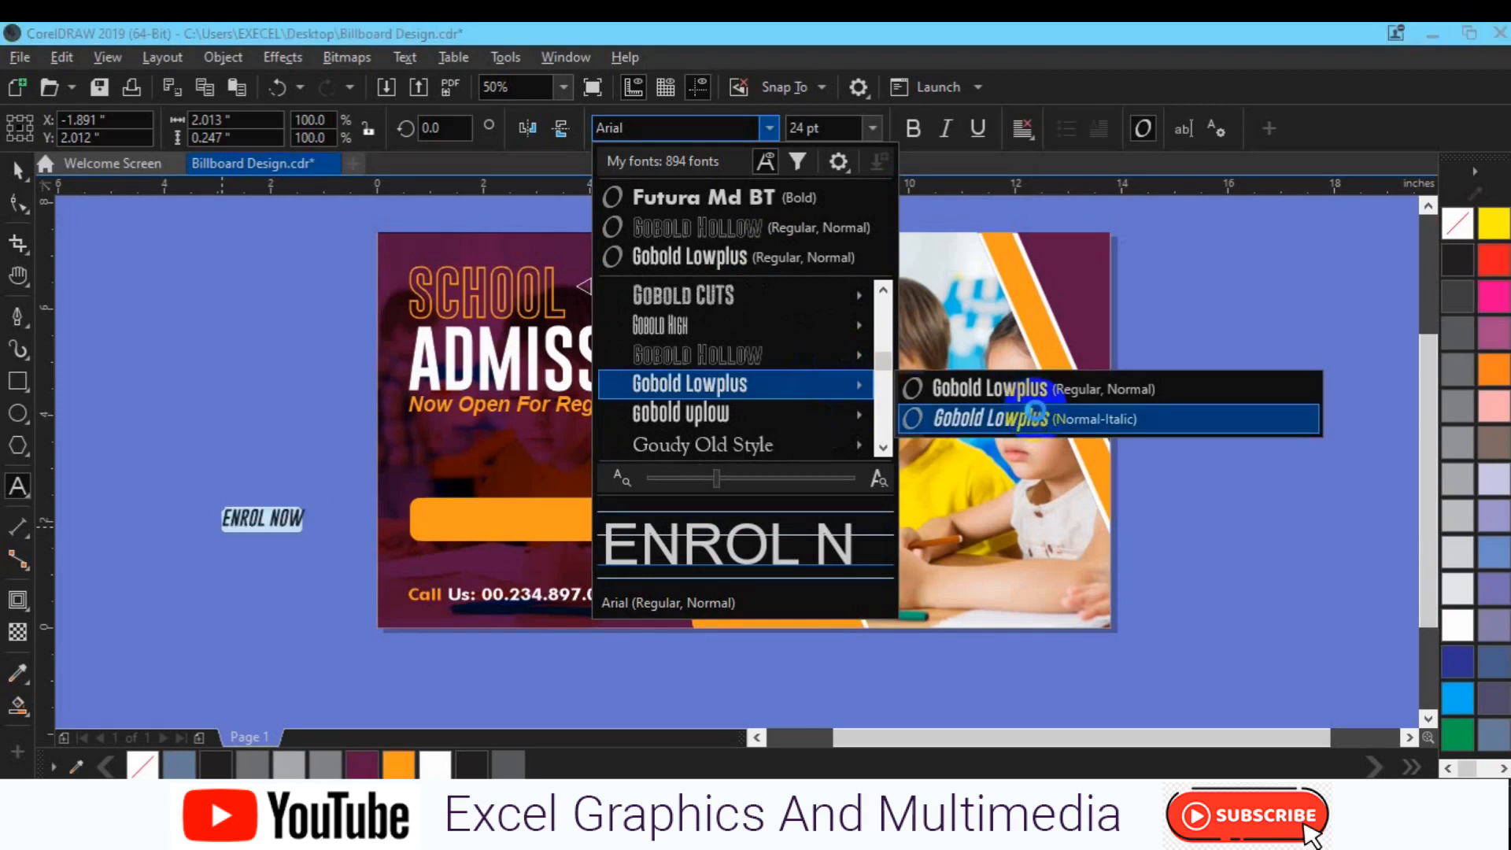
left_click(1035, 411)
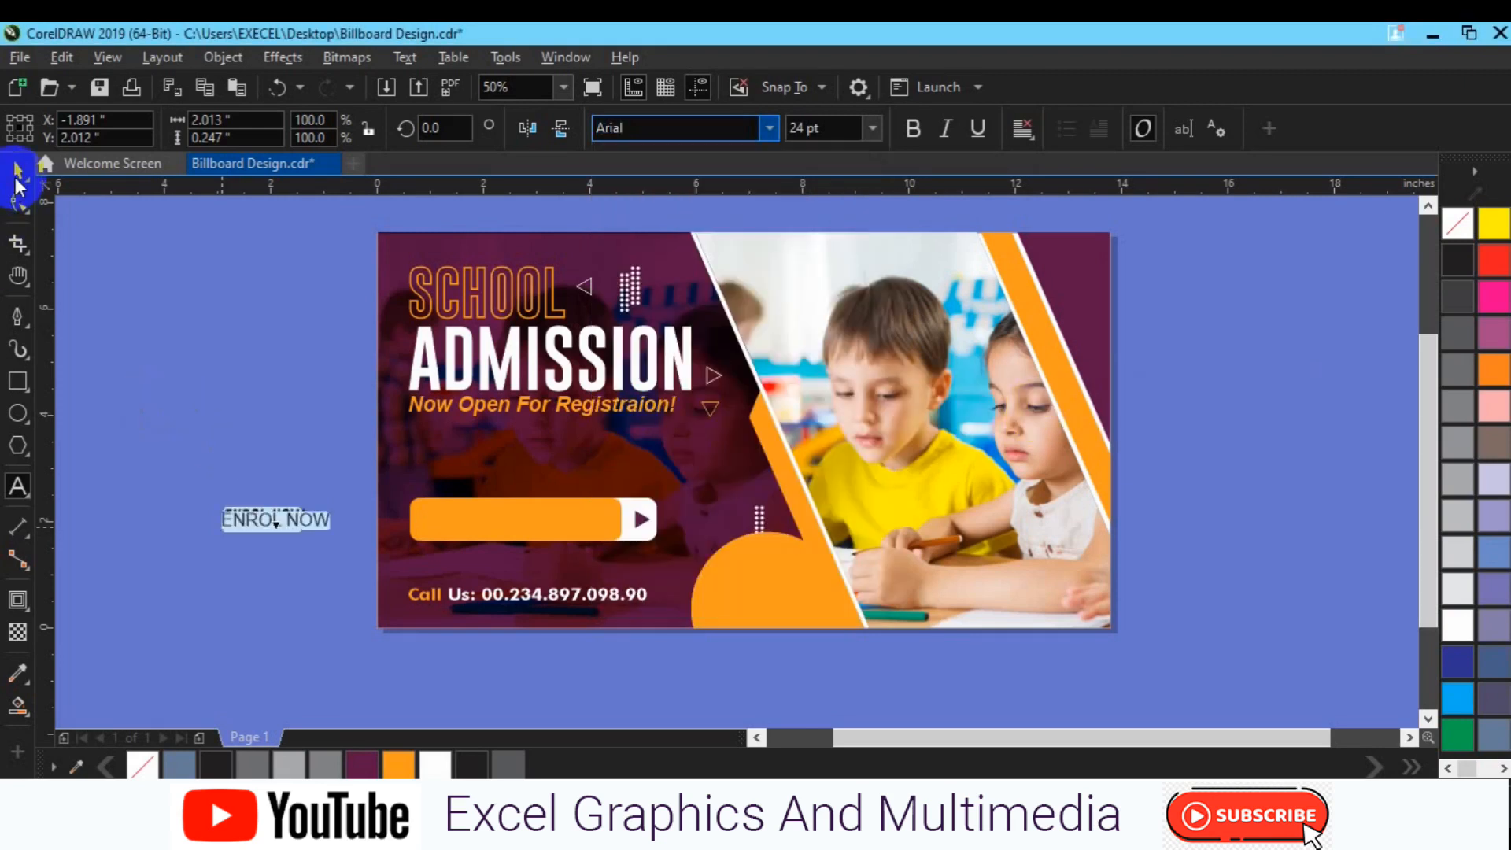
Step: Place the ENROL NOW text on the orange button in dark purple, aligned with the button's horizontal center line
left_click(19, 181)
left_click_drag(252, 522, 482, 520)
left_click(578, 532)
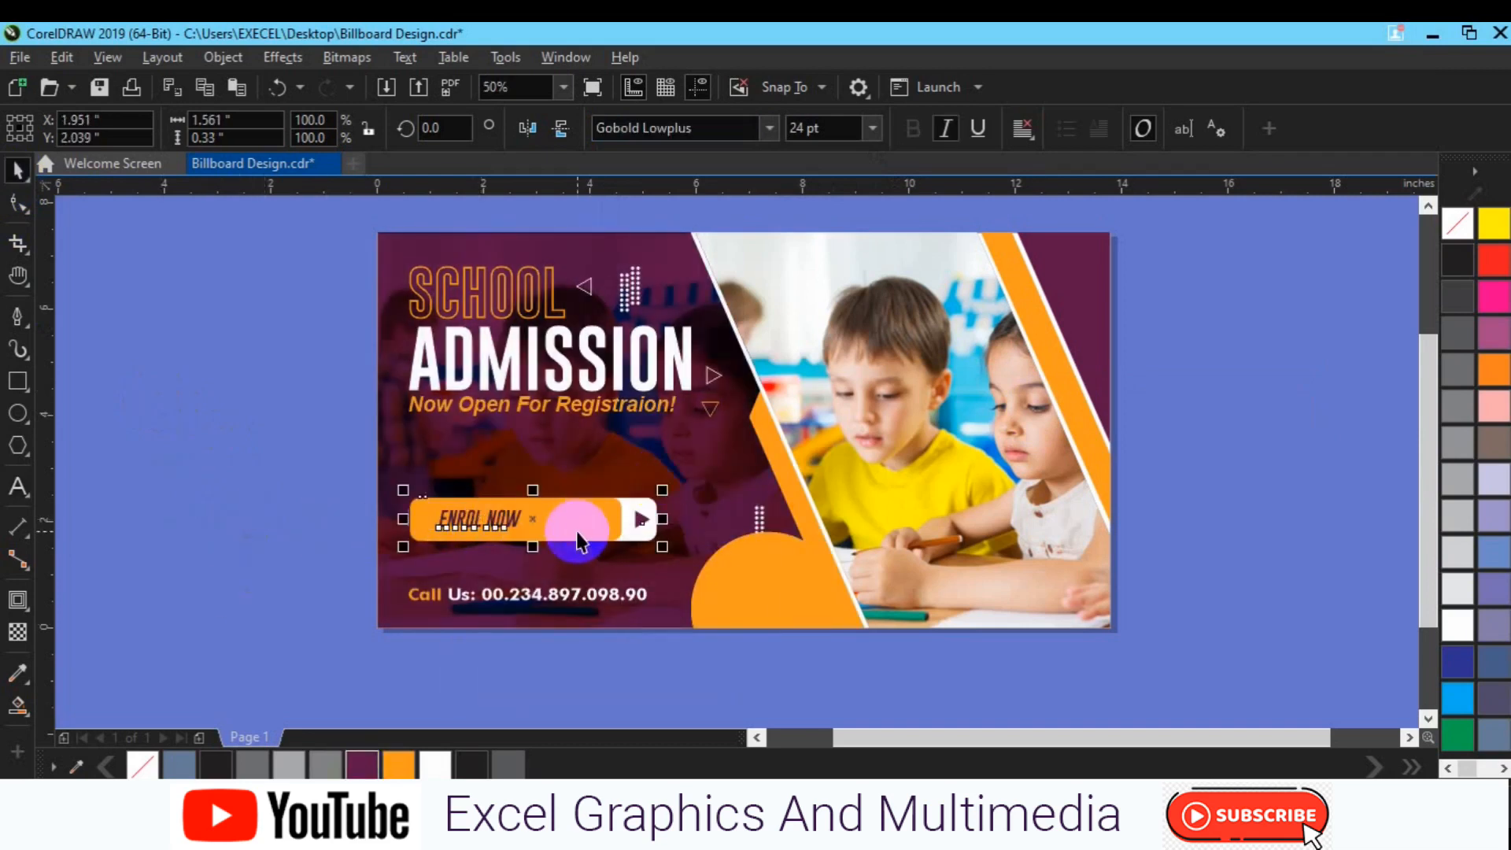
left_click(413, 556)
Step: Set the ENROL NOW text to 30 pt and line it up with the button's horizontal center line again
left_click(469, 538)
left_click(811, 128)
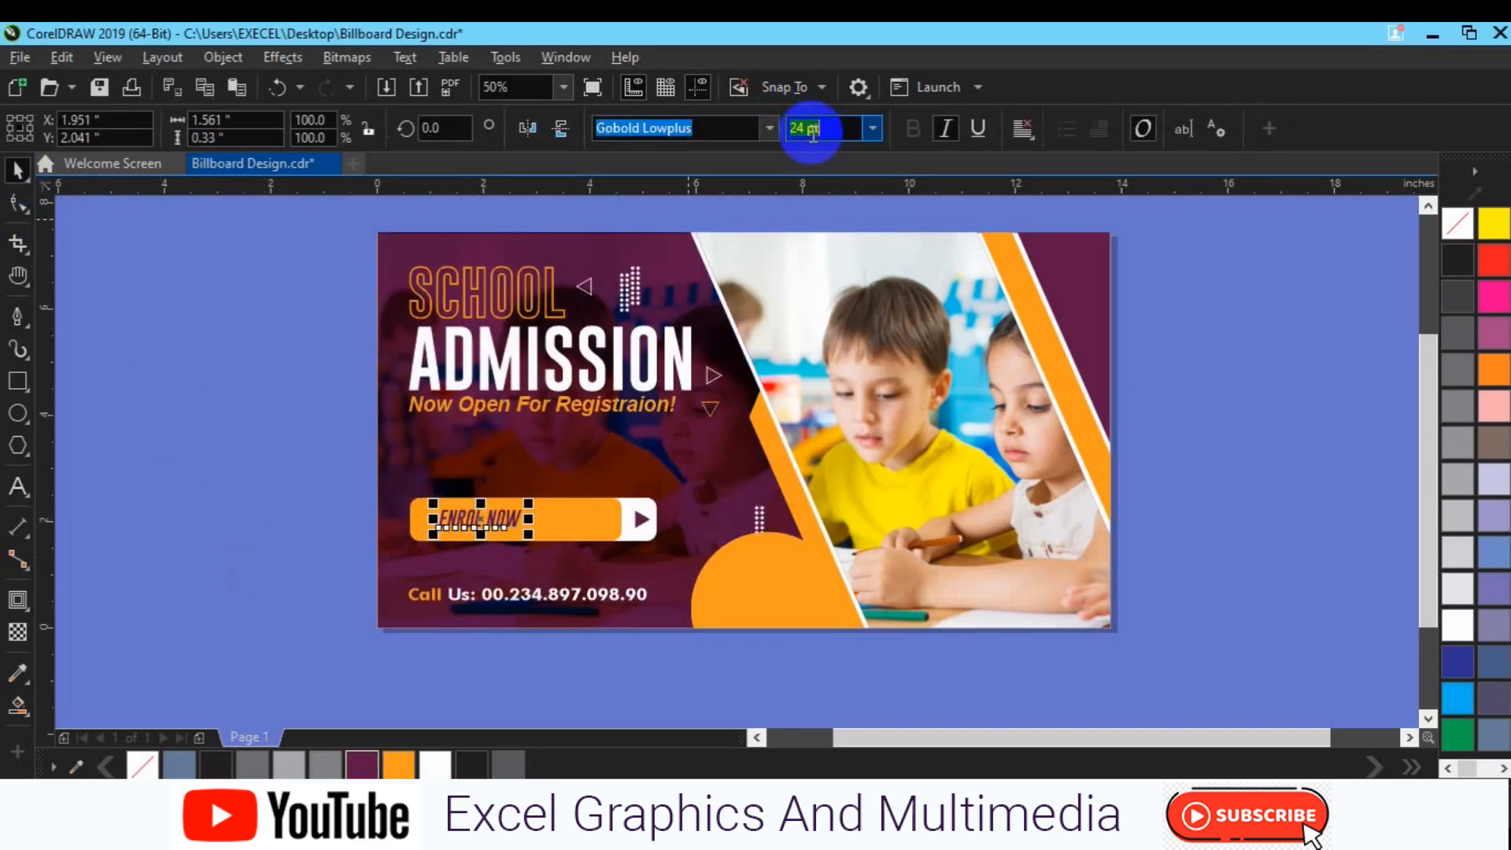
type("30")
key("Return")
left_click(580, 535)
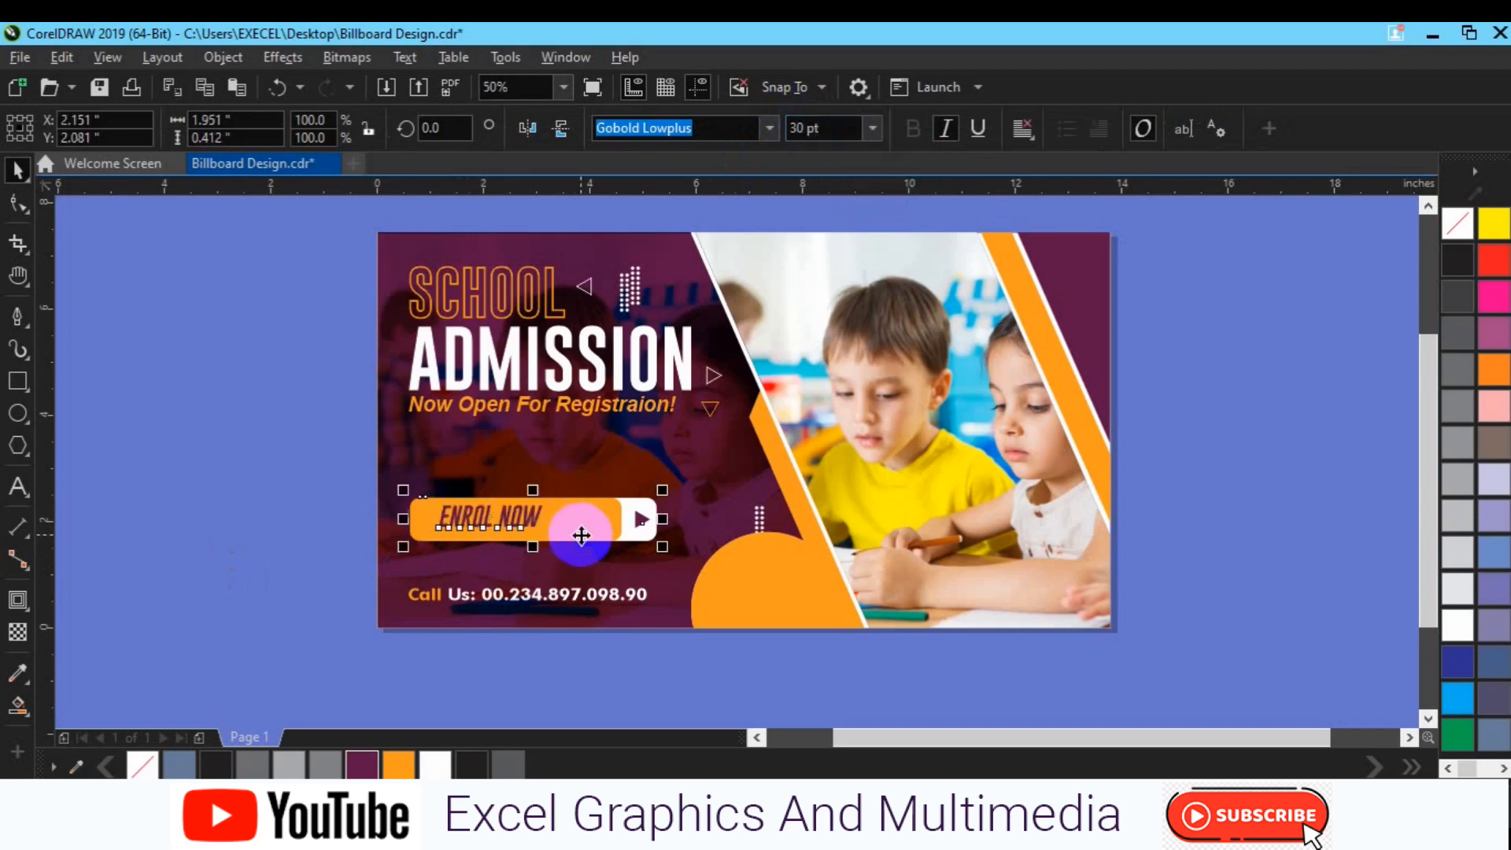
left_click(323, 566)
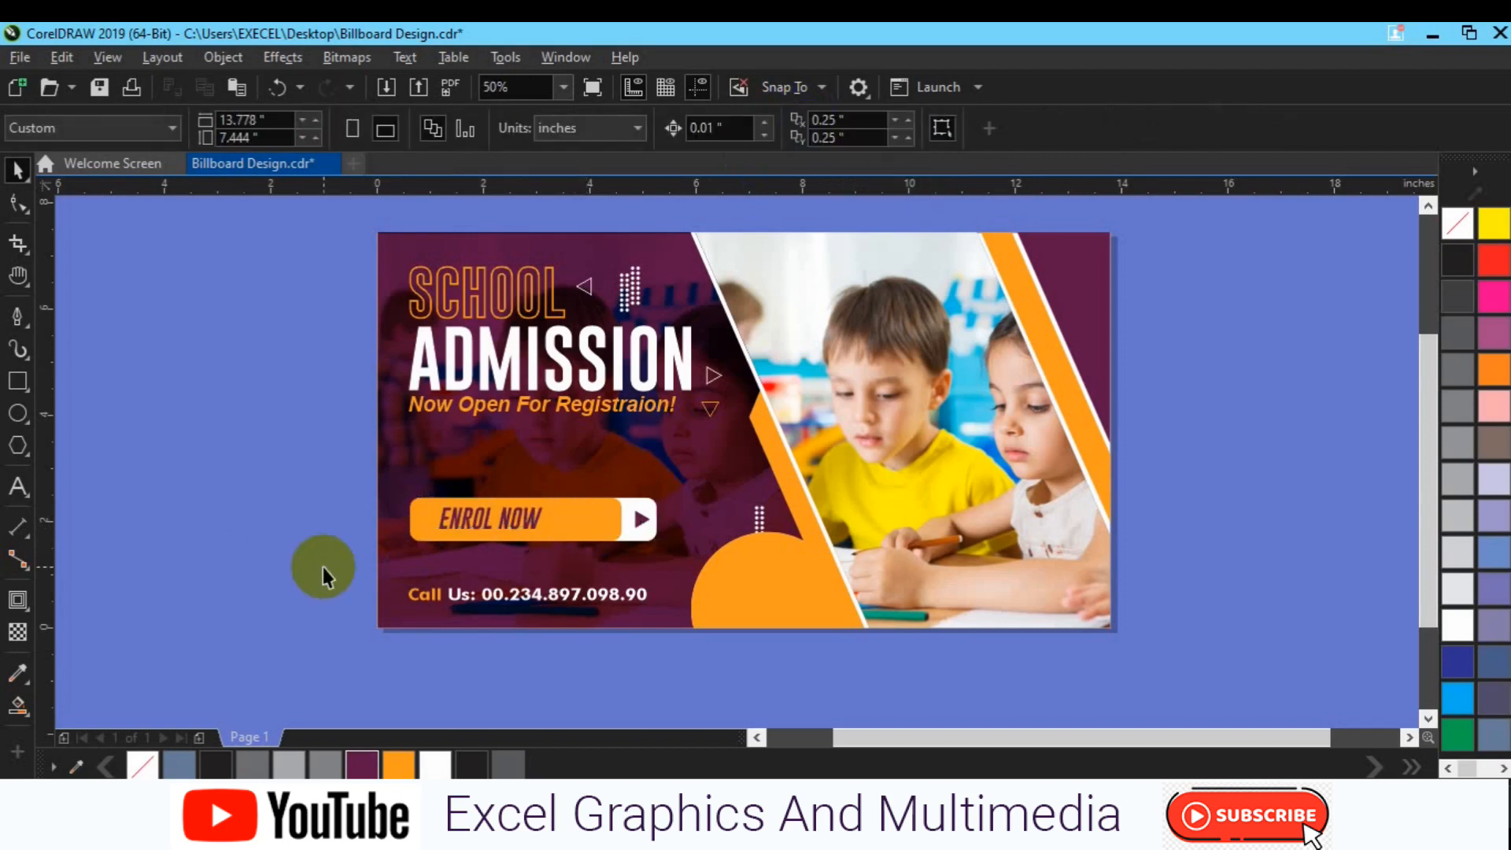
Step: Add "..." to the end of the ENROL NOW text on the button
left_click(19, 496)
left_click(539, 521)
type("...")
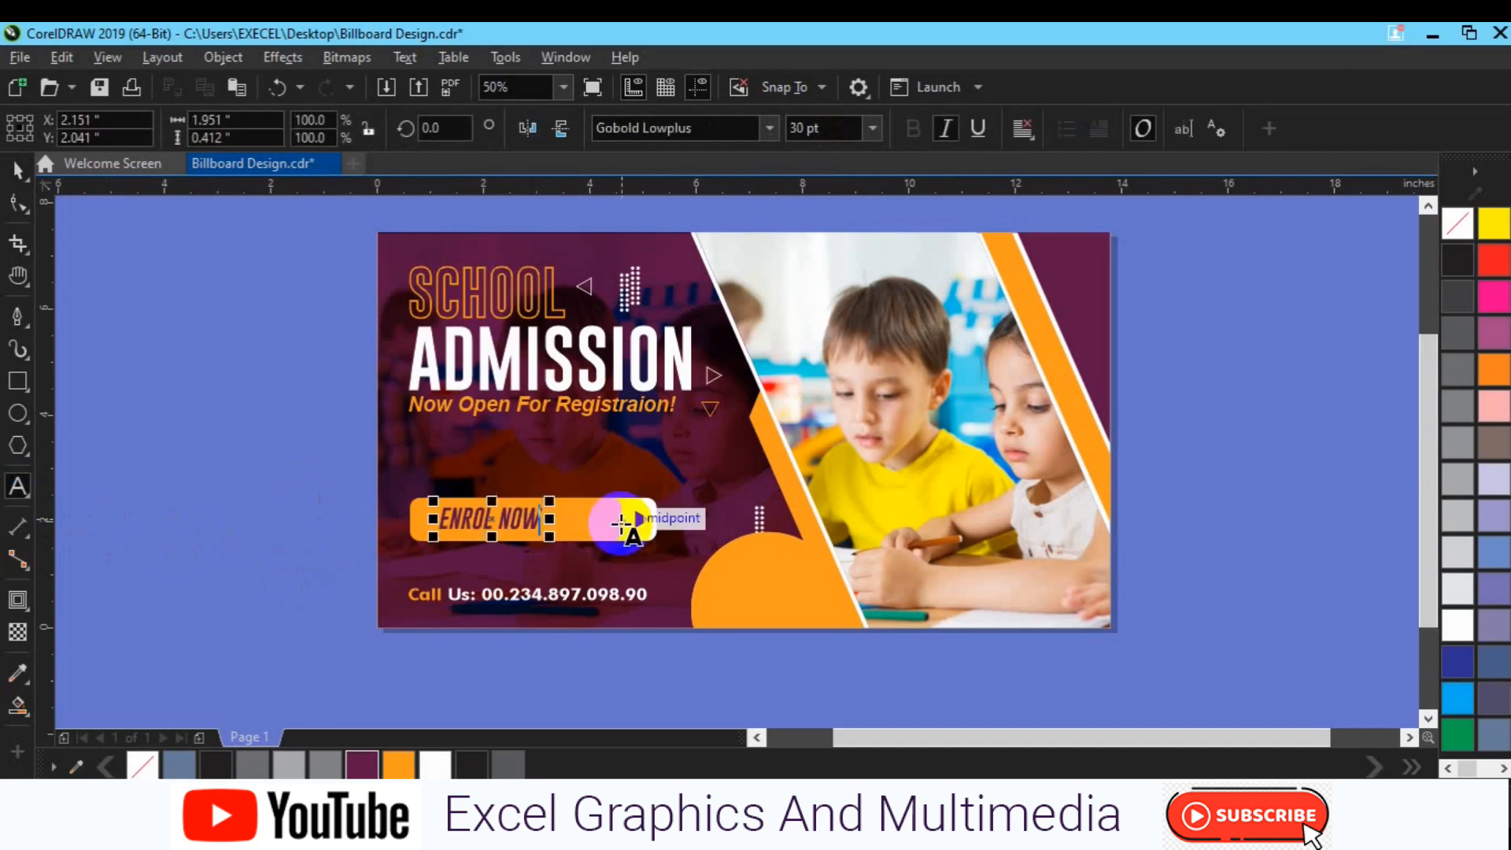
left_click(19, 172)
left_click(206, 473)
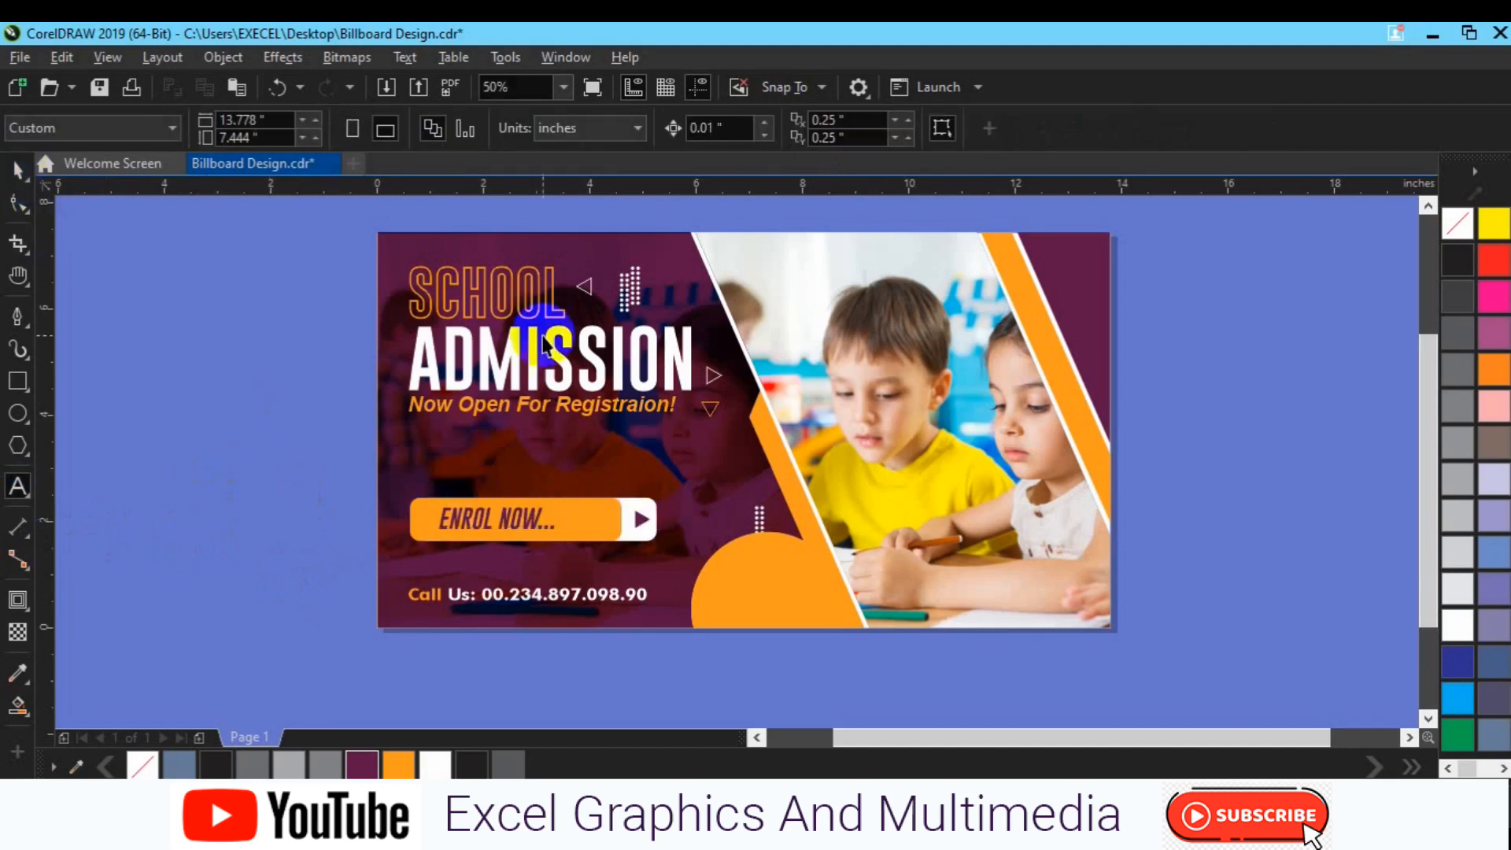
Step: Duplicate the white dotted strip beside the SCHOOL headline and rotate the copy 90 degrees
left_click(630, 304)
left_click_drag(630, 304, 665, 274)
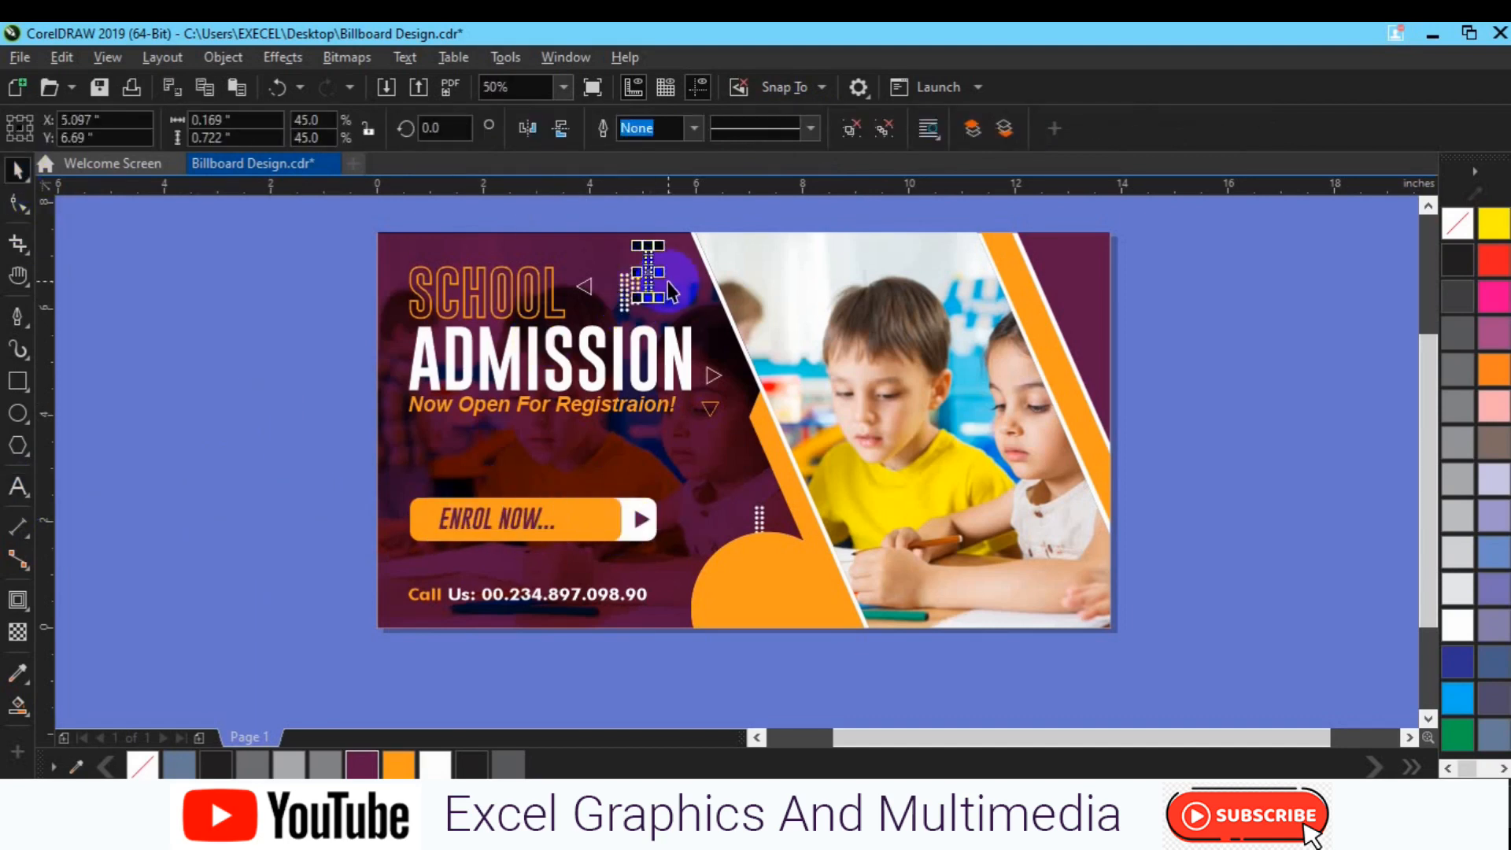
left_click(670, 292)
left_click(438, 127)
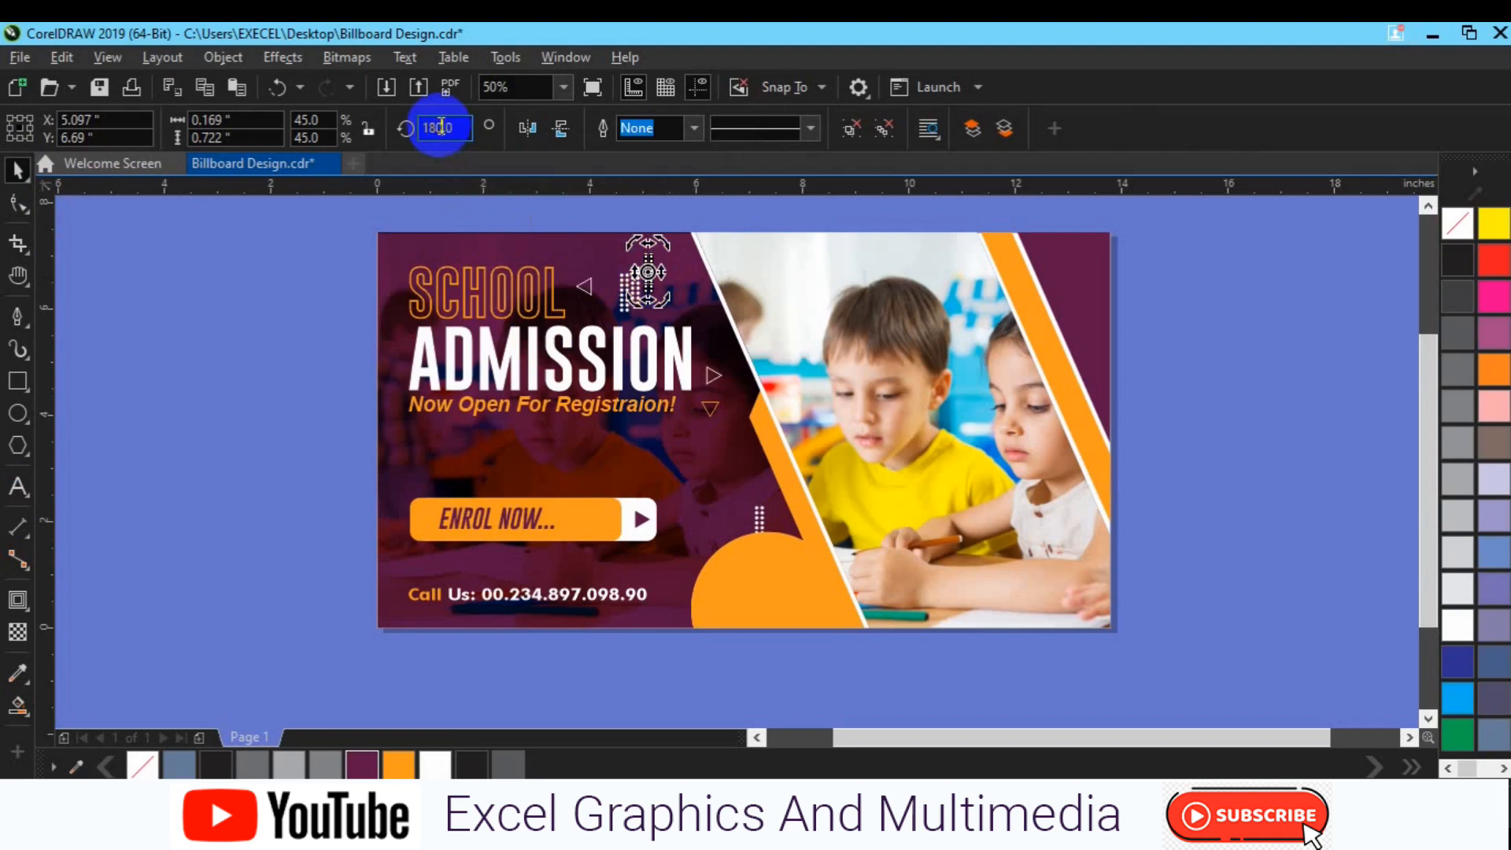
key("Return")
left_click(285, 289)
Step: Move the rotated dotted strip to the area just right of the ENROL NOW button and align both on their horizontal center line
left_click_drag(682, 298, 718, 514)
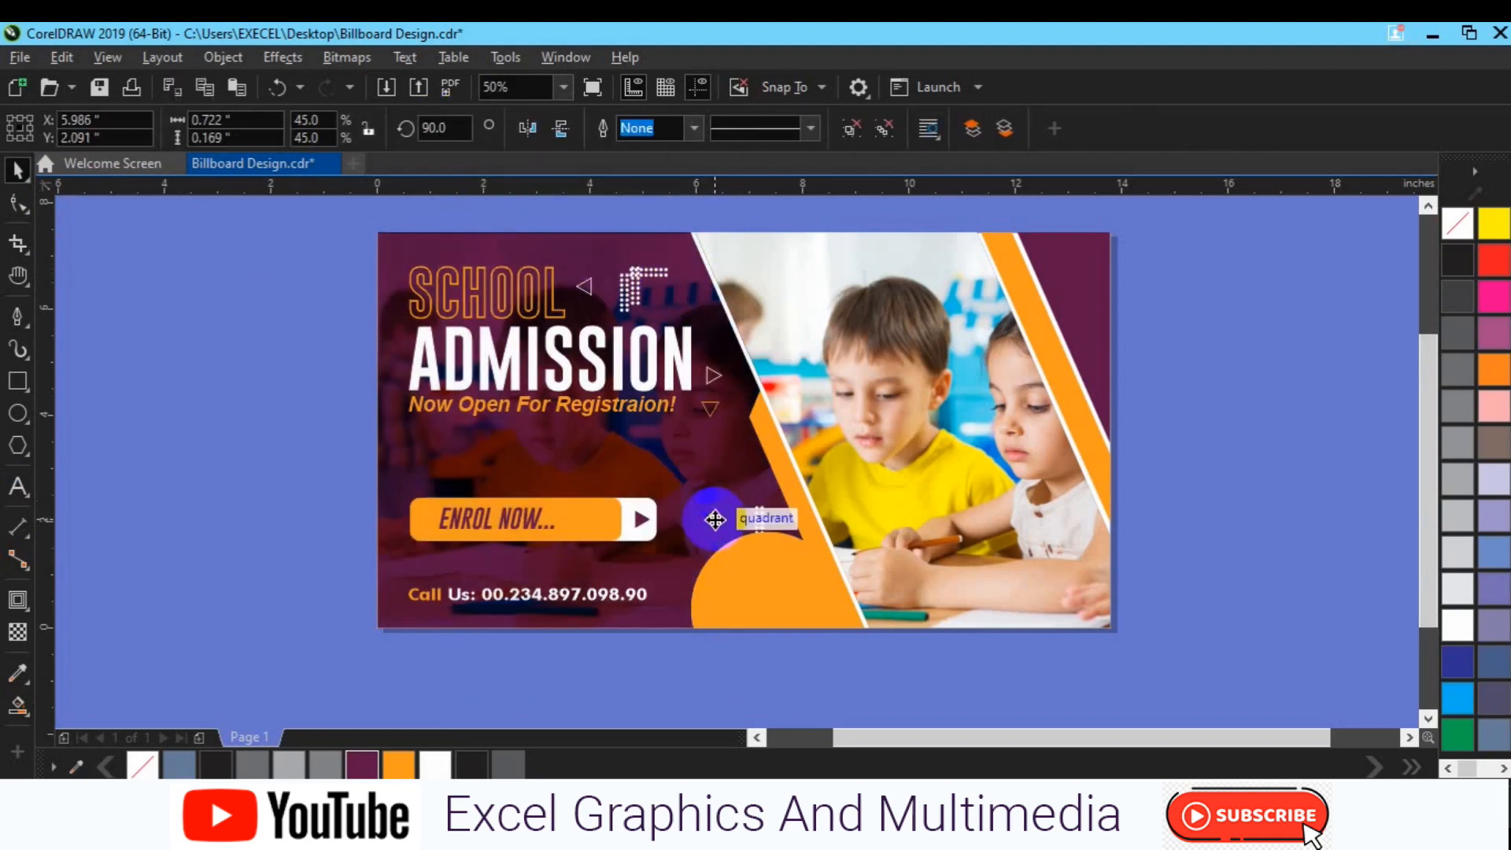
left_click(635, 517)
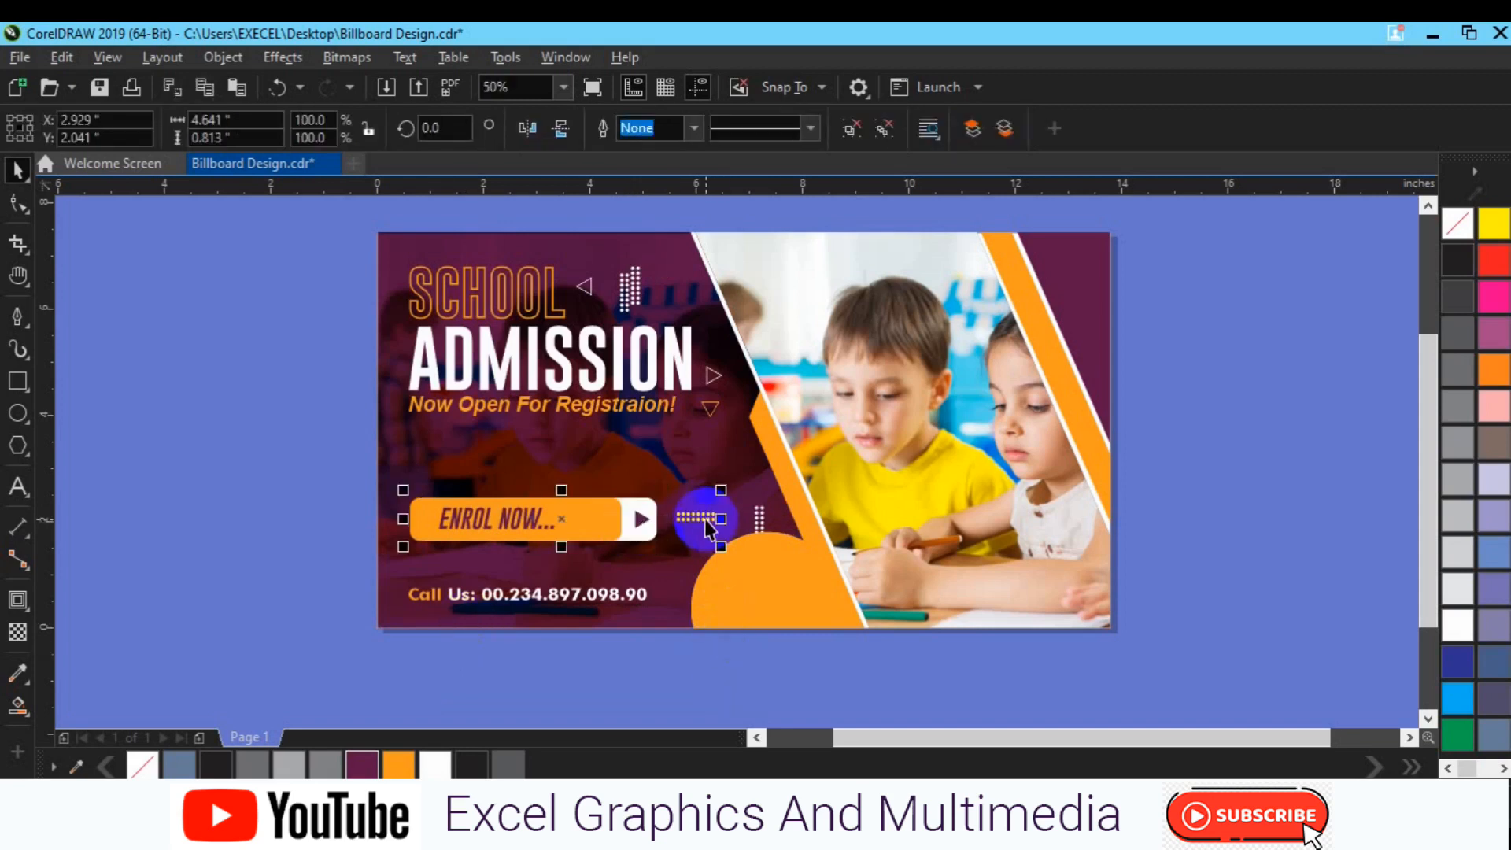
left_click(744, 668)
Step: Duplicate the call line directly above the original, between it and the ENROL NOW button
left_click(477, 599)
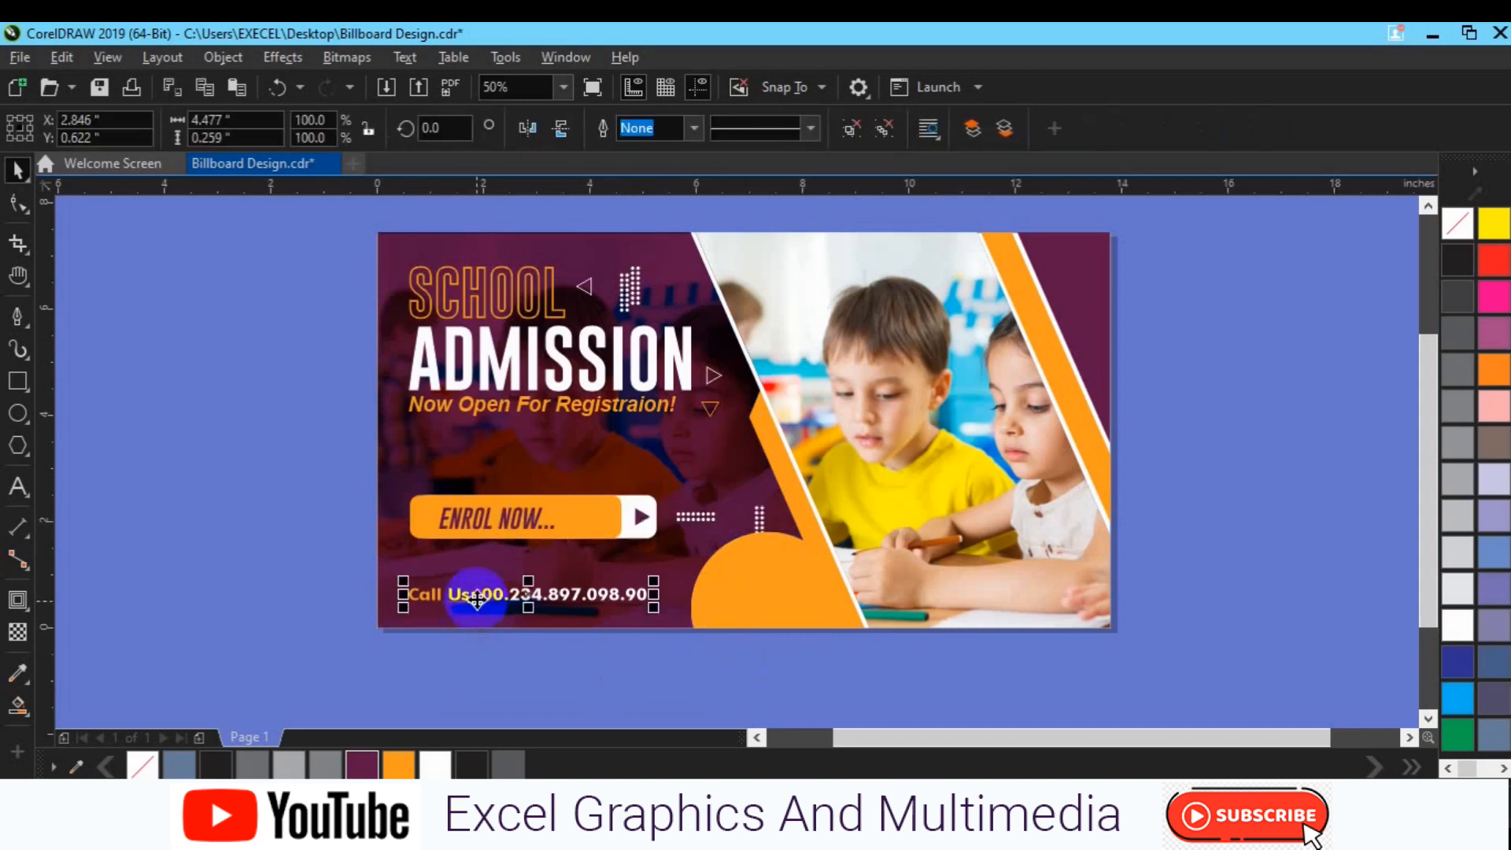
left_click_drag(477, 599, 524, 559)
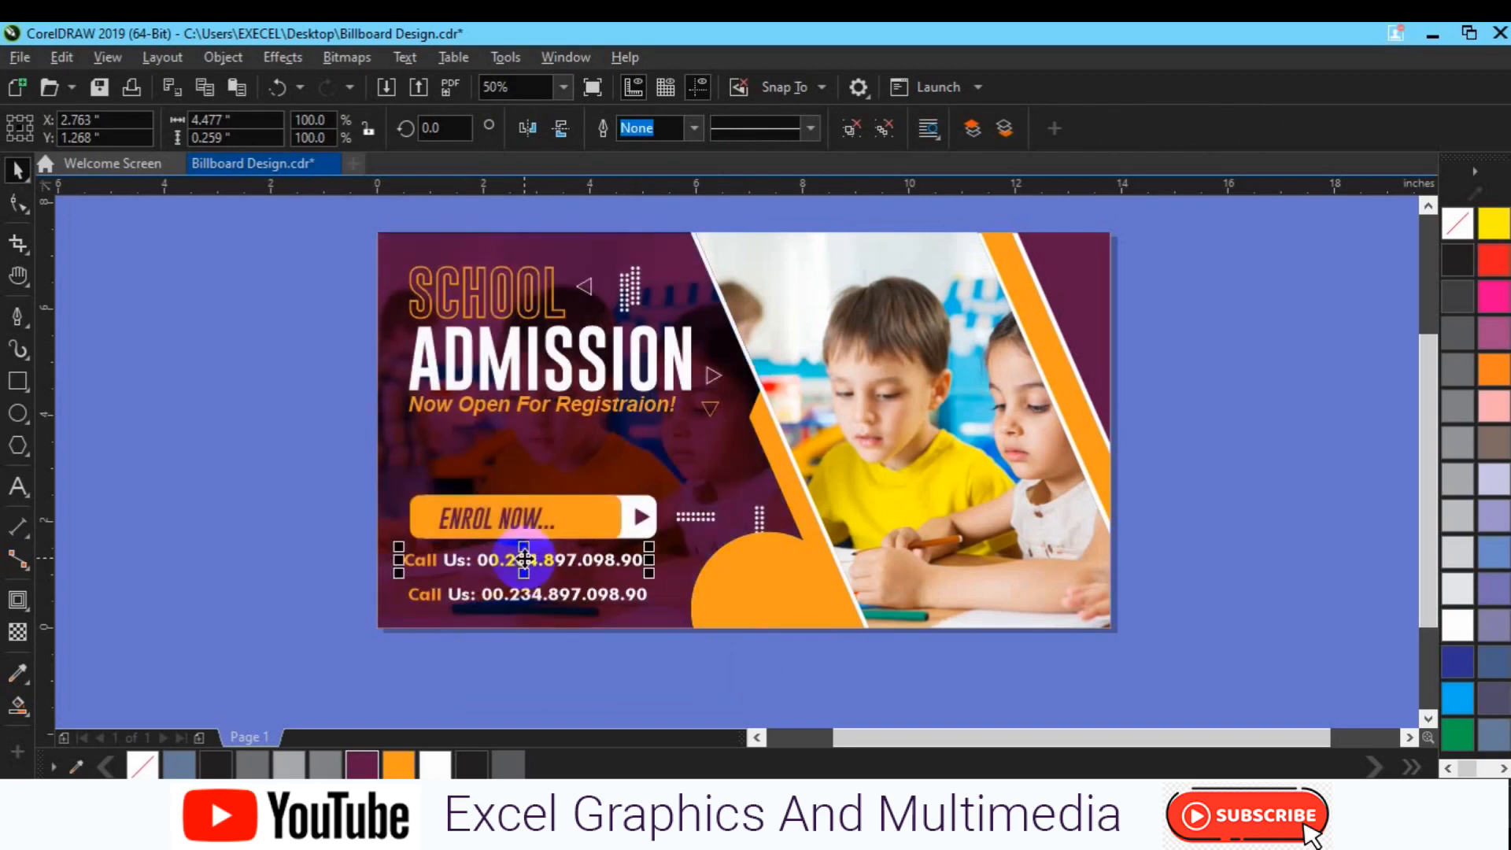
left_click(19, 486)
left_click(413, 560)
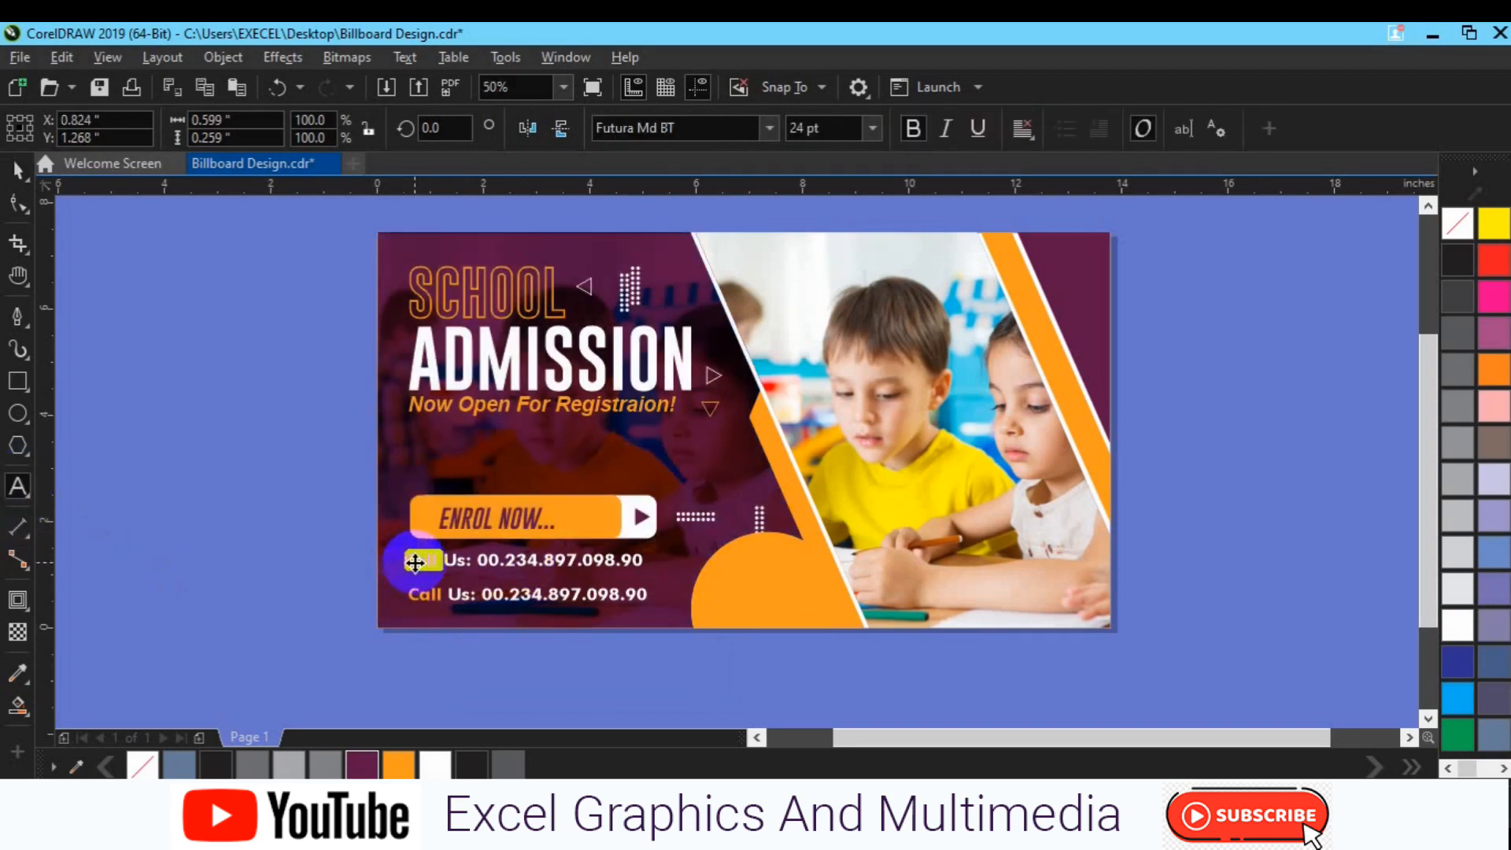
Step: Ungroup the upper copy of the call line and fill its word "Us:" with orange
left_click(17, 170)
key("ctrl+q")
left_click(886, 137)
left_click(168, 513)
left_click(456, 560)
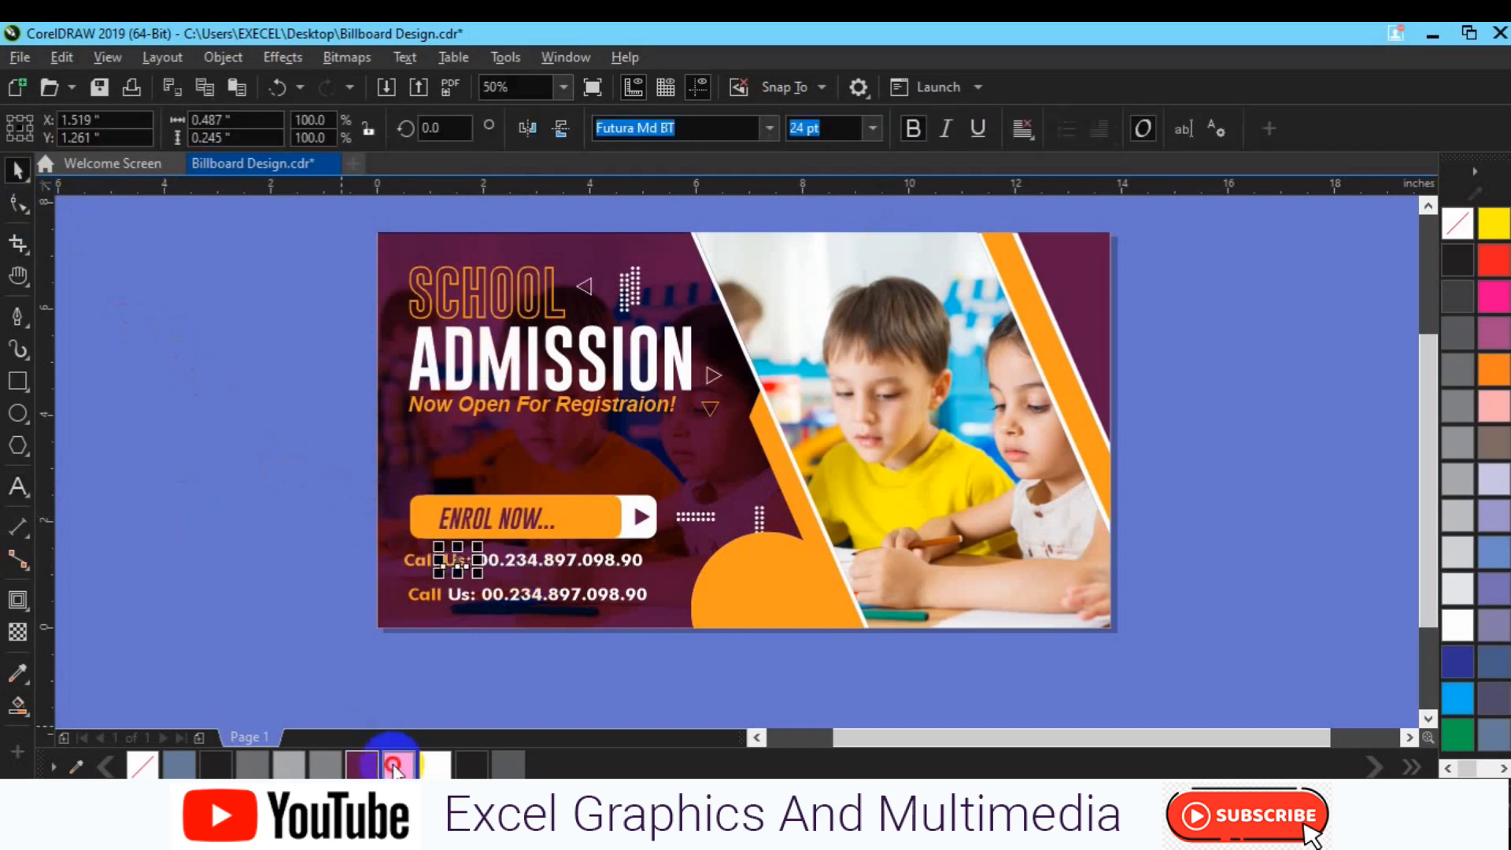
Step: Ungroup the original lower call line and fill its word "Us:" with orange
left_click(470, 596)
left_click(886, 136)
left_click(263, 614)
left_click(458, 596)
left_click(406, 765)
left_click(287, 569)
Step: Replace "Call" with "Visit" in the upper contact line and align the left edges of "Visit" and "Call"
left_click(17, 487)
left_click(489, 565)
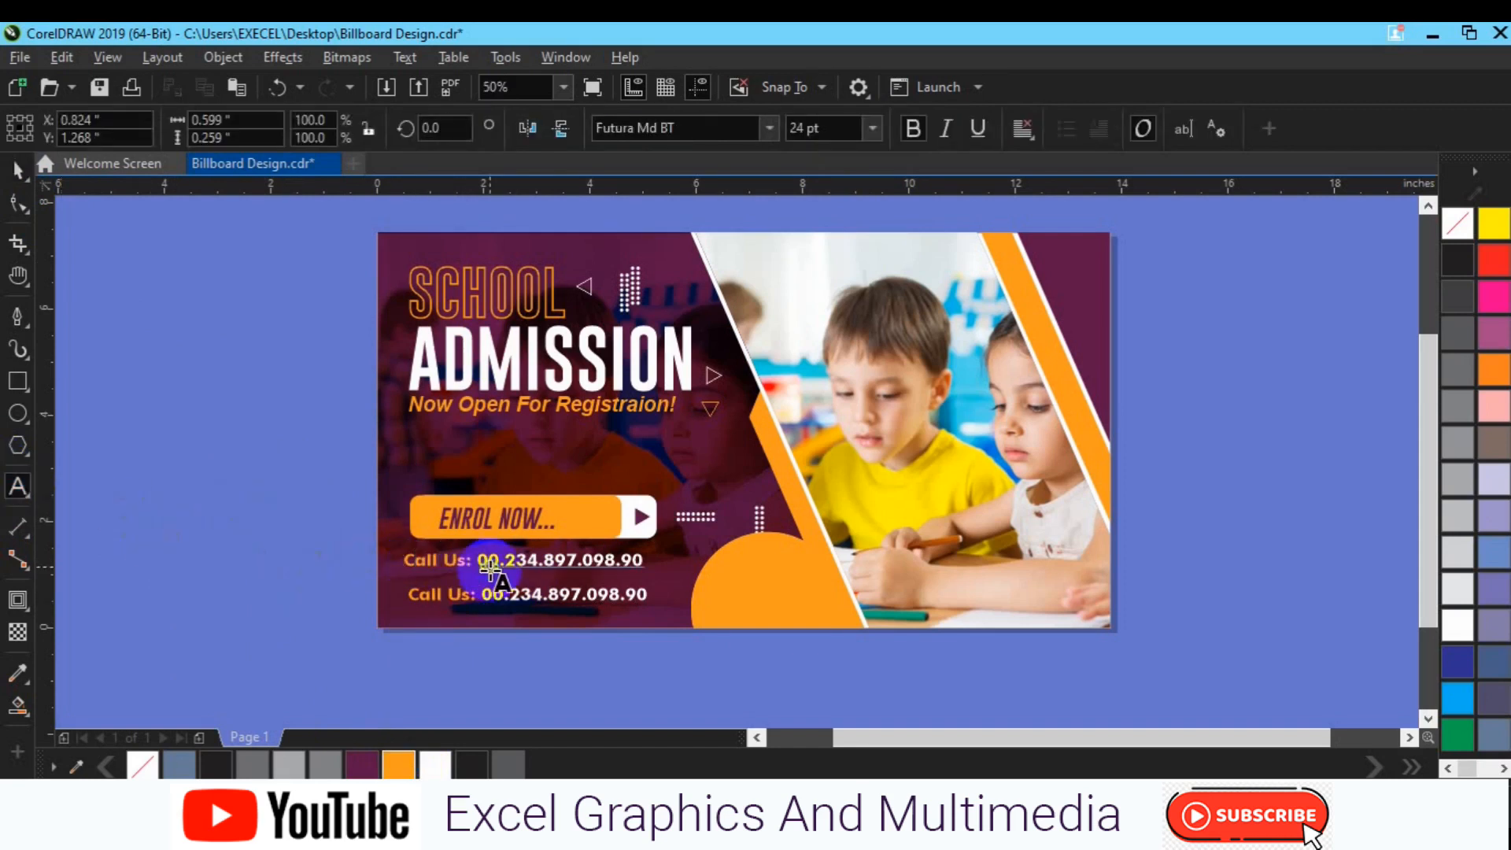
left_click(17, 169)
left_click(428, 600)
left_click_drag(428, 600, 424, 559)
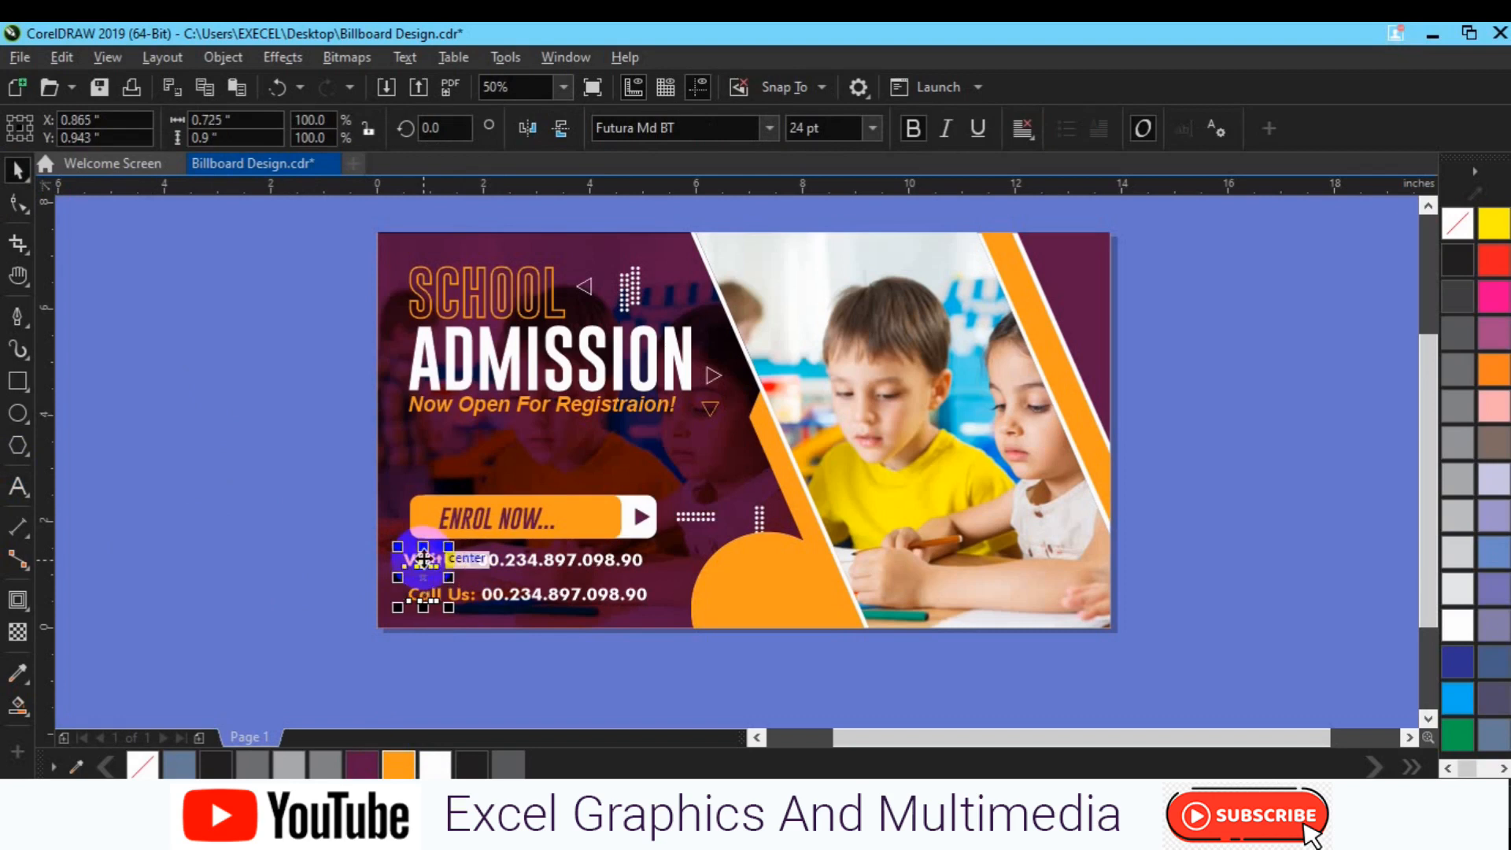
Step: Shift both "Us:" labels and both phone numbers slightly right to open gaps after the words "Visit" and "Call"
left_click(464, 565)
left_click(466, 600, "shift")
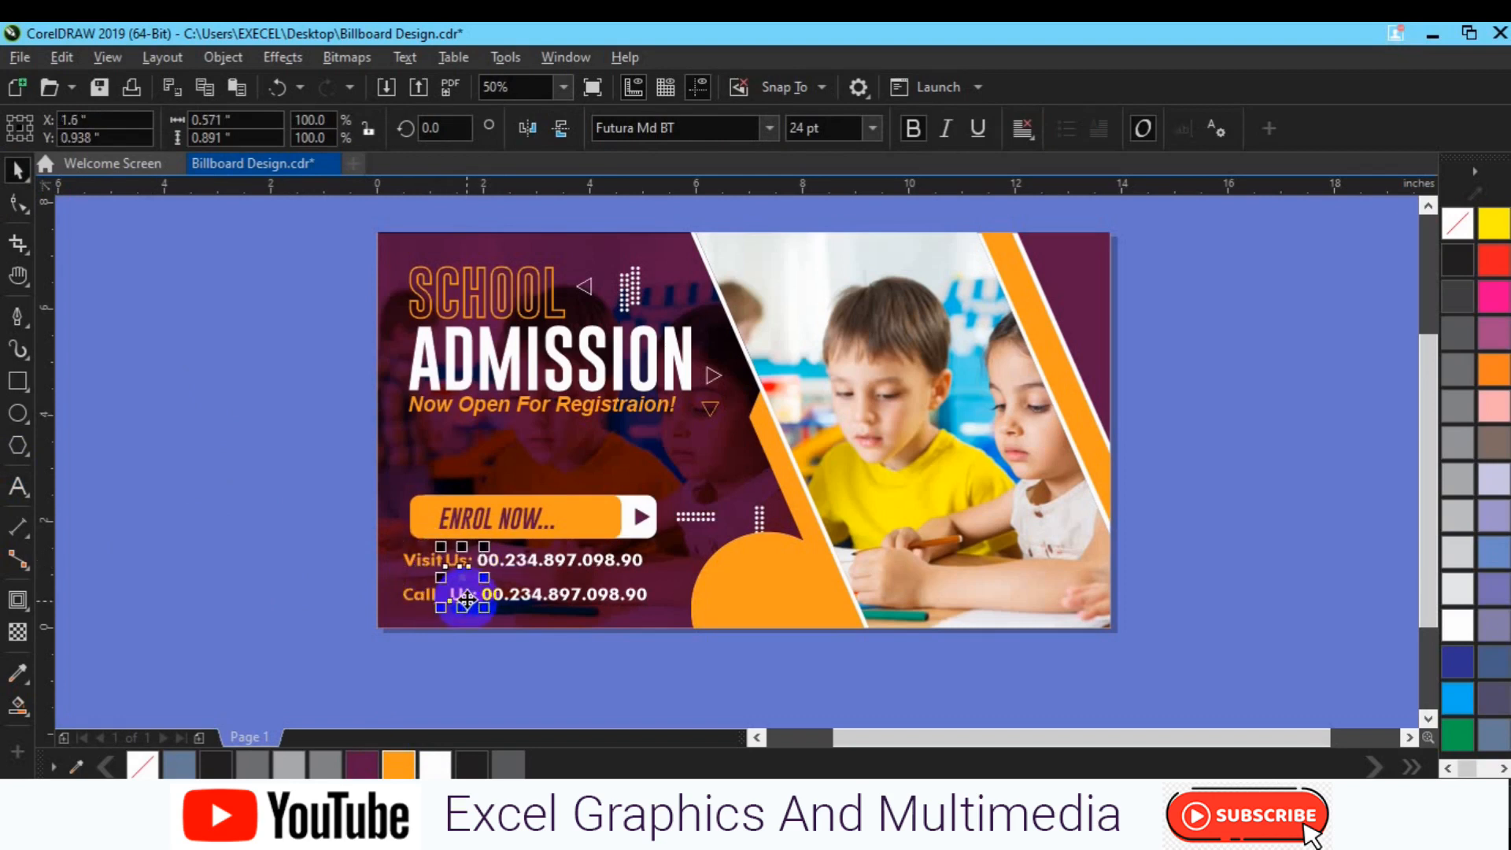
left_click(547, 563)
left_click(530, 600, "shift")
left_click_drag(526, 599, 536, 597)
key("Right")
key("Right")
key("Right")
key("Right")
left_click(537, 665)
left_click(525, 562)
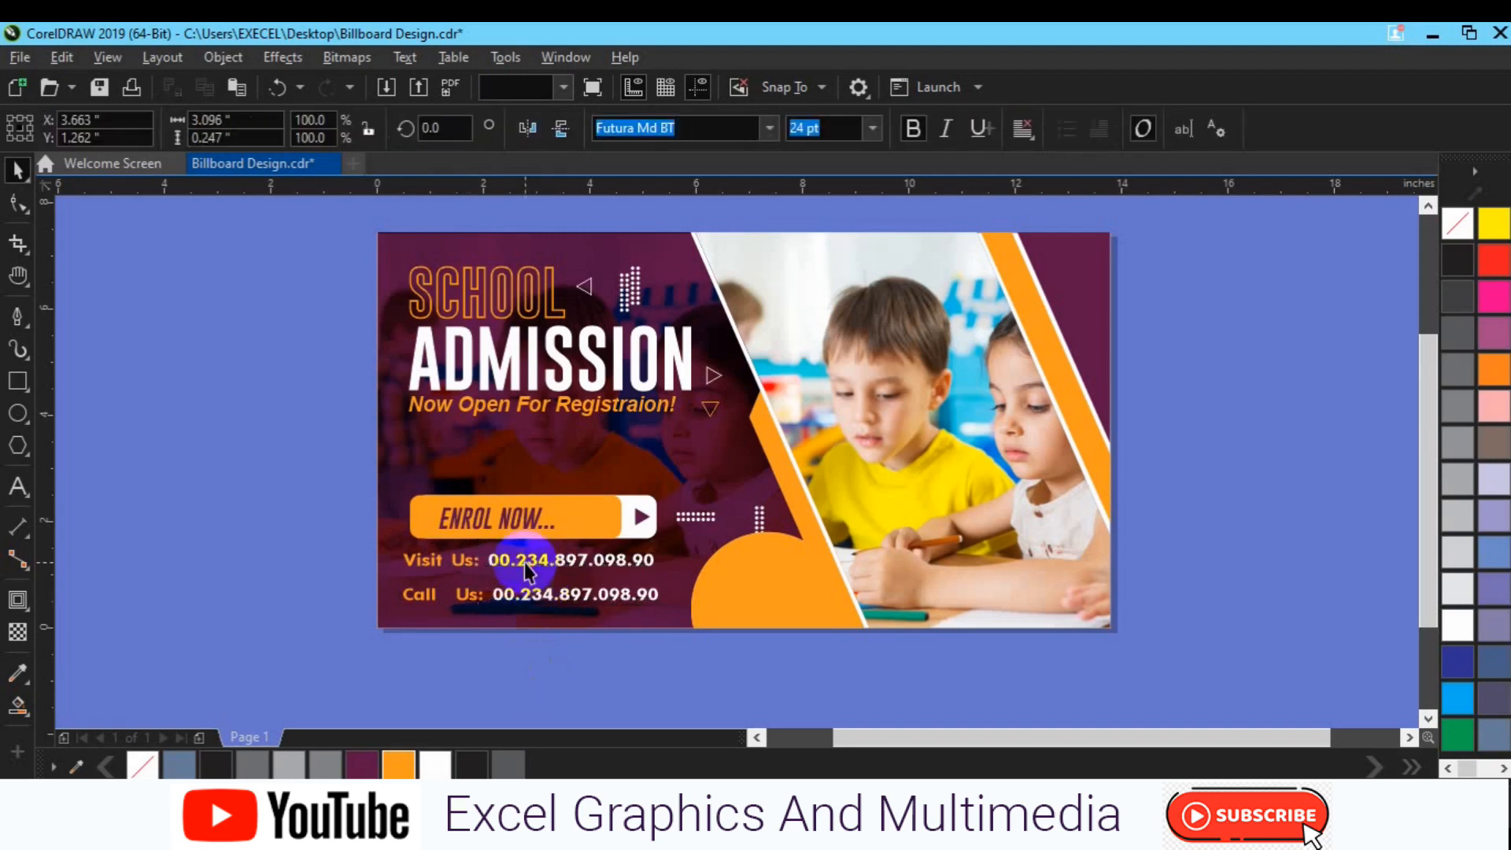
left_click(17, 487)
key("ctrl+a")
type("www.")
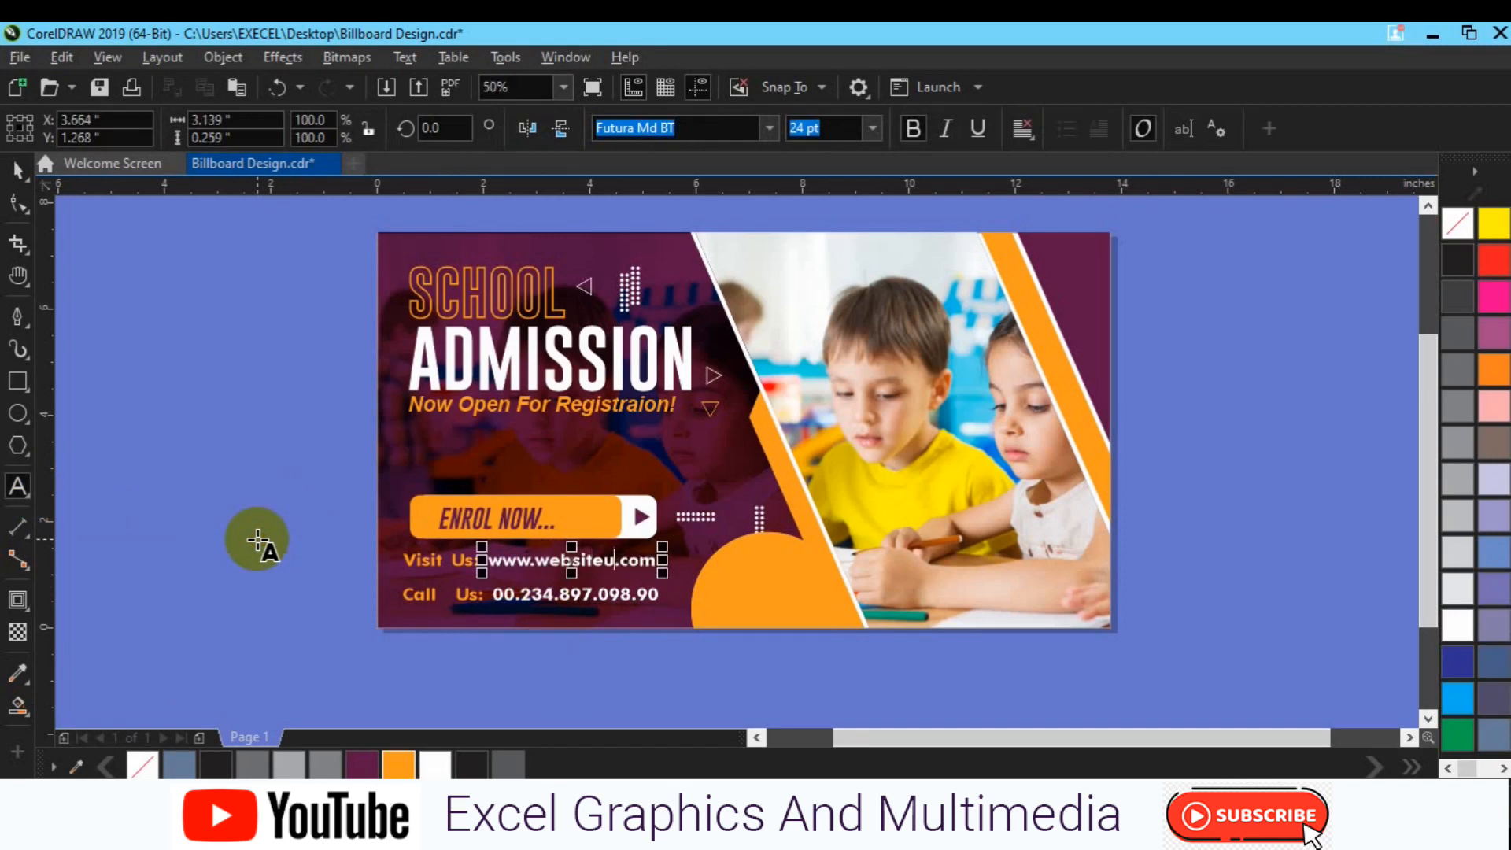
Step: Group the parts of the Visit Us line, and group the parts of the Call Us line separately
left_click(17, 169)
left_click_drag(306, 535, 683, 579)
left_click_drag(662, 652, 378, 579)
left_click(460, 564, "shift")
left_click(285, 546)
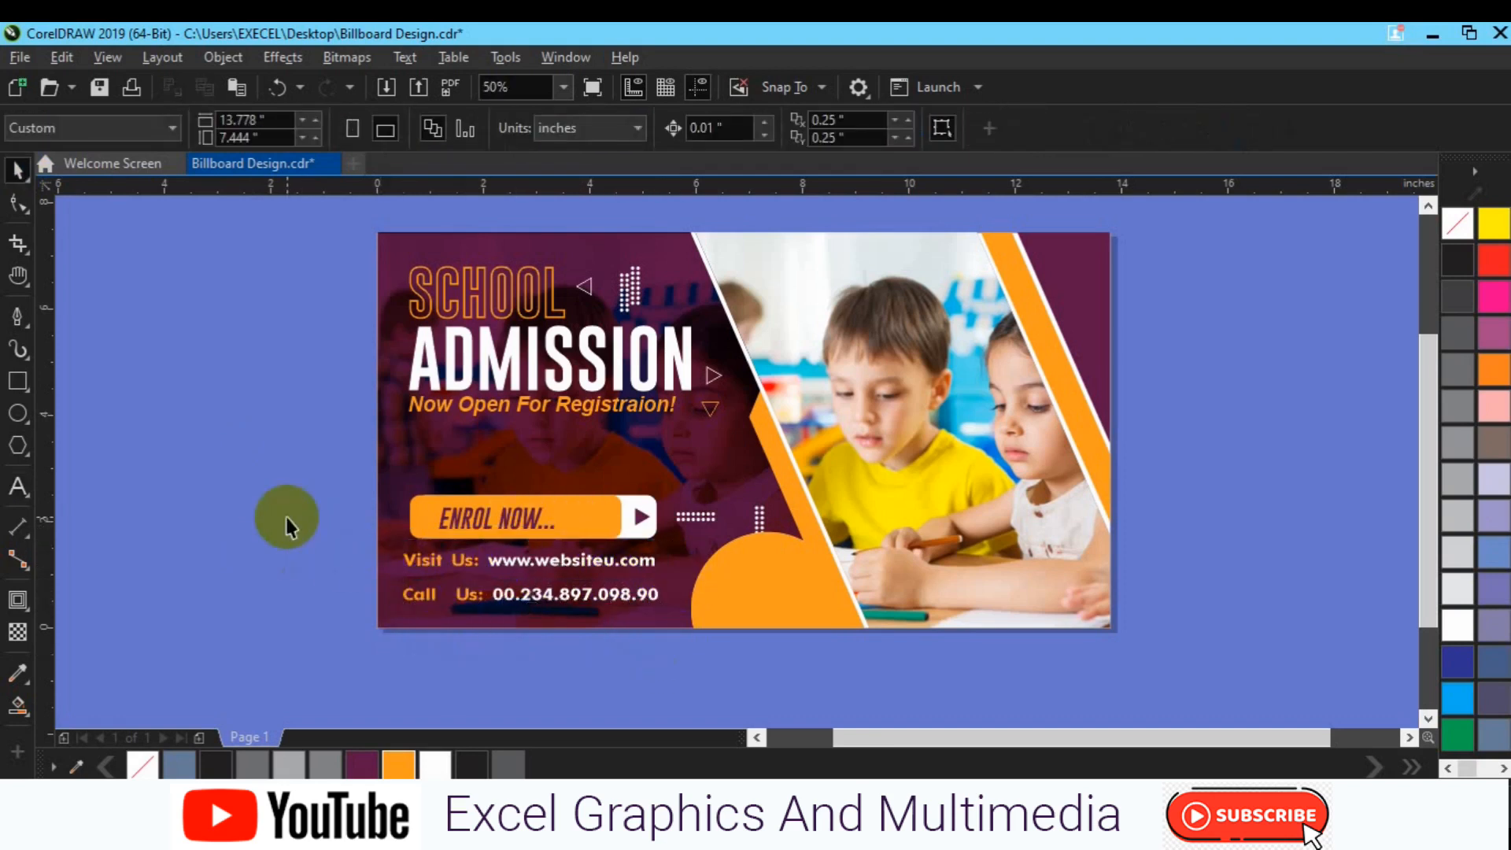
Step: Nudge the Call Us and Visit Us lines slightly down from the ENROL NOW button and save the document
left_click(466, 597)
key("Up")
key("Down")
key("Down")
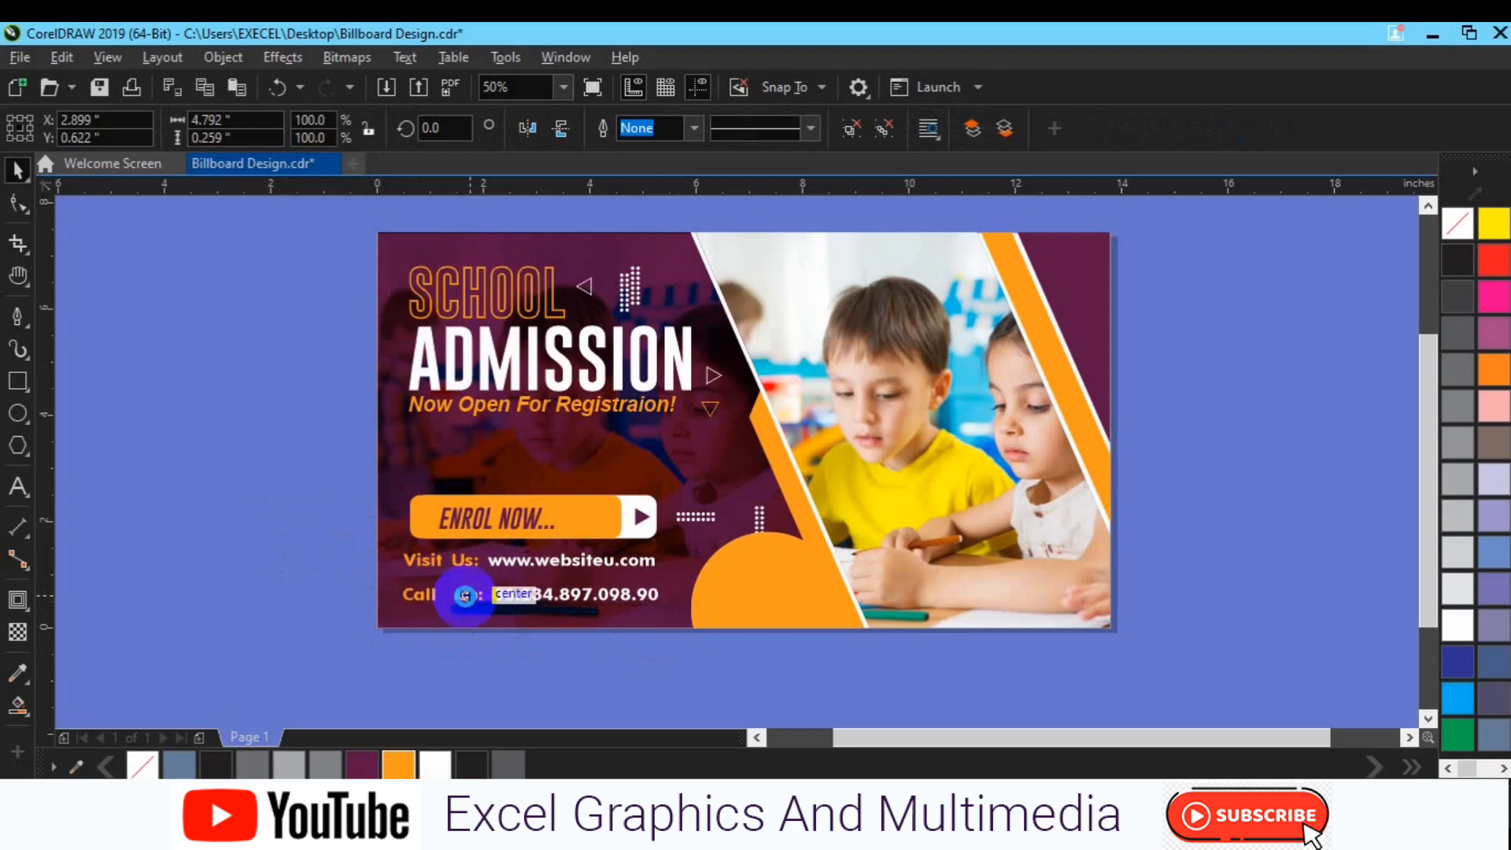
left_click(518, 561)
key("Down")
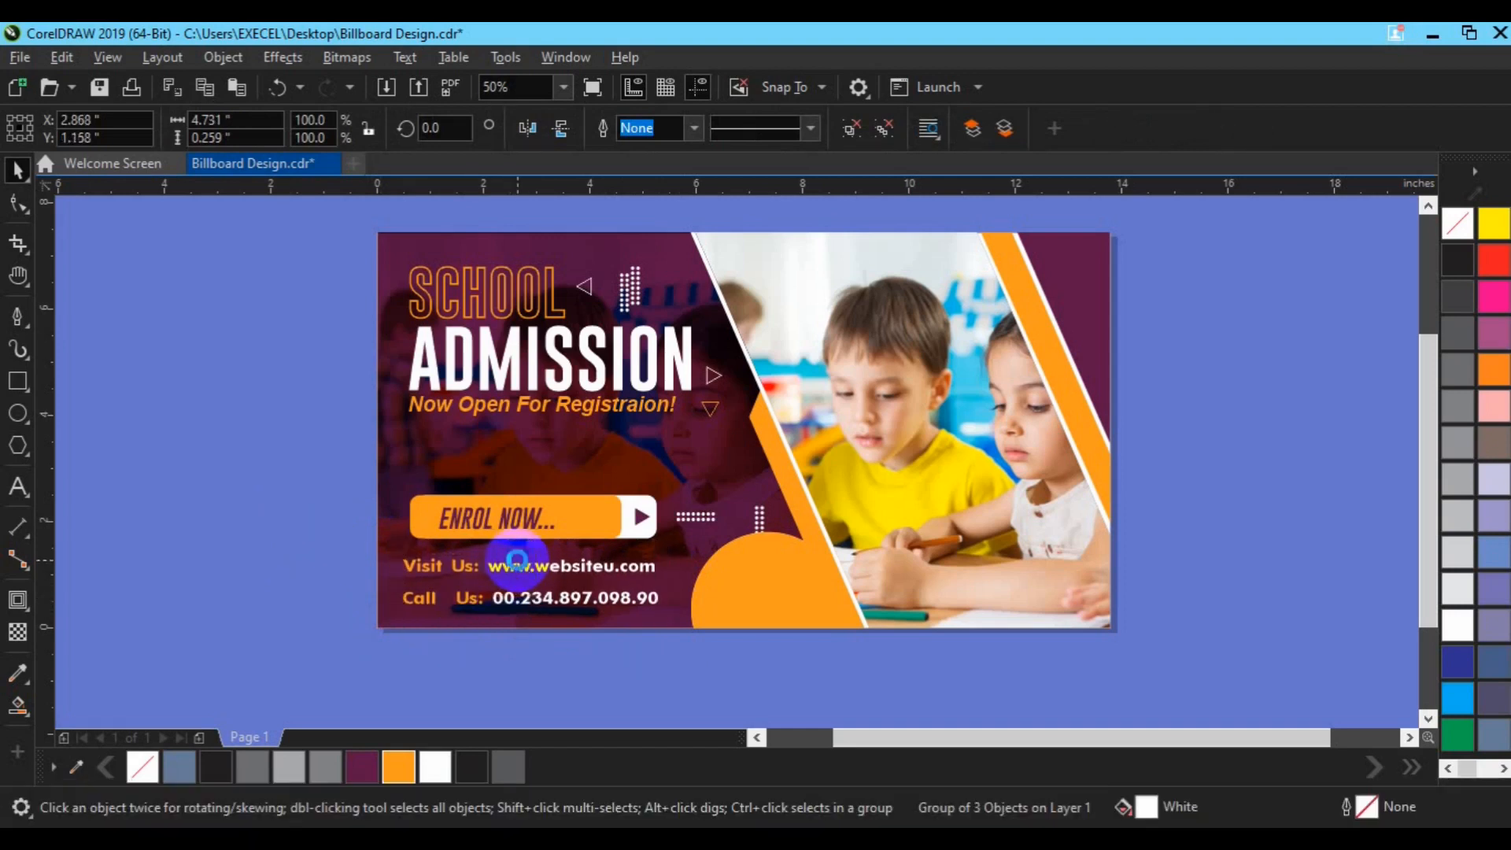
left_click(312, 488)
key("ctrl+s")
Step: Add the artistic text "40%" in the empty area beside the billboard
key("F8")
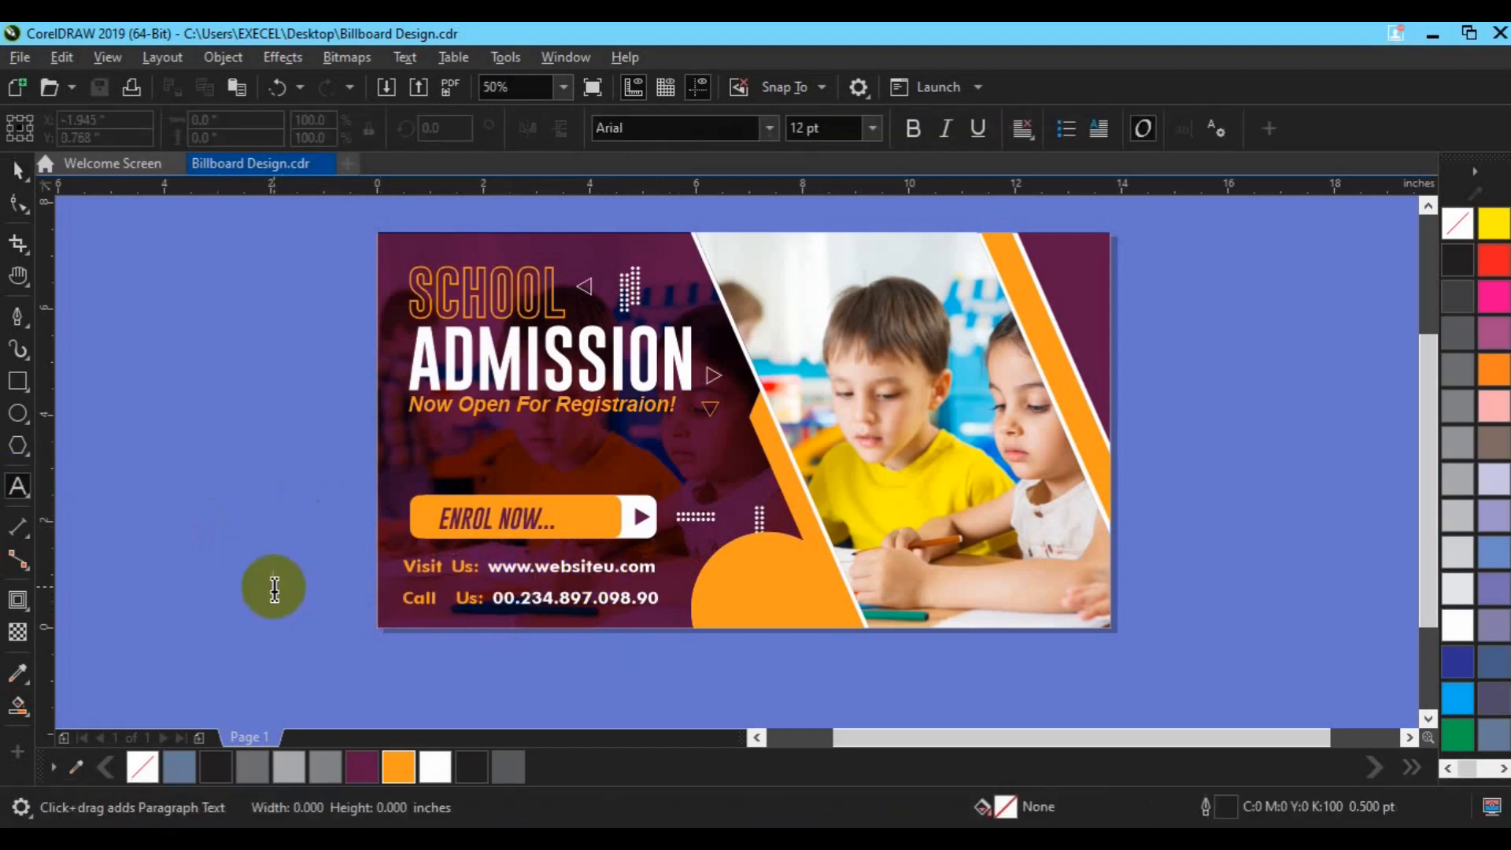
left_click(274, 586)
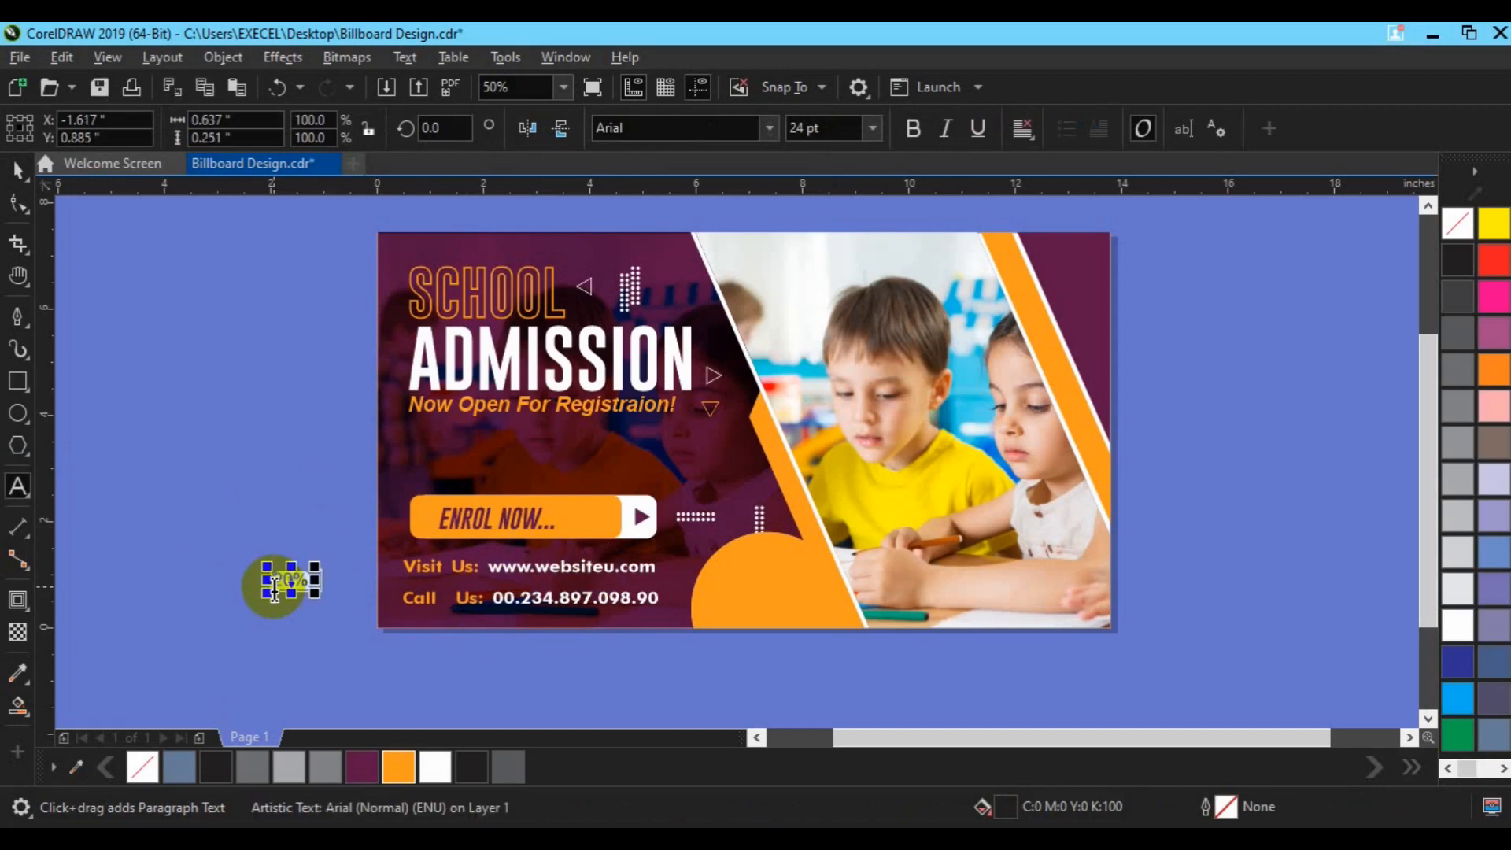
type("40%")
key("ctrl+a")
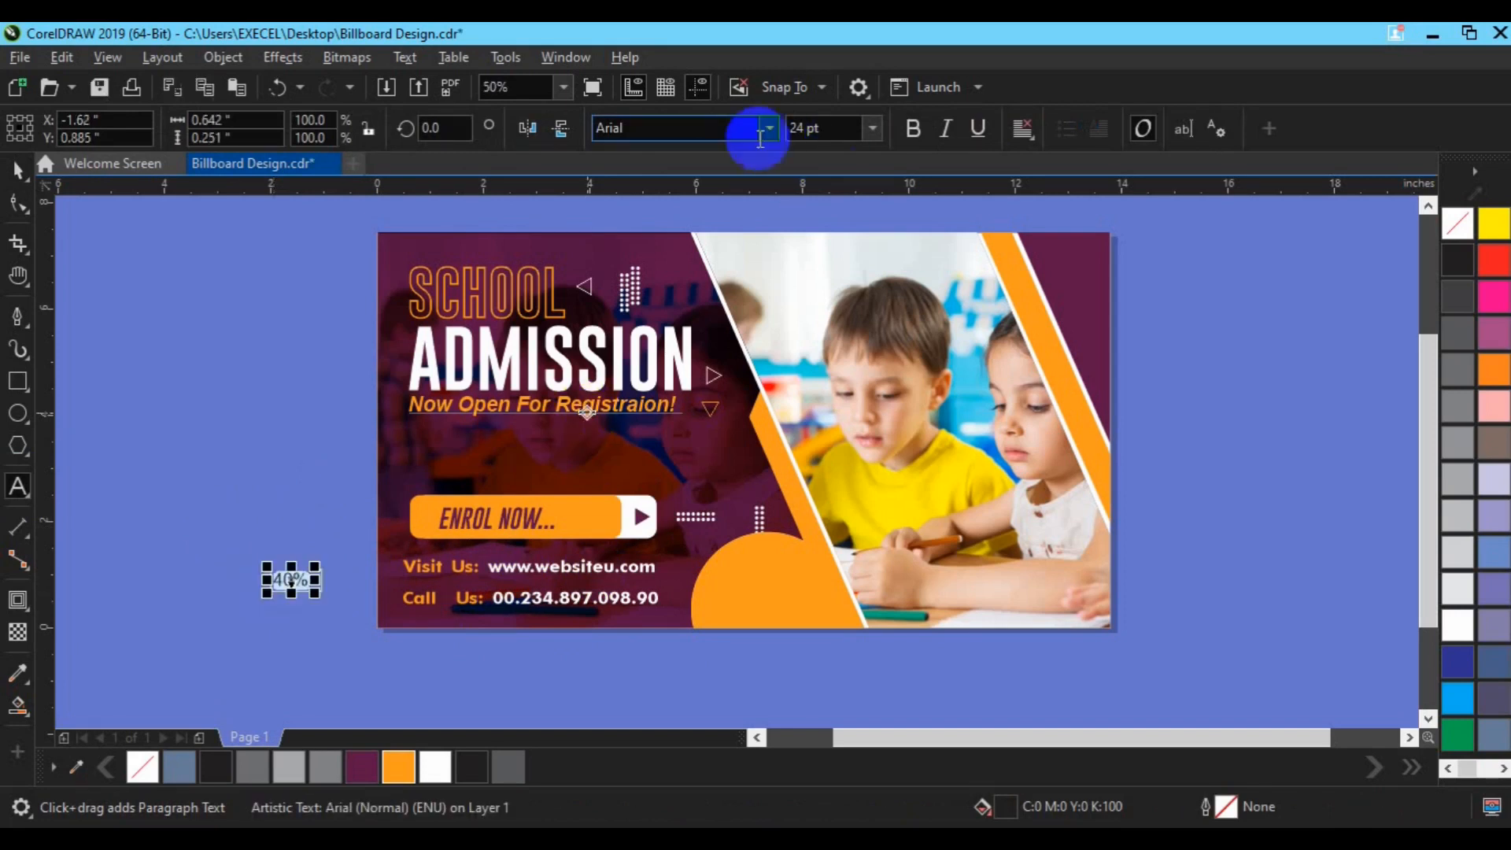
Step: Set the 40% text in Montserrat SemiBold at 40 pt
left_click(769, 128)
scroll(889, 377, "down", 12)
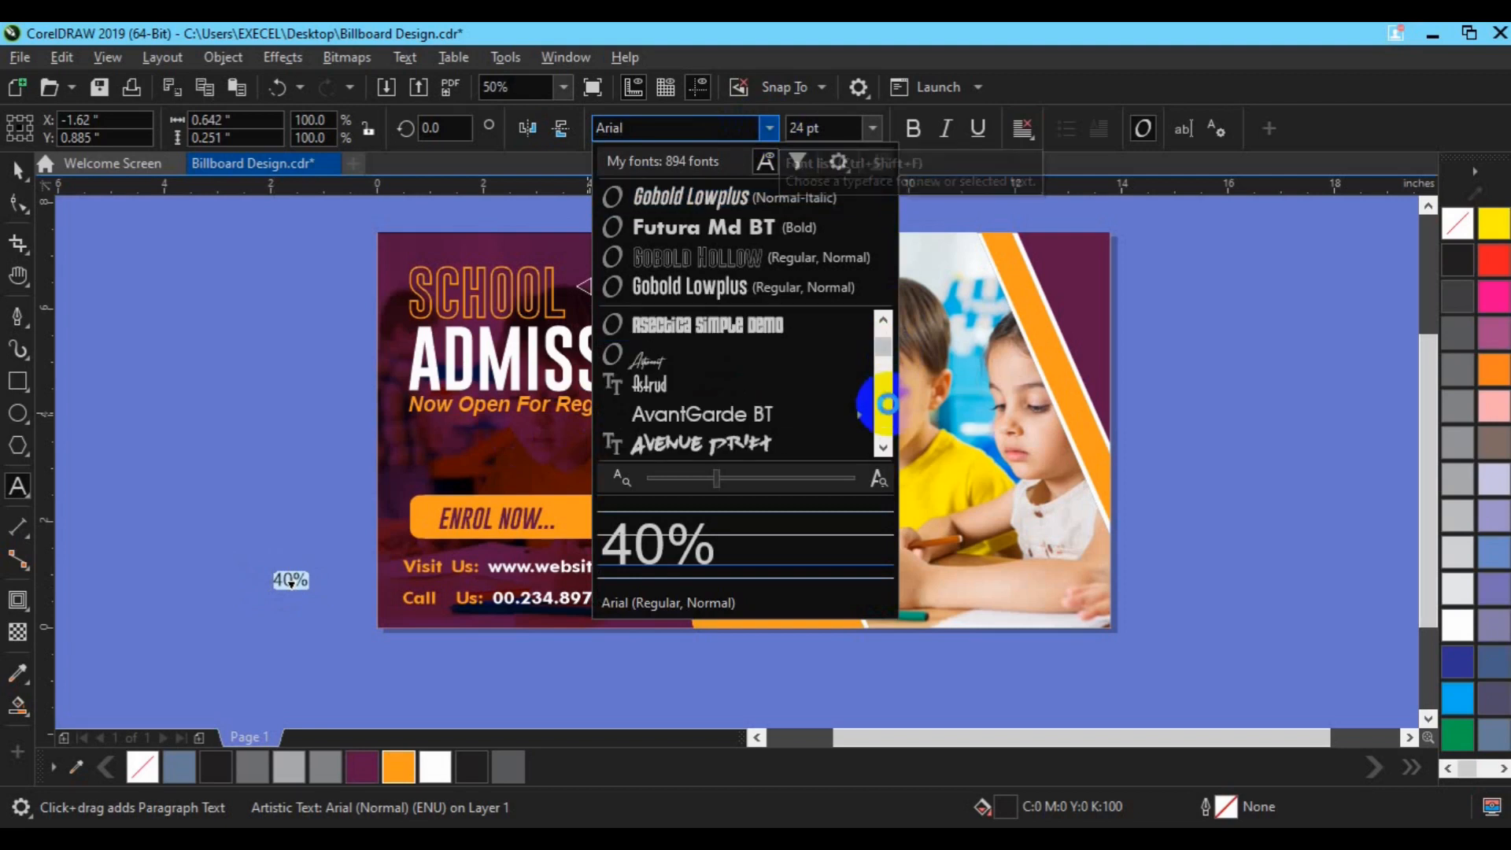
scroll(883, 441, "down", 12)
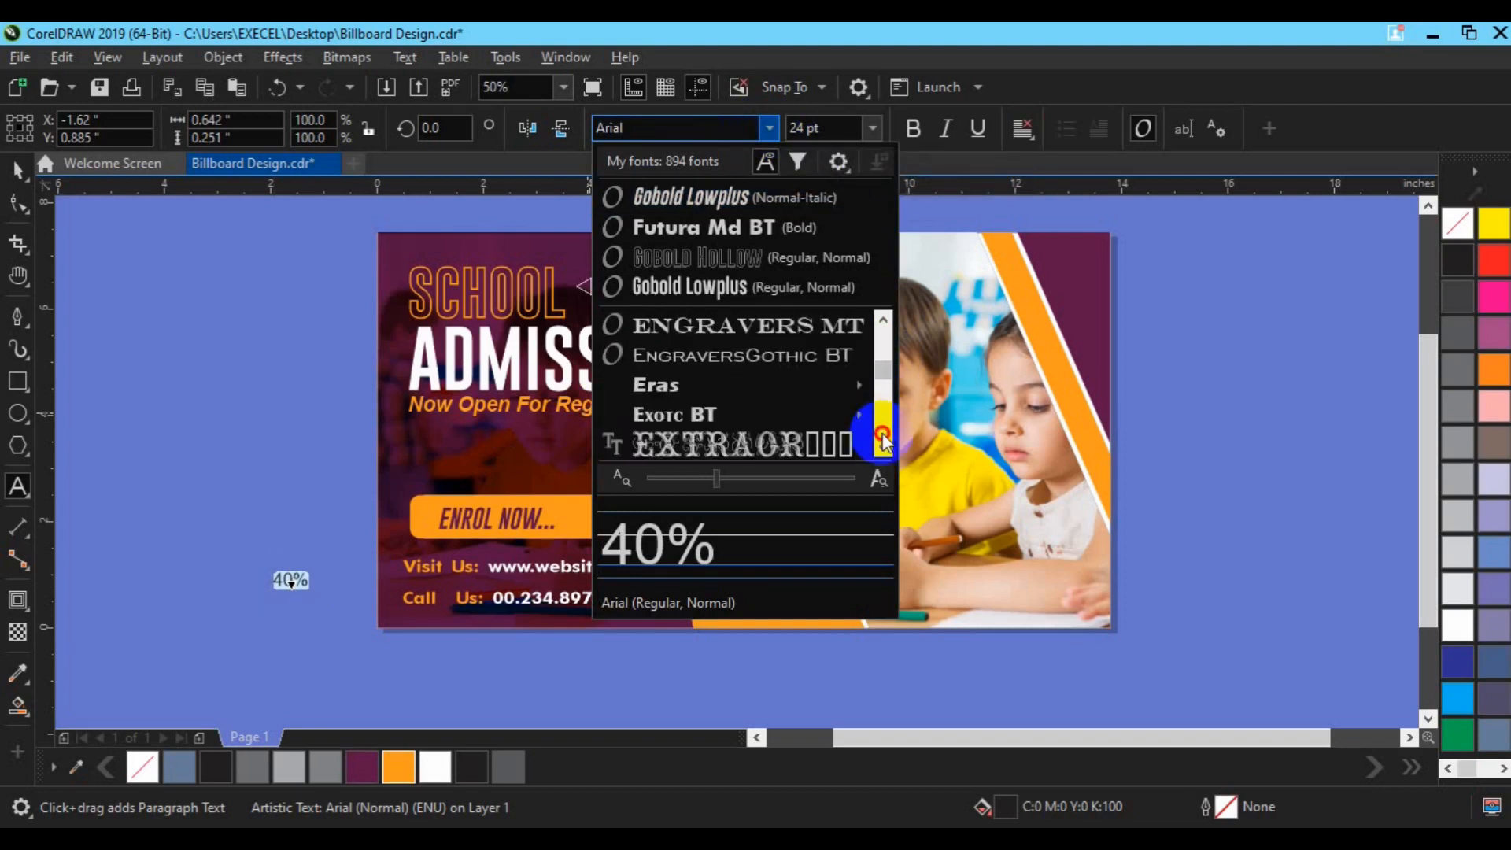
scroll(883, 441, "down", 12)
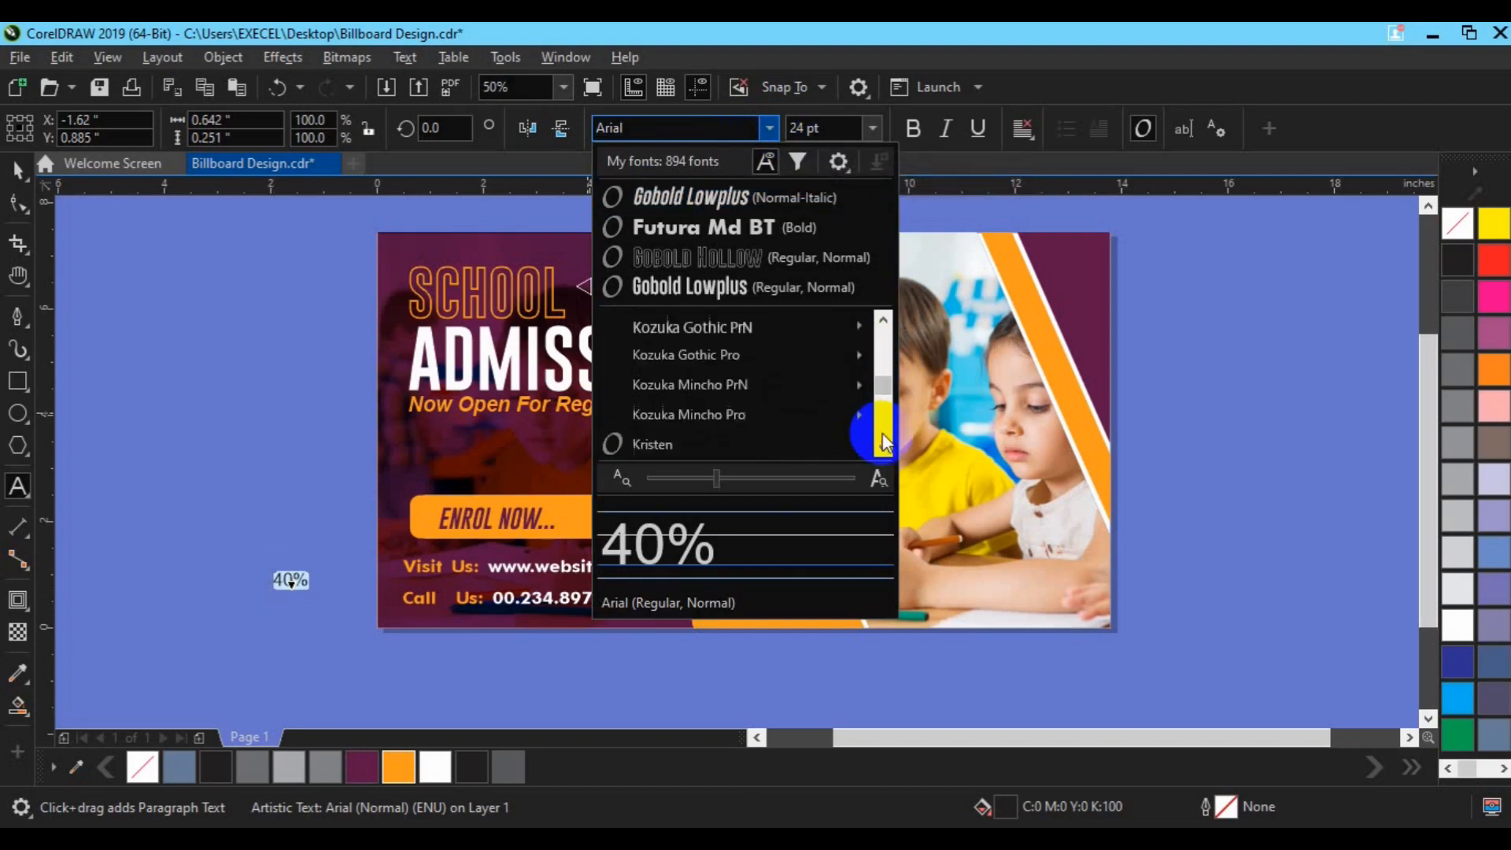
scroll(883, 441, "down", 12)
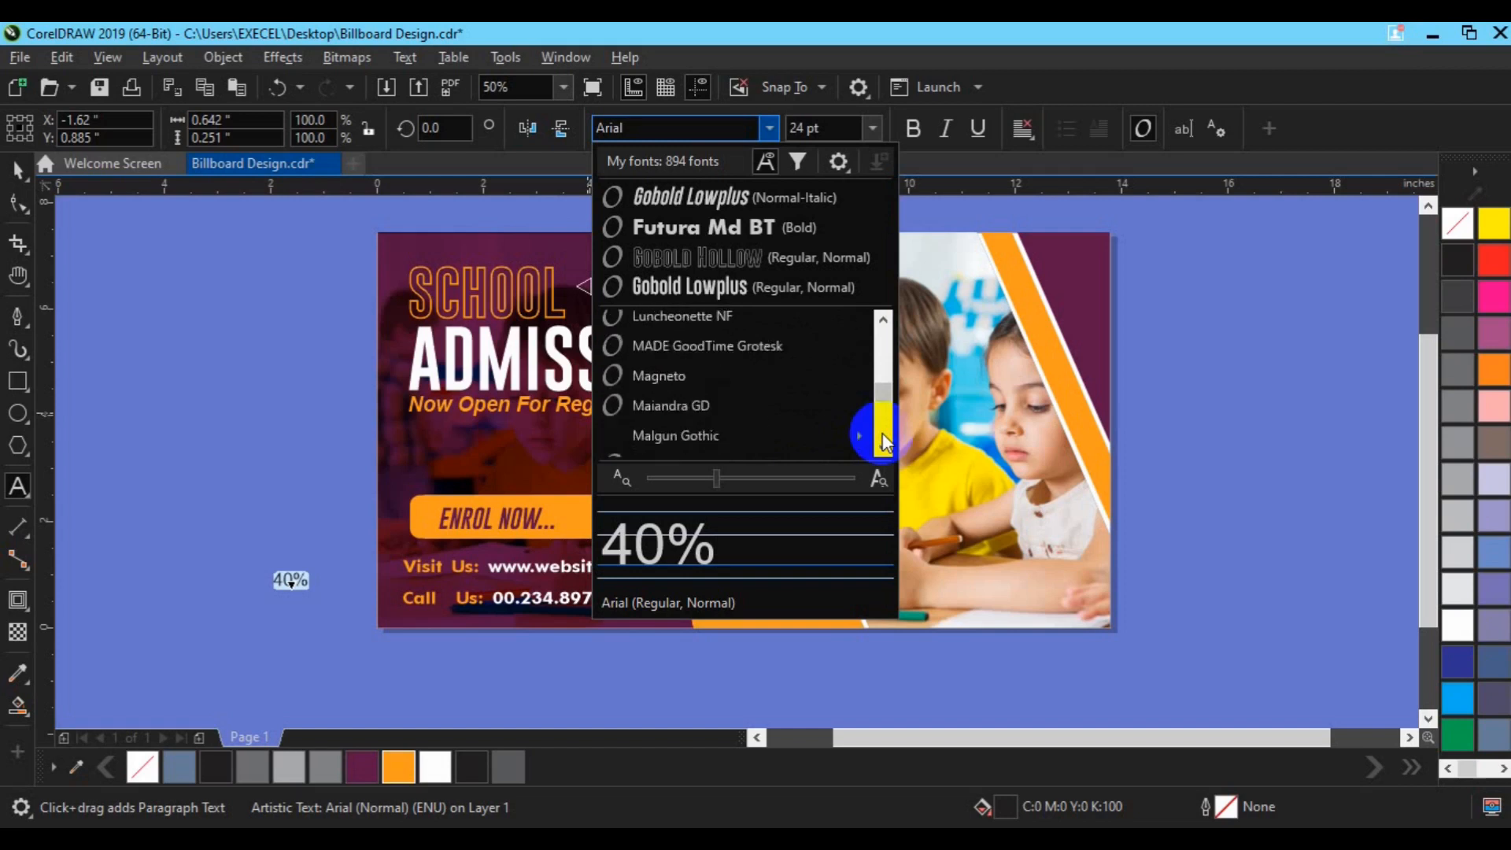
scroll(883, 440, "down", 3)
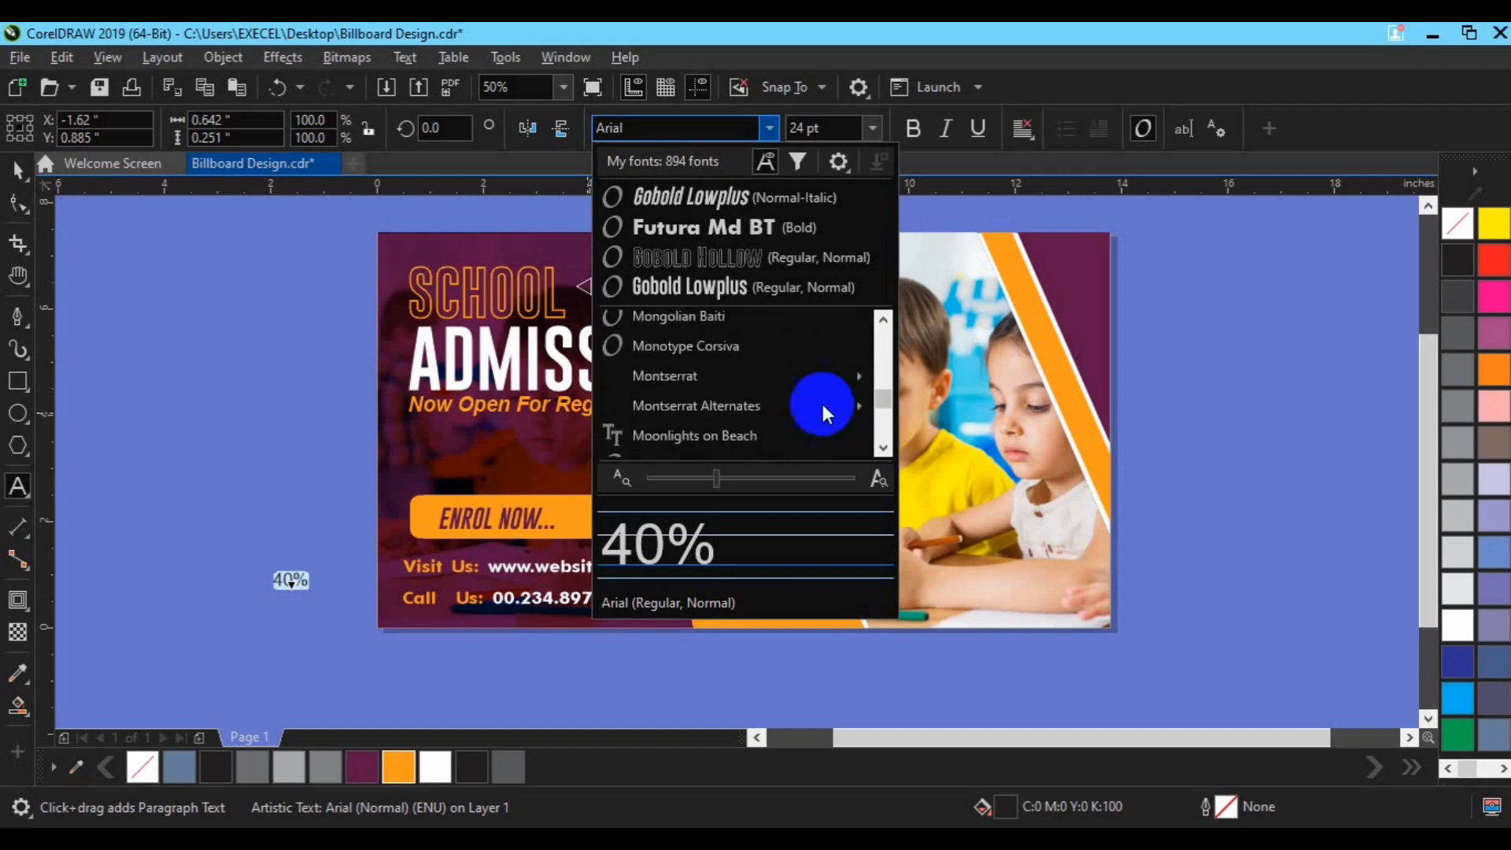
left_click_drag(883, 395, 882, 399)
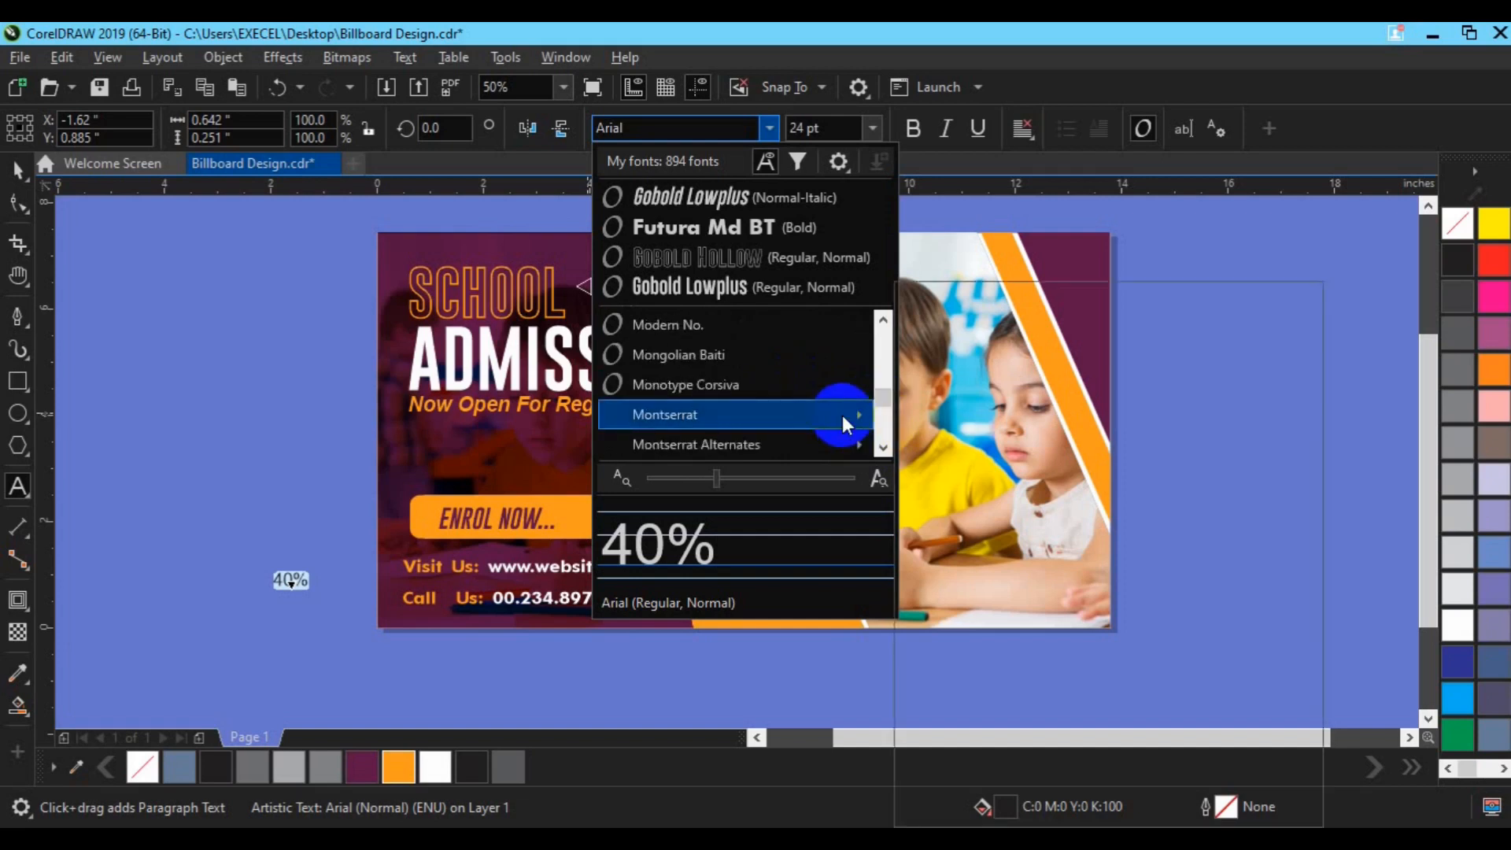
mouse_move(843, 425)
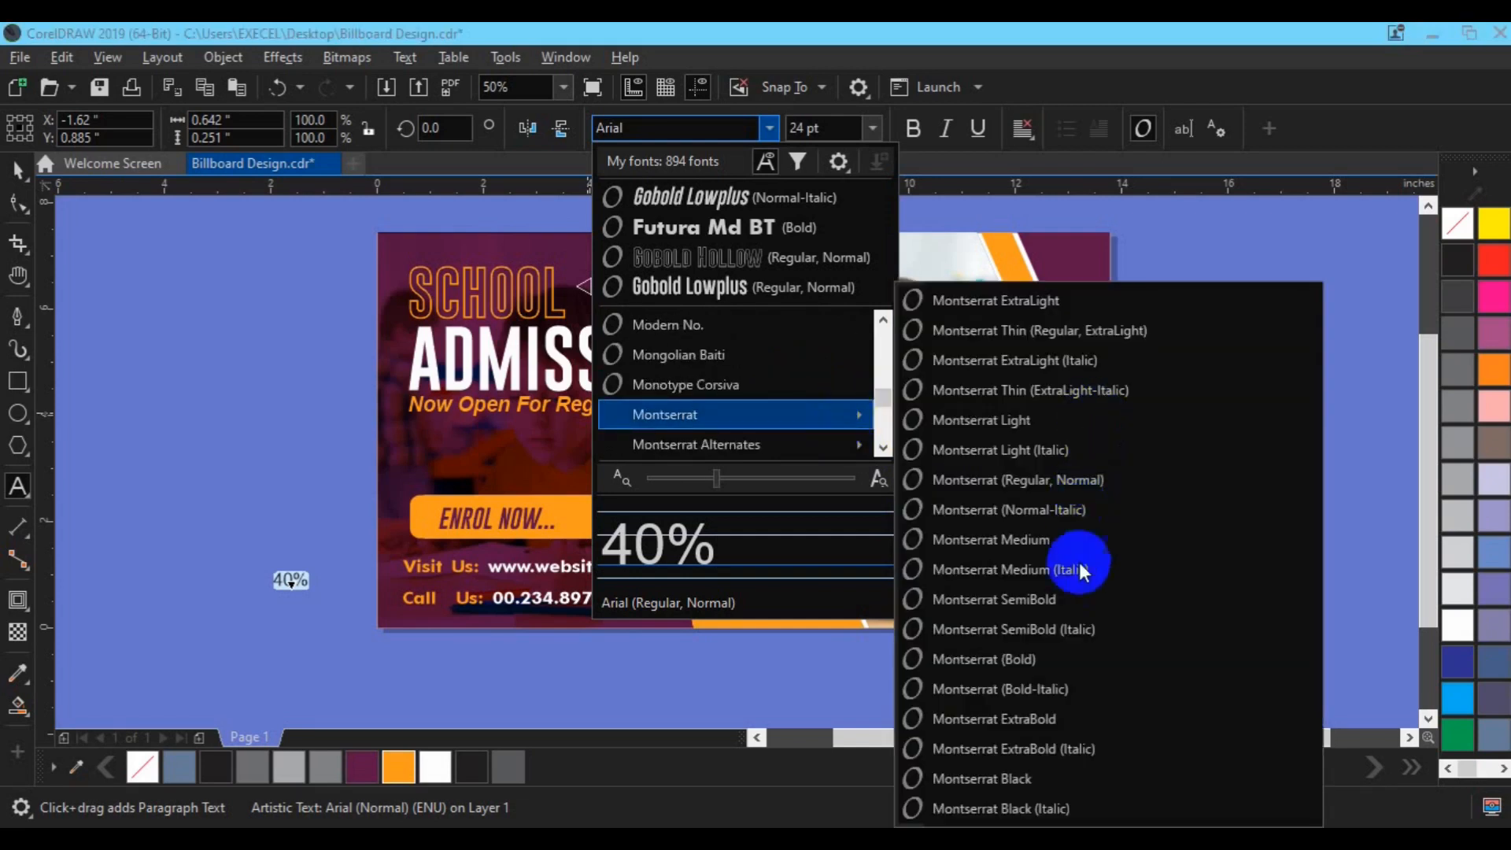
left_click(1050, 603)
left_click(816, 129)
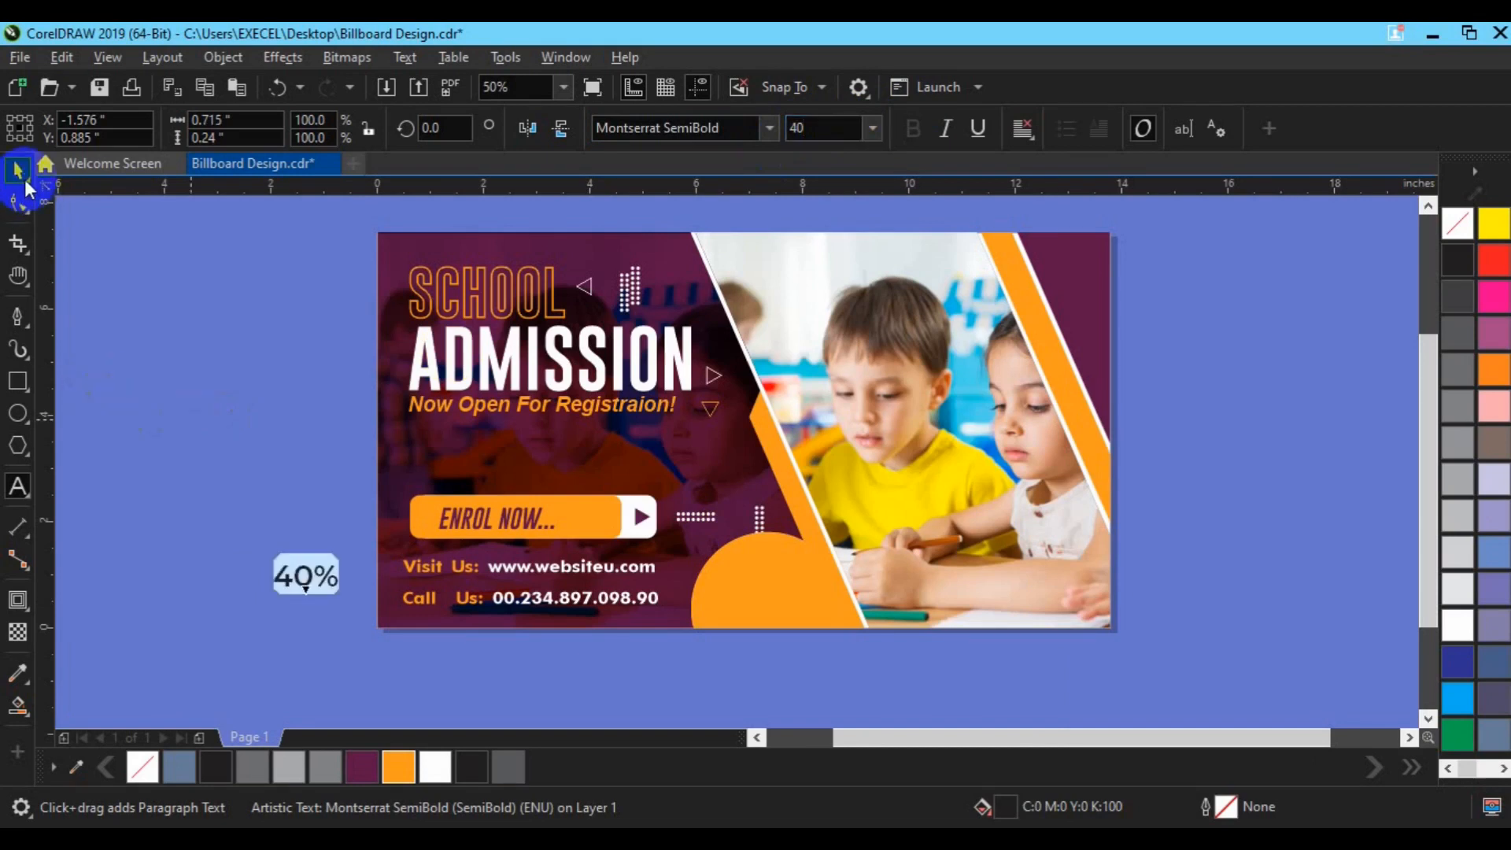
Step: Fill the 40% text with the billboard's purple, place it on the orange circle and set its size to 50 pt
left_click(17, 169)
left_click(363, 768)
left_click_drag(305, 580, 764, 589)
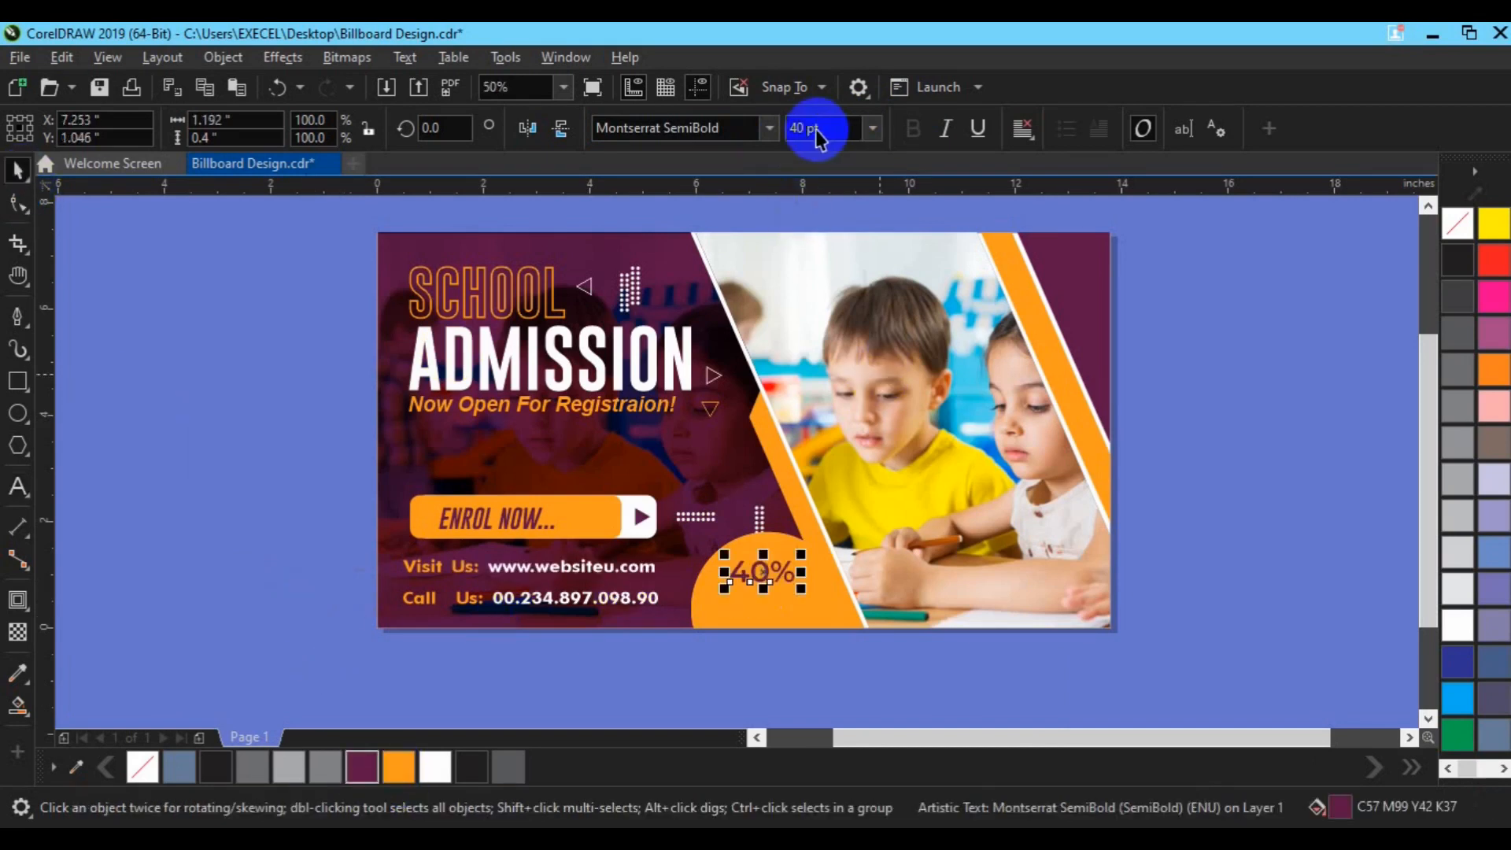
type("50")
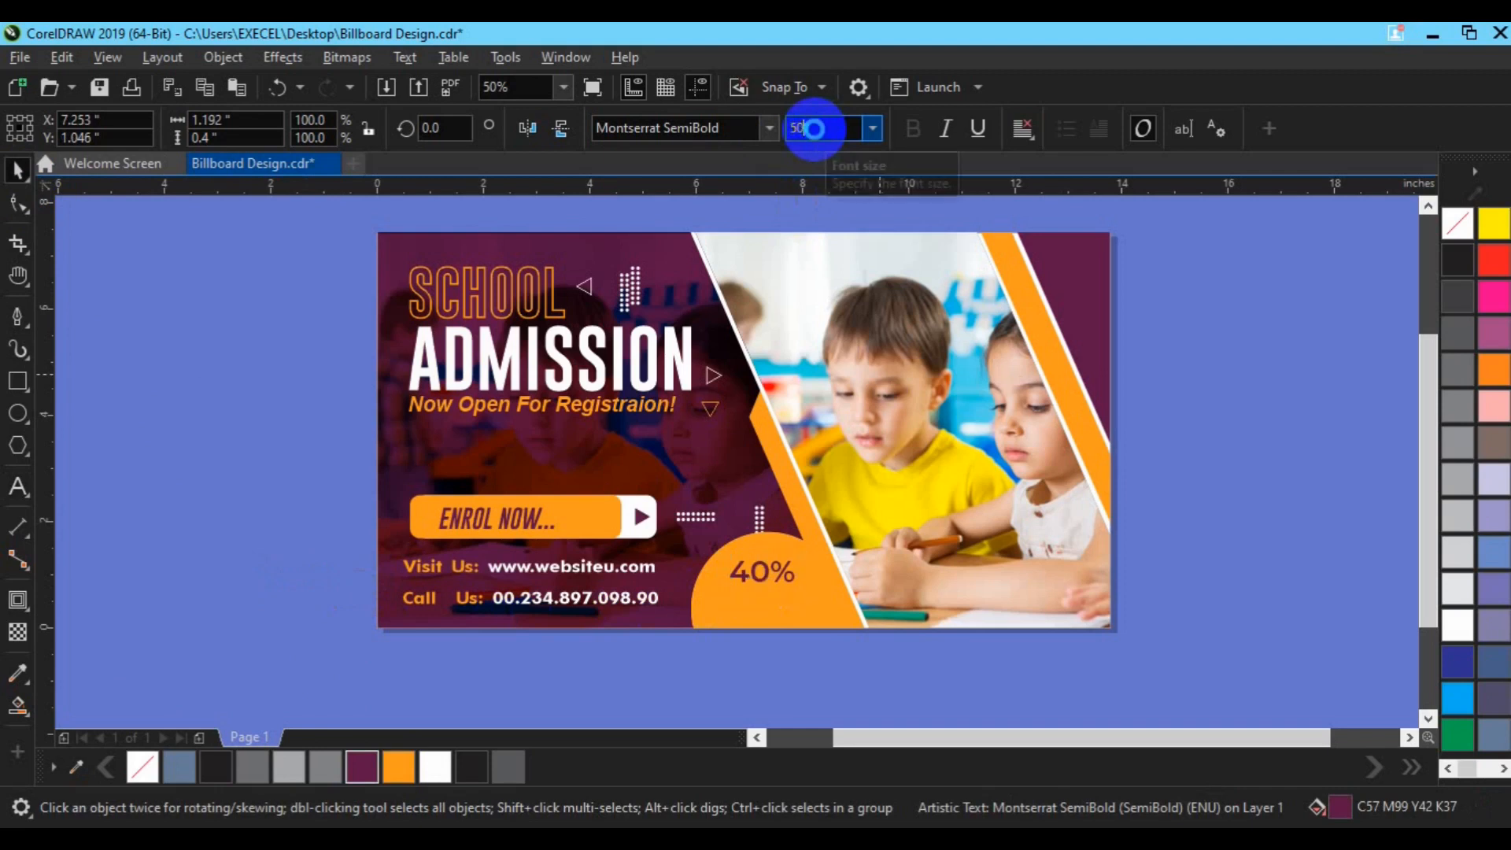
key("Return")
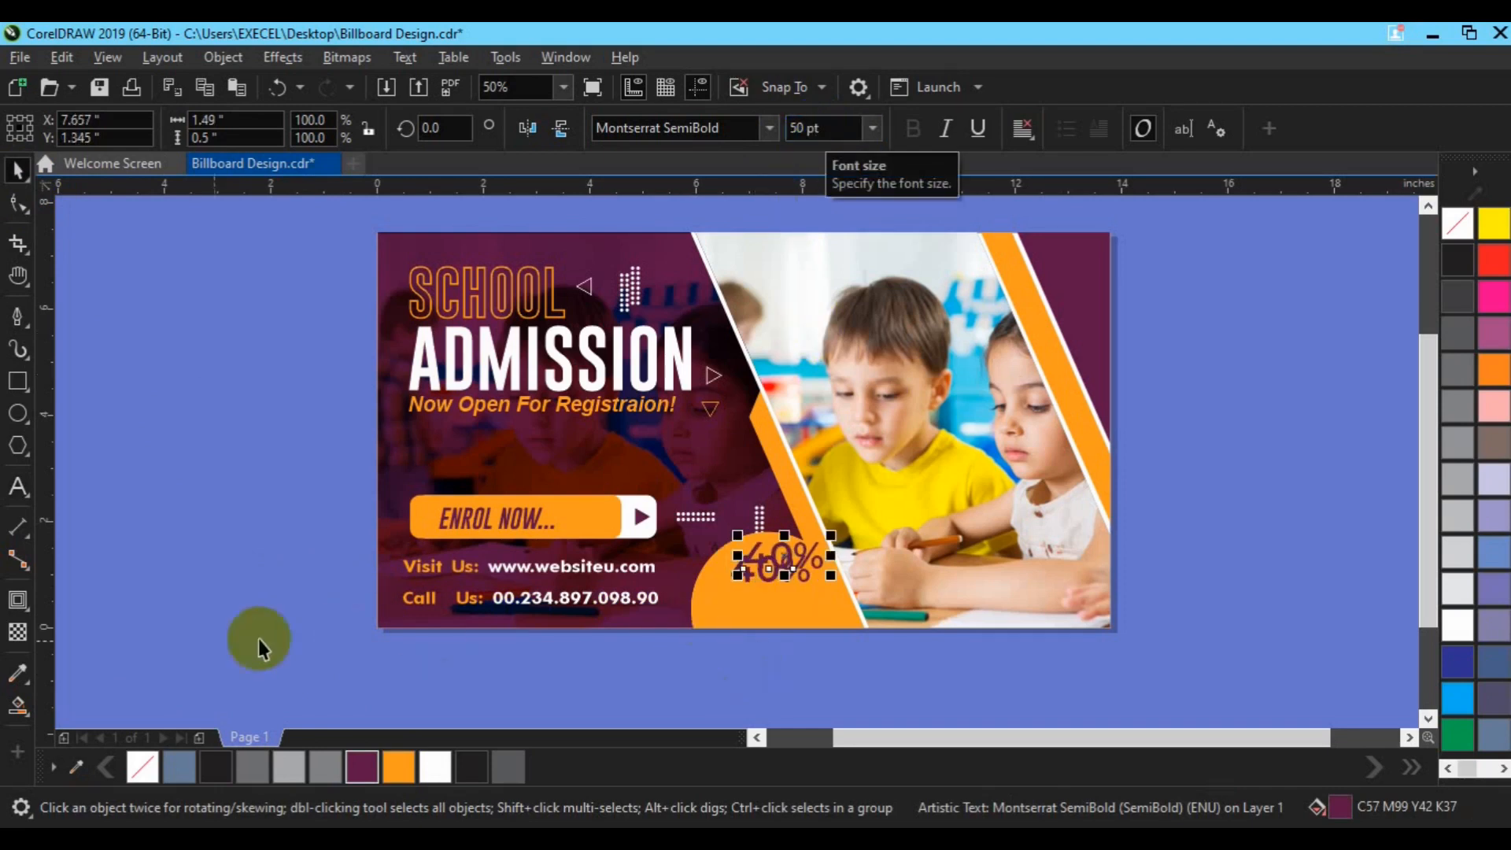
Step: Replace the wording of the copied 40% text with "OFF" and set its size to 40 pt
key("F8")
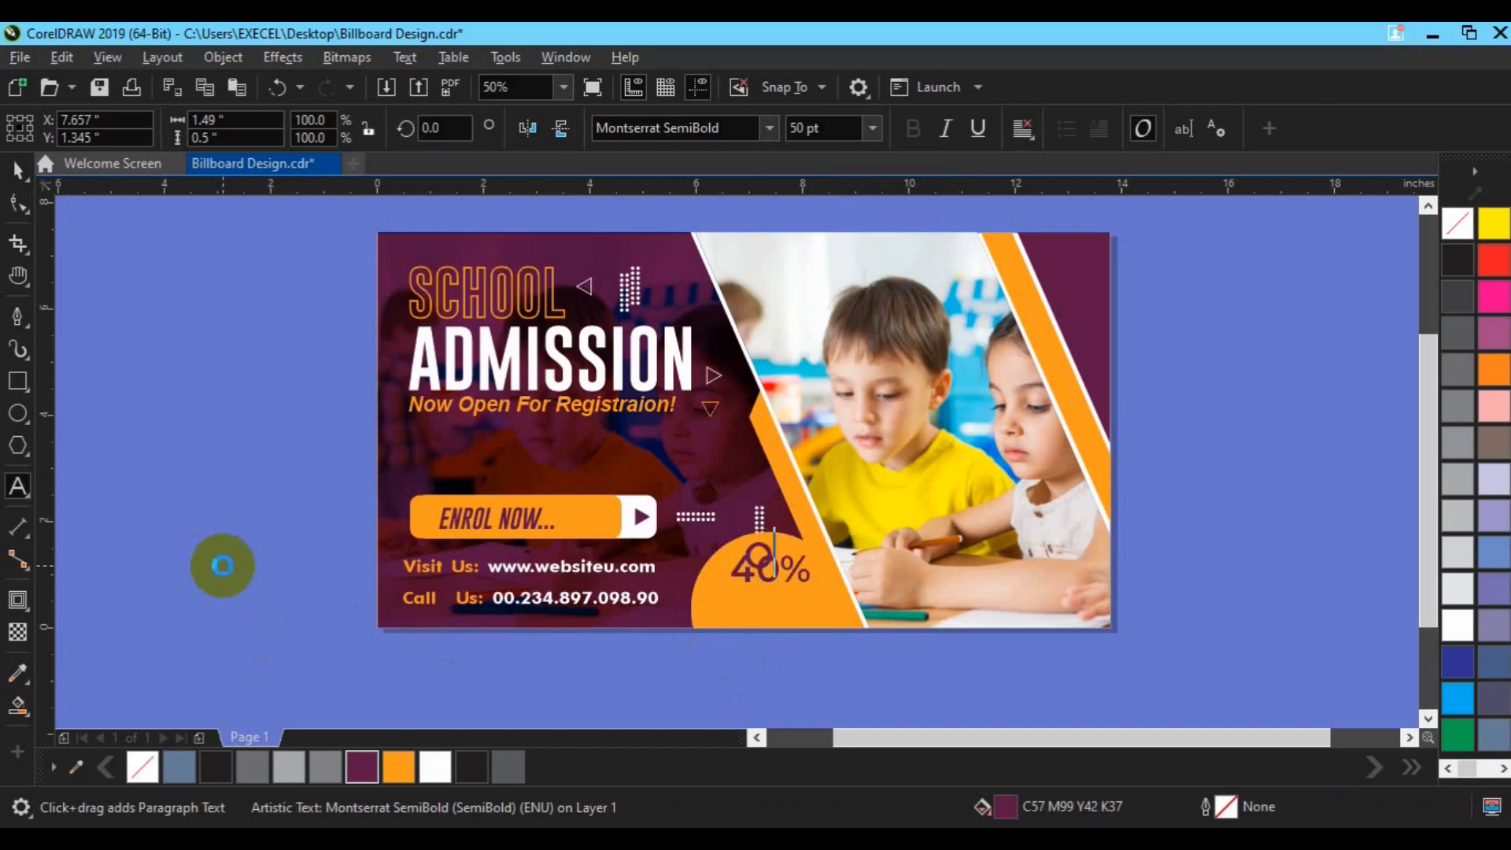
left_click(810, 128)
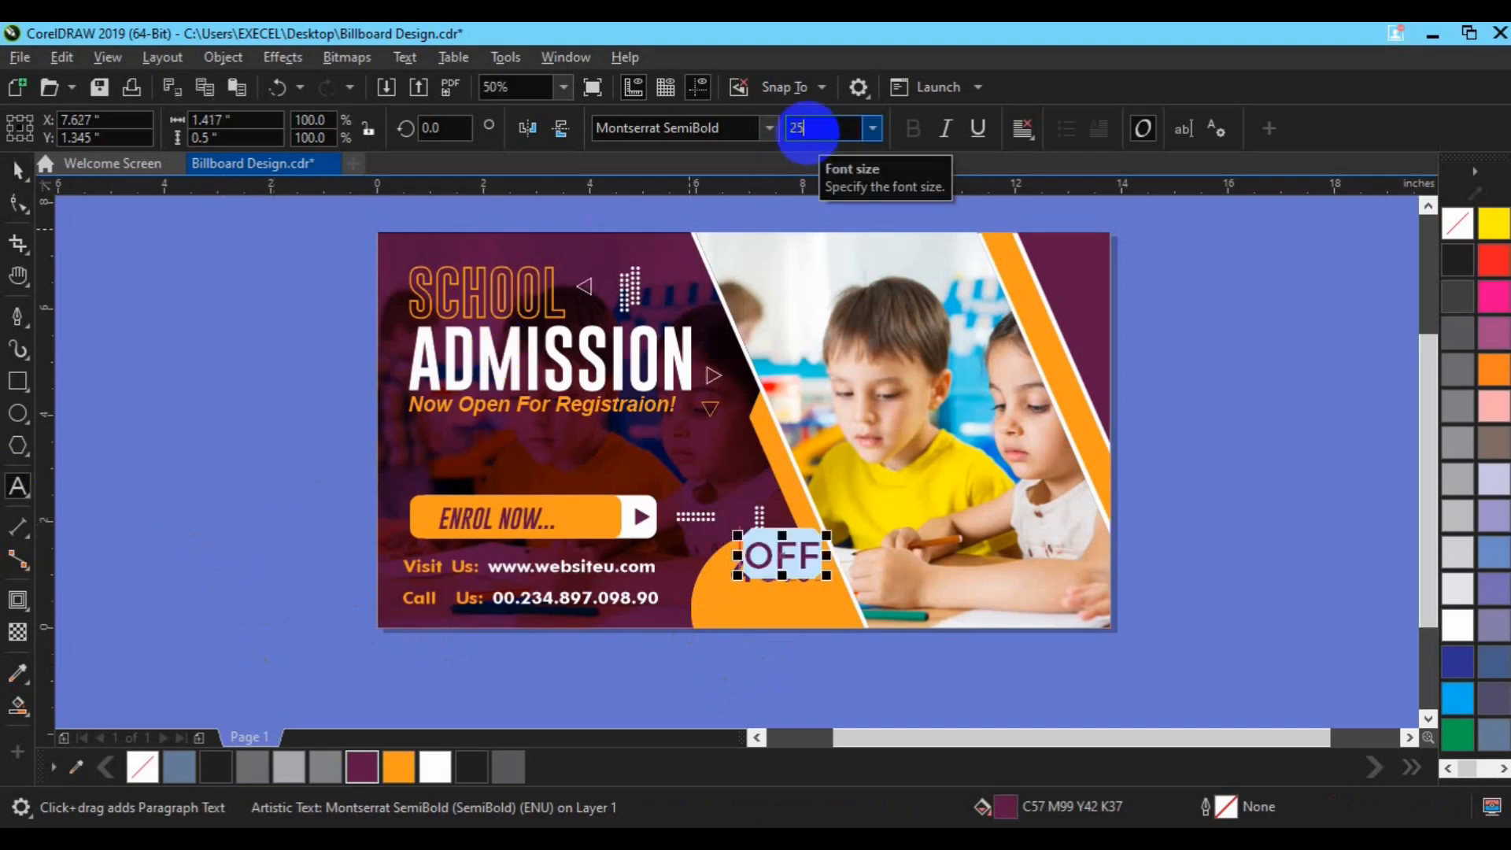
type("4pt")
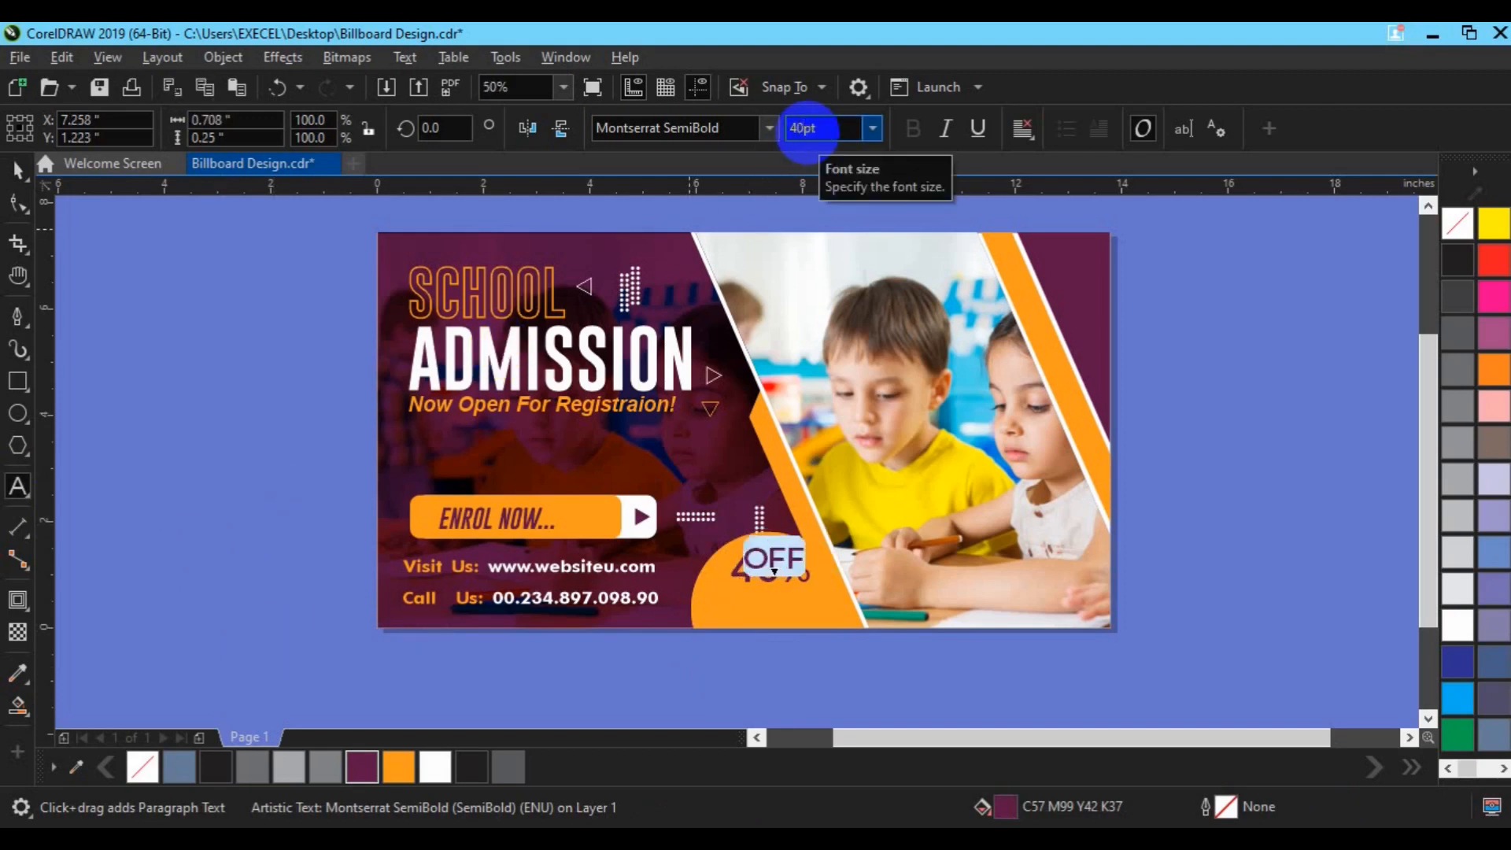
key("Return")
Step: Change the OFF text to Montserrat Light and place it directly below the 40% text
left_click(768, 131)
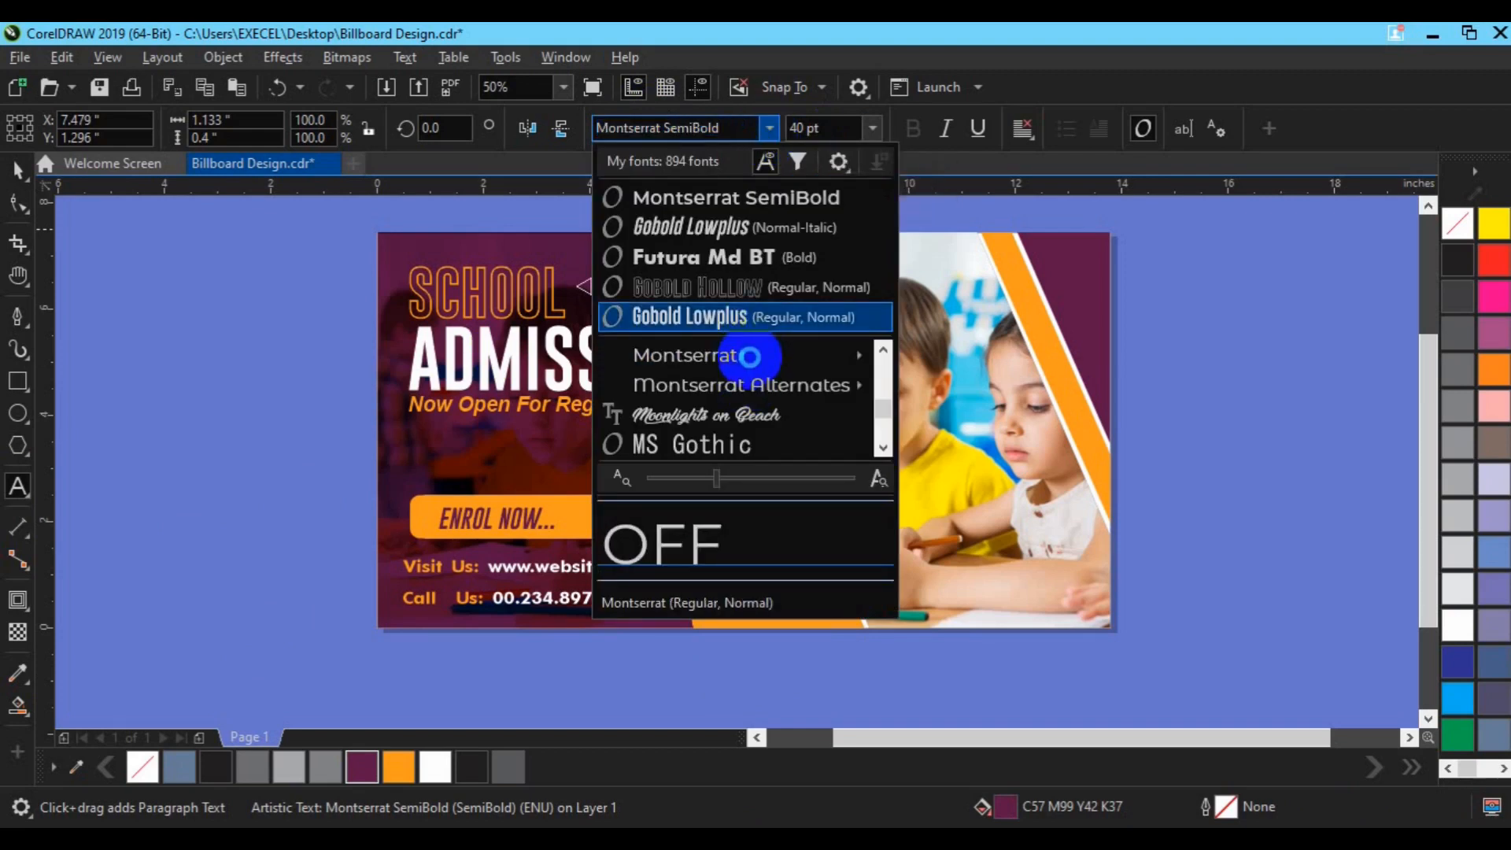
mouse_move(749, 362)
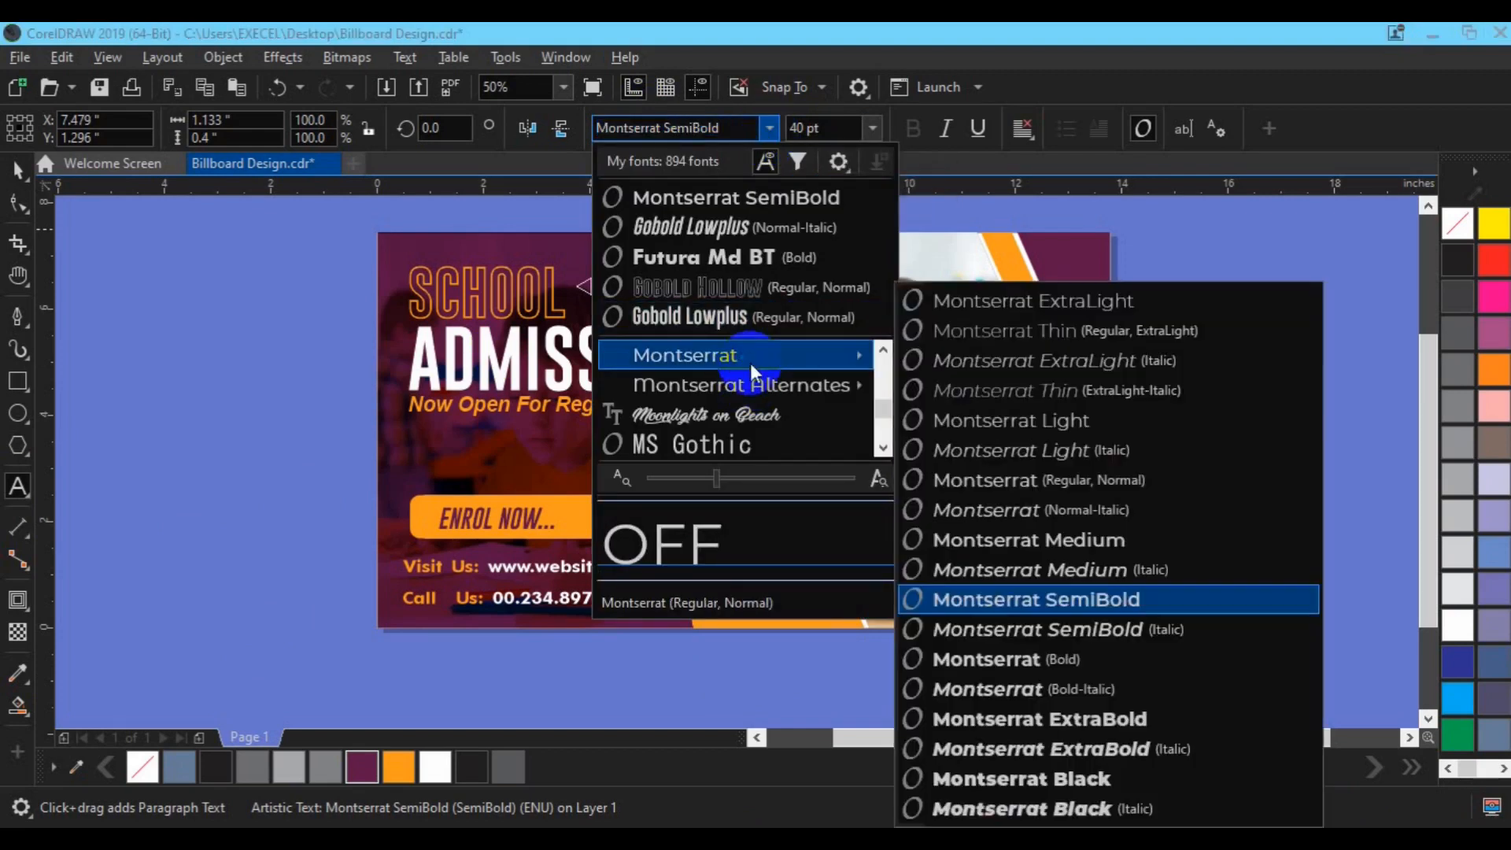
left_click(1008, 414)
left_click(14, 175)
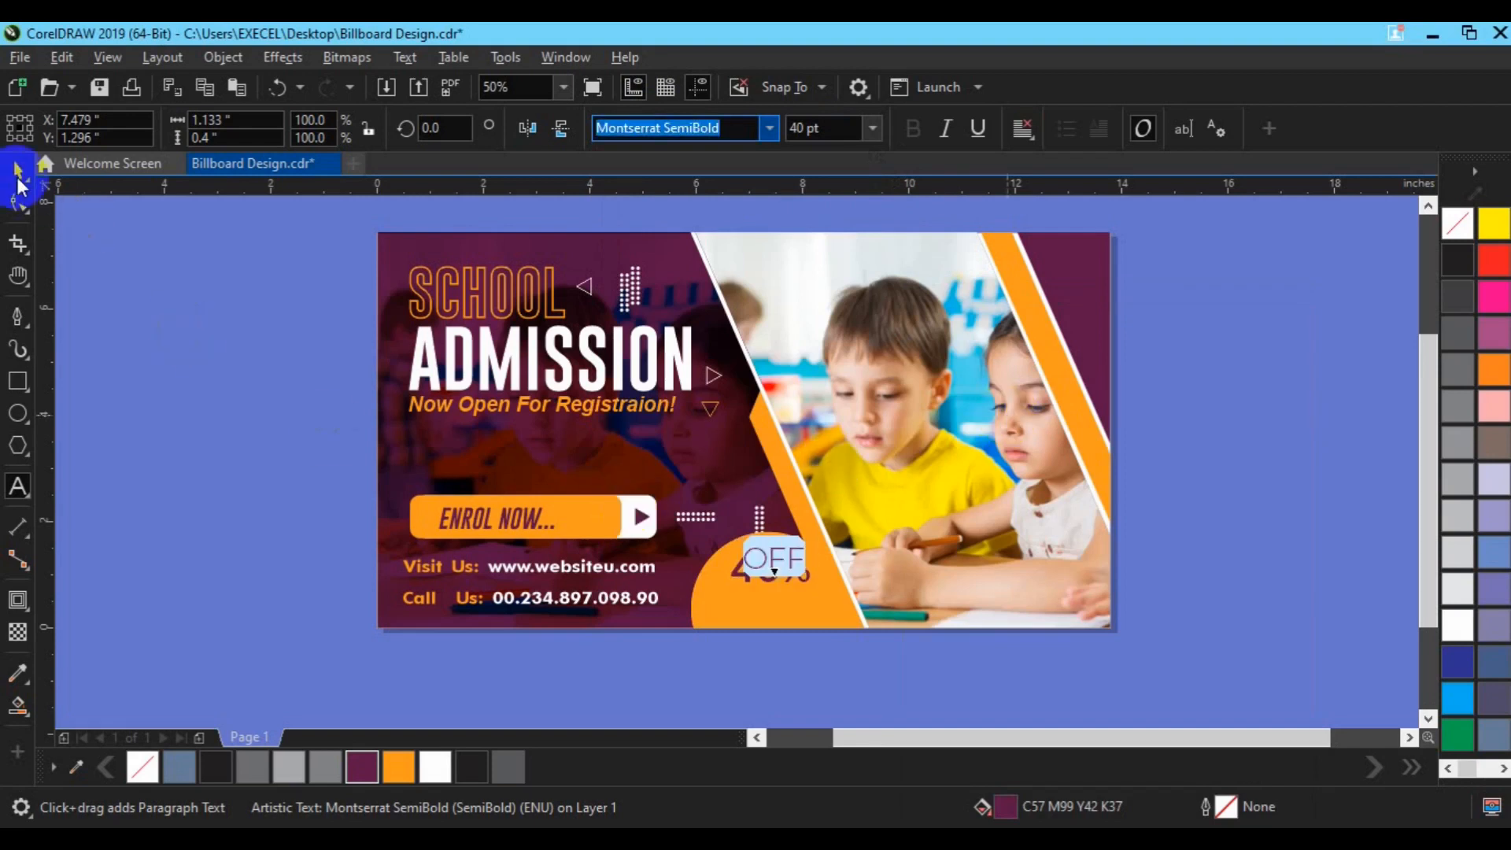
left_click_drag(774, 559, 777, 610)
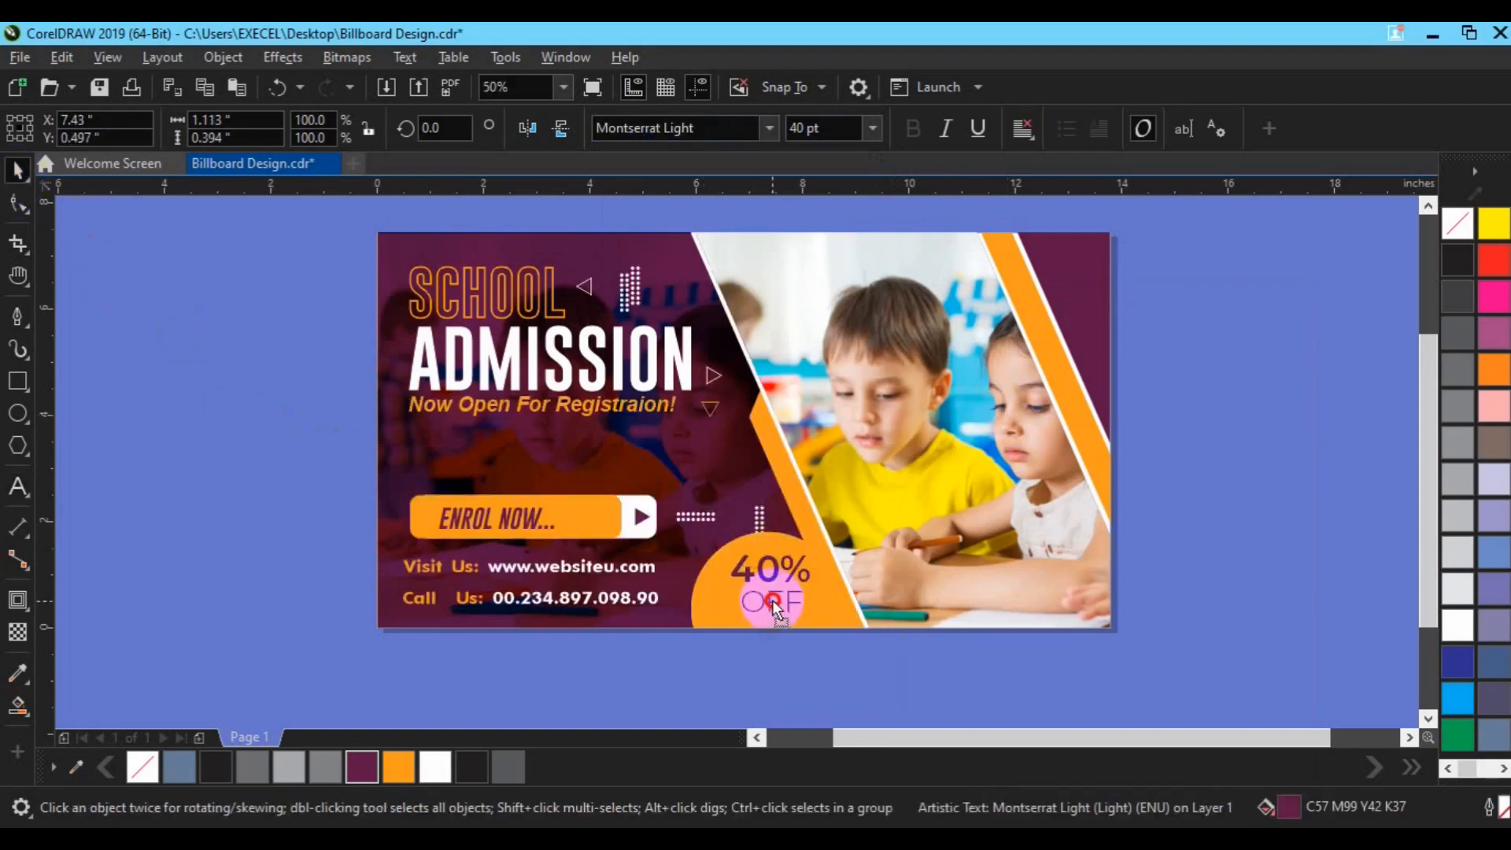
Step: Group the 40% and OFF texts and enlarge the group slightly to about 1.67 inches wide on the orange circle
left_click(761, 568, "shift")
key("ctrl+g")
left_click_drag(819, 618, 828, 627)
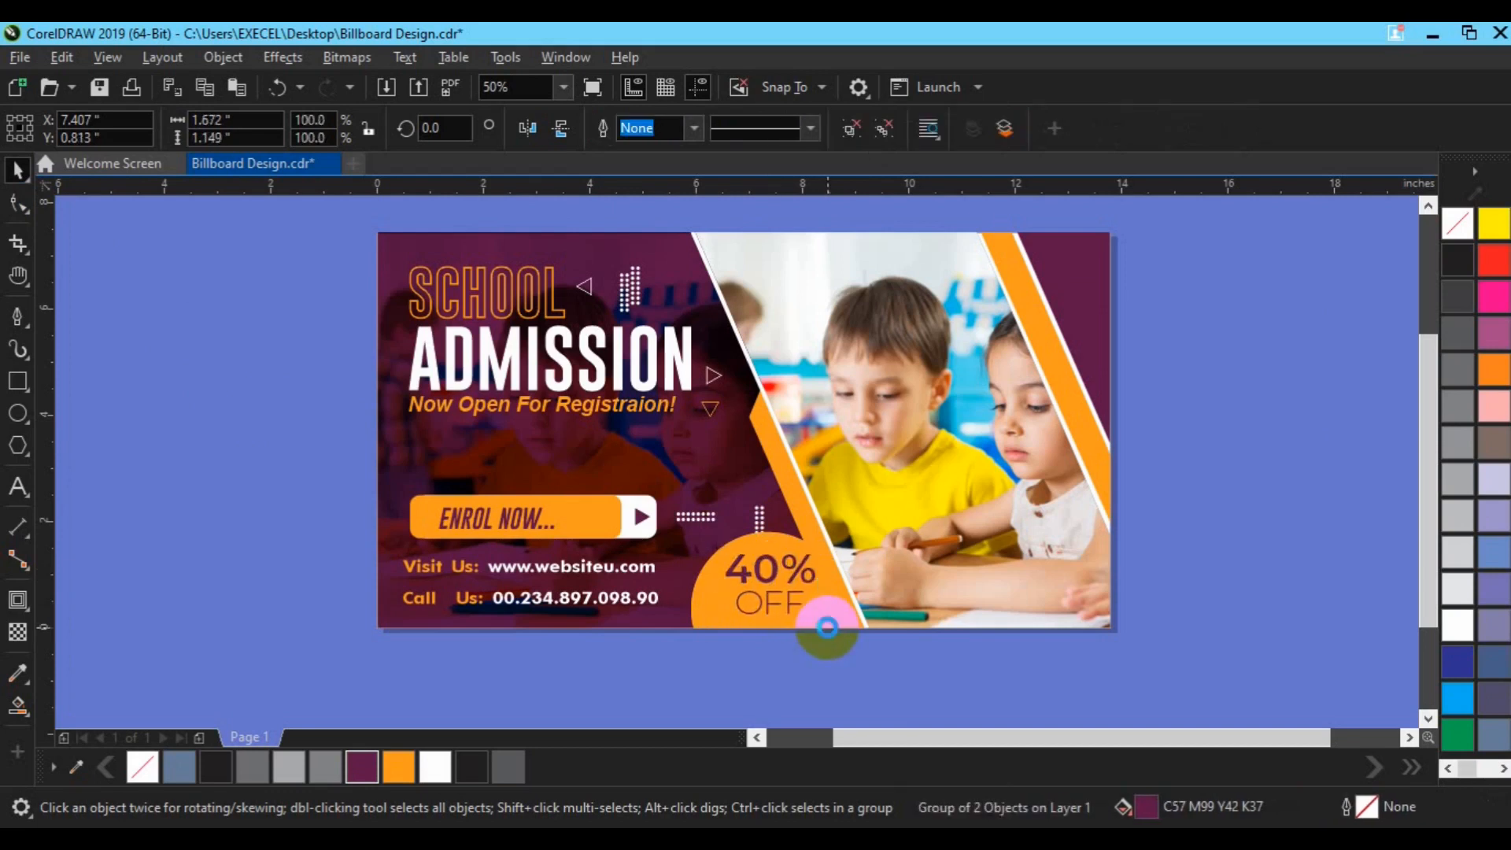
left_click(1212, 503)
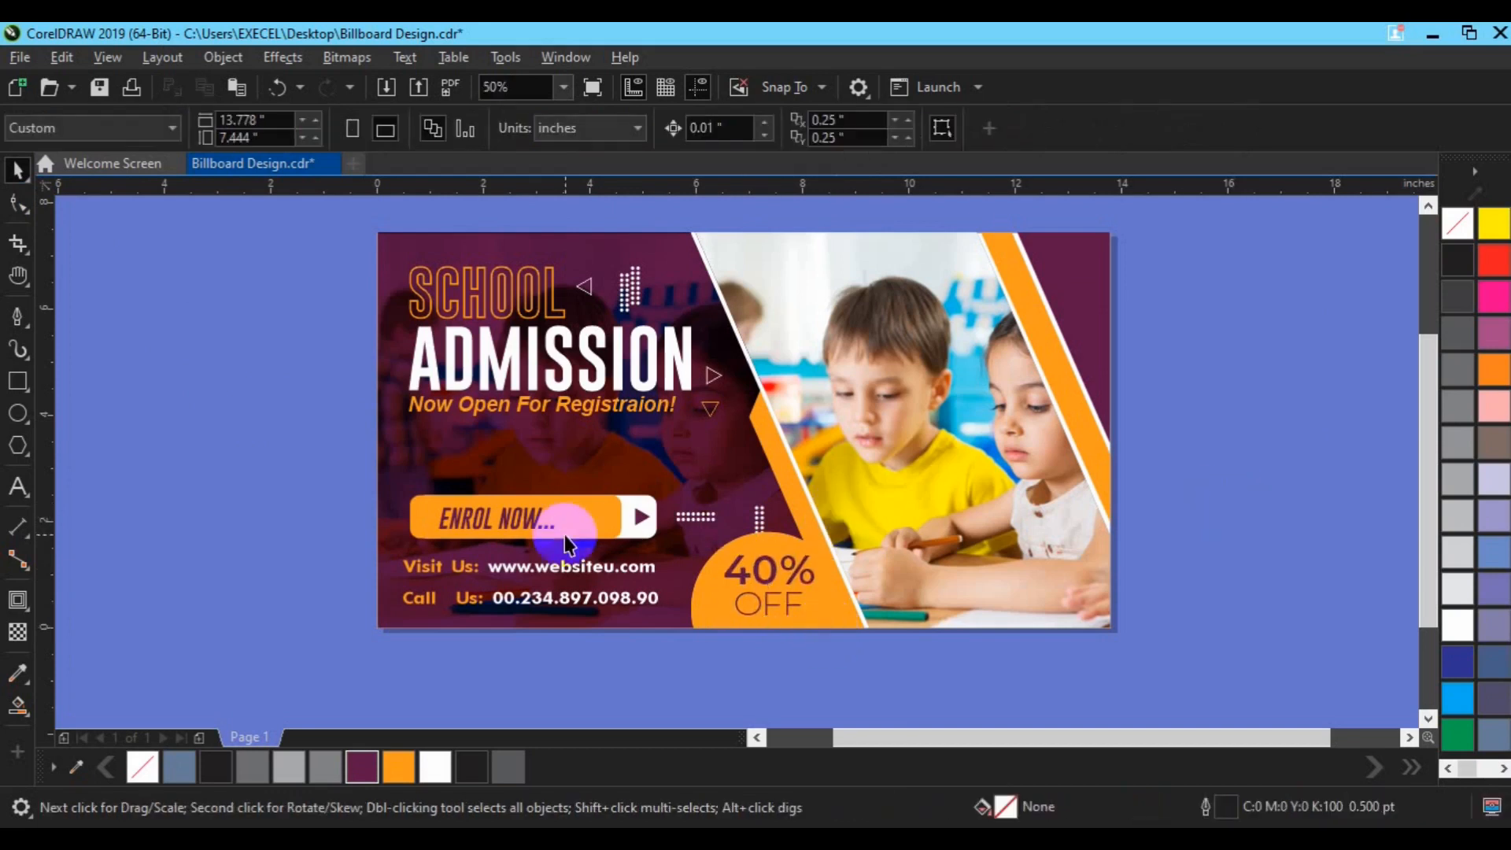
Step: Ungroup the Call Us line and place a duplicate of its phone number above the ENROL NOW button
left_click(555, 600)
key("ctrl+u")
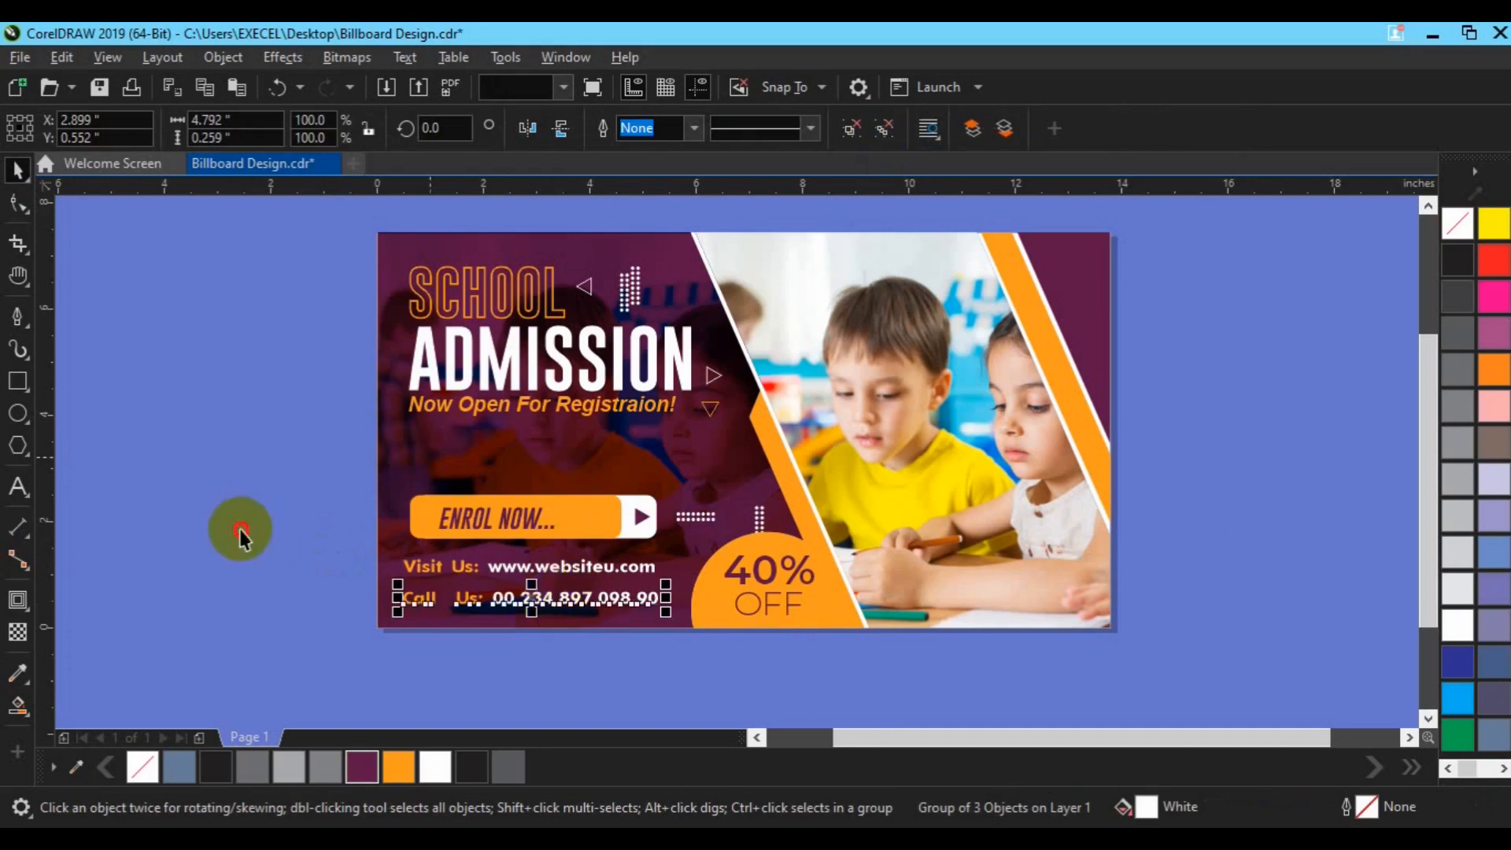
left_click(240, 533)
left_click(512, 603)
key("ctrl+d")
left_click_drag(567, 579, 379, 459)
Step: Replace the duplicated phone number with two lines: "PRIMARY PLAYGROUP BASIC CLASS" and "PRE-NURSERY CHILD CARE."
key("F8")
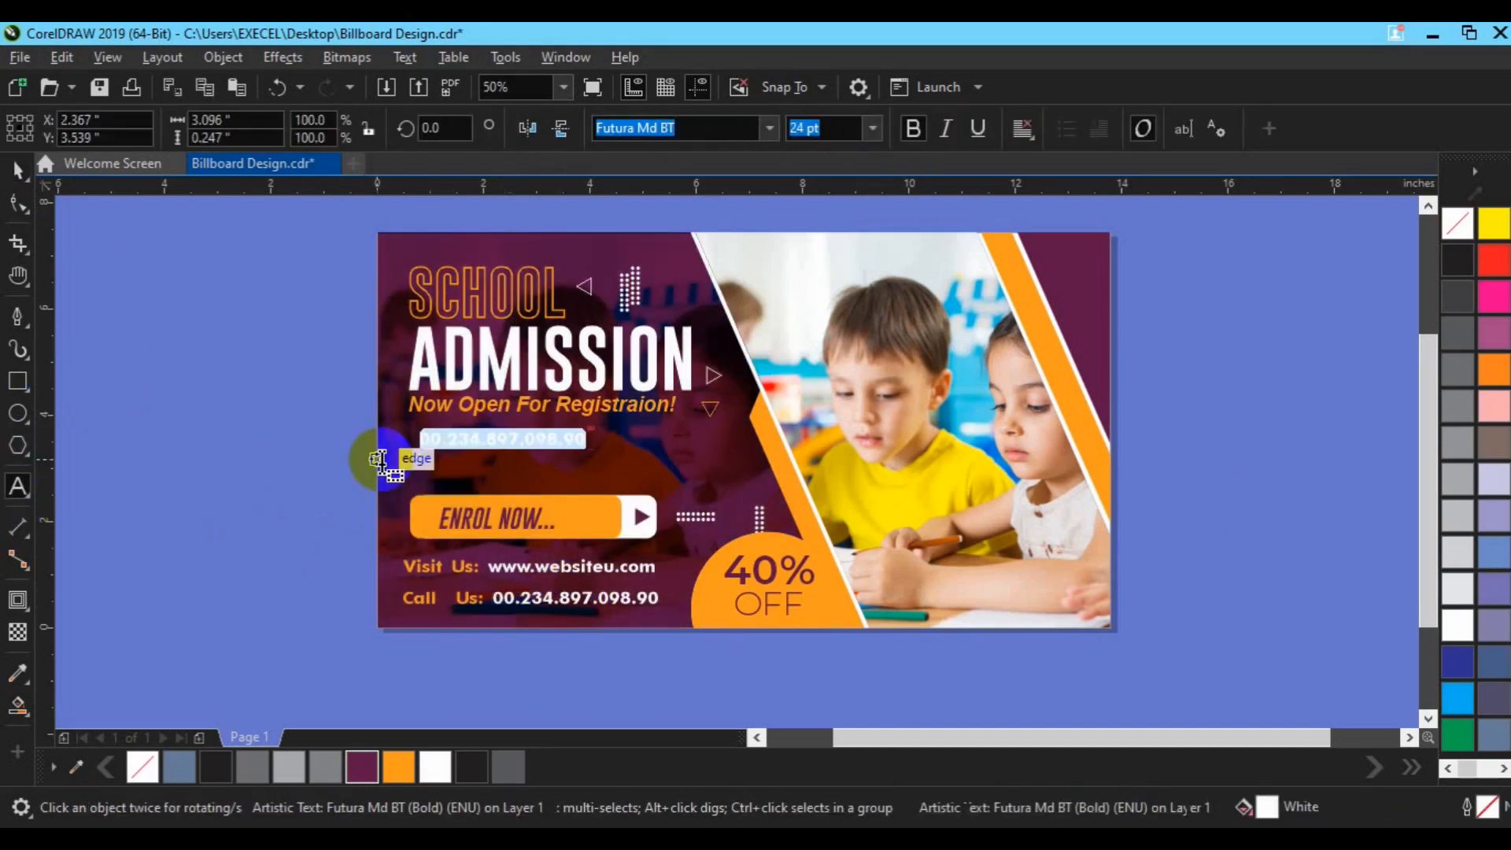
type("PRIMARY    PLAYGROUP  BASIC CLASS")
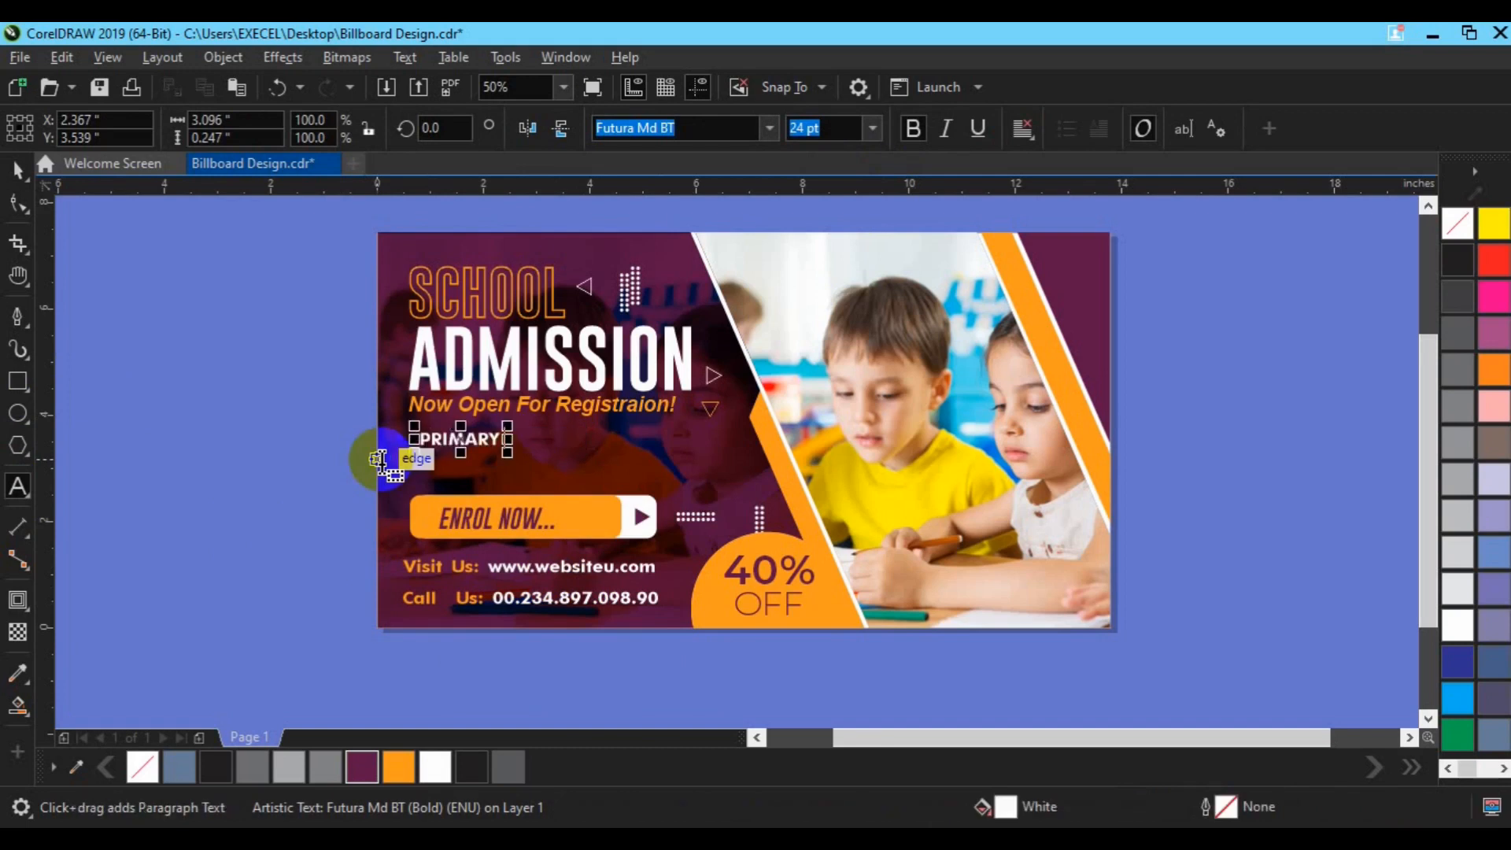
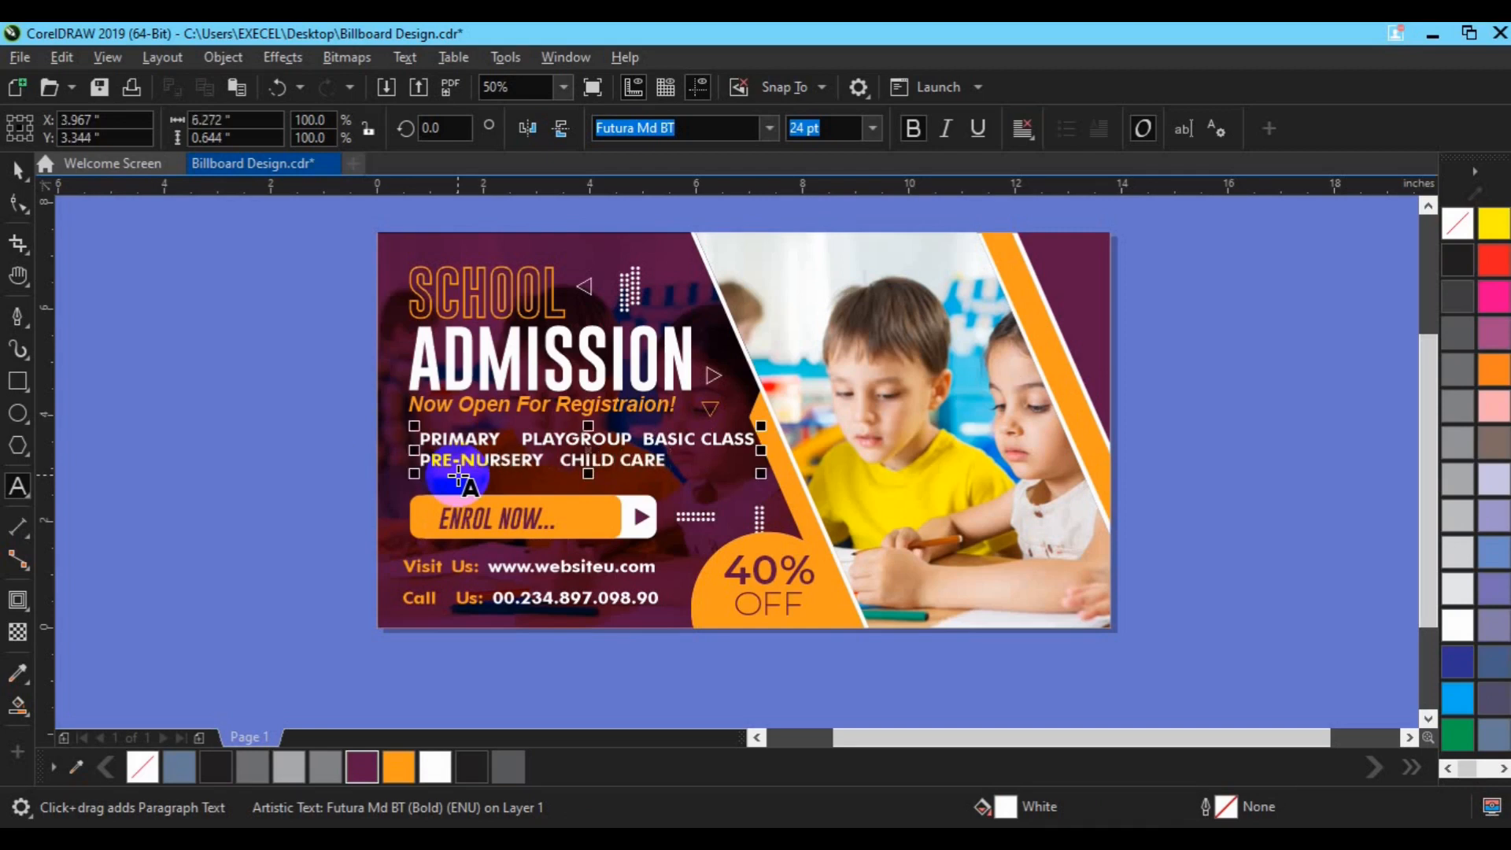
left_click(18, 170)
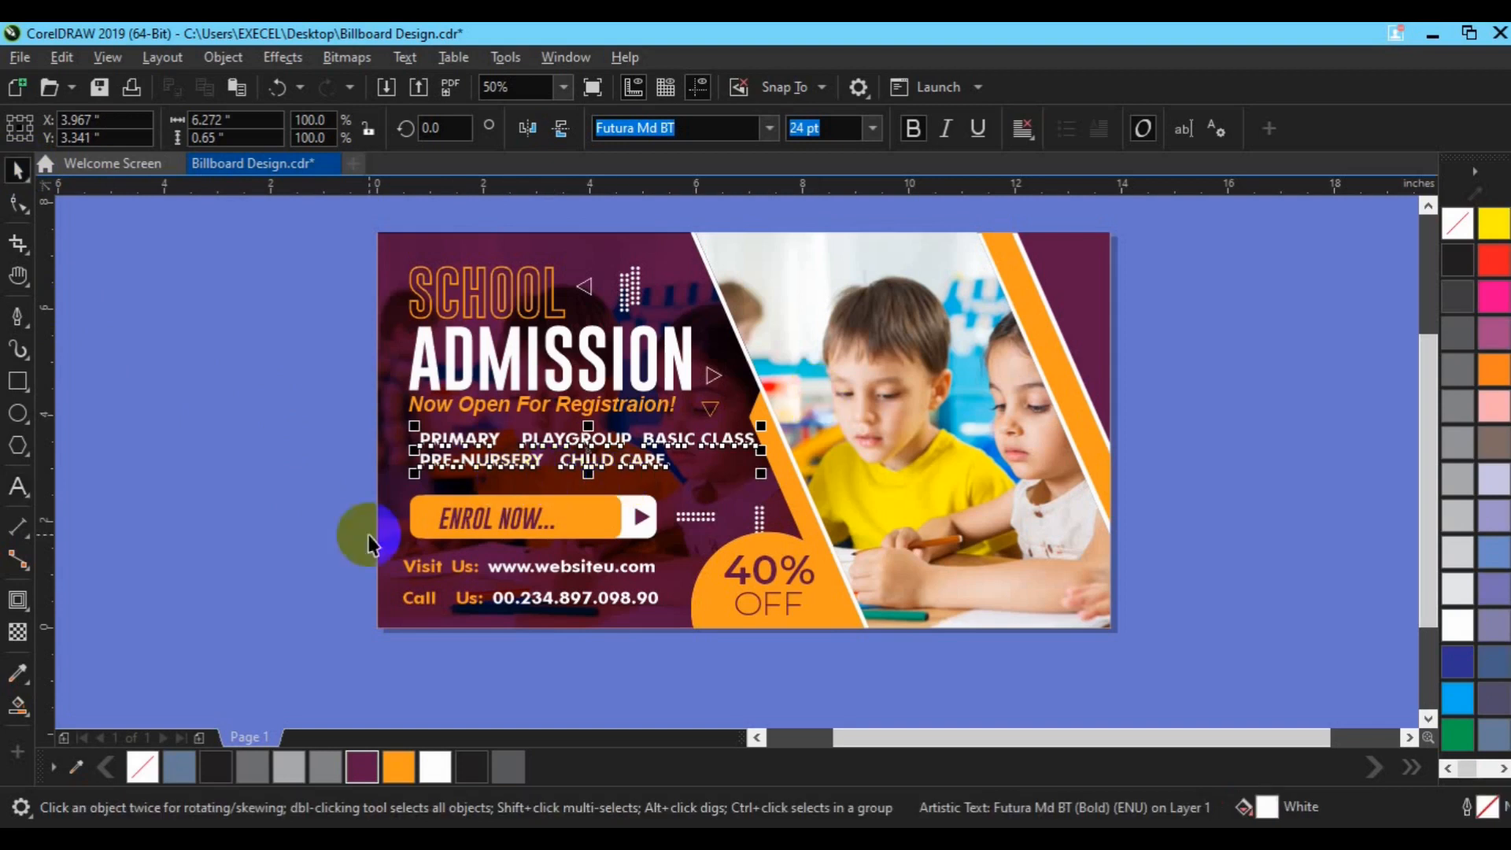
Step: Set the line spacing of the two-line class list to 130% of character height
left_click(288, 479)
left_click(438, 466)
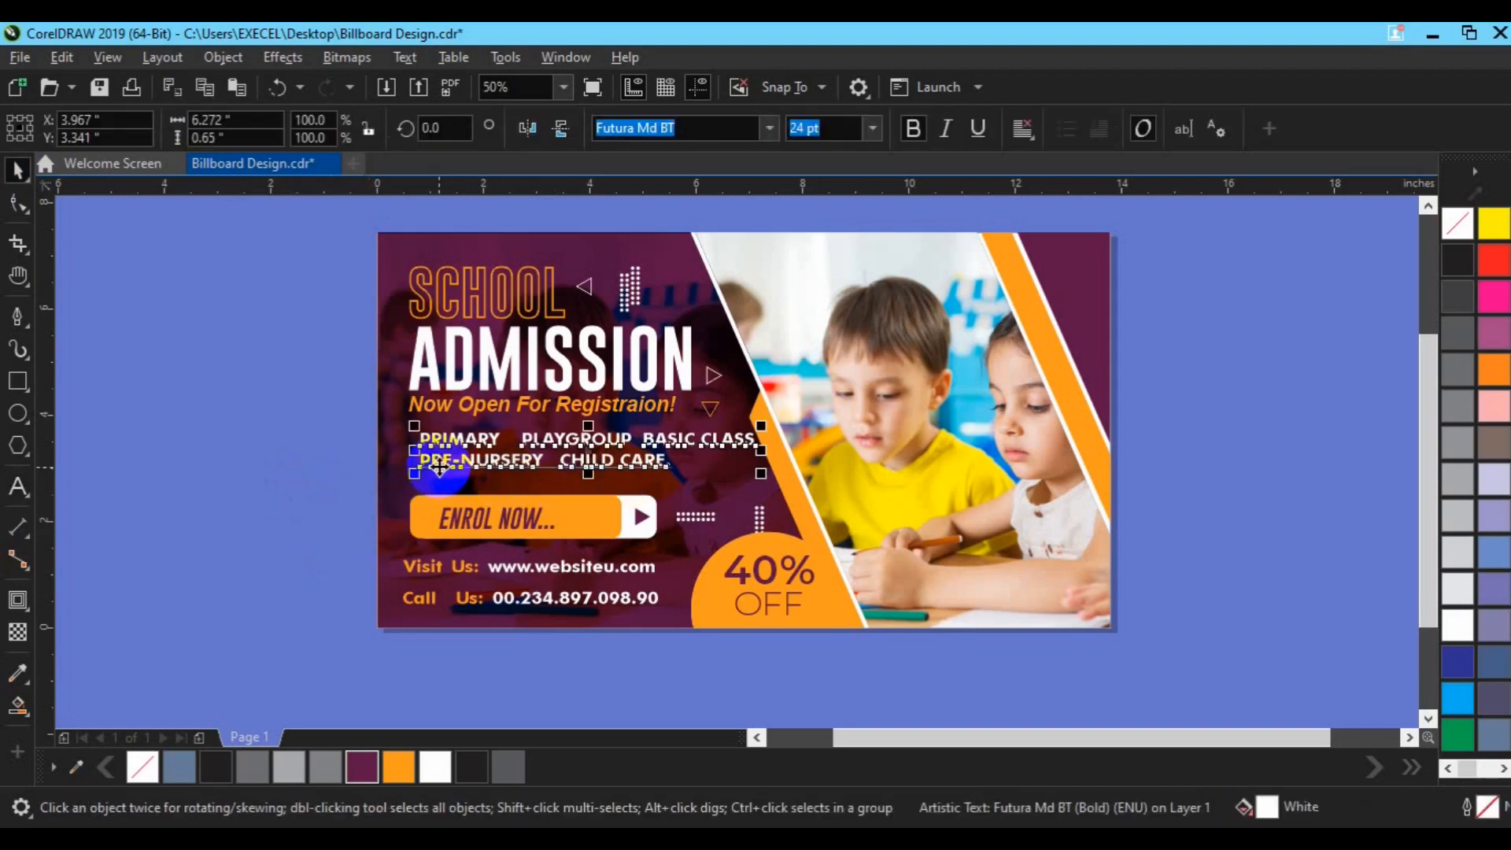
key("ctrl+t")
left_click(1137, 293)
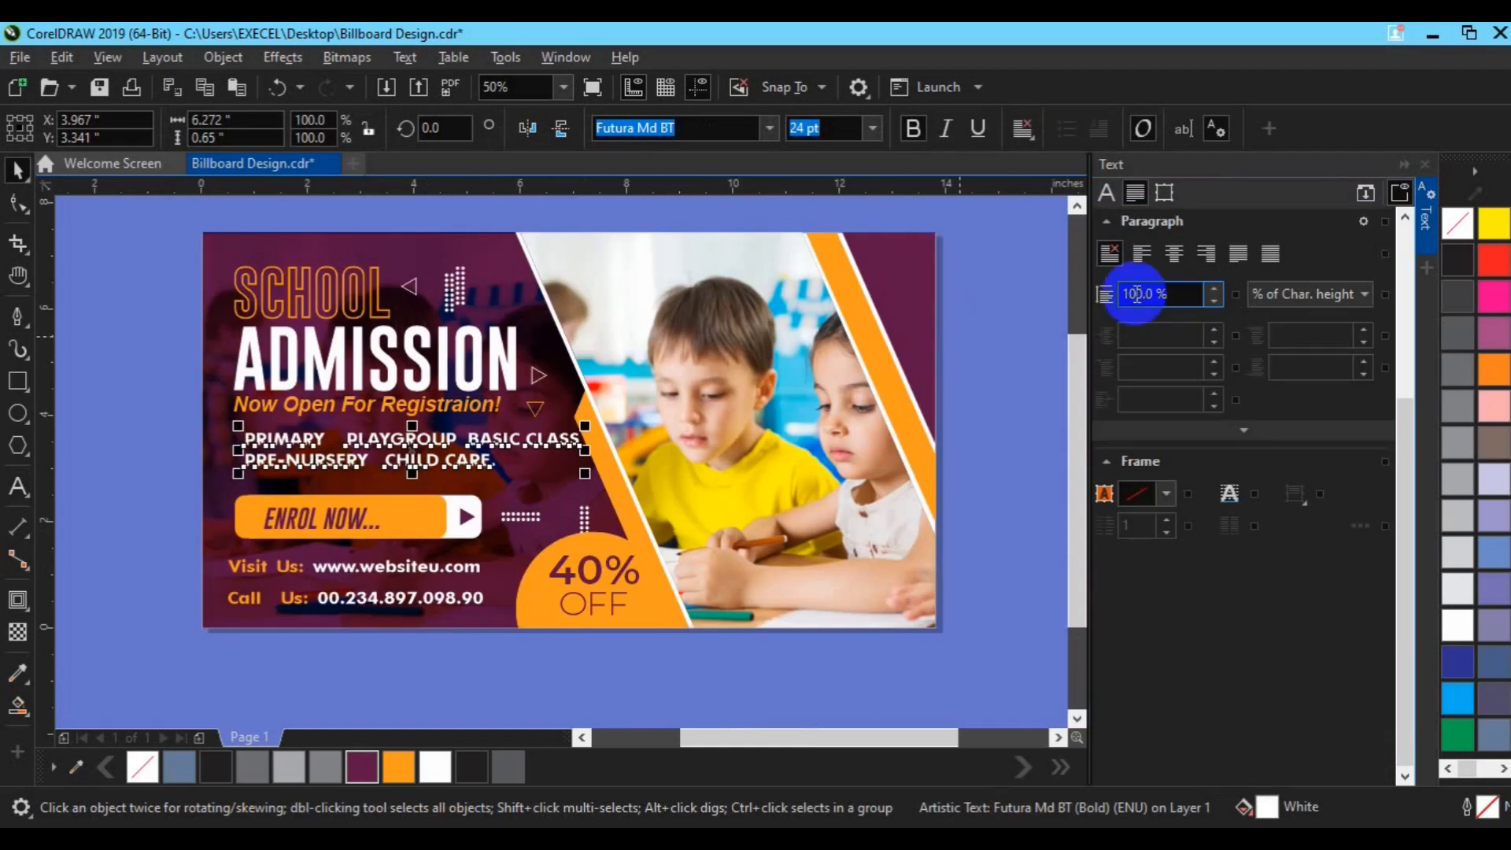
scroll(1136, 294, "up", 3)
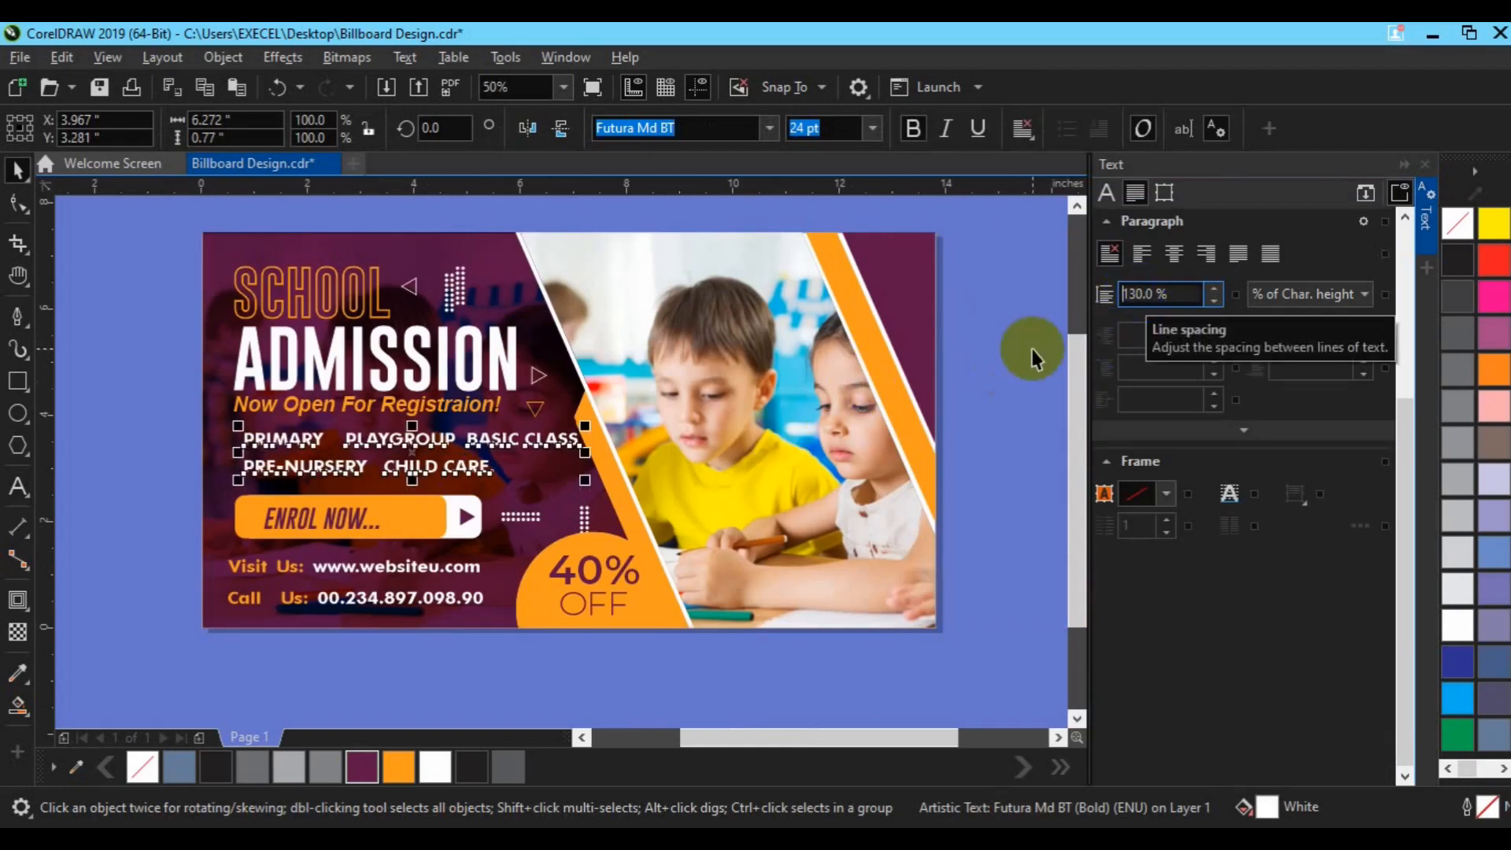
Step: Break the class list apart into separate text objects and nudge them all slightly down
left_click(253, 449)
left_click(269, 470)
key("ctrl+k")
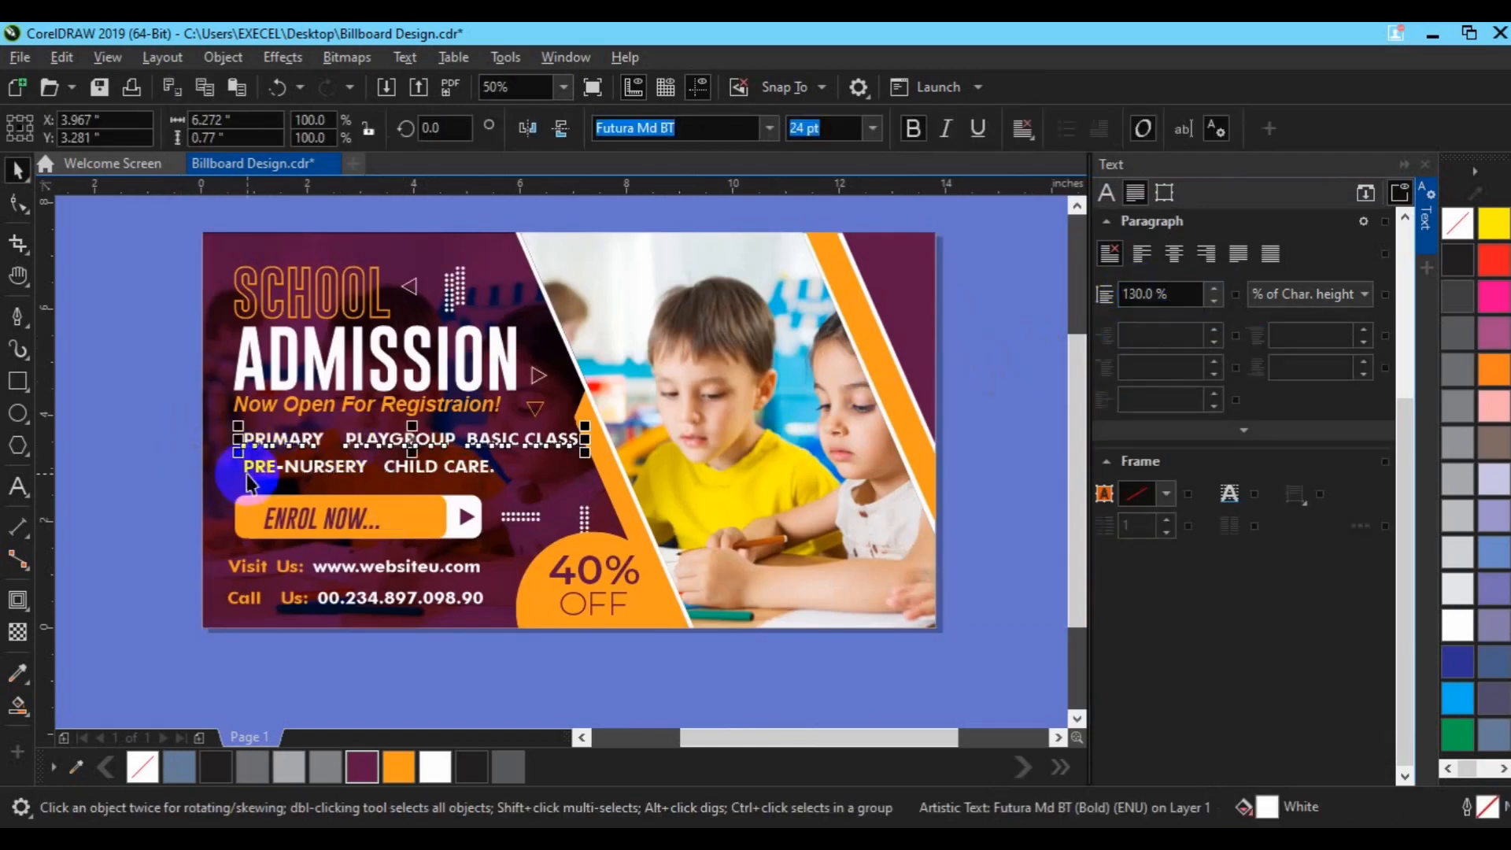
left_click(135, 530)
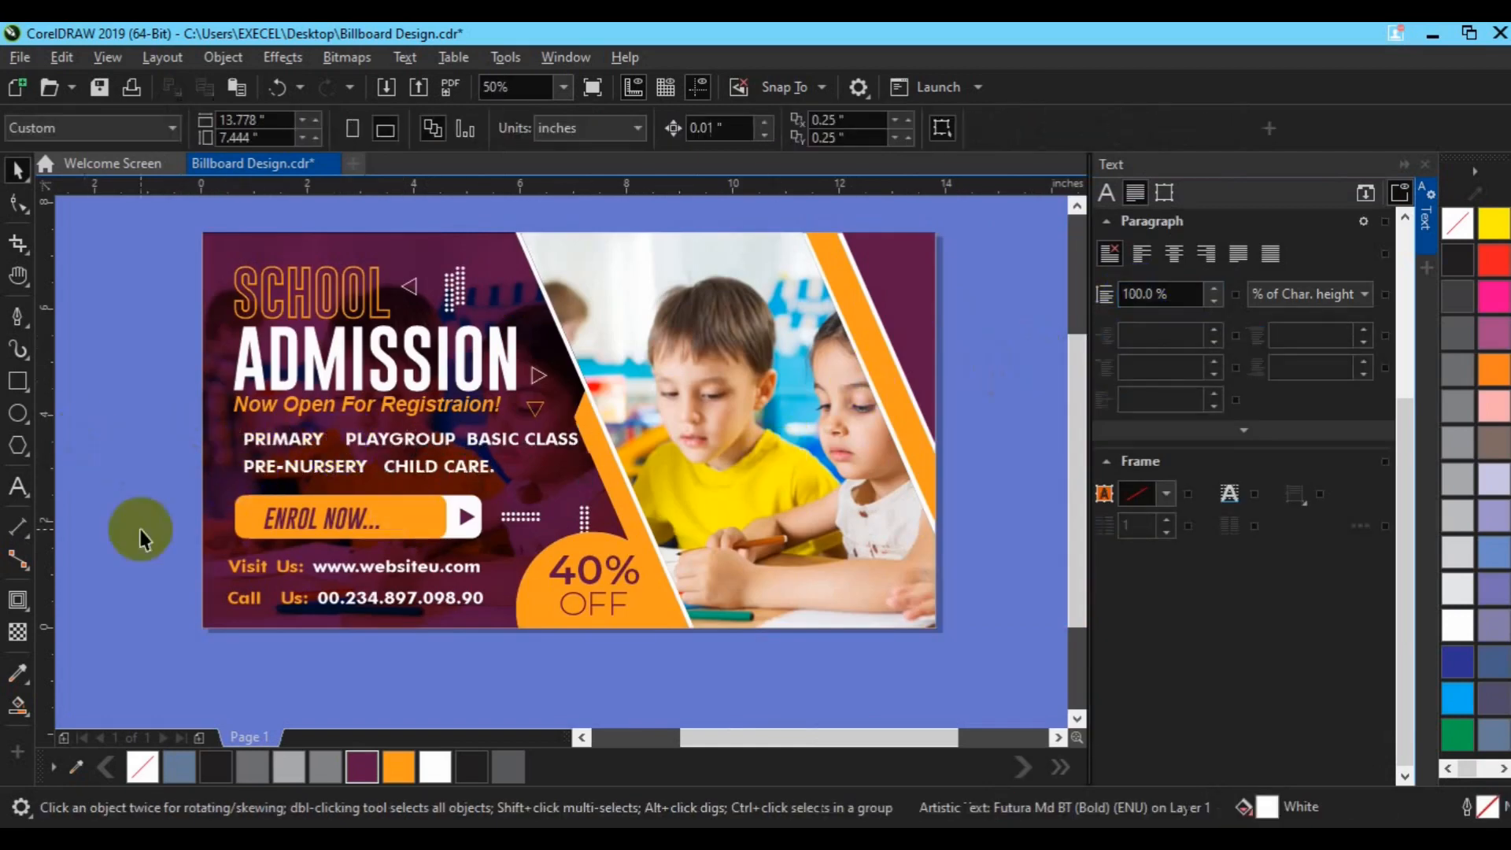
left_click(1424, 224)
left_click_drag(341, 421, 763, 474)
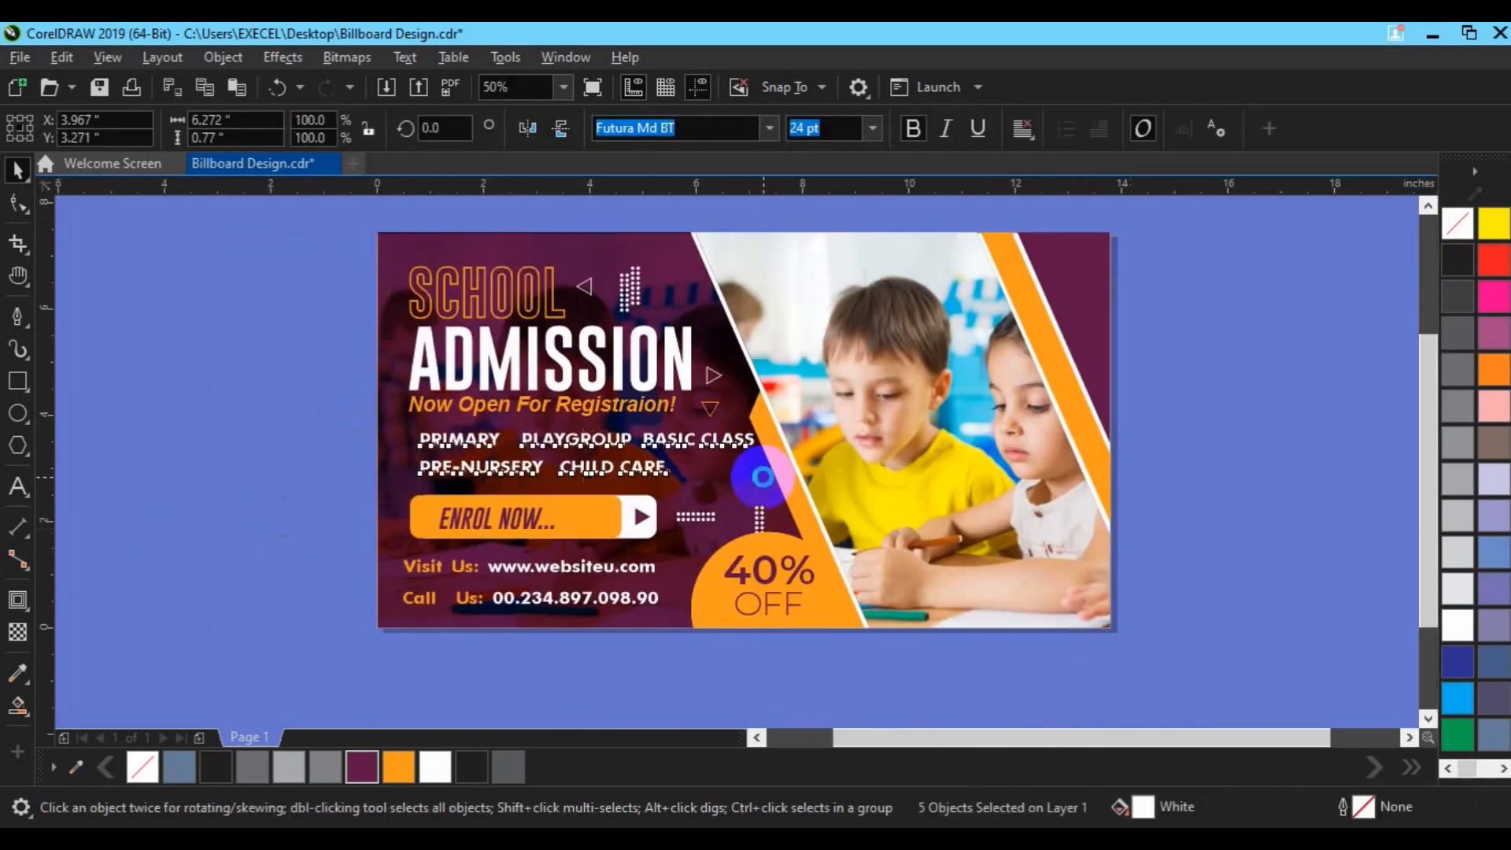
left_click(246, 433)
Step: Draw a small square about 0.17 inch wide, fill it orange without an outline, and move it close to the class list
left_click(16, 382)
left_click_drag(99, 424, 103, 438)
left_click(399, 768)
right_click(142, 768)
left_click(18, 168)
left_click_drag(103, 429, 304, 472)
scroll(411, 441, "up", 1)
left_click(375, 475)
key("ctrl+z")
left_click(305, 454)
key("ctrl+z")
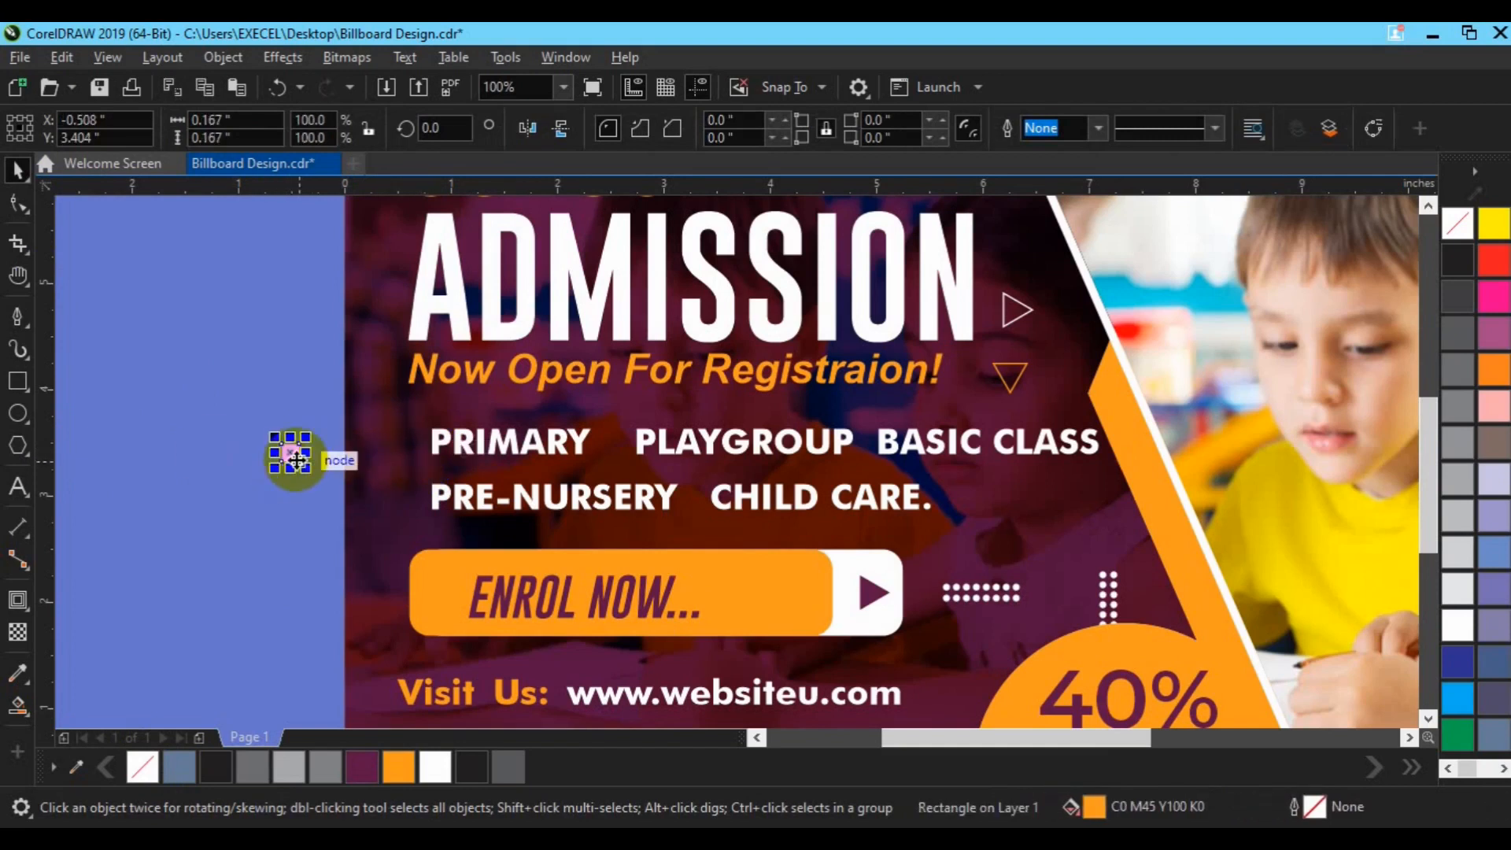
Step: Replace the orange square with one about 0.083 inch wide without an outline, placing bullets before PRIMARY and PRE-NURSERY
key("Delete")
left_click(14, 389)
mouse_move(153, 420)
left_mouse_down()
mouse_move(169, 436)
mouse_move(158, 424)
mouse_move(419, 443)
mouse_move(421, 500)
left_mouse_up()
key("space")
left_click(399, 767)
right_click(143, 767)
left_click(475, 540)
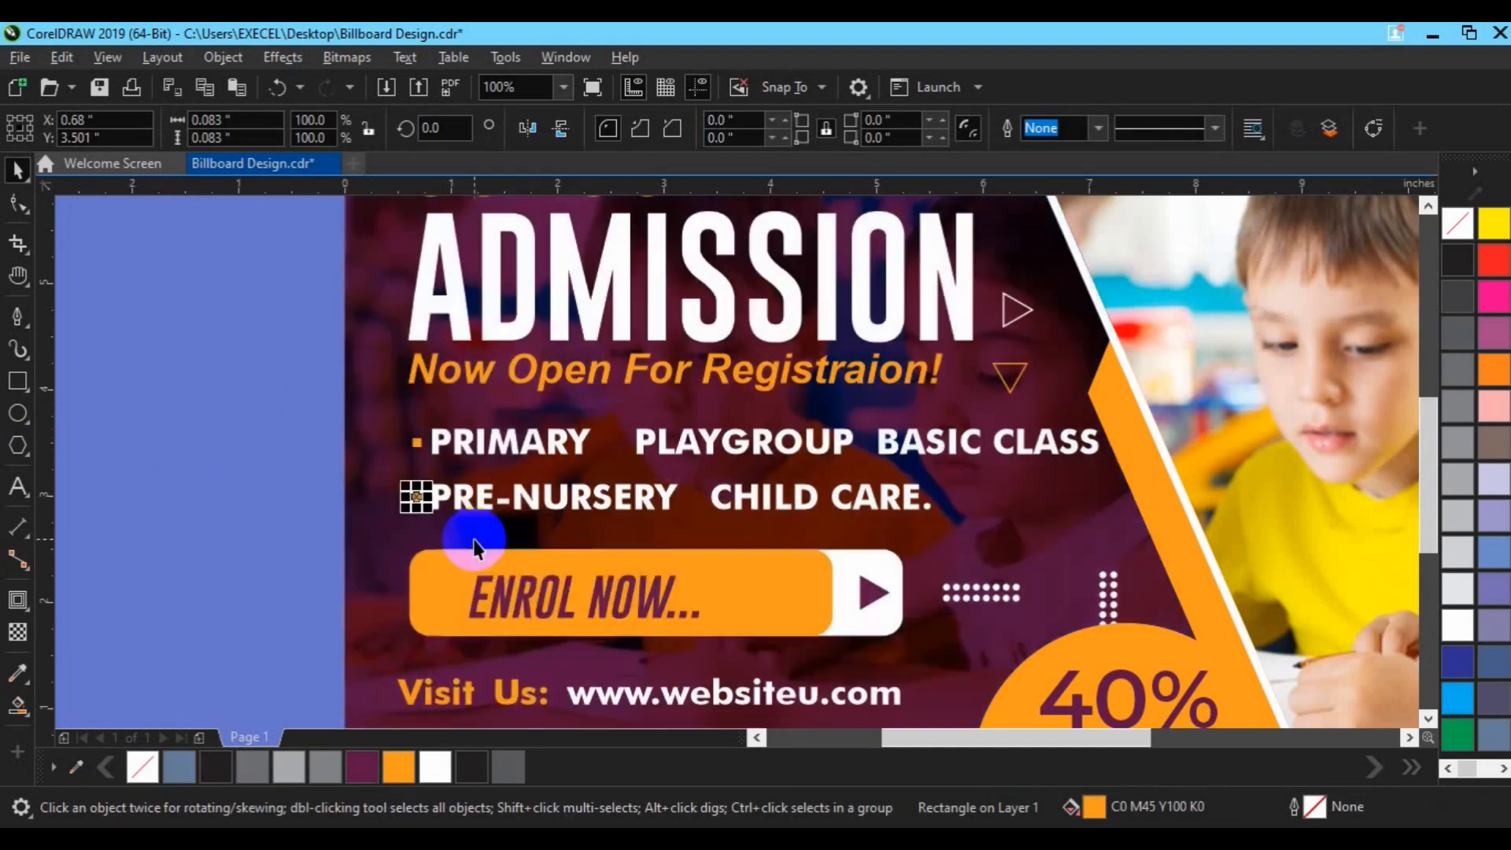
Step: Copy the orange bullet before PRIMARY along the line to sit before PLAYGROUP and BASIC CLASS
left_click(303, 466)
left_click(419, 444)
left_click(418, 499, "shift")
left_click(280, 447)
left_click(418, 445)
left_click_drag(418, 445, 594, 436)
left_click(641, 476)
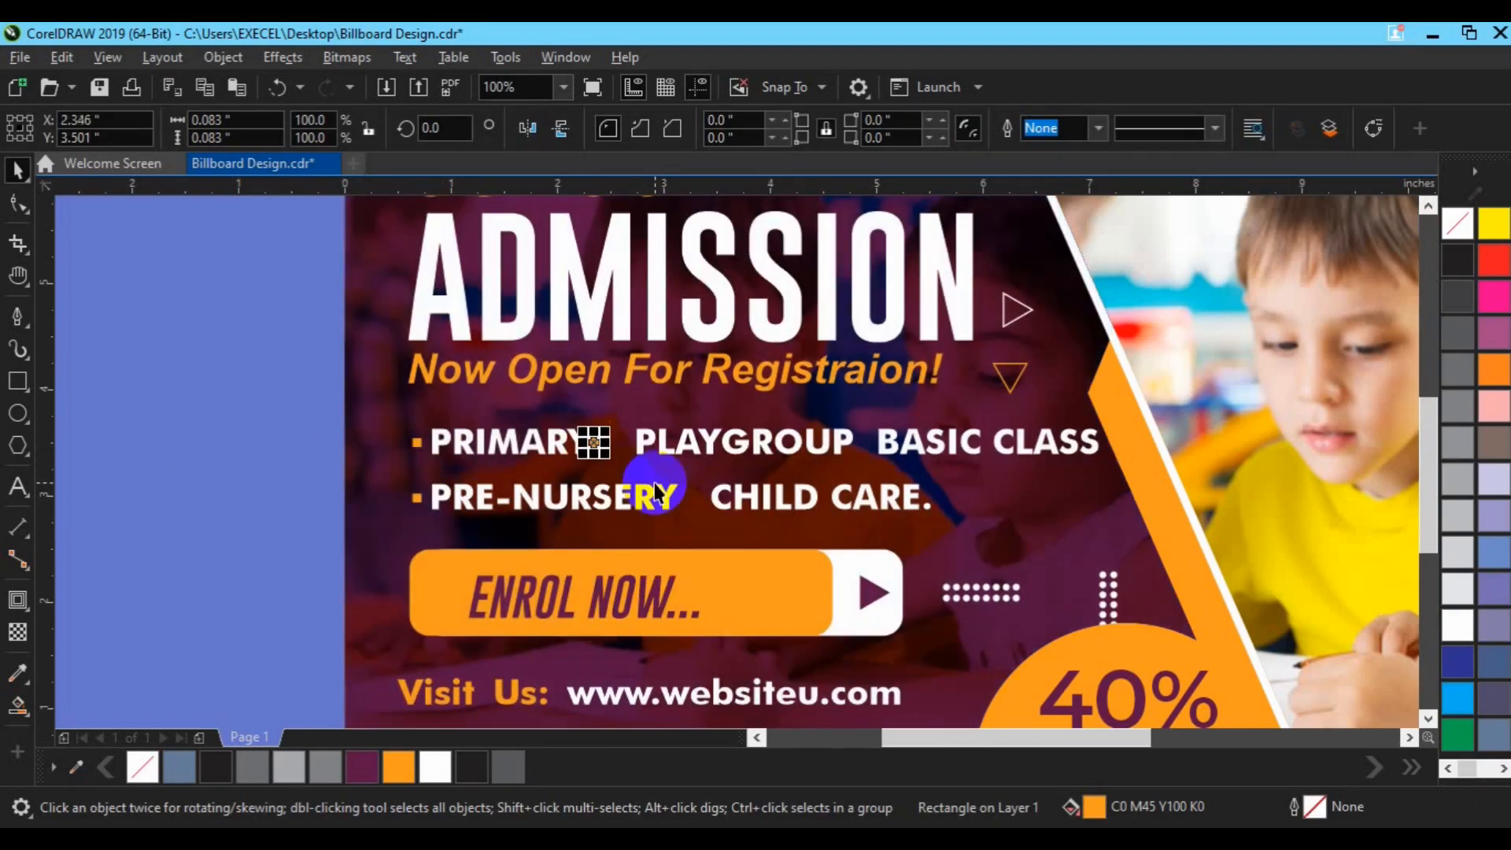
left_click_drag(622, 443, 885, 439)
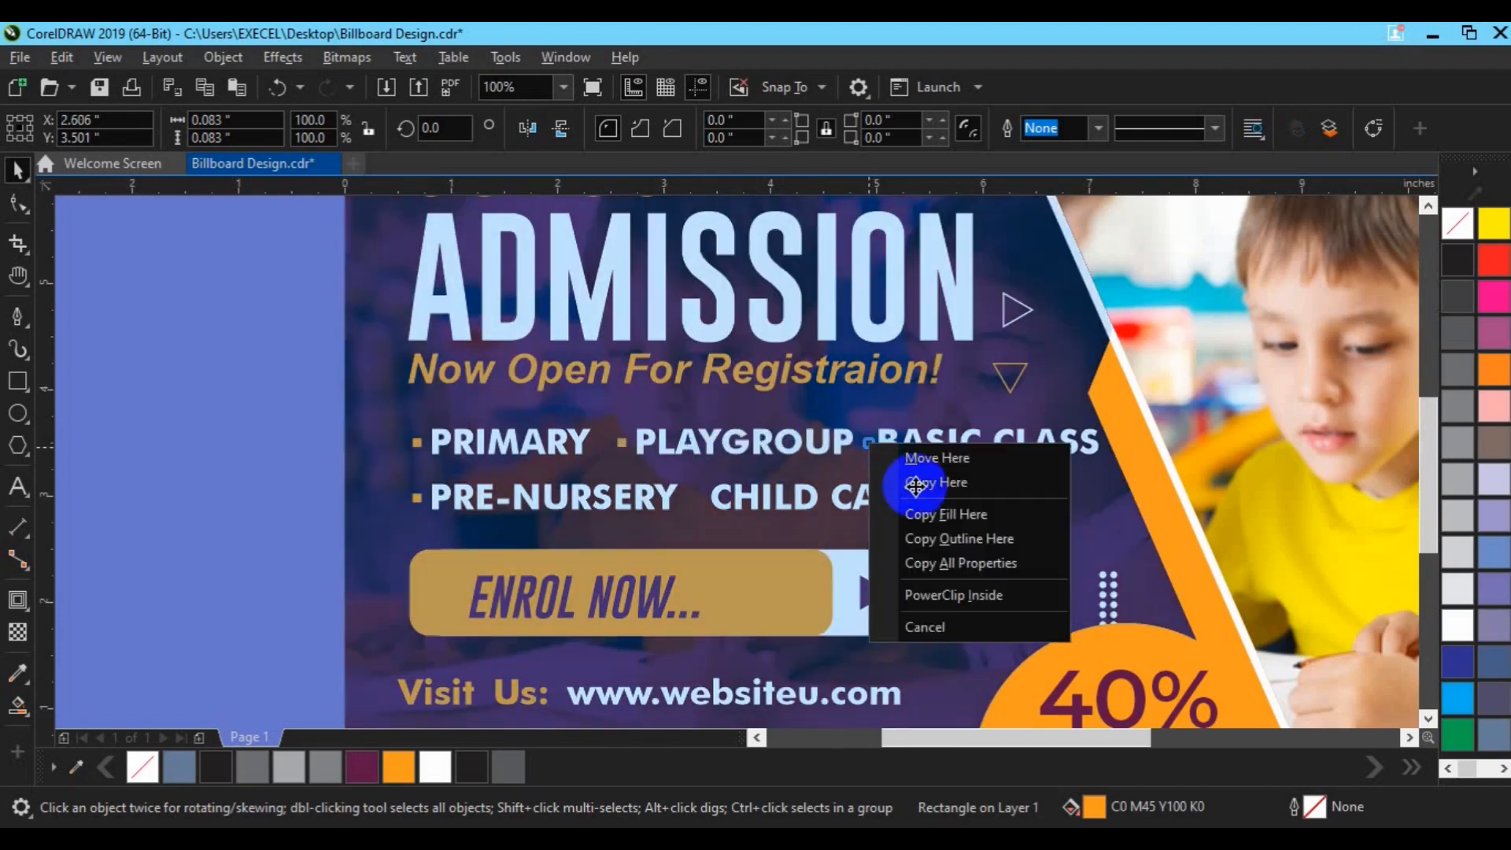
left_click(915, 482)
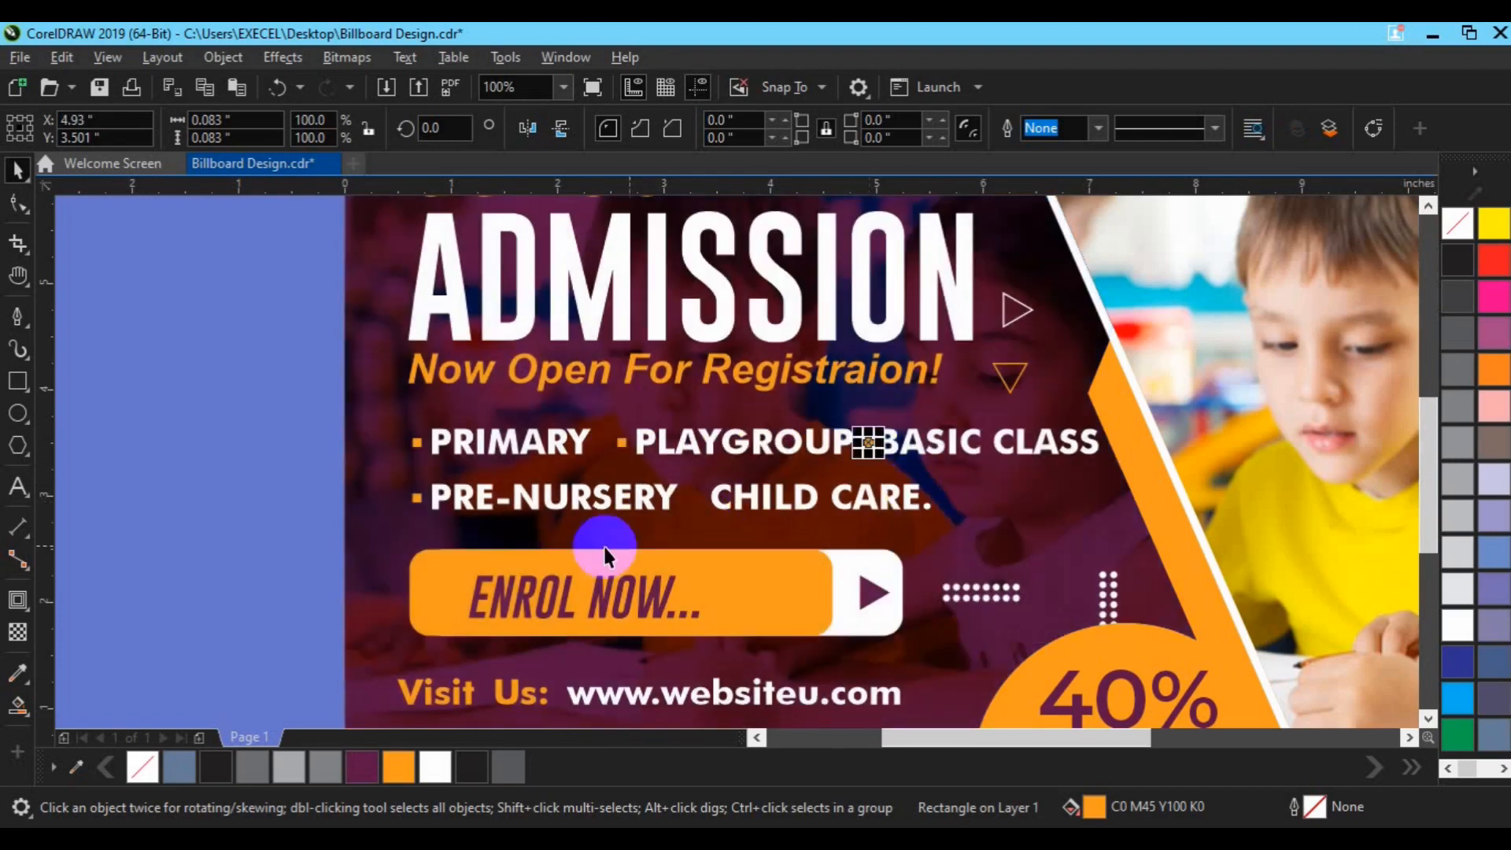
Step: Copy the PRE-NURSERY bullet to sit before CHILD CARE and group the class list with all its bullets
left_click(416, 497)
left_click_drag(416, 498, 696, 497)
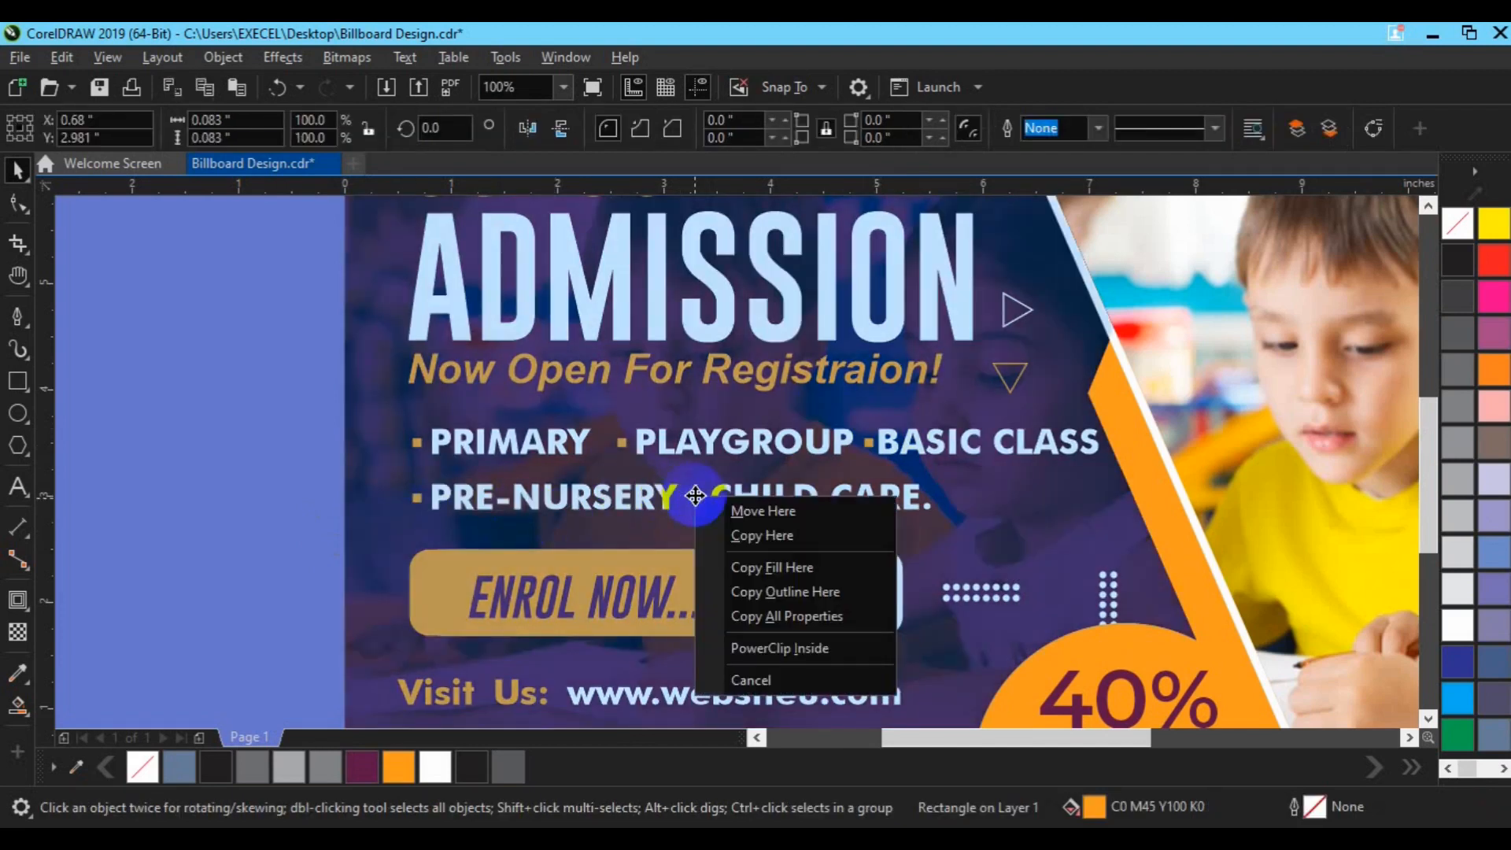
left_click(753, 542)
left_click_drag(266, 430, 1140, 530)
key("ctrl+g")
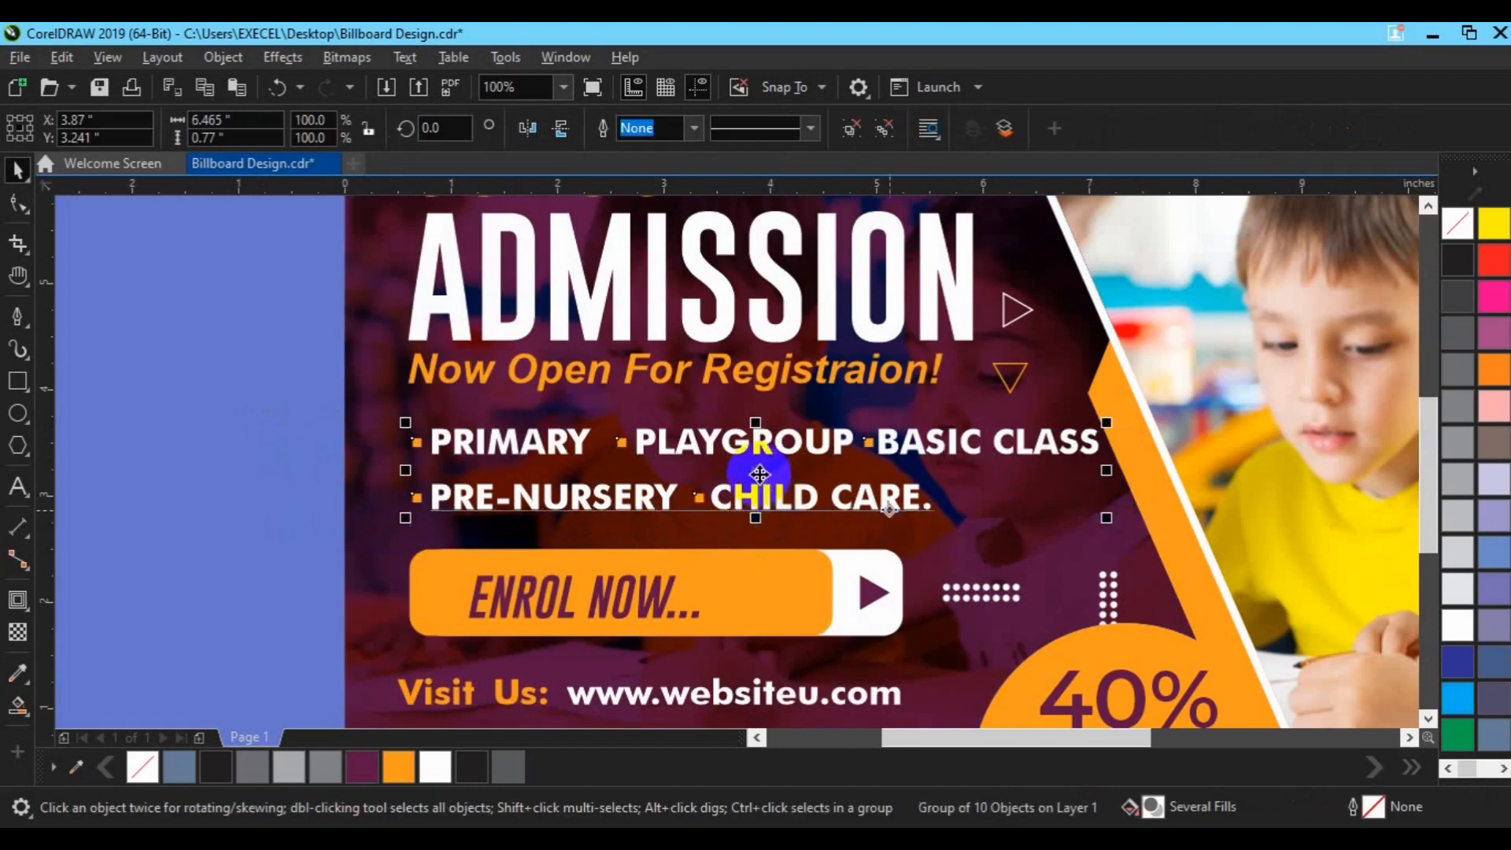
Step: Group the parts of the ENROL NOW button, left-align it with the class list, and group the two
left_click(636, 611)
left_click(444, 586)
left_click(517, 612, "shift")
key("ctrl+g")
left_click(526, 499, "shift")
key("l")
key("ctrl+g")
Step: Group the website and phone lines, left-align them with the class list and button block, and group everything together
left_click(717, 690)
left_click(1428, 721)
left_click(1428, 721)
left_click(827, 645)
left_click_drag(276, 562, 960, 682)
key("ctrl+g")
left_click(669, 491, "shift")
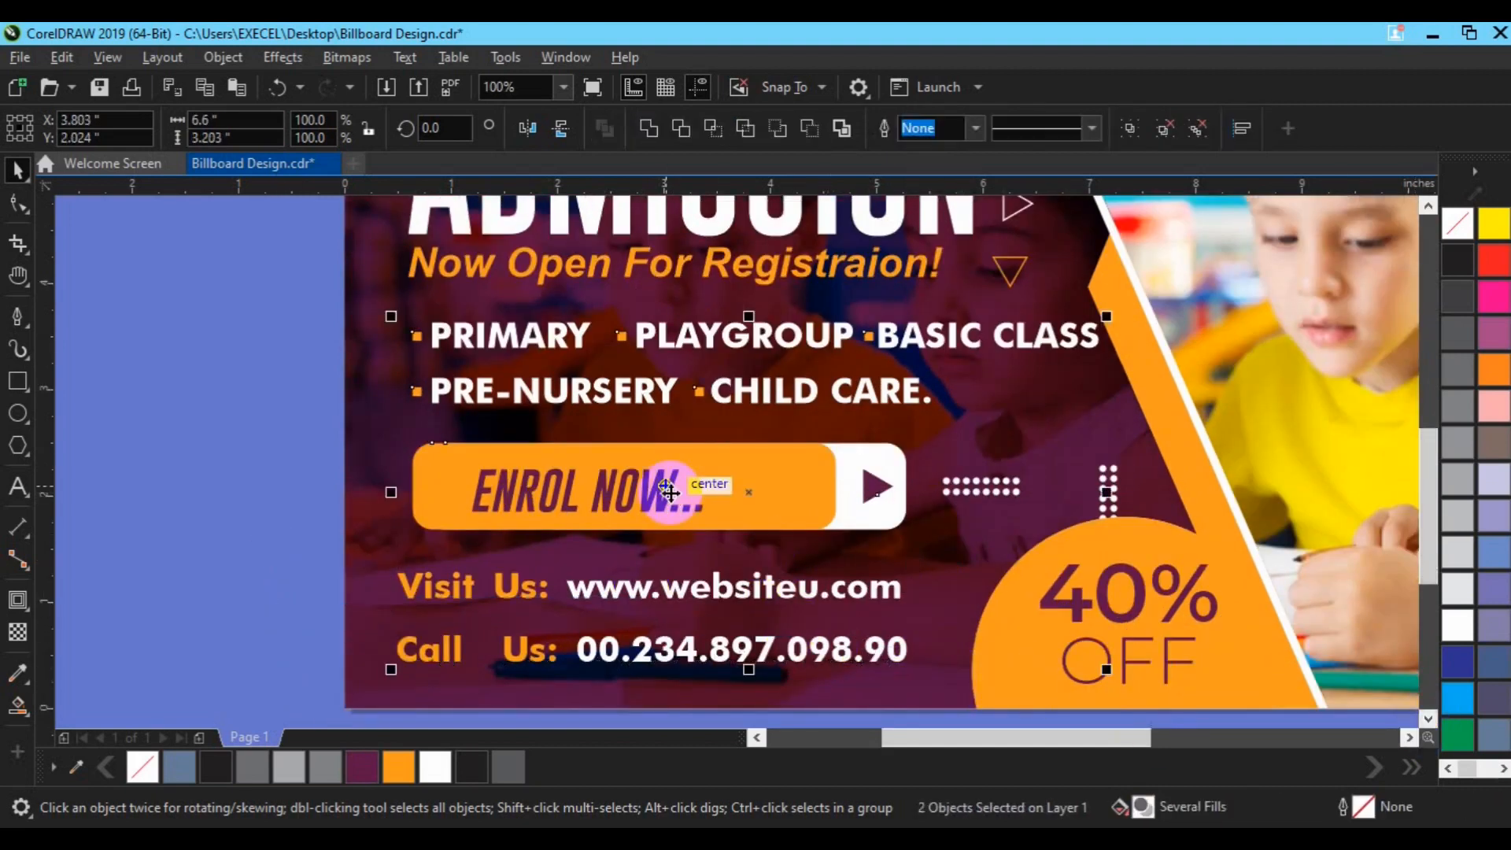
key("l")
scroll(642, 471, "down", 1)
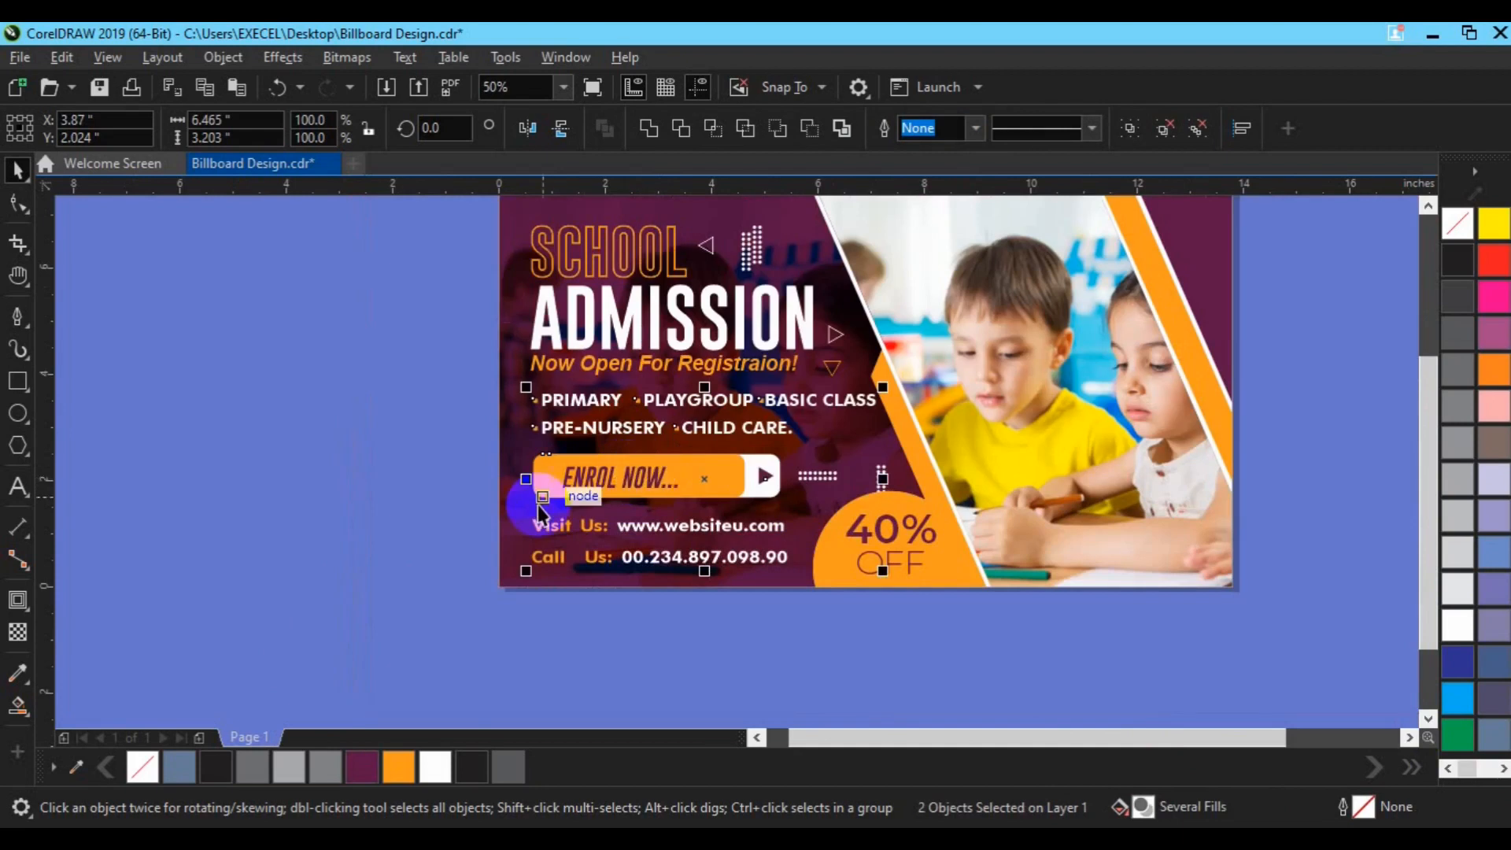
key("ctrl+g")
Step: Left-align the headline block with the content below and group them, with the decorative triangles and dot patterns in a separate group
left_click(587, 402, "shift")
scroll(598, 393, "up", 1)
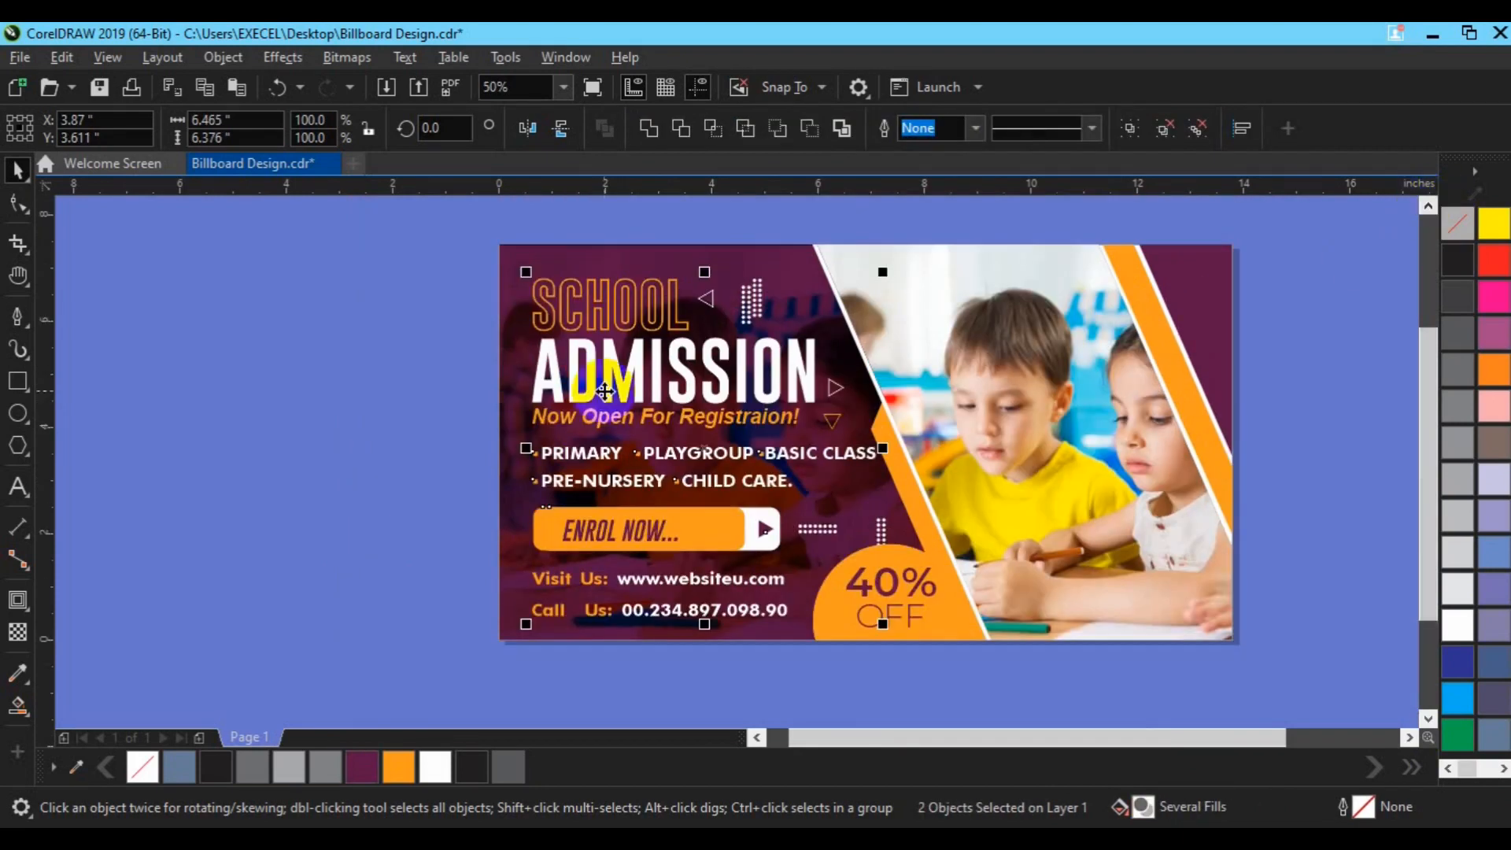
left_click_drag(462, 235, 904, 573)
key("ctrl+g")
left_click(663, 607, "shift")
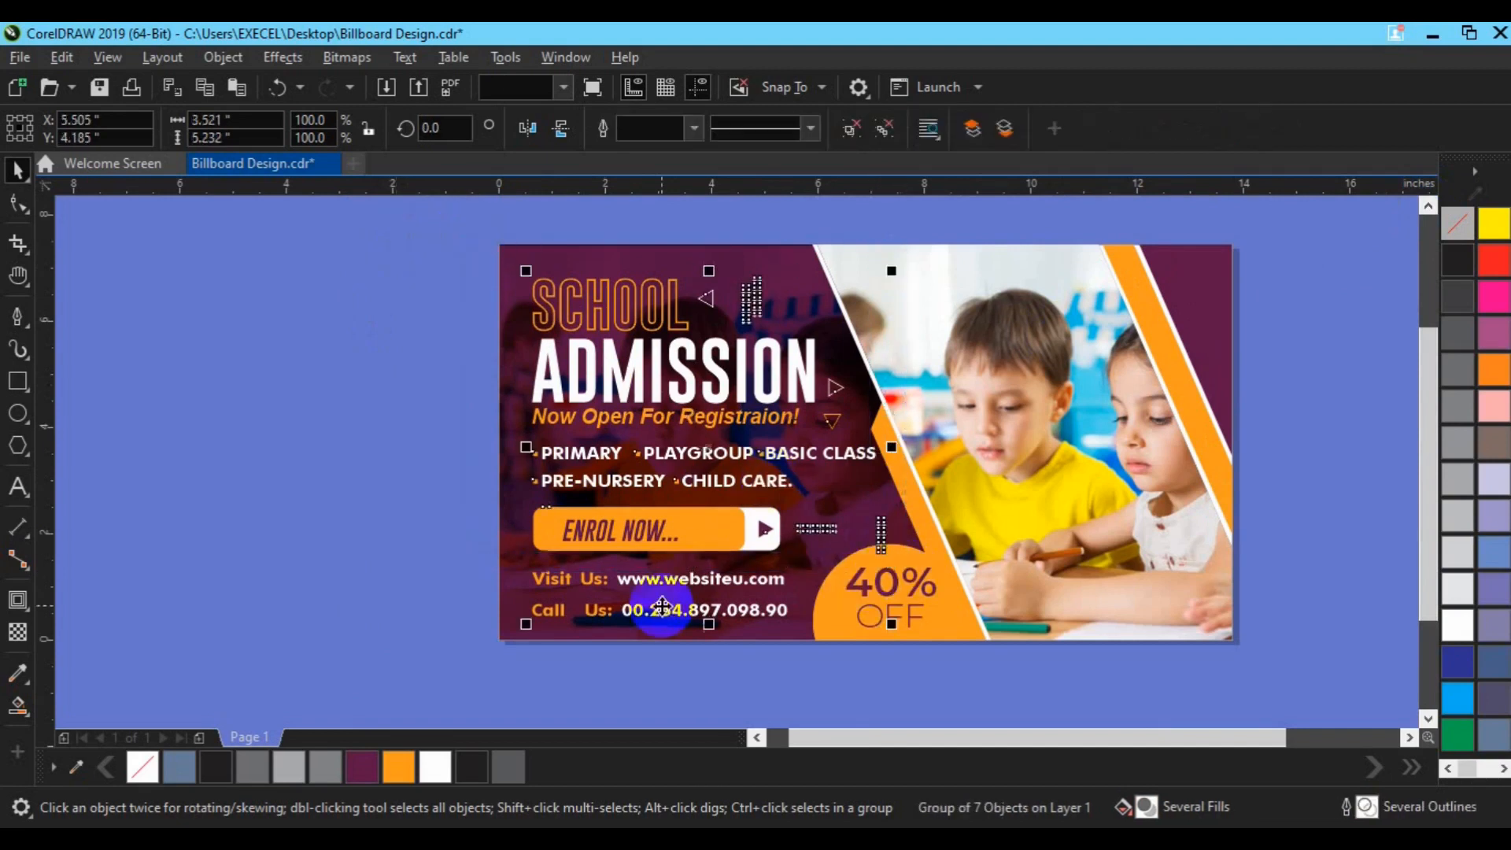
Step: Nudge the grouped headline and content block 0.01 inch to the left and deselect it
left_click(628, 262)
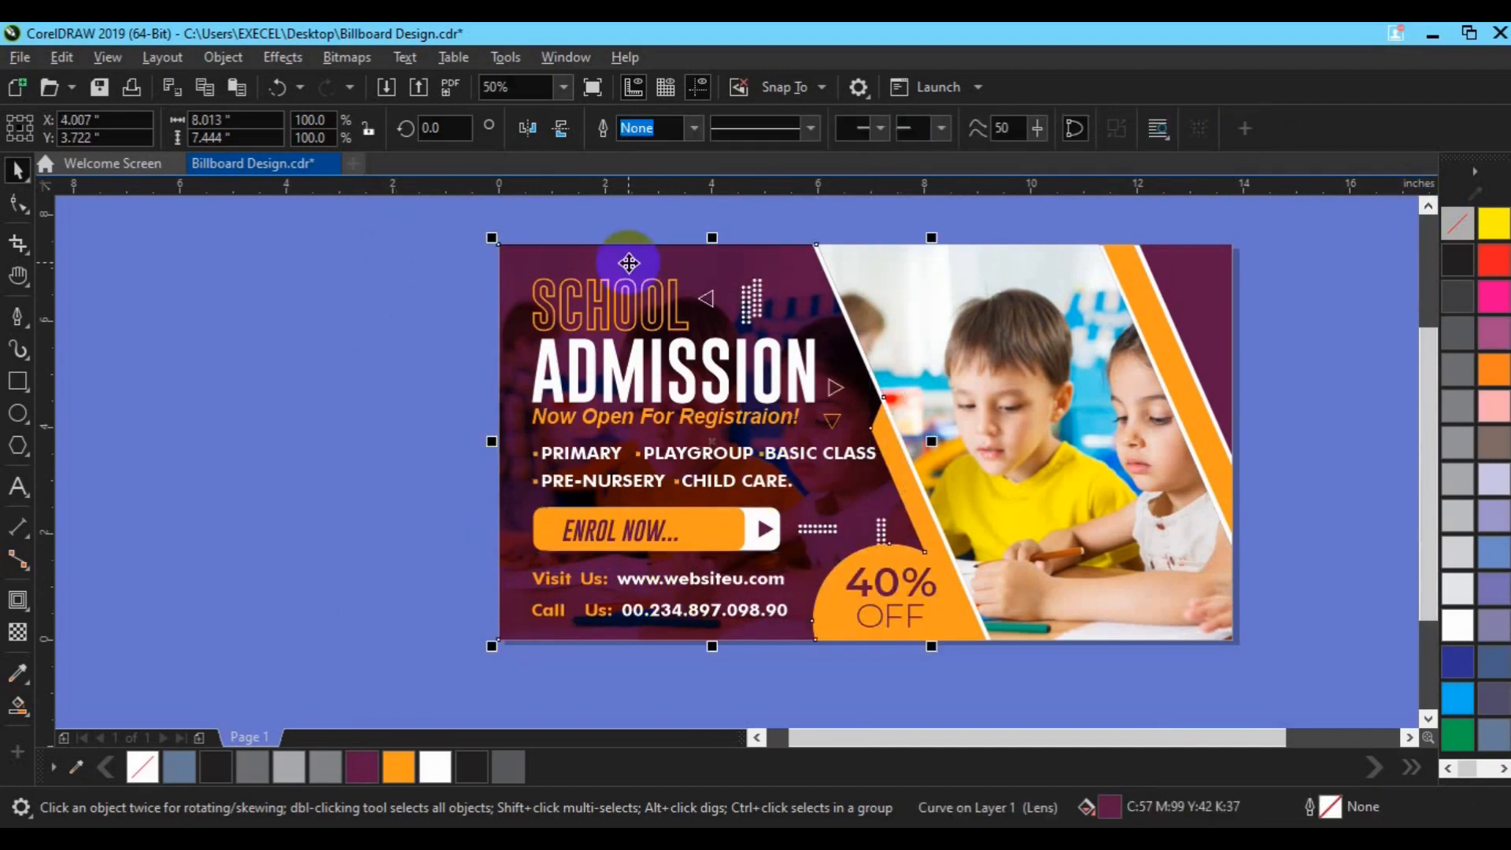
left_click(605, 415)
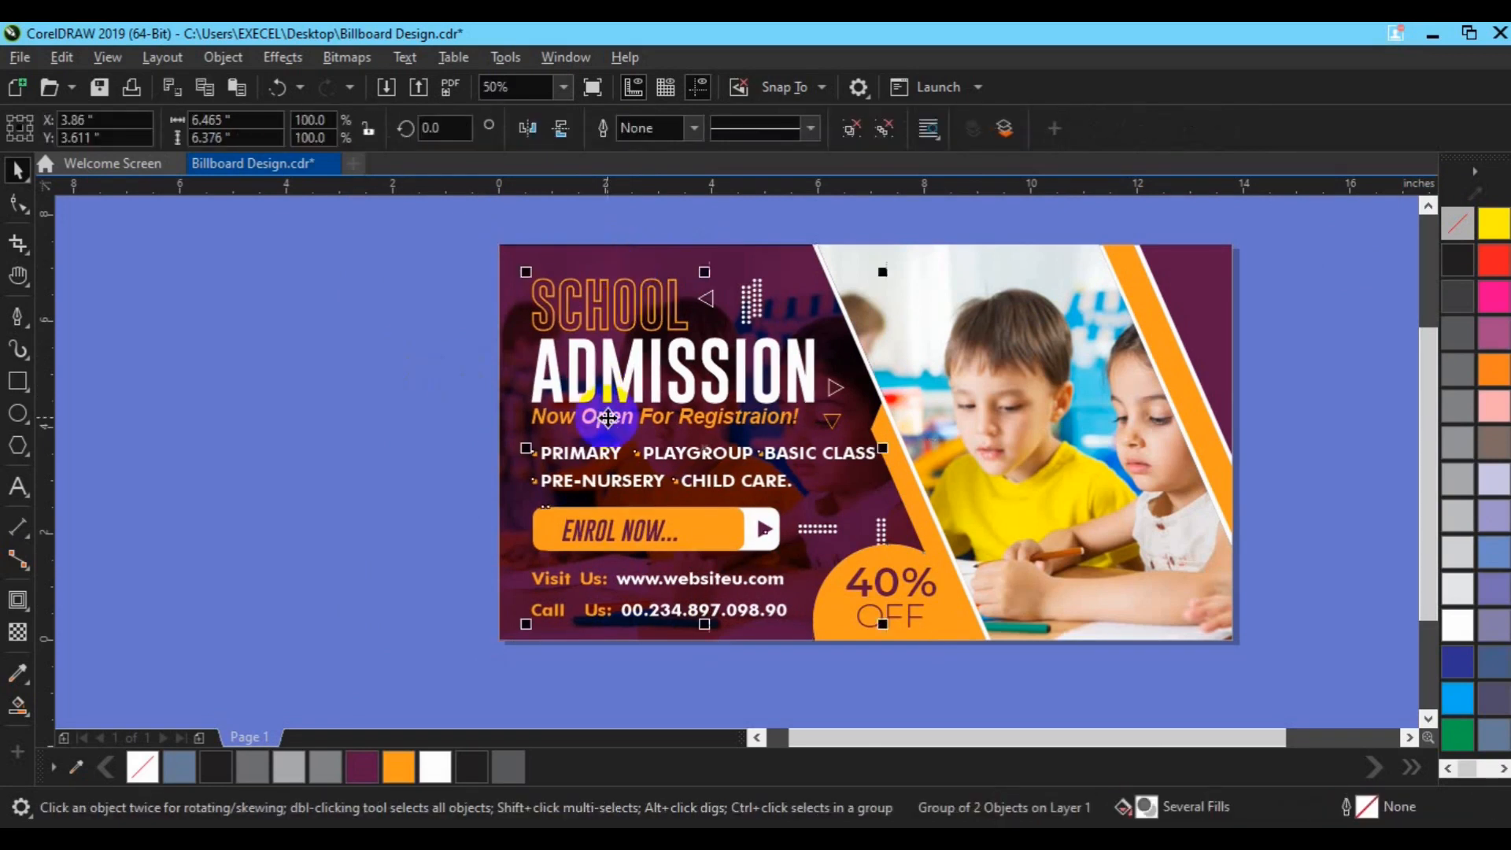
left_click_drag(605, 416, 605, 416)
left_click(432, 444)
left_click(1408, 737)
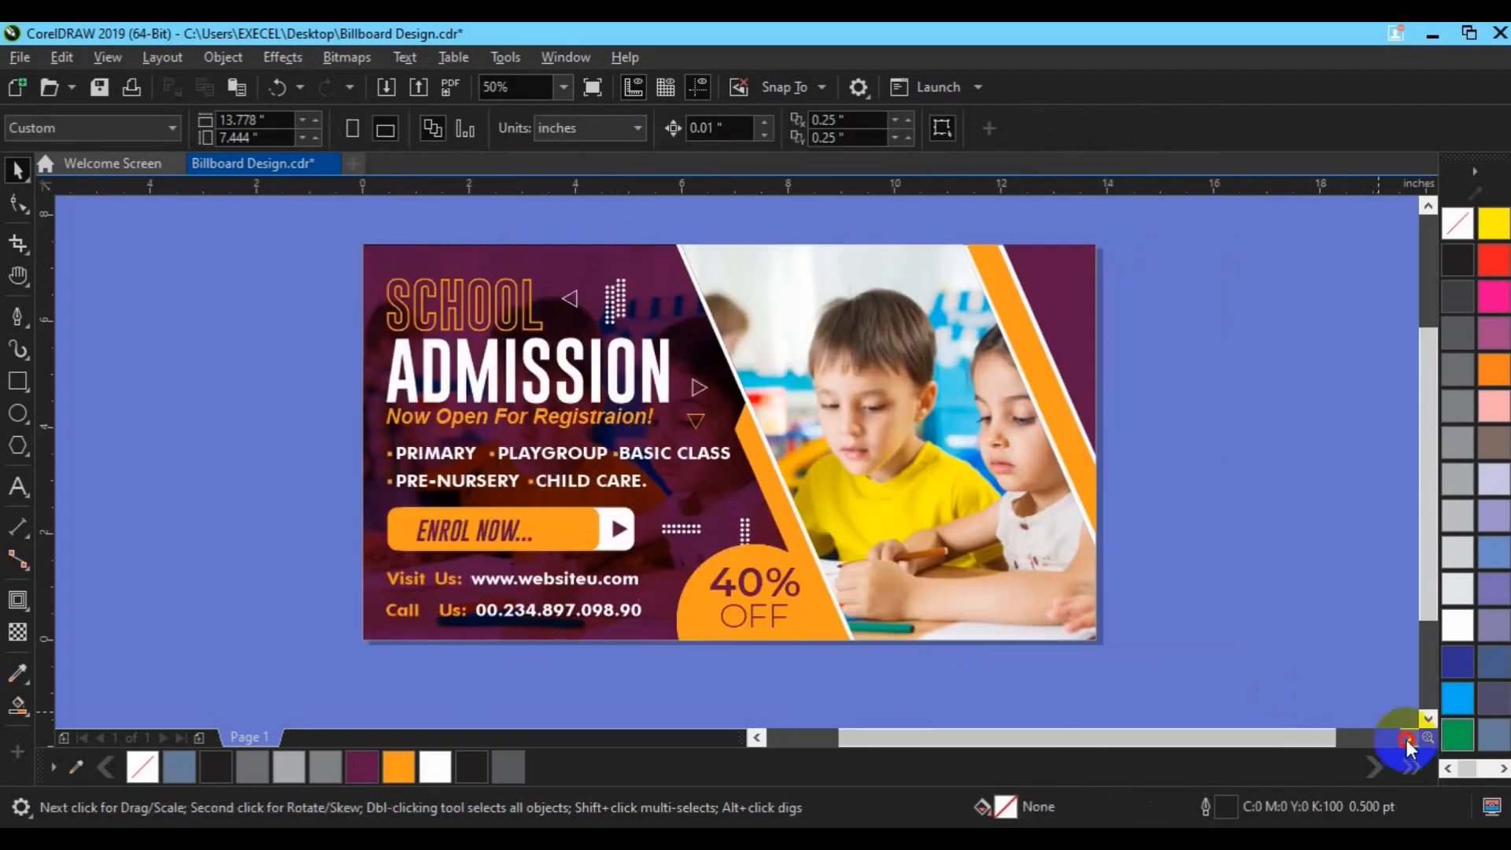